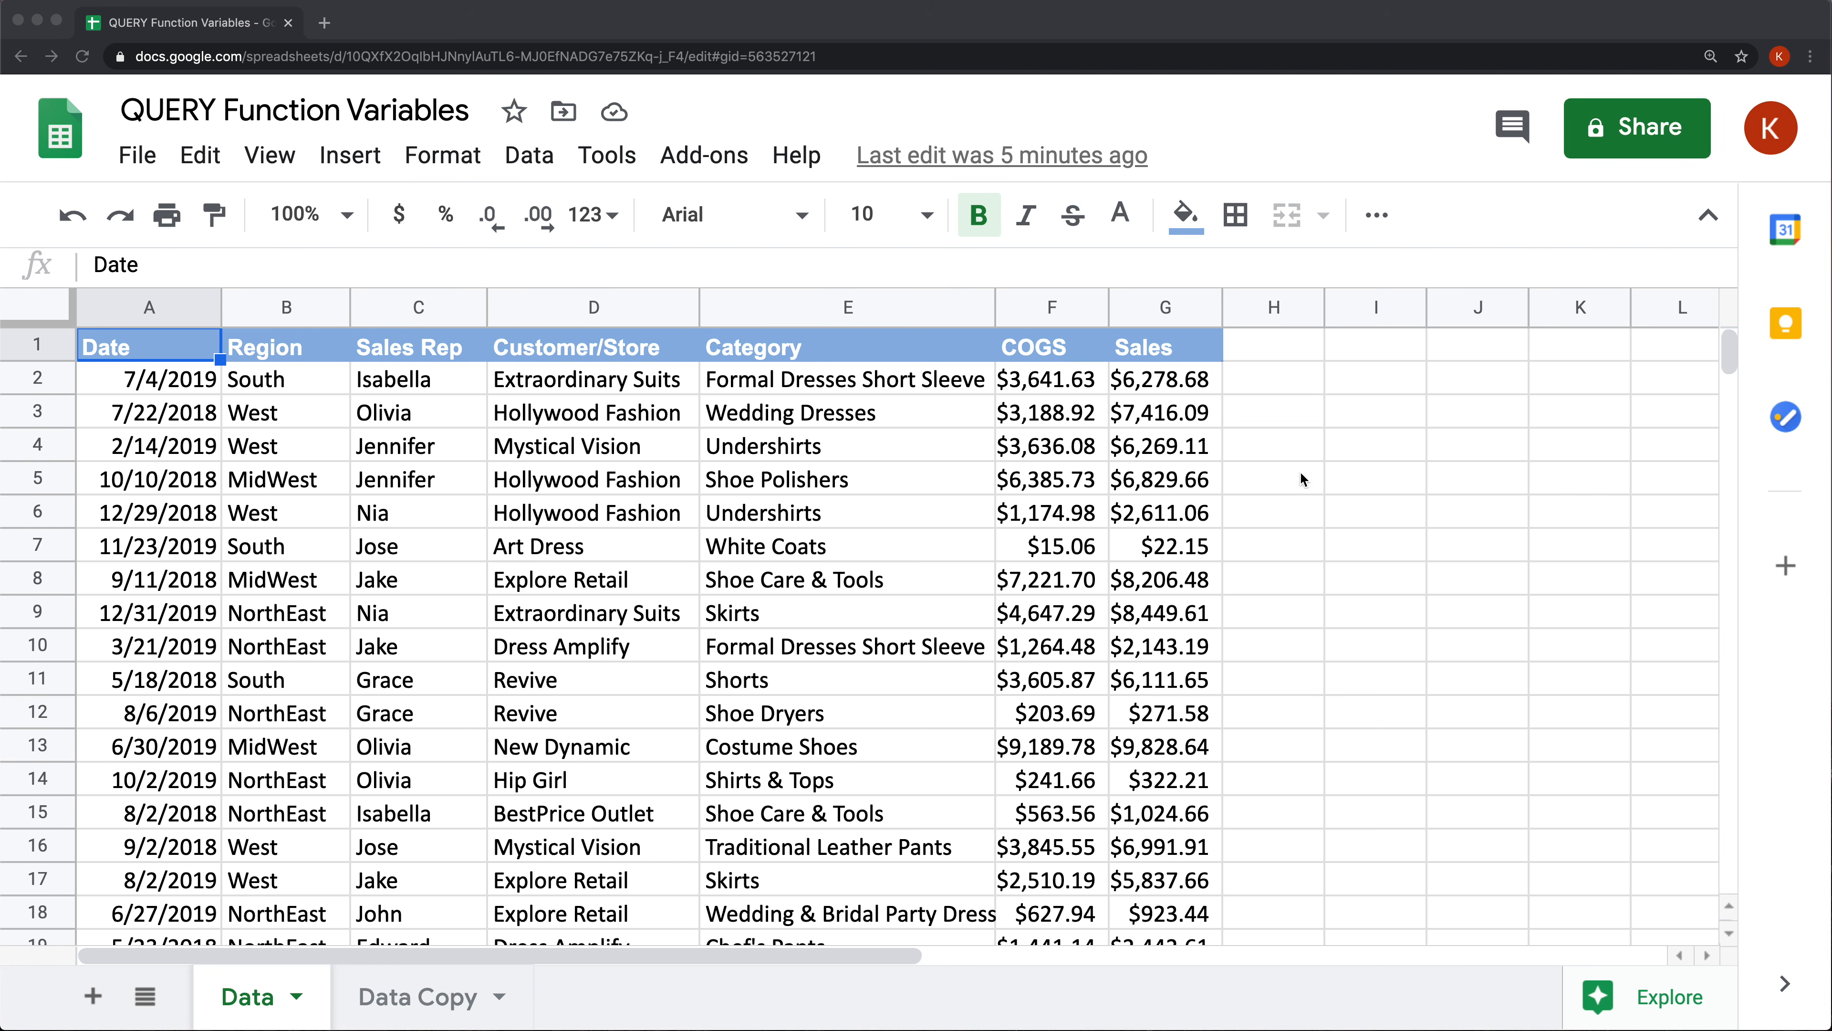
Add a new sheet, place it before the Data sheet, and rename it Results.
left_click(95, 997)
left_click_drag(397, 996, 249, 997)
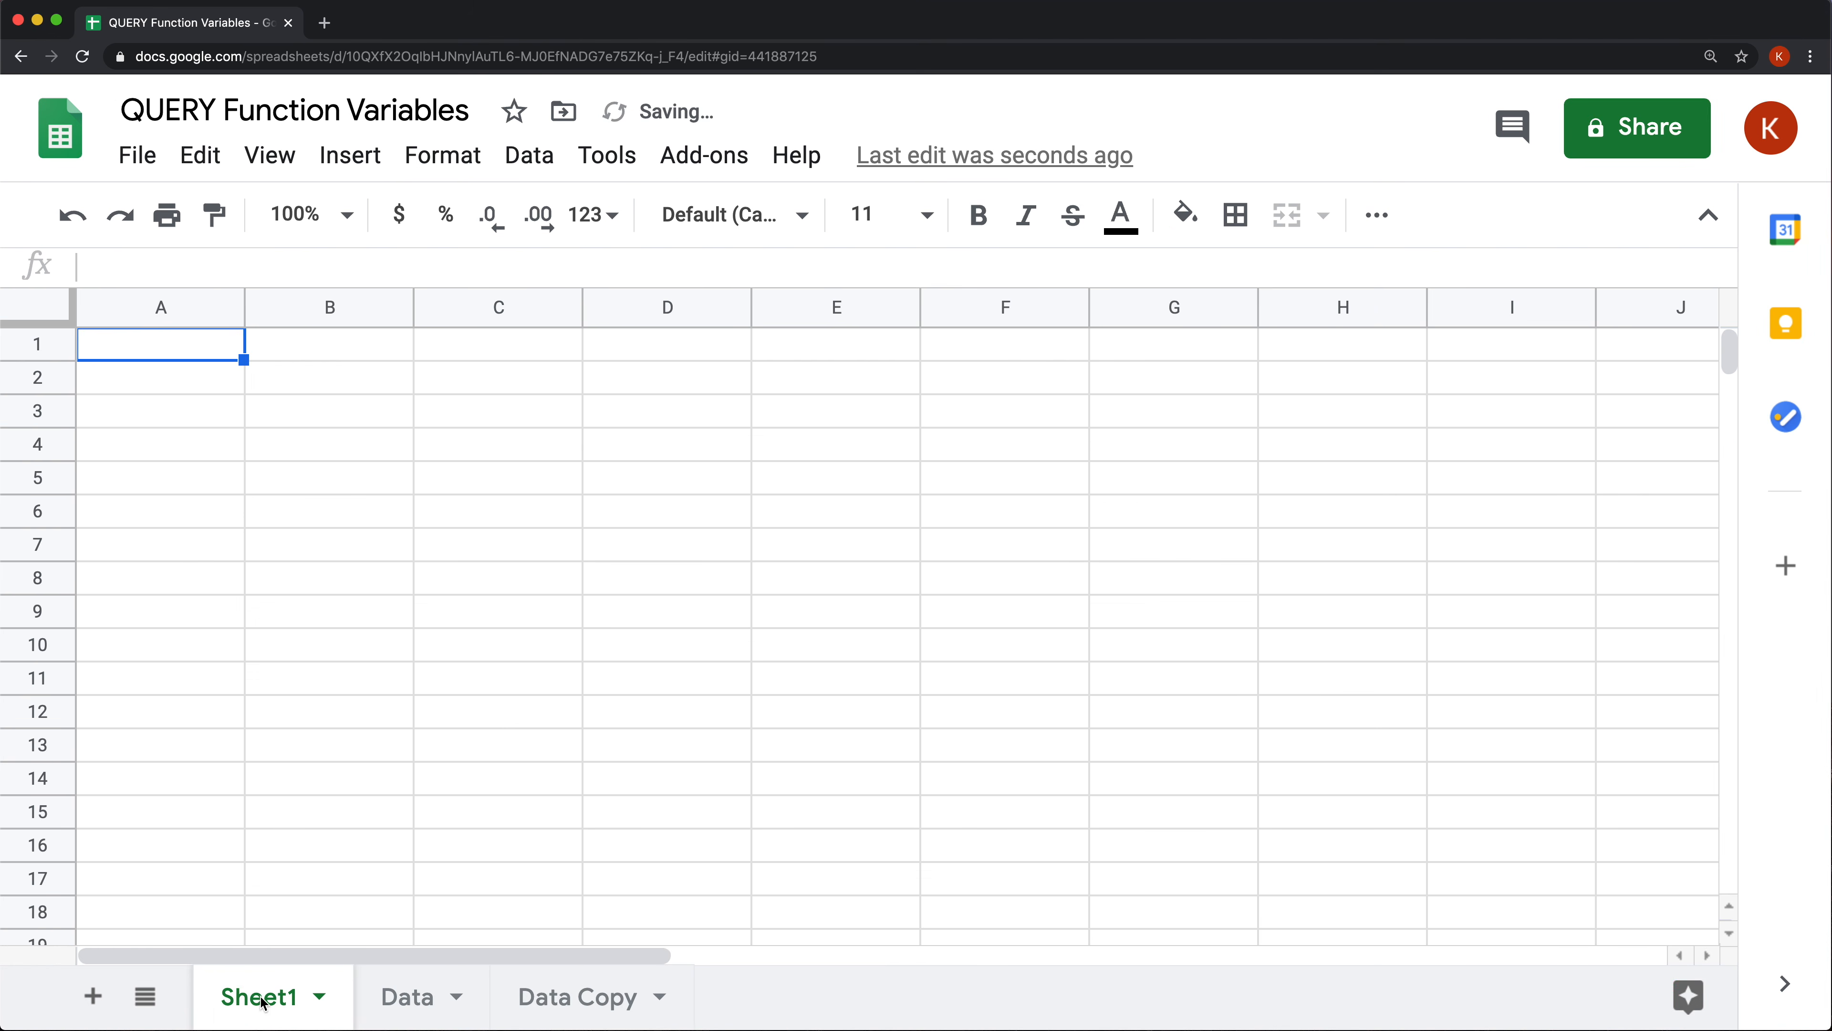
double_click(264, 1002)
type("Results")
key("Return")
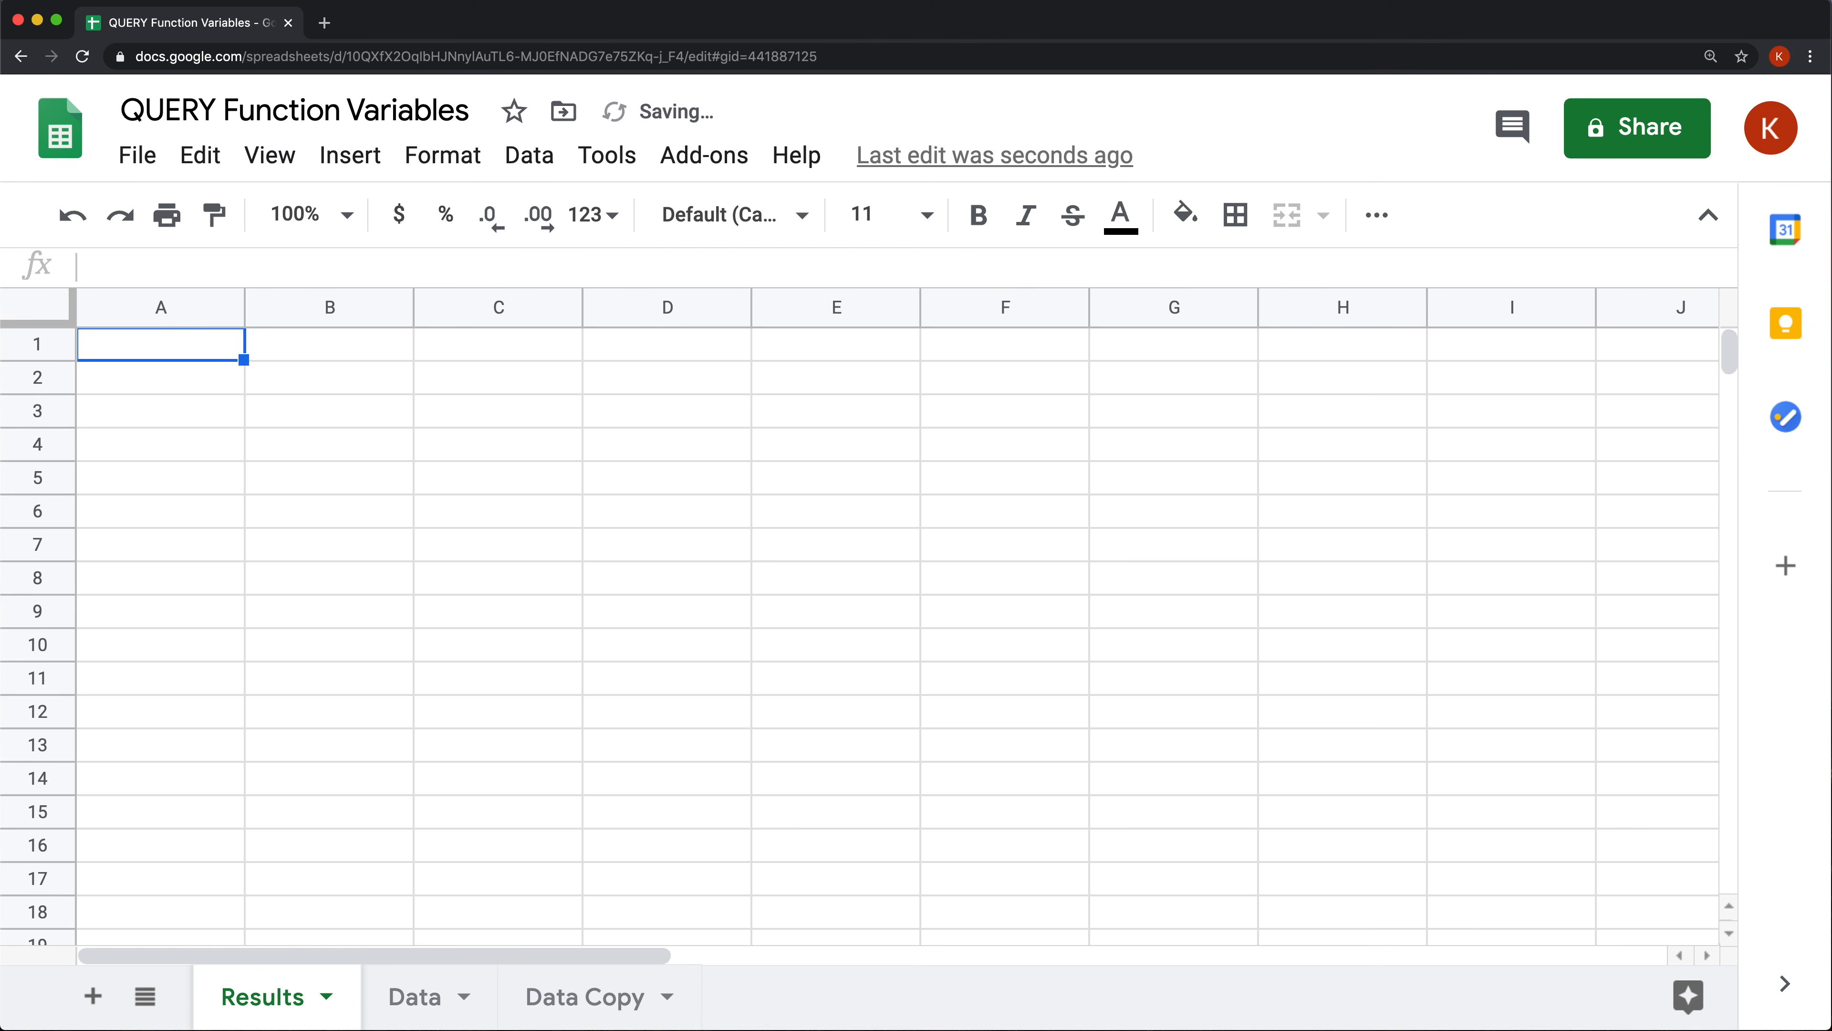
Start a QUERY formula in cell A1 of the Results sheet with Data!A1:G1650 as its data range.
key("super+equal")
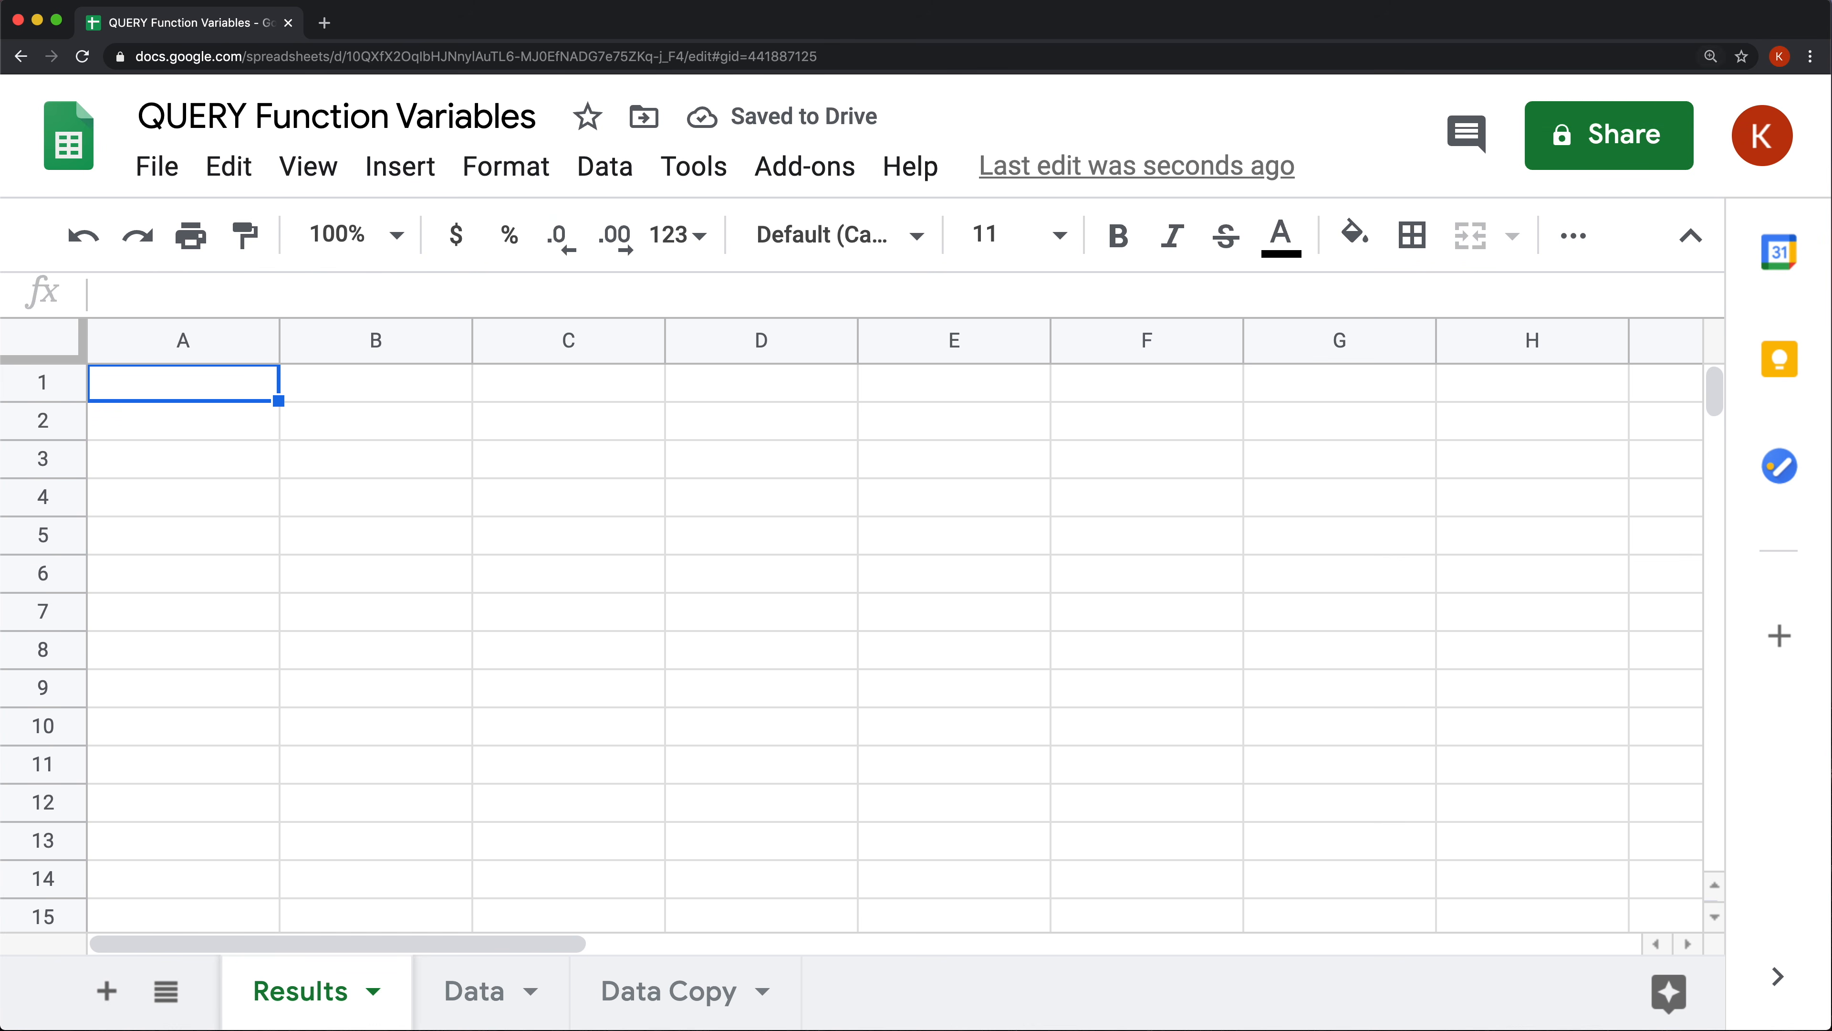
type("=Q")
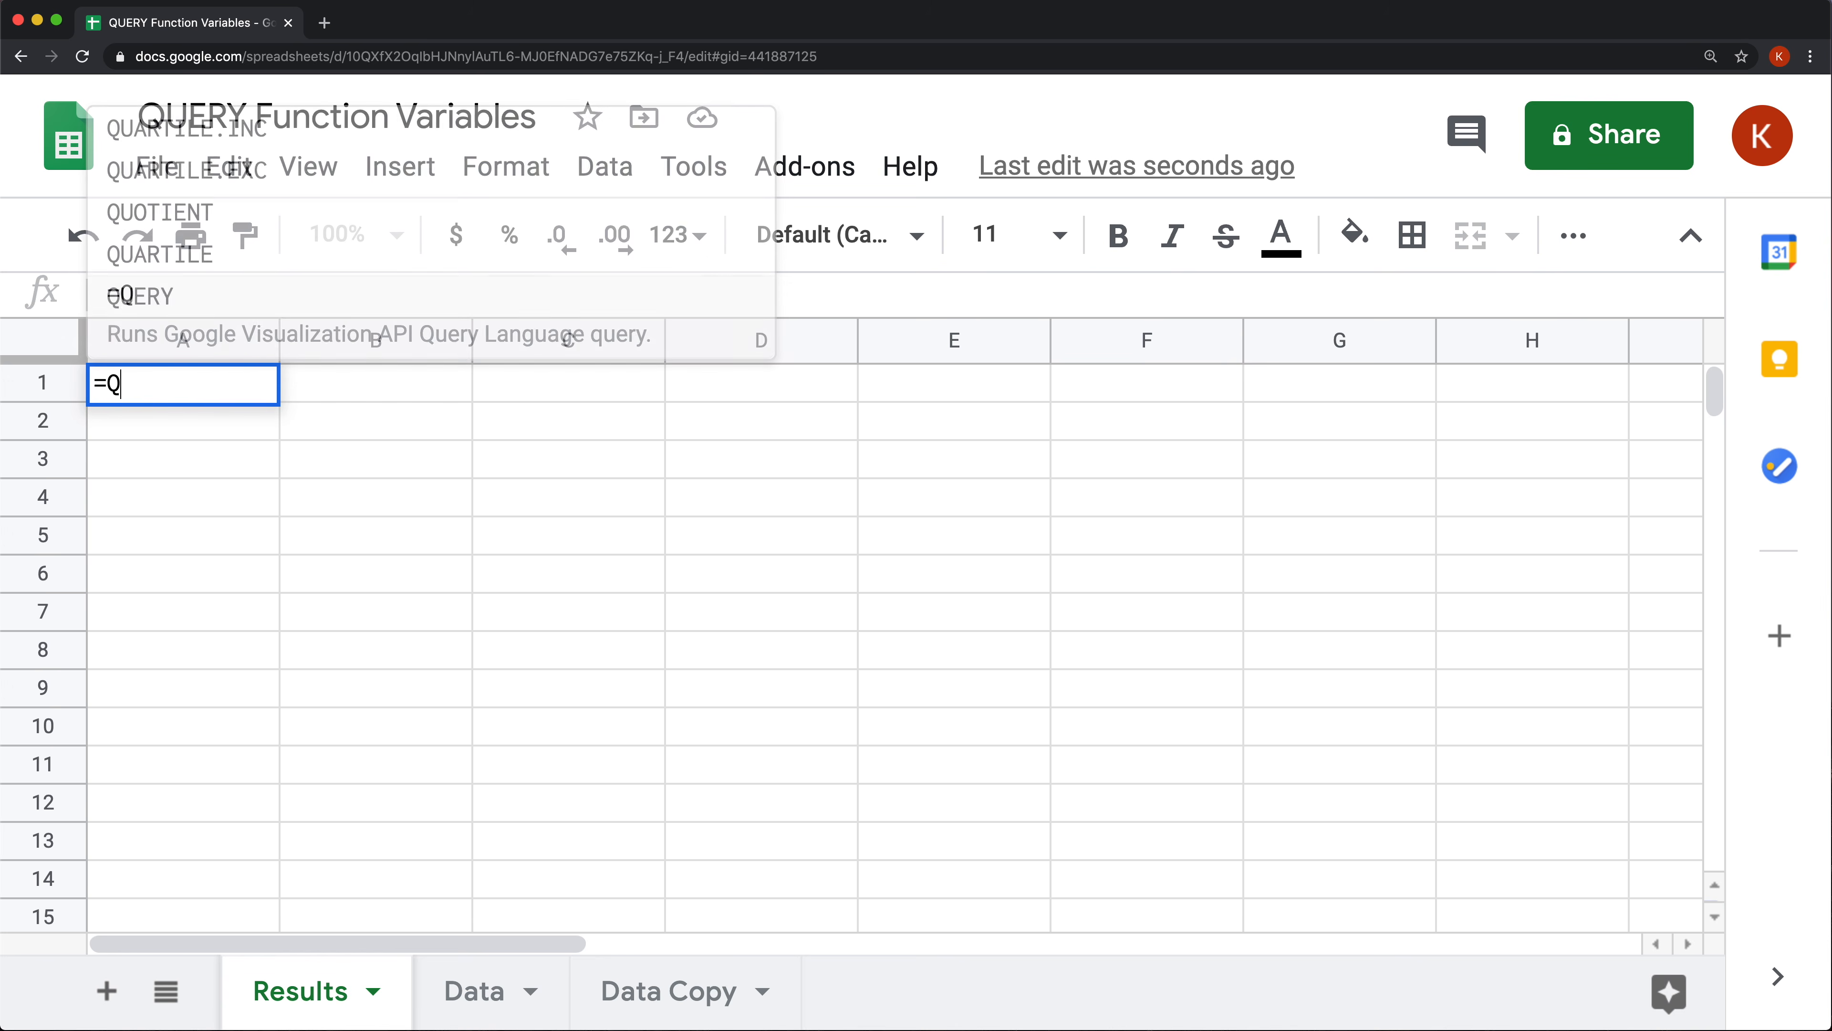
type("UERY(")
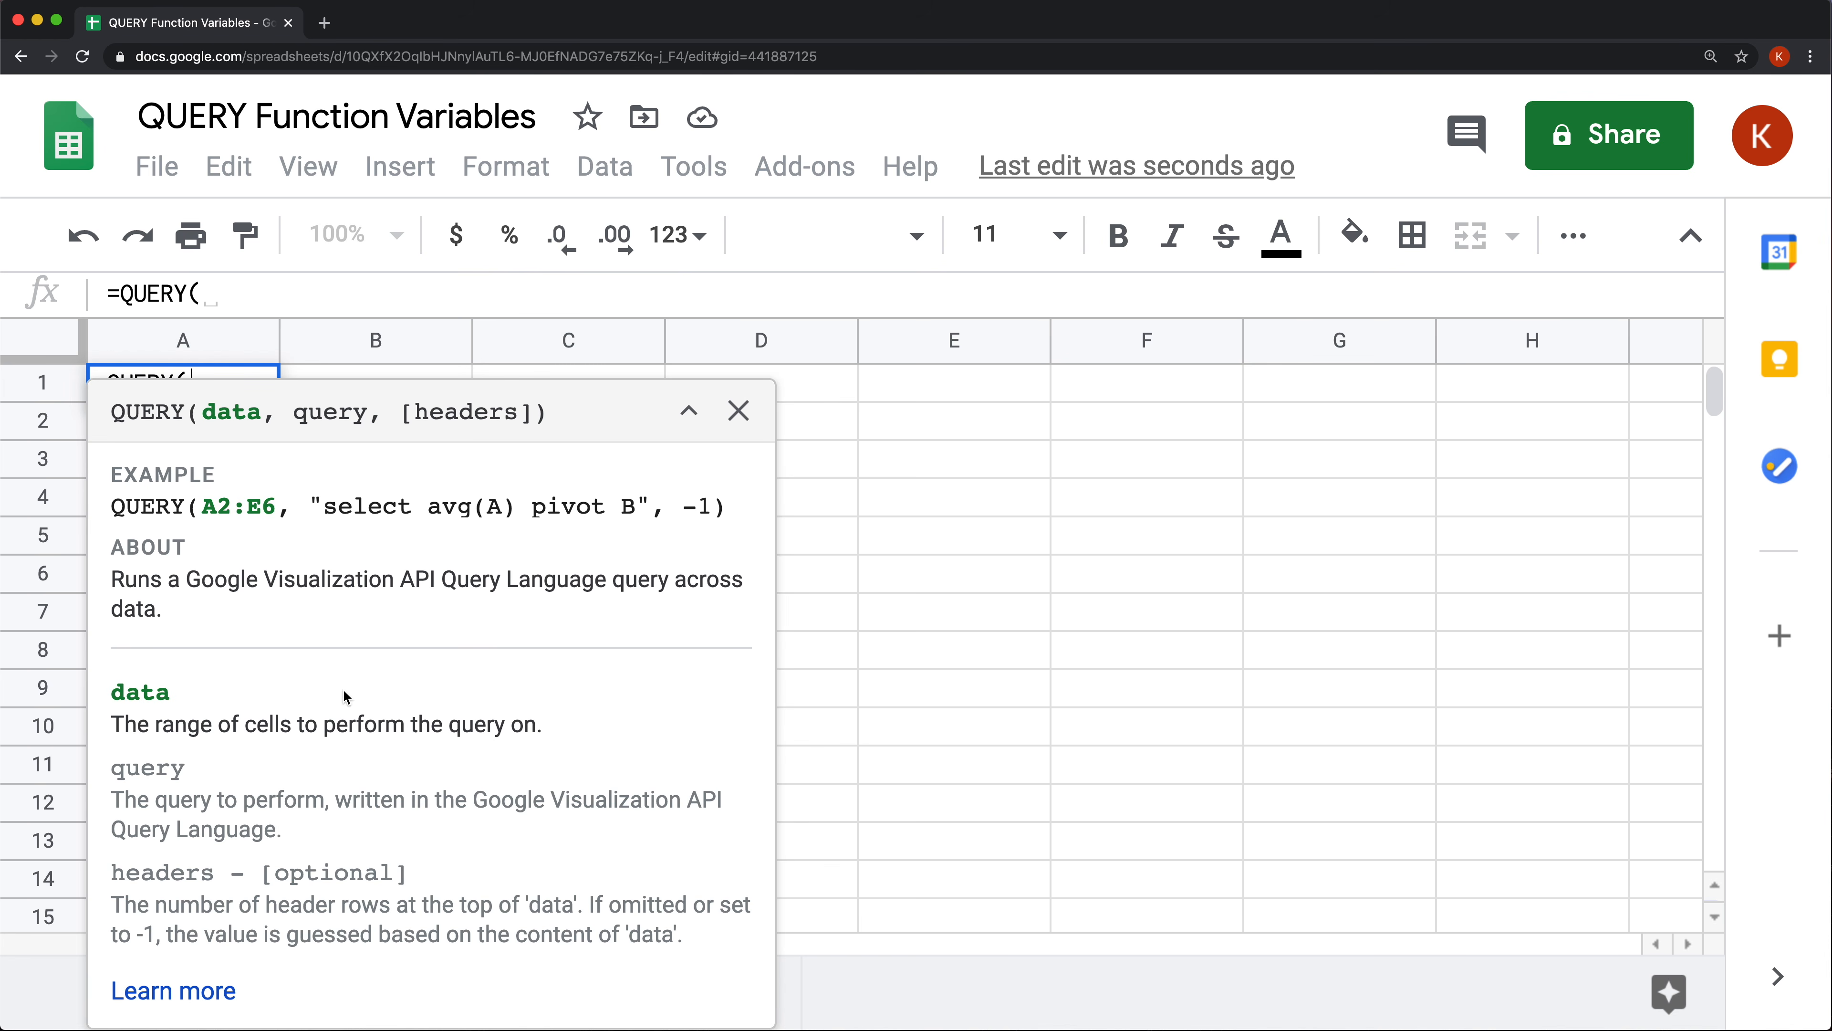
left_click(689, 411)
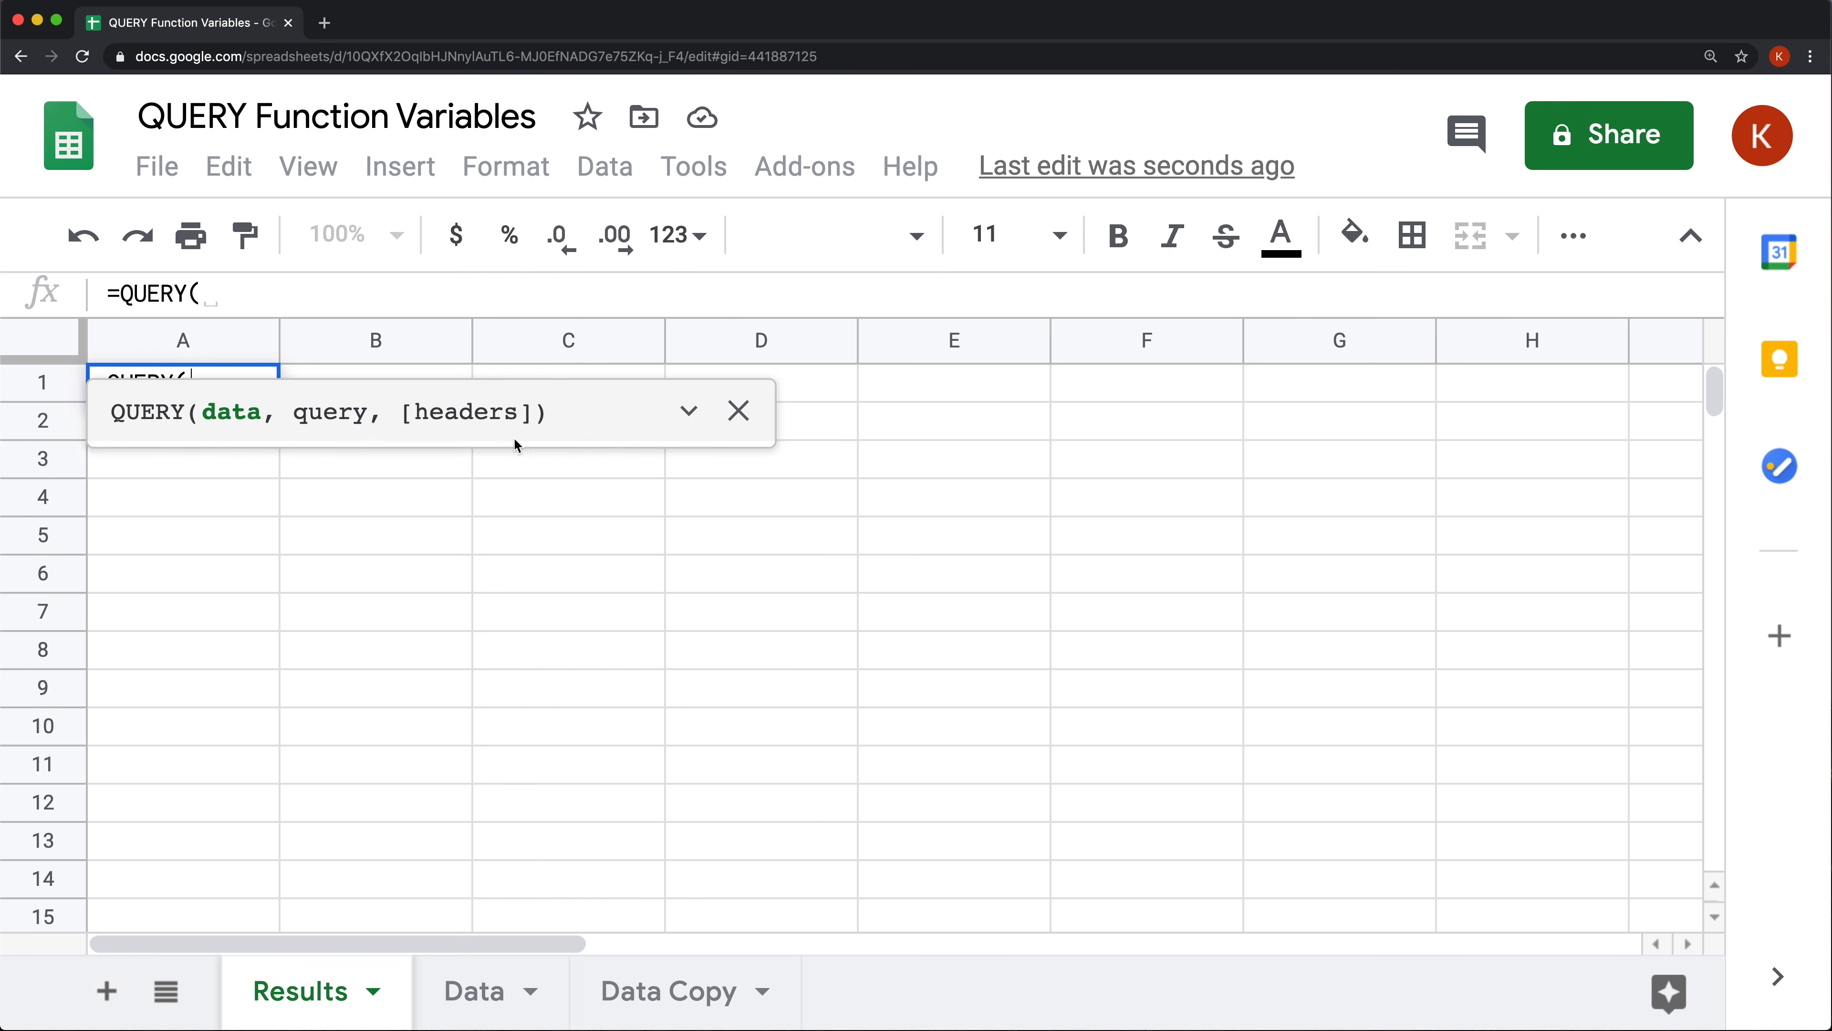
left_click(472, 996)
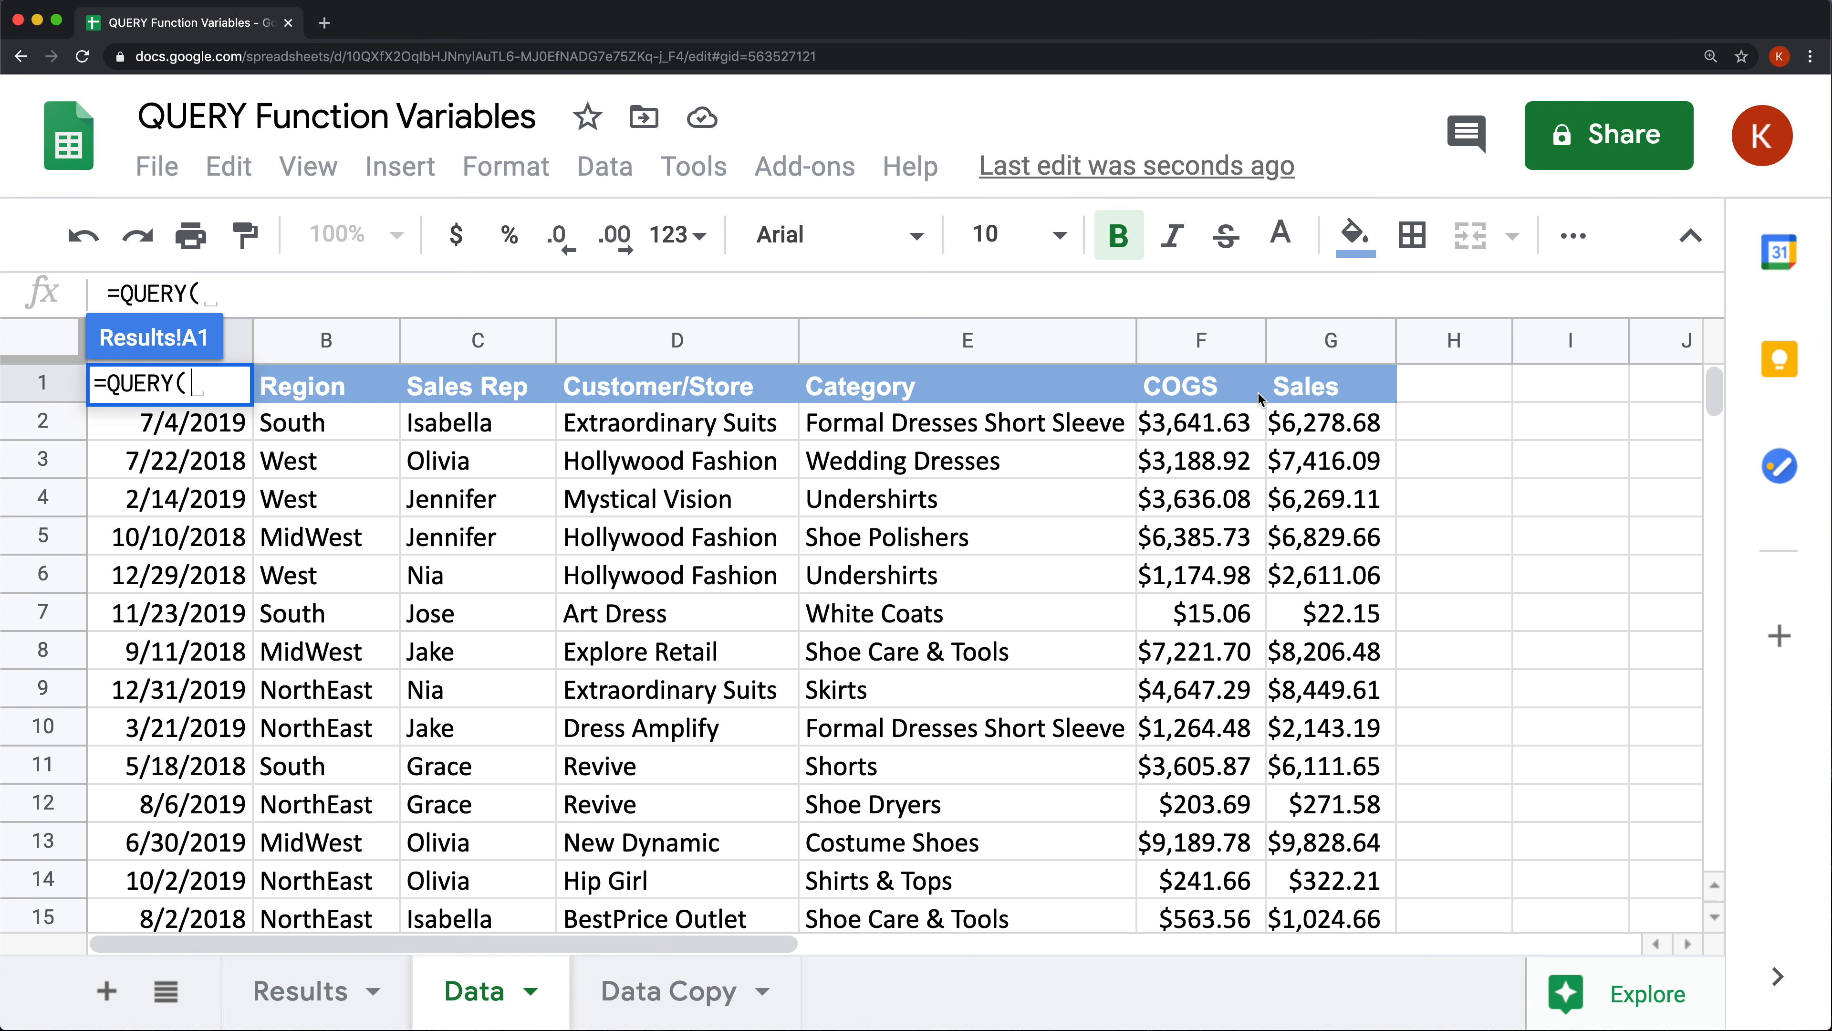
left_click_drag(1303, 390, 114, 674)
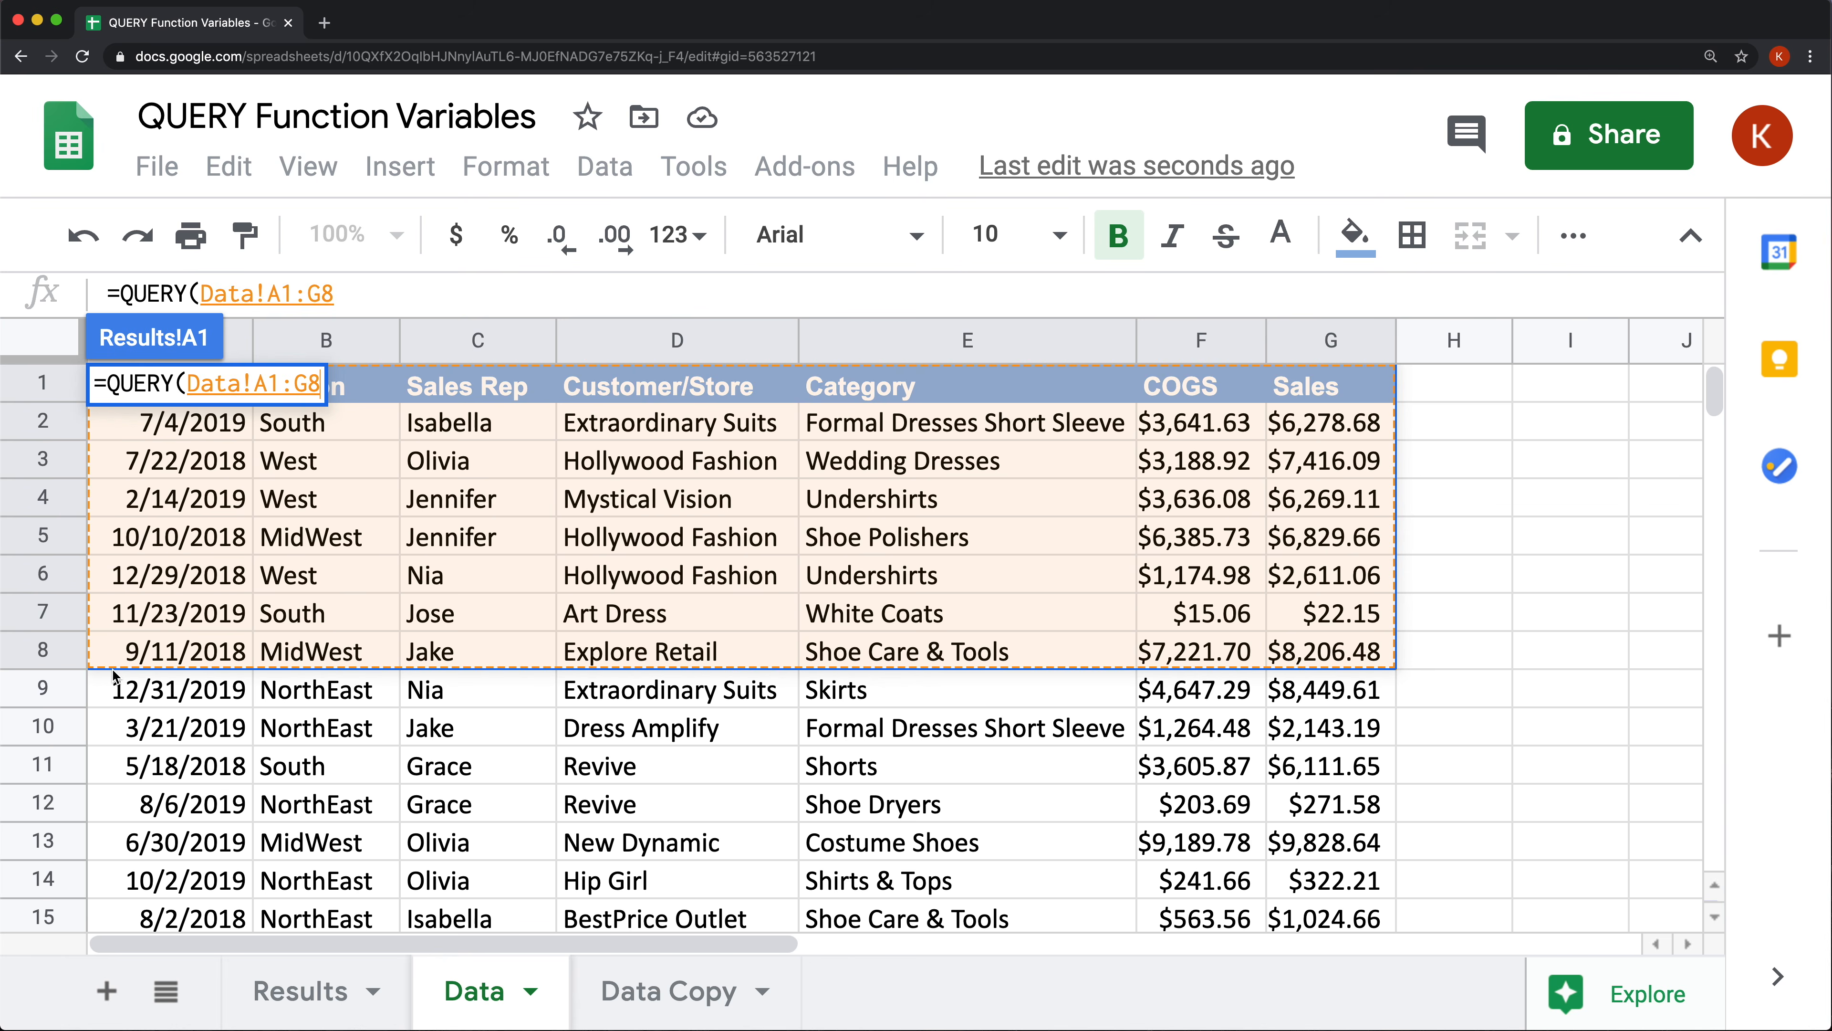
key("ctrl+shift+Down")
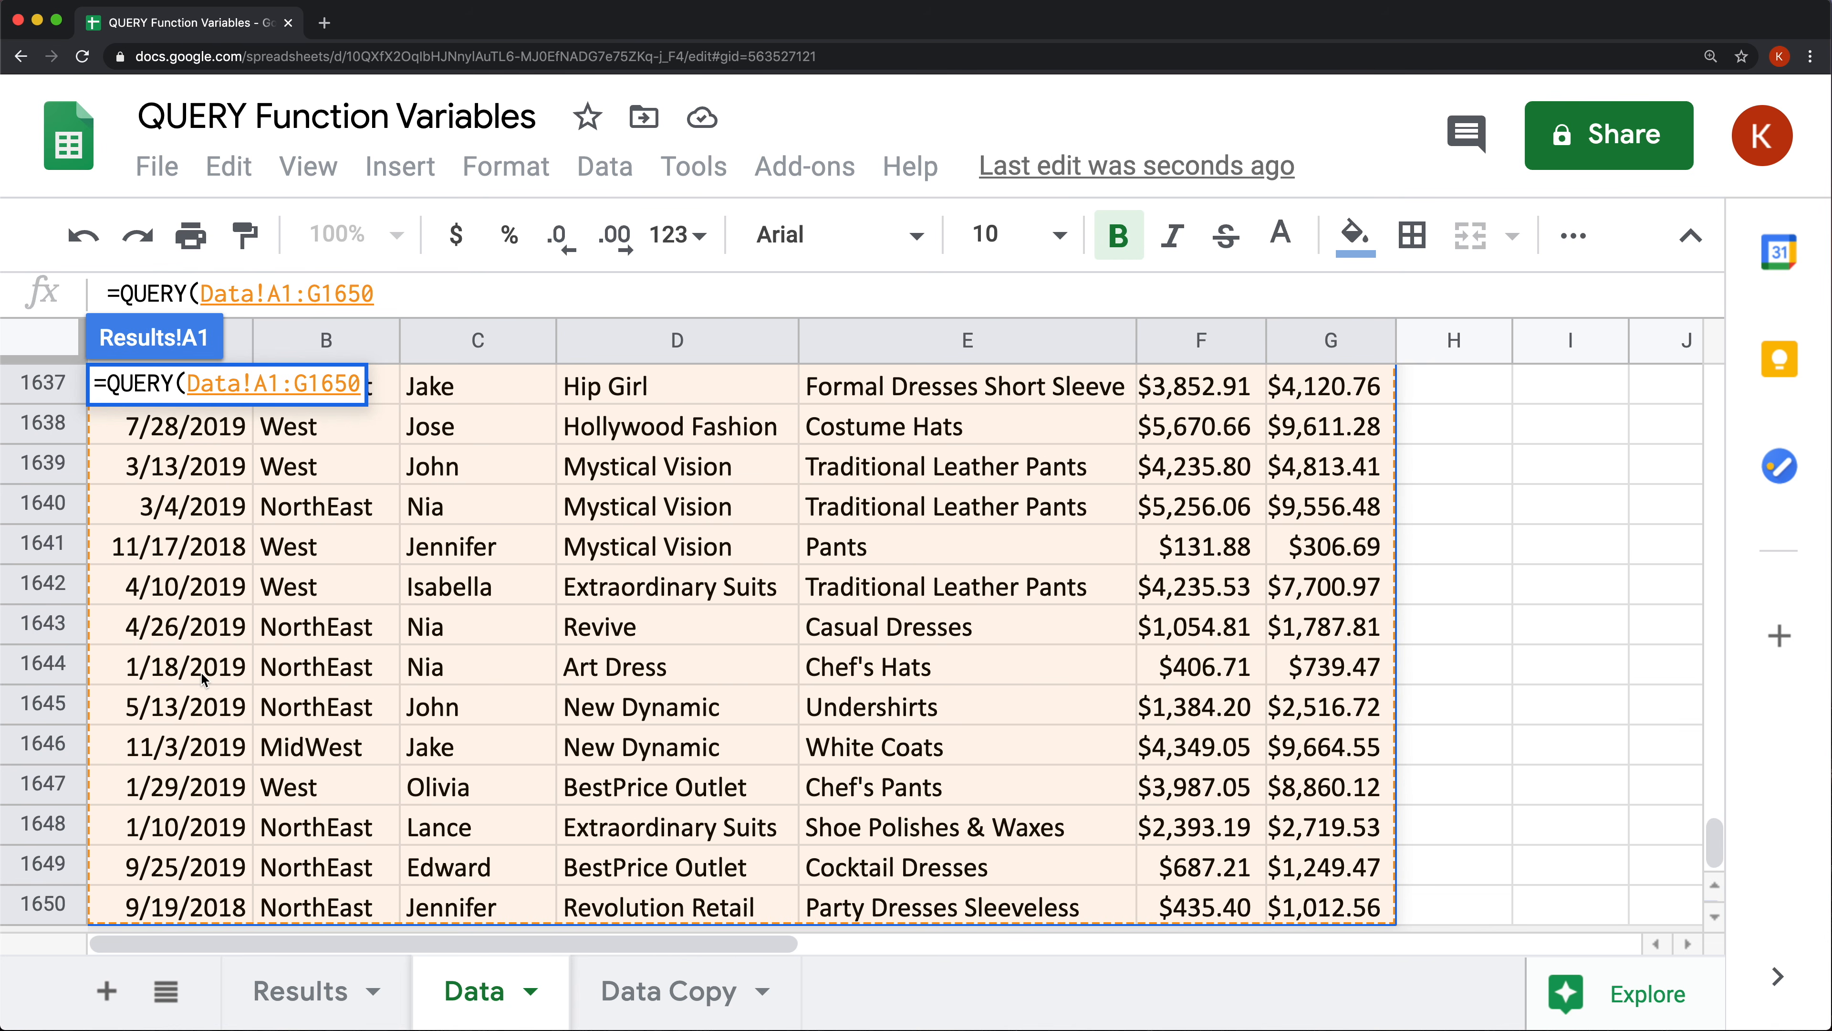
type(", ")
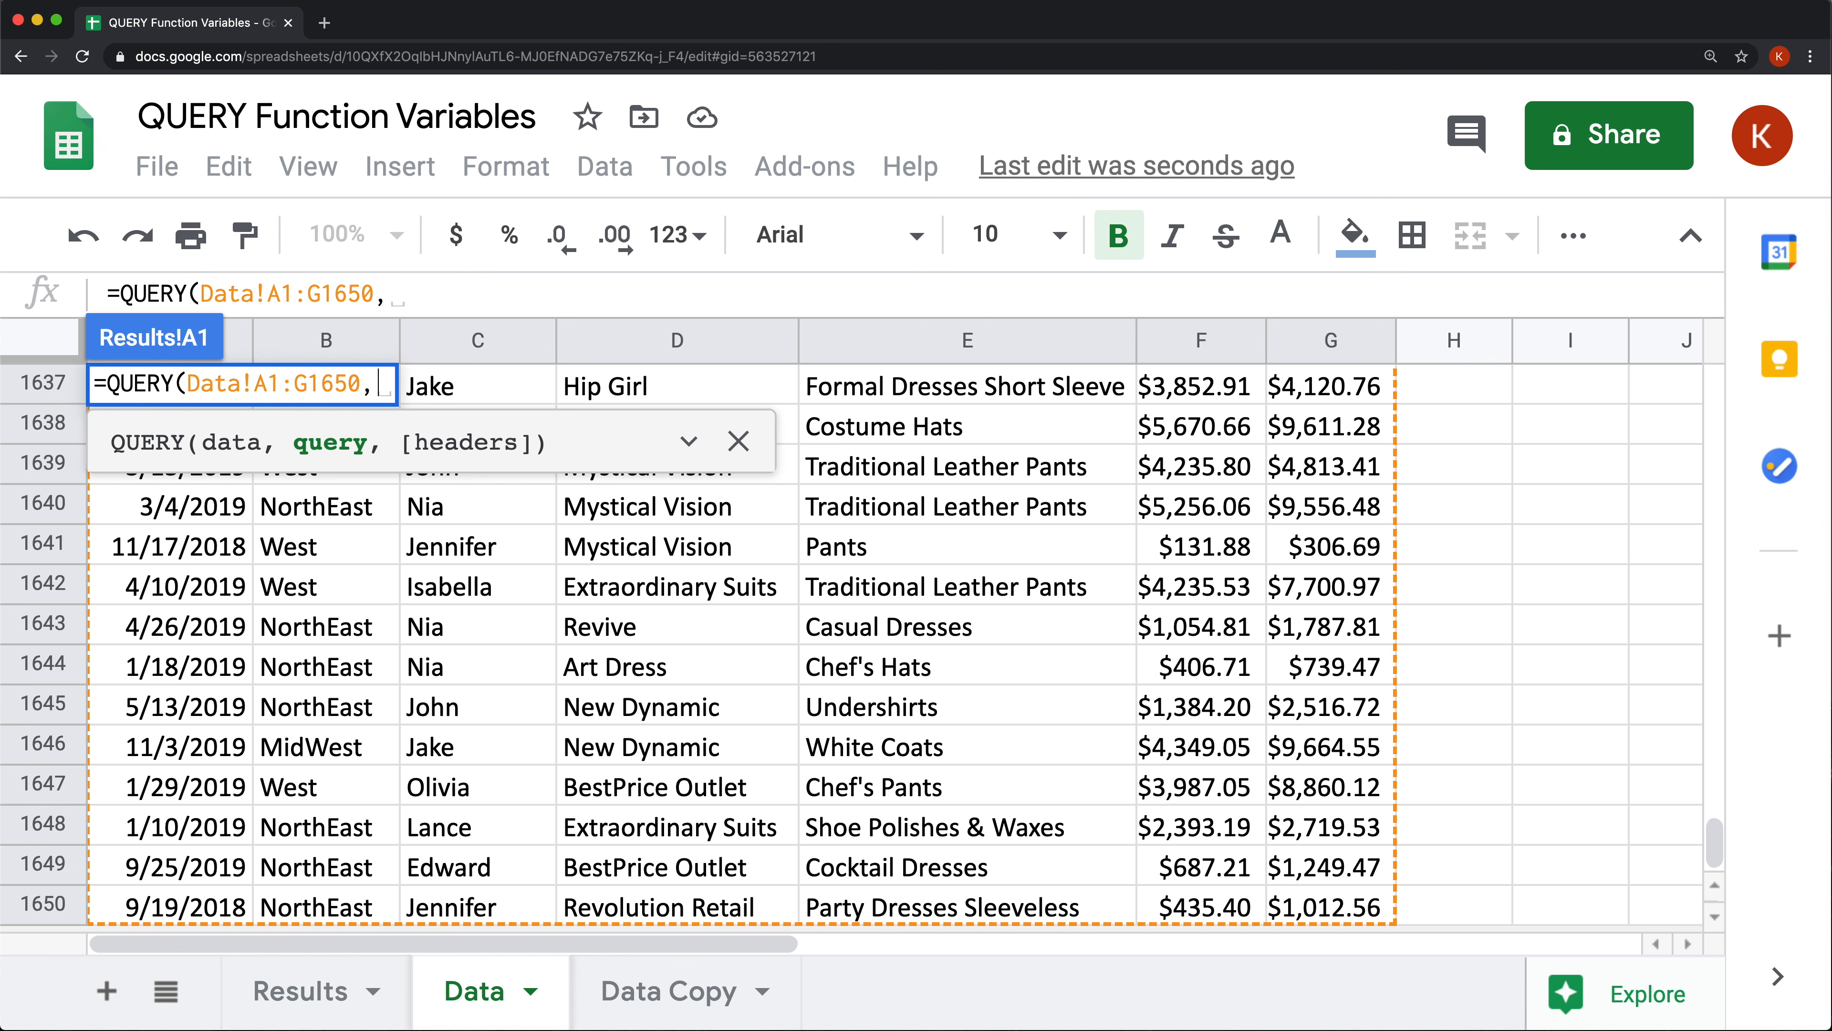
Add the query string "SELECT * WHERE G > 8000" as the formula's second argument.
type("\"SLEE")
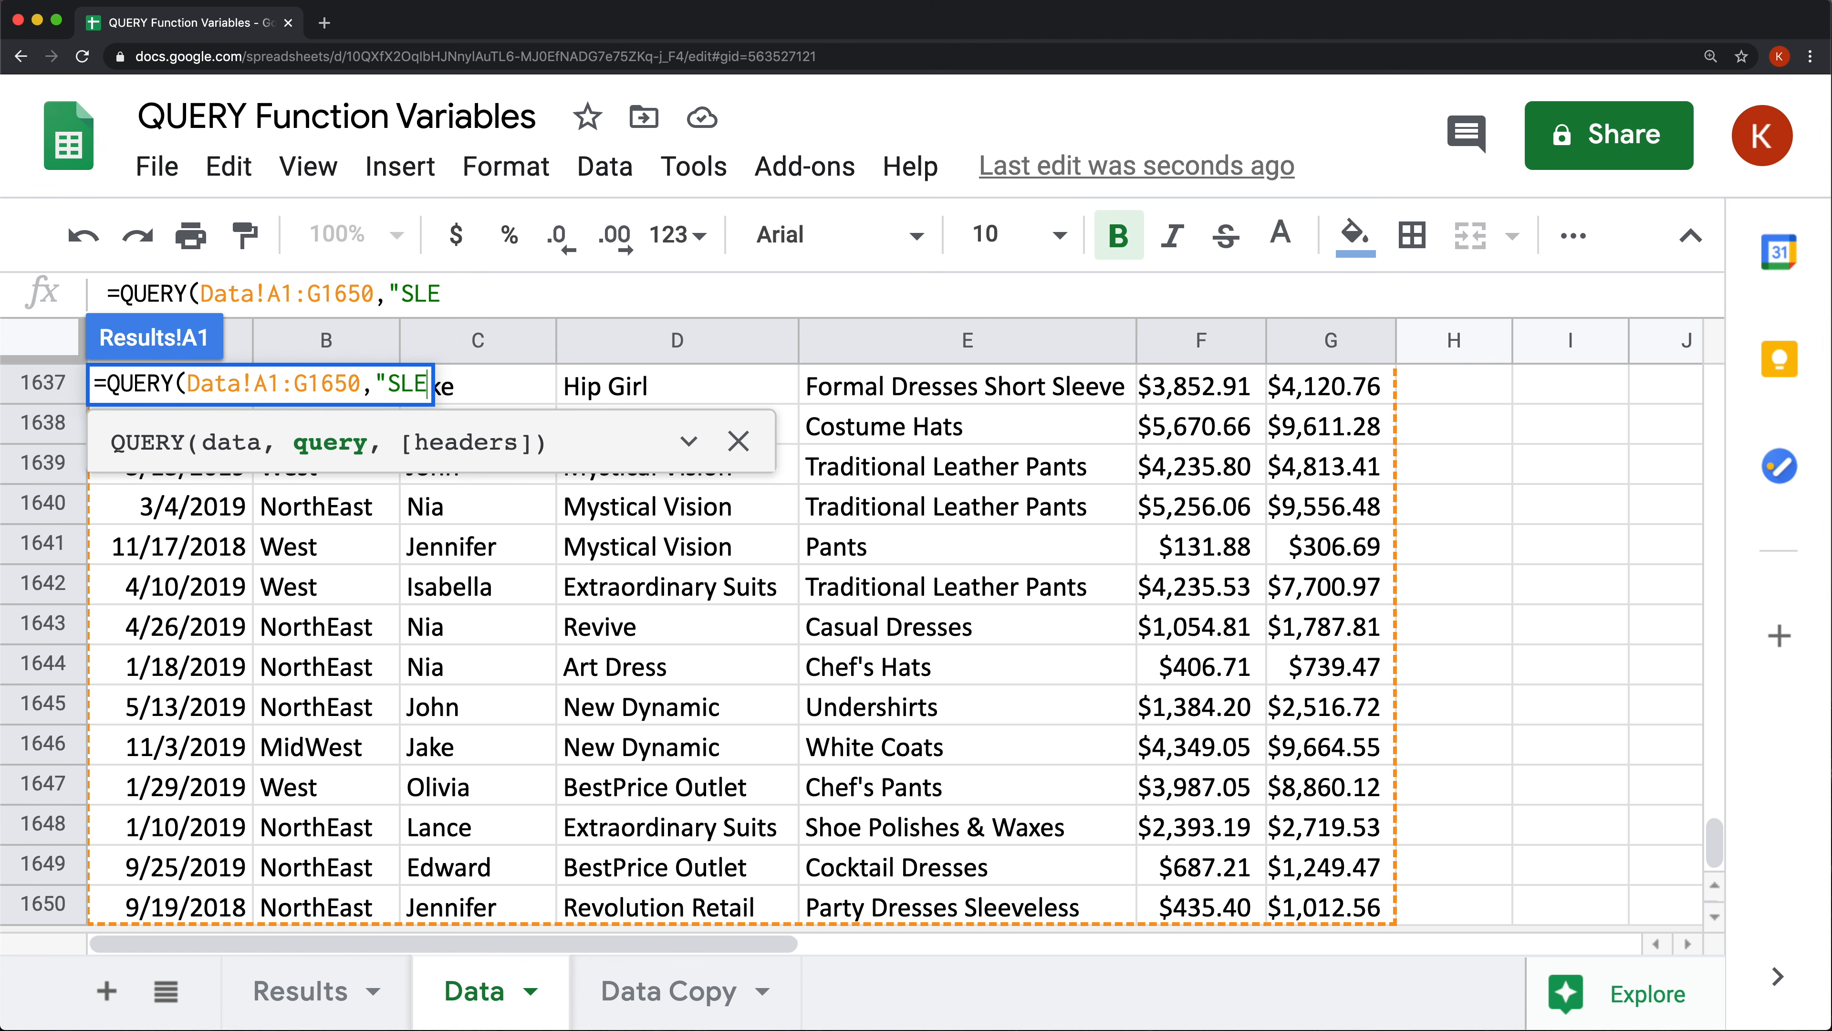
key("BackSpace")
key("BackSpace")
key("BackSpace")
type("ELECT *")
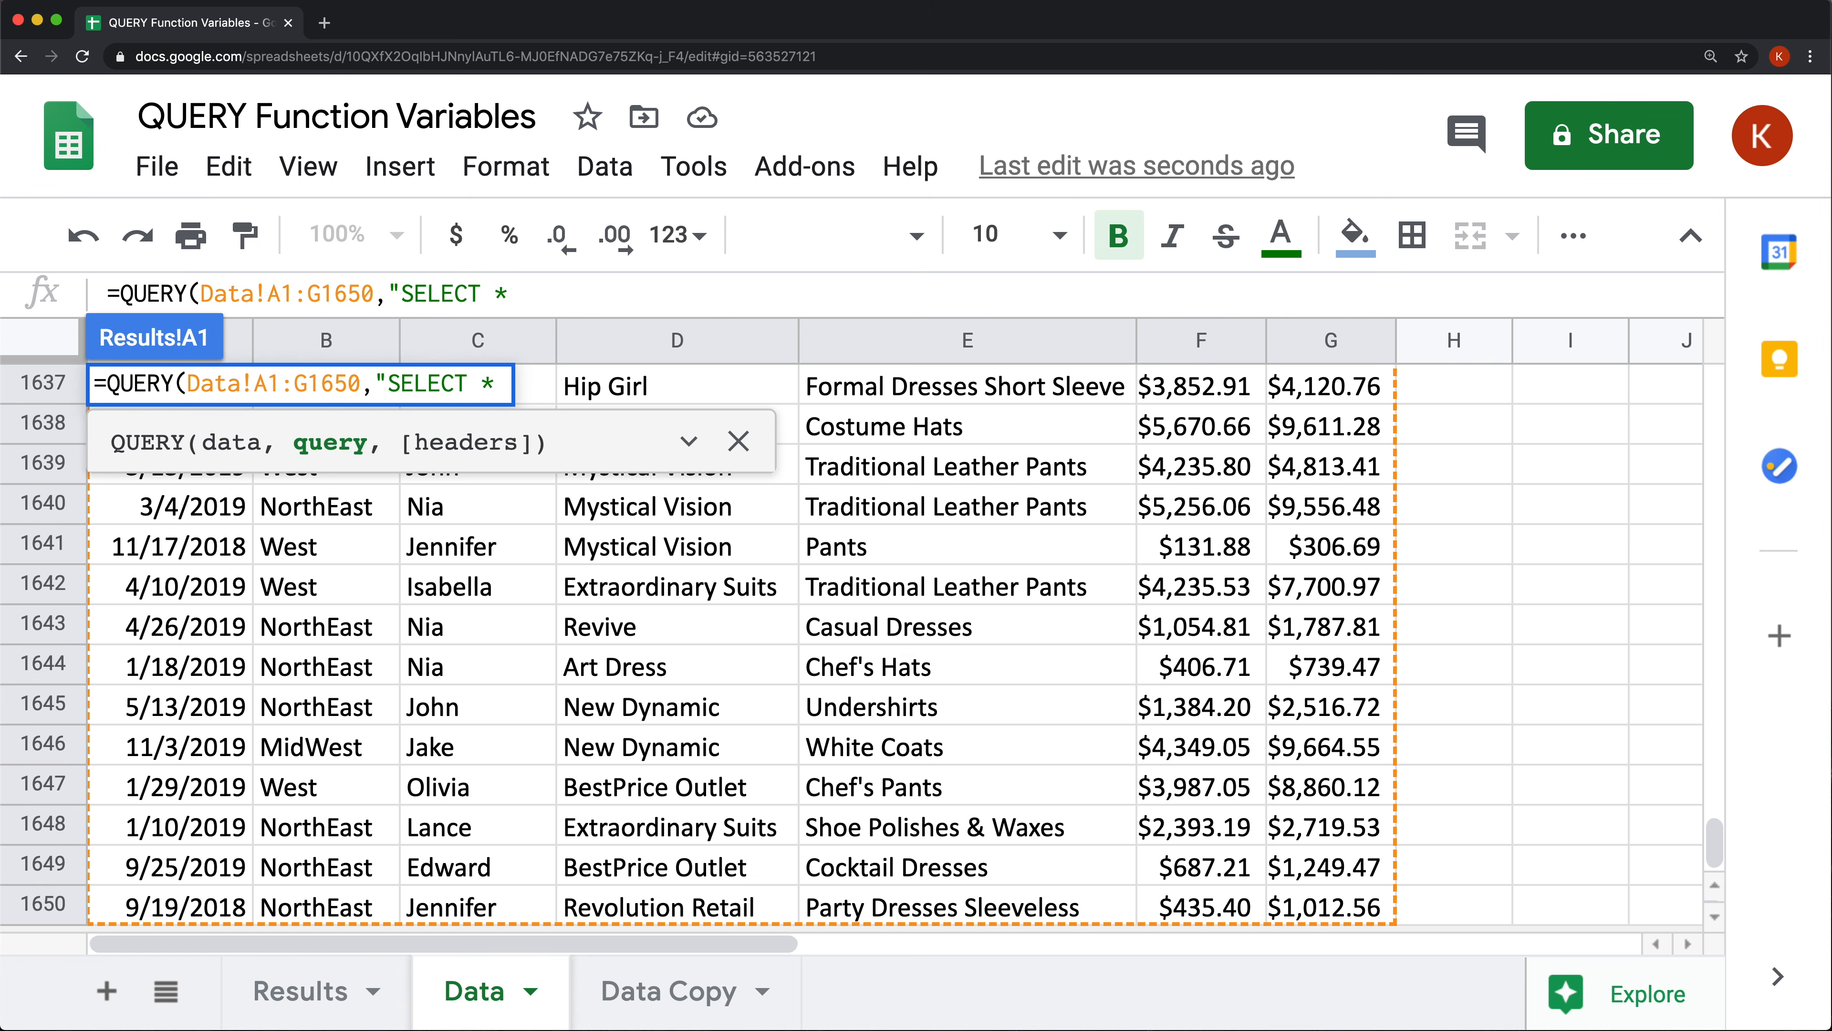
type(" WHERE")
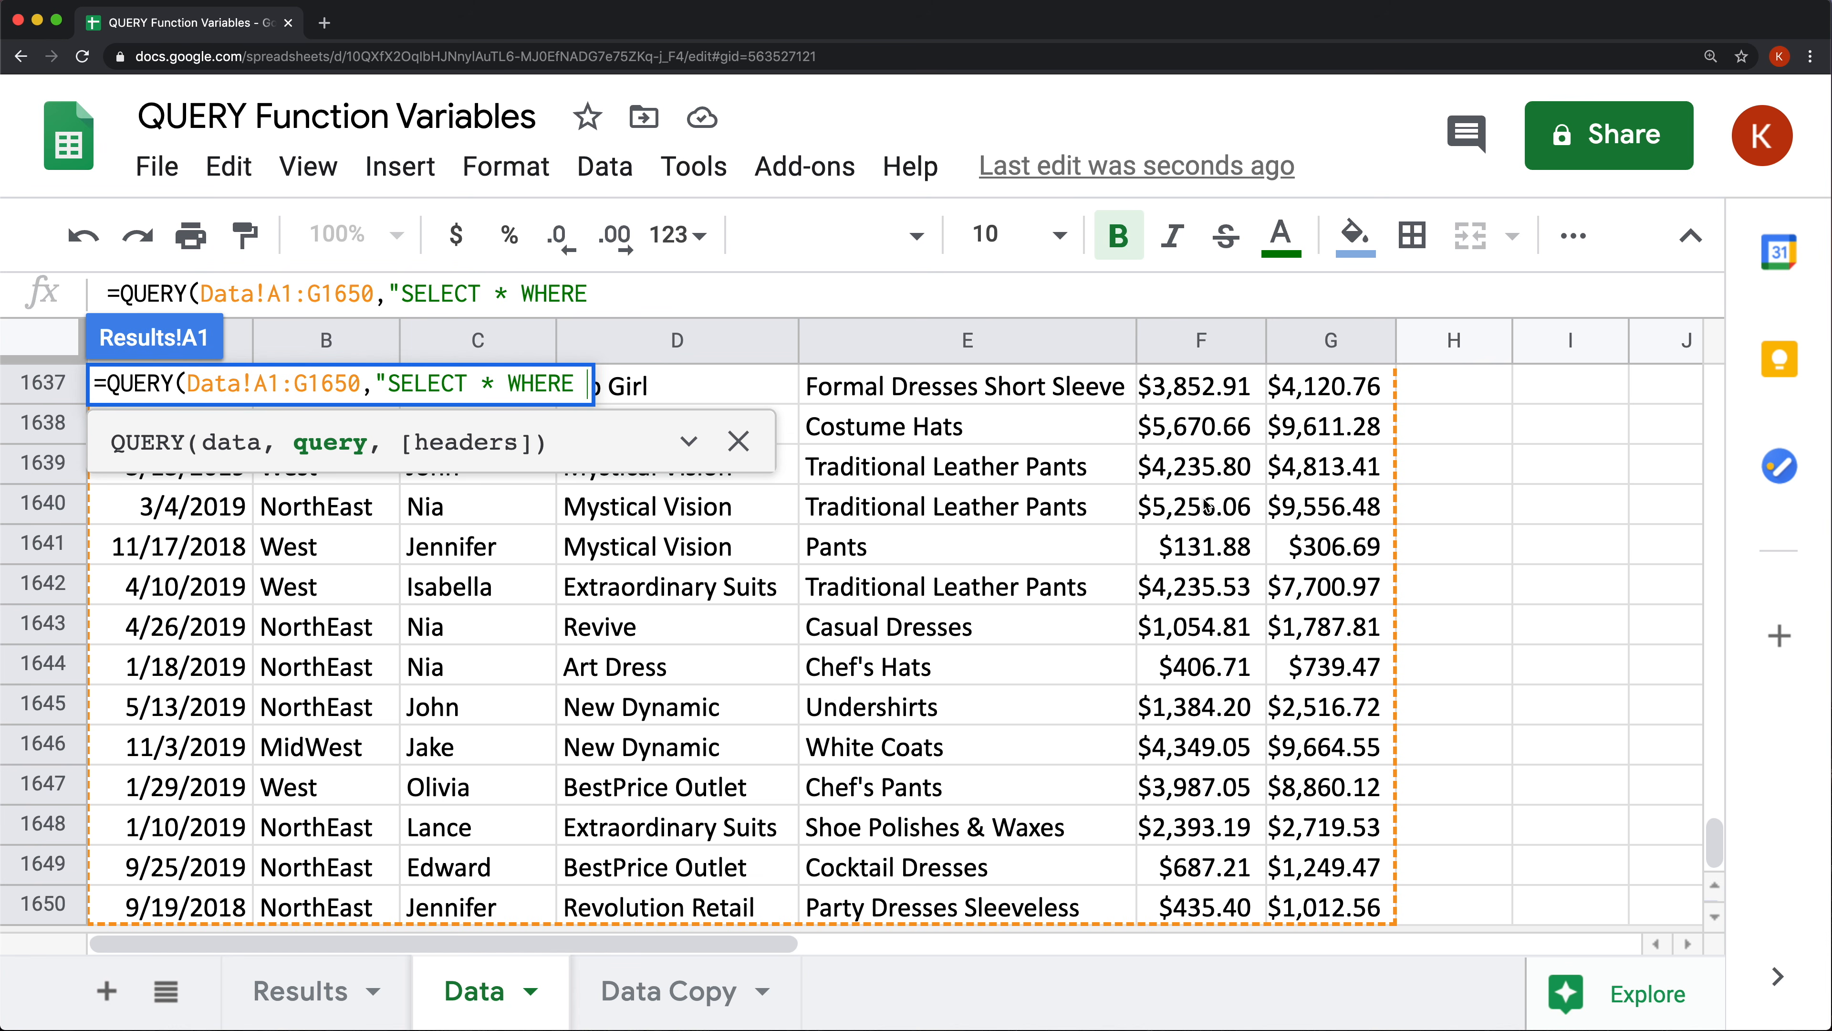
type(" G")
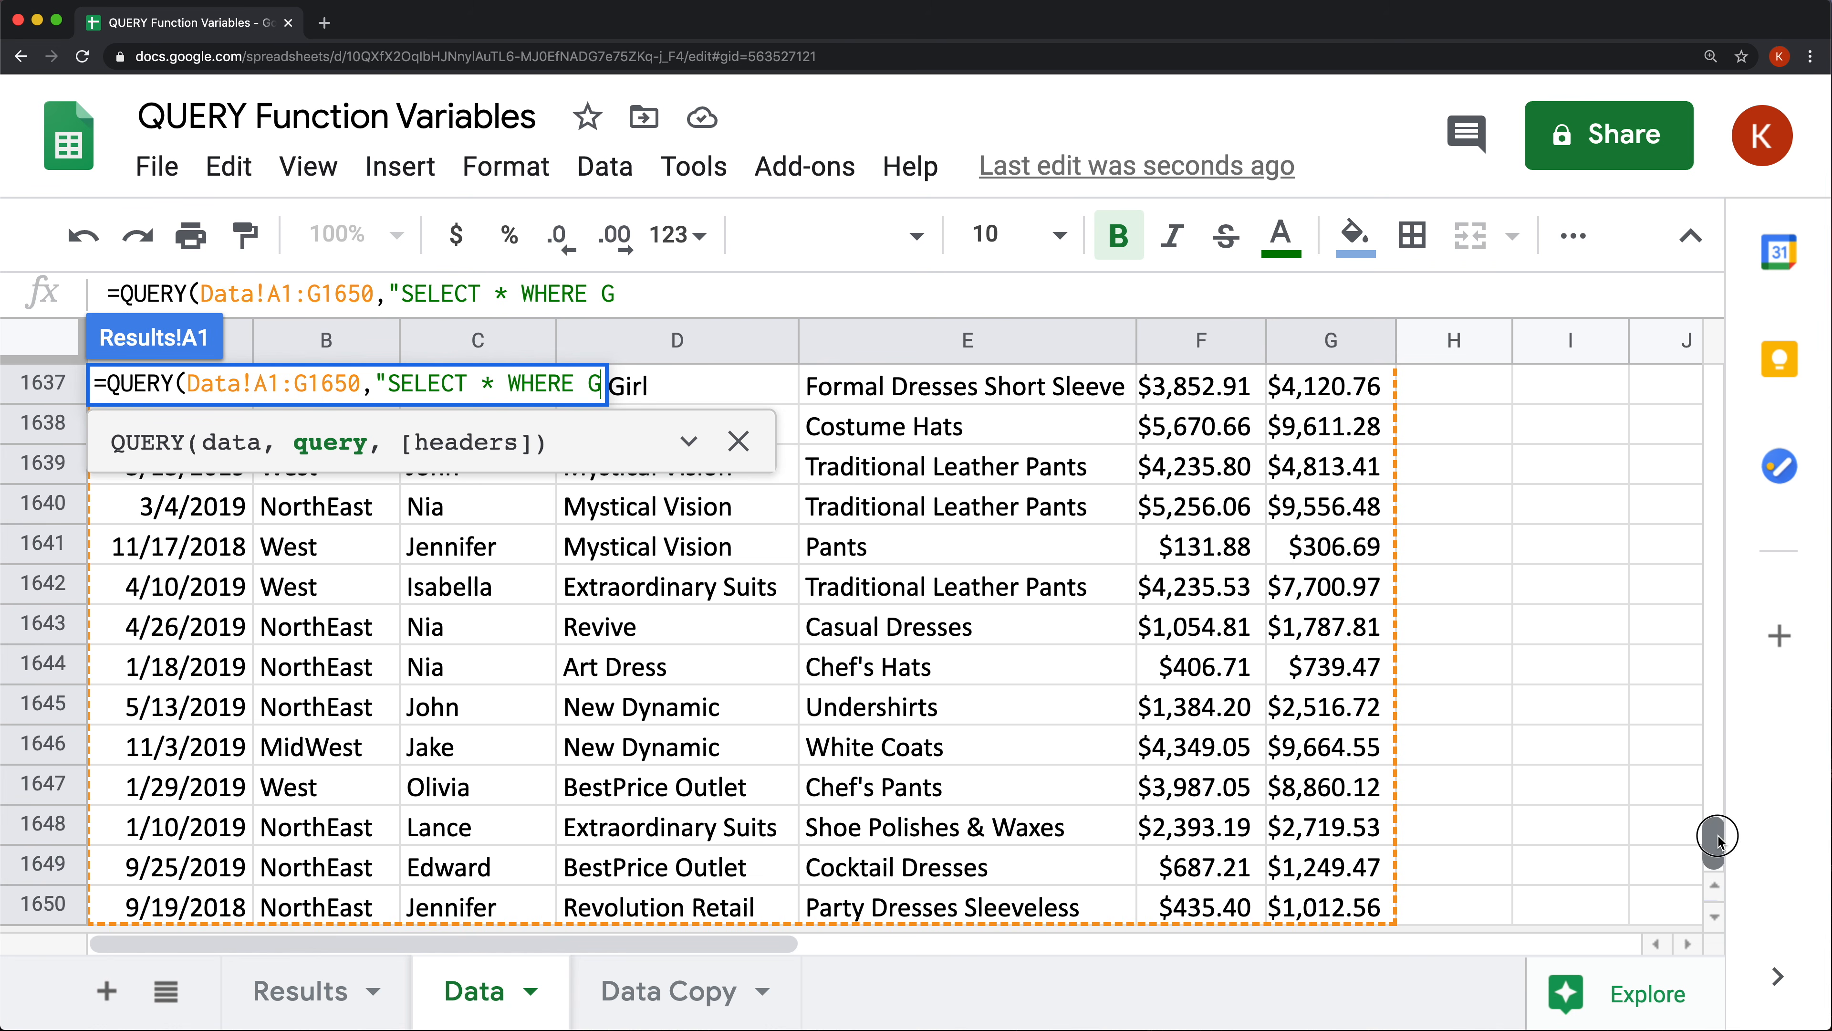
left_click_drag(1717, 836, 1735, 321)
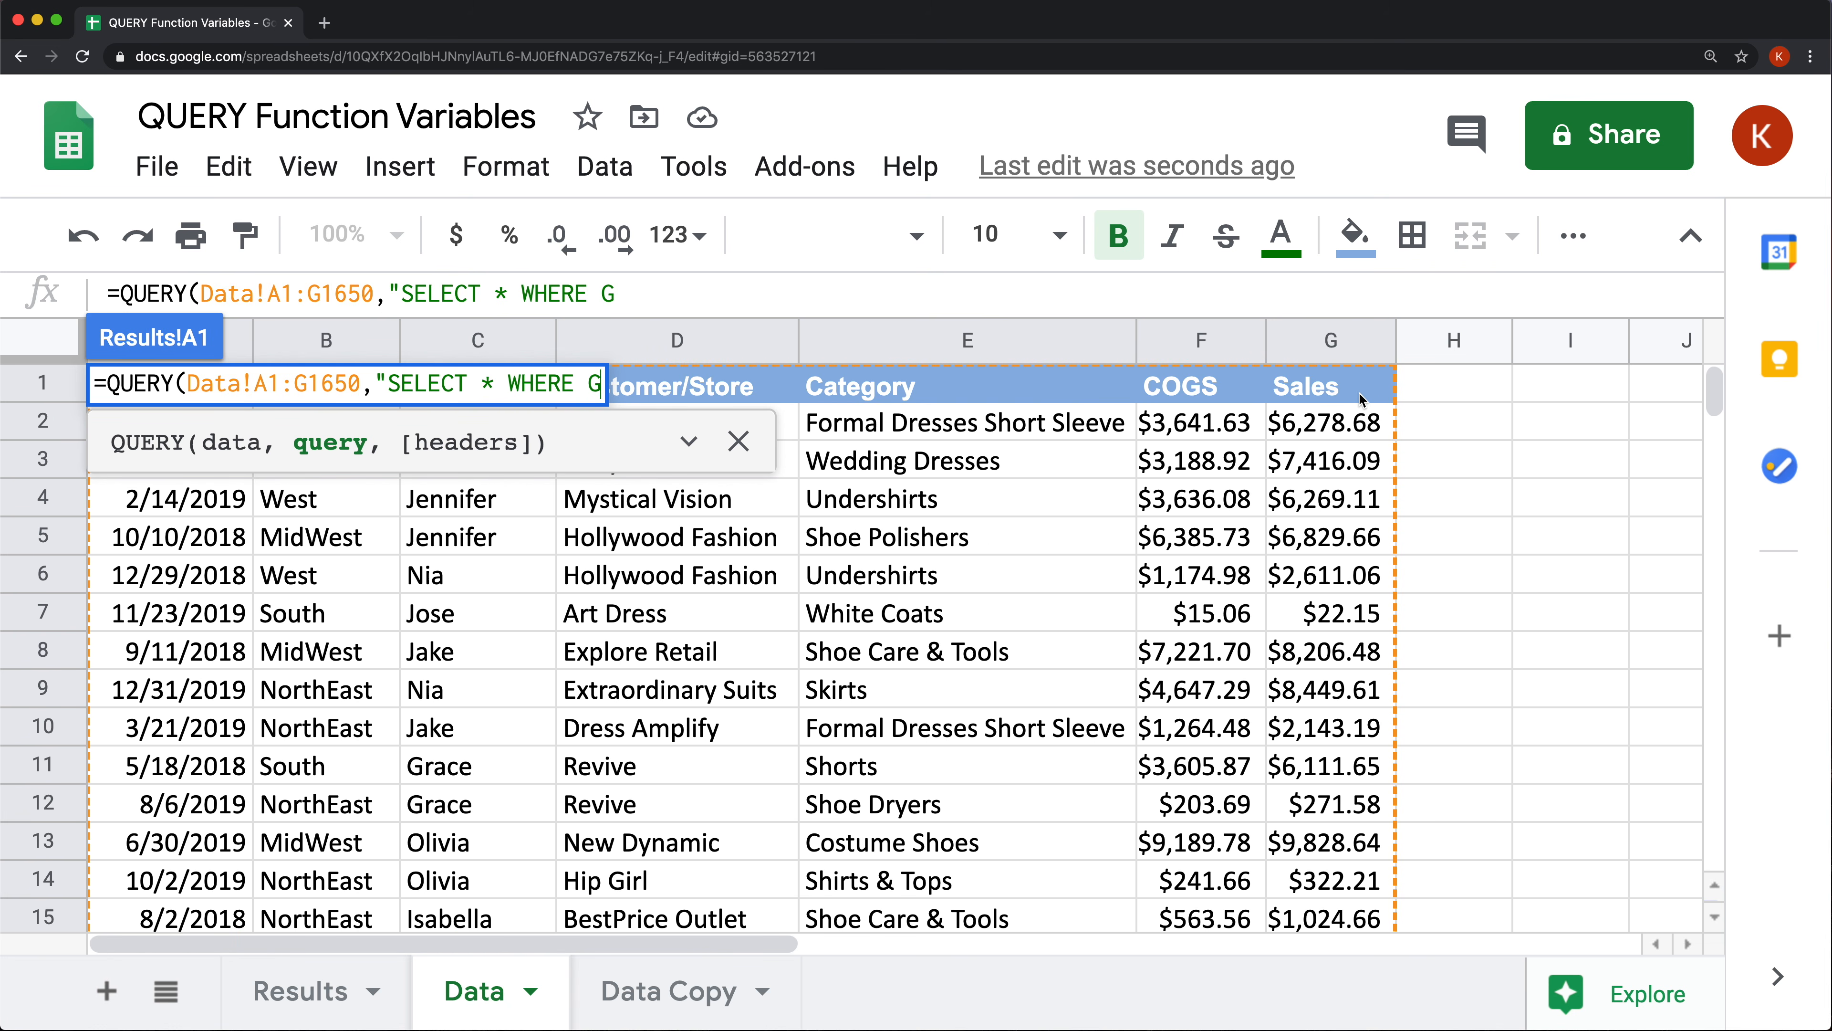
type("> ")
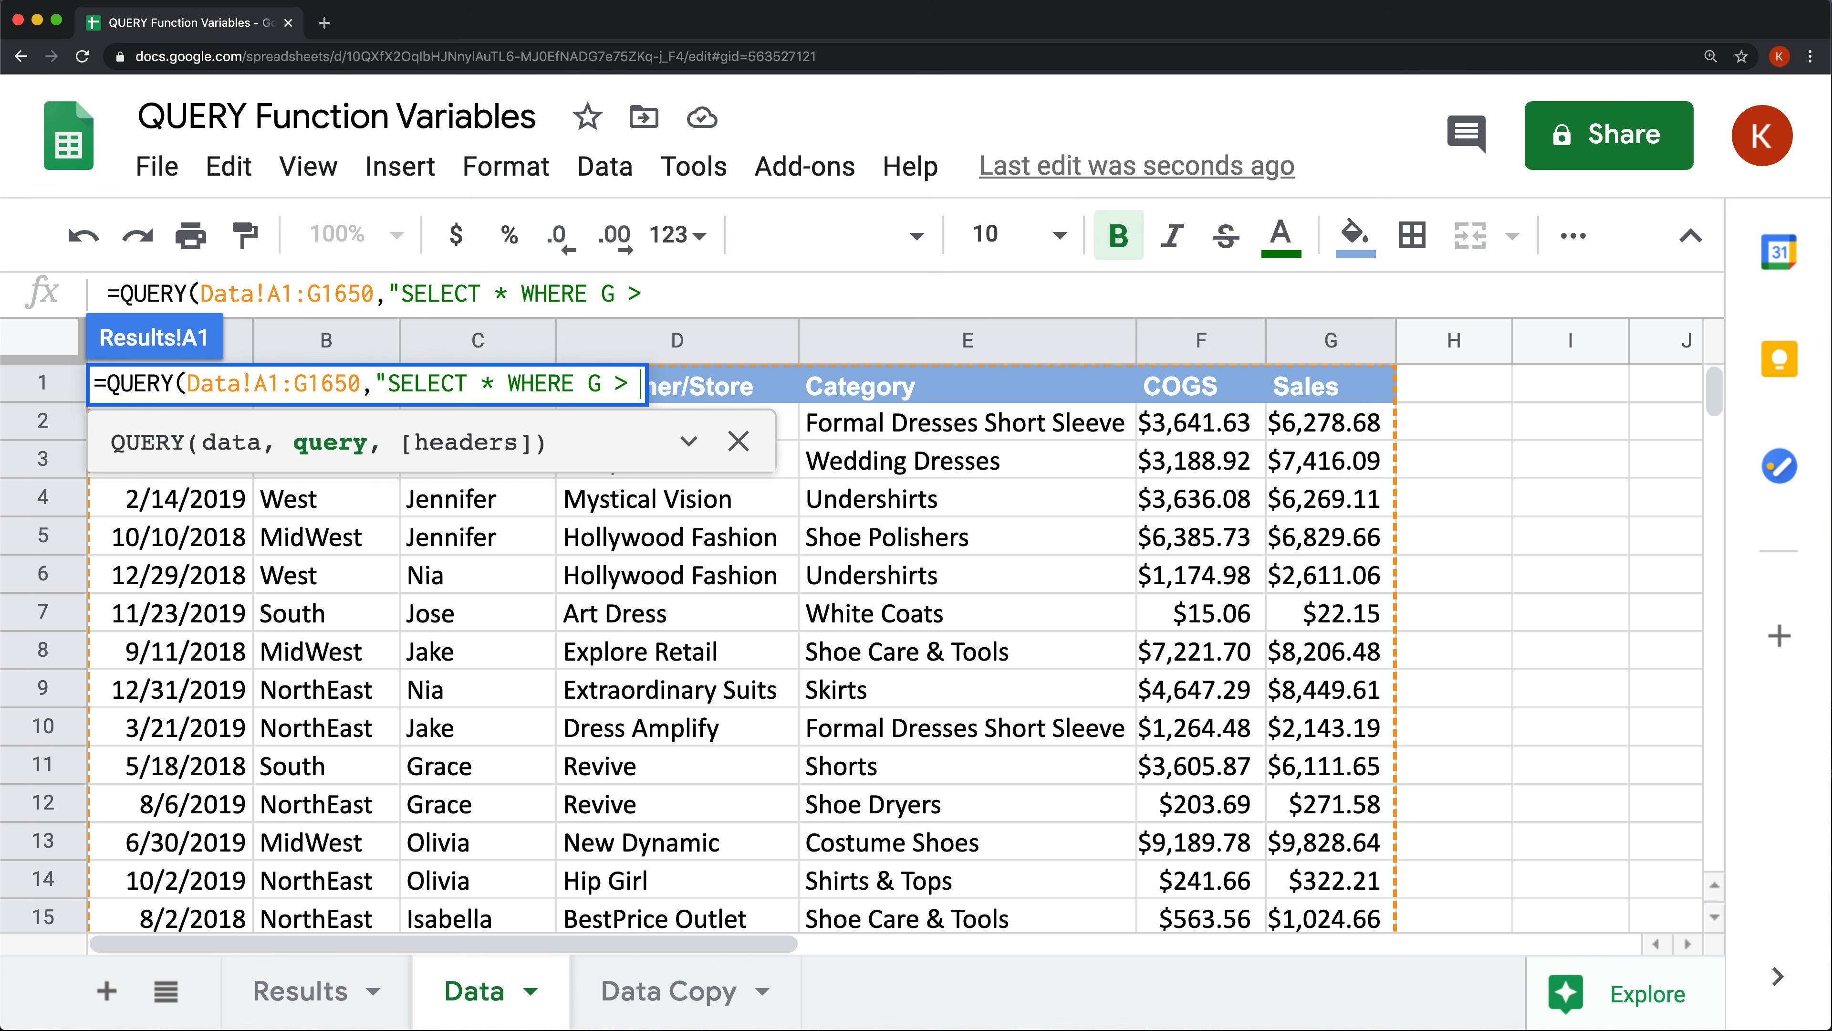
type("8000\",")
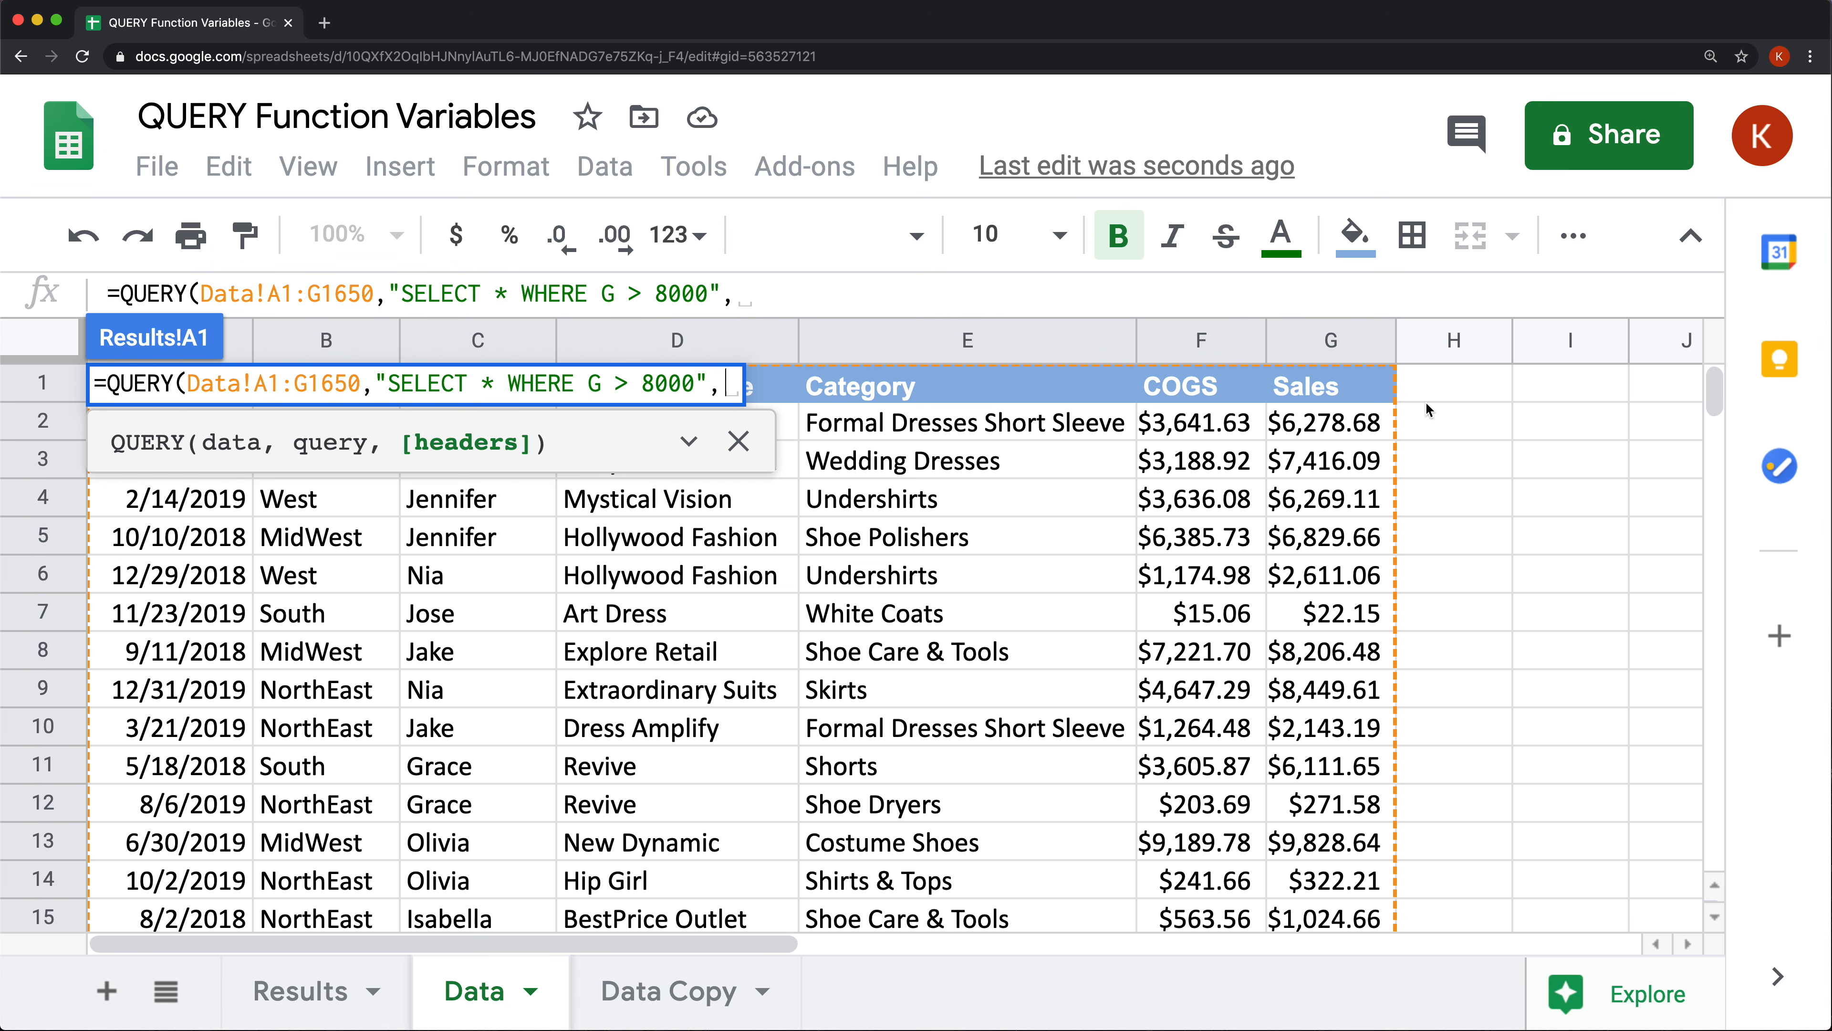
Set the QUERY formula's headers argument to 1 and complete the formula.
key("BackSpace")
type("1)")
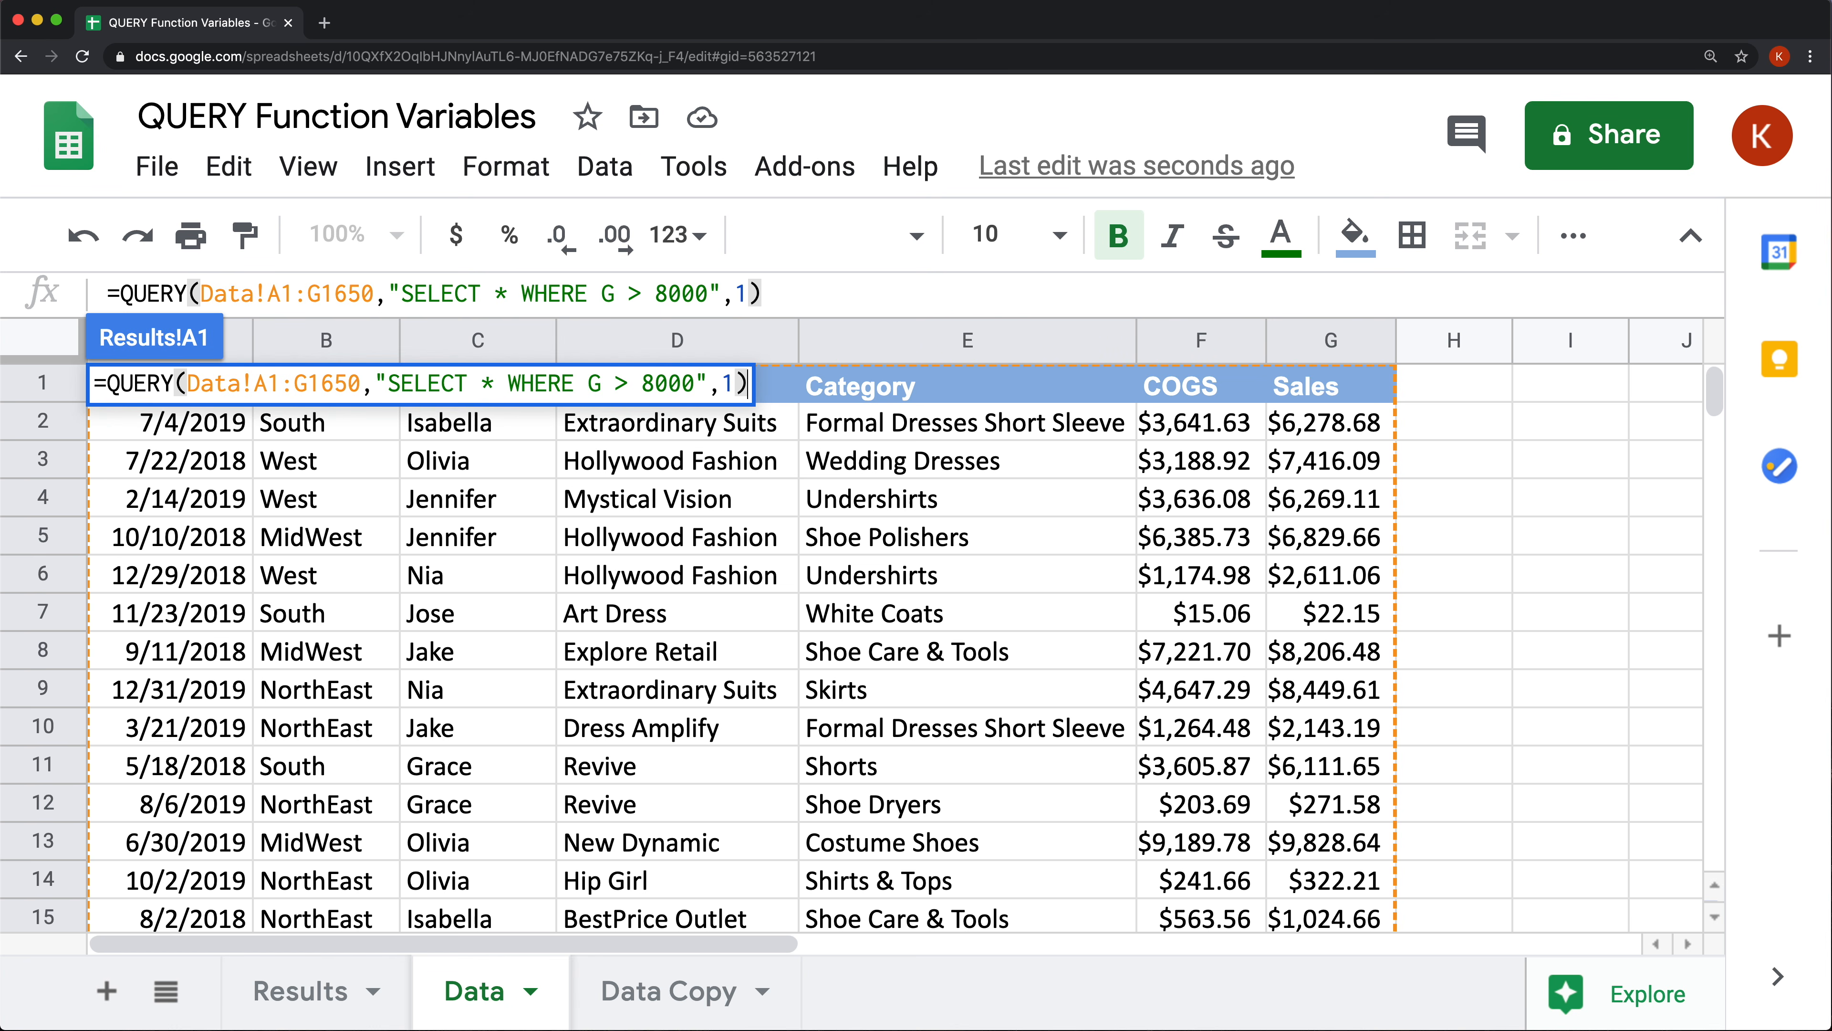
key("Return")
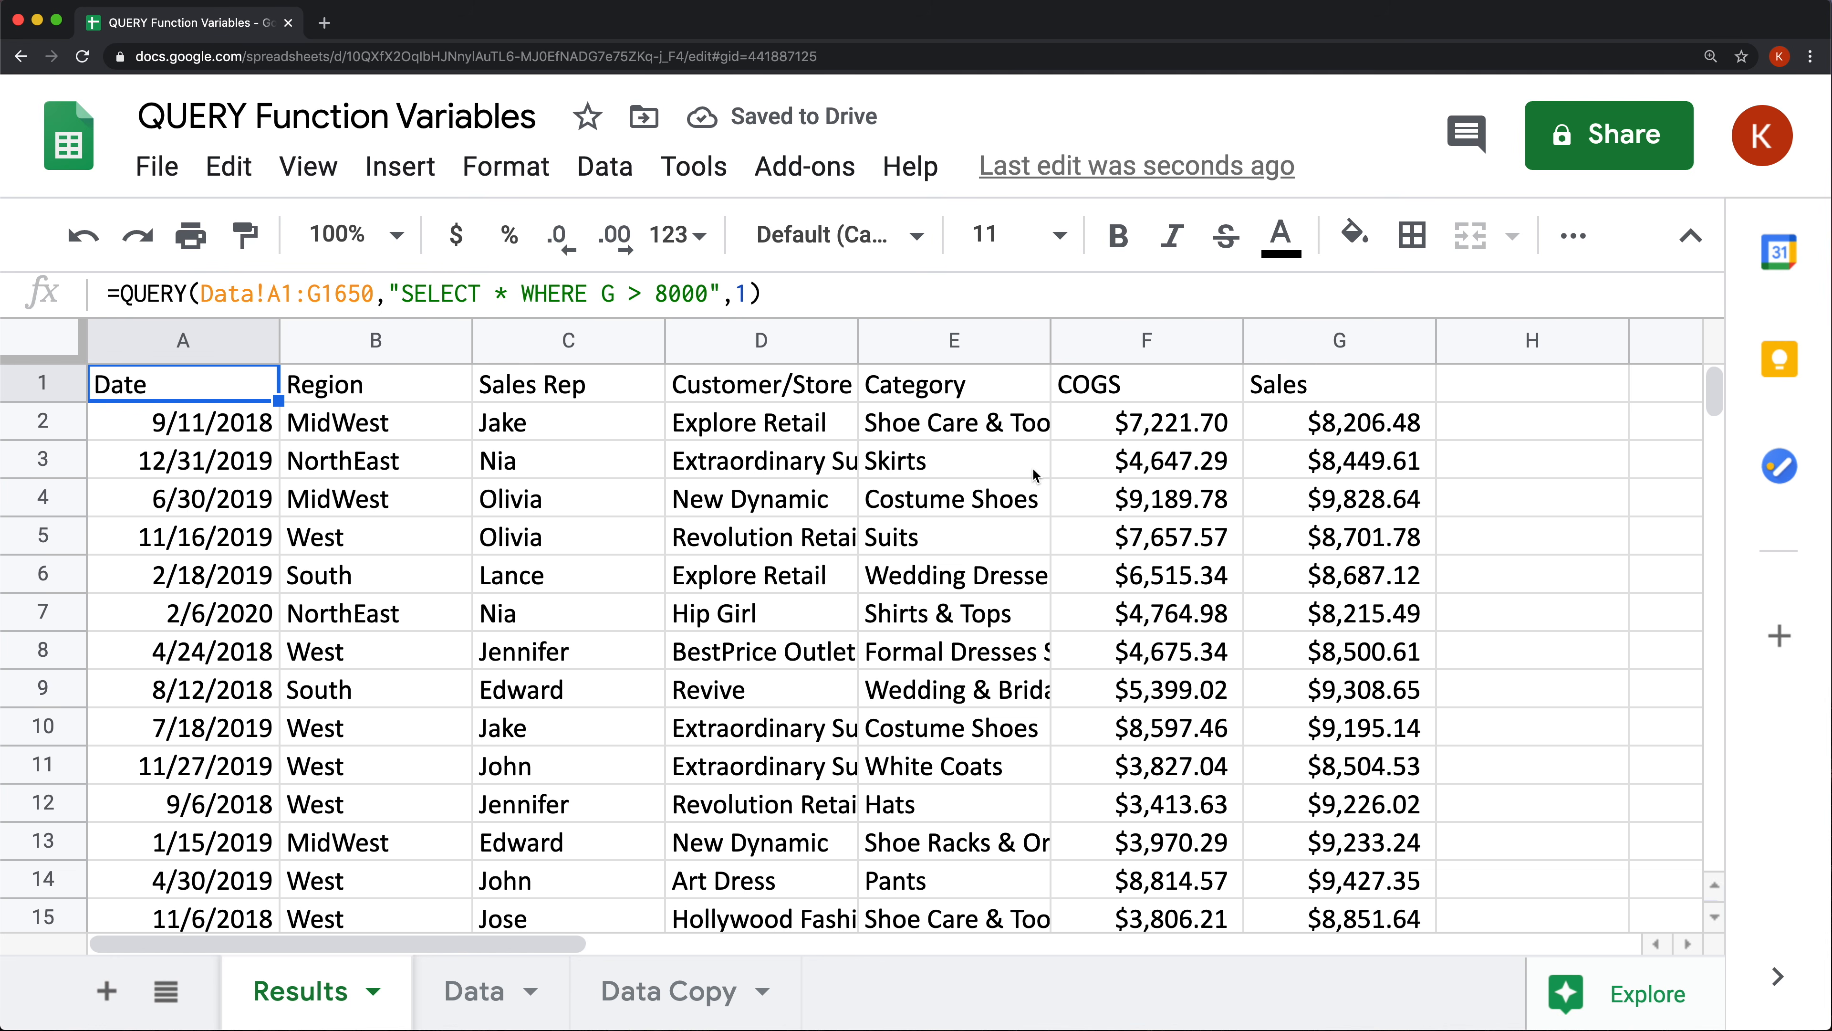
Insert six blank rows above the query results on the Results sheet.
scroll(1339, 598, "down", 20)
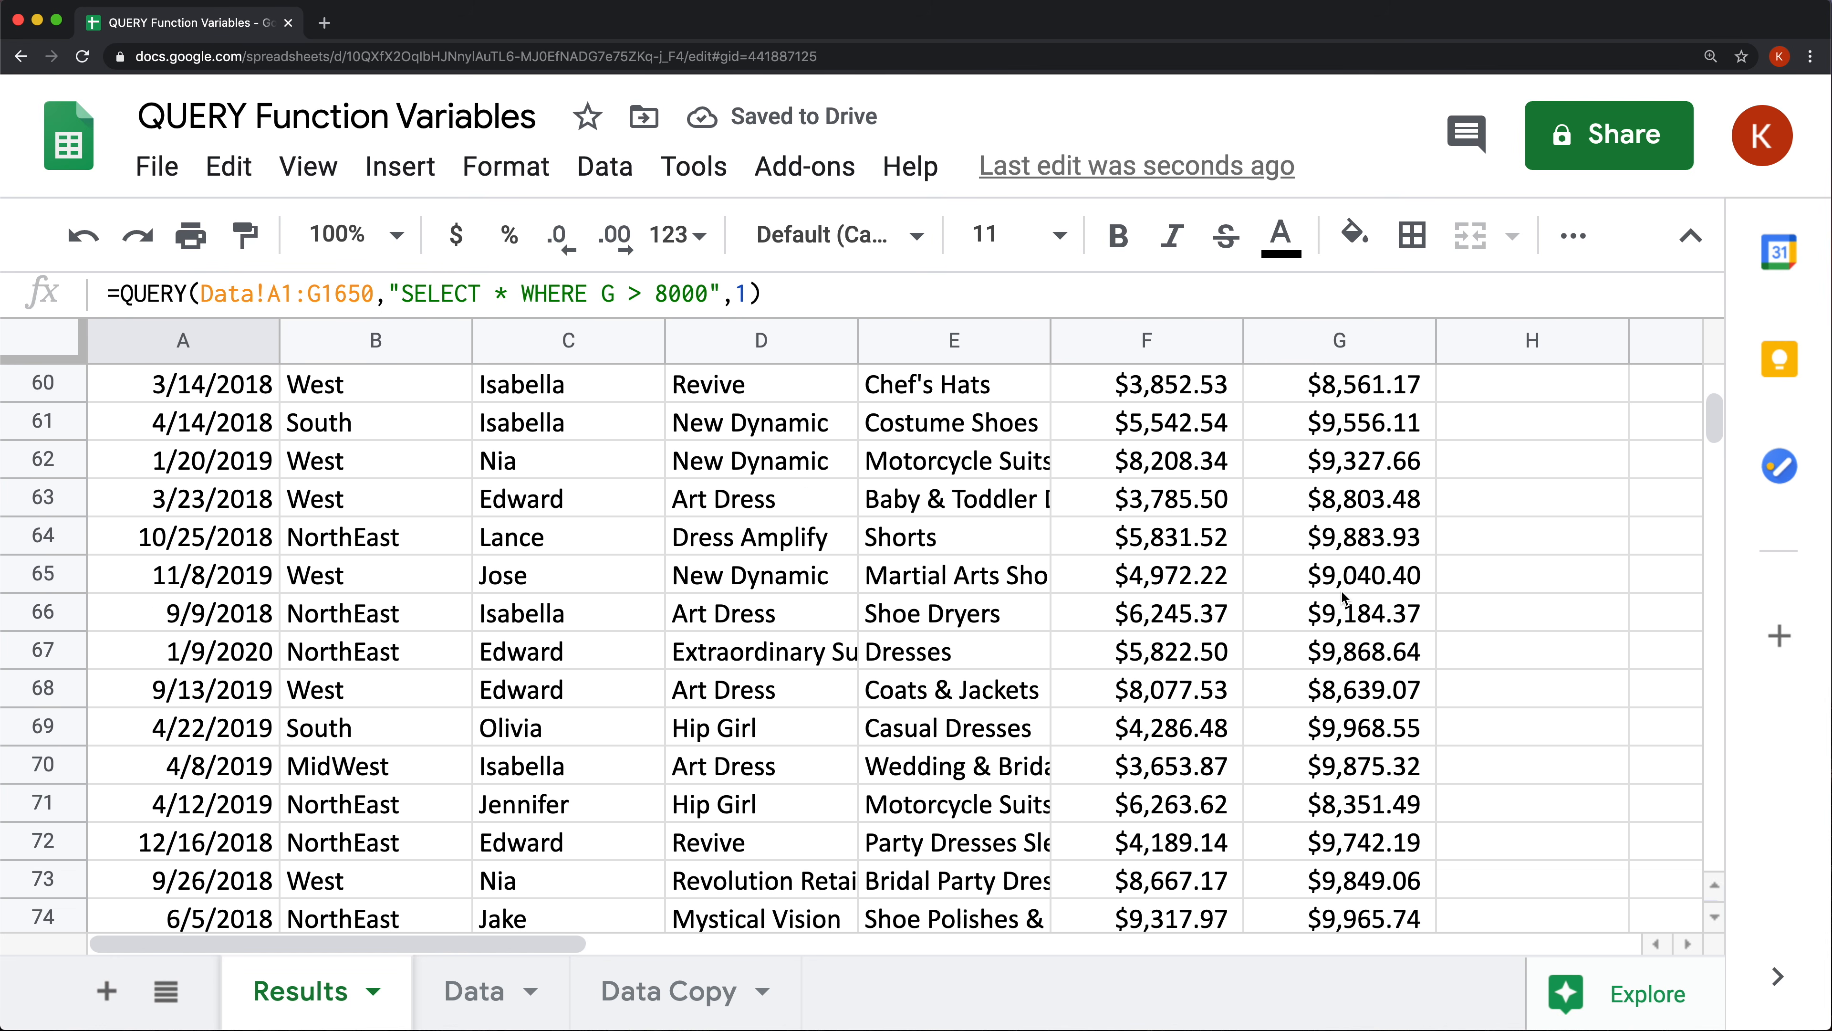
scroll(1343, 598, "down", 20)
scroll(1351, 613, "up", 20)
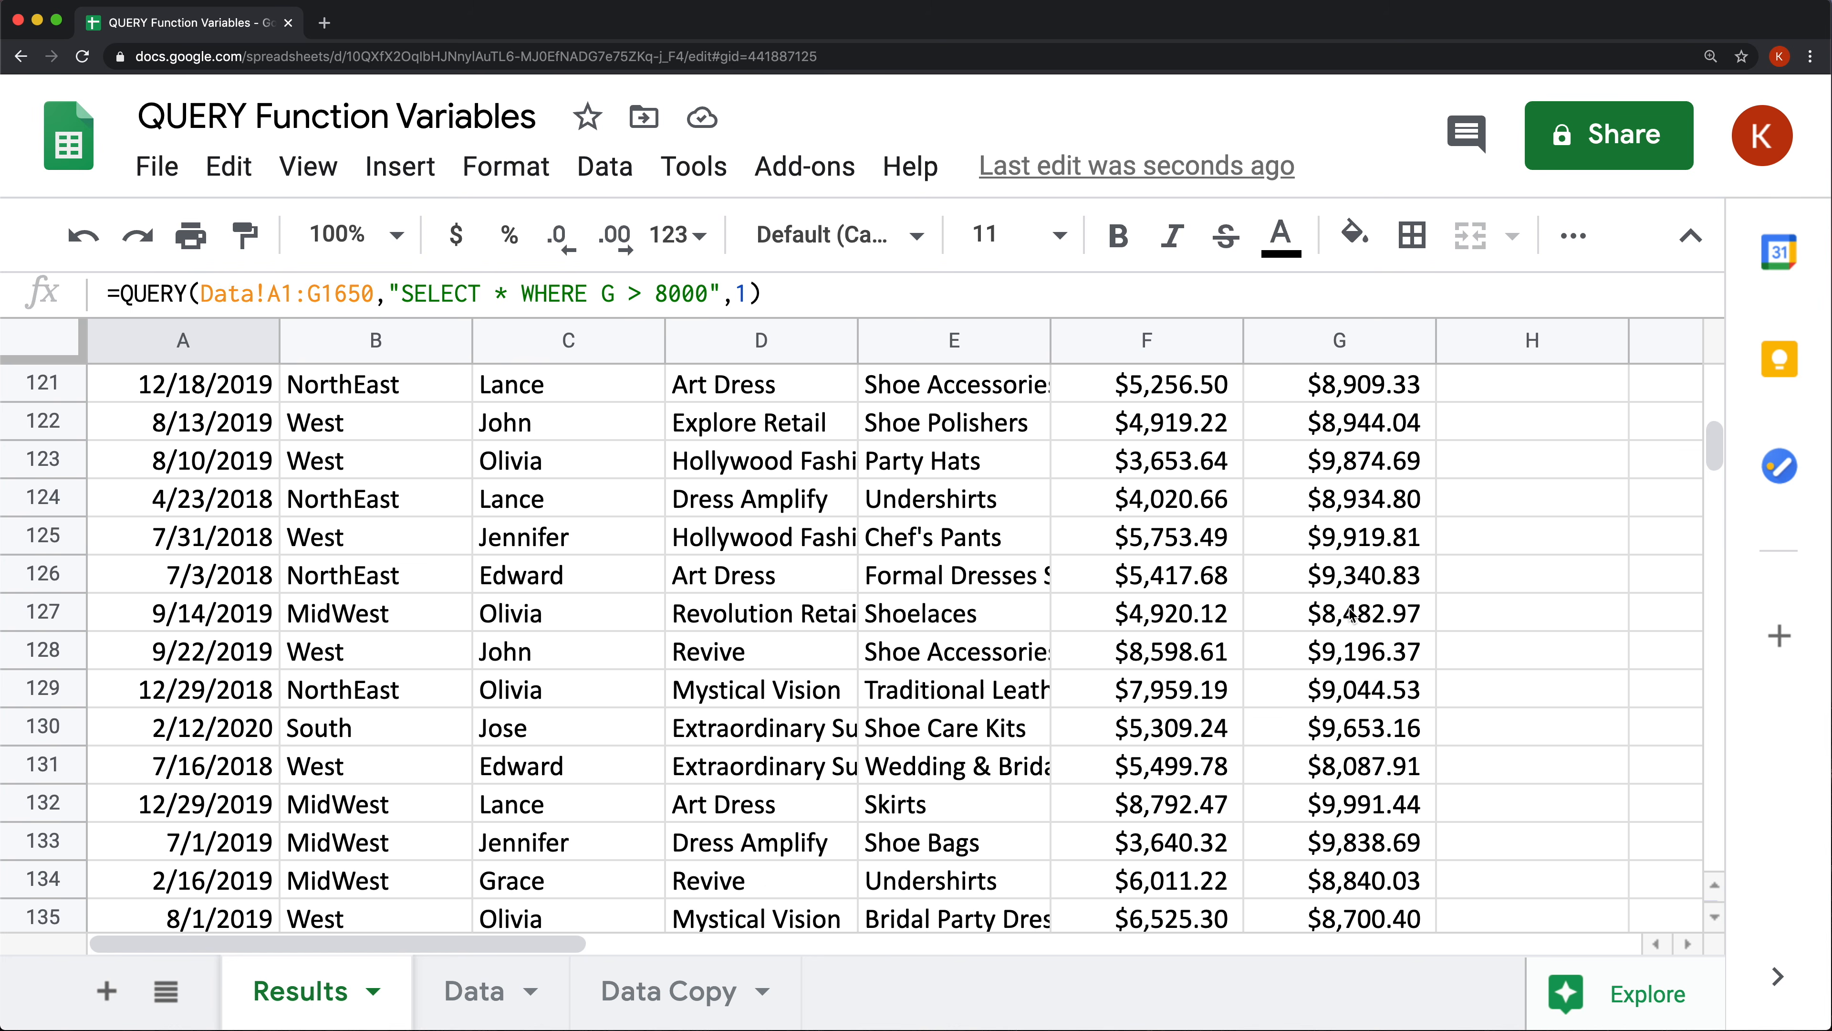
scroll(1351, 614, "up", 20)
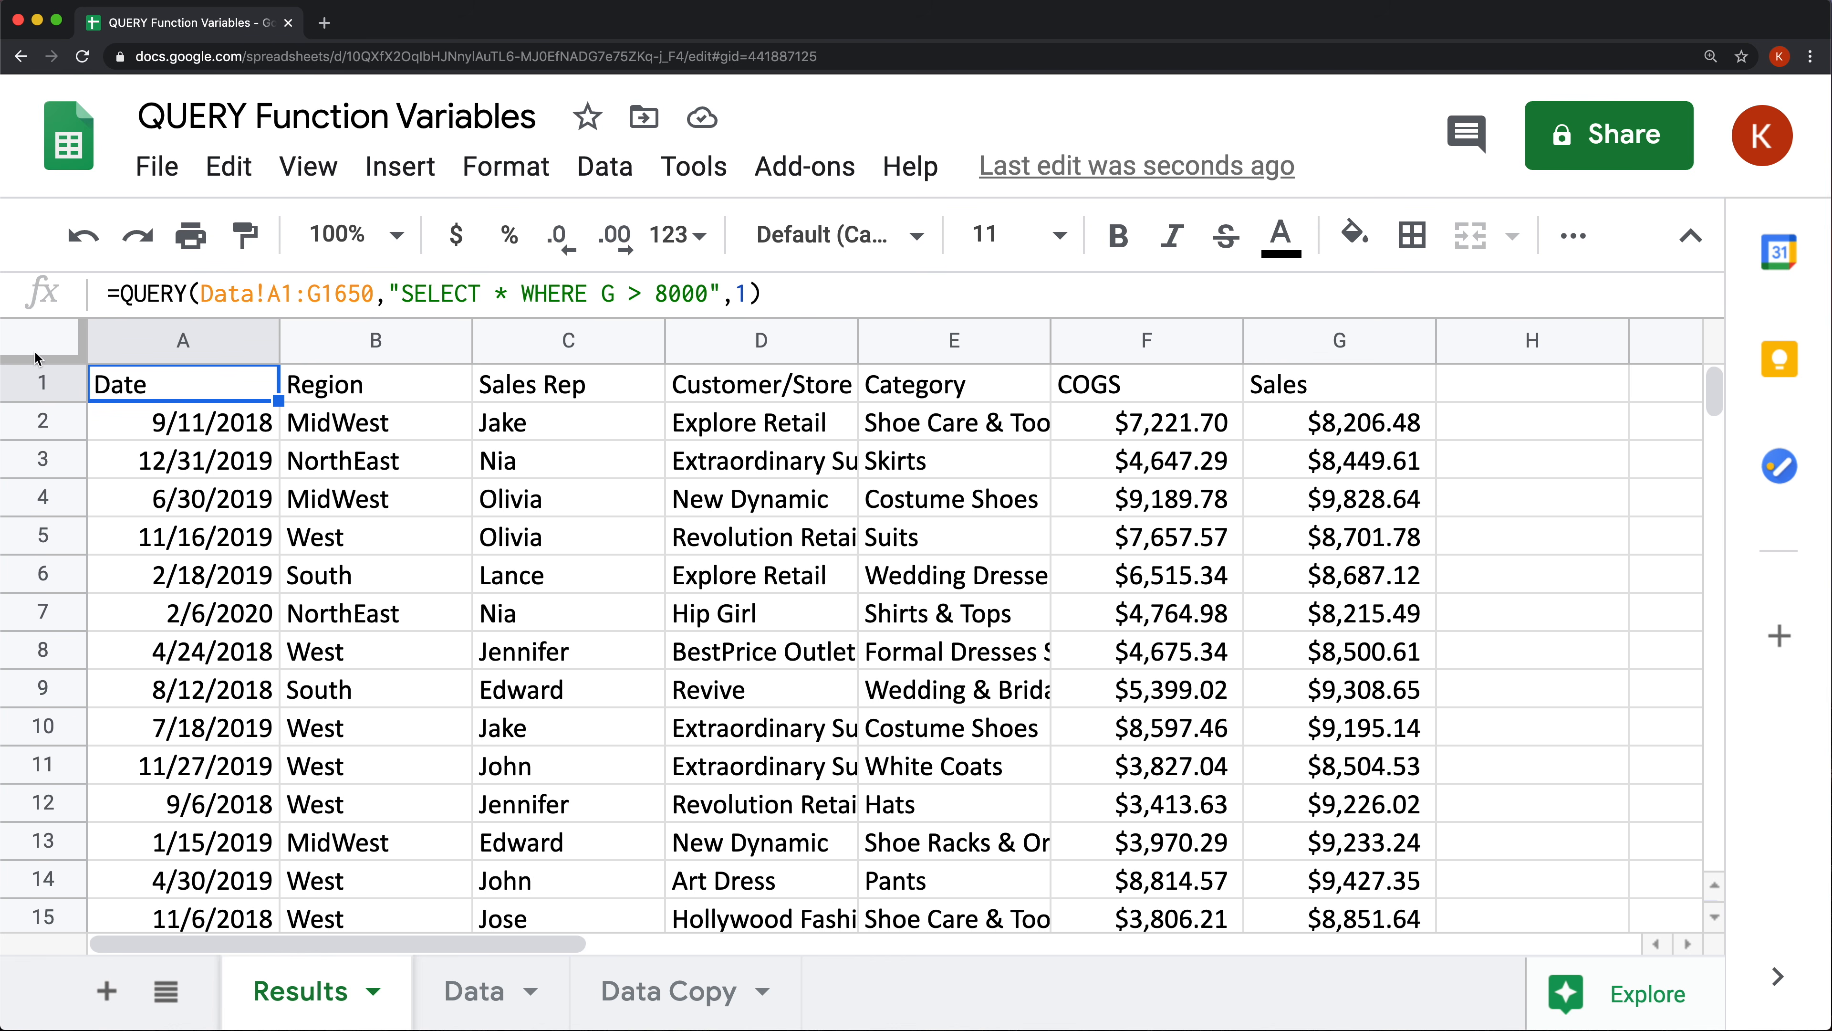
left_click_drag(44, 382, 41, 574)
right_click(45, 386)
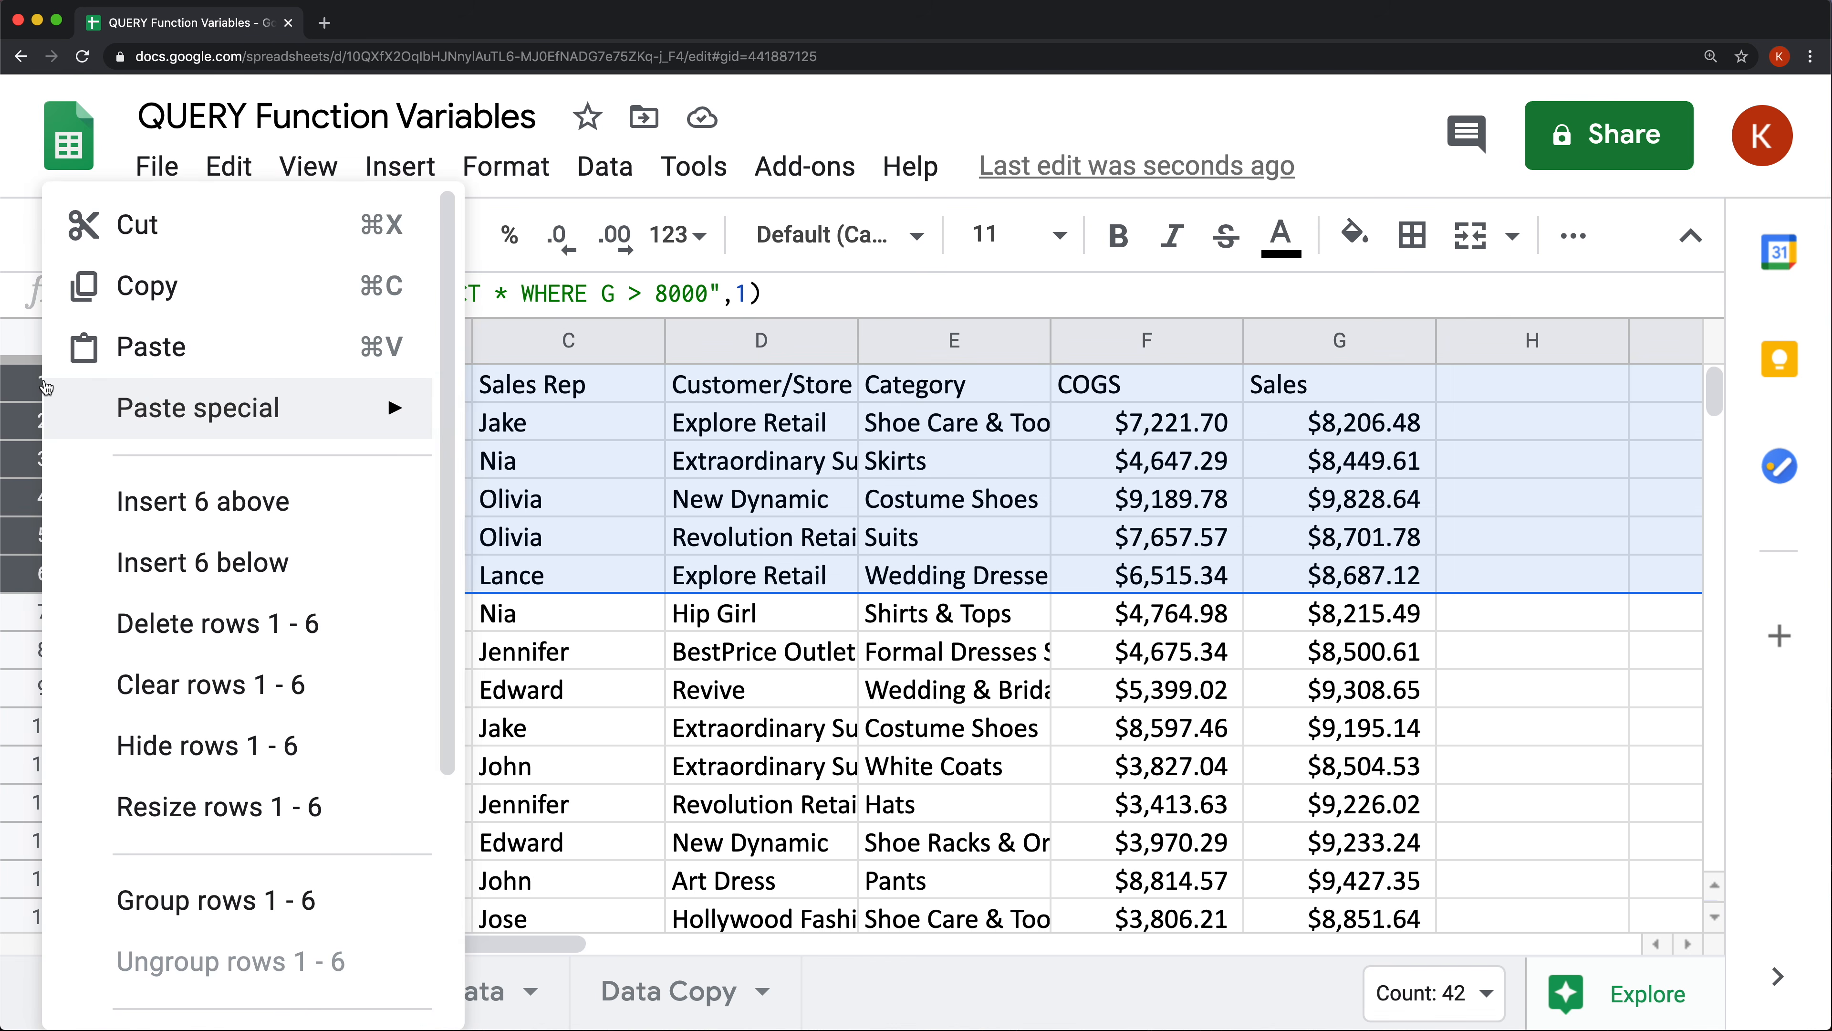
left_click(196, 505)
left_click(1036, 470)
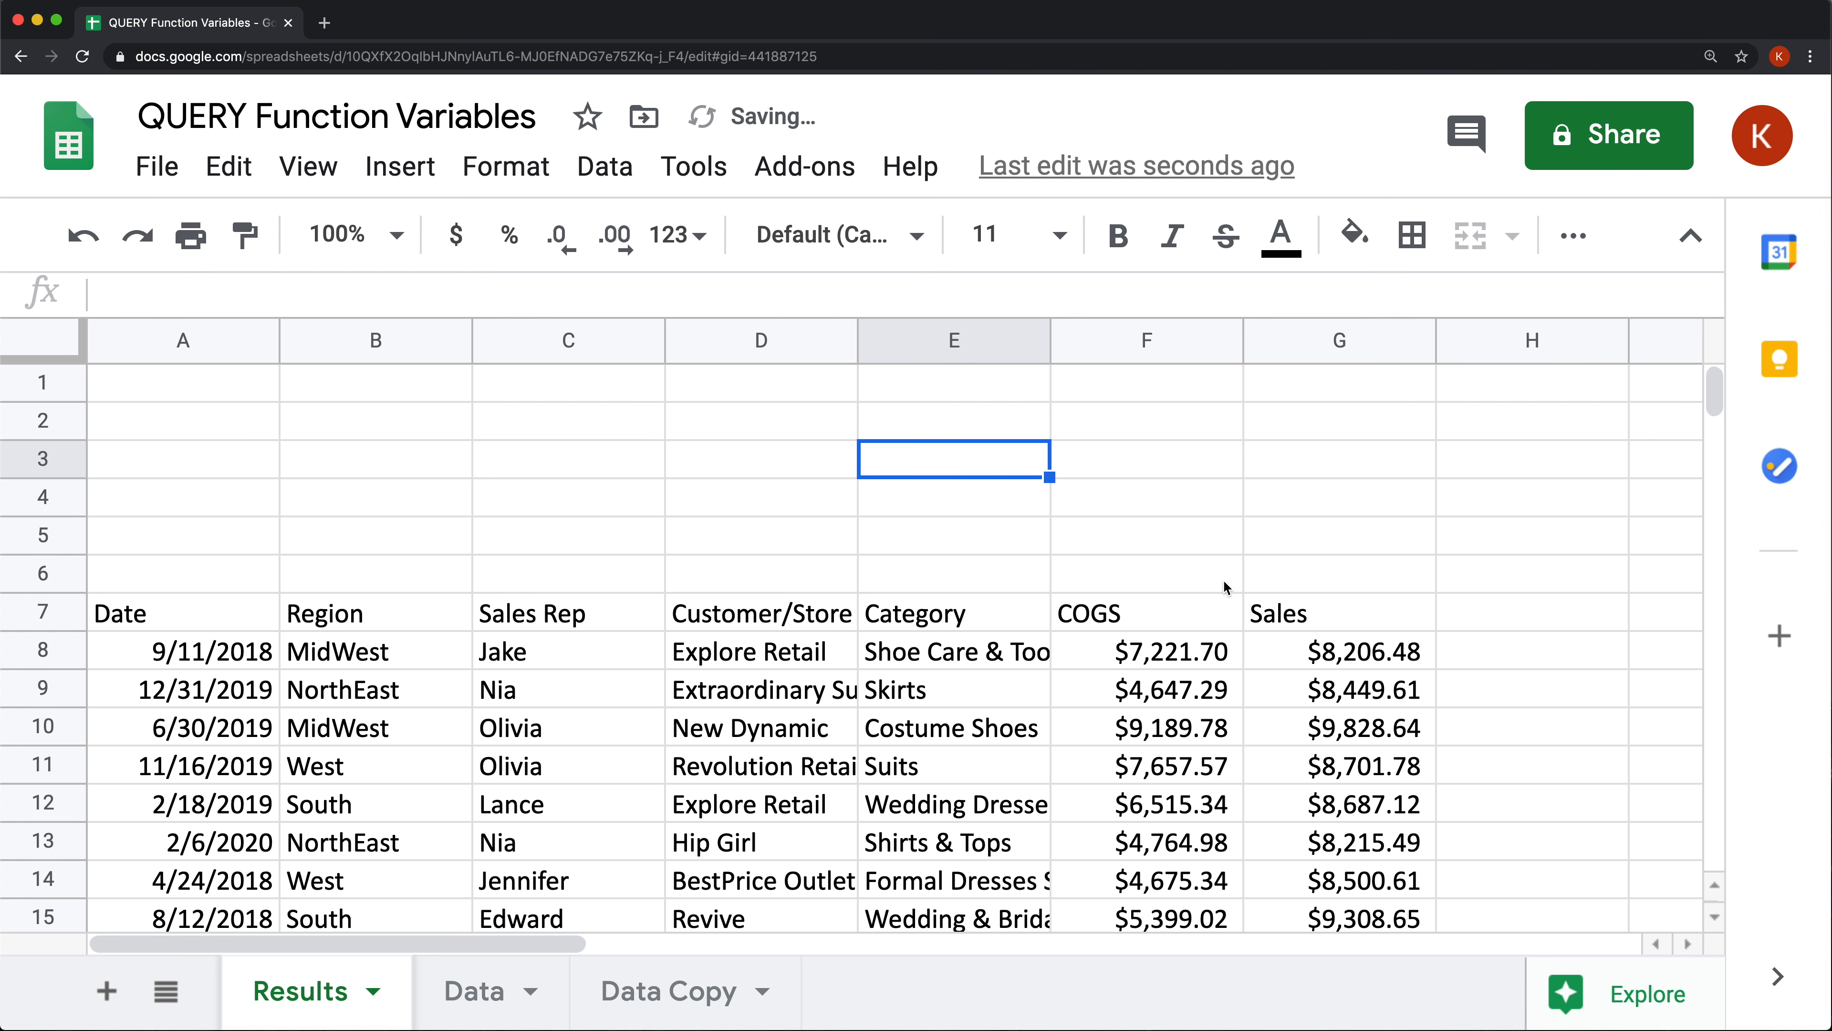
double_click(187, 620)
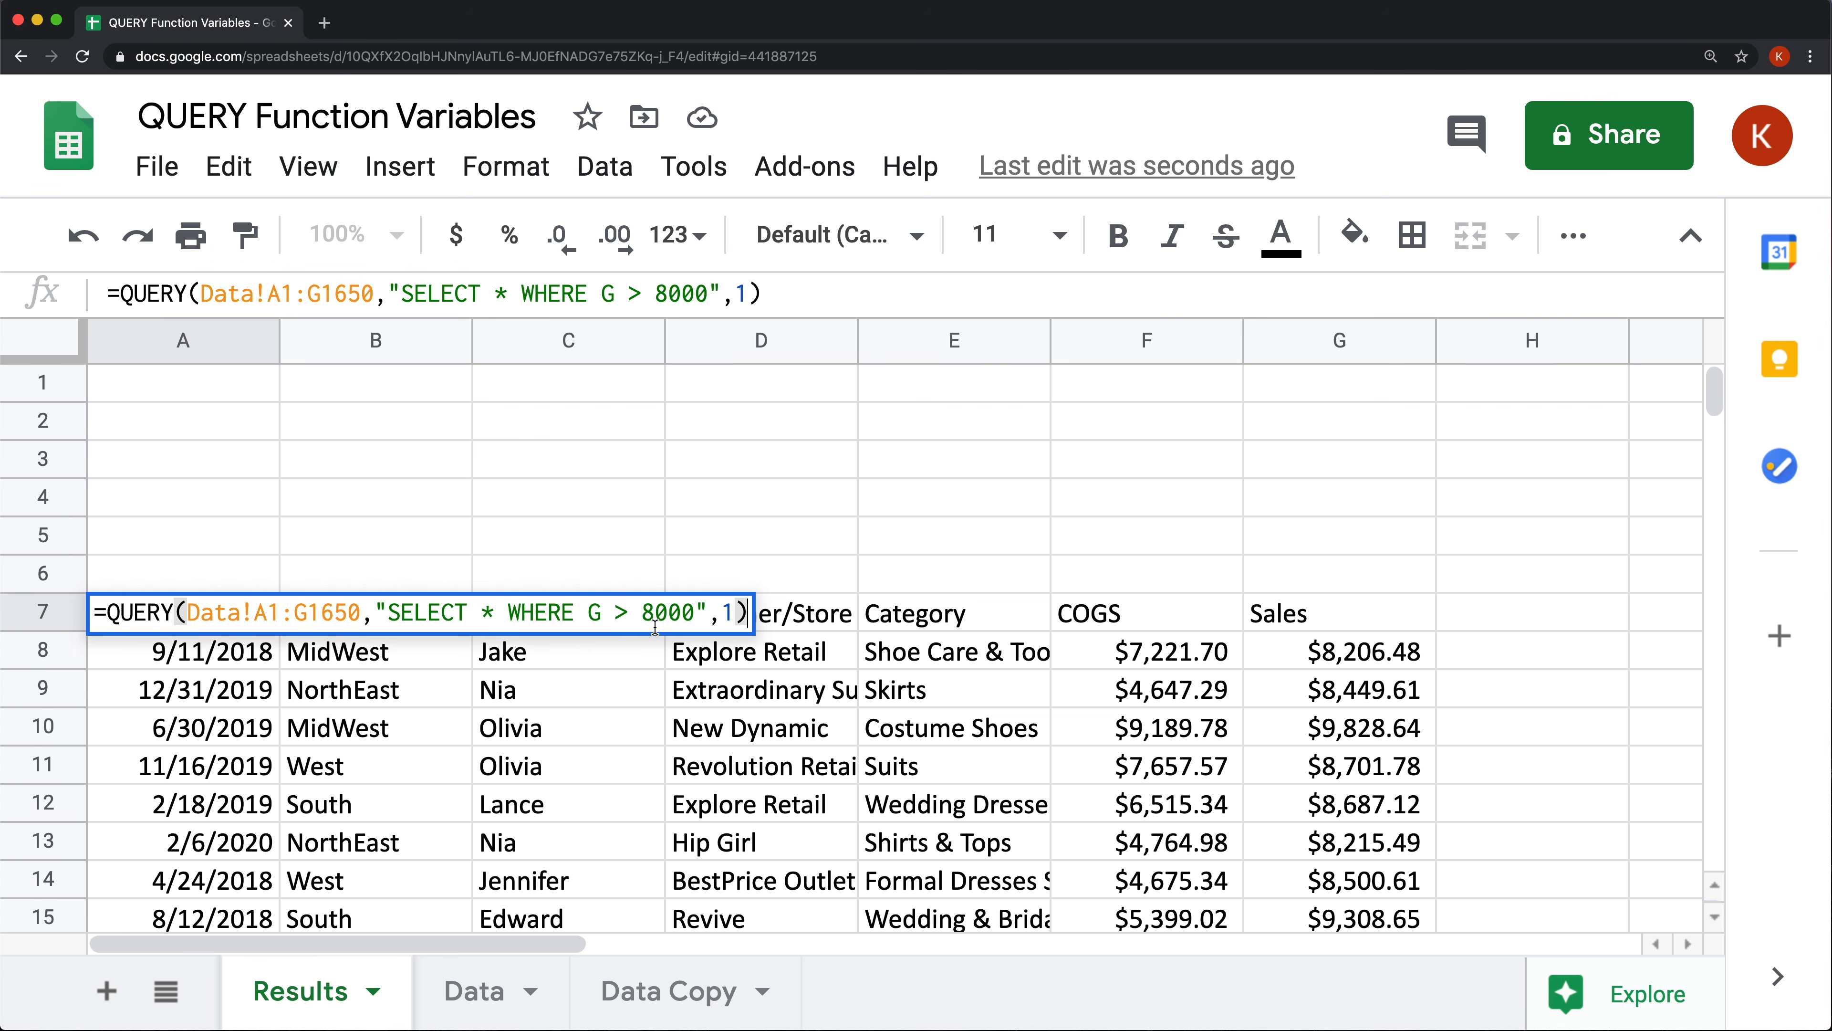
left_click_drag(639, 615, 695, 615)
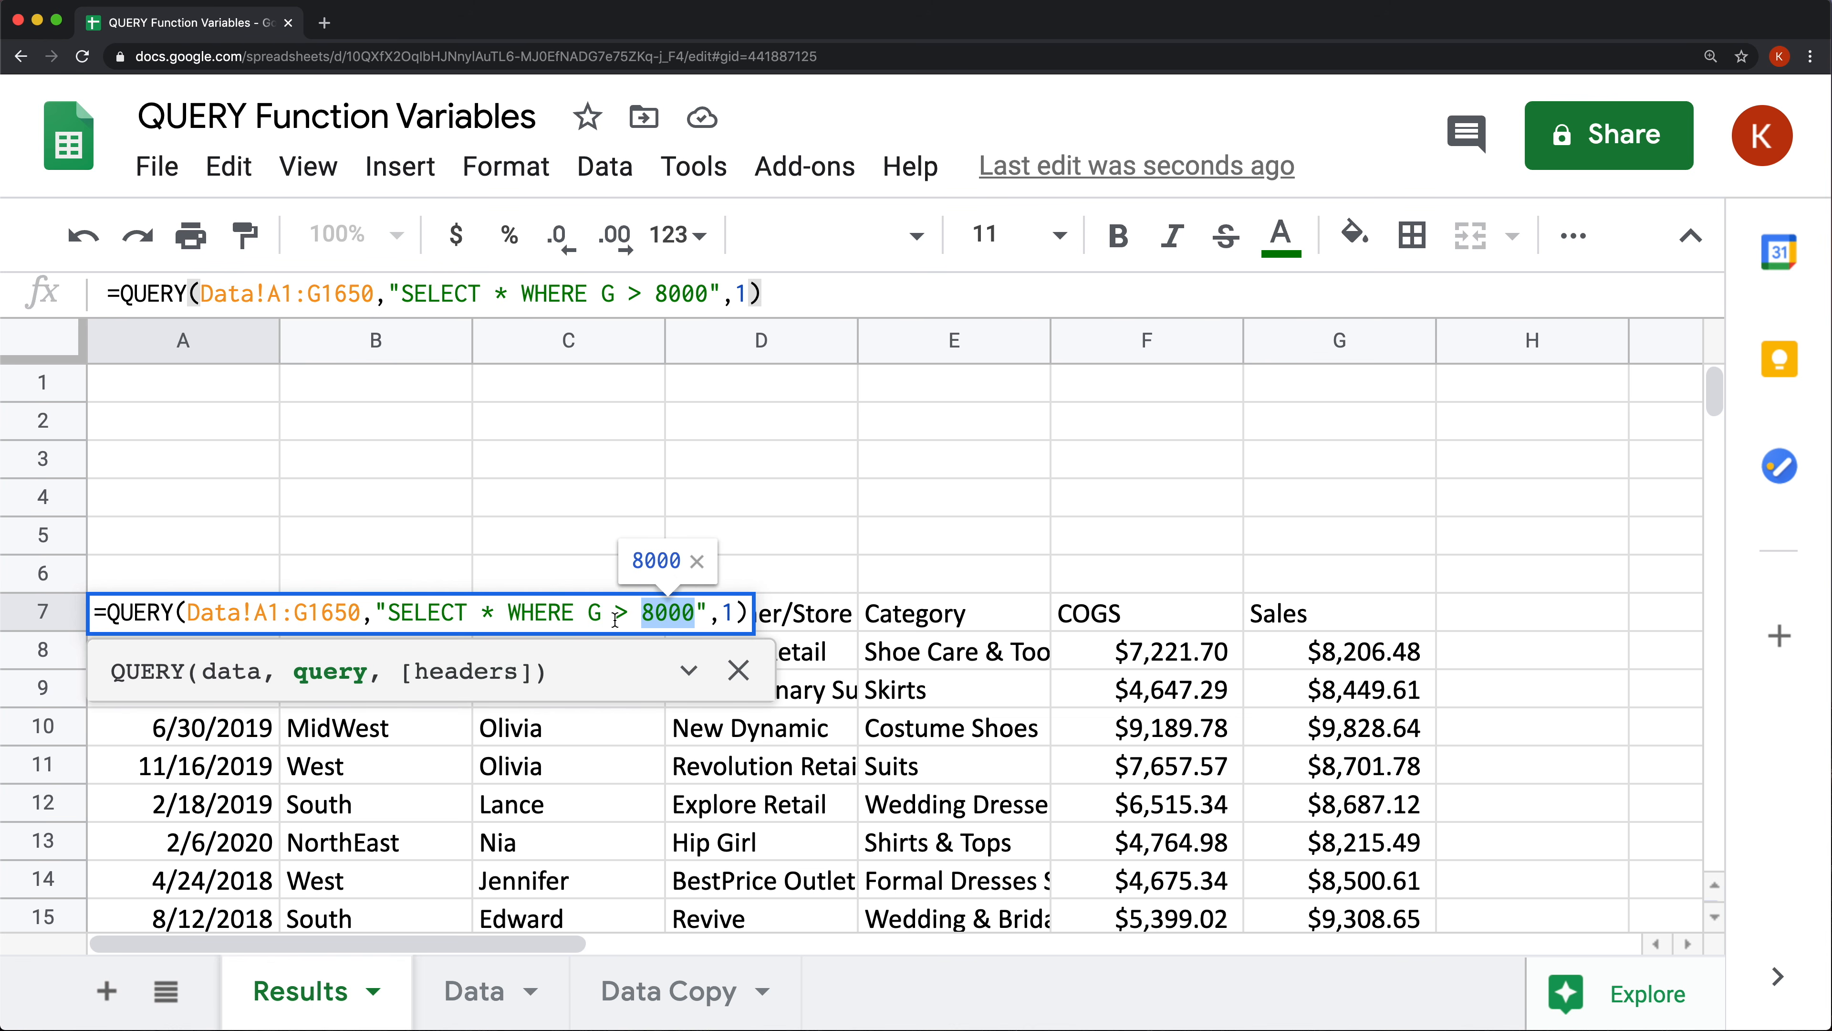
key("Escape")
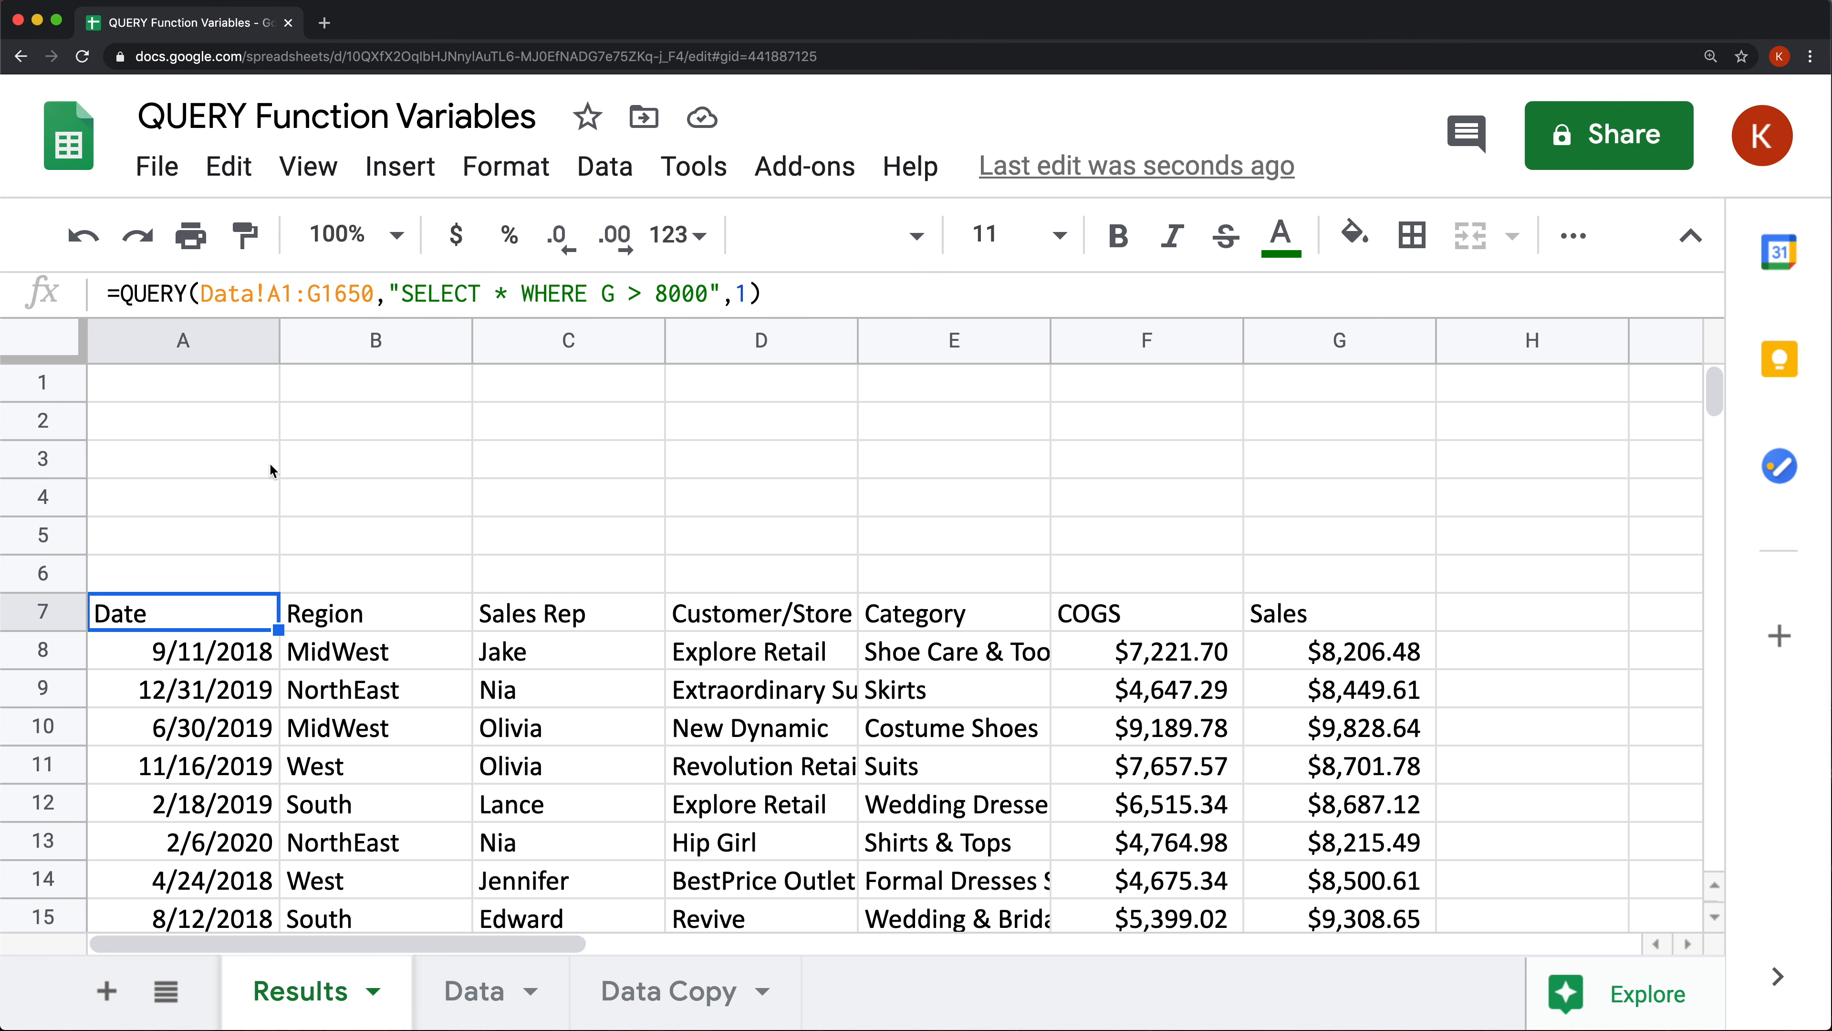
Enter the label Sales Amount in cell A3 and the value 8000 in cell B3.
left_click(249, 473)
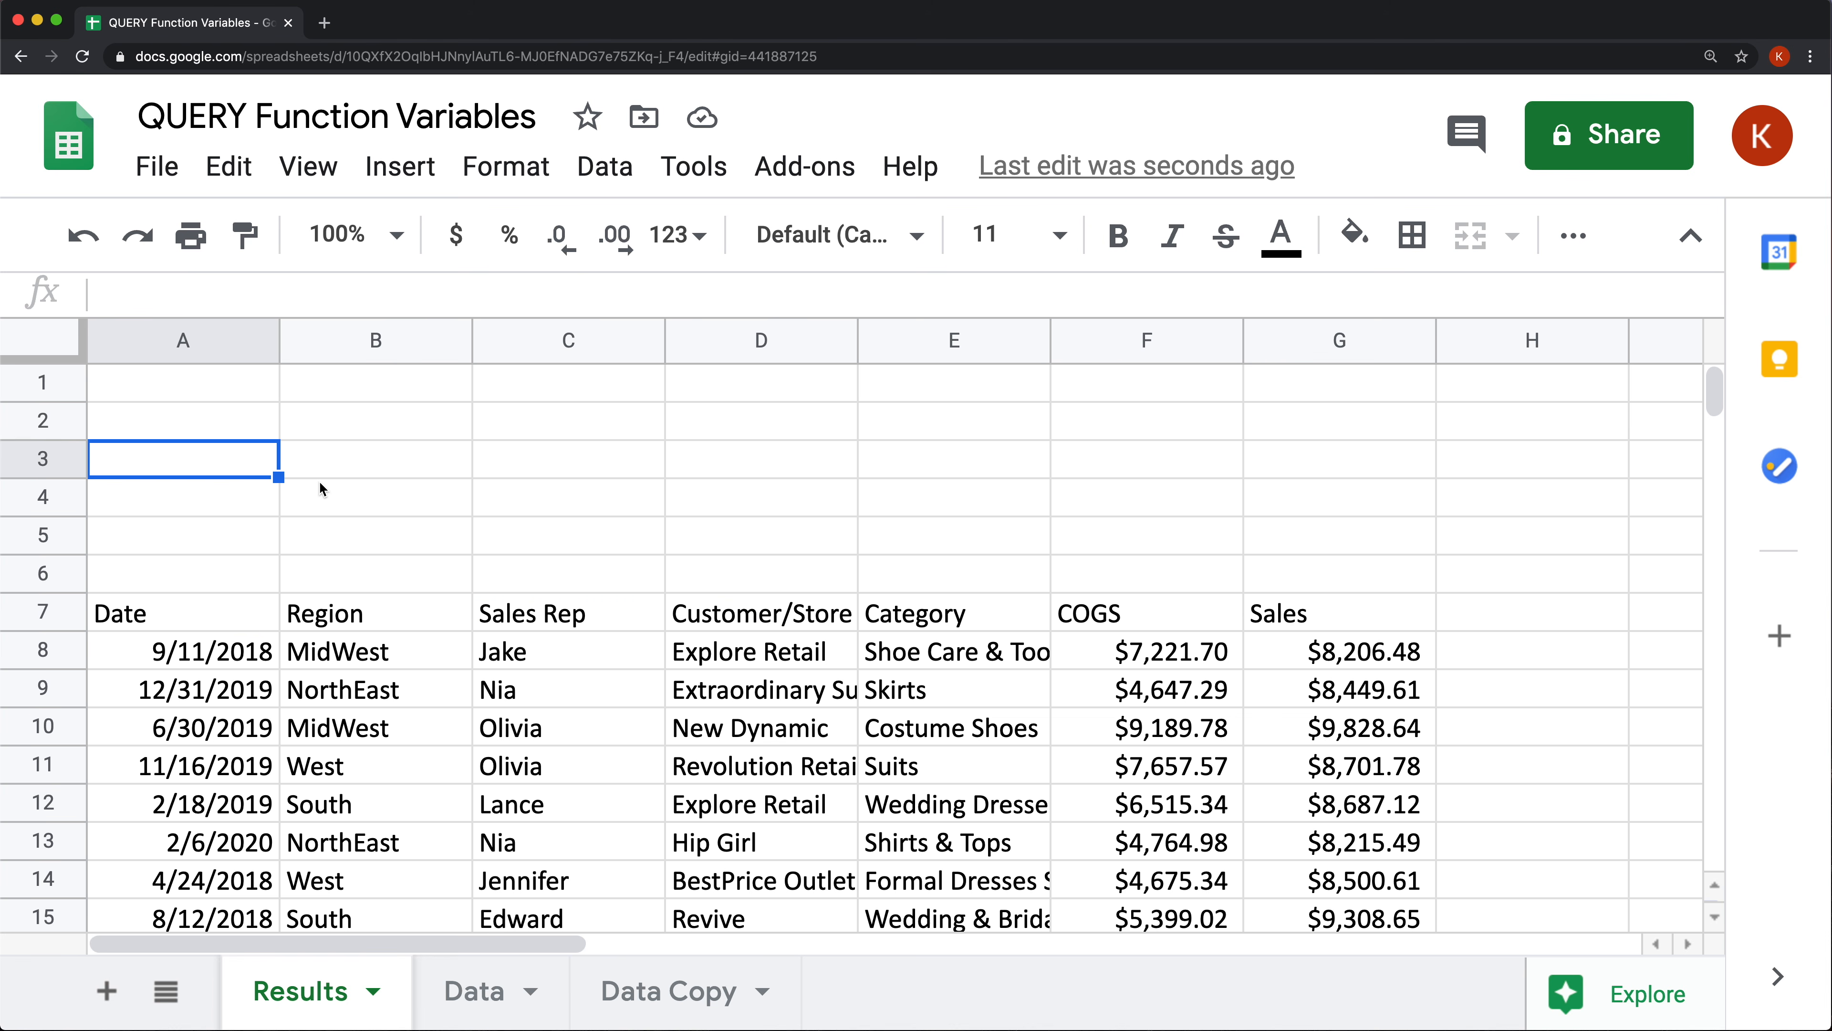
type("Sales Am")
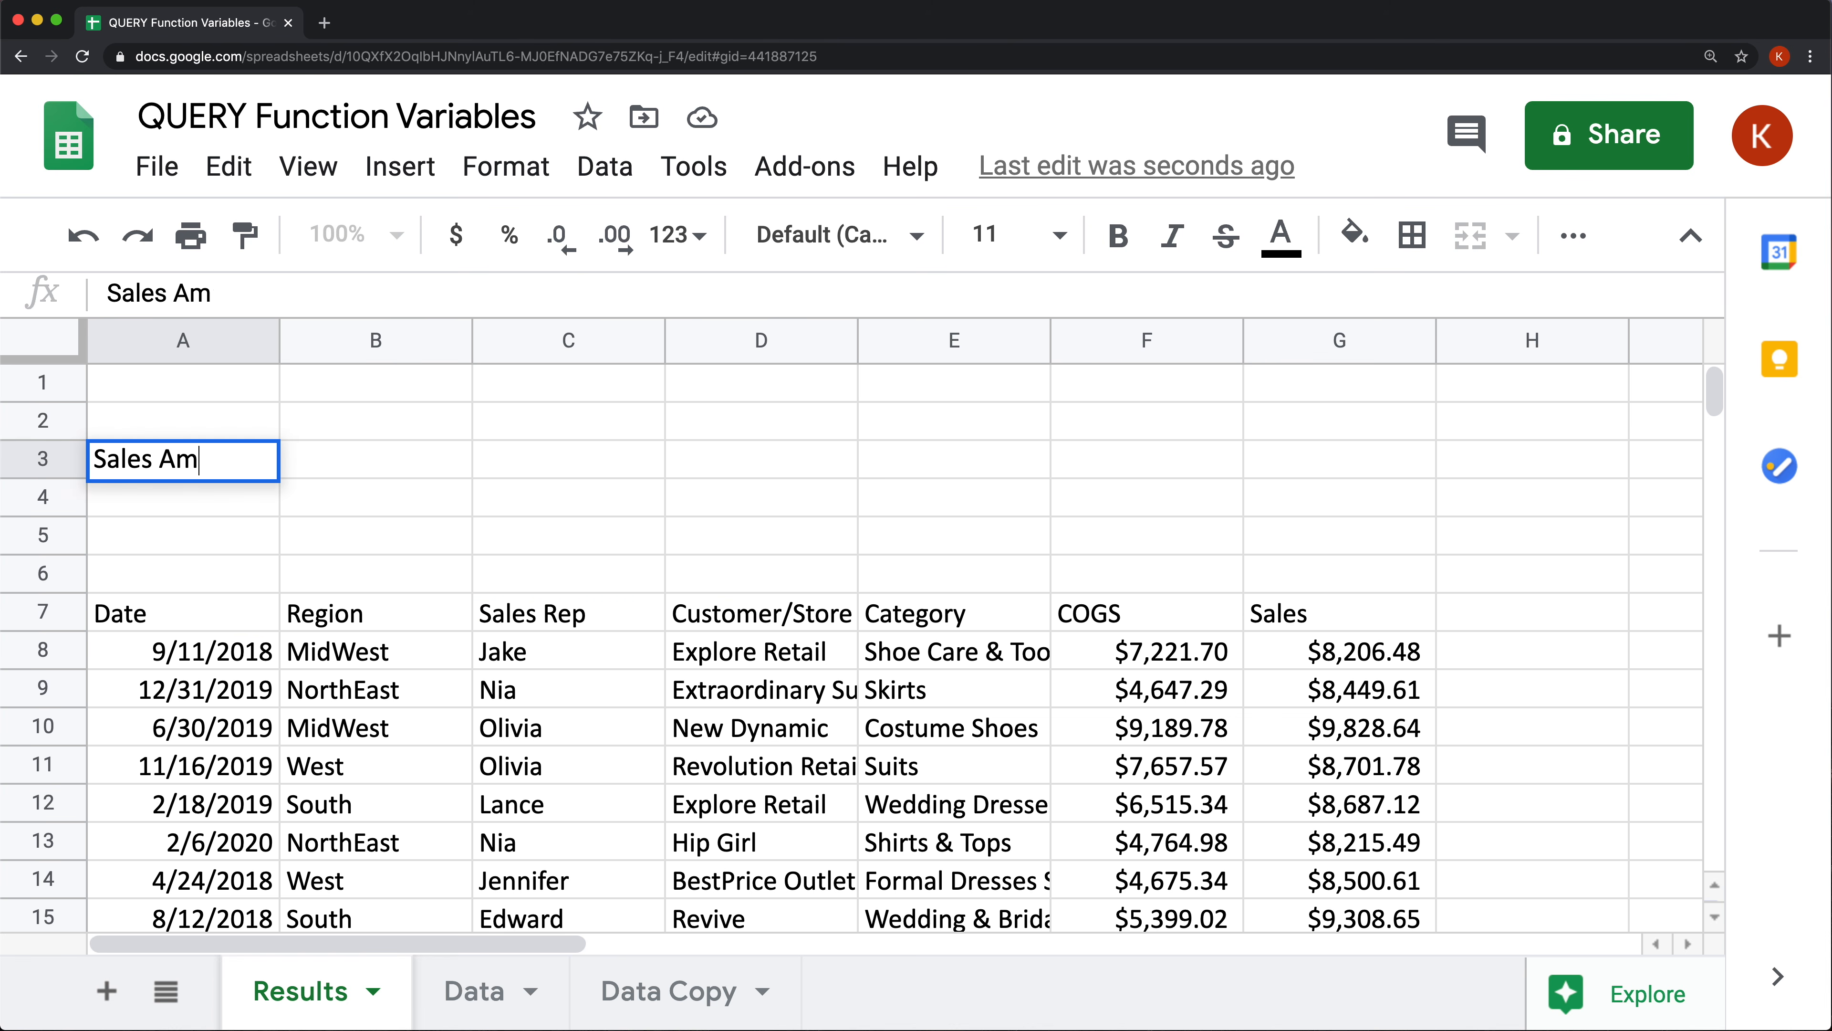
type("ount")
key("Tab")
type("7000")
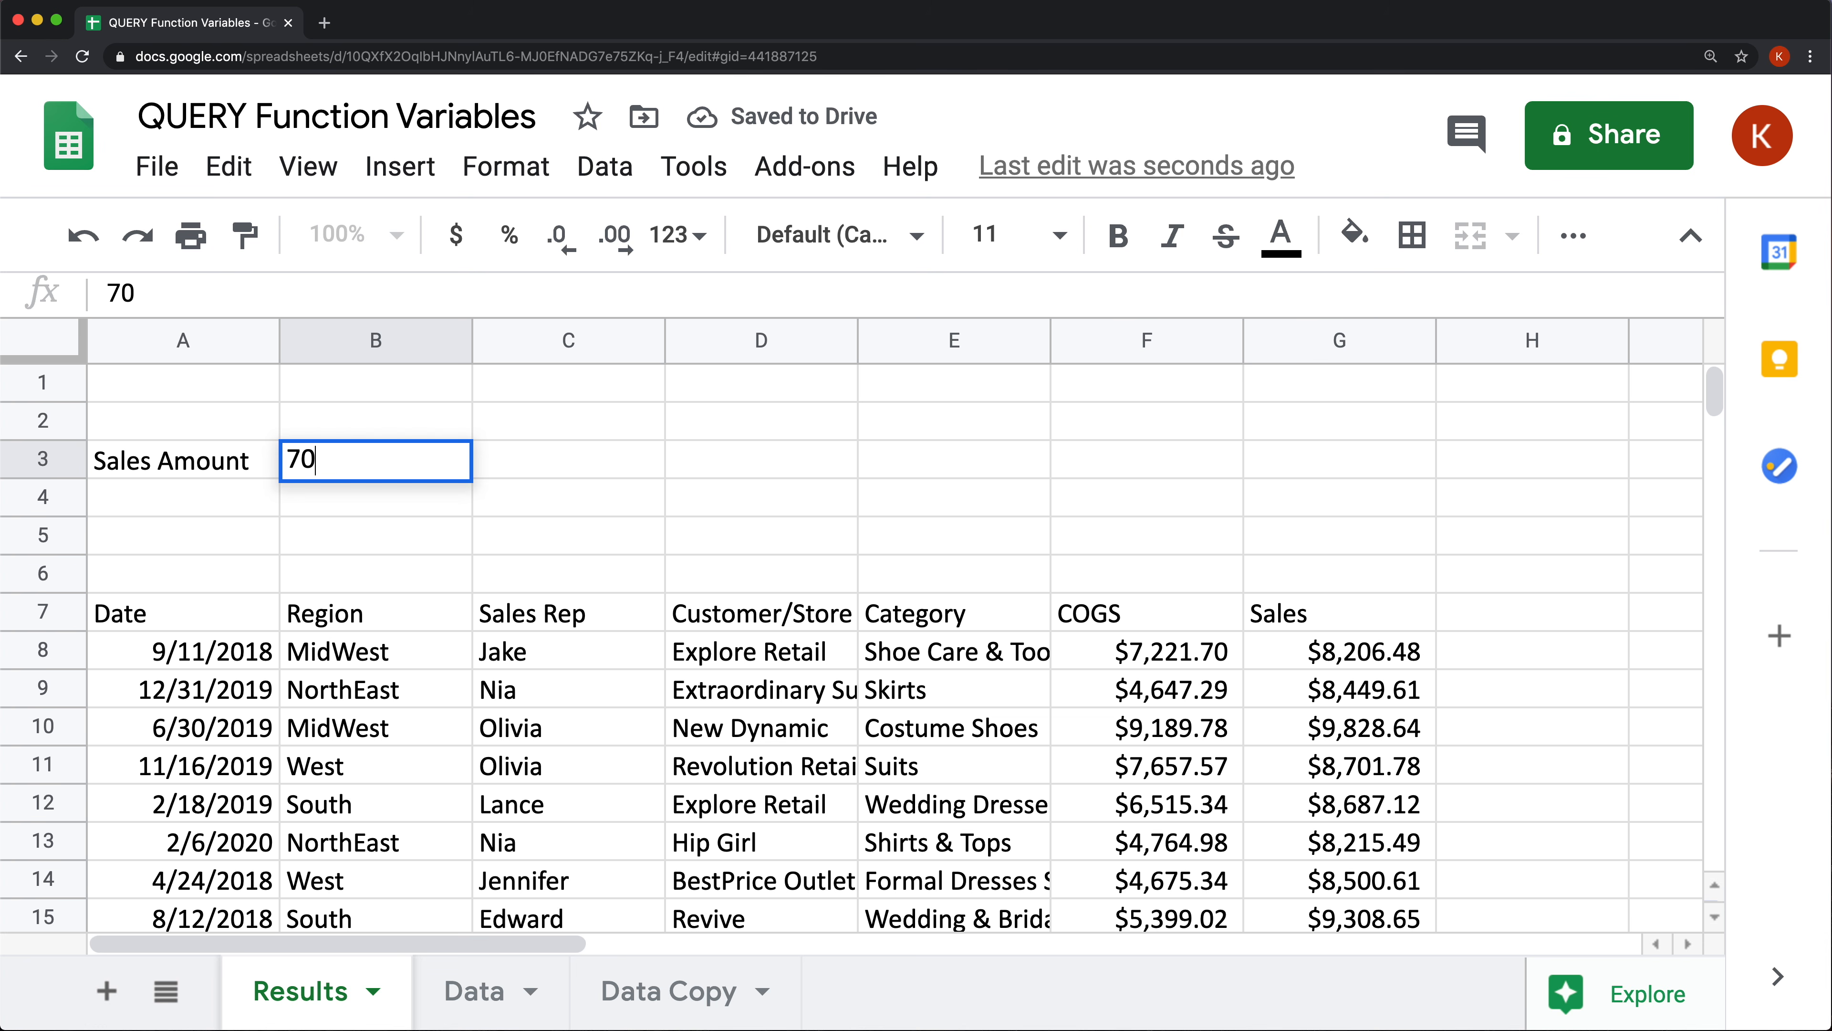
key("BackSpace")
key("BackSpace")
key("BackSpace")
key("BackSpace")
type("8000")
key("Return")
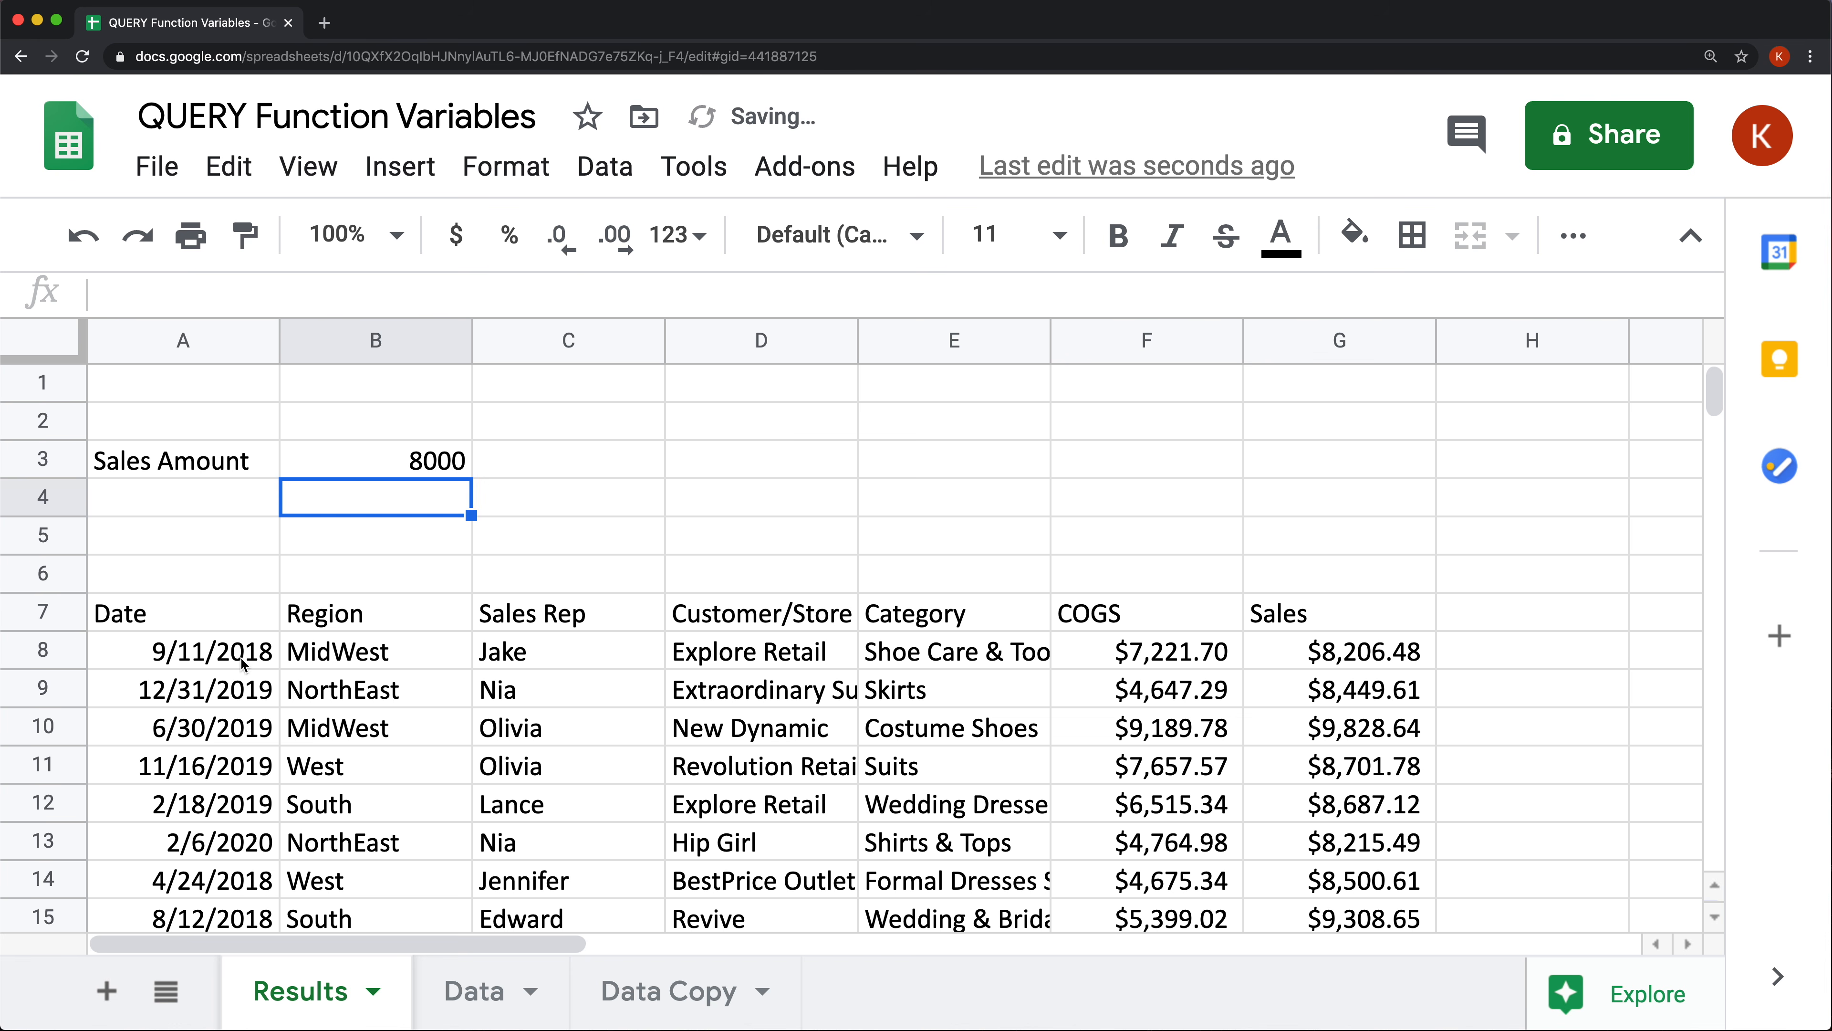
Examine the query results, the Sales Amount cell B3 and the QUERY formula in cell A7, including its query string.
left_click_drag(205, 613, 988, 728)
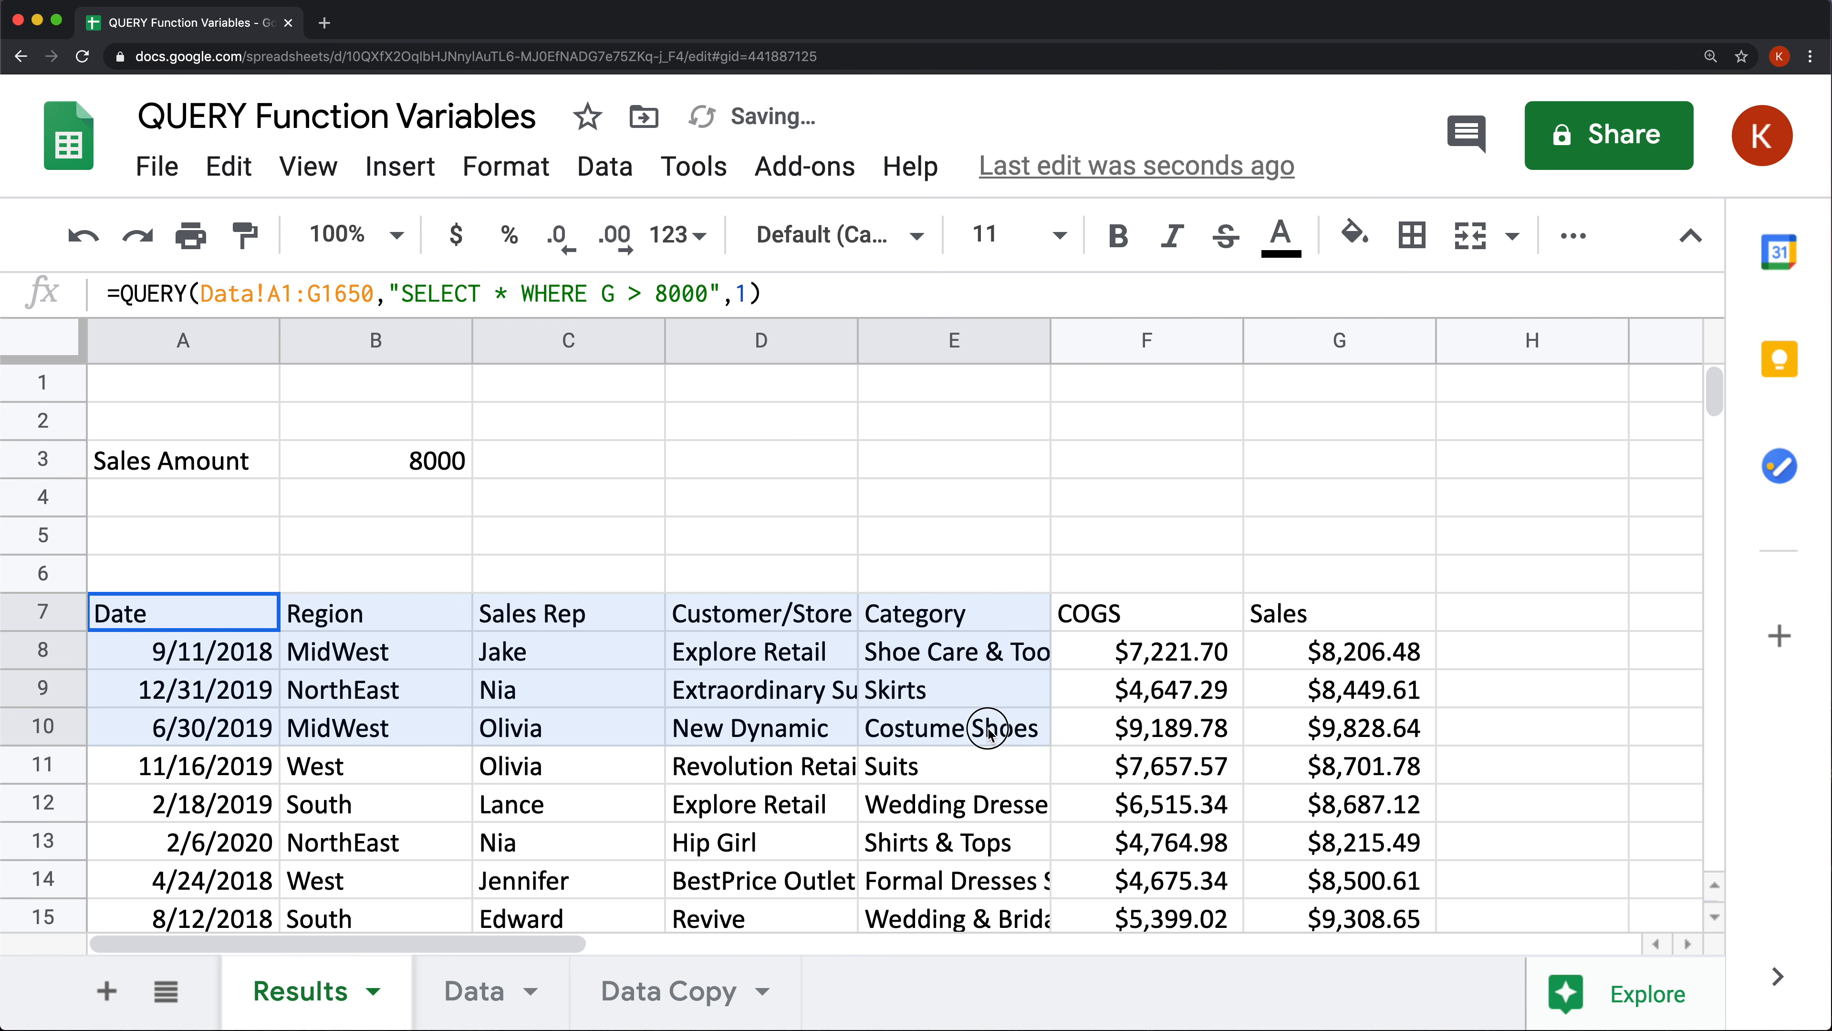
left_click(411, 458)
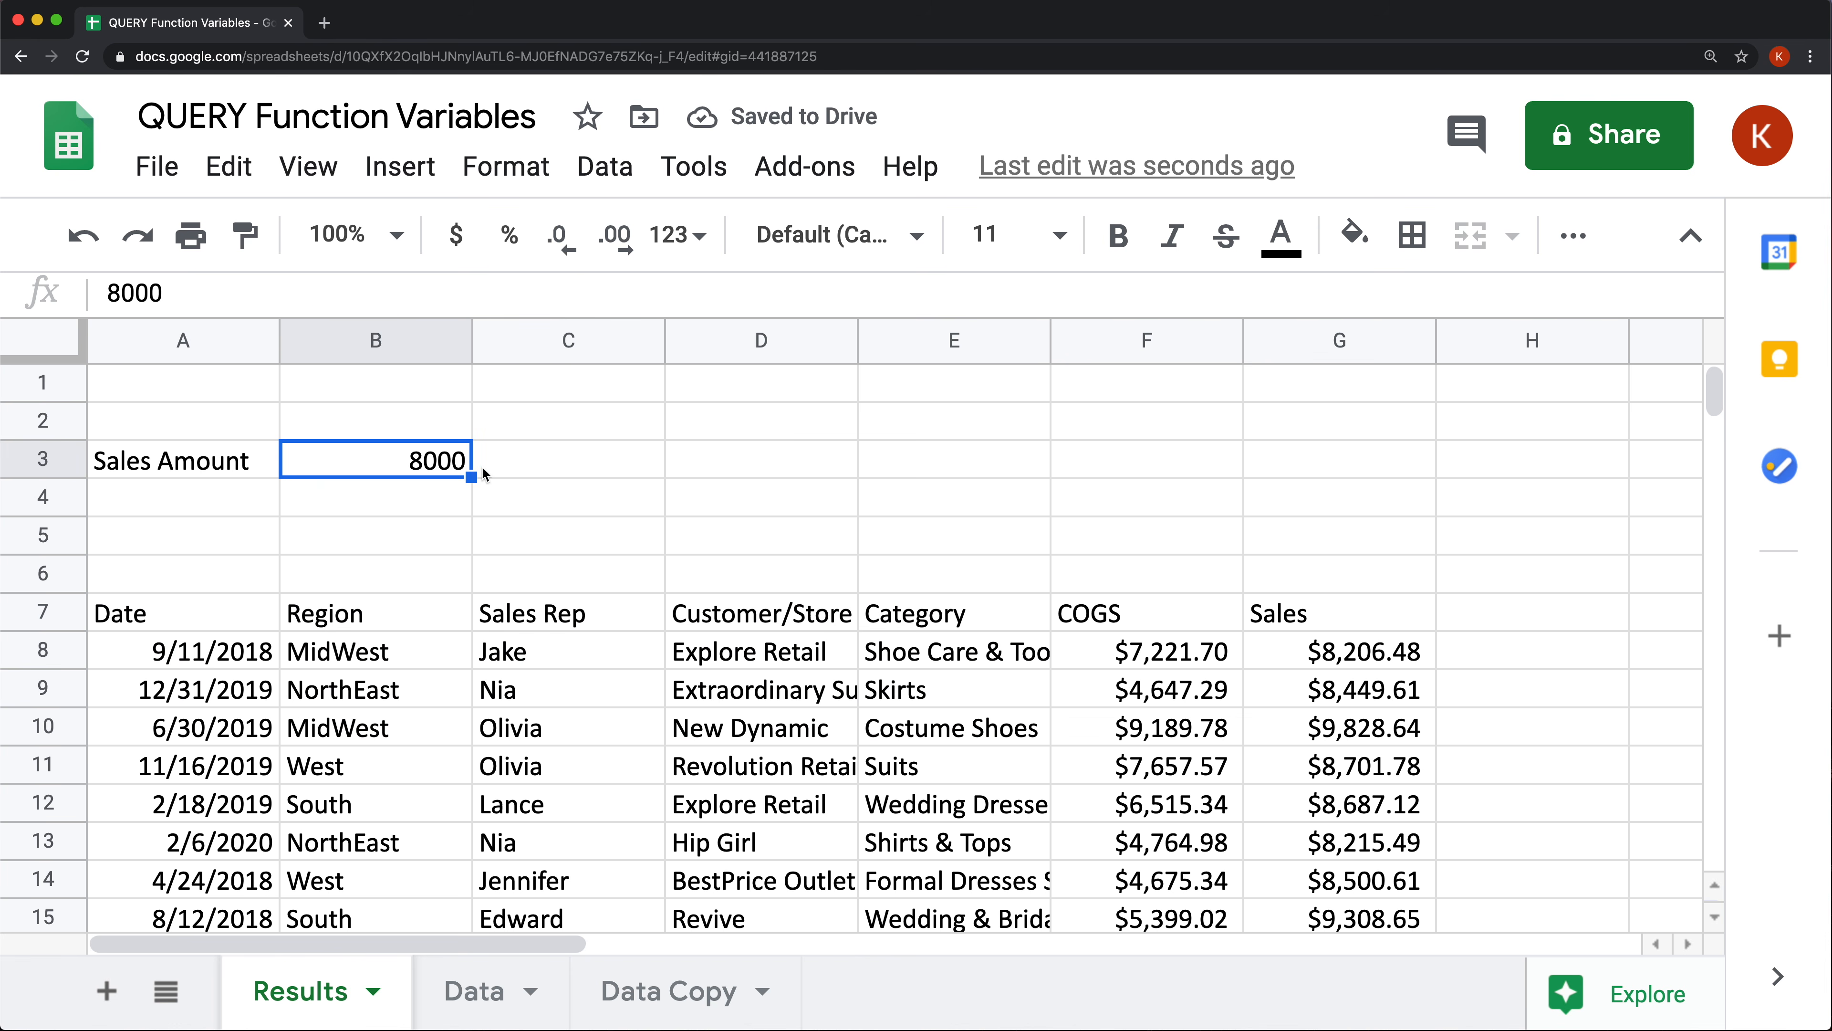
left_click(224, 617)
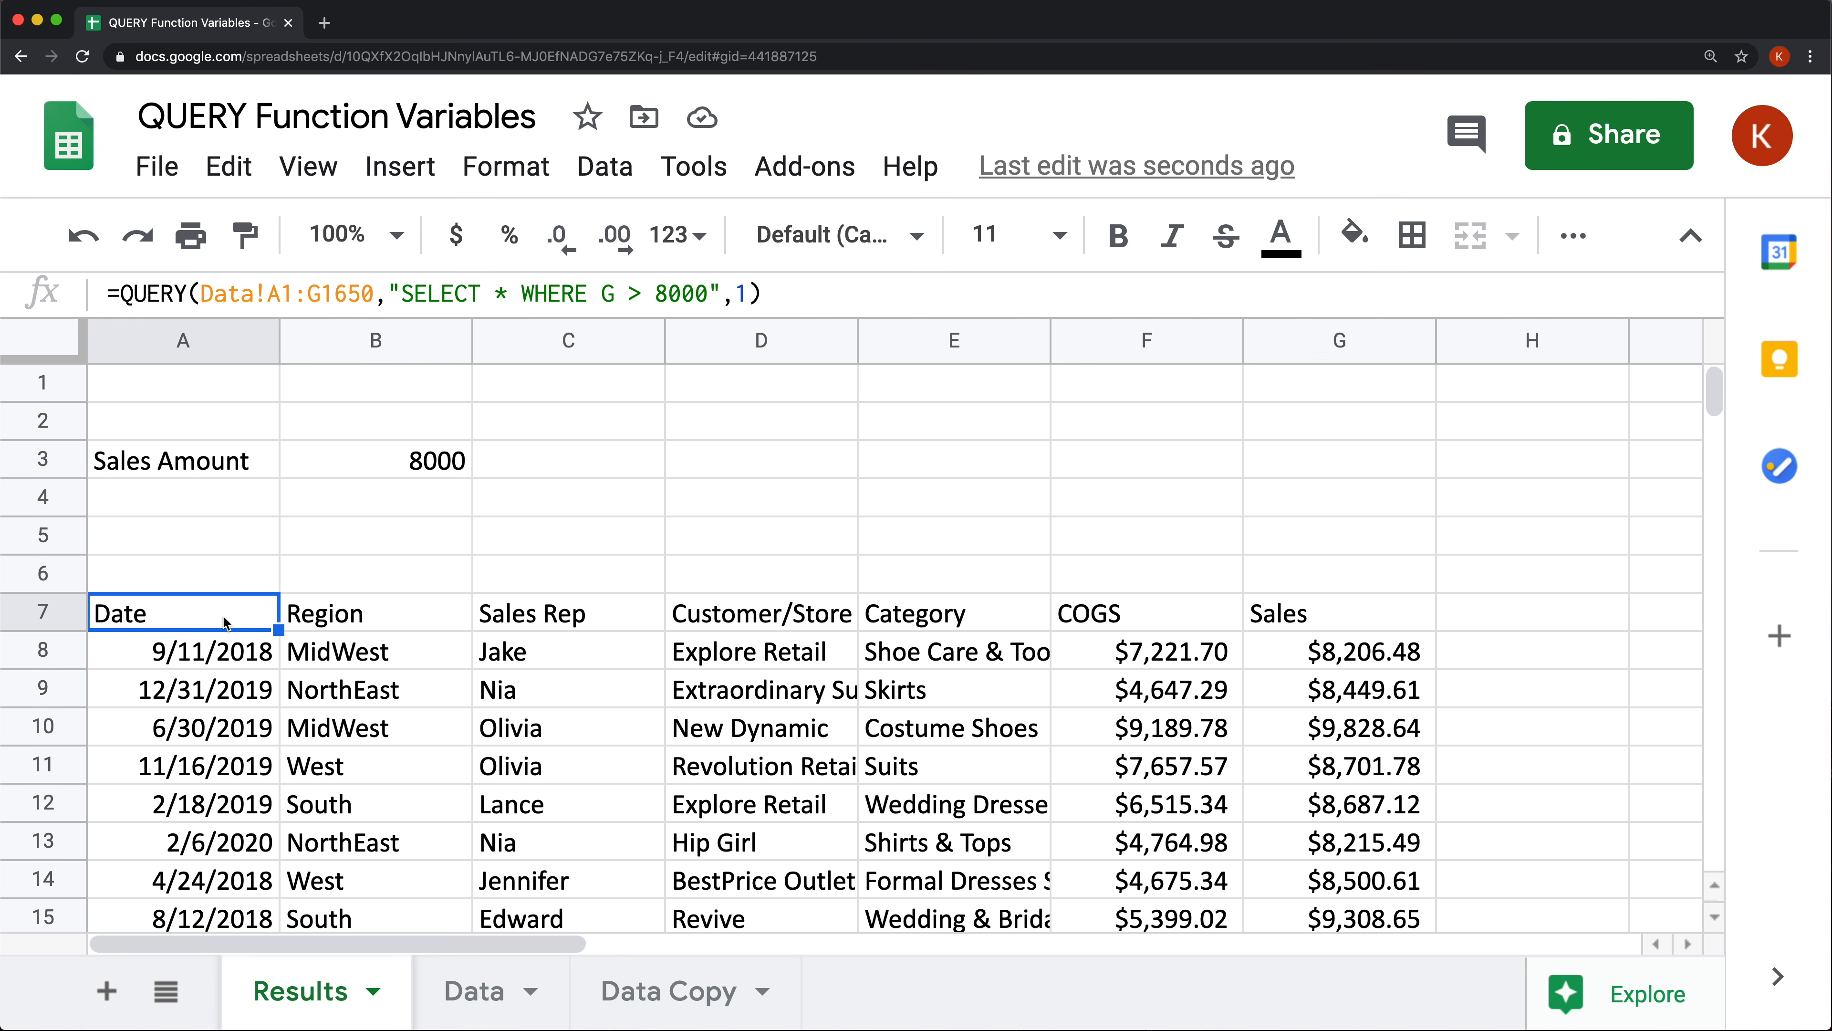
double_click(222, 614)
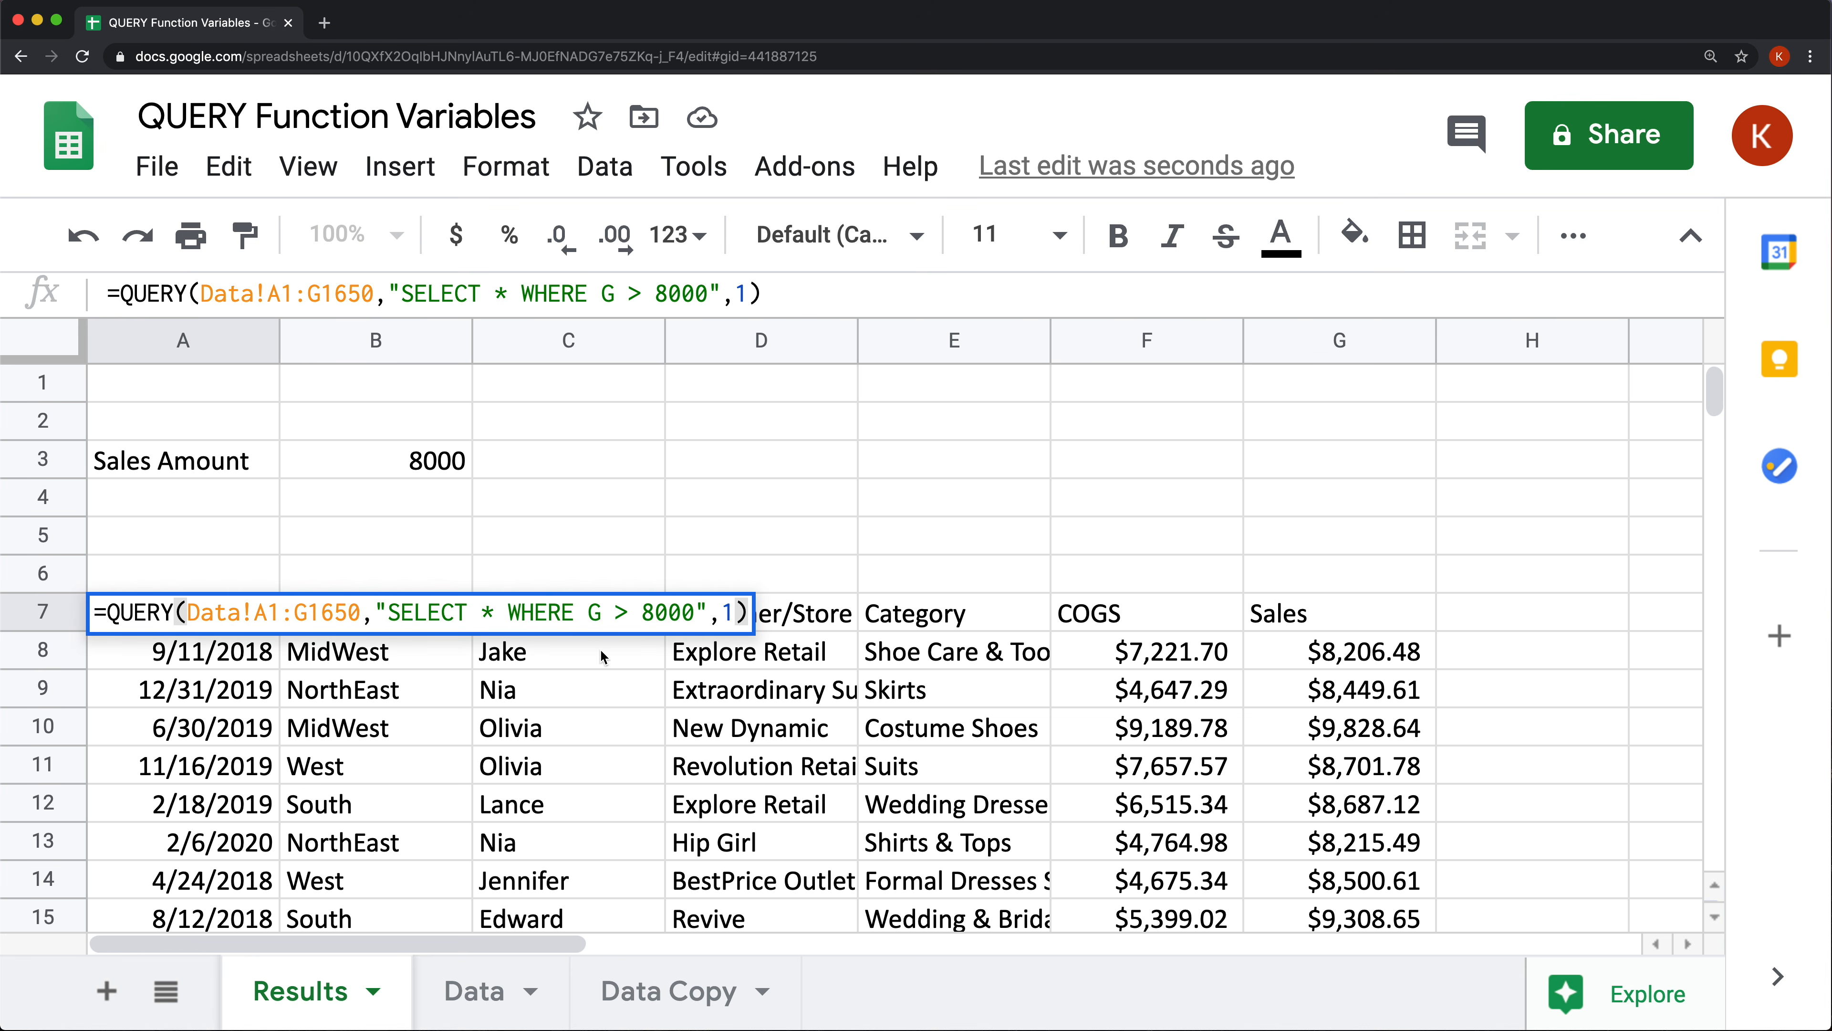
left_click_drag(709, 615, 374, 608)
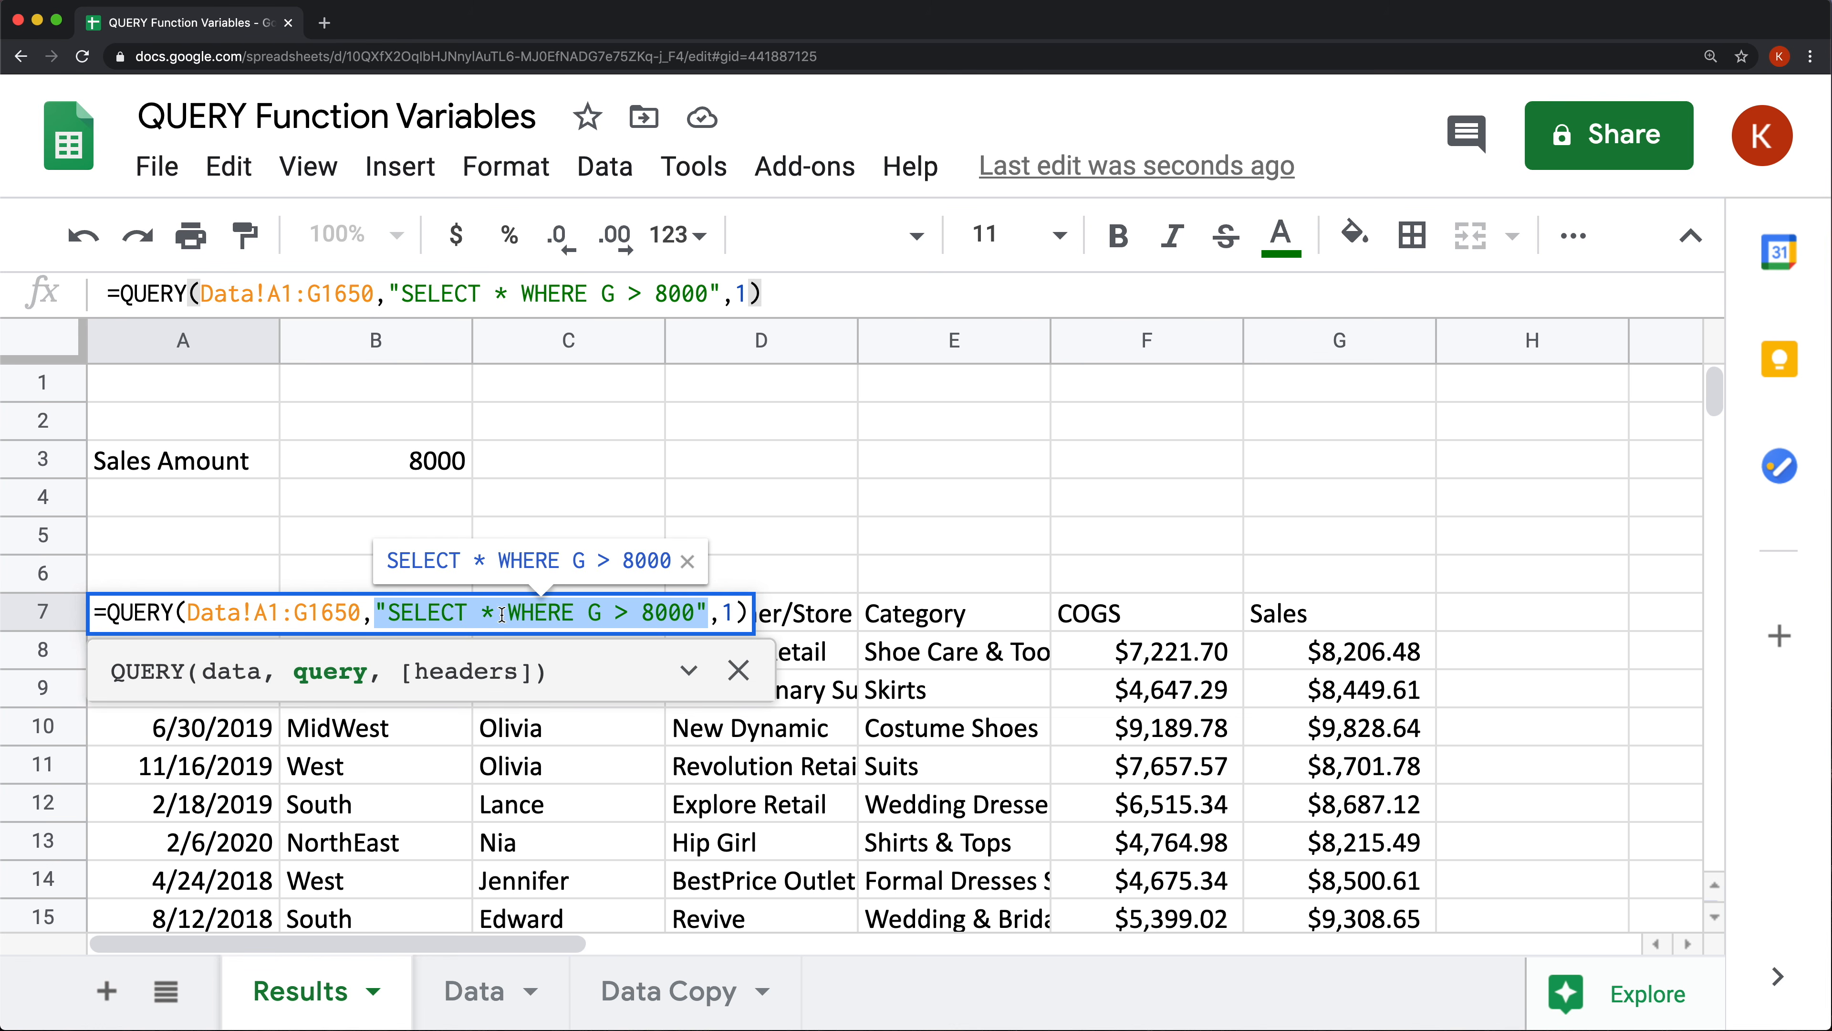
double_click(127, 612)
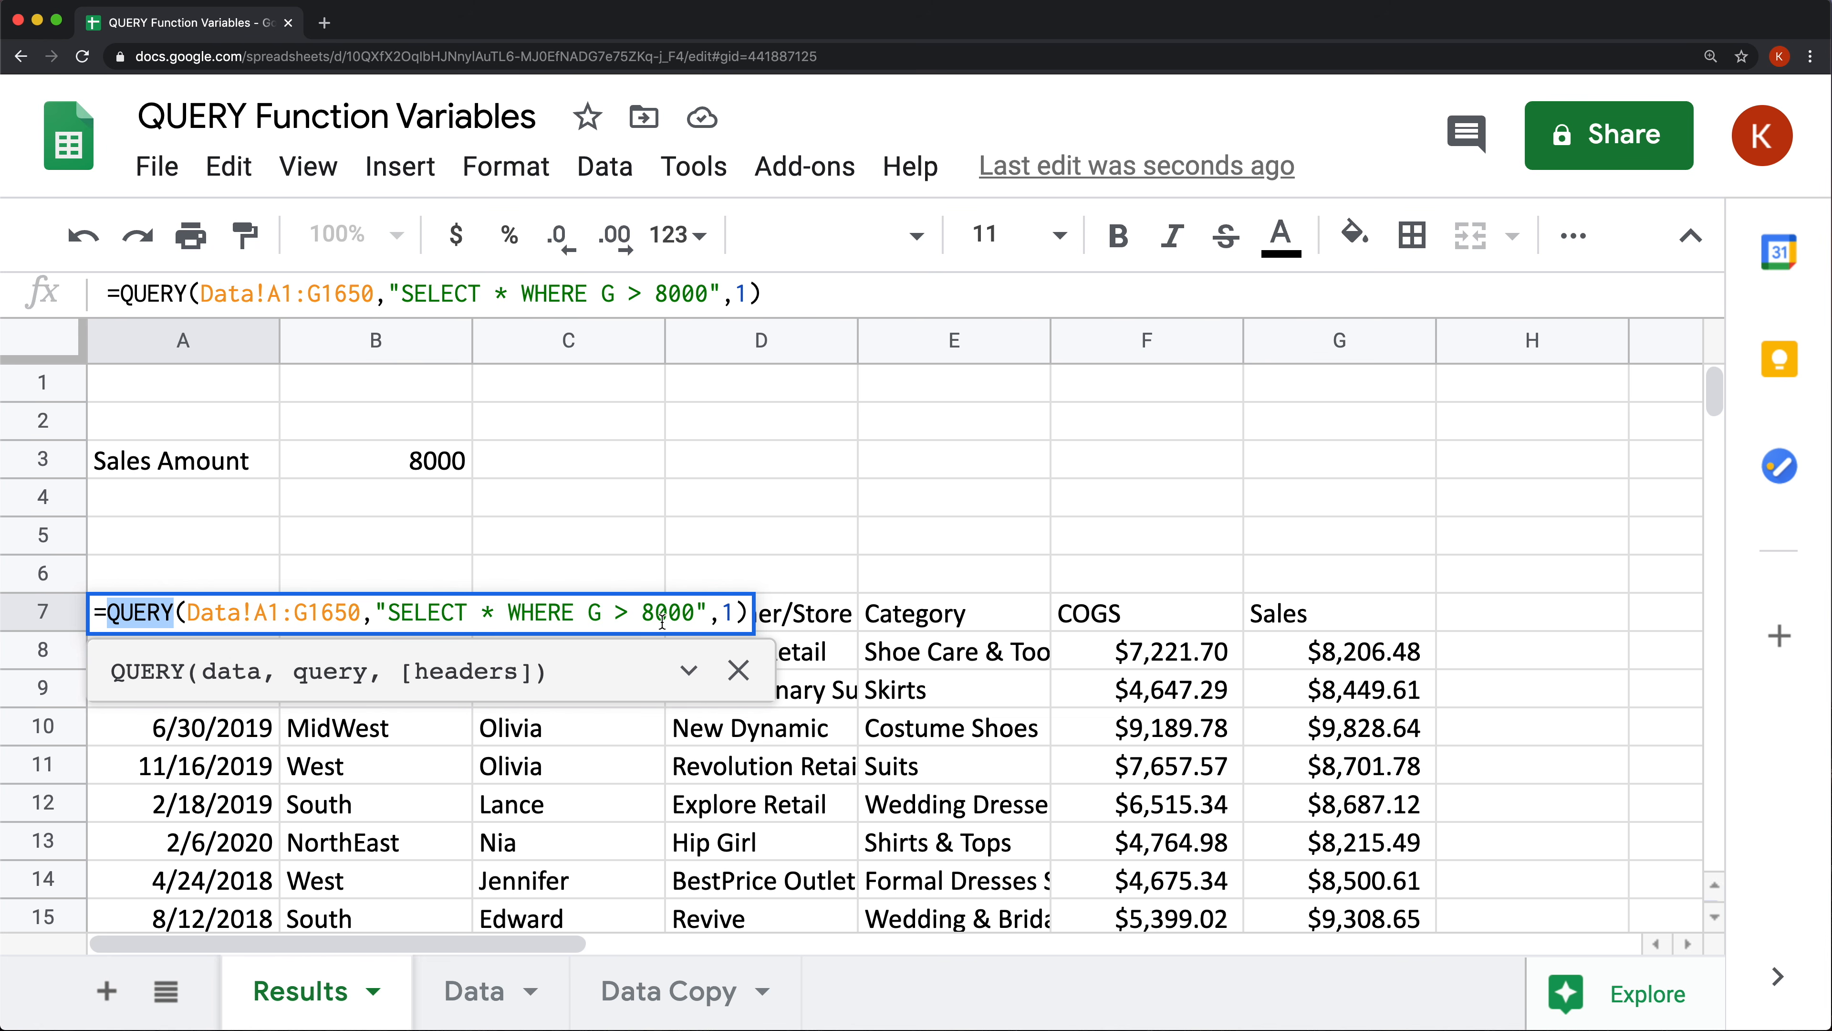
Copy the query text SELECT * WHERE G > 8000 from the formula in A7 into cell E4 as plain text.
mouse_move(375, 613)
left_mouse_down()
mouse_move(706, 614)
mouse_move(396, 613)
left_mouse_up()
key("ctrl+c")
left_click(683, 612)
key("Escape")
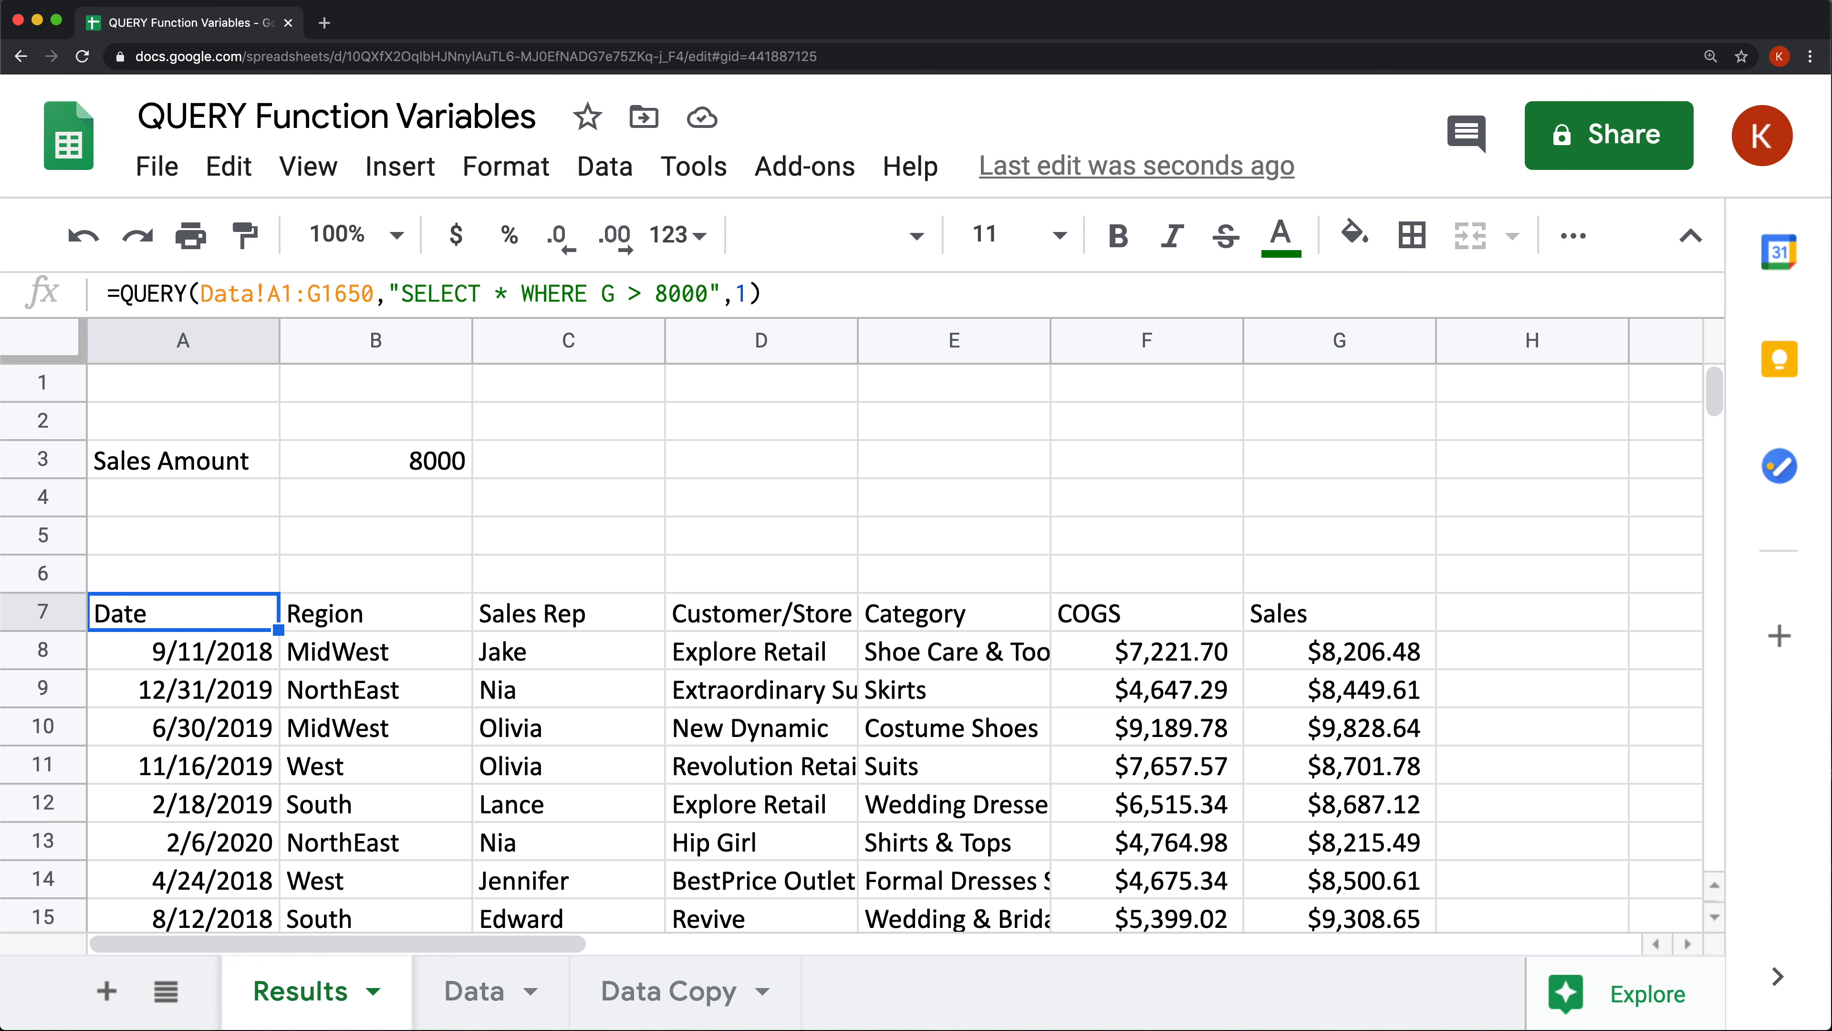
left_click(955, 497)
key("ctrl+v")
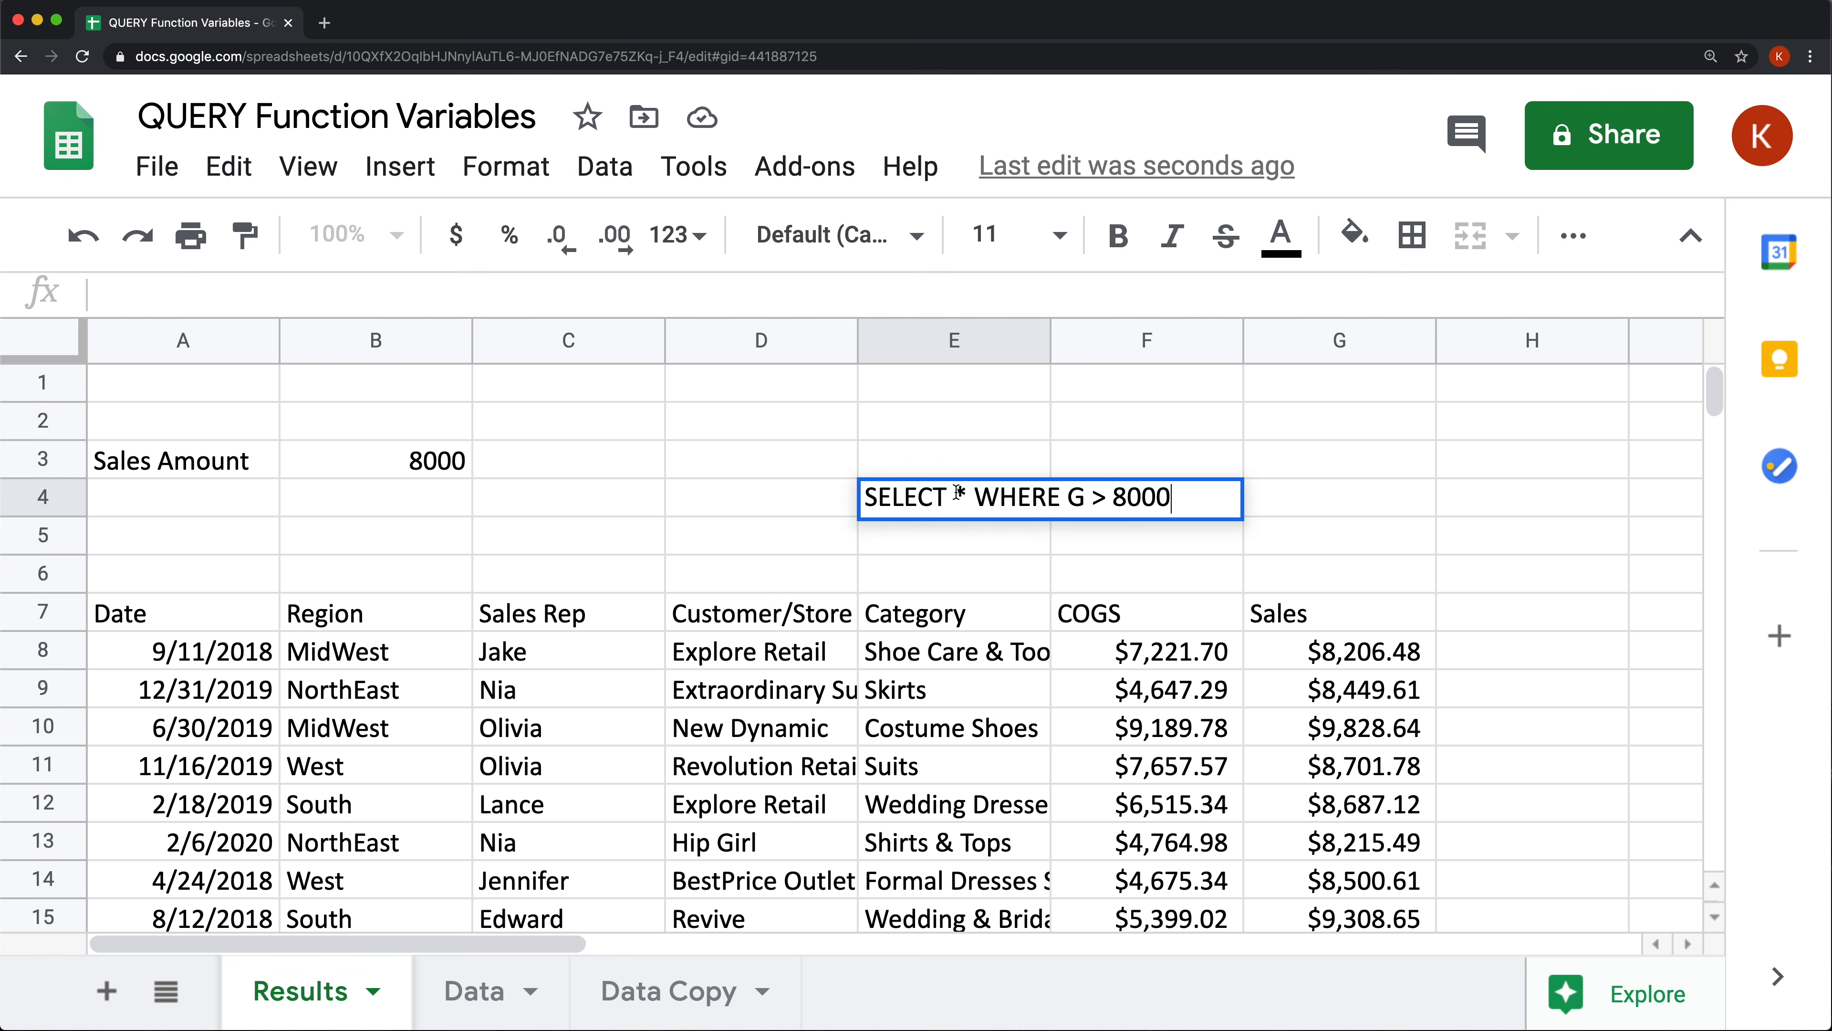
key("Return")
left_click(965, 497)
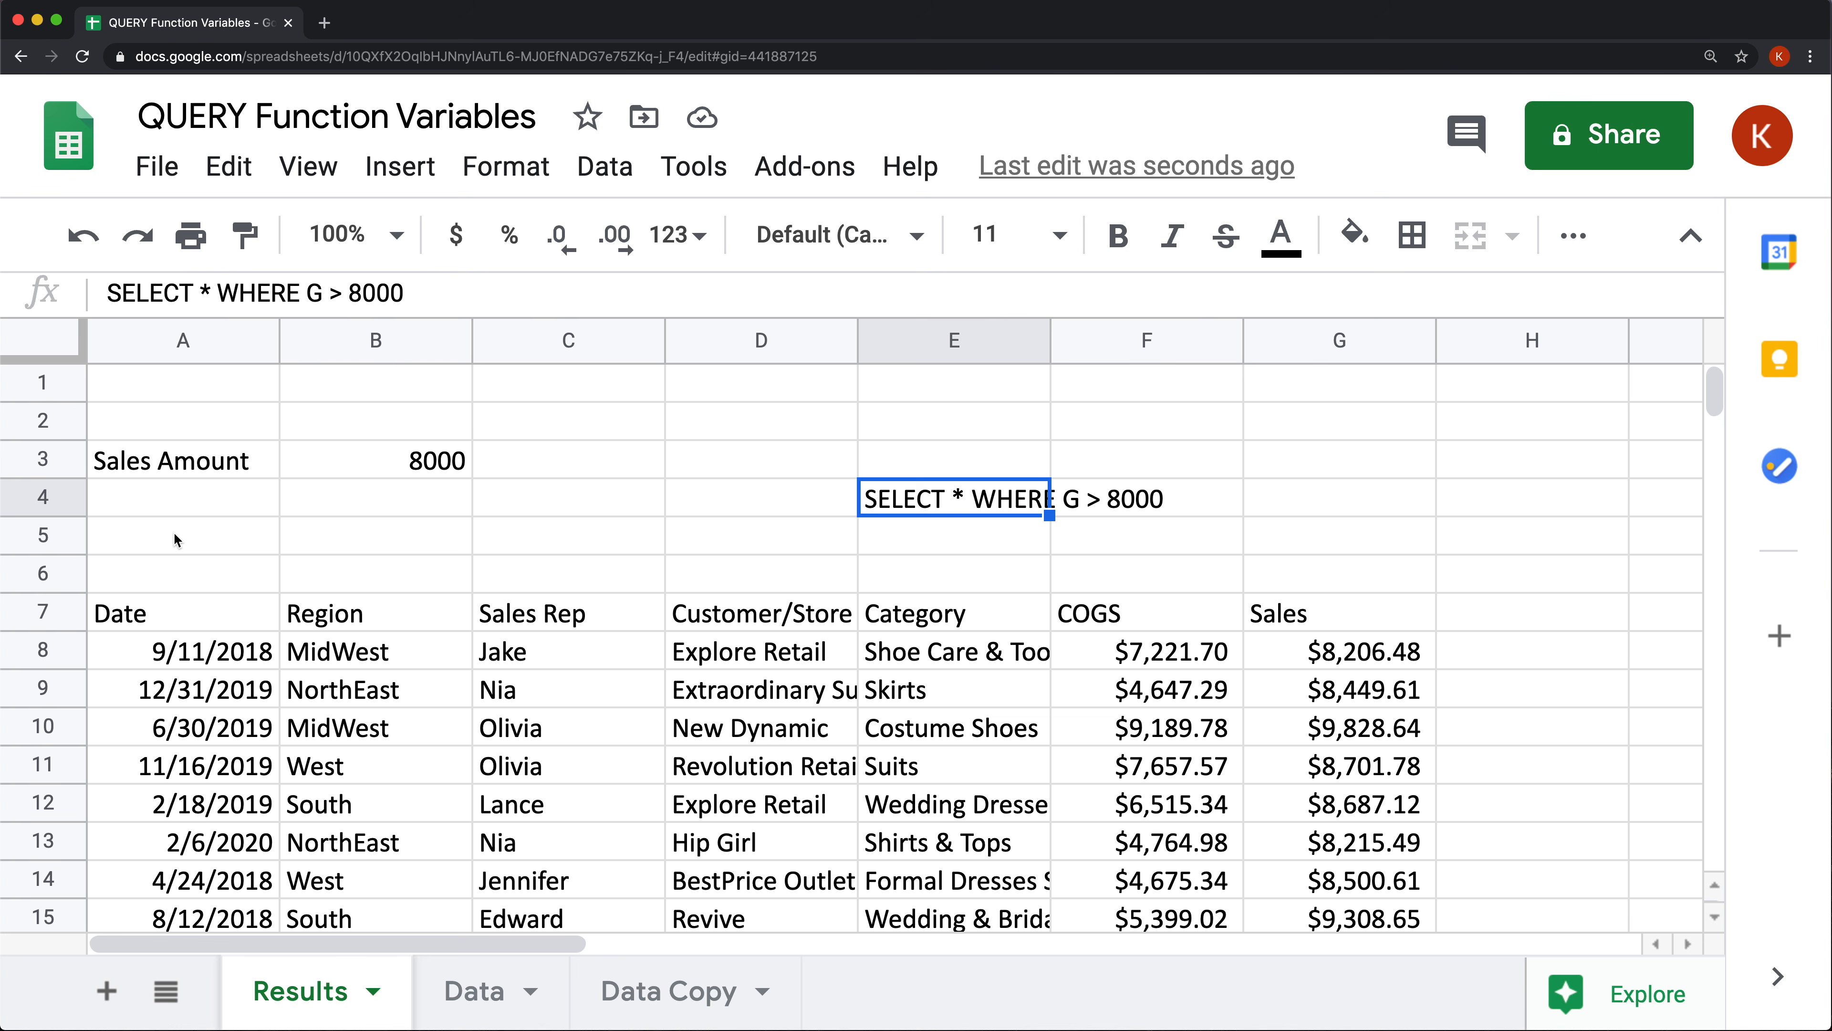
Enter a formula in cell A5 that joins the text "HELLO" with a quoted sample first name using &.
left_click(202, 538)
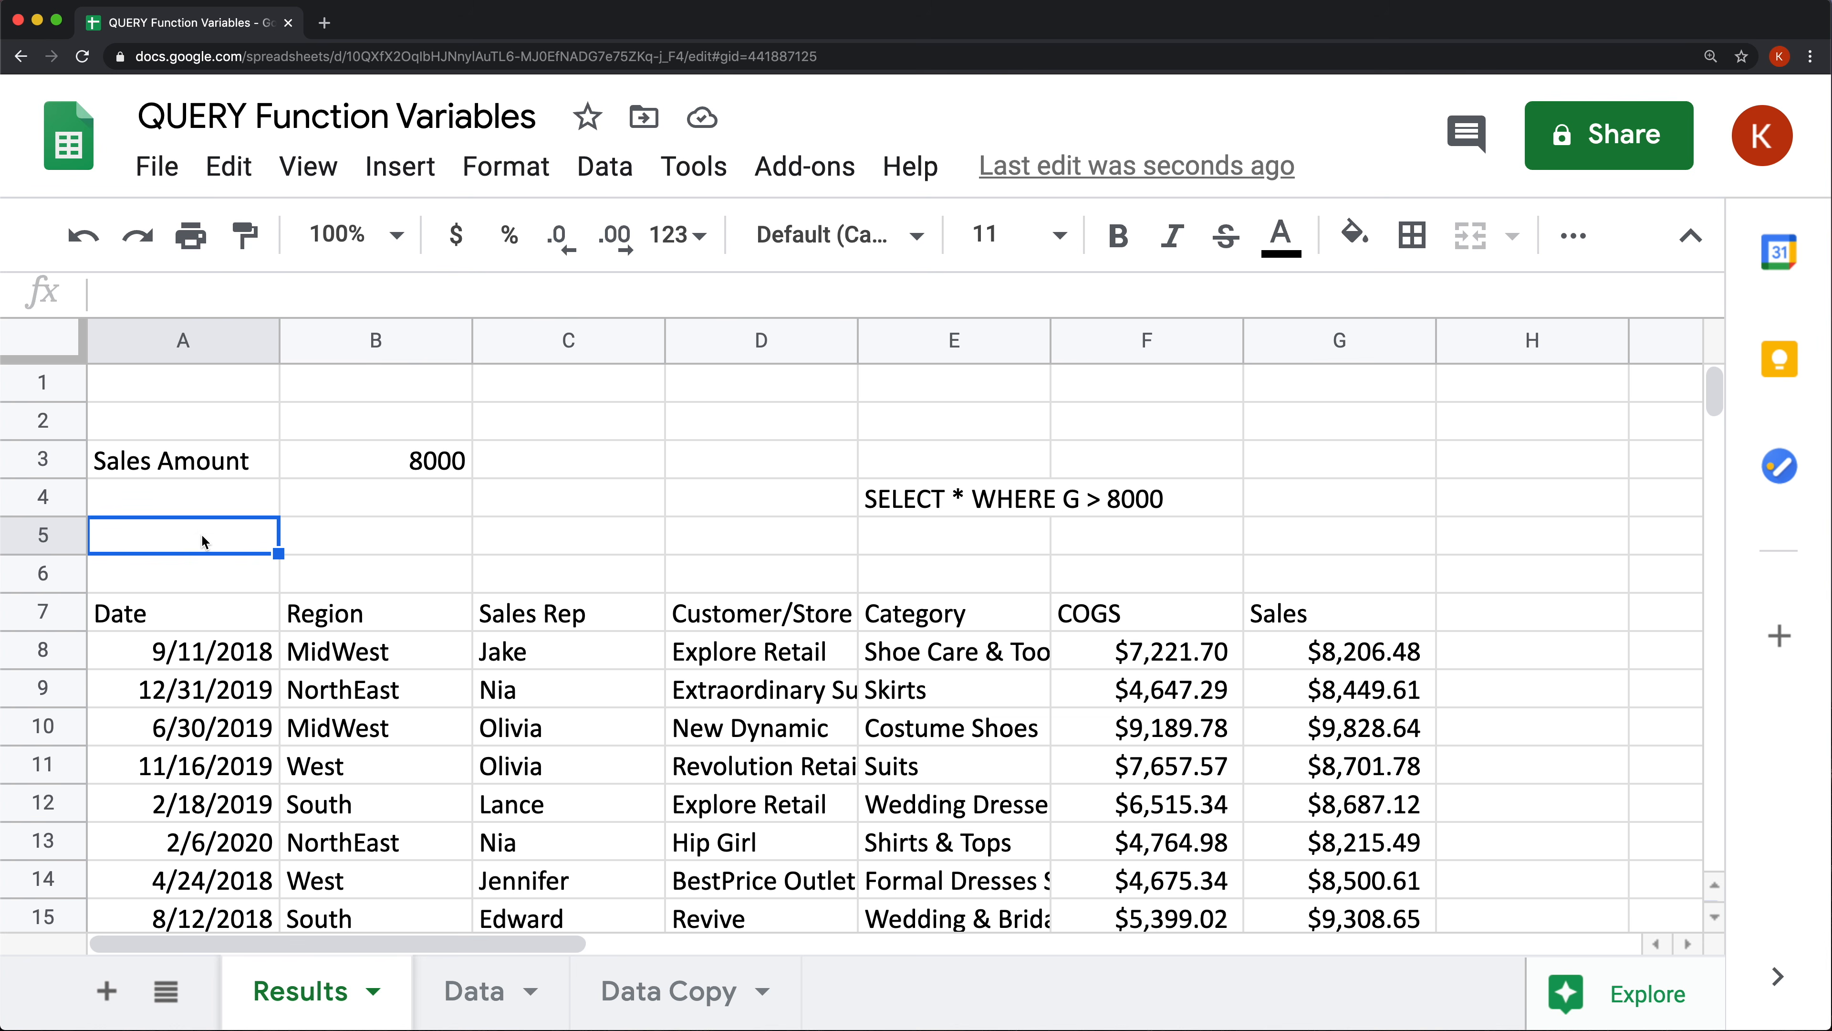
type("=\"HELLO")
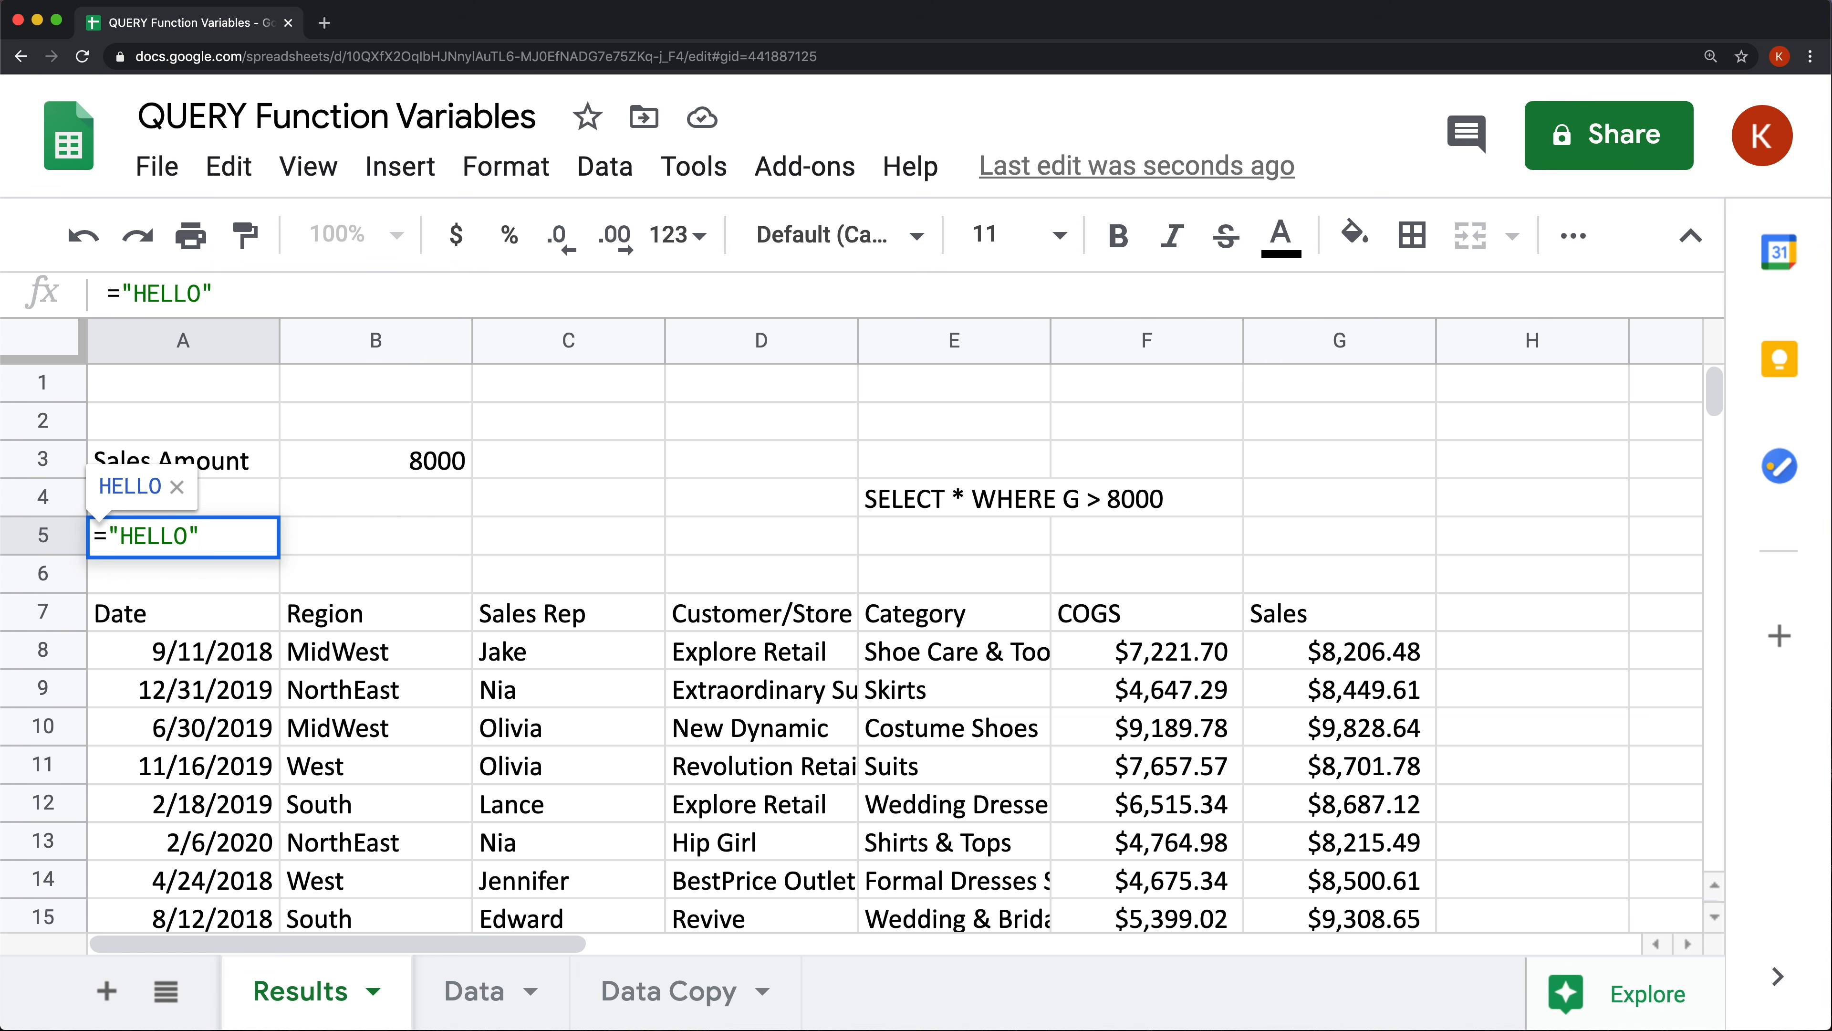
type("&\"Joe\"")
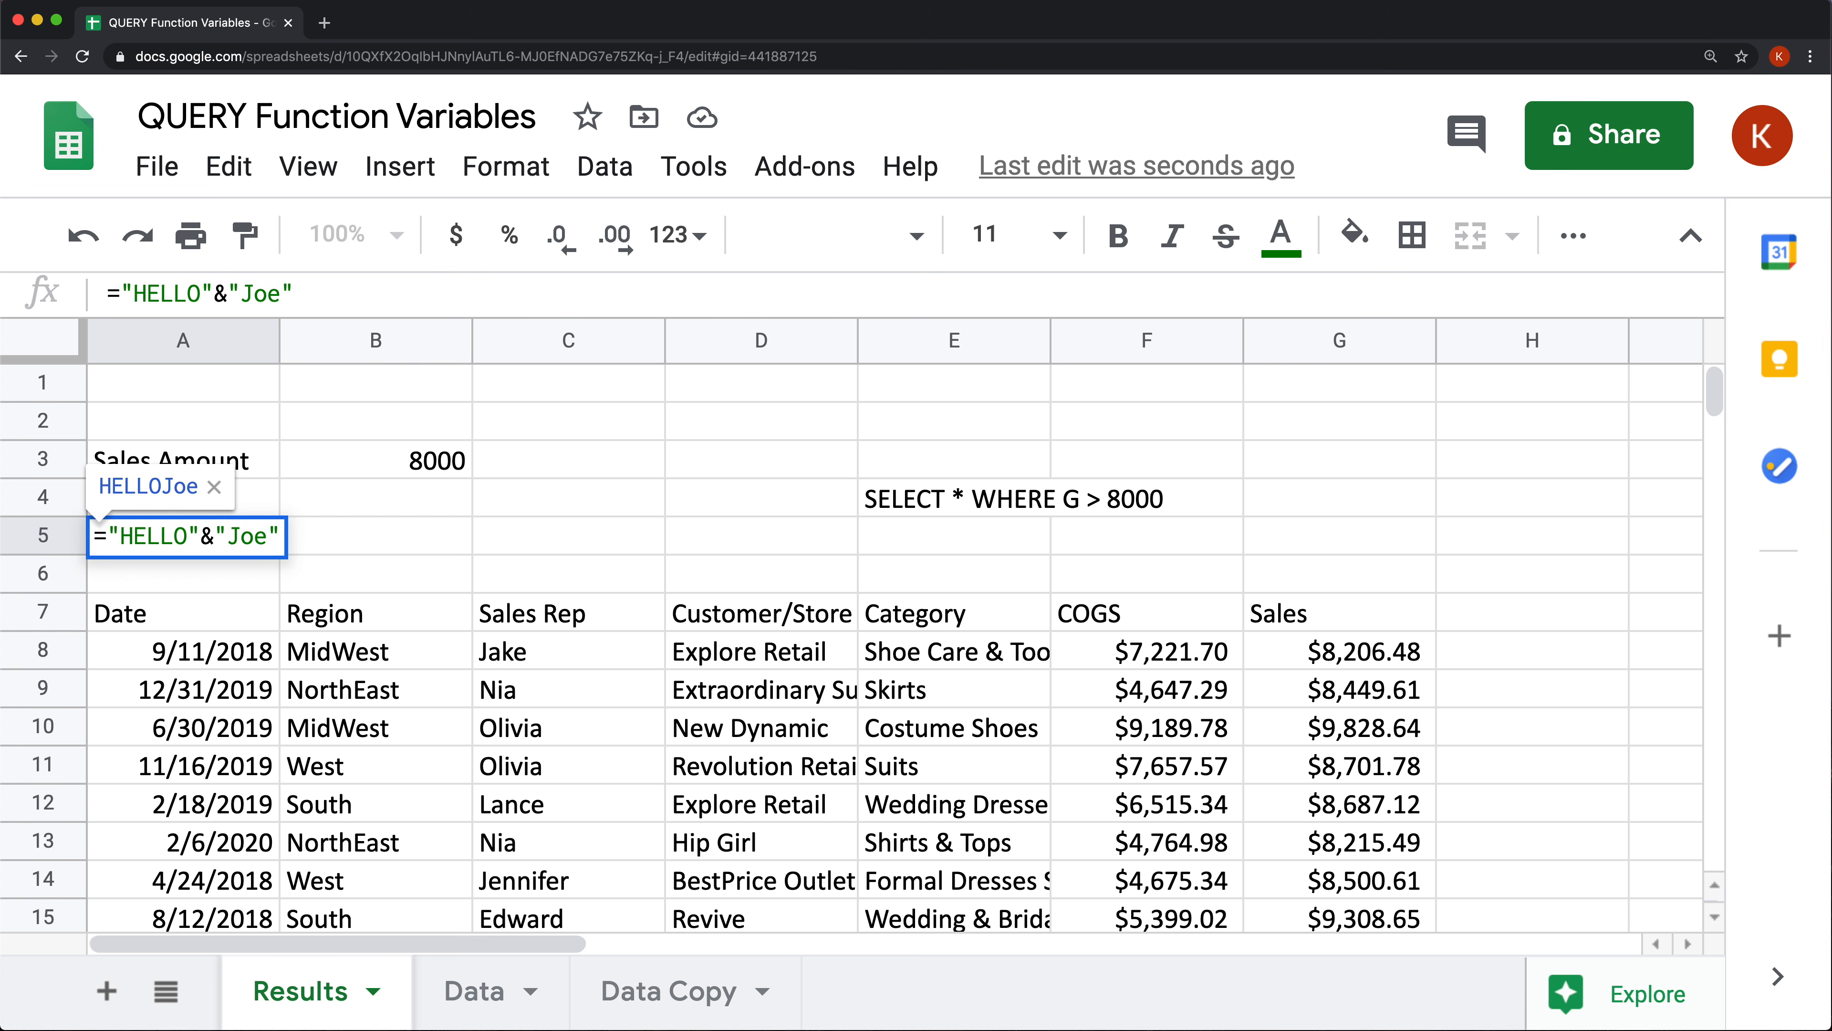
key("Return")
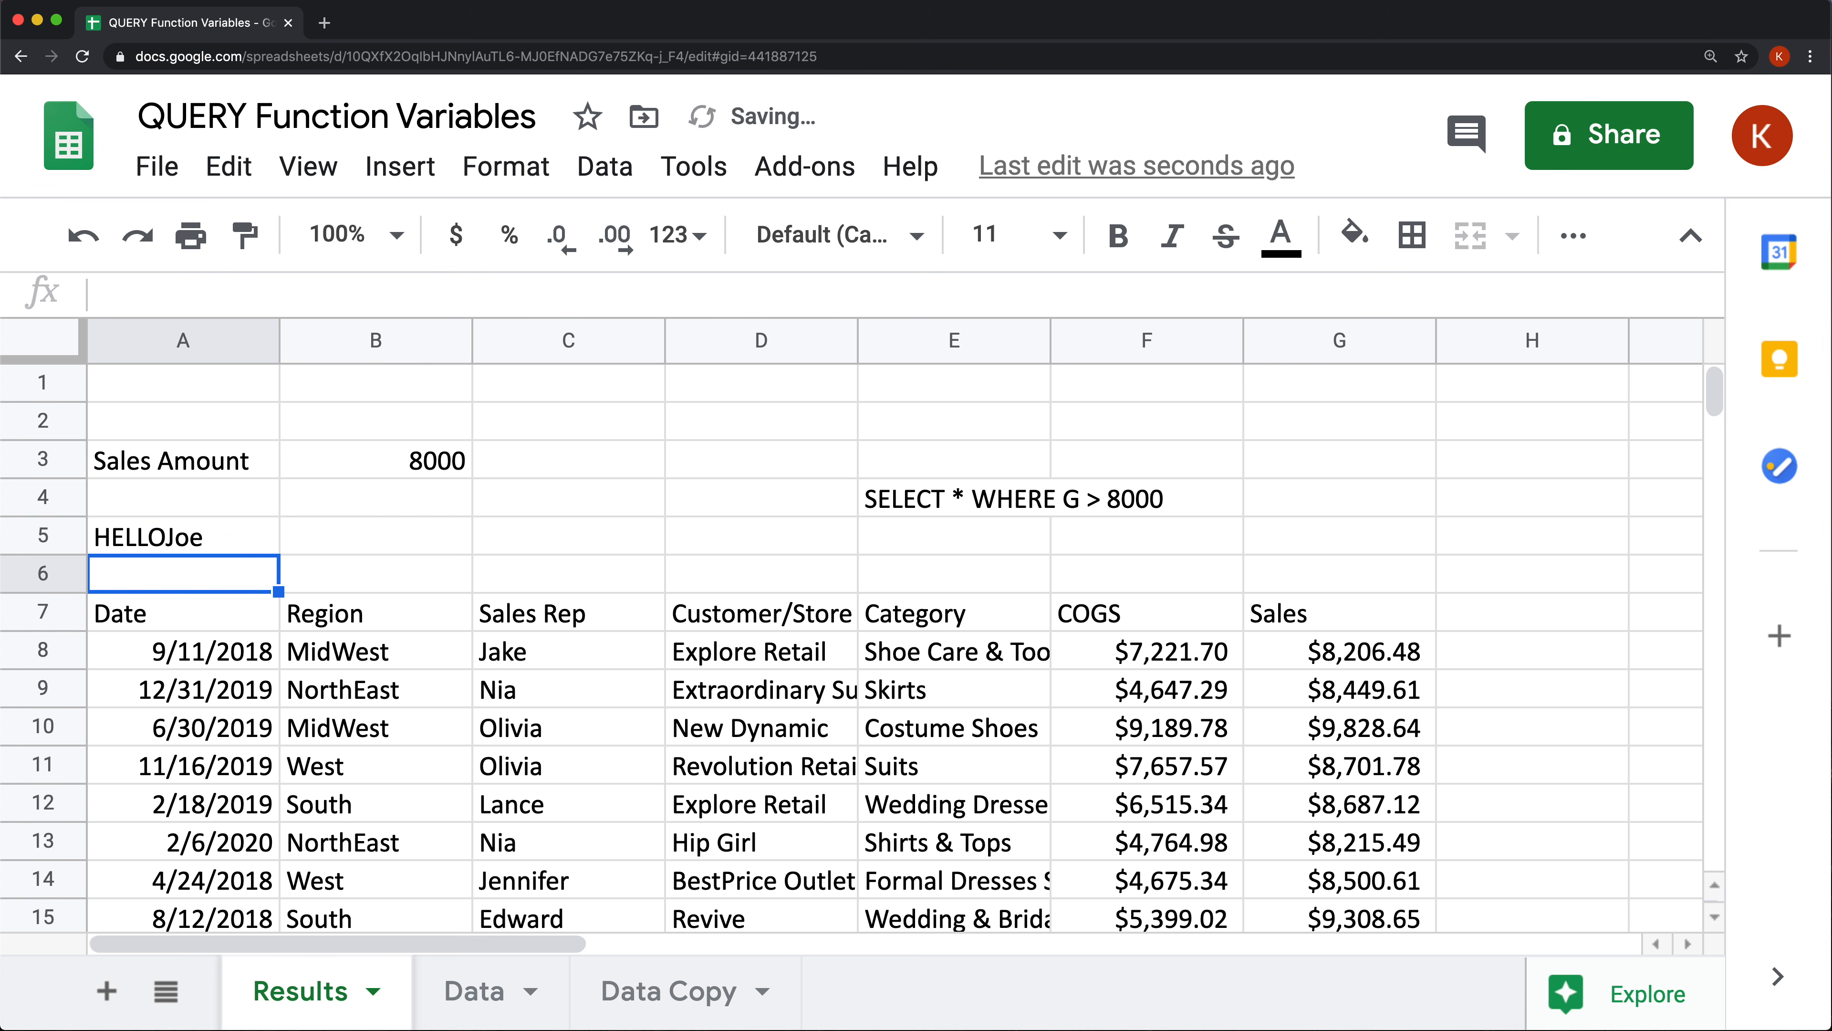
Replace the quoted name in A5's formula with a reference to cell C8, giving ="HELLO"&C8.
double_click(155, 537)
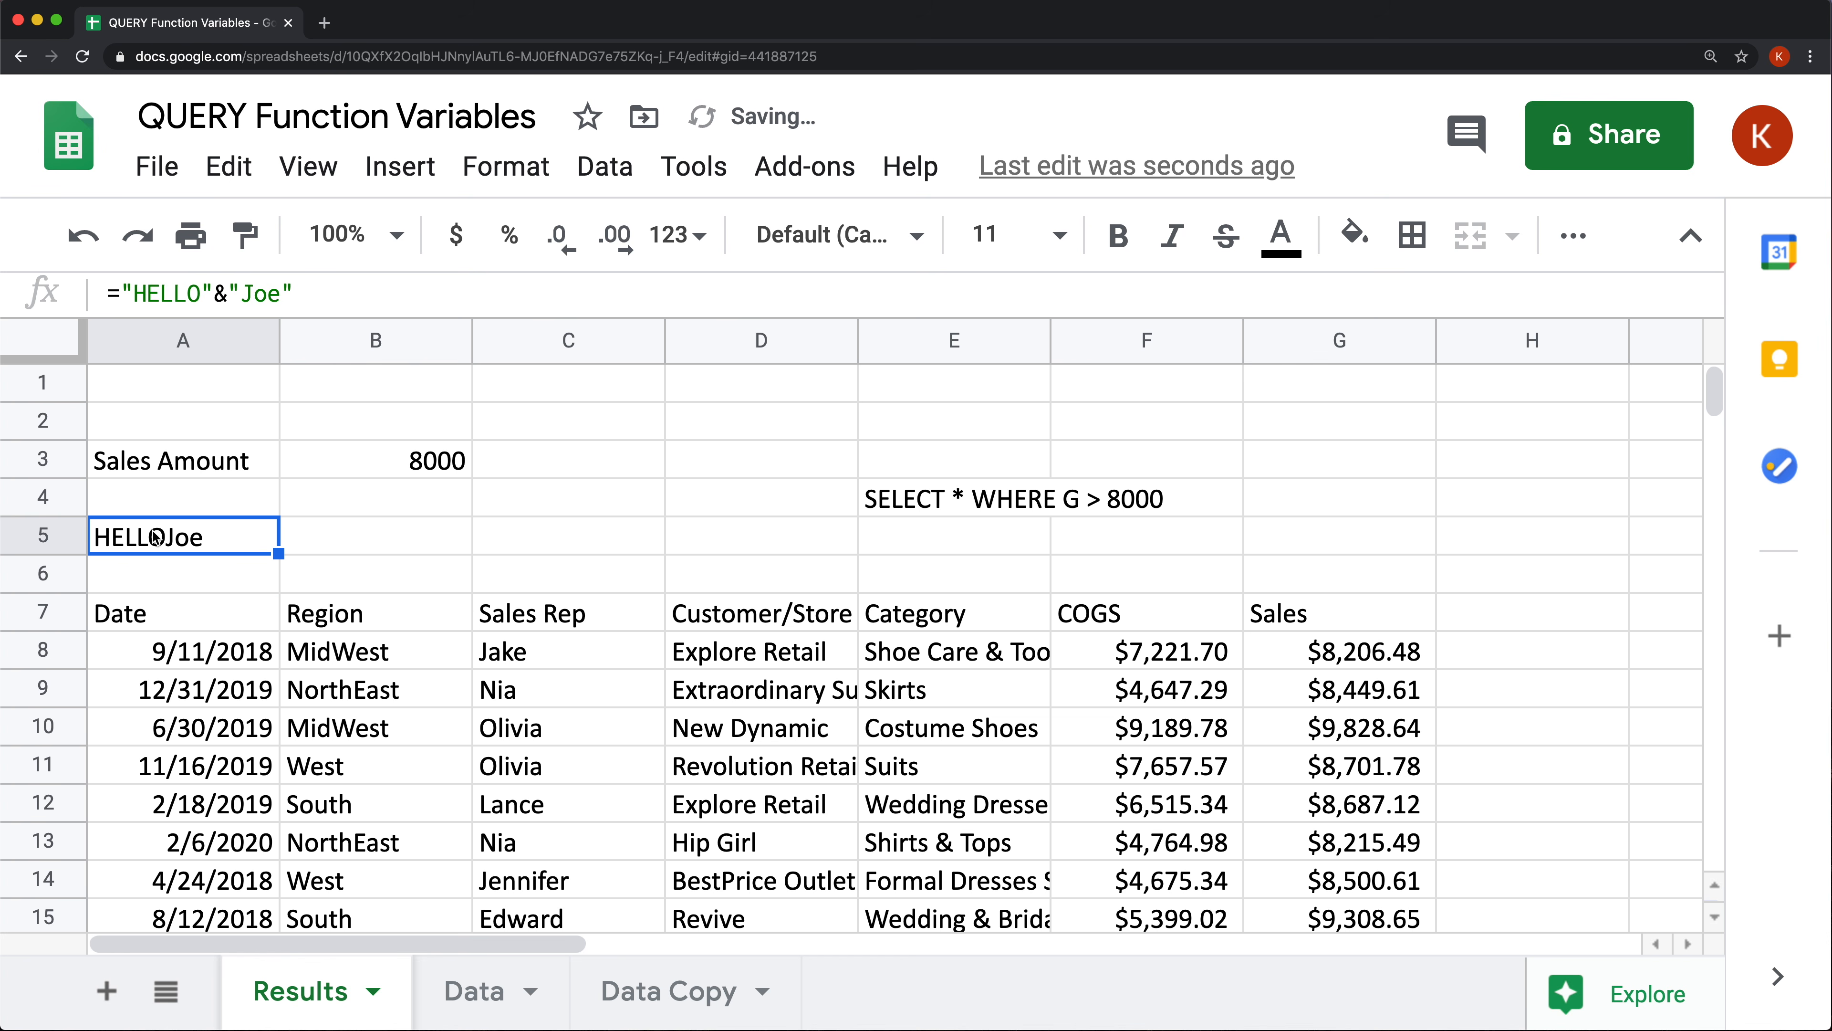
left_click_drag(193, 534, 307, 528)
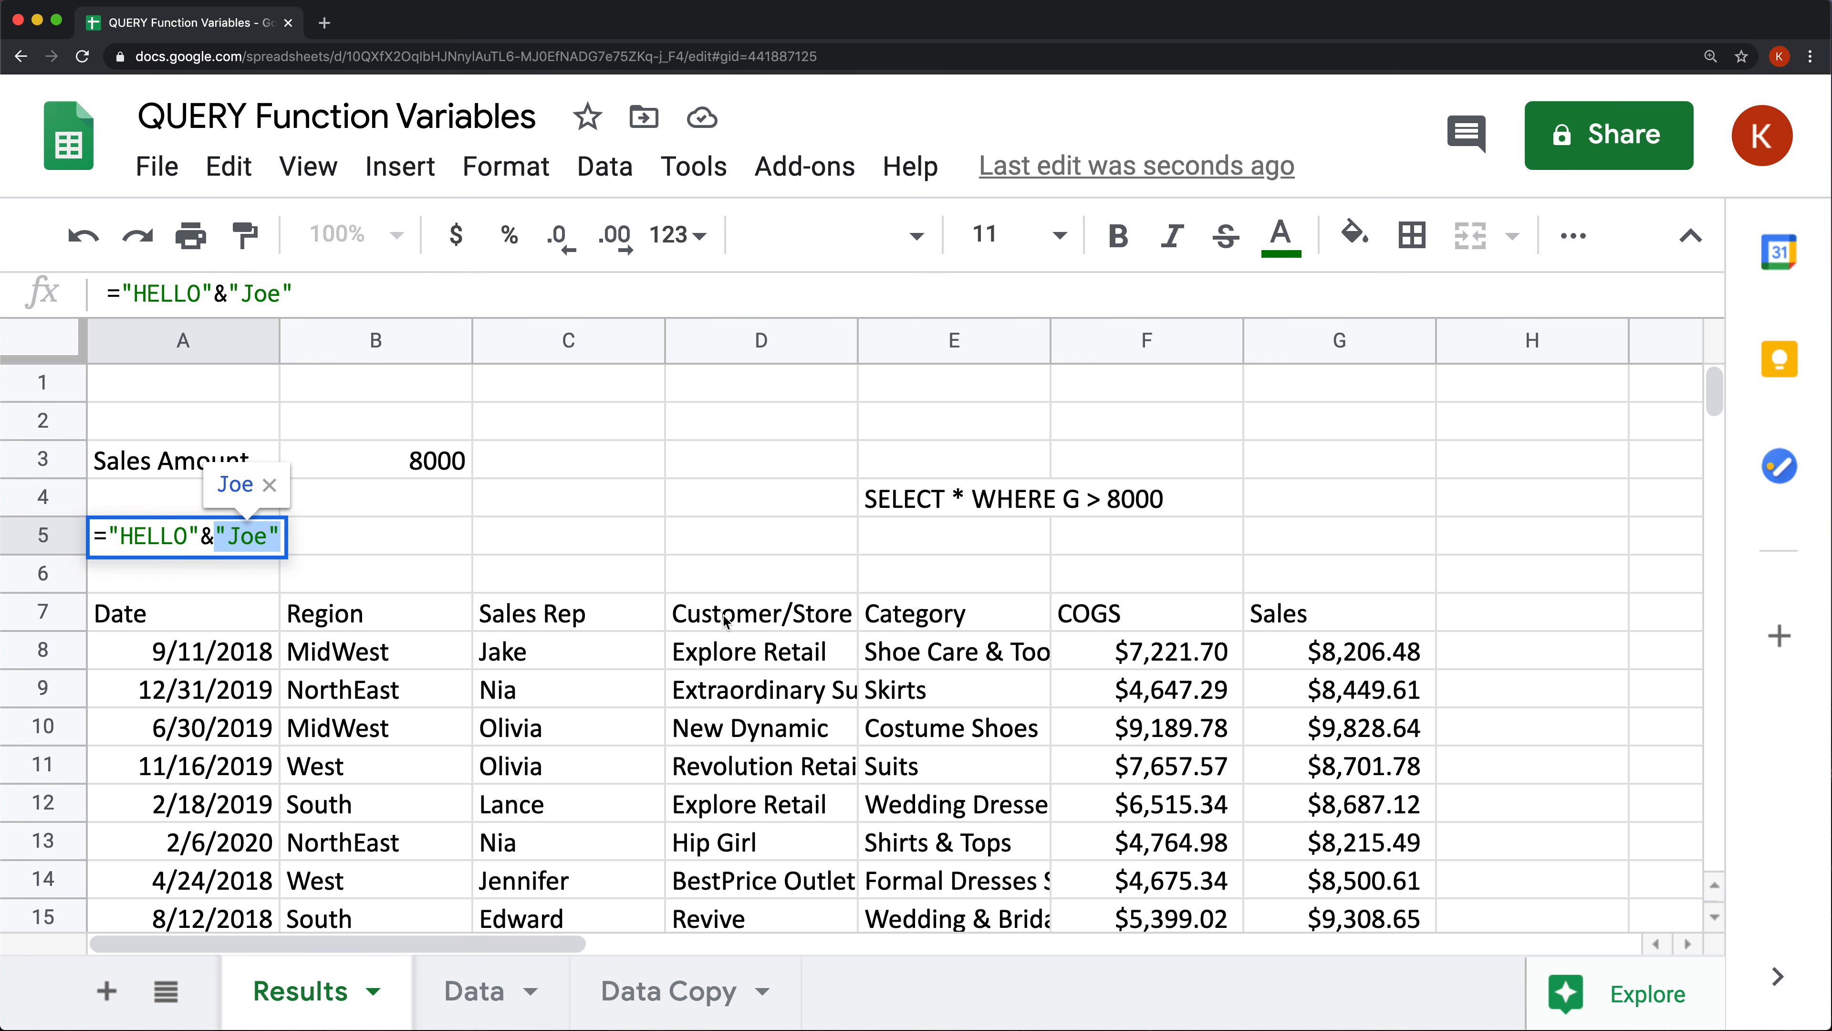
key("BackSpace")
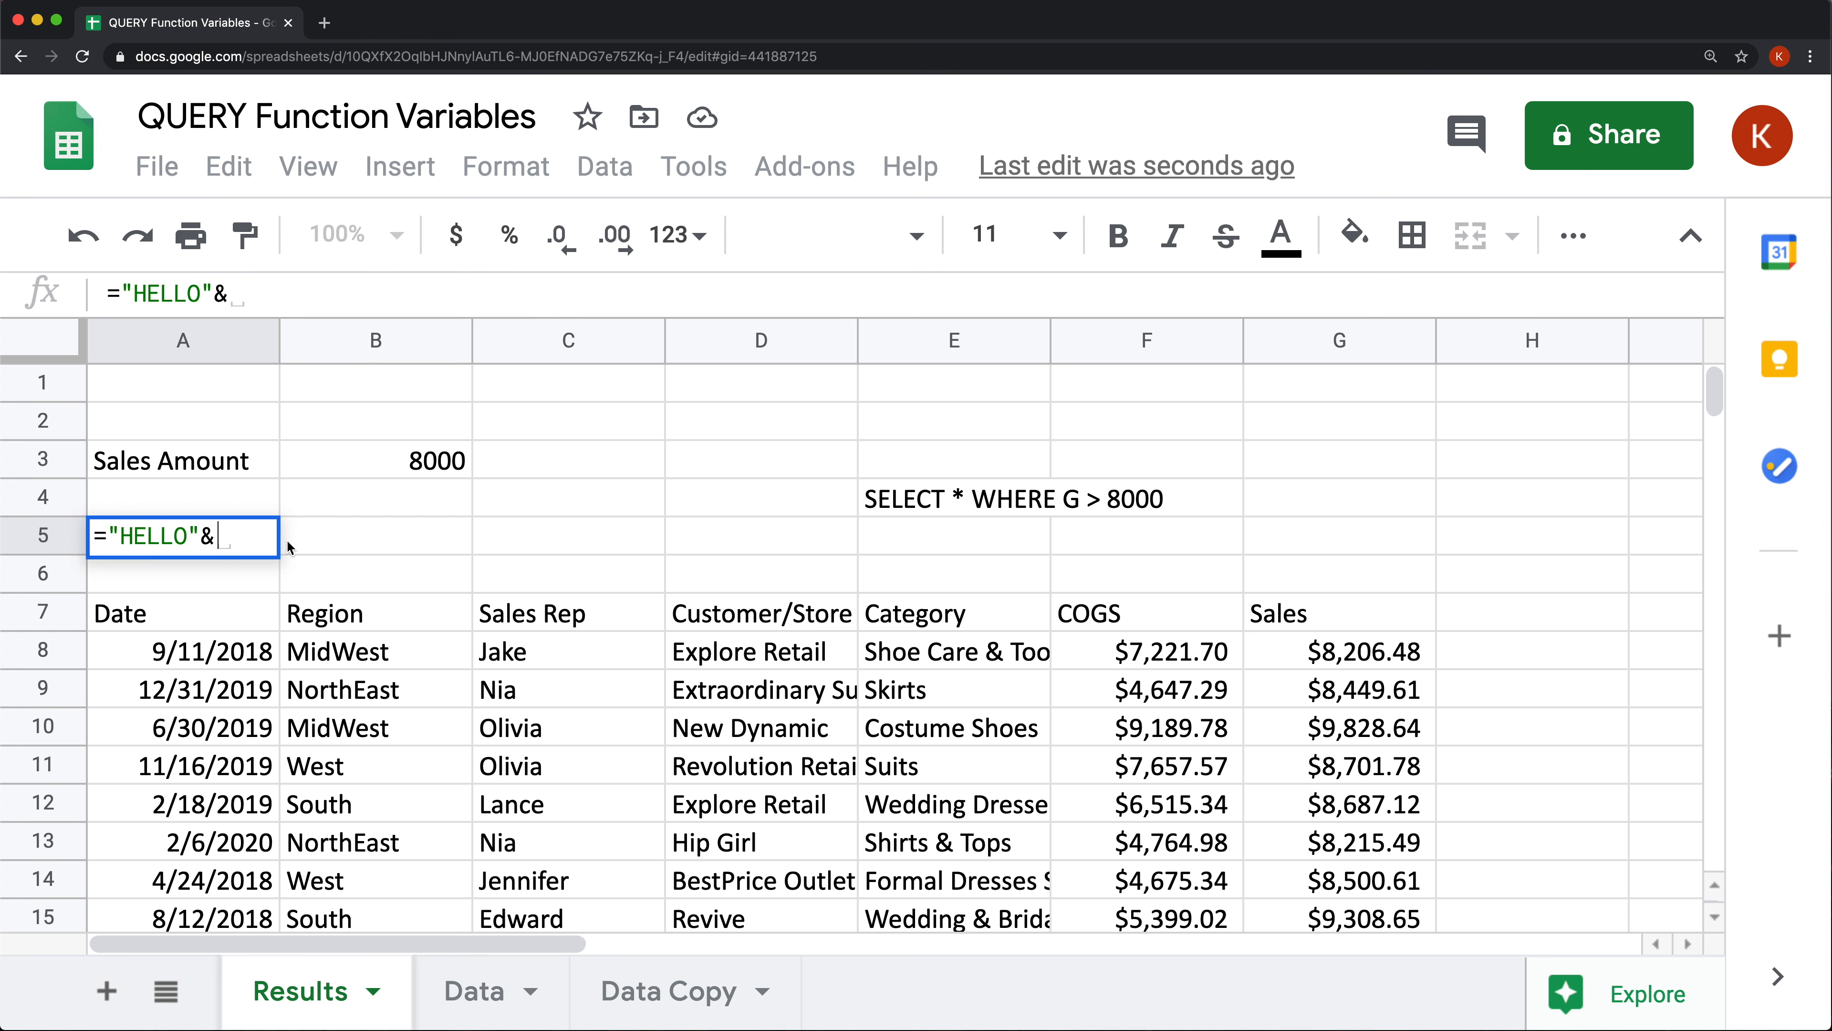
left_click(524, 653)
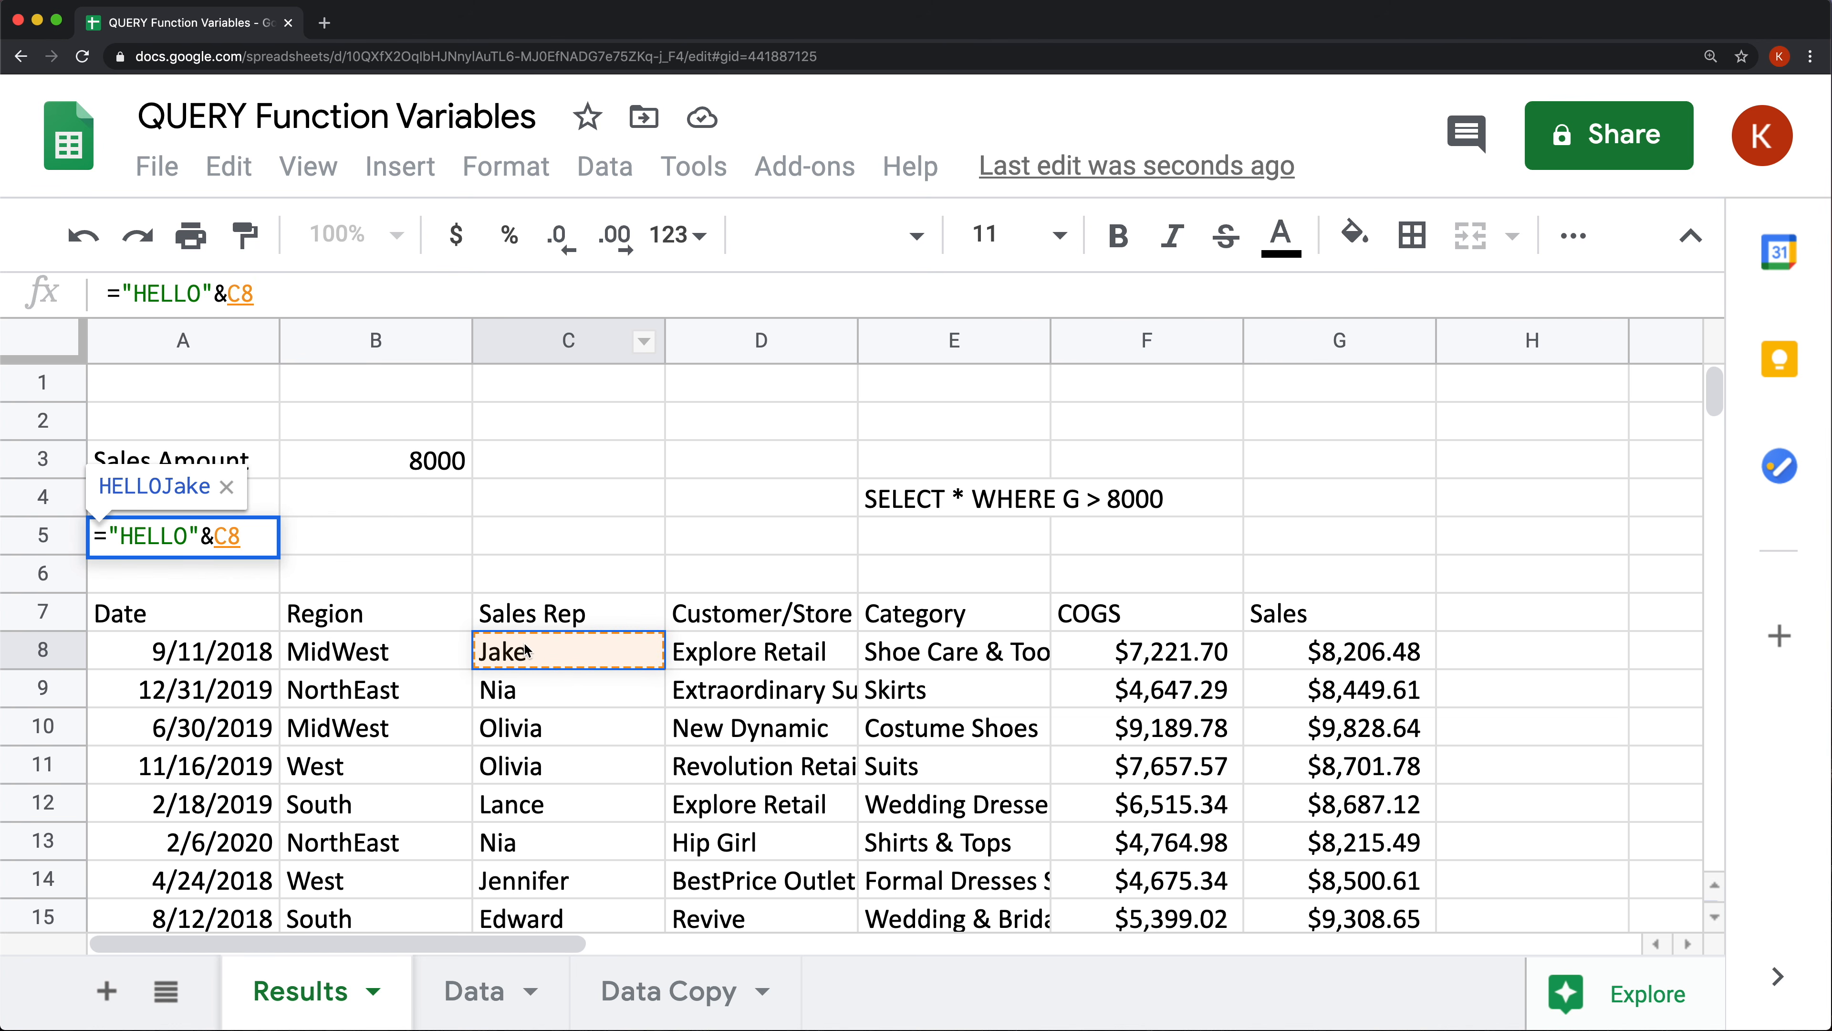
key("Return")
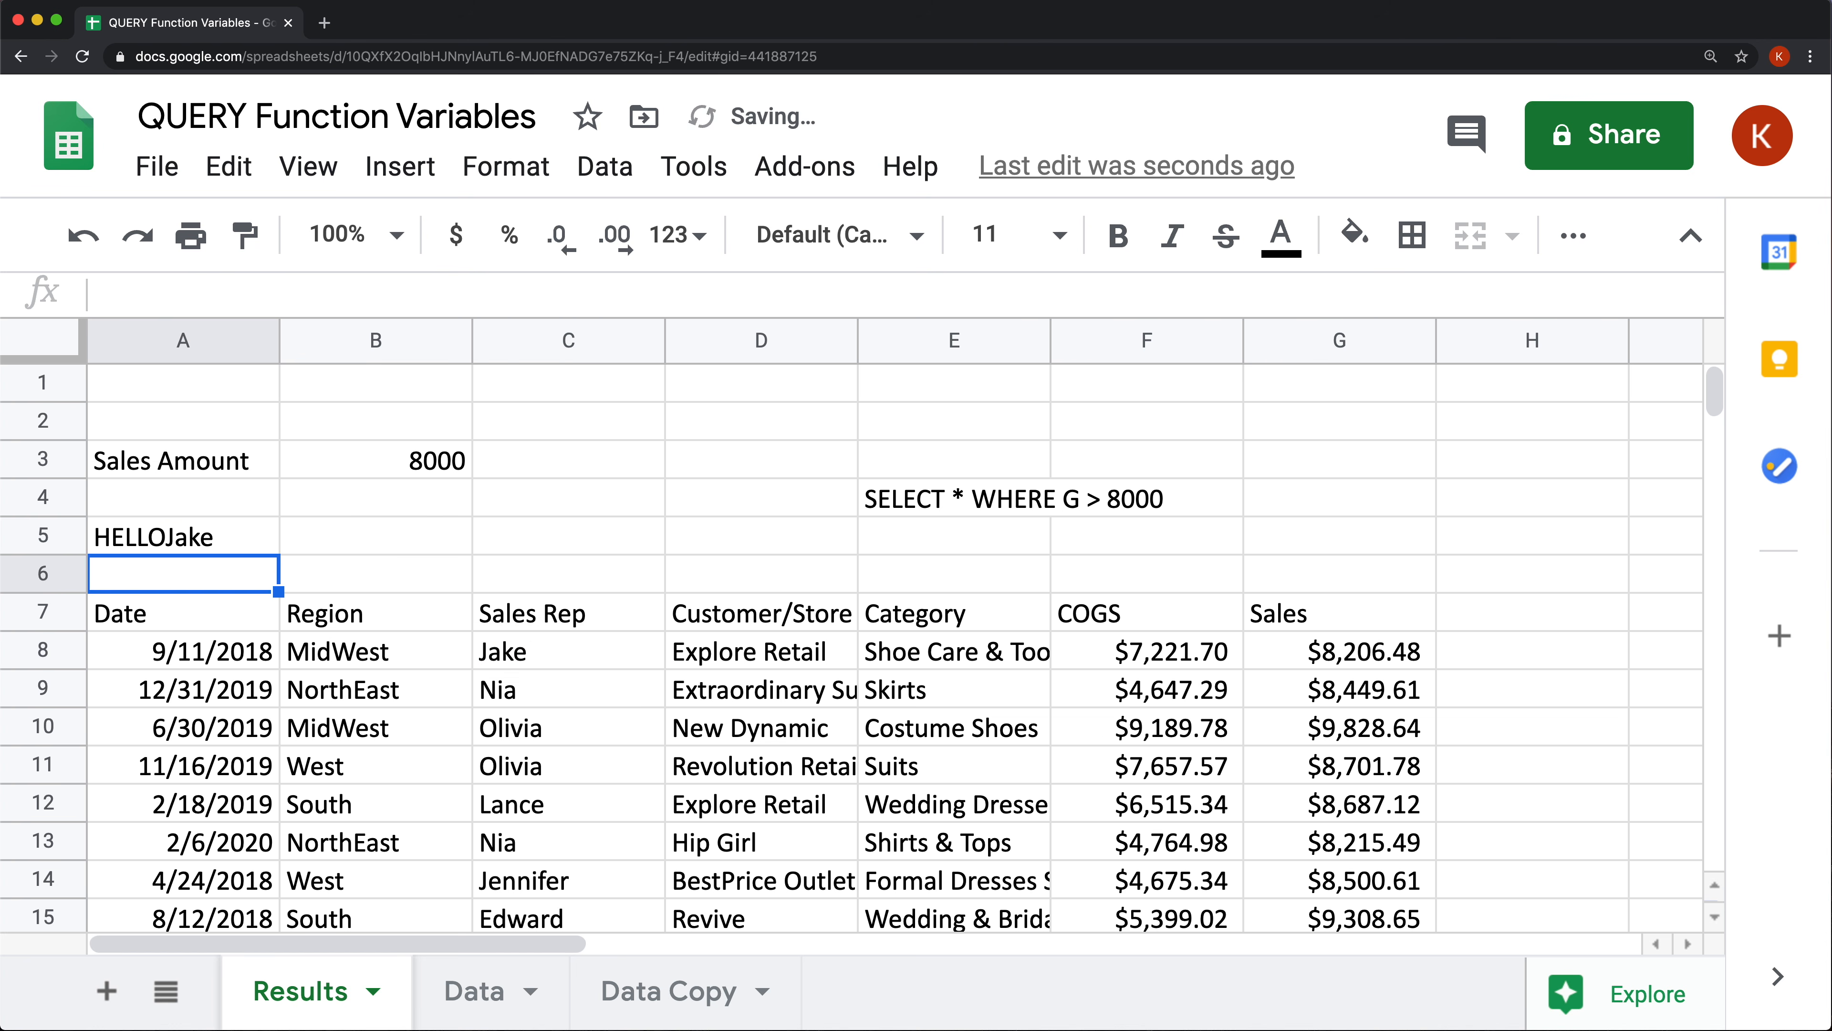
Add a space after HELLO inside the quotes of A5's formula, then check the referenced sales rep cell C8.
double_click(173, 542)
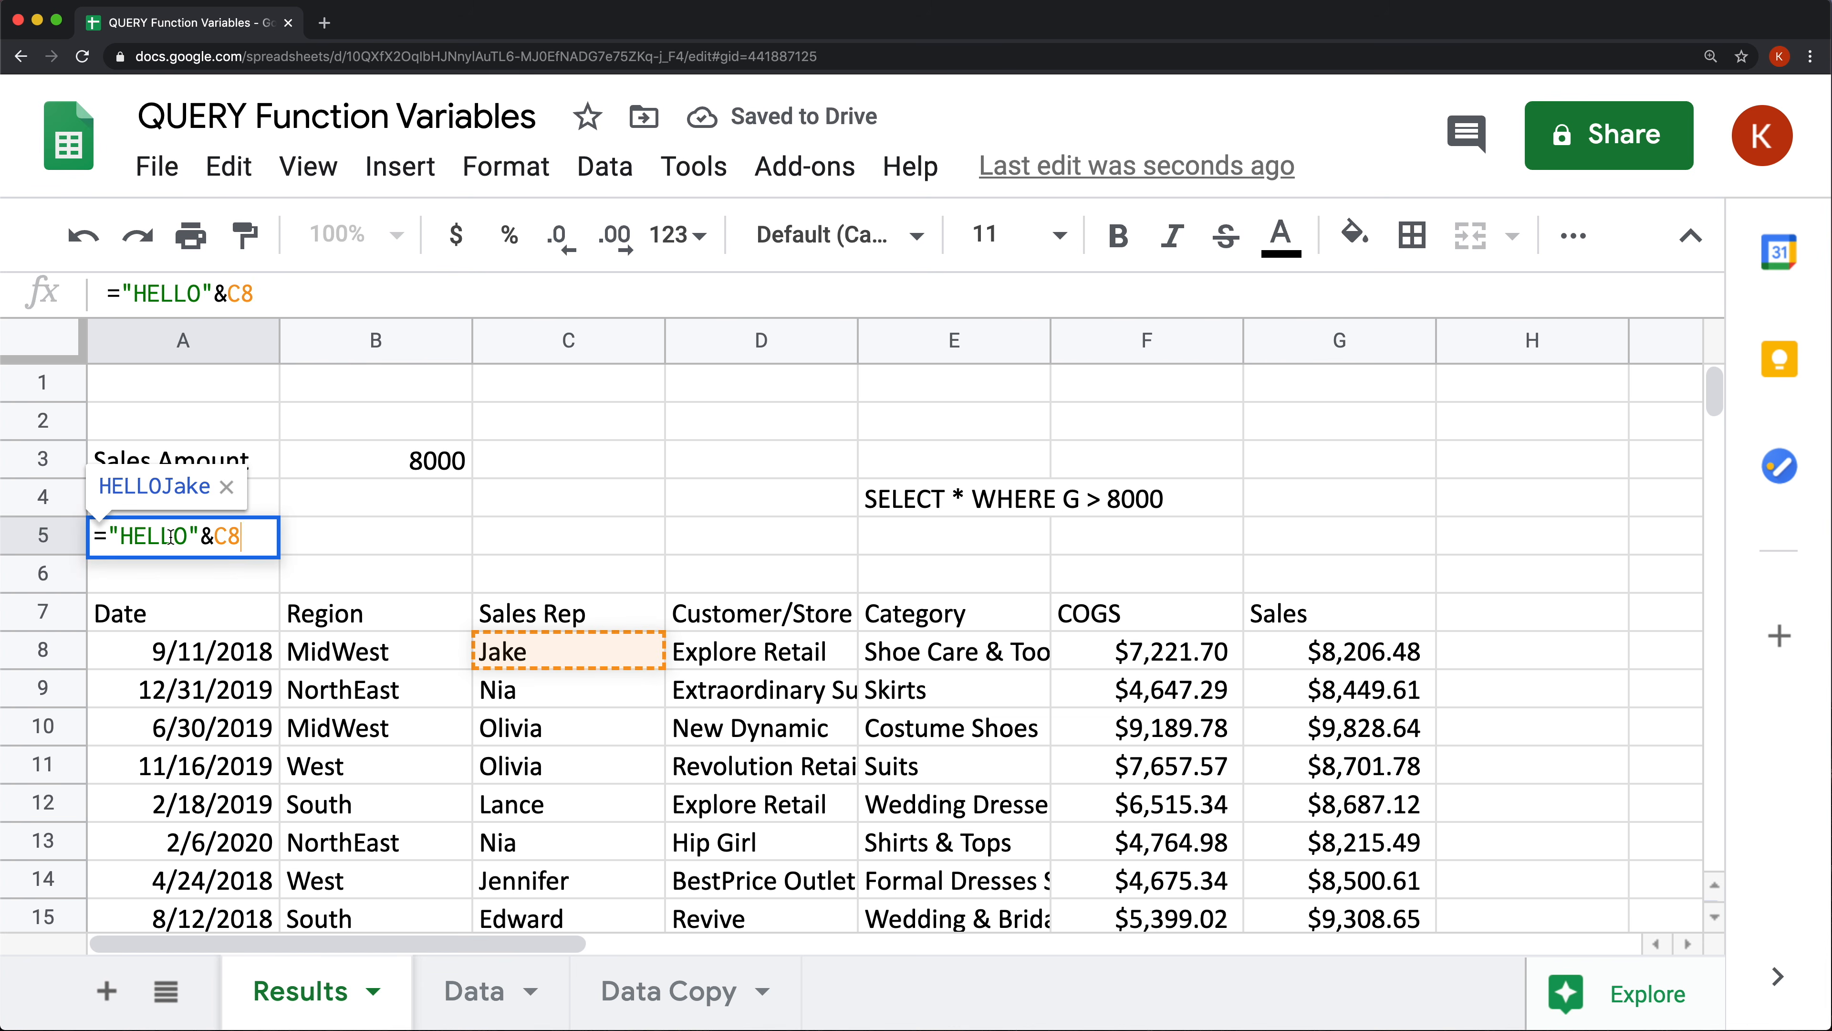
left_click(186, 534)
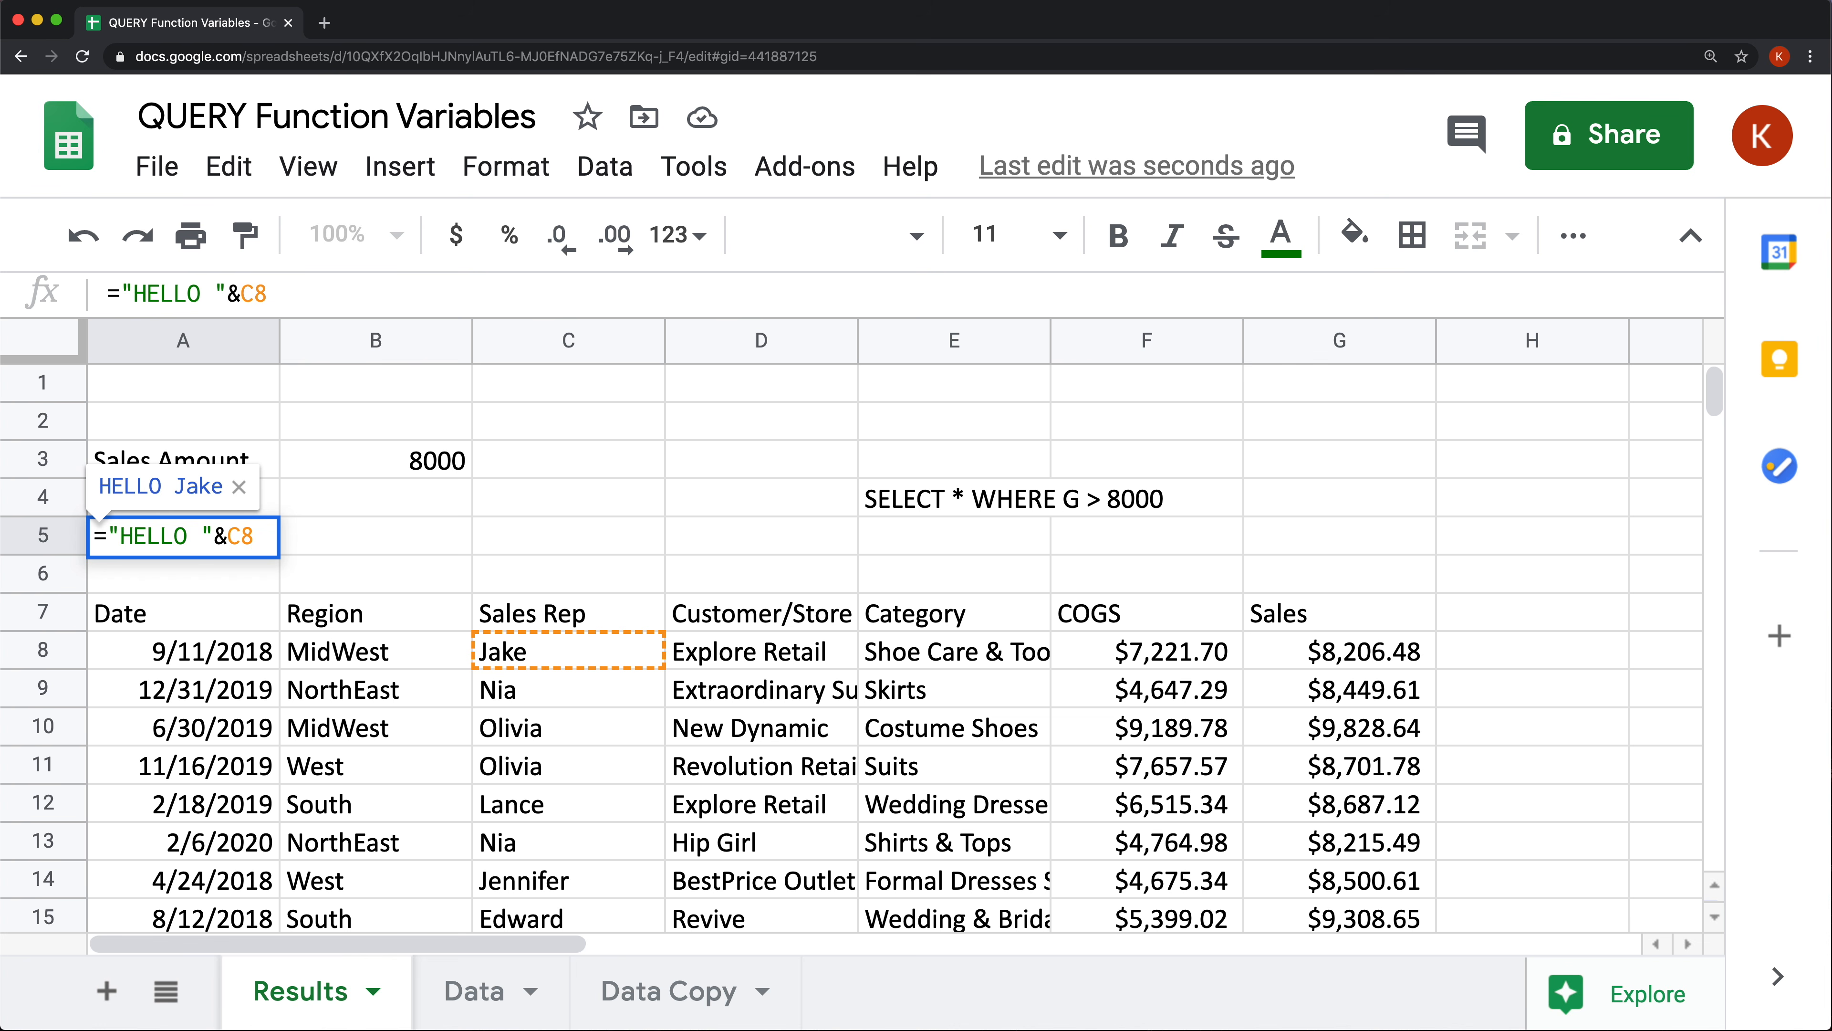
key("Return")
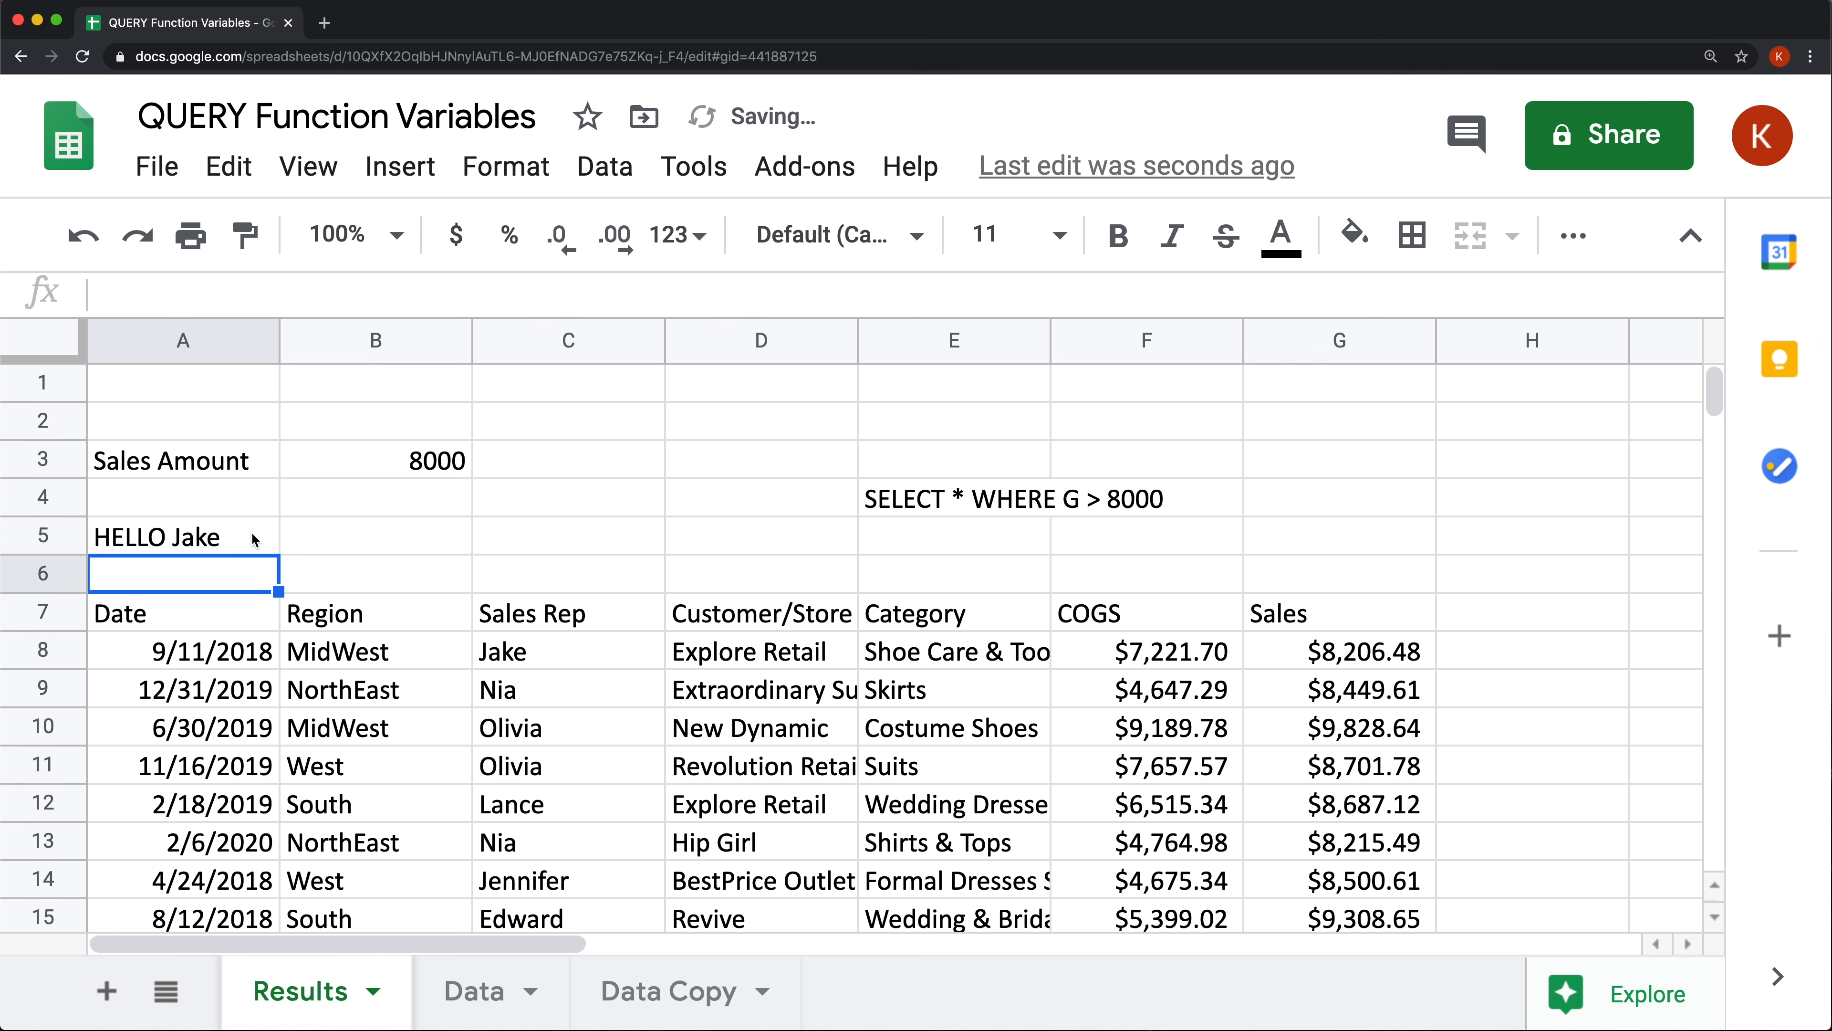
left_click(210, 531)
left_click(505, 658)
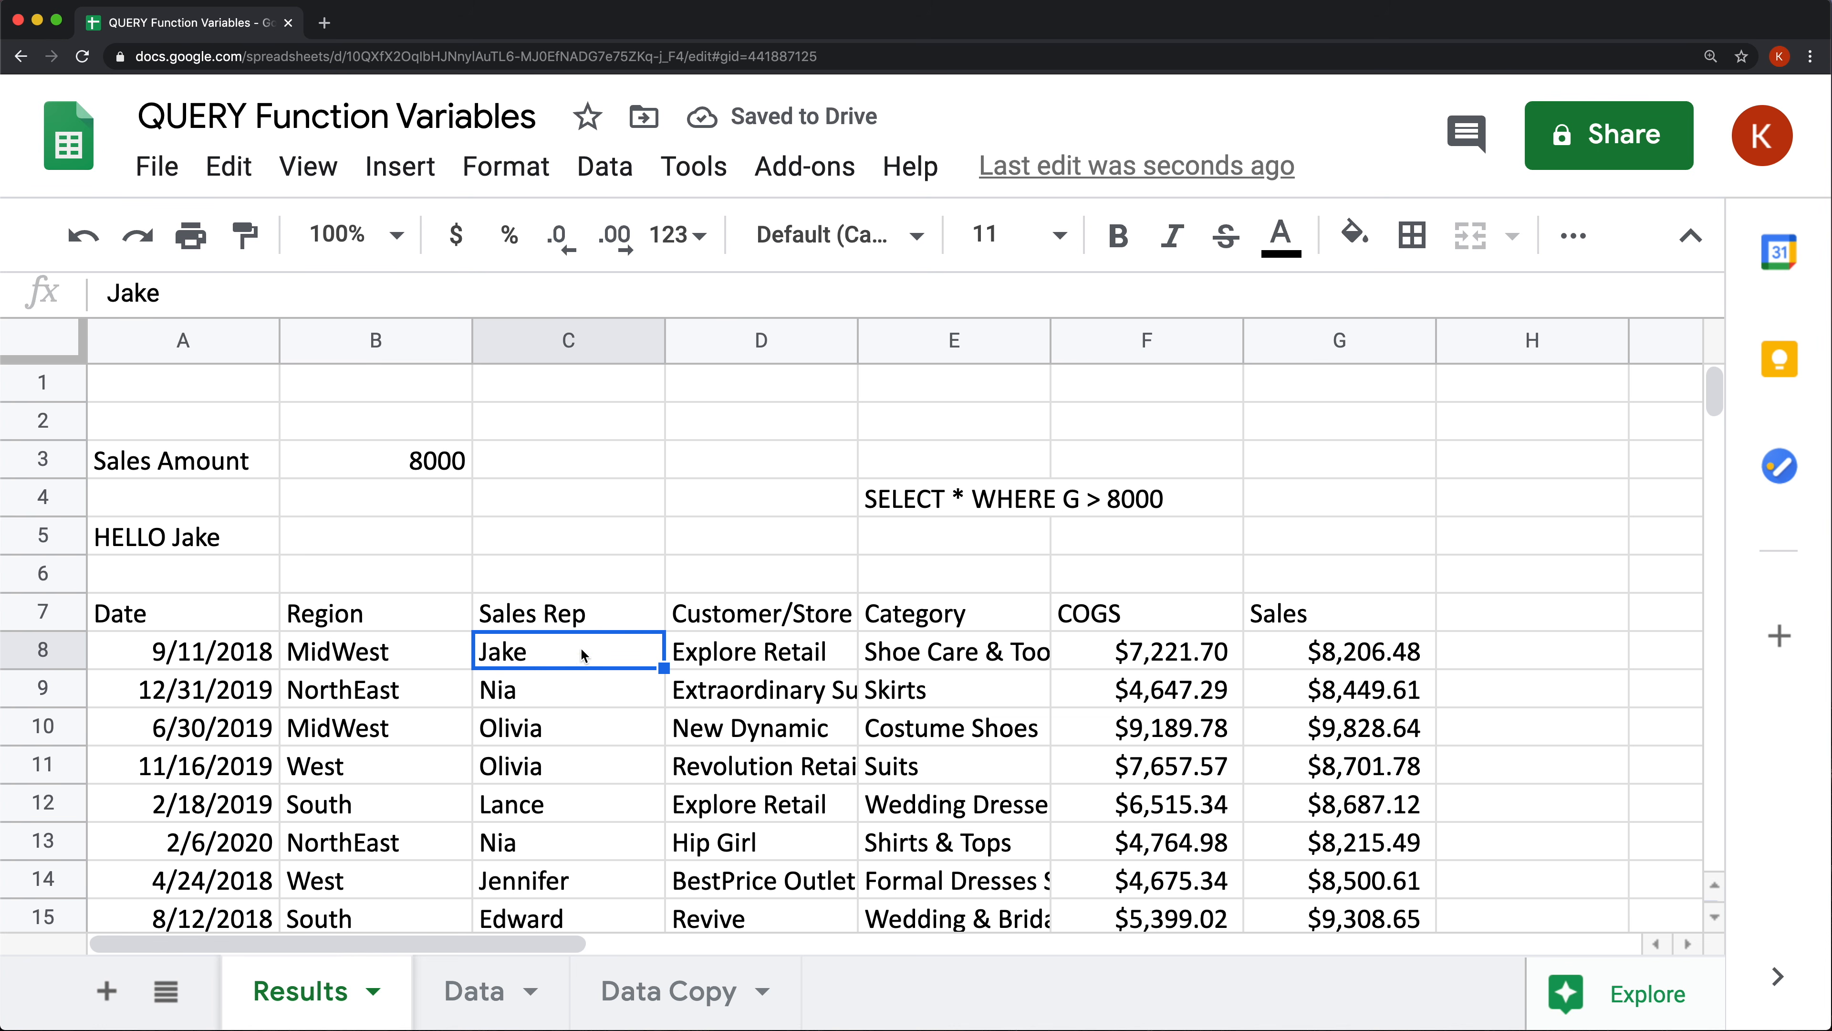
Extend A5's formula to ="HELLO "&C8&", Today is a great day".
left_click(160, 540)
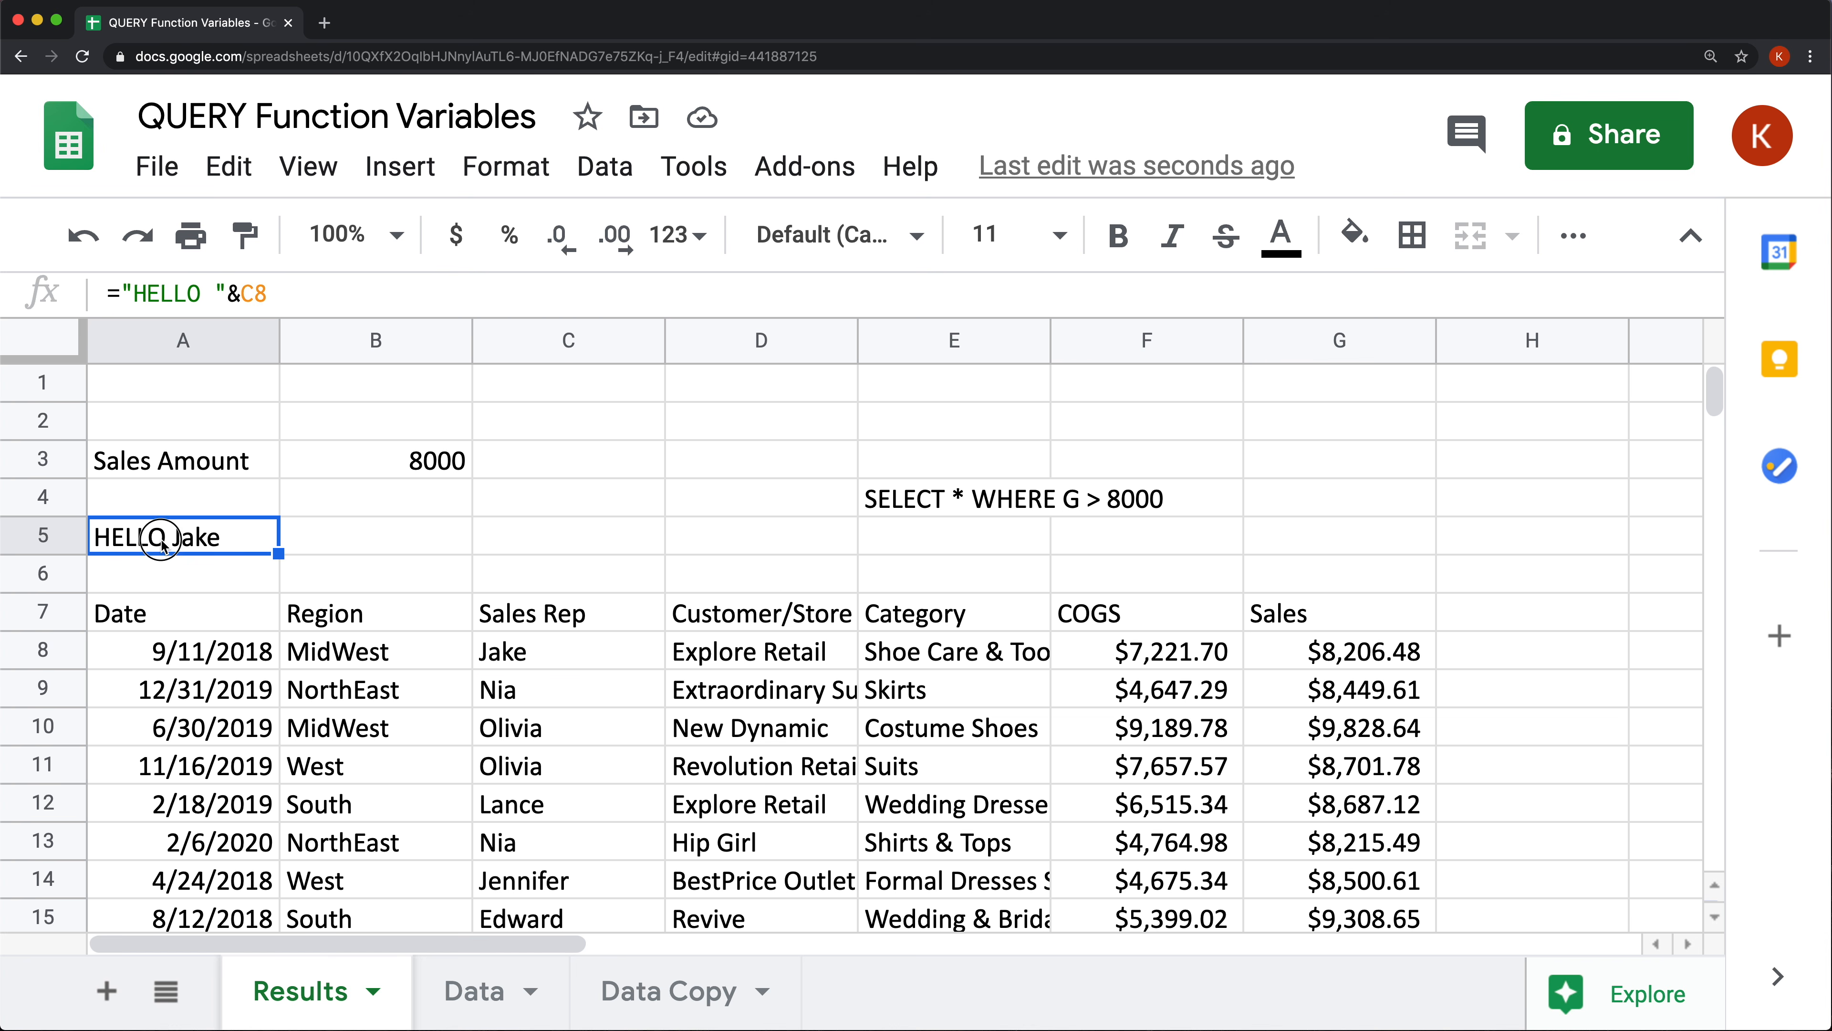
double_click(162, 539)
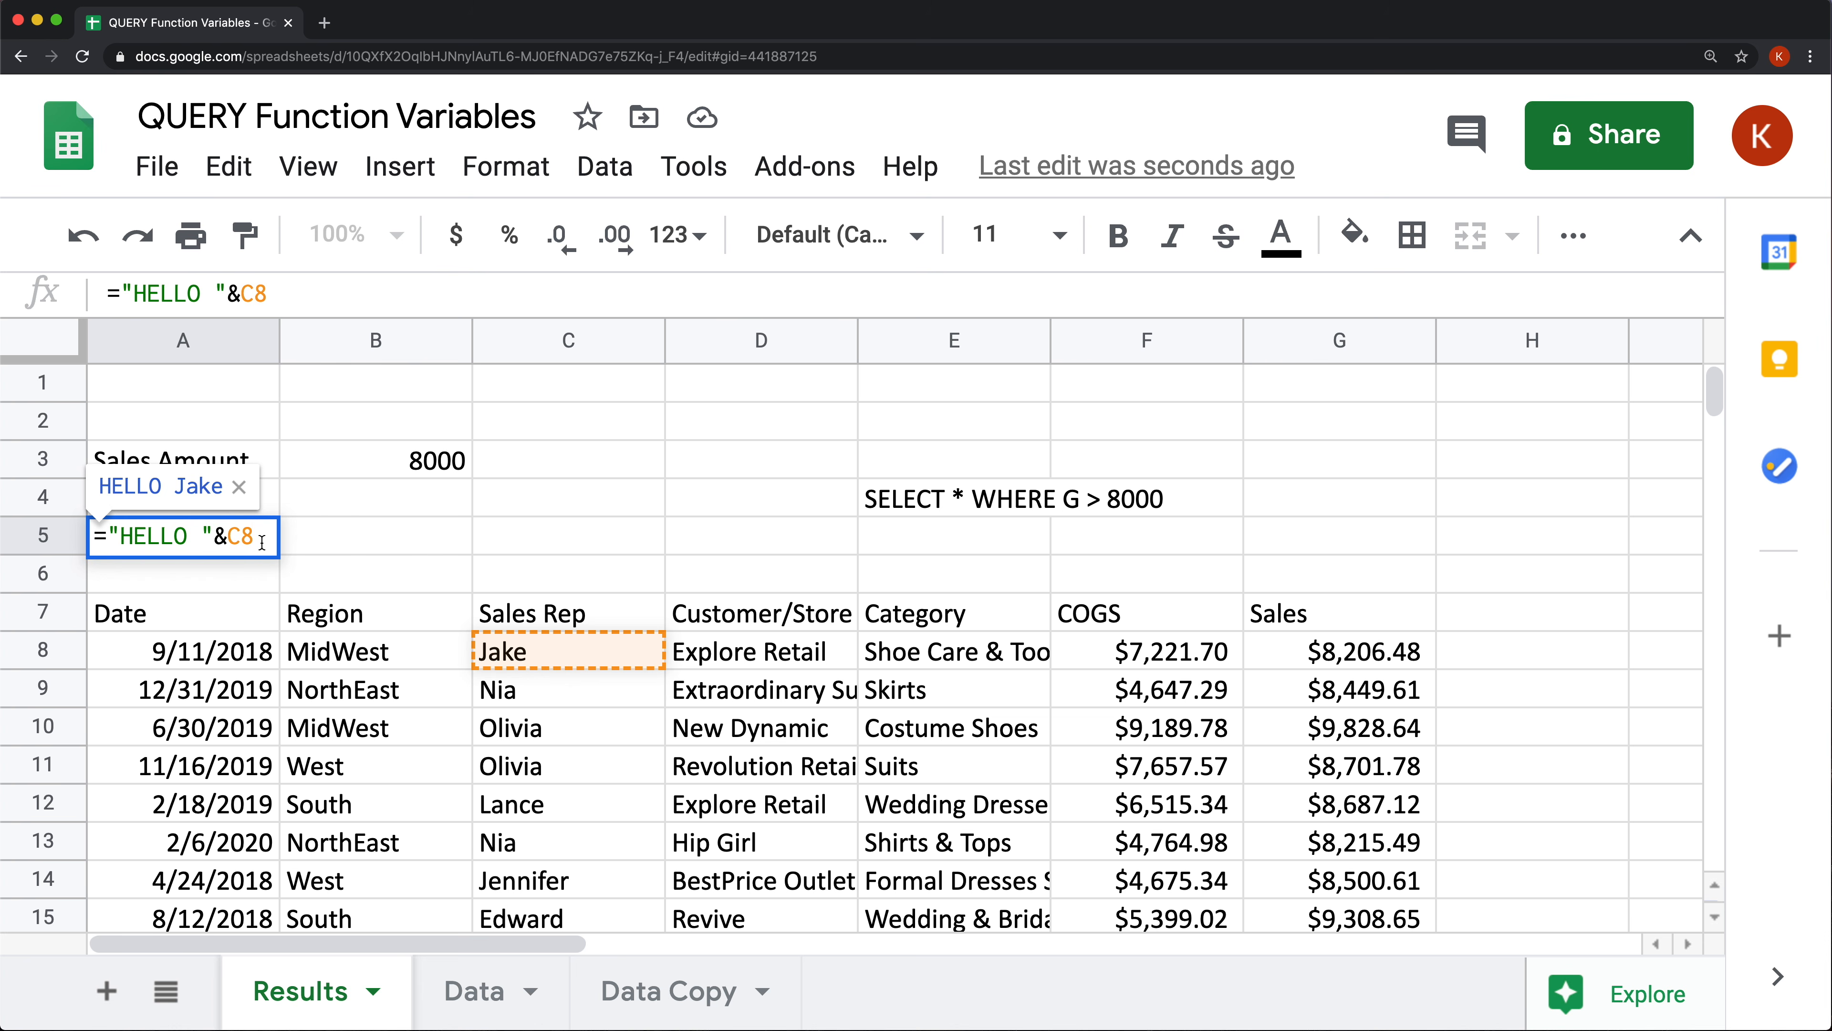
type("&")
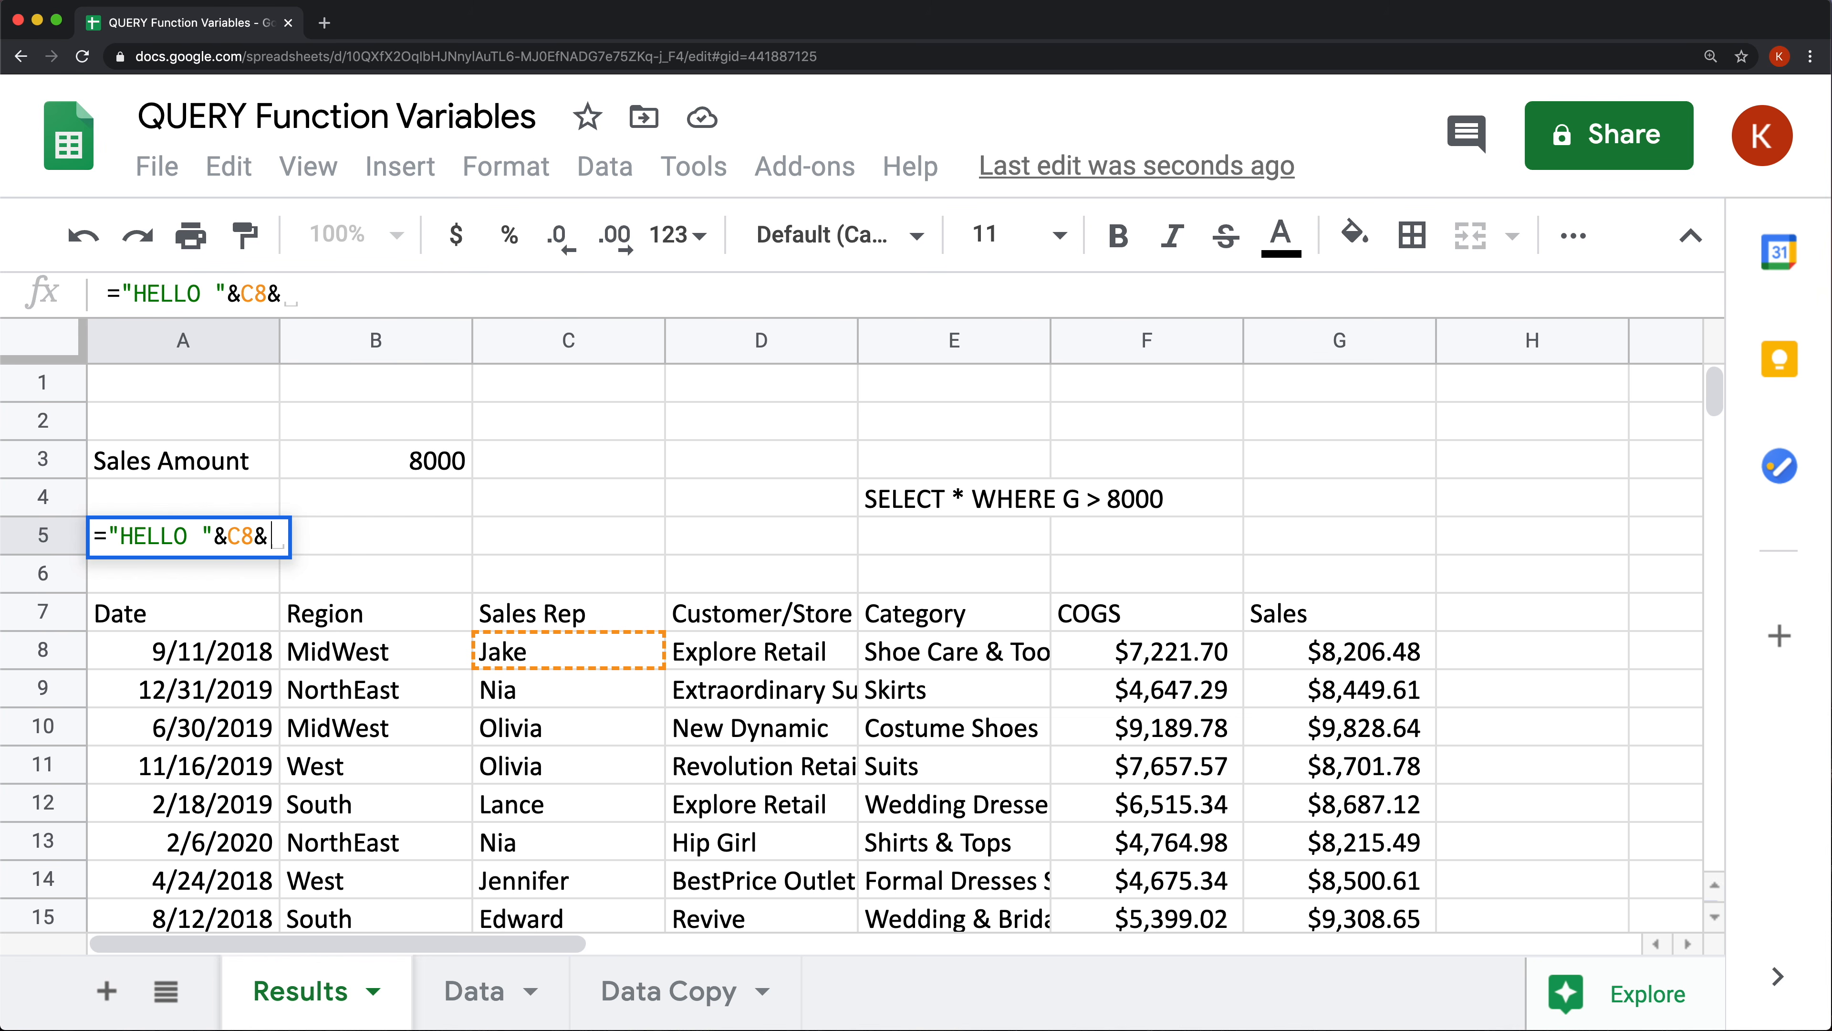
type("\"&C8&\"")
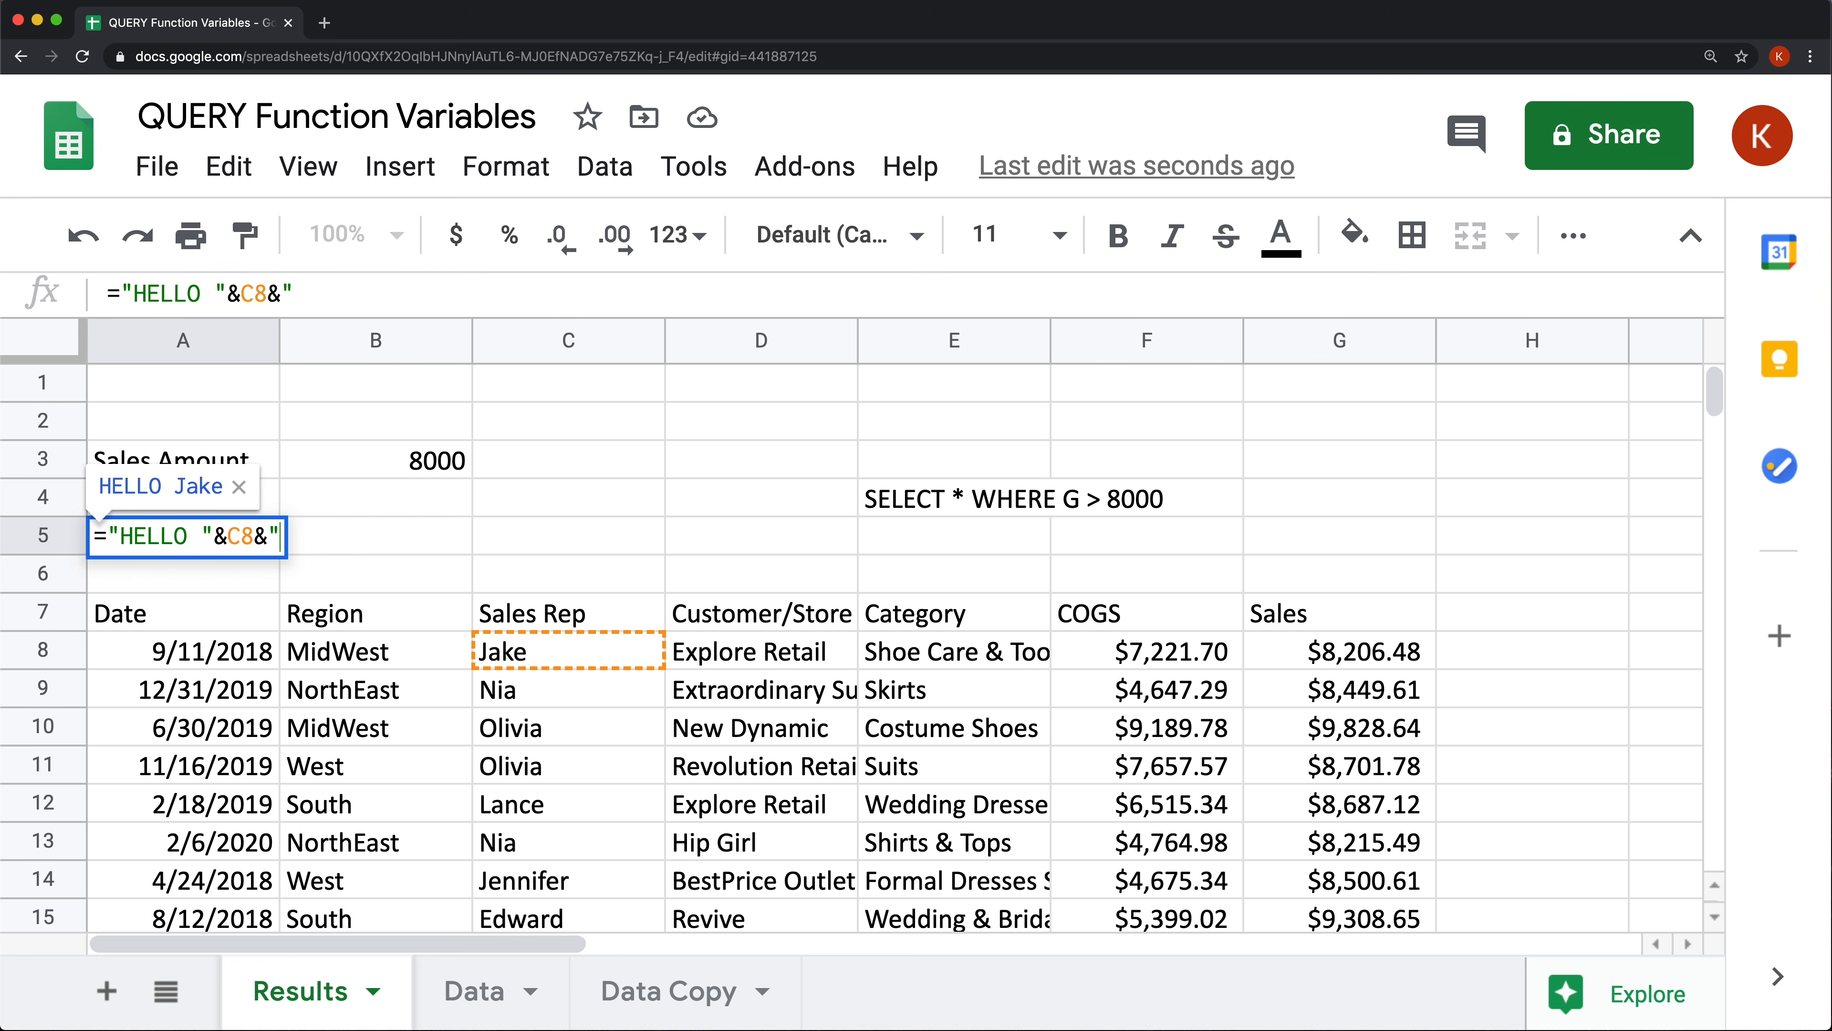
type(", ")
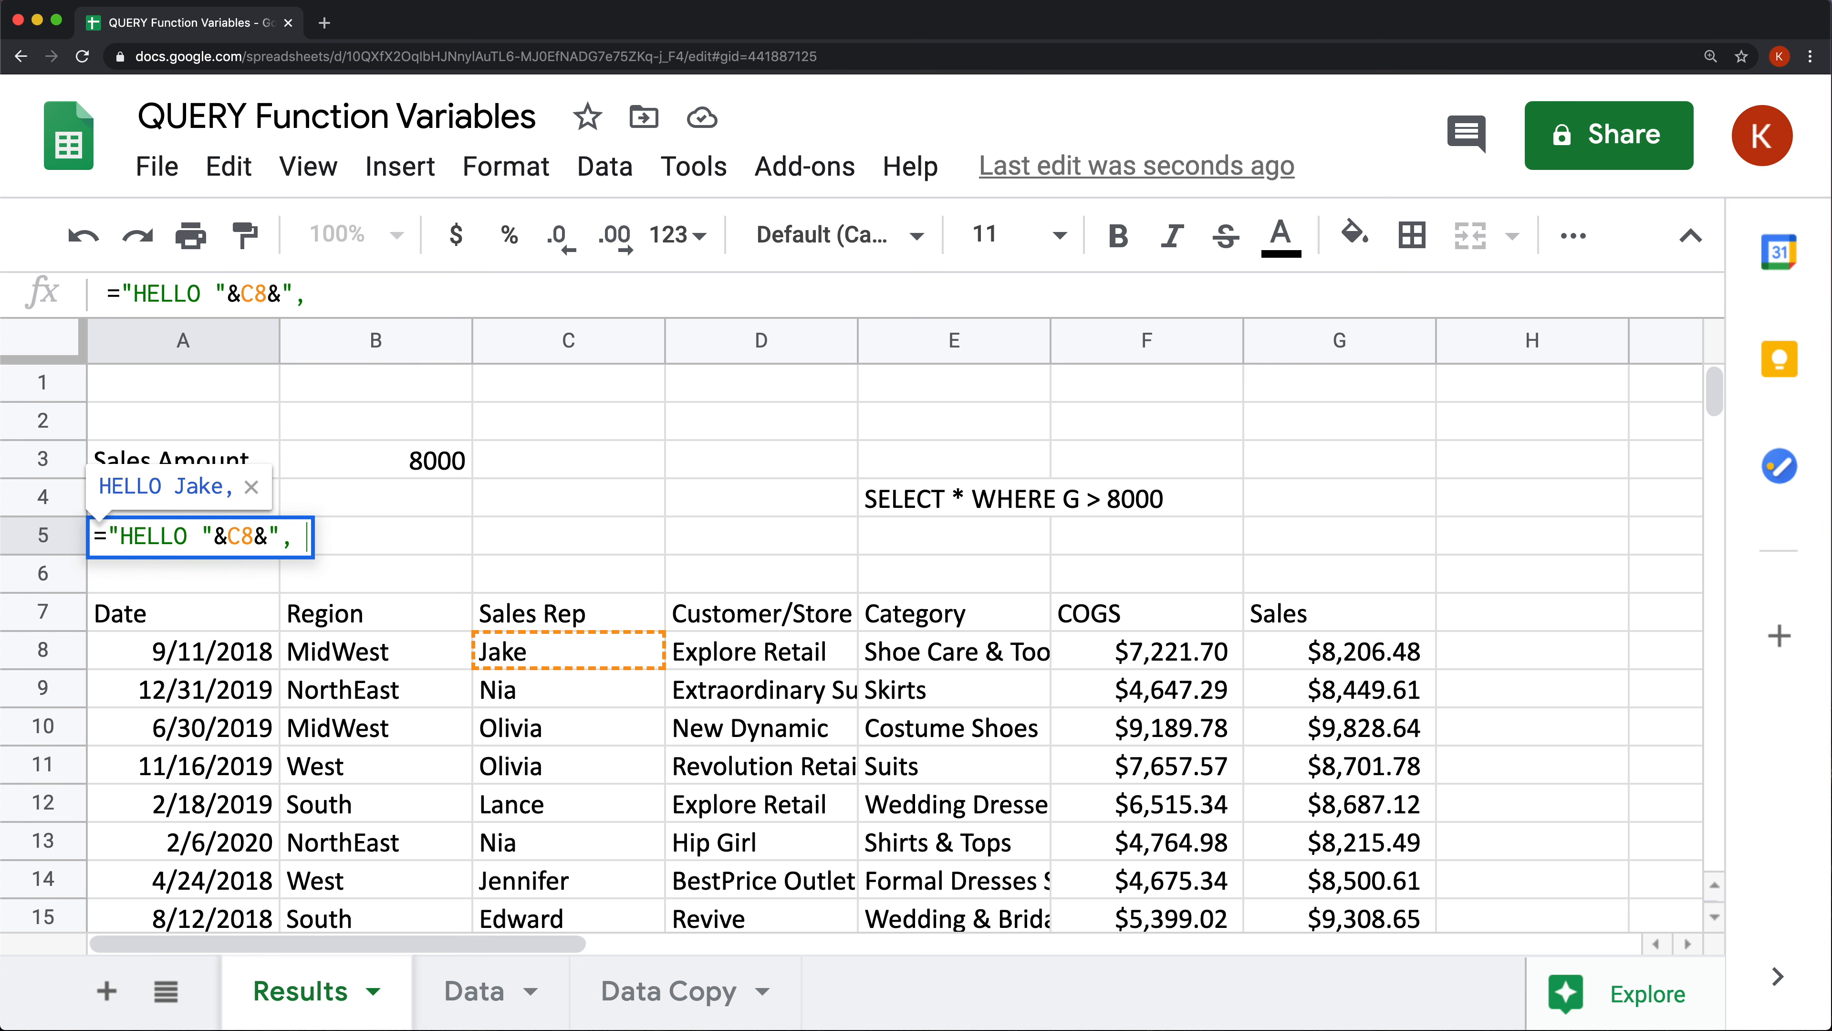
type("Today is a grea")
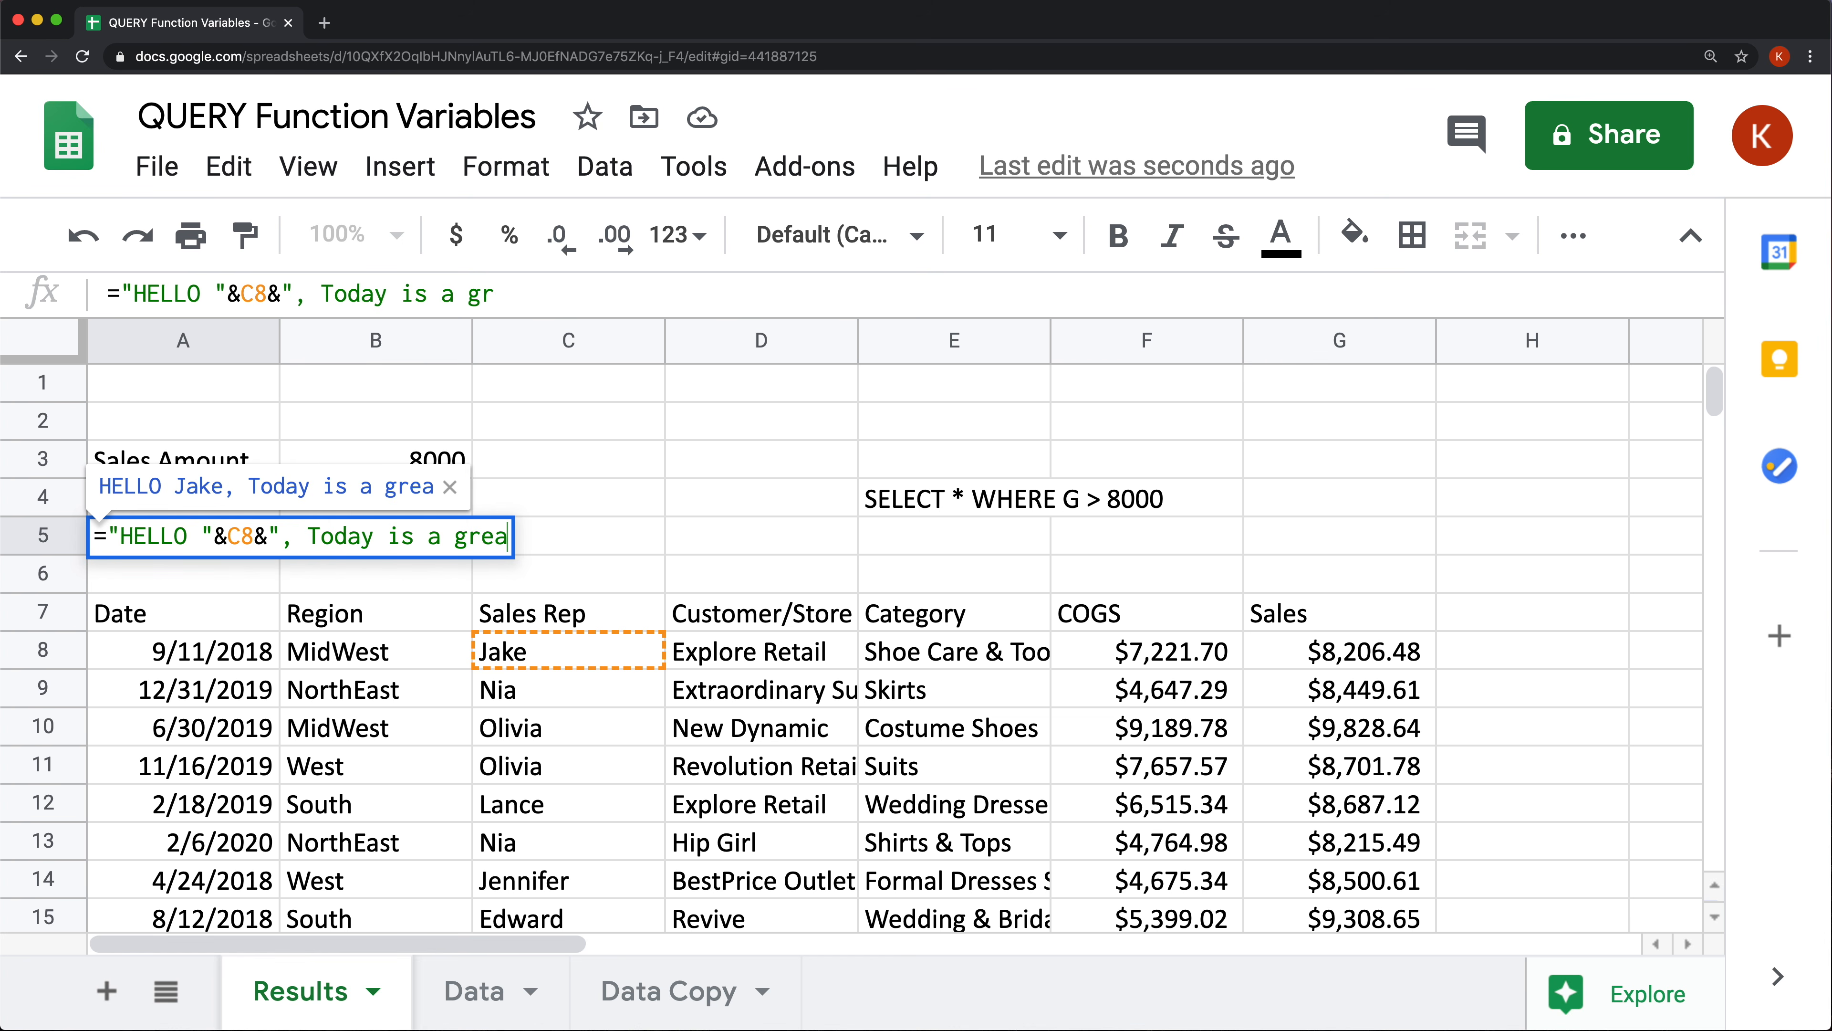
type("t day\"")
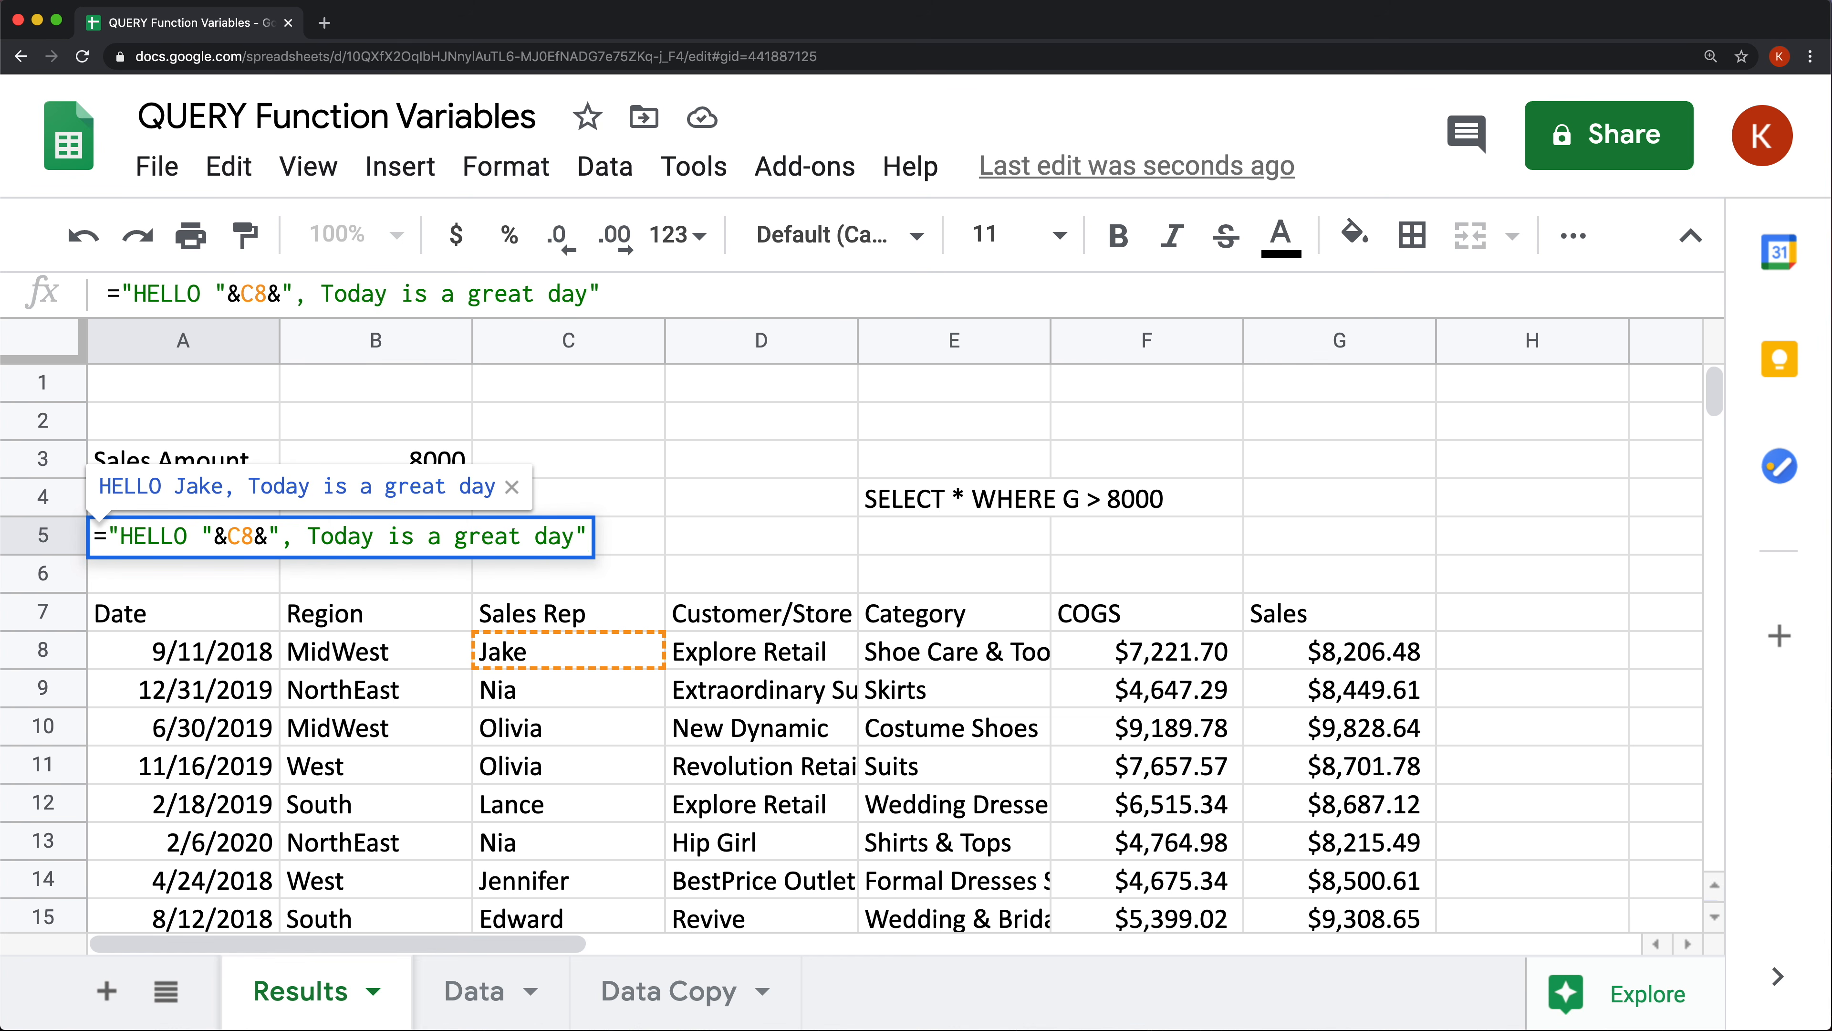
key("Return")
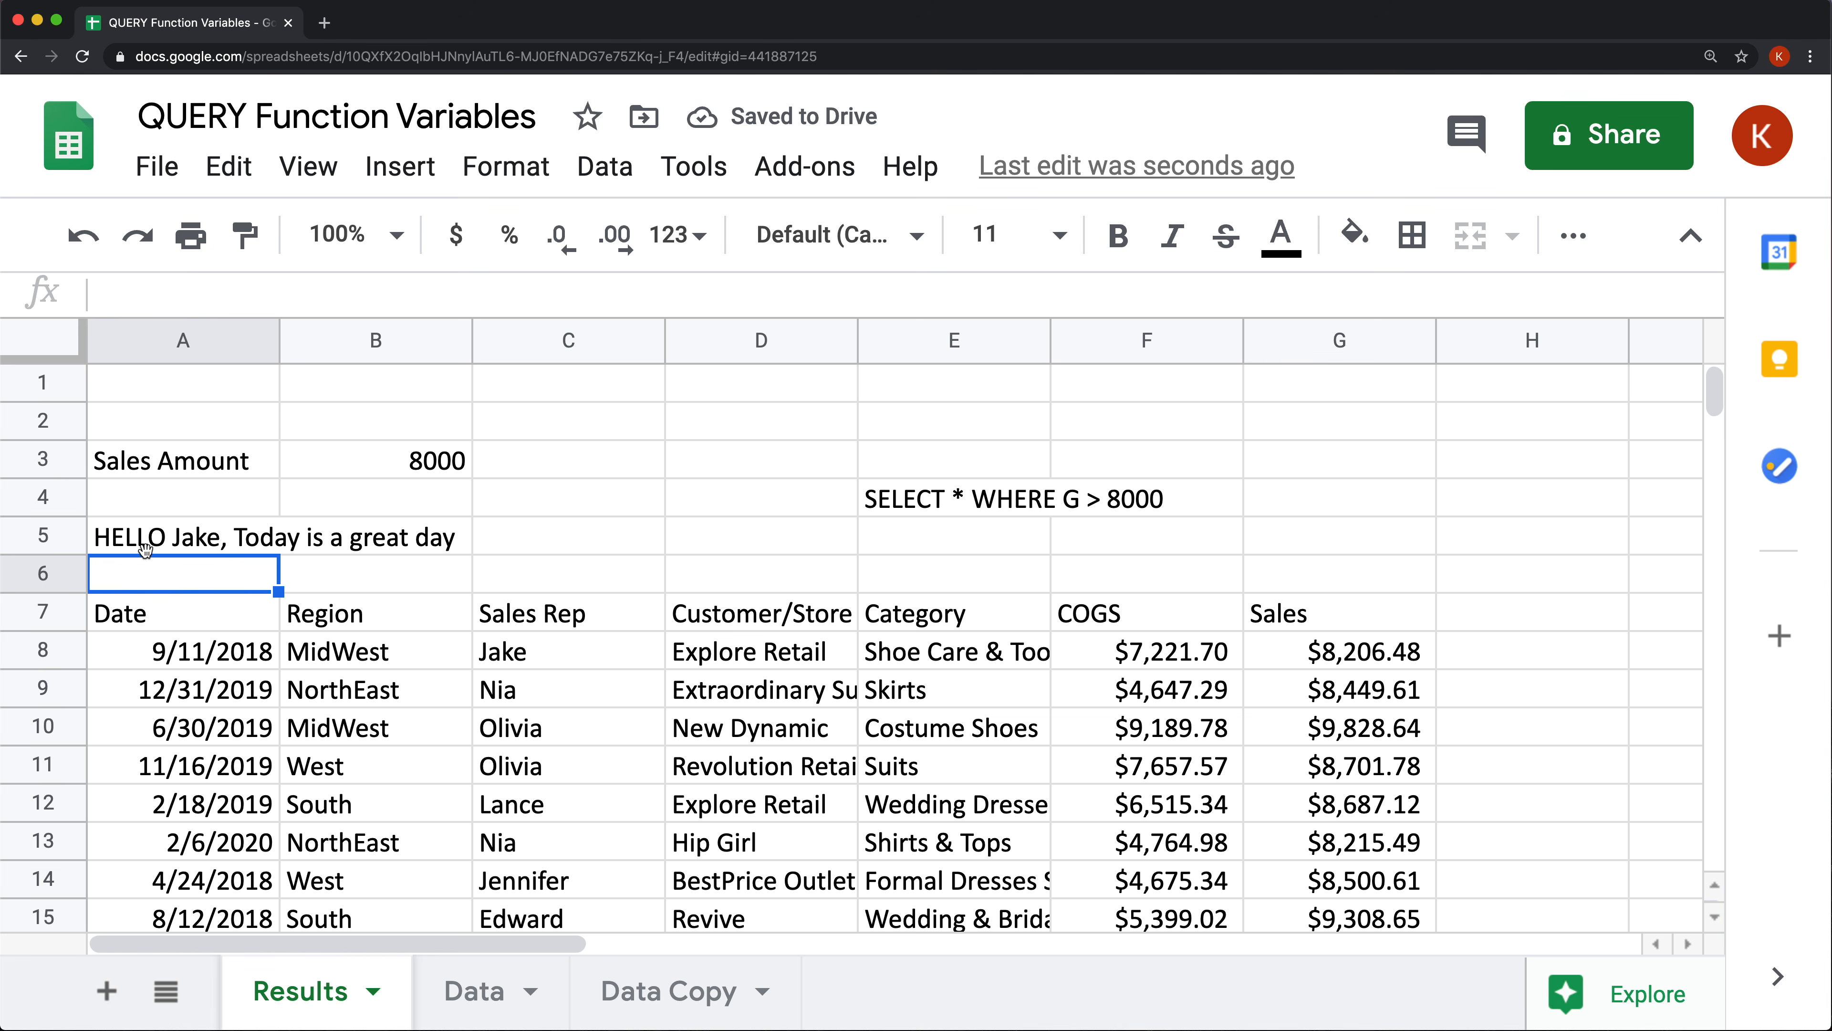
Examine the quoted text parts around the C8 reference in A5's formula and the Sales Amount value in B3.
left_click(211, 542)
double_click(208, 538)
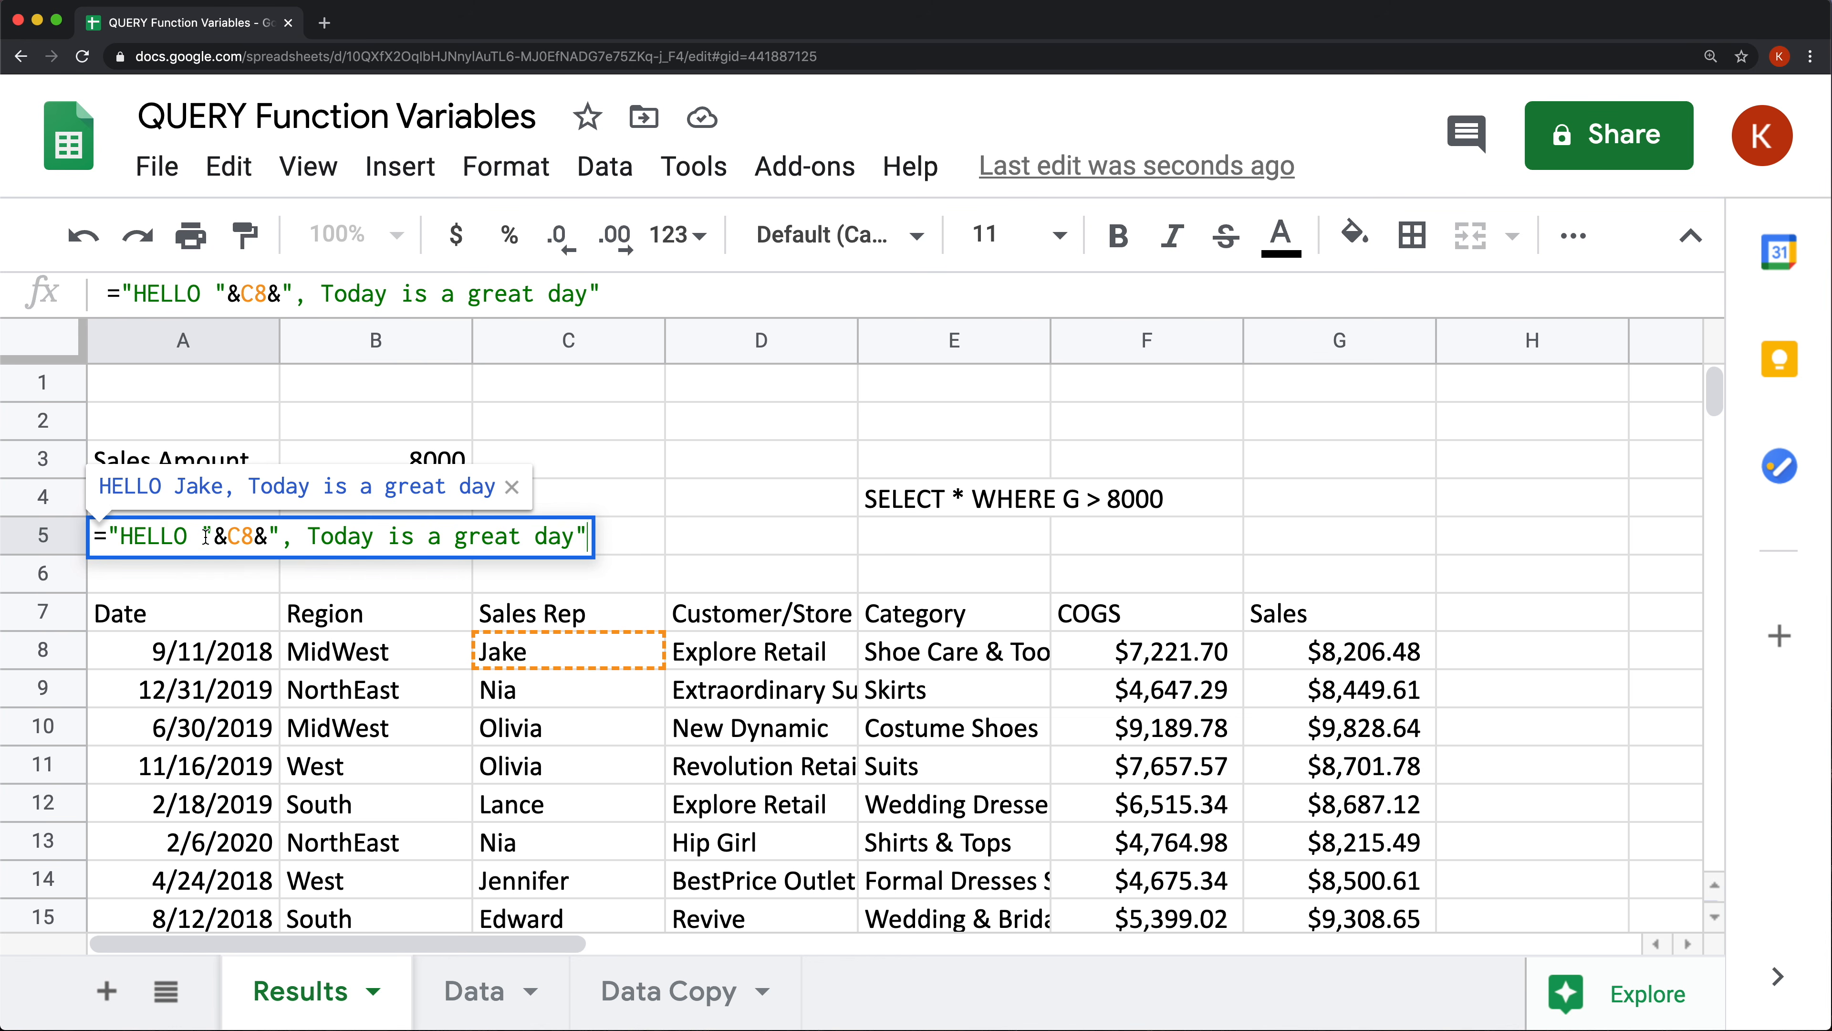
left_click_drag(213, 537, 134, 538)
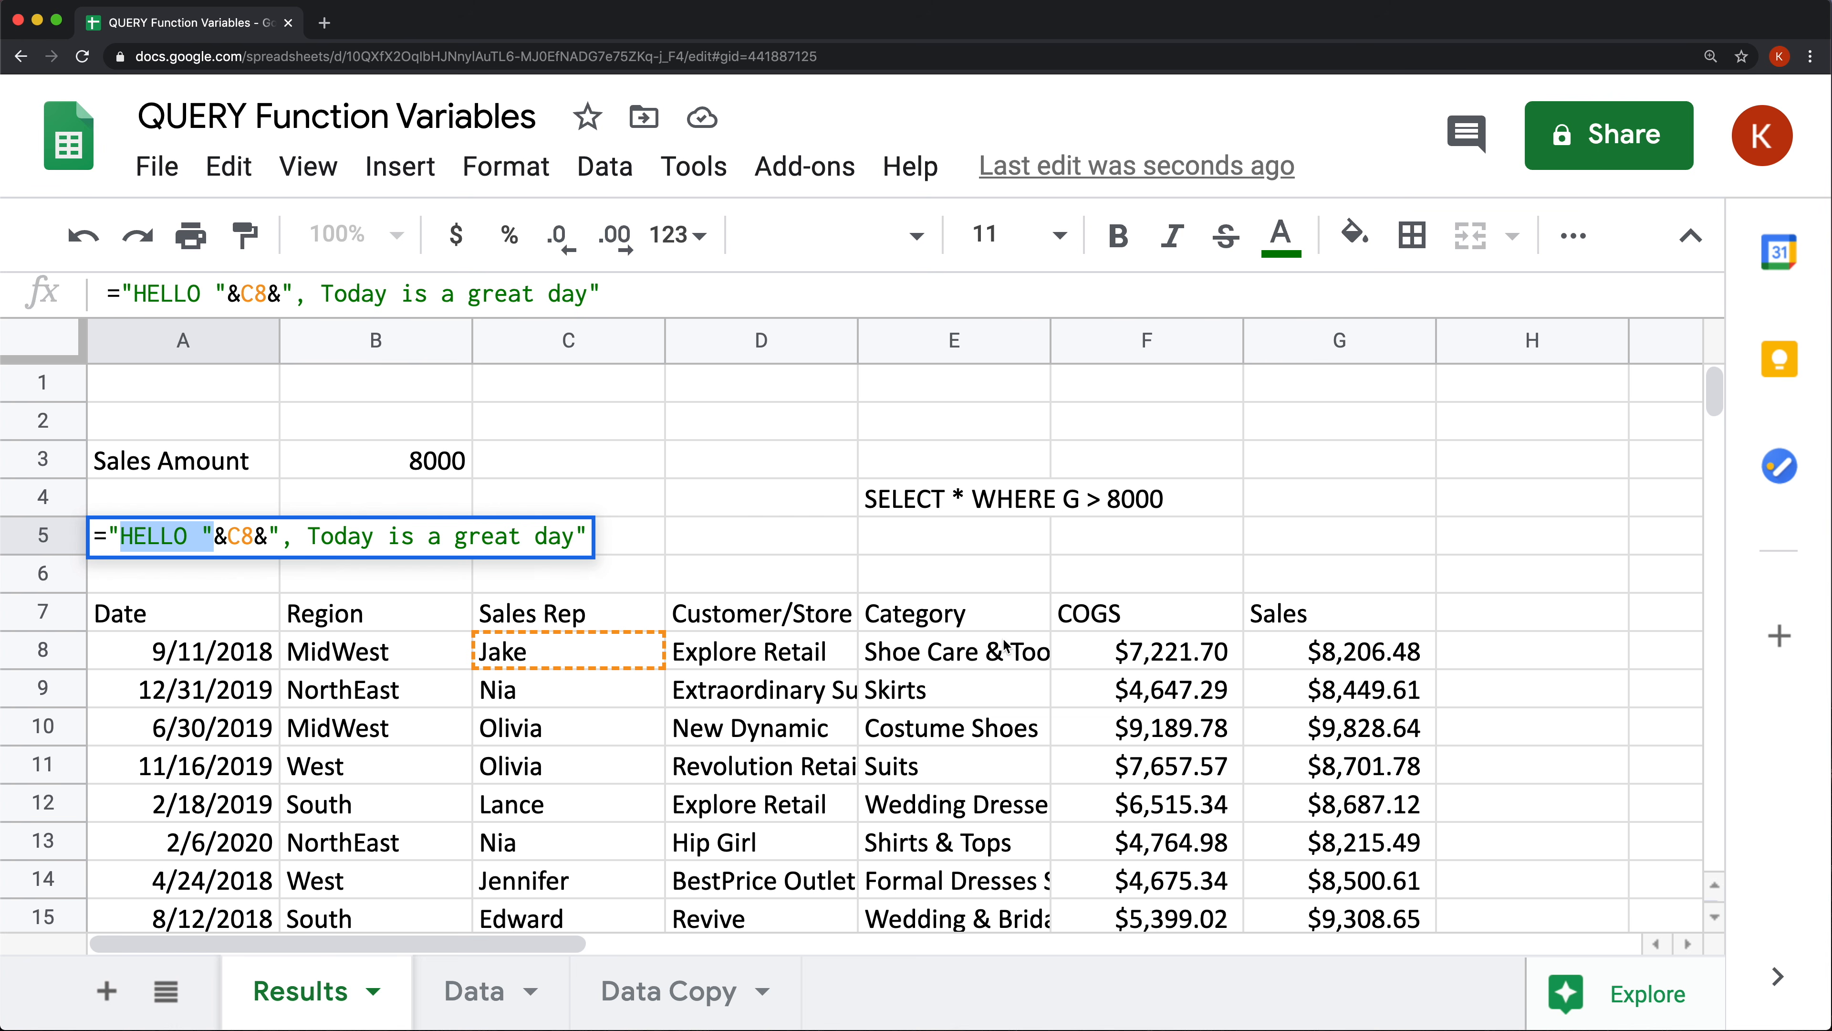
left_click_drag(277, 534, 581, 563)
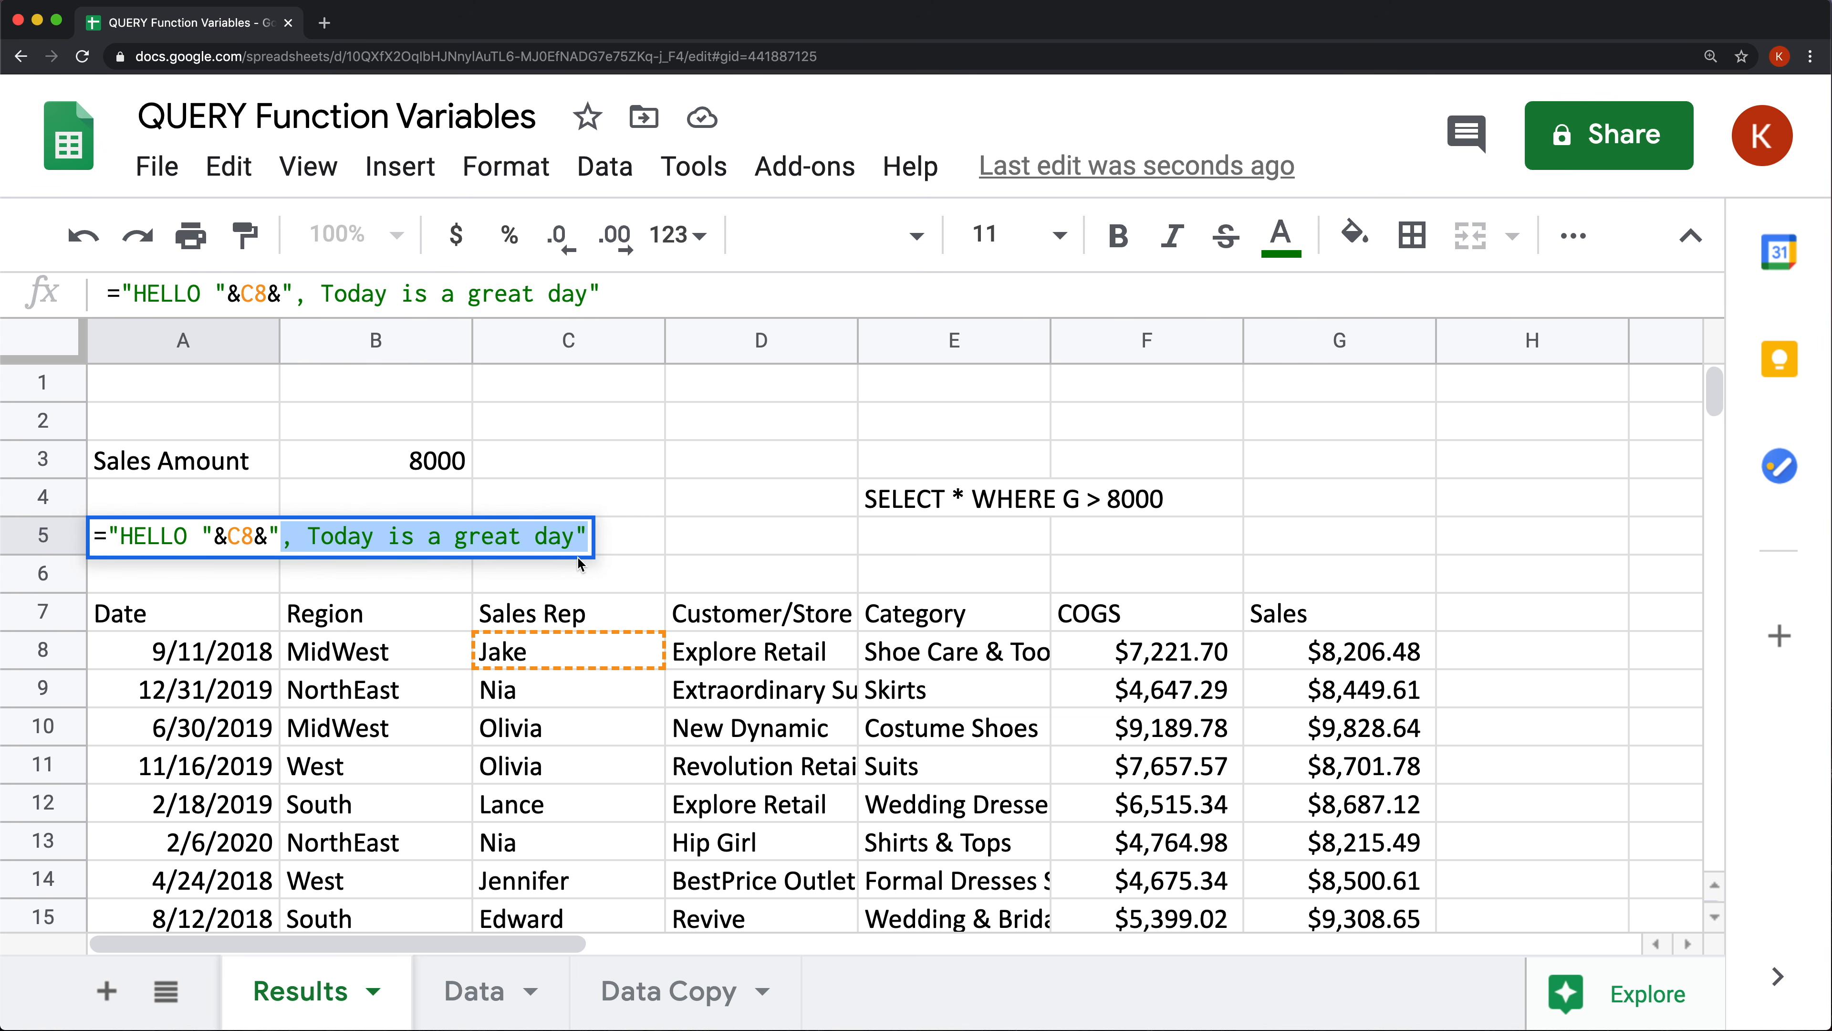
key("Escape")
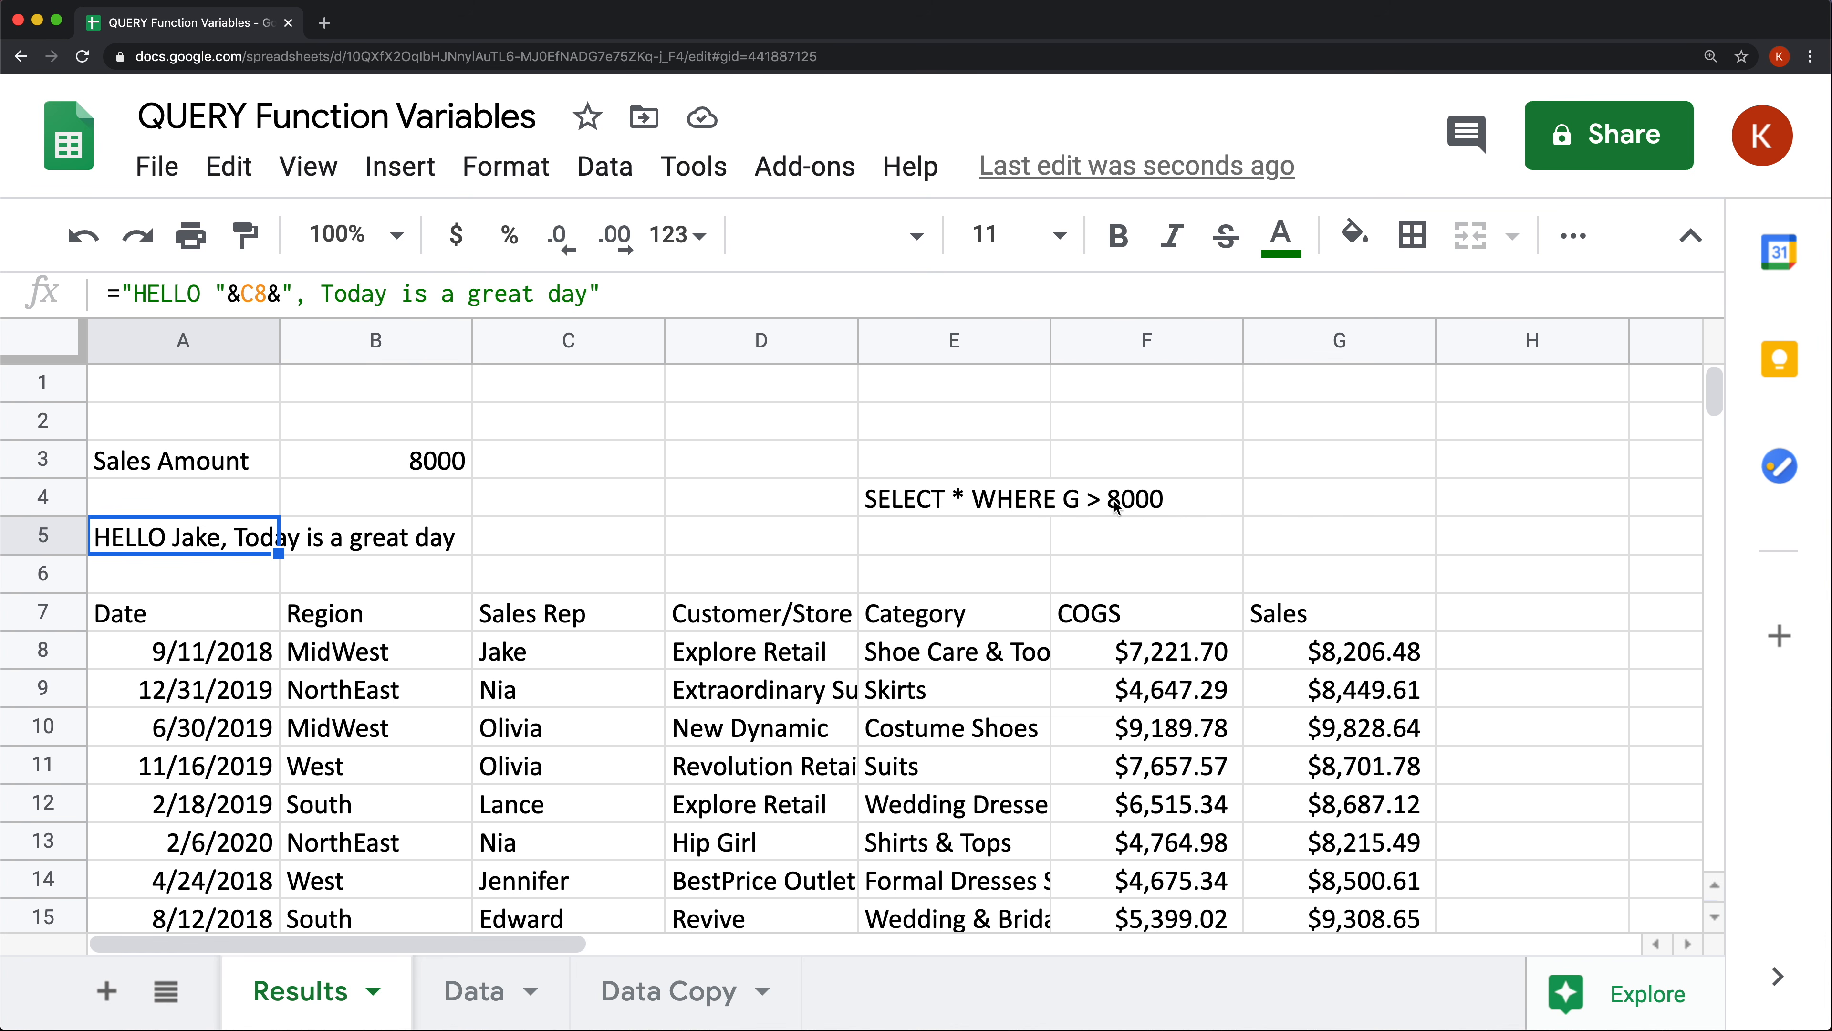
left_click(385, 458)
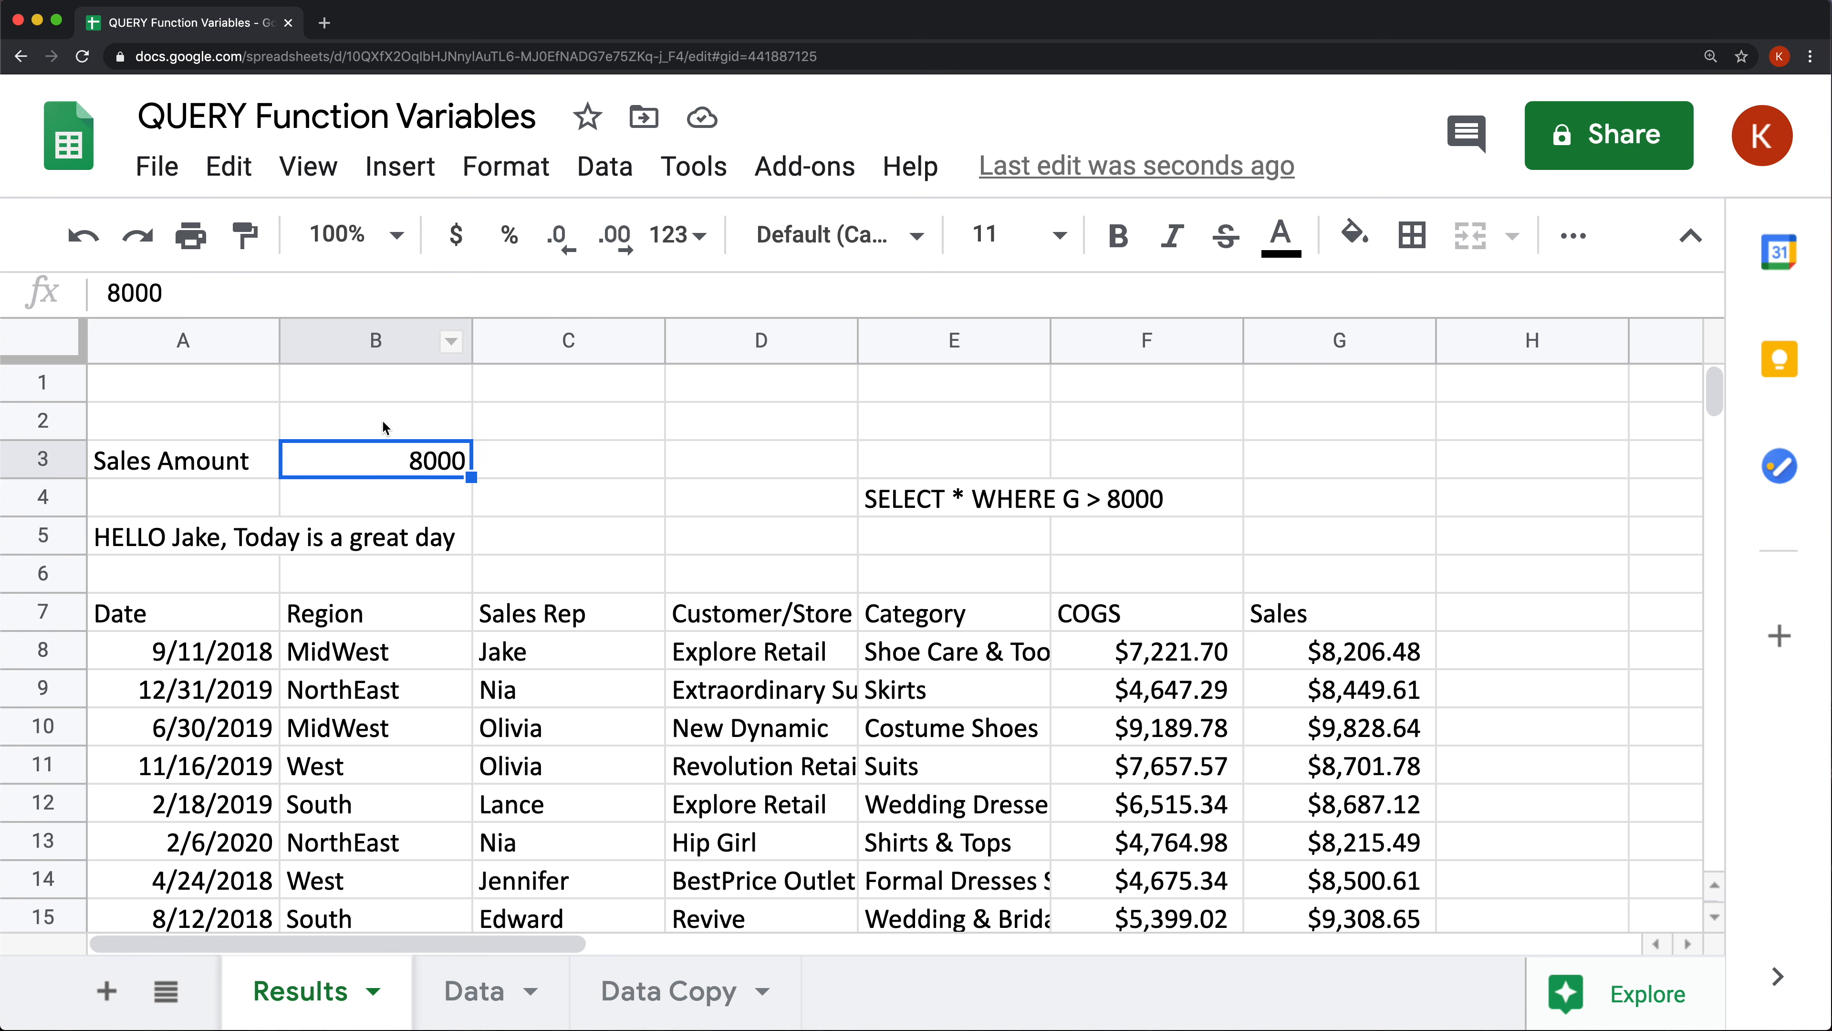
Replace A5's formula with ="SELECT * WHERE G > "&B3 so the query text references the Sales Amount cell.
left_click(148, 547)
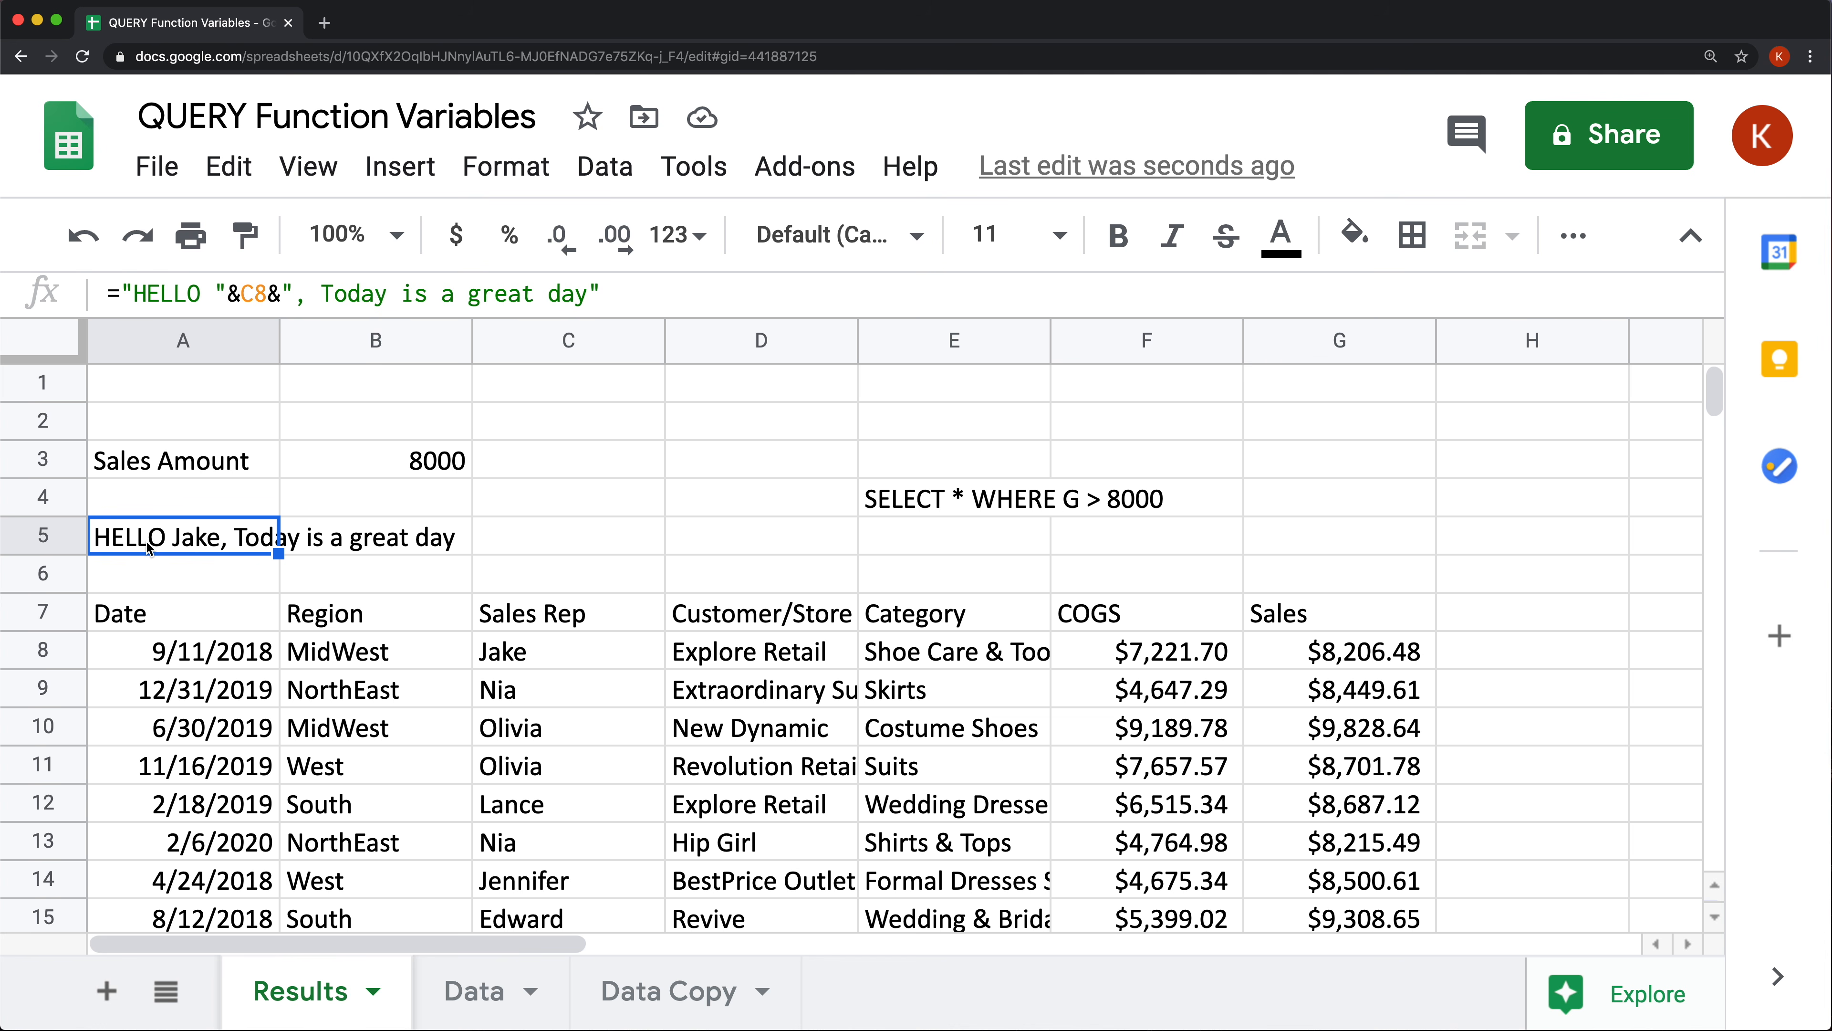
type("=")
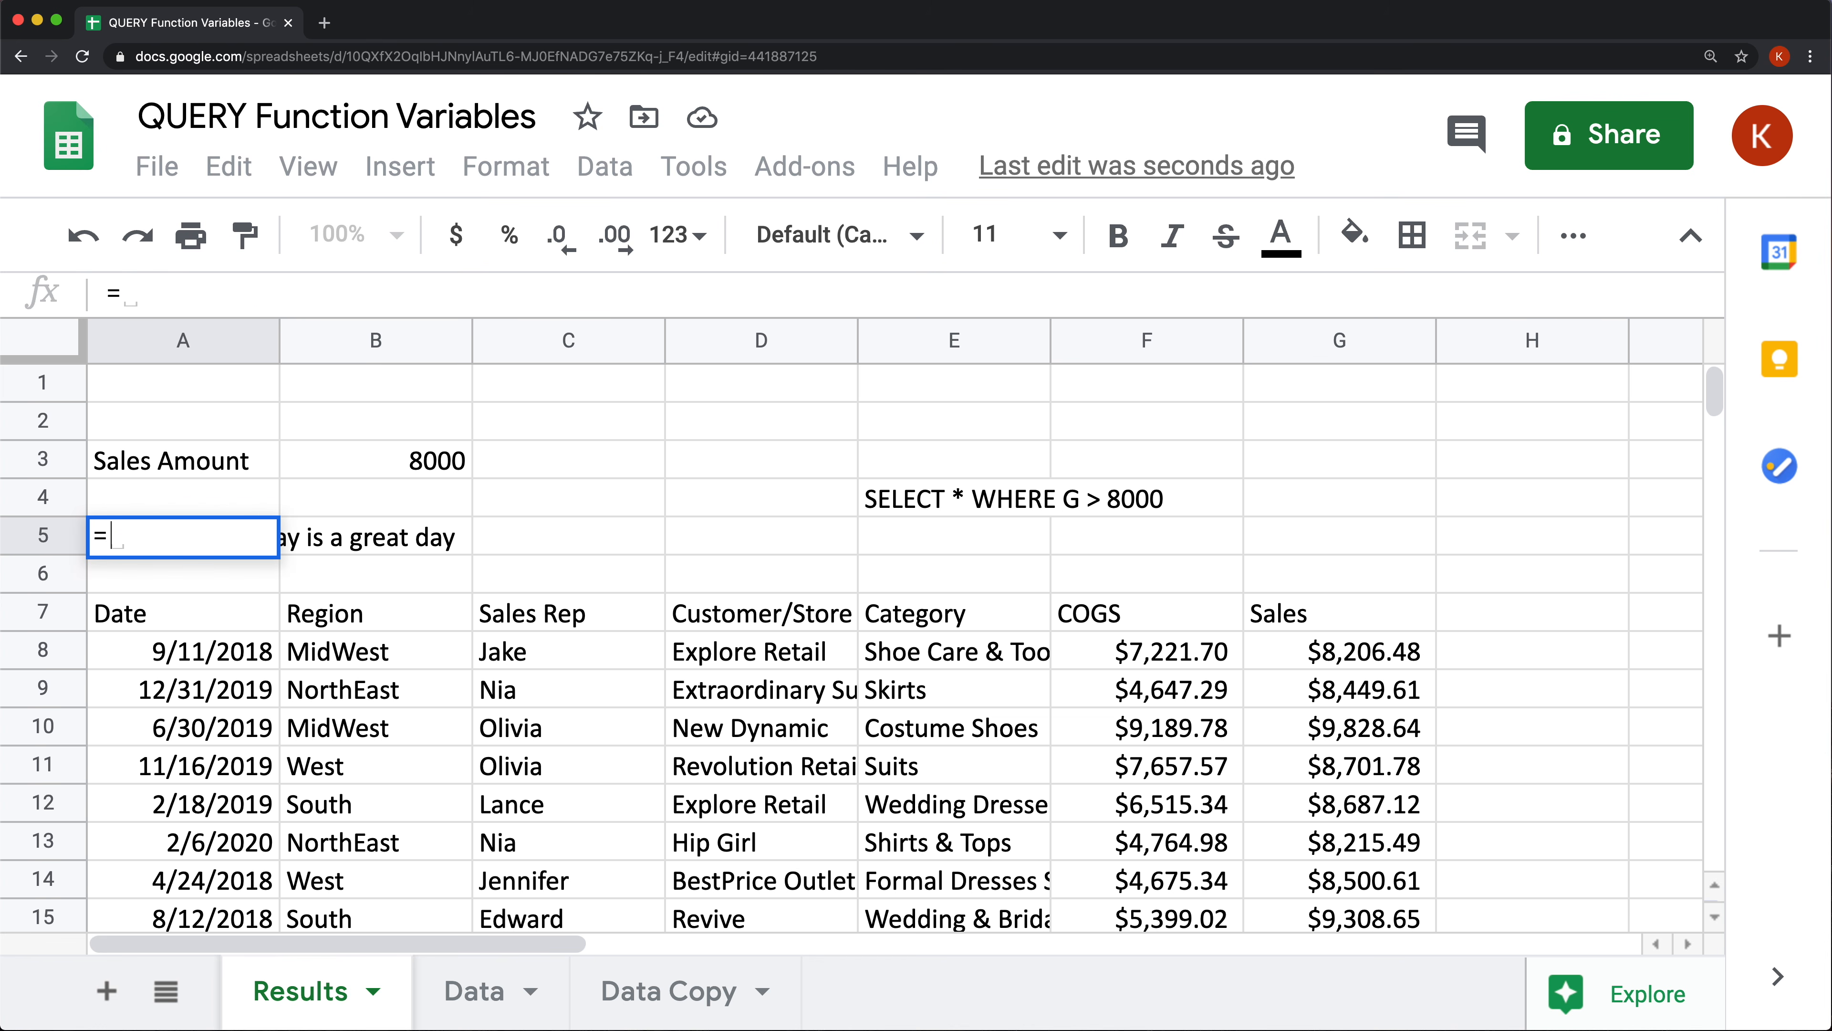
type("\"SELECT")
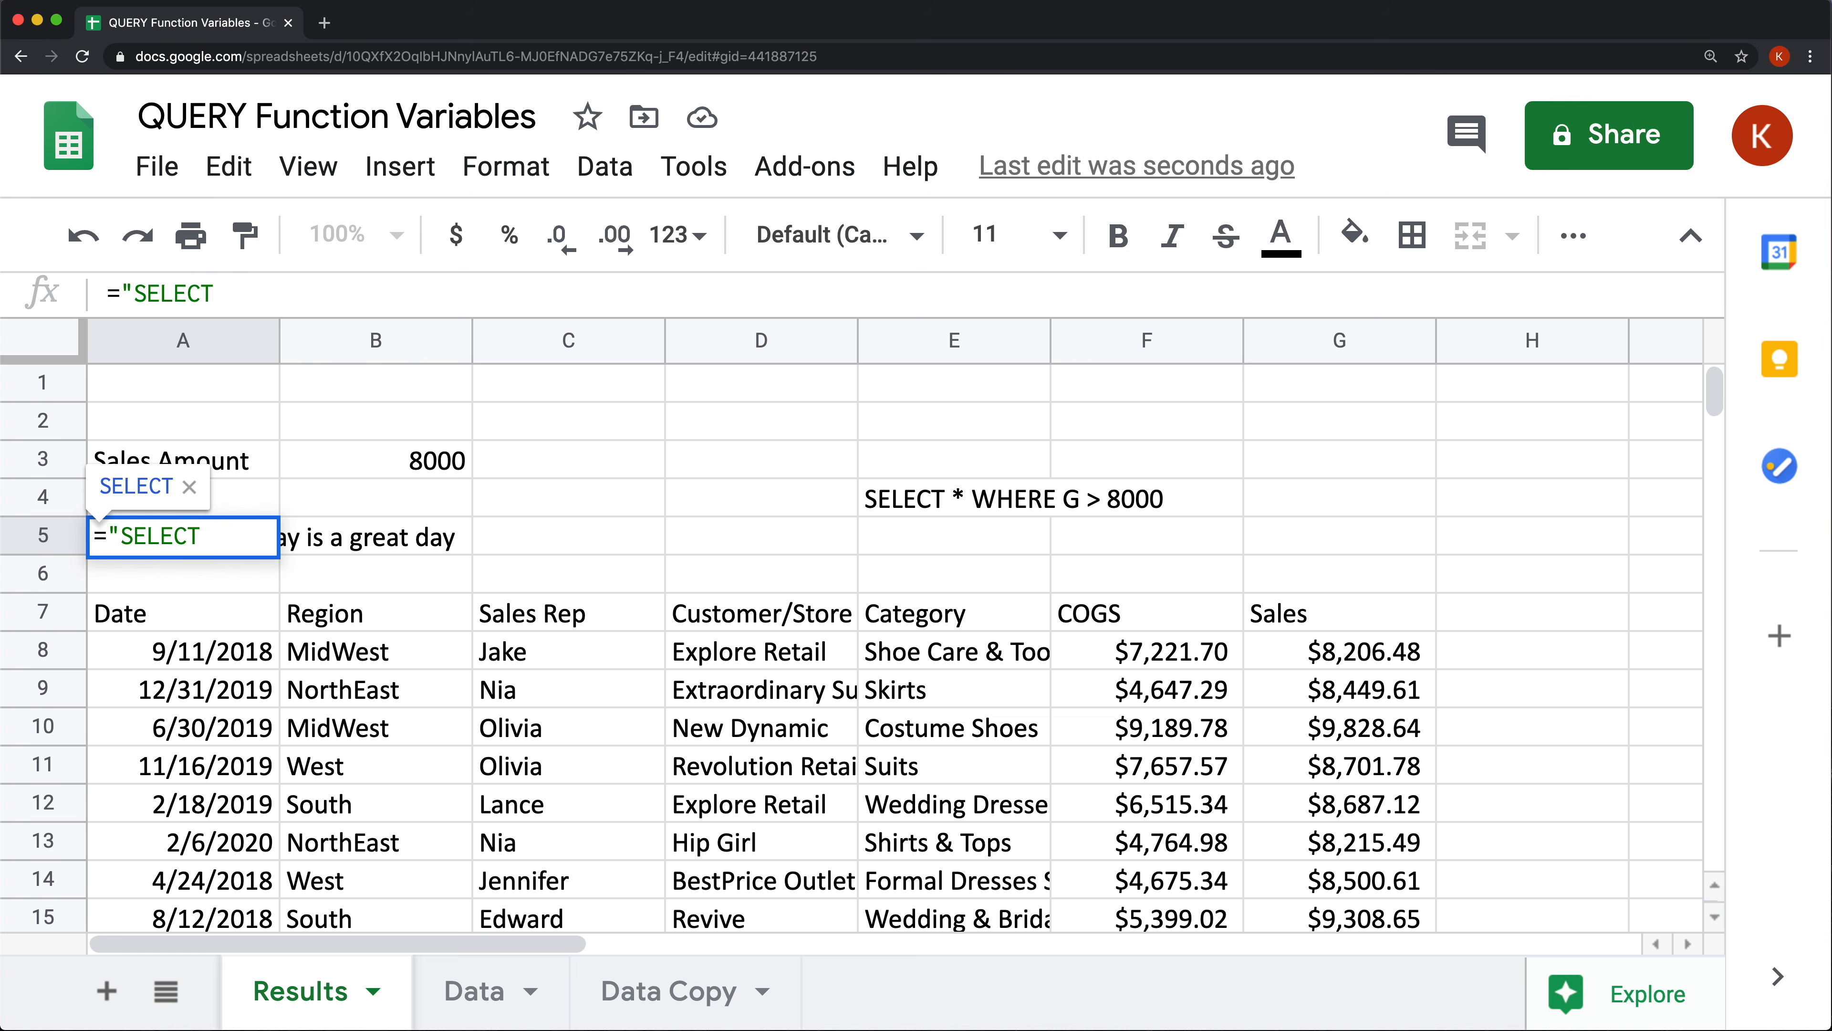
type("* WHERE G ")
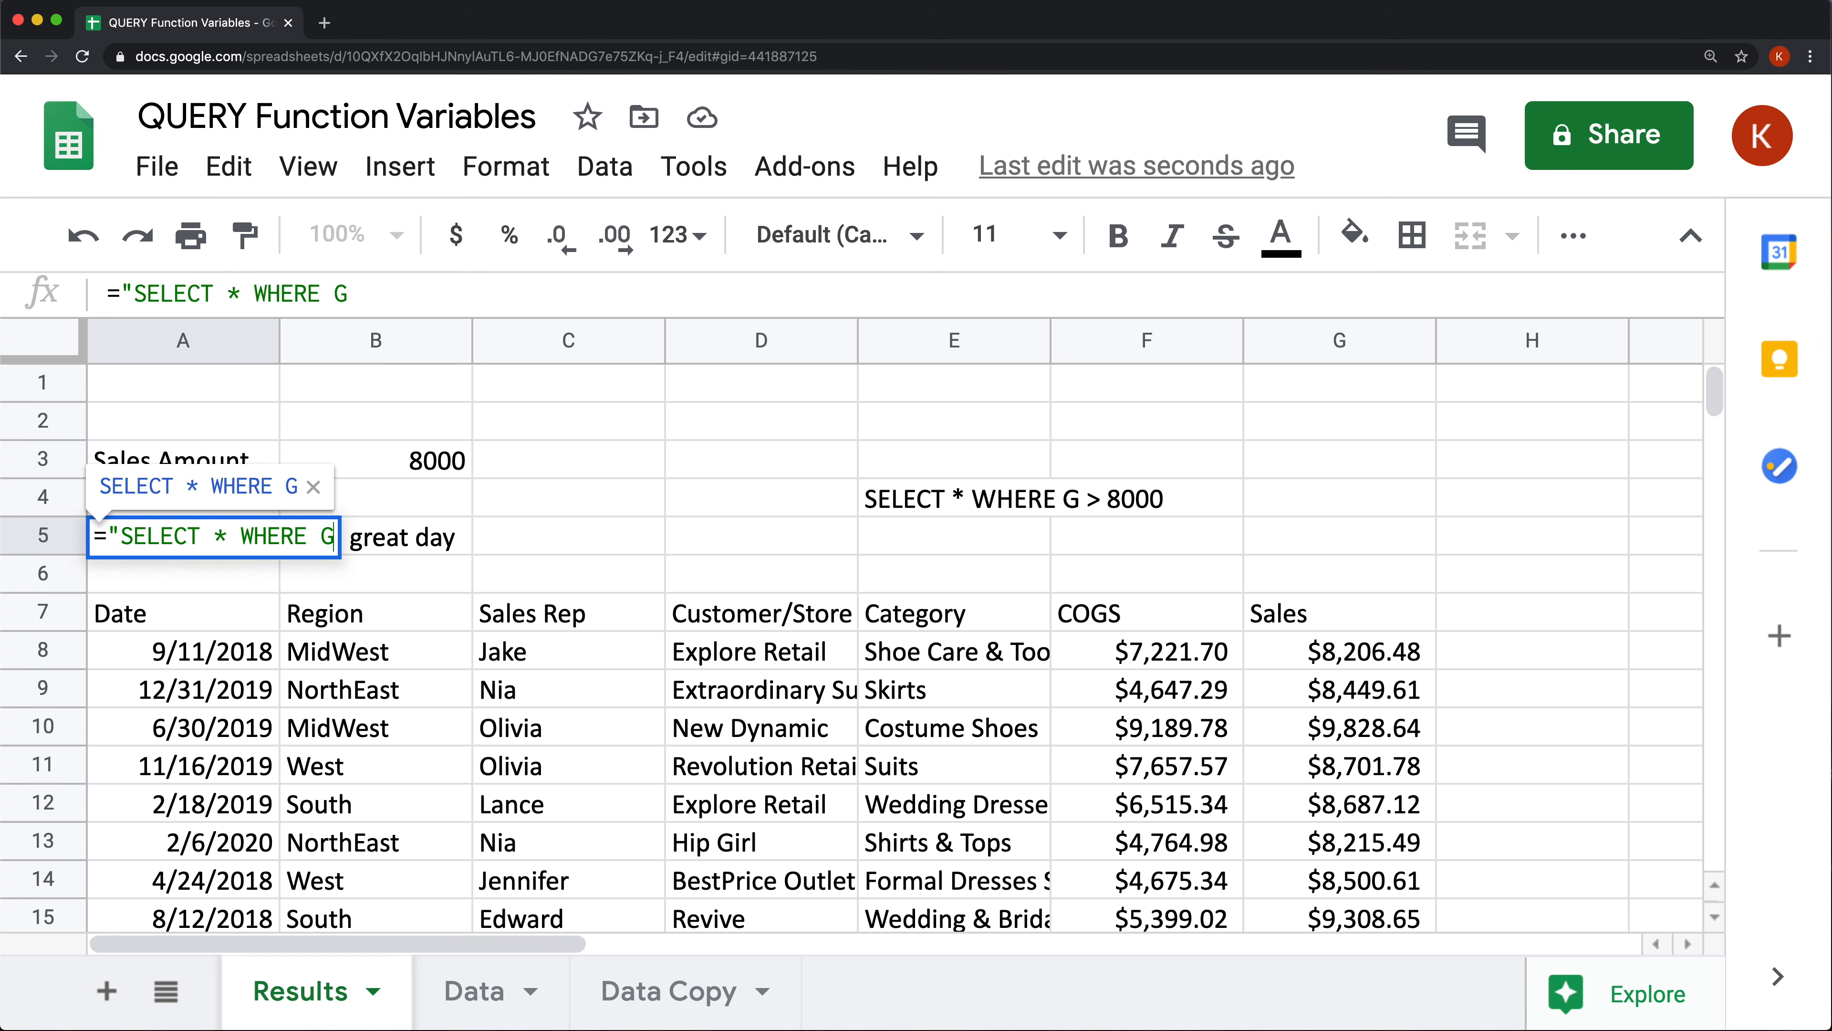
type("> ")
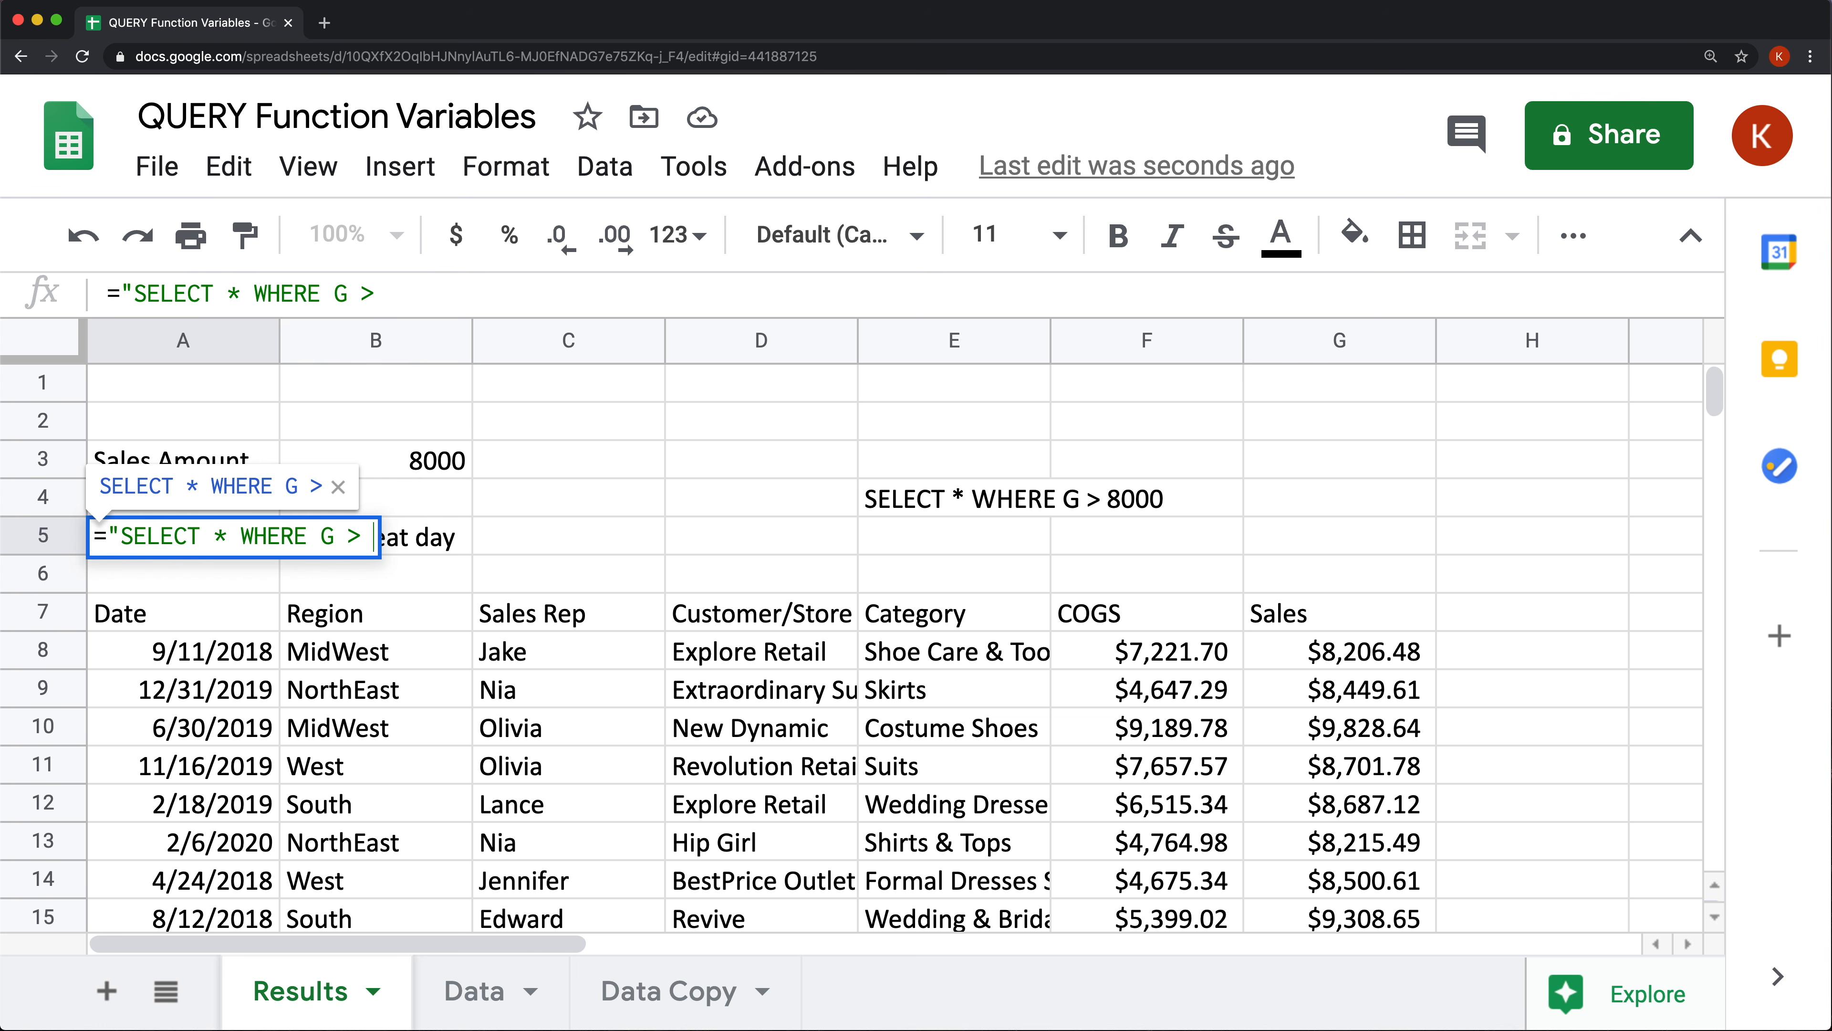
type("\"")
type("&")
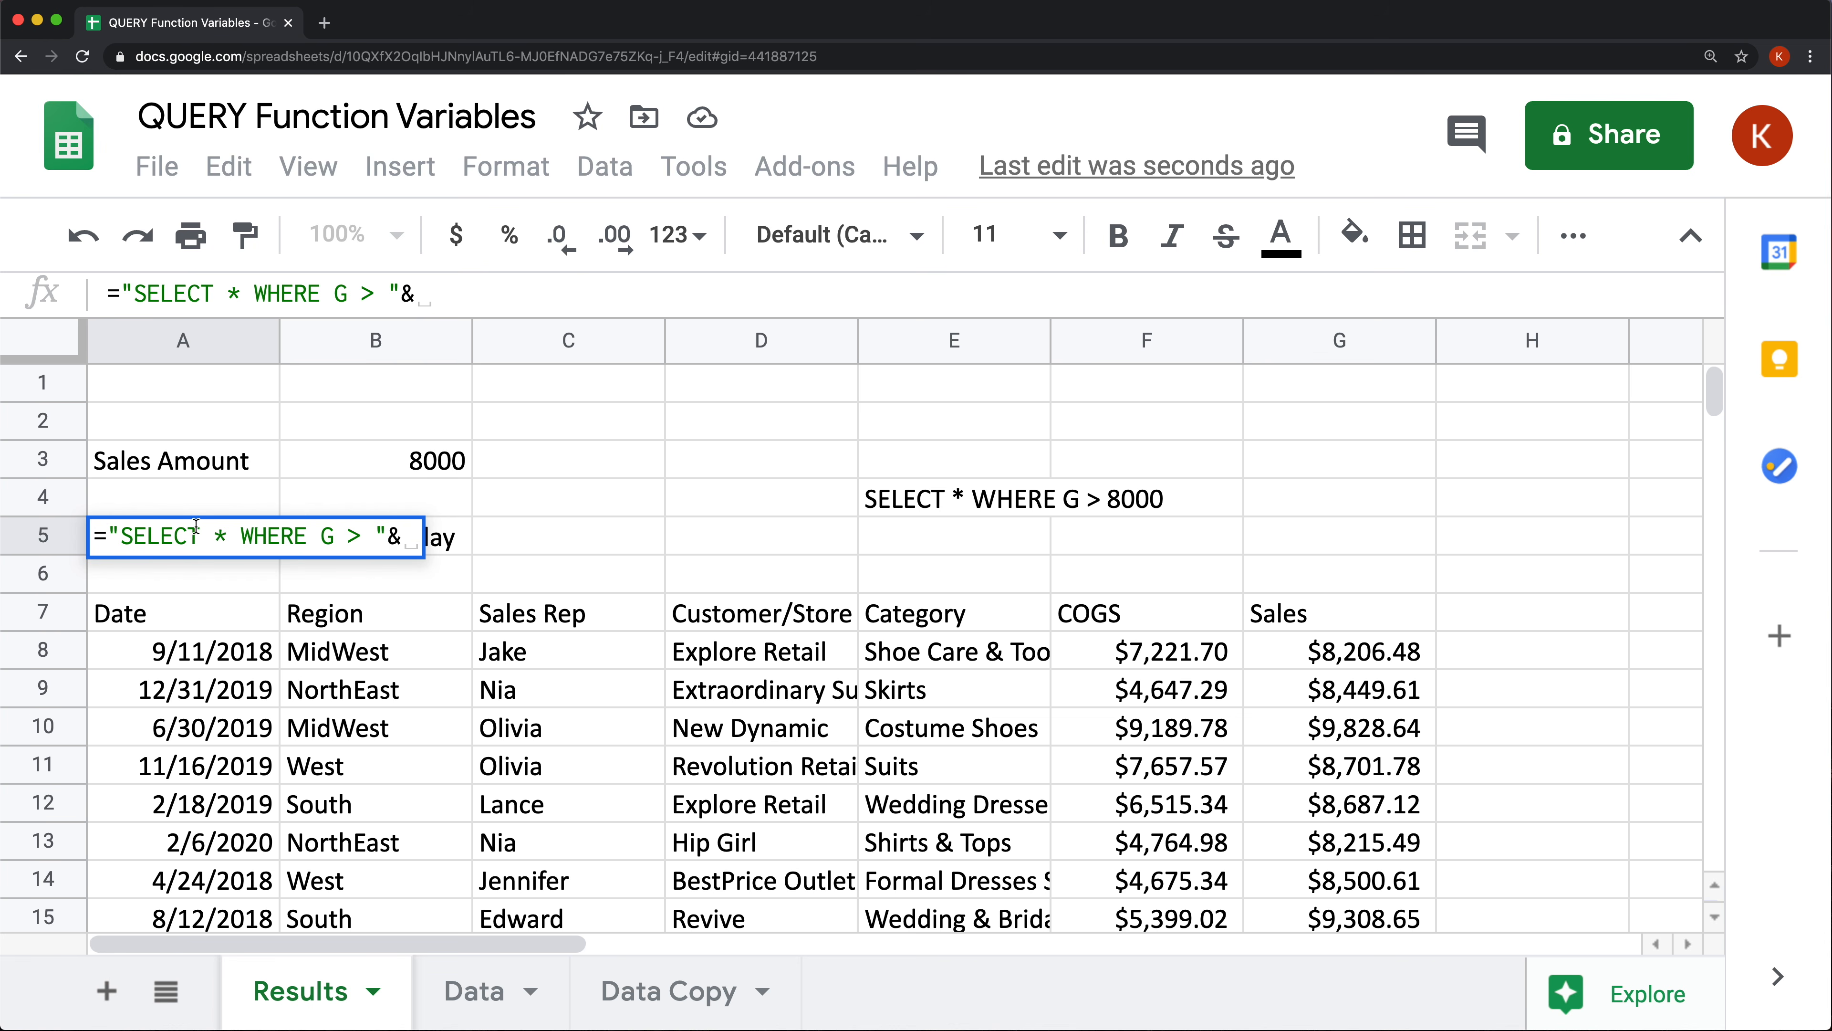
left_click(390, 469)
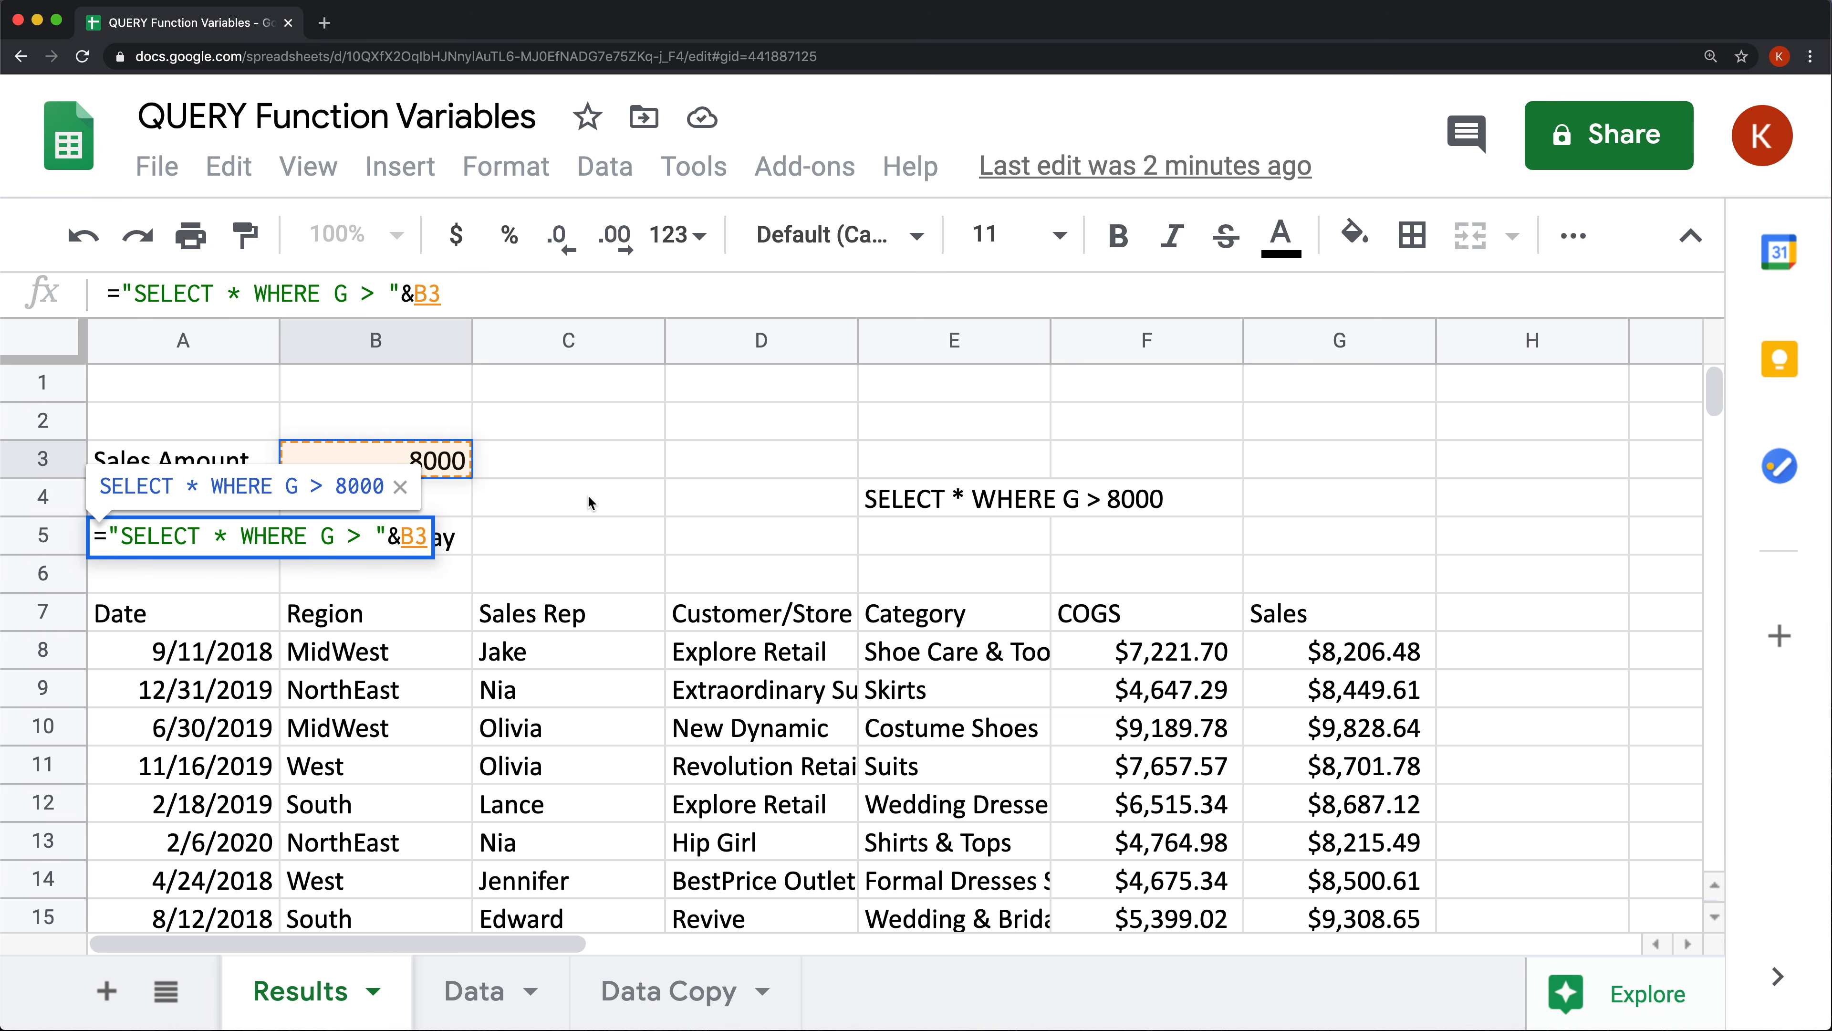
key("Return")
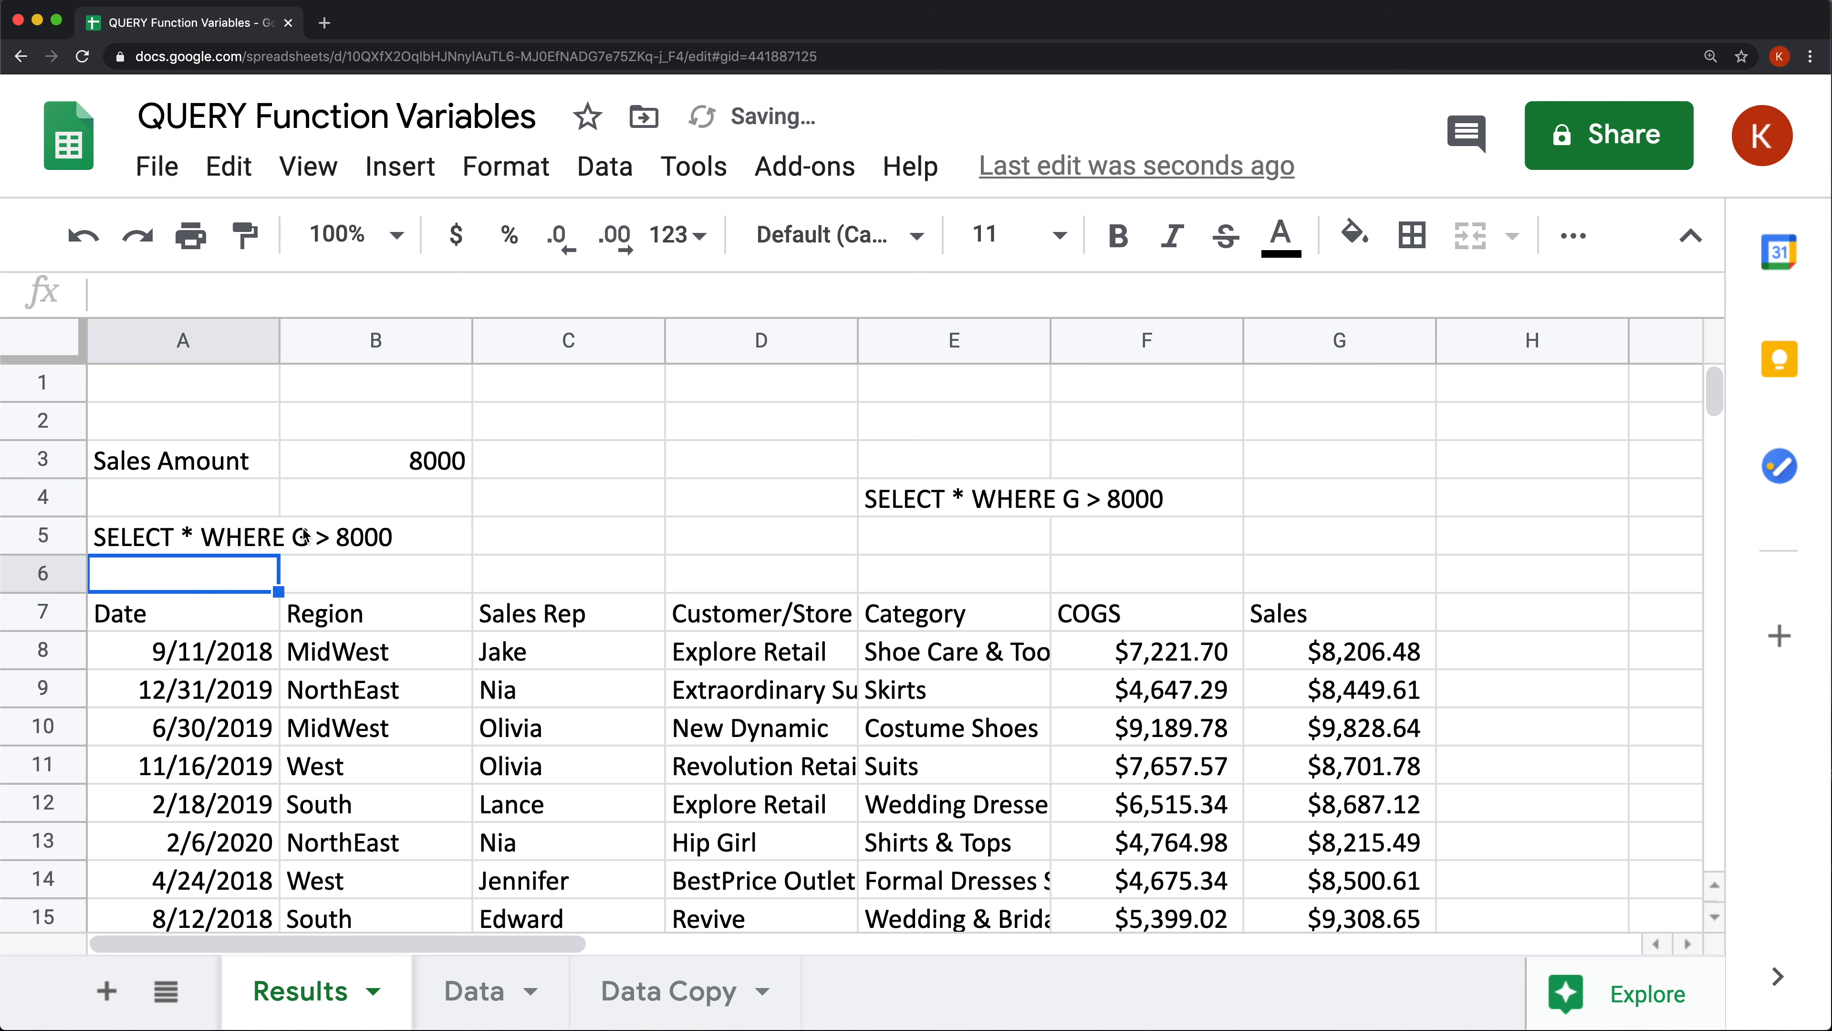
Set the Sales Amount in B3 to 700.
left_click(217, 540)
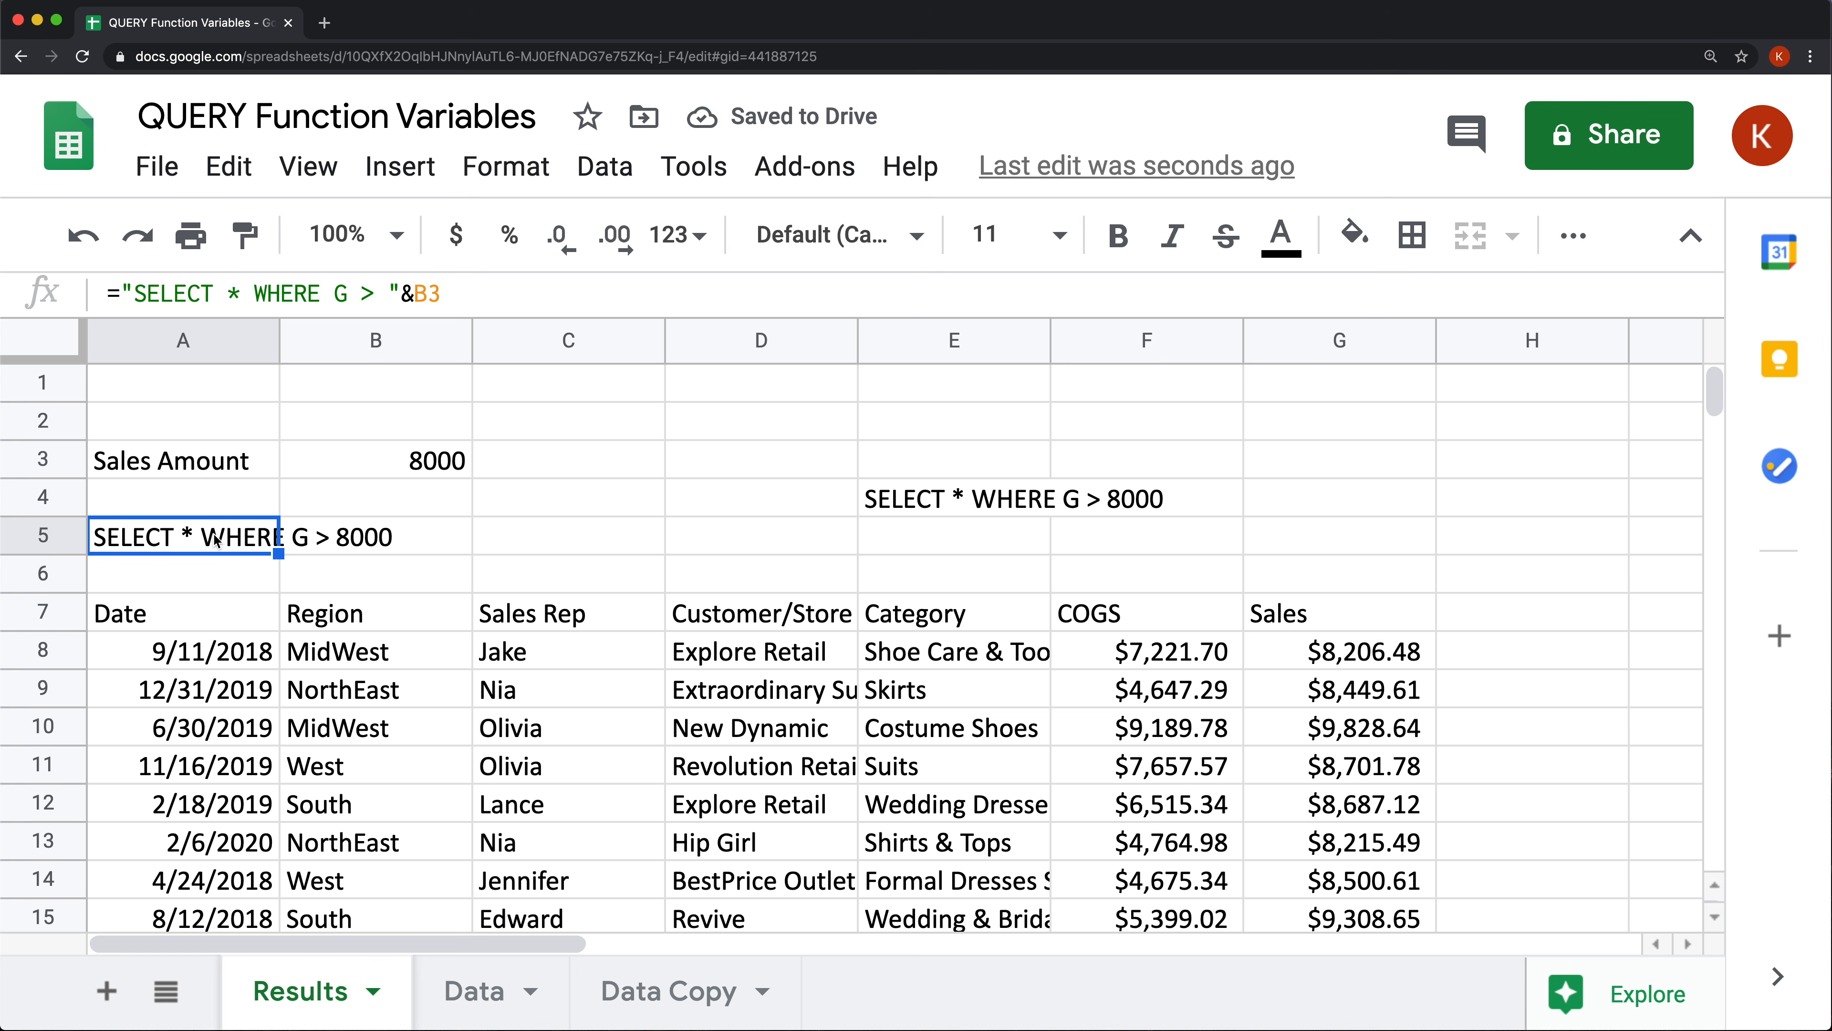
left_click(348, 471)
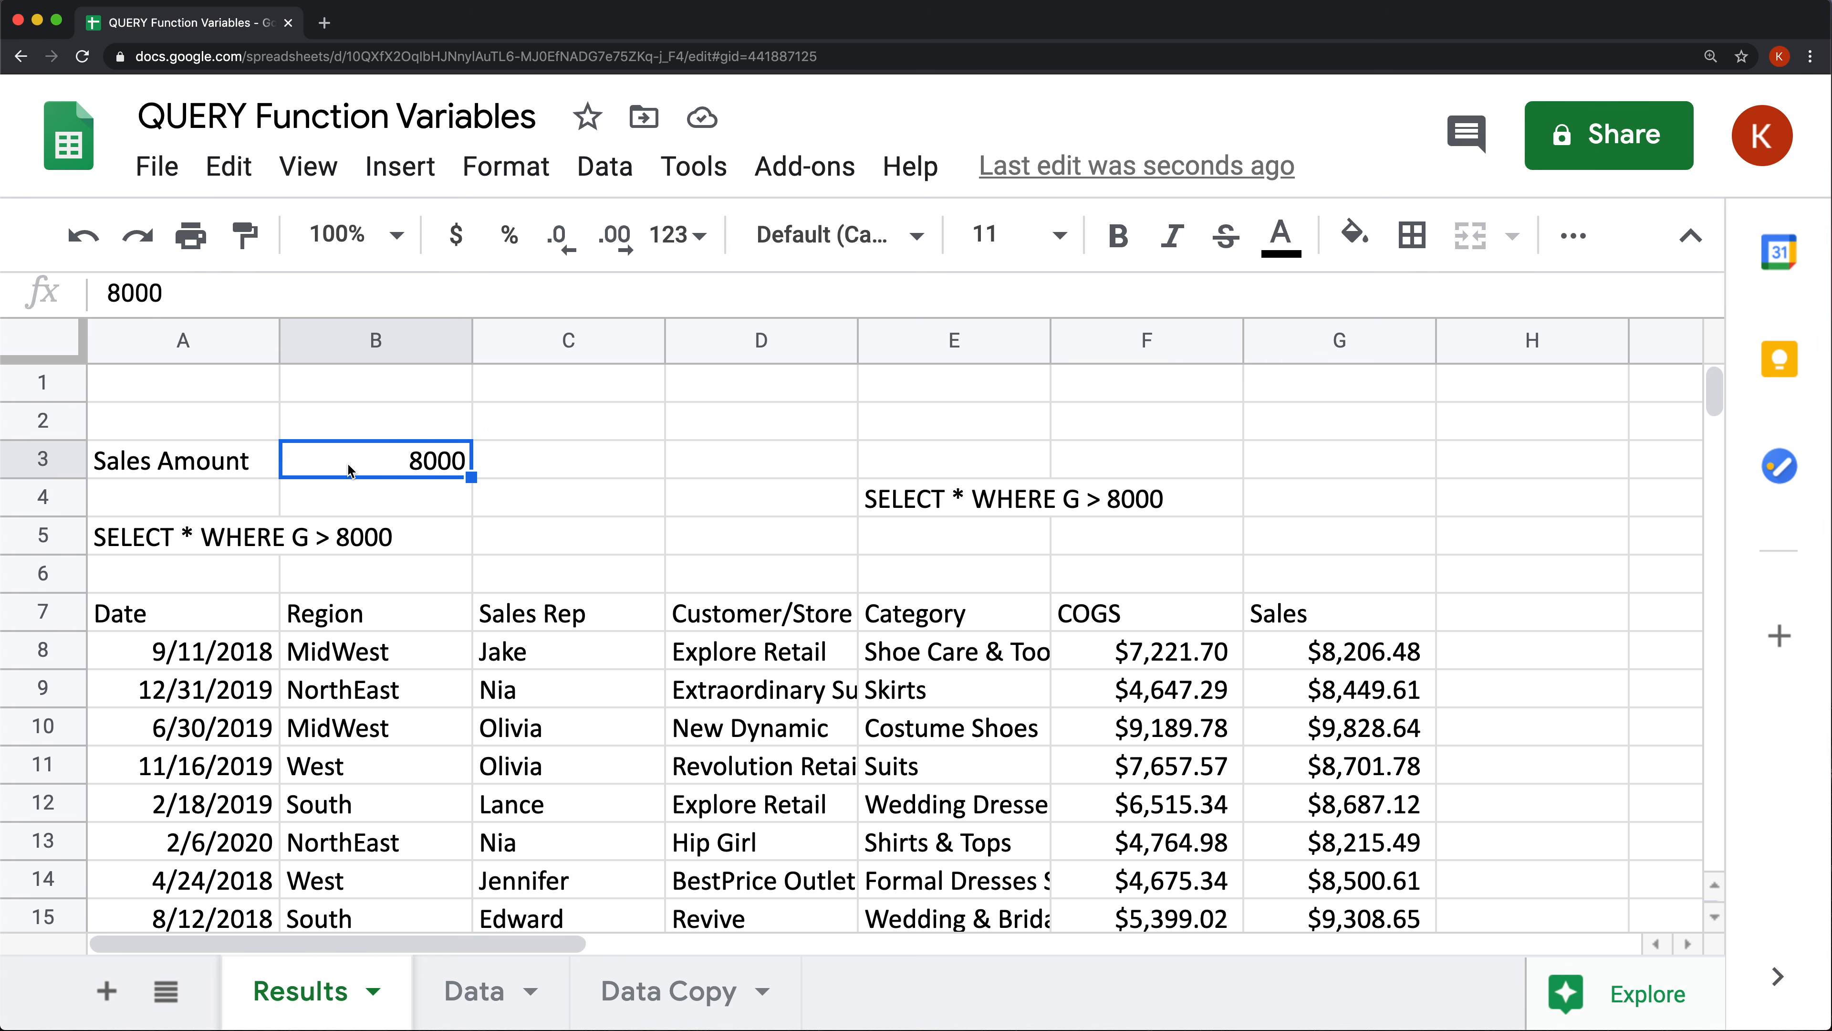
type("700")
key("Return")
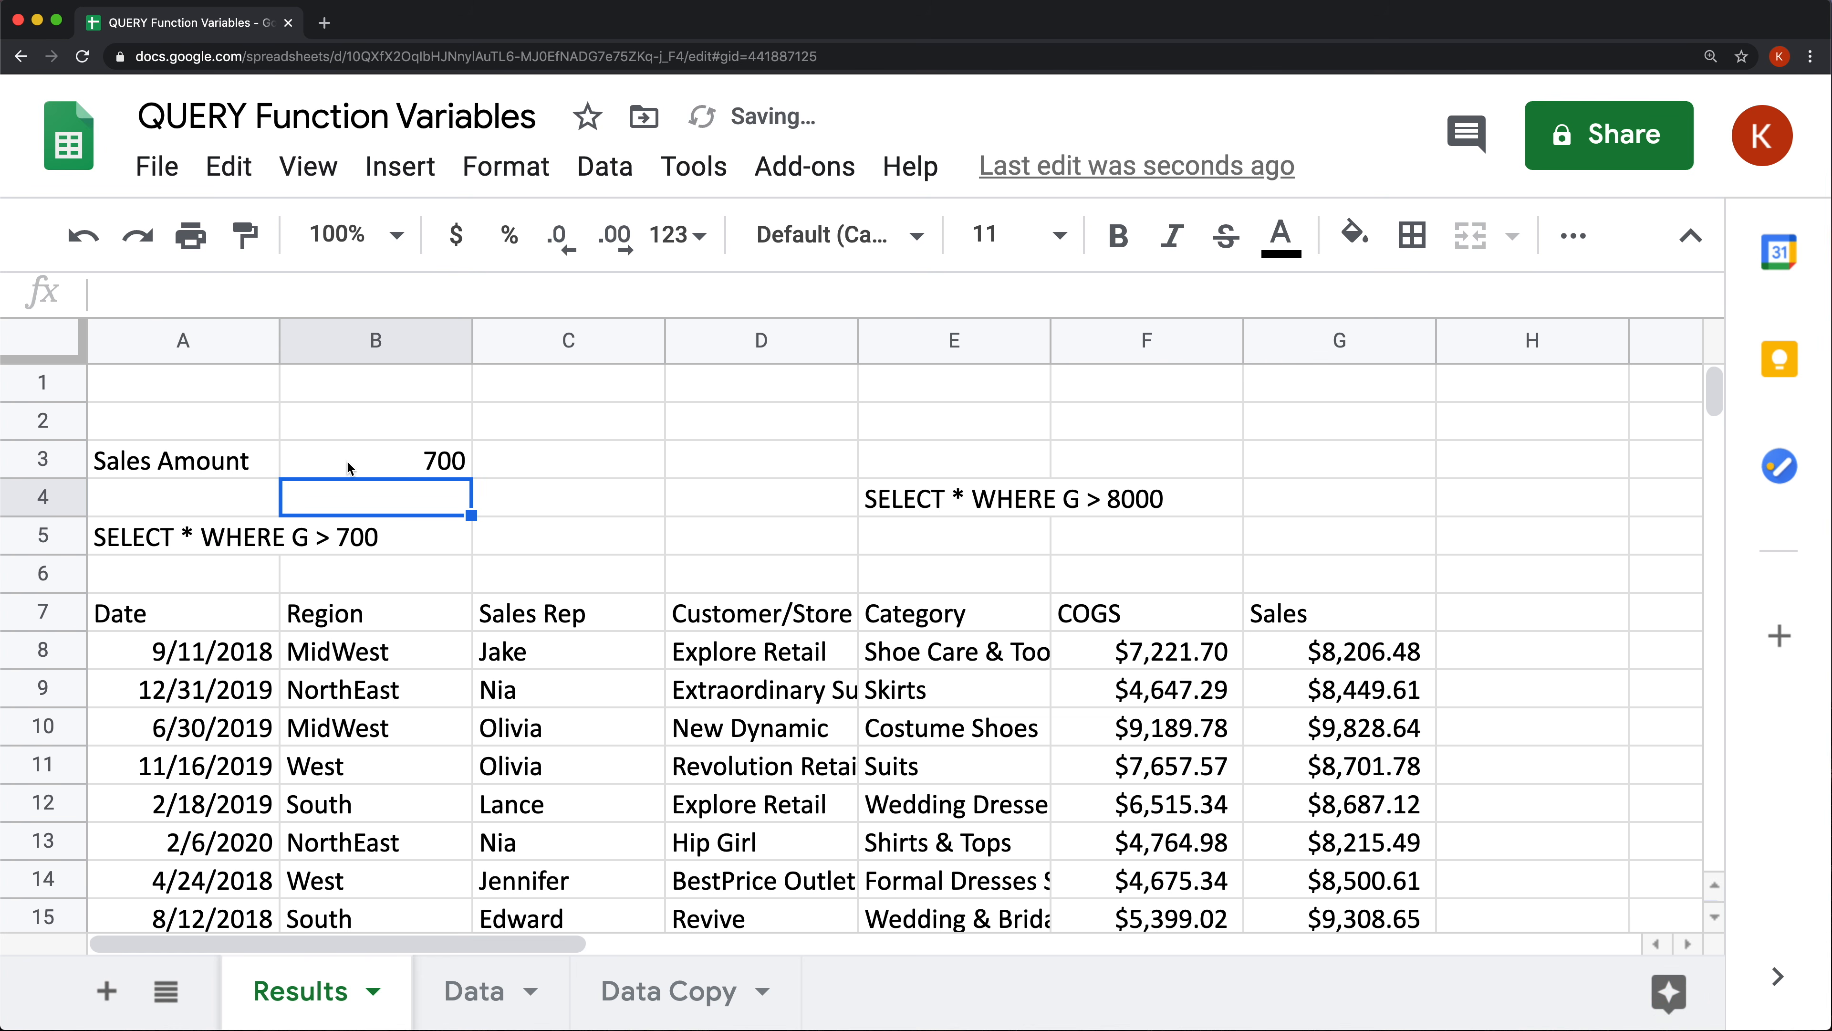
Set the Sales Amount in B3 to 7000.
left_click(360, 469)
type("700")
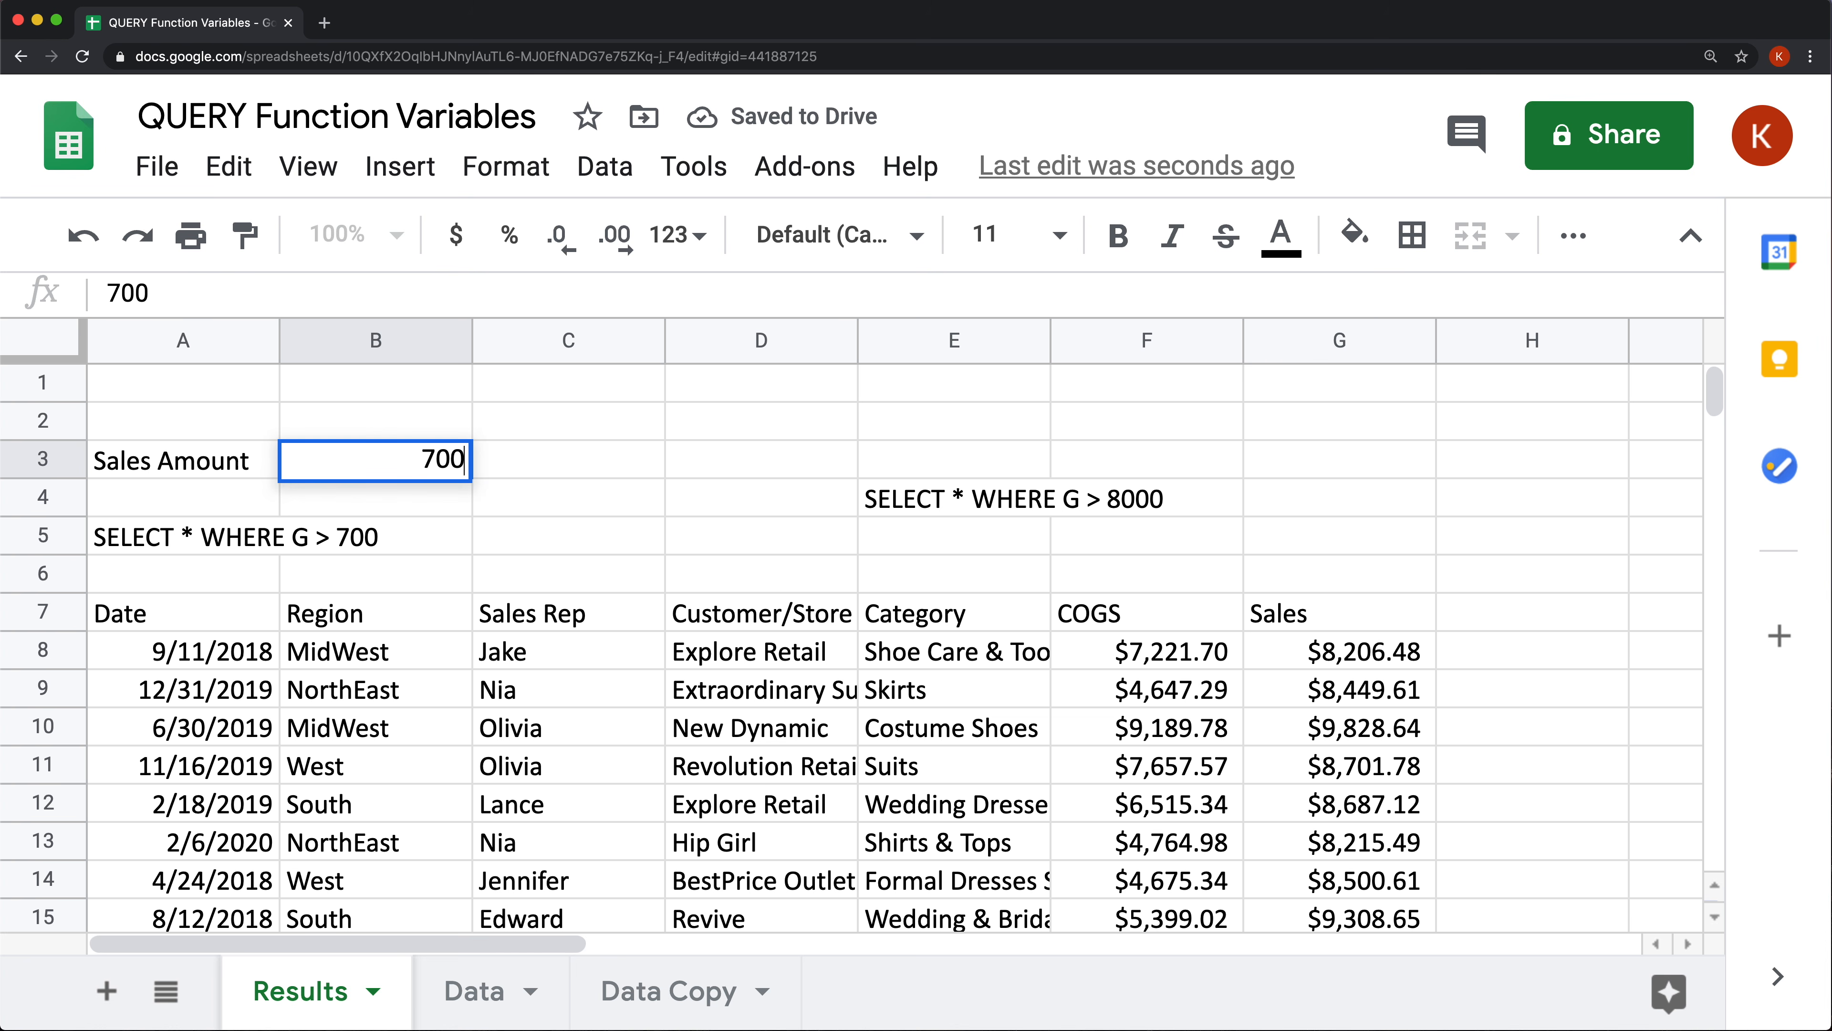
type("0")
key("Return")
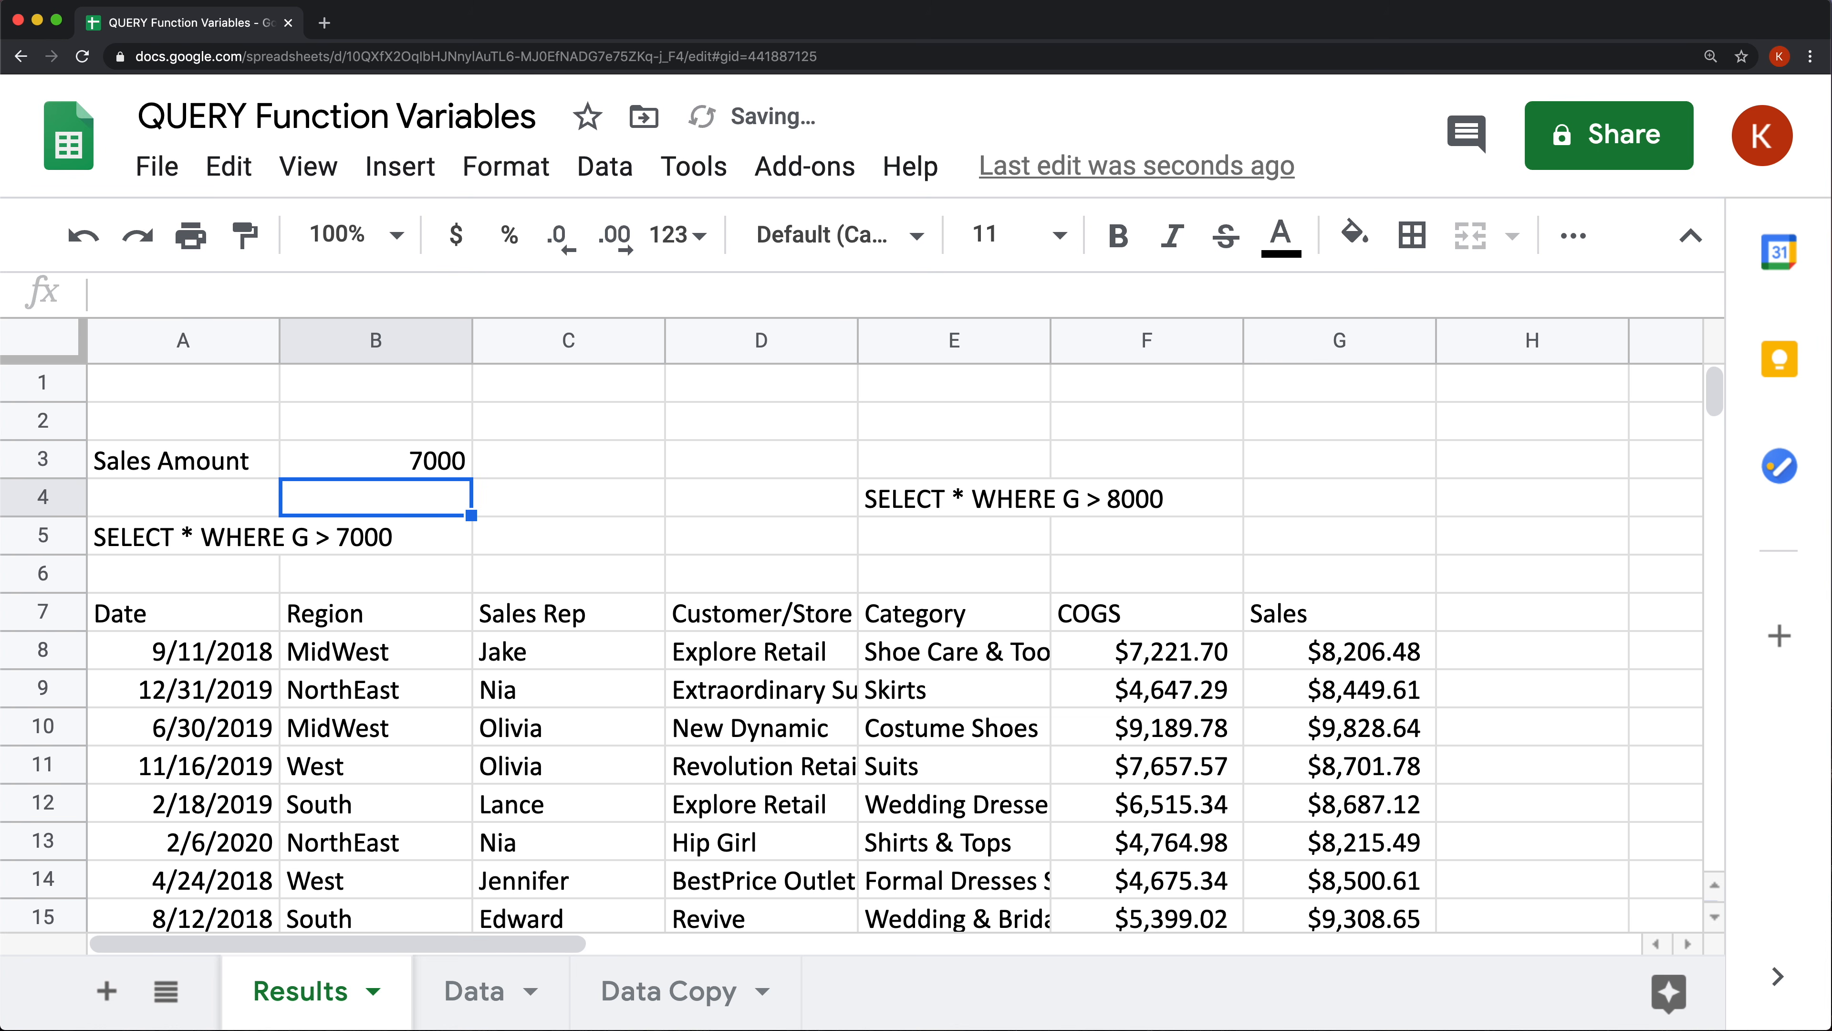
Compare A5's concatenated text with A7's QUERY formula, and remove the fixed 8000 from the query string in A7.
left_click(209, 545)
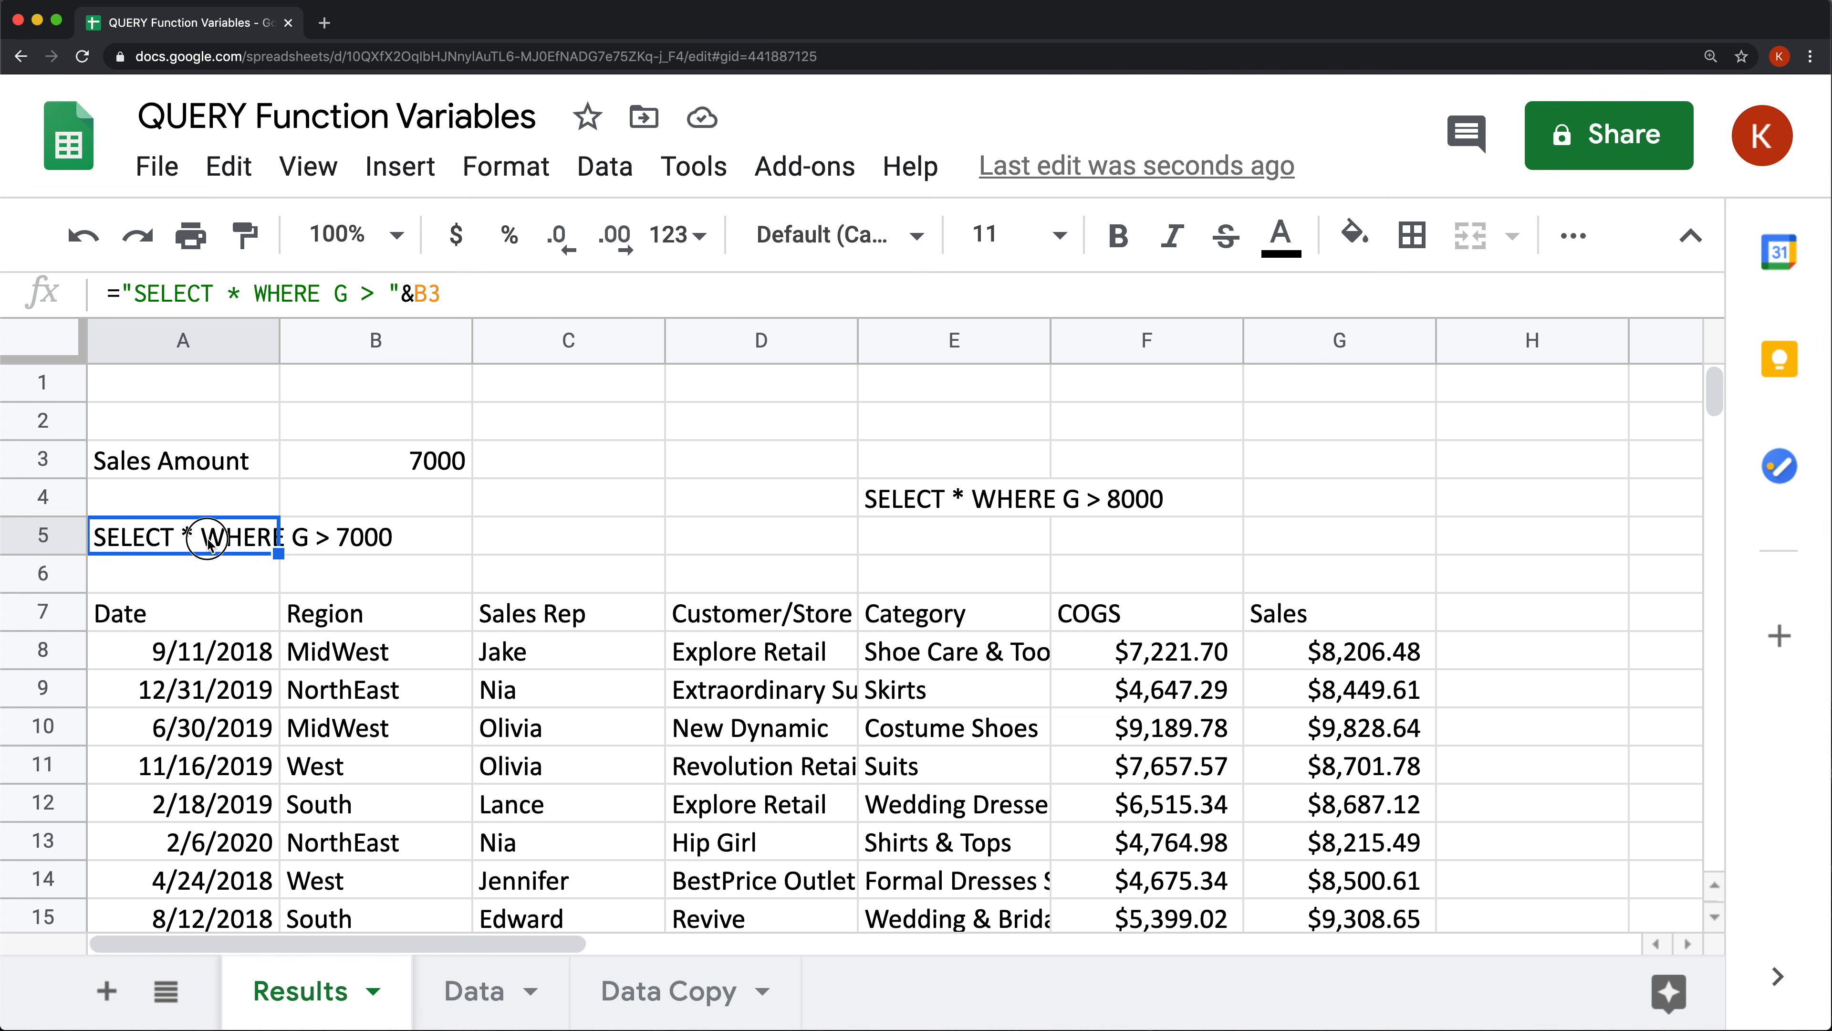
double_click(209, 545)
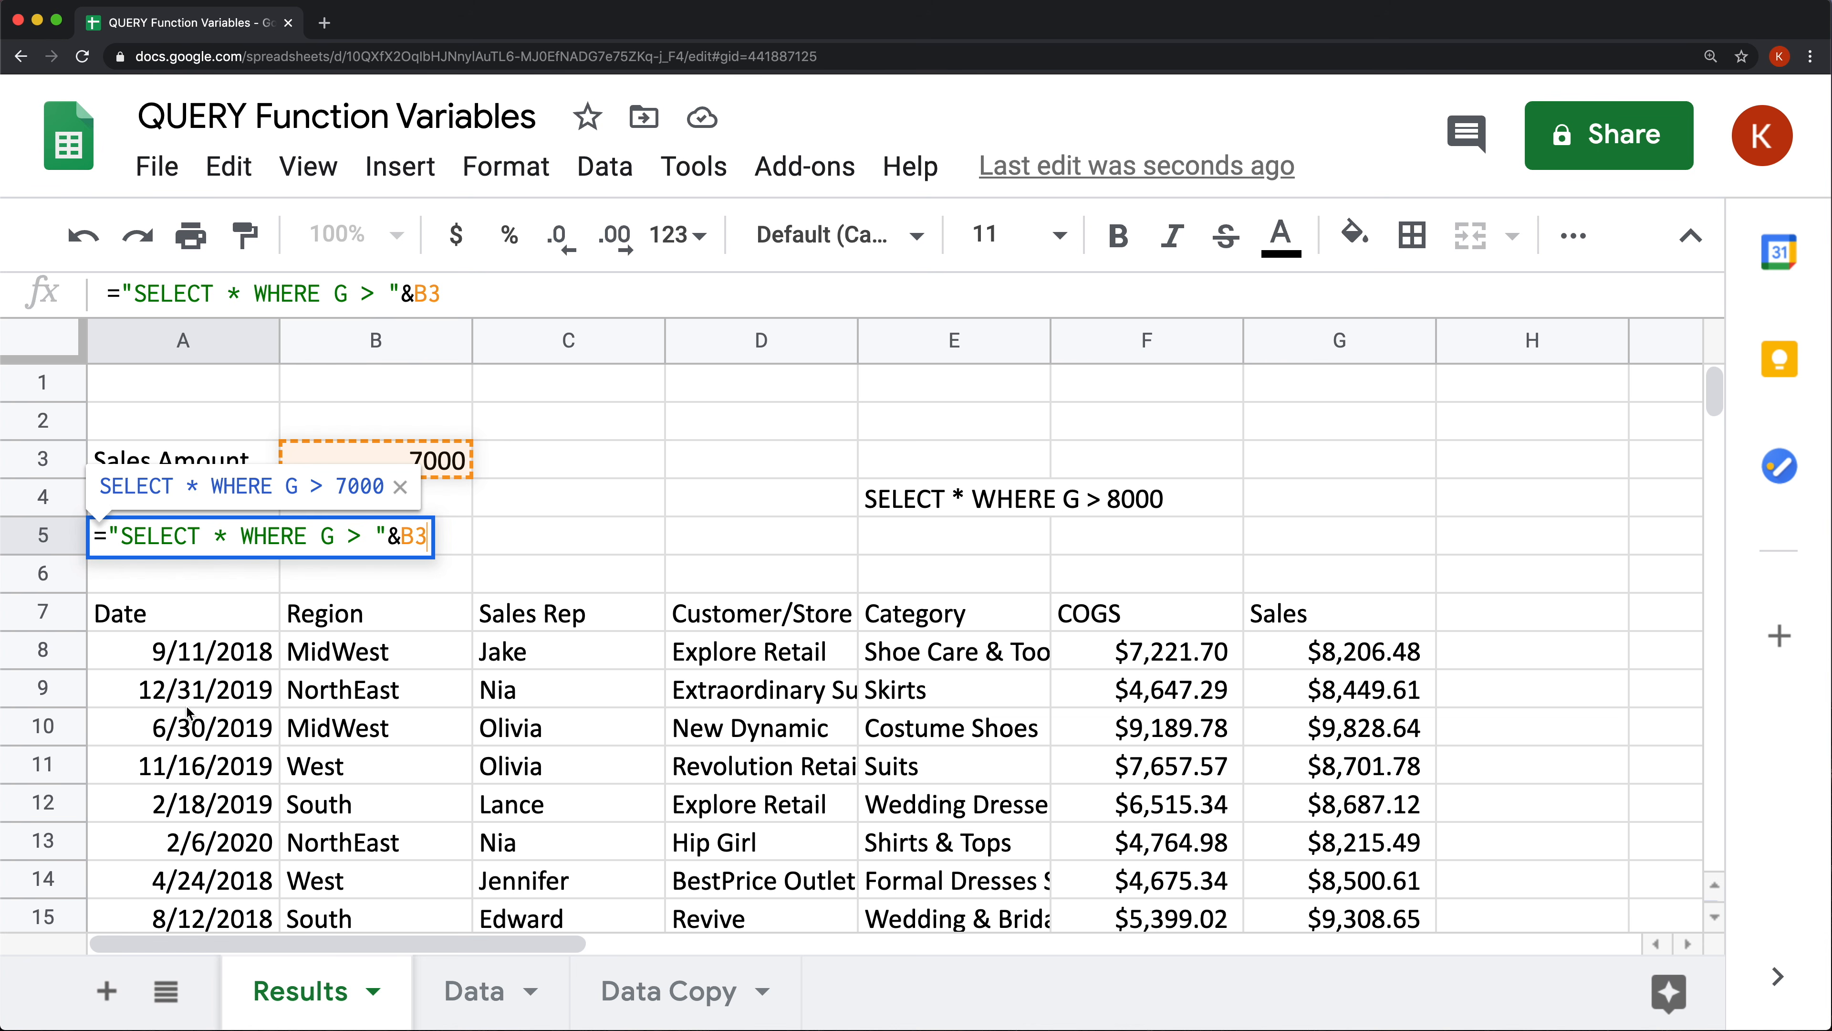
left_click(176, 625)
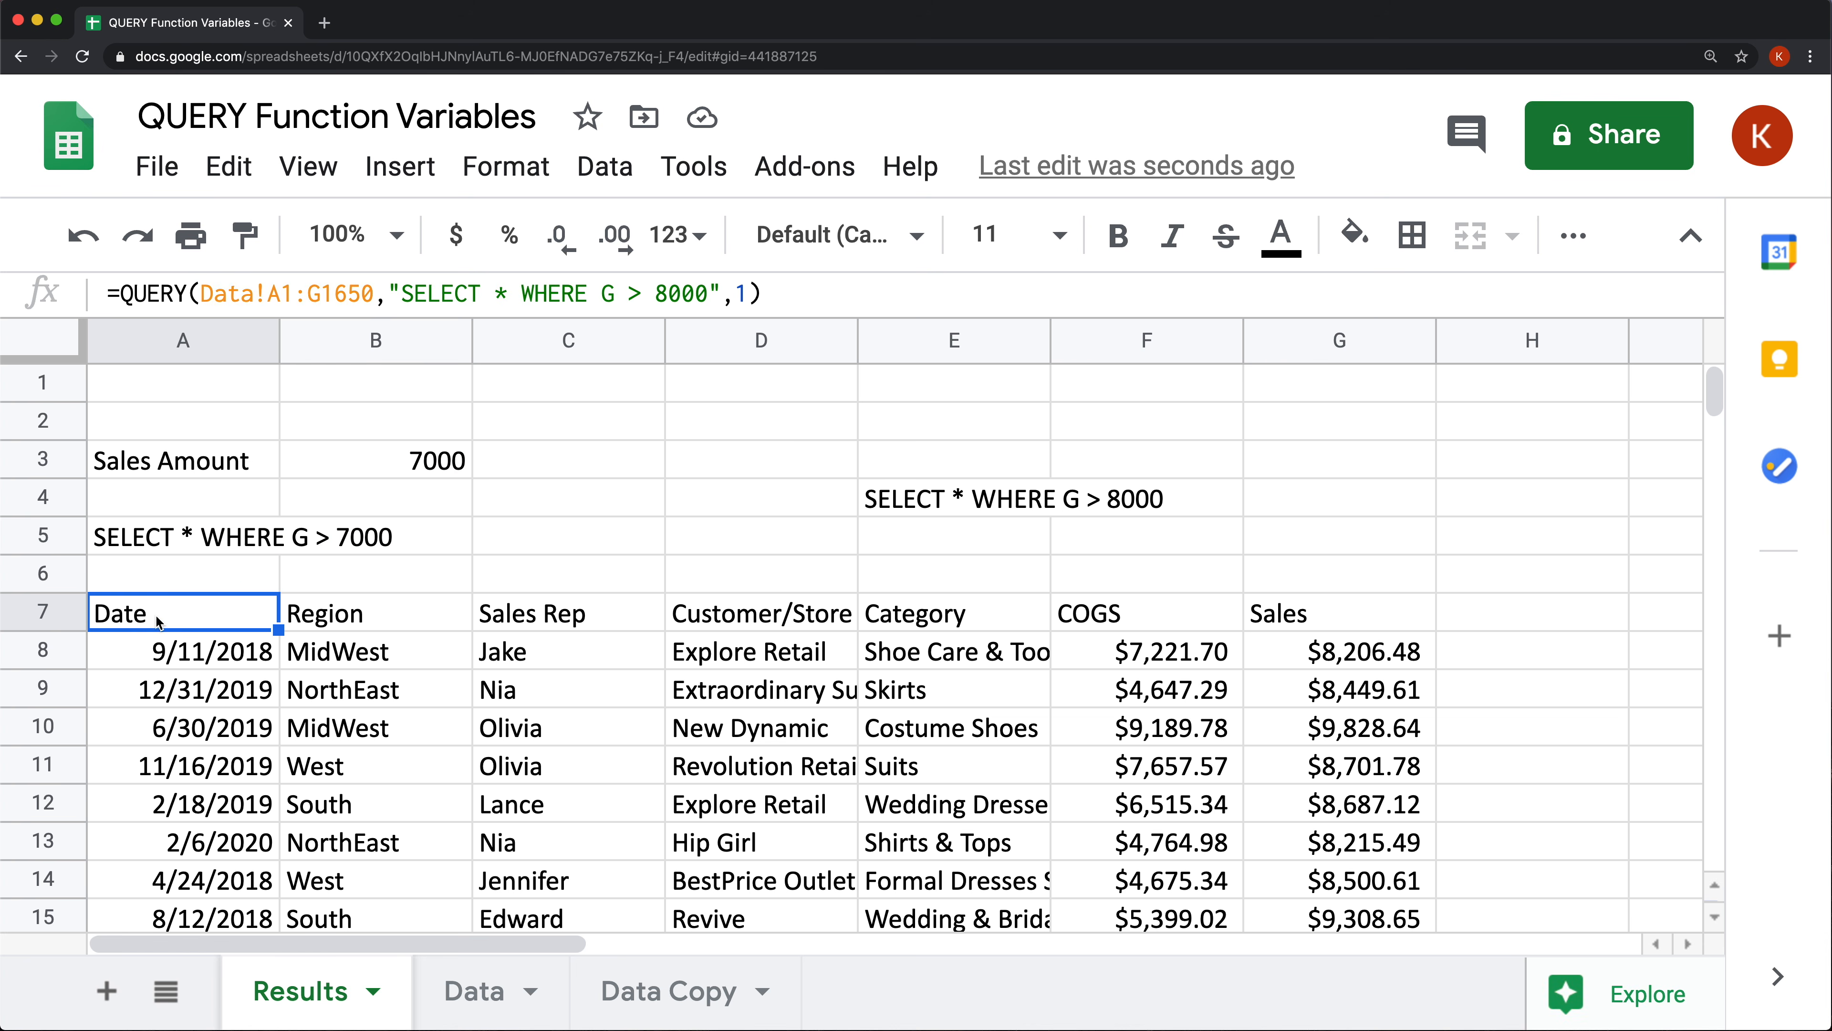
double_click(180, 538)
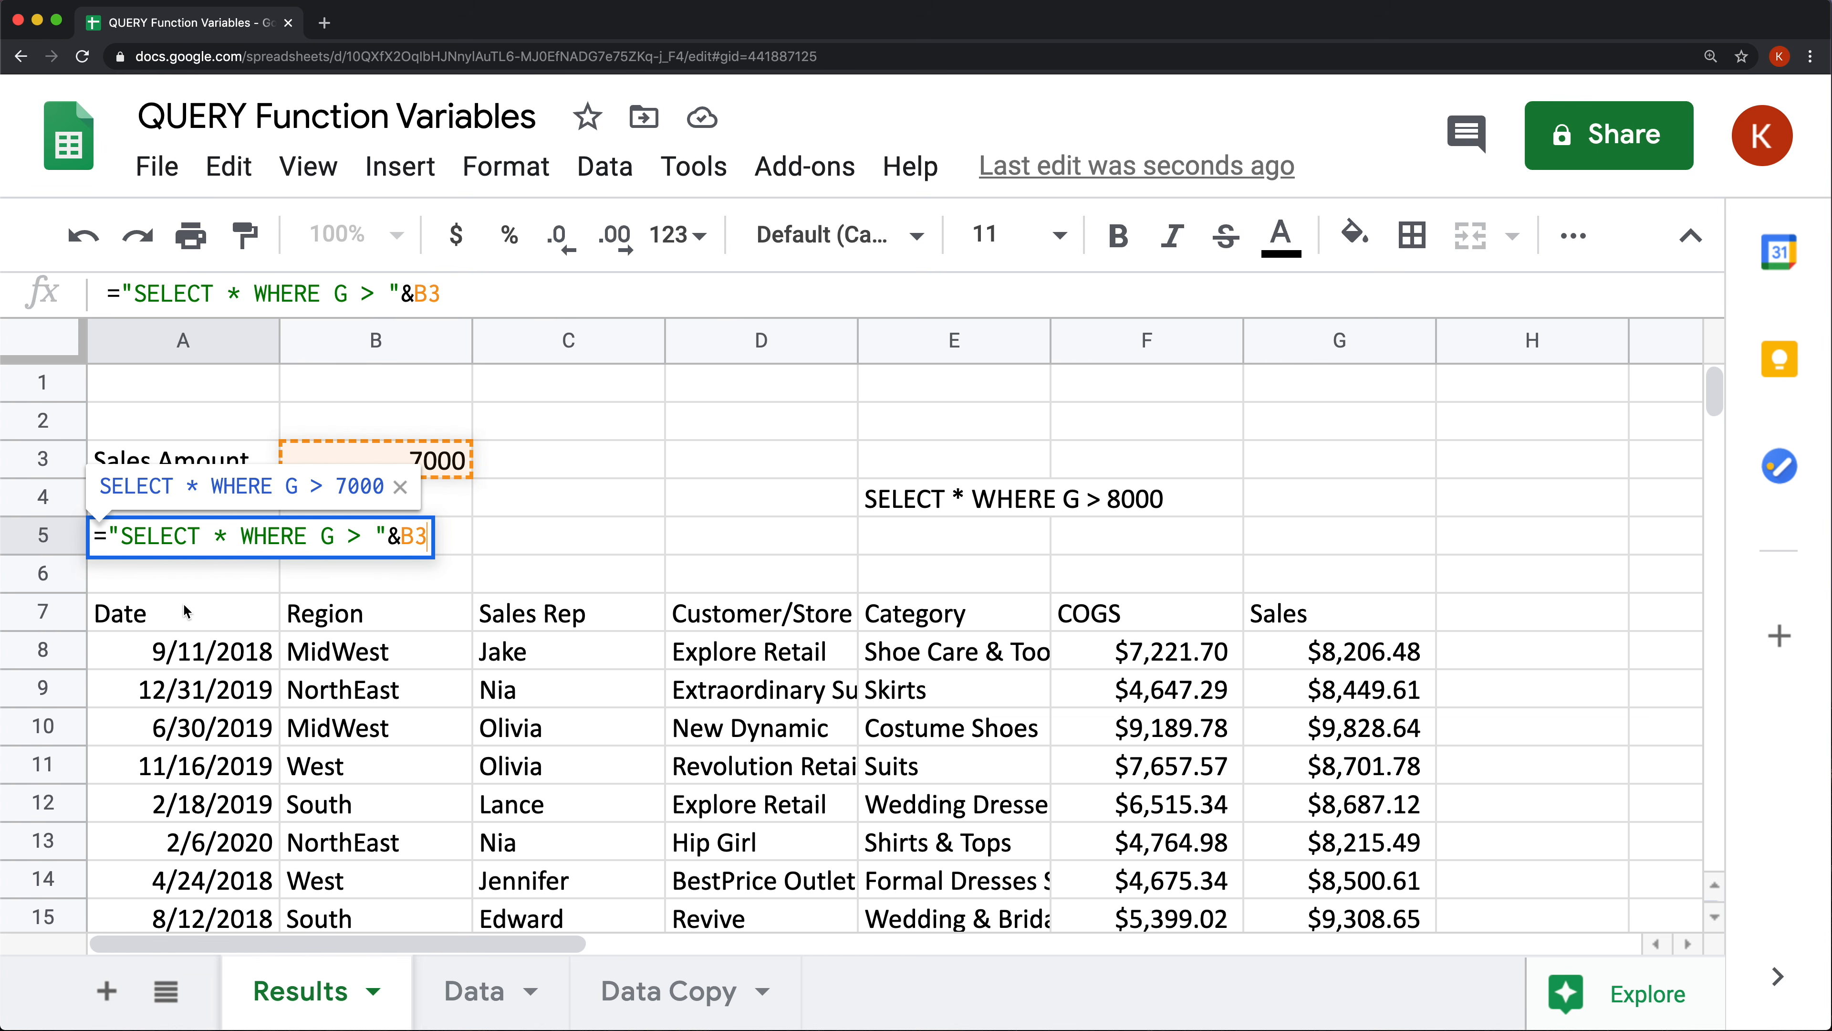
left_click(200, 614)
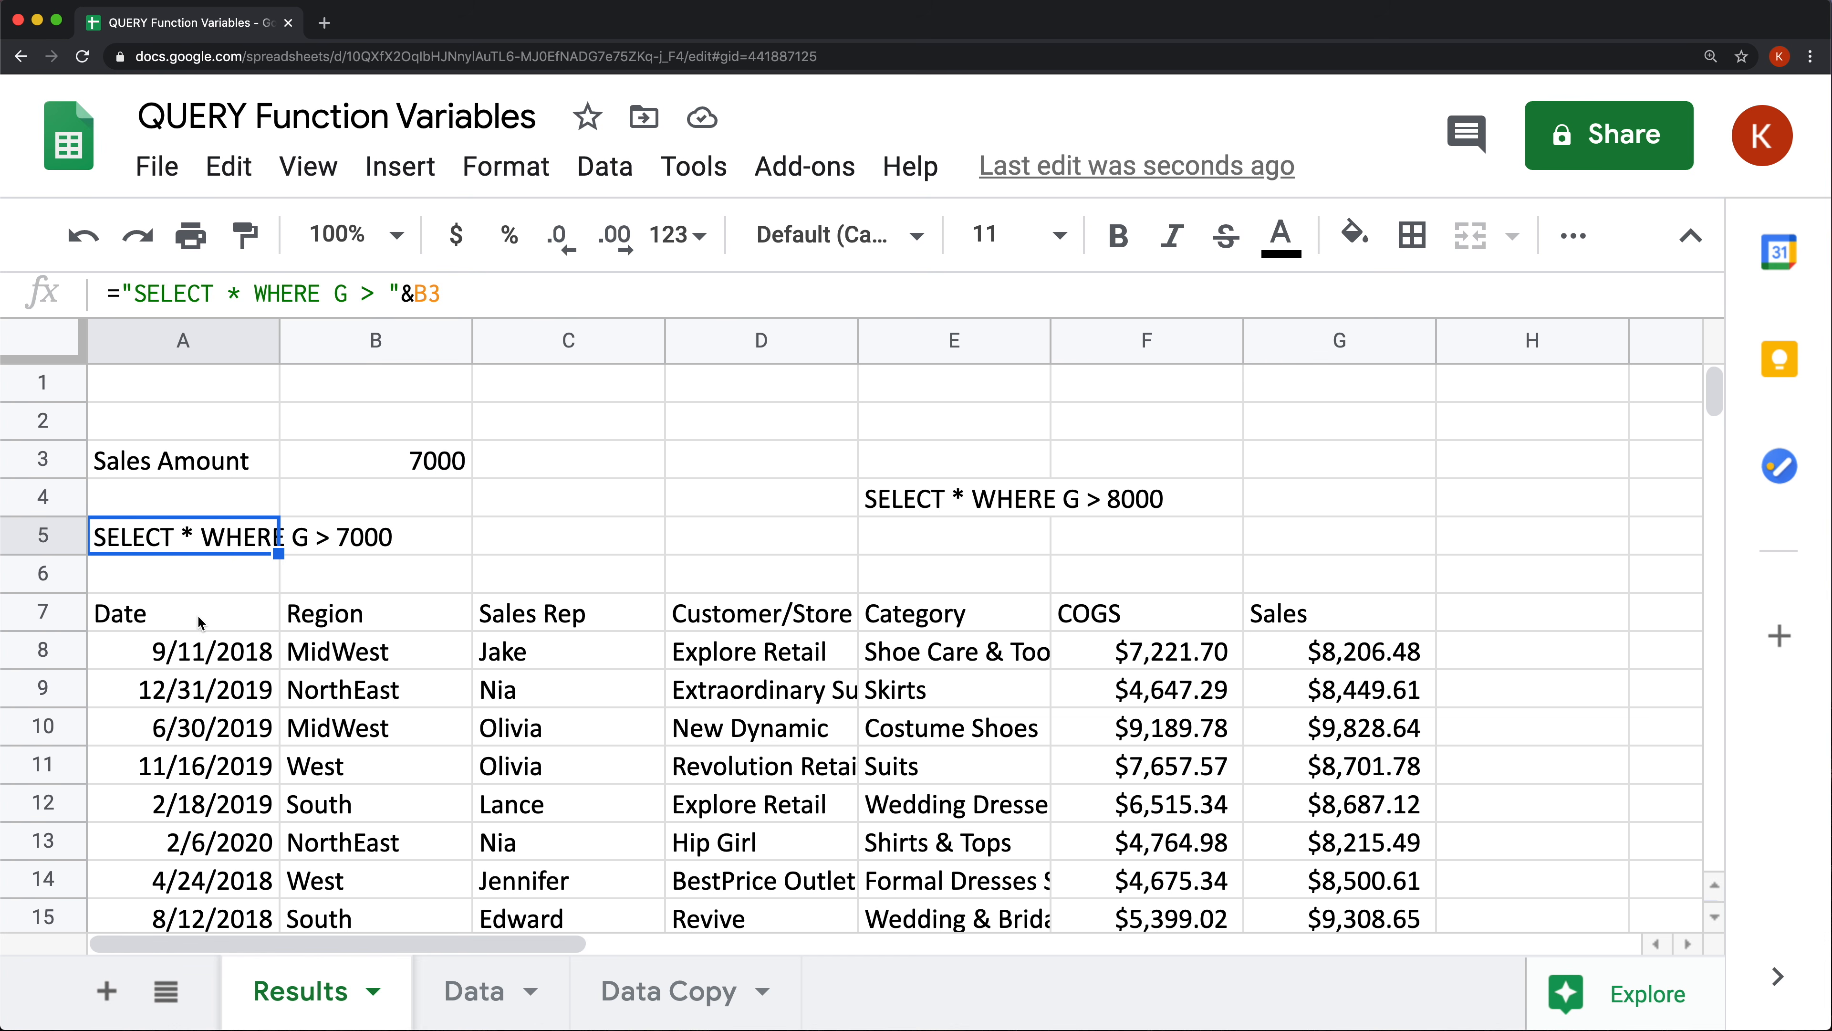
double_click(193, 613)
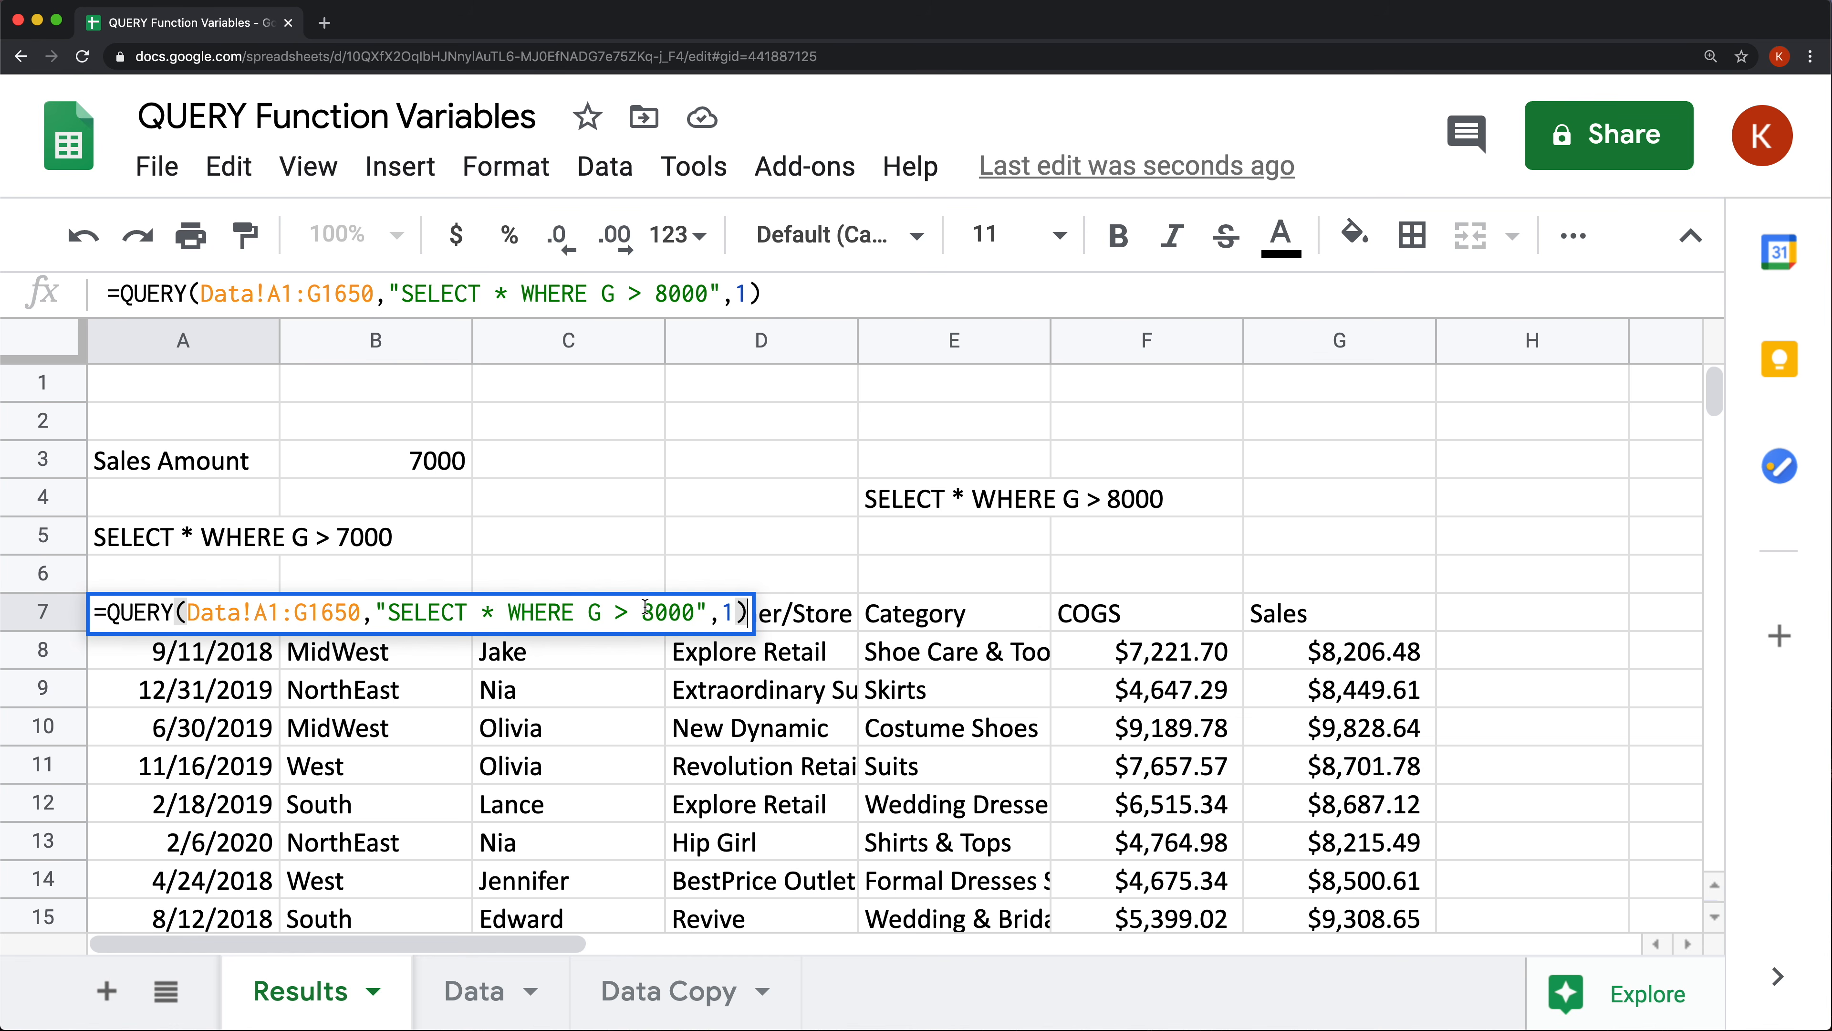
left_click(693, 613)
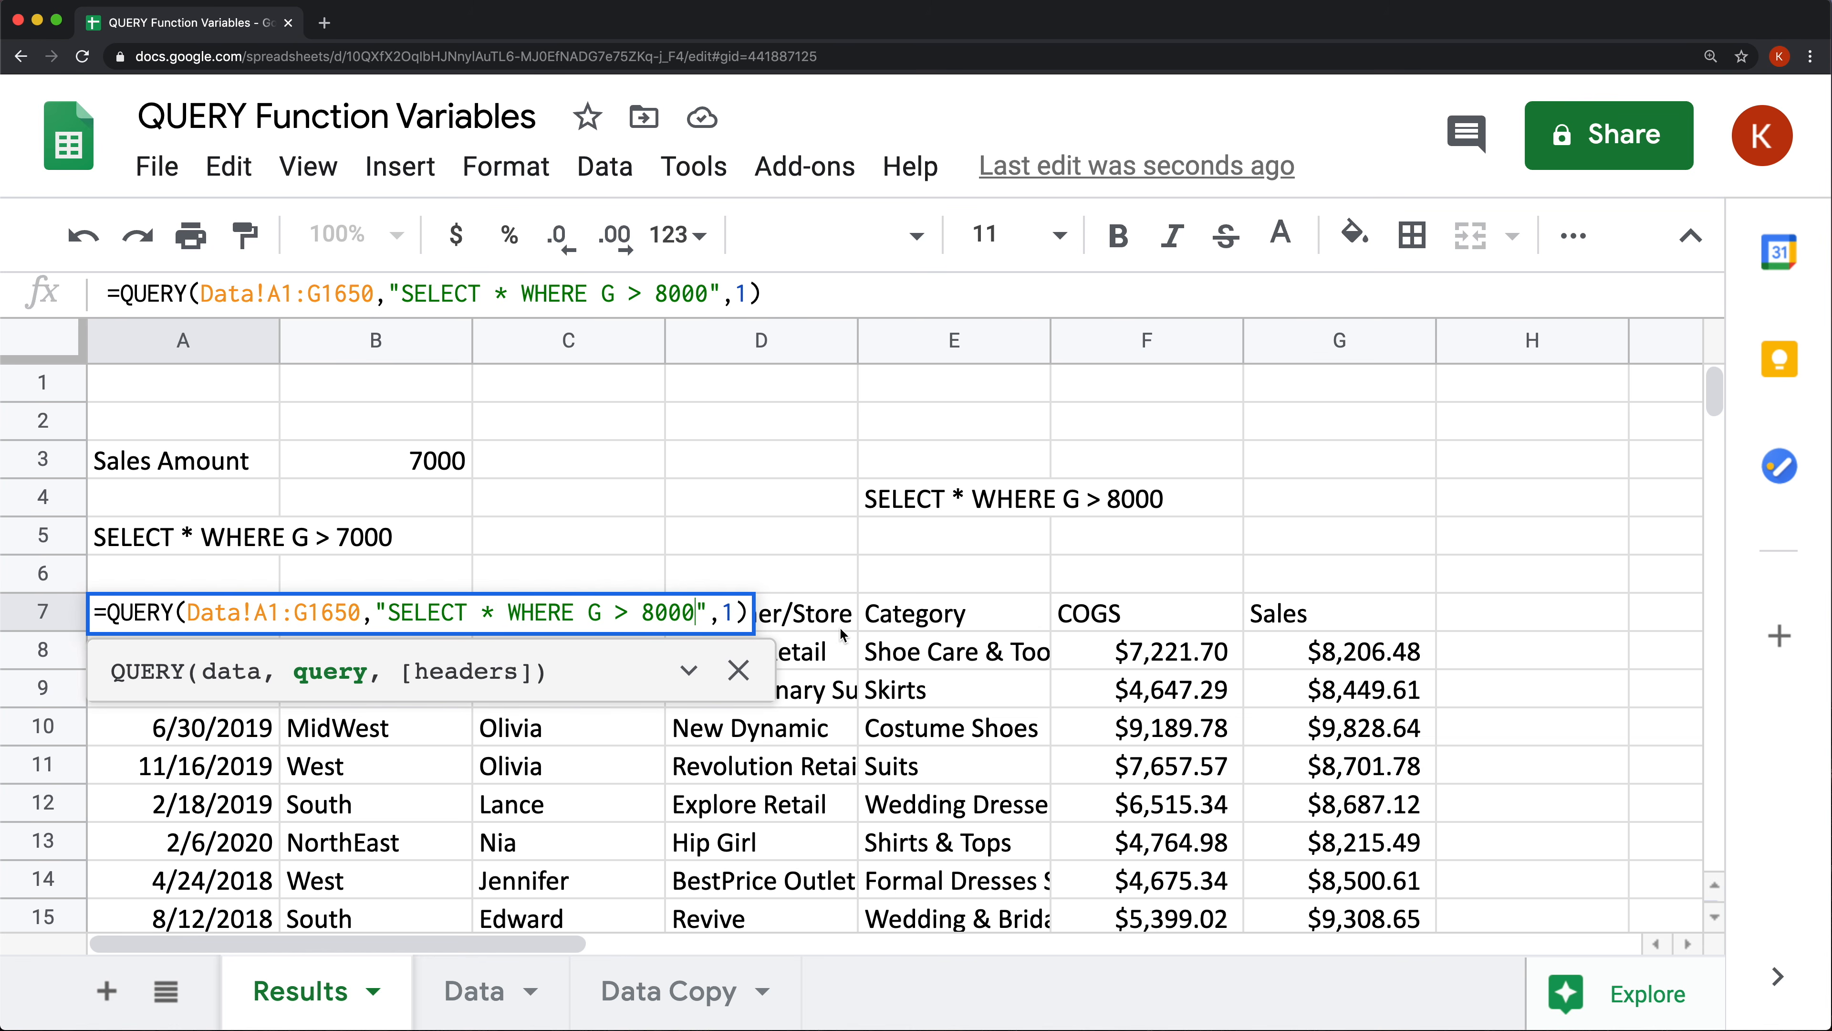
key("BackSpace")
key("BackSpace")
key("BackSpace")
key("BackSpace")
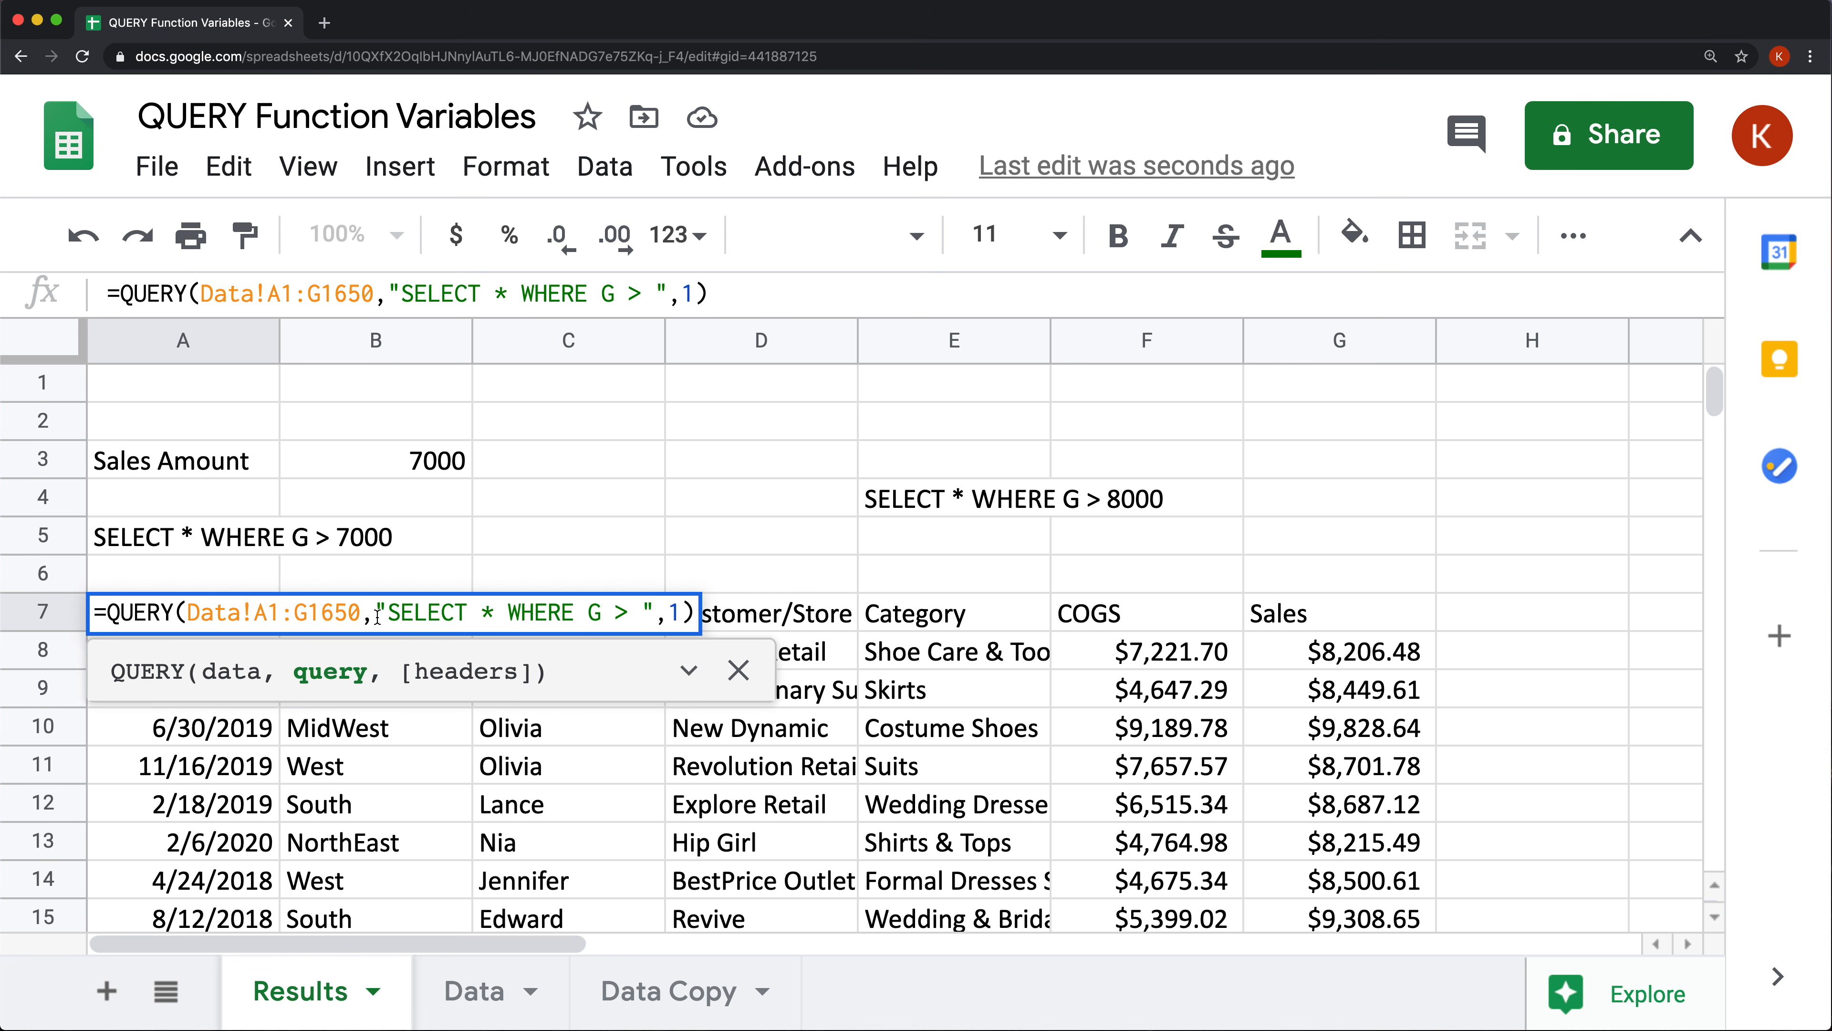
Append &B3 to the query string in A7, giving =QUERY(Data!A1:G1650,"SELECT * WHERE G > "&B3,1).
left_click_drag(378, 613, 649, 609)
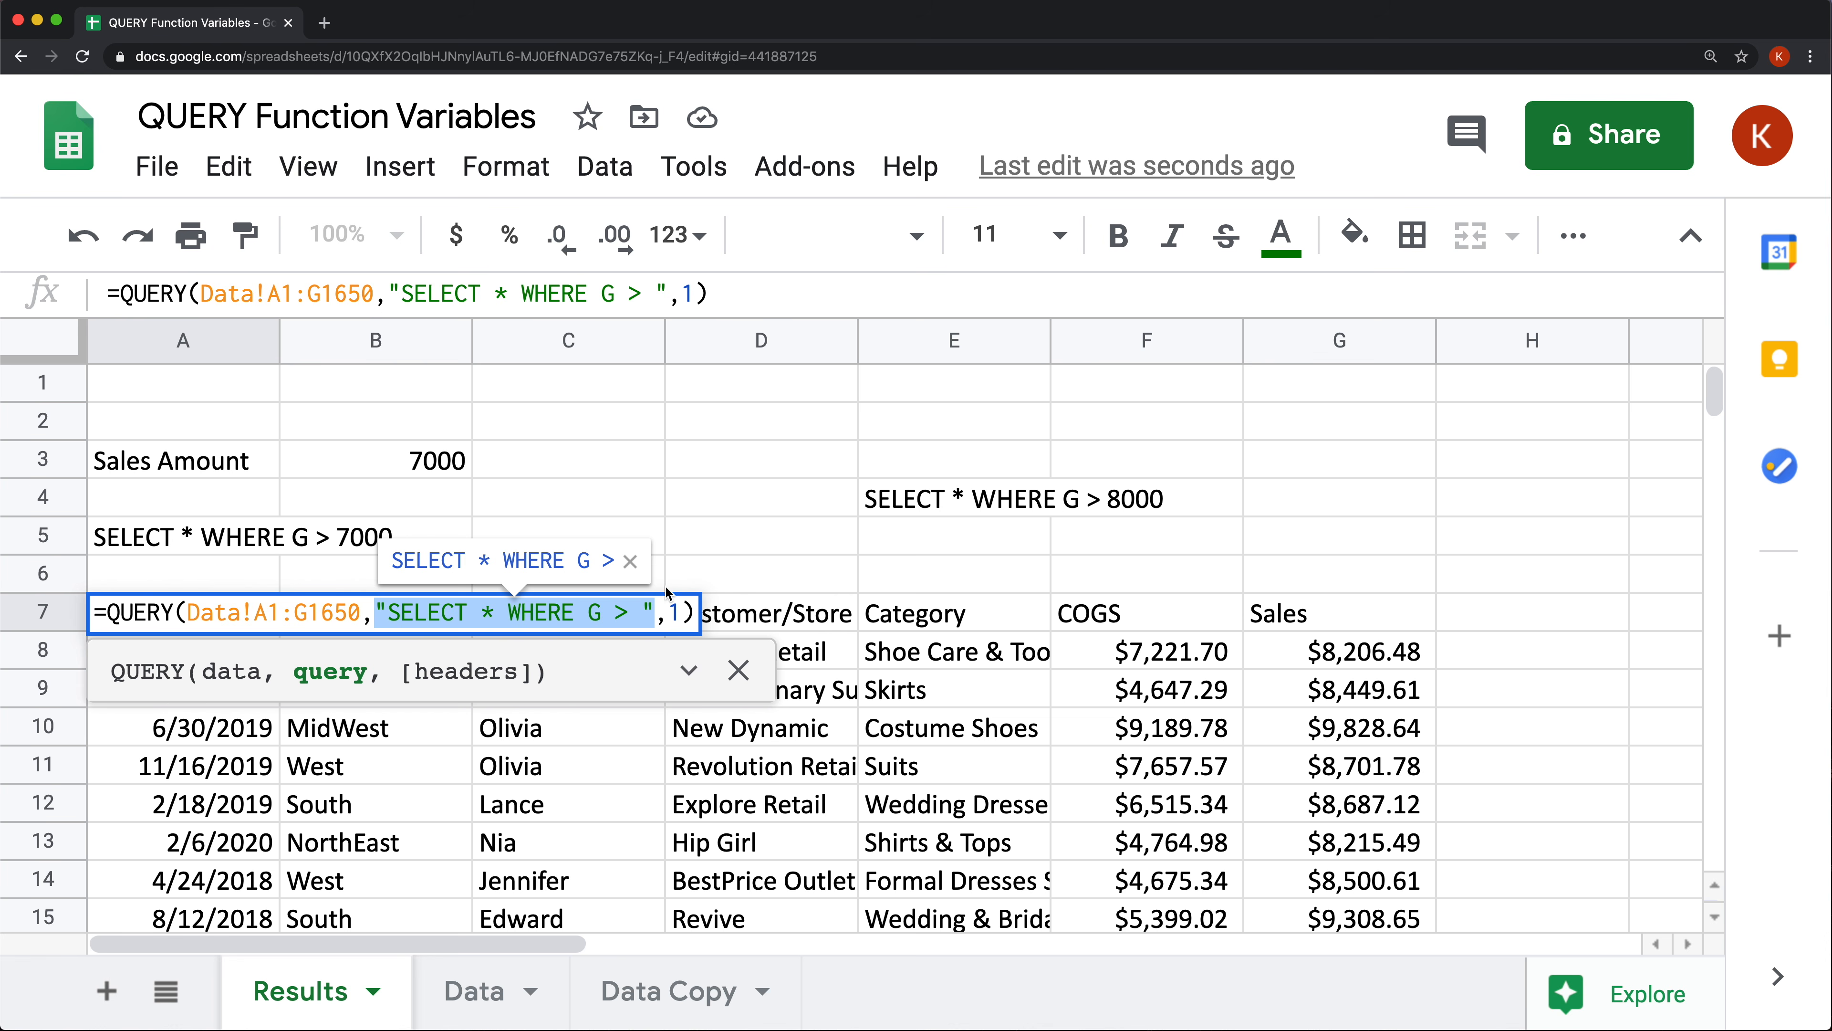
left_click(655, 617)
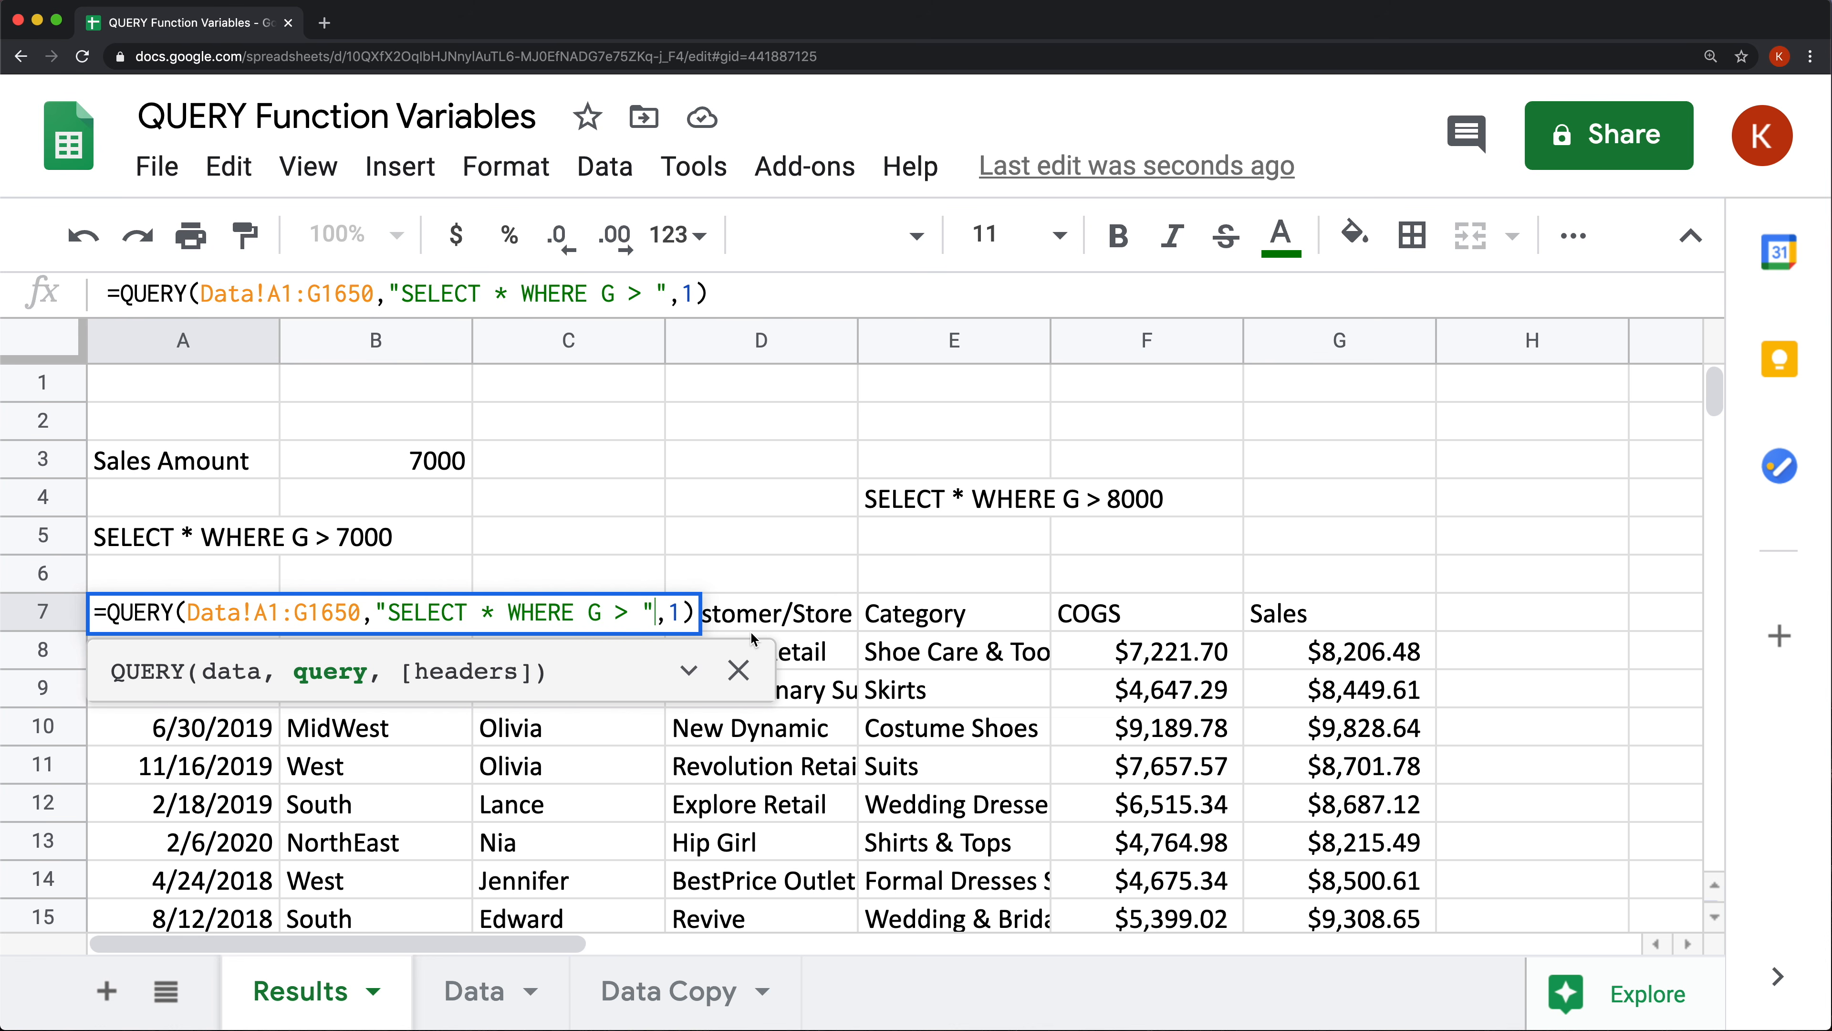
type("&")
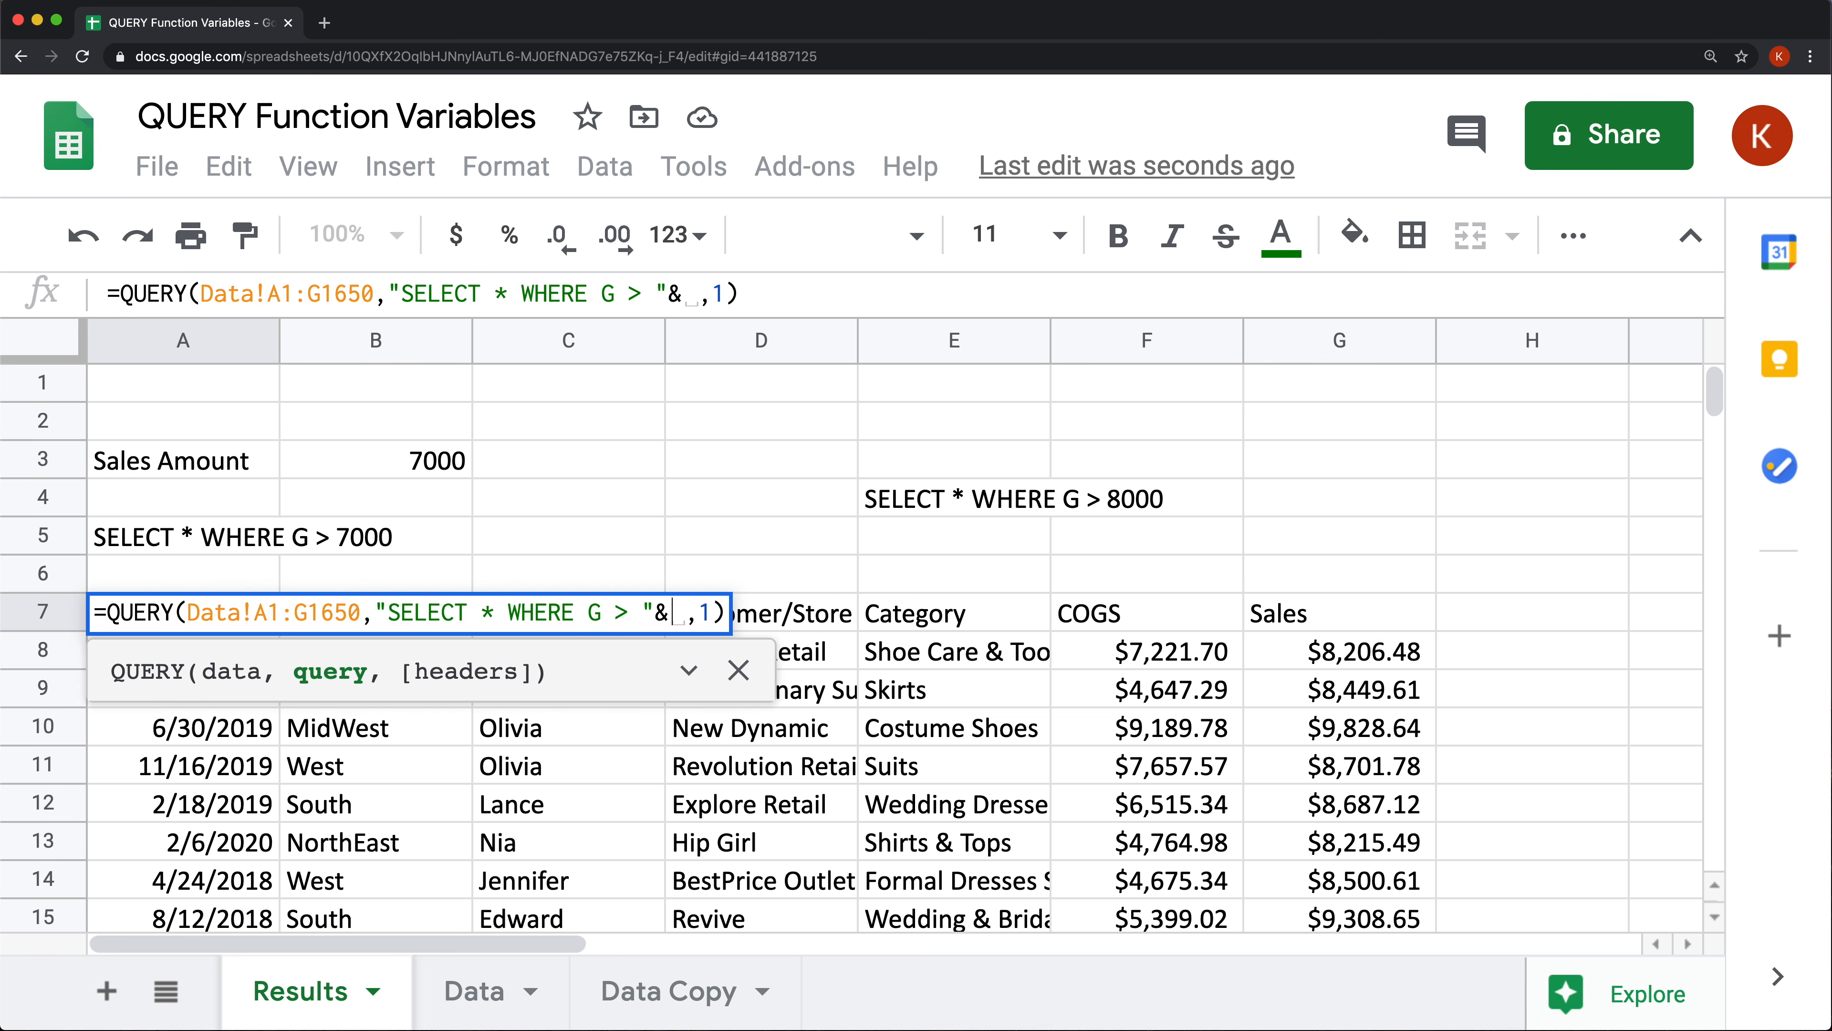
left_click(444, 468)
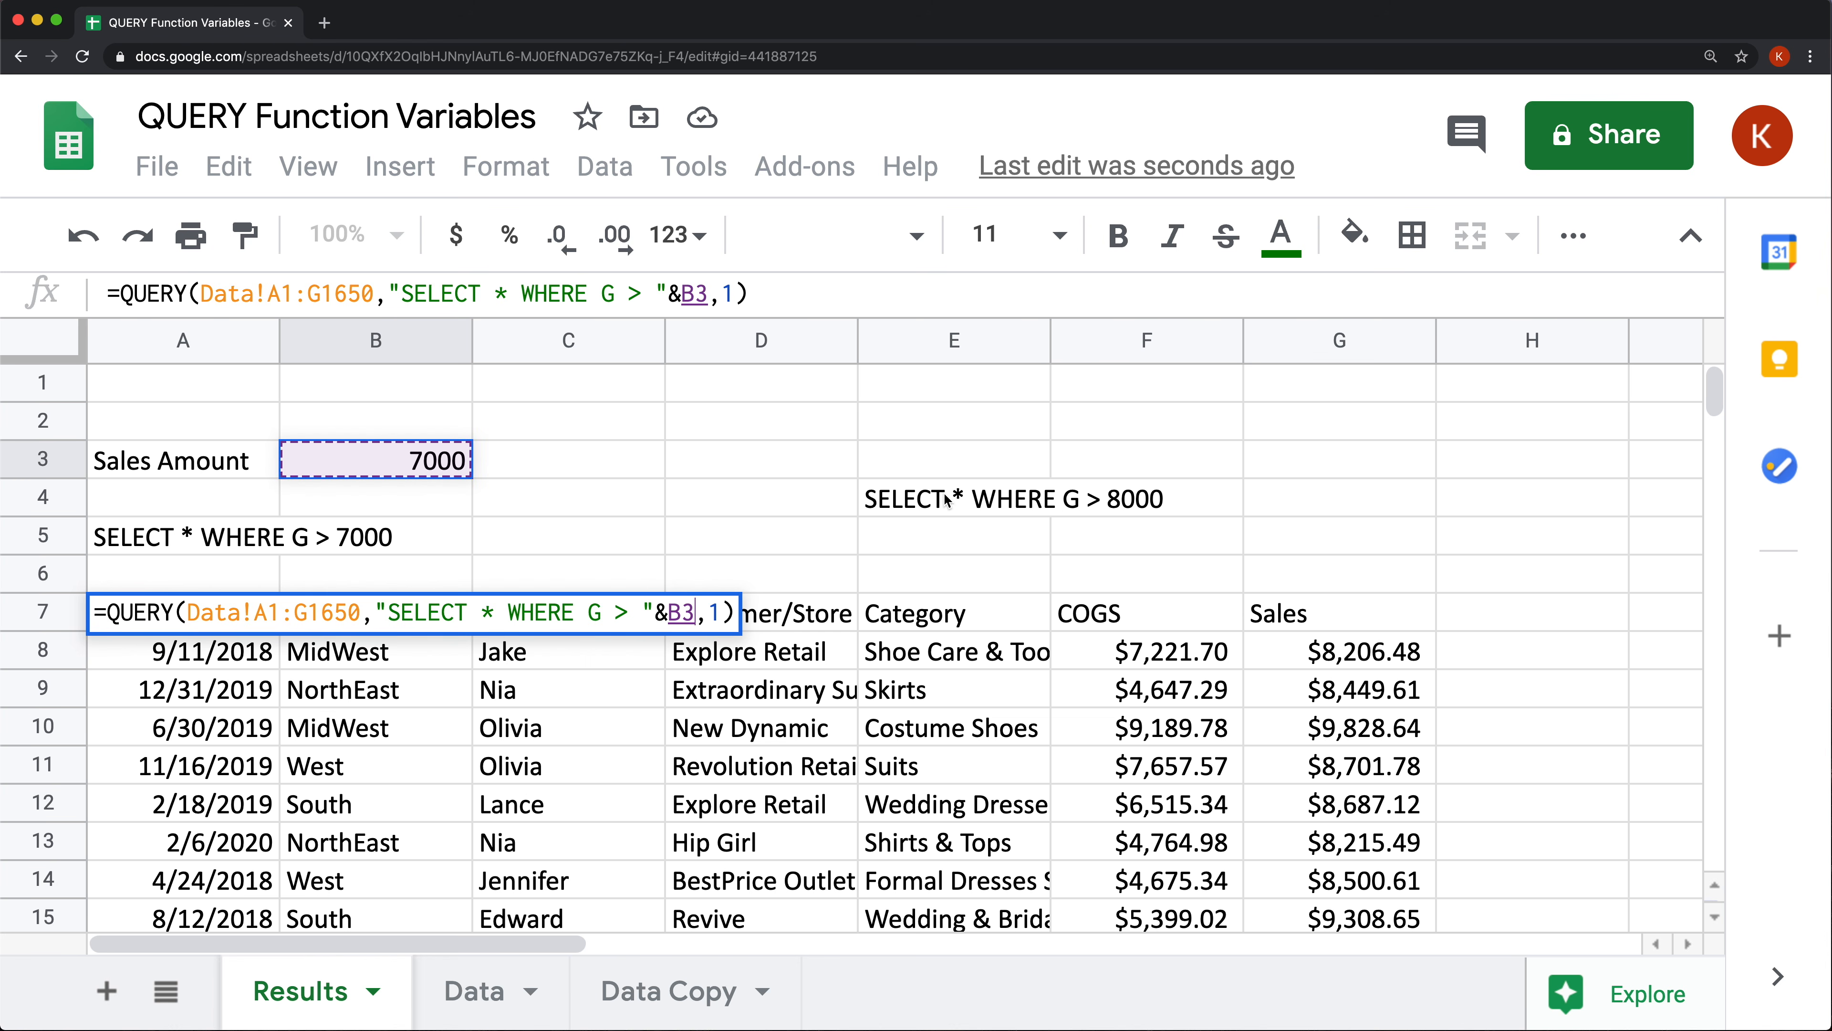
key("Return")
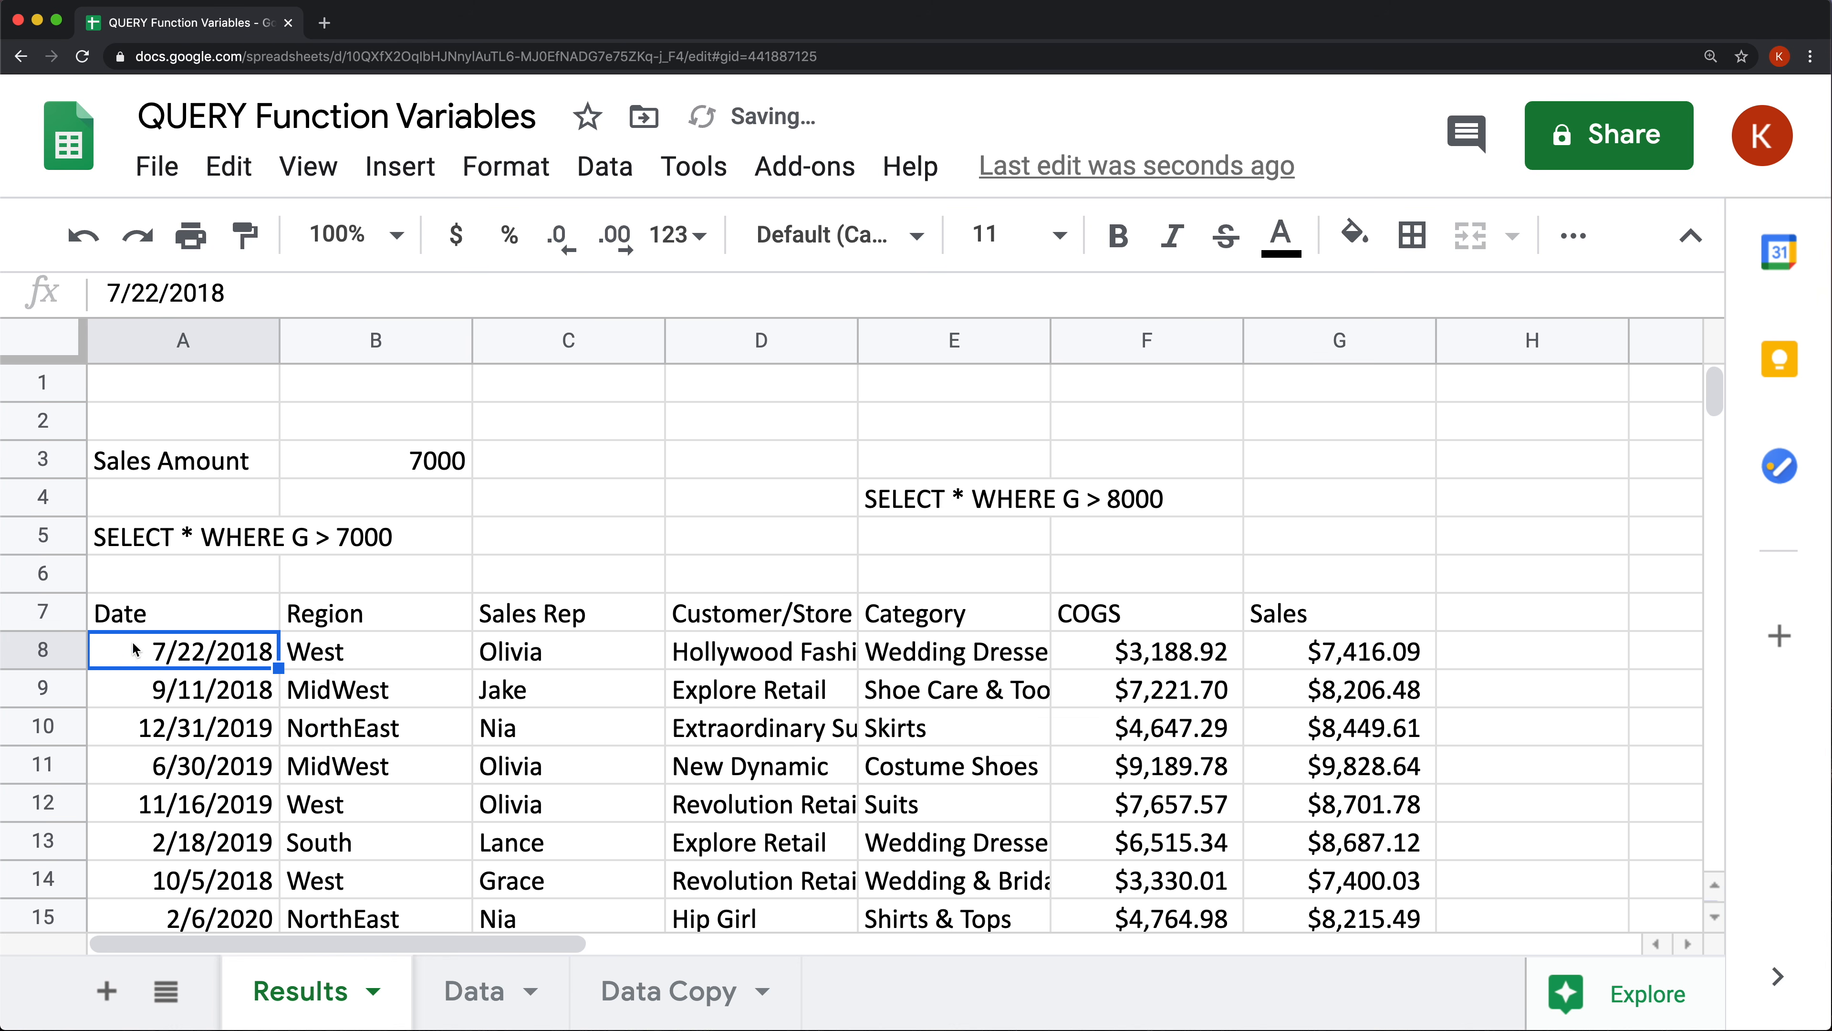
Set the Sales Amount in B3 to 9000 and review the Sales values in the query results.
left_click(153, 626)
left_click_drag(1343, 653, 1347, 846)
left_click(382, 474)
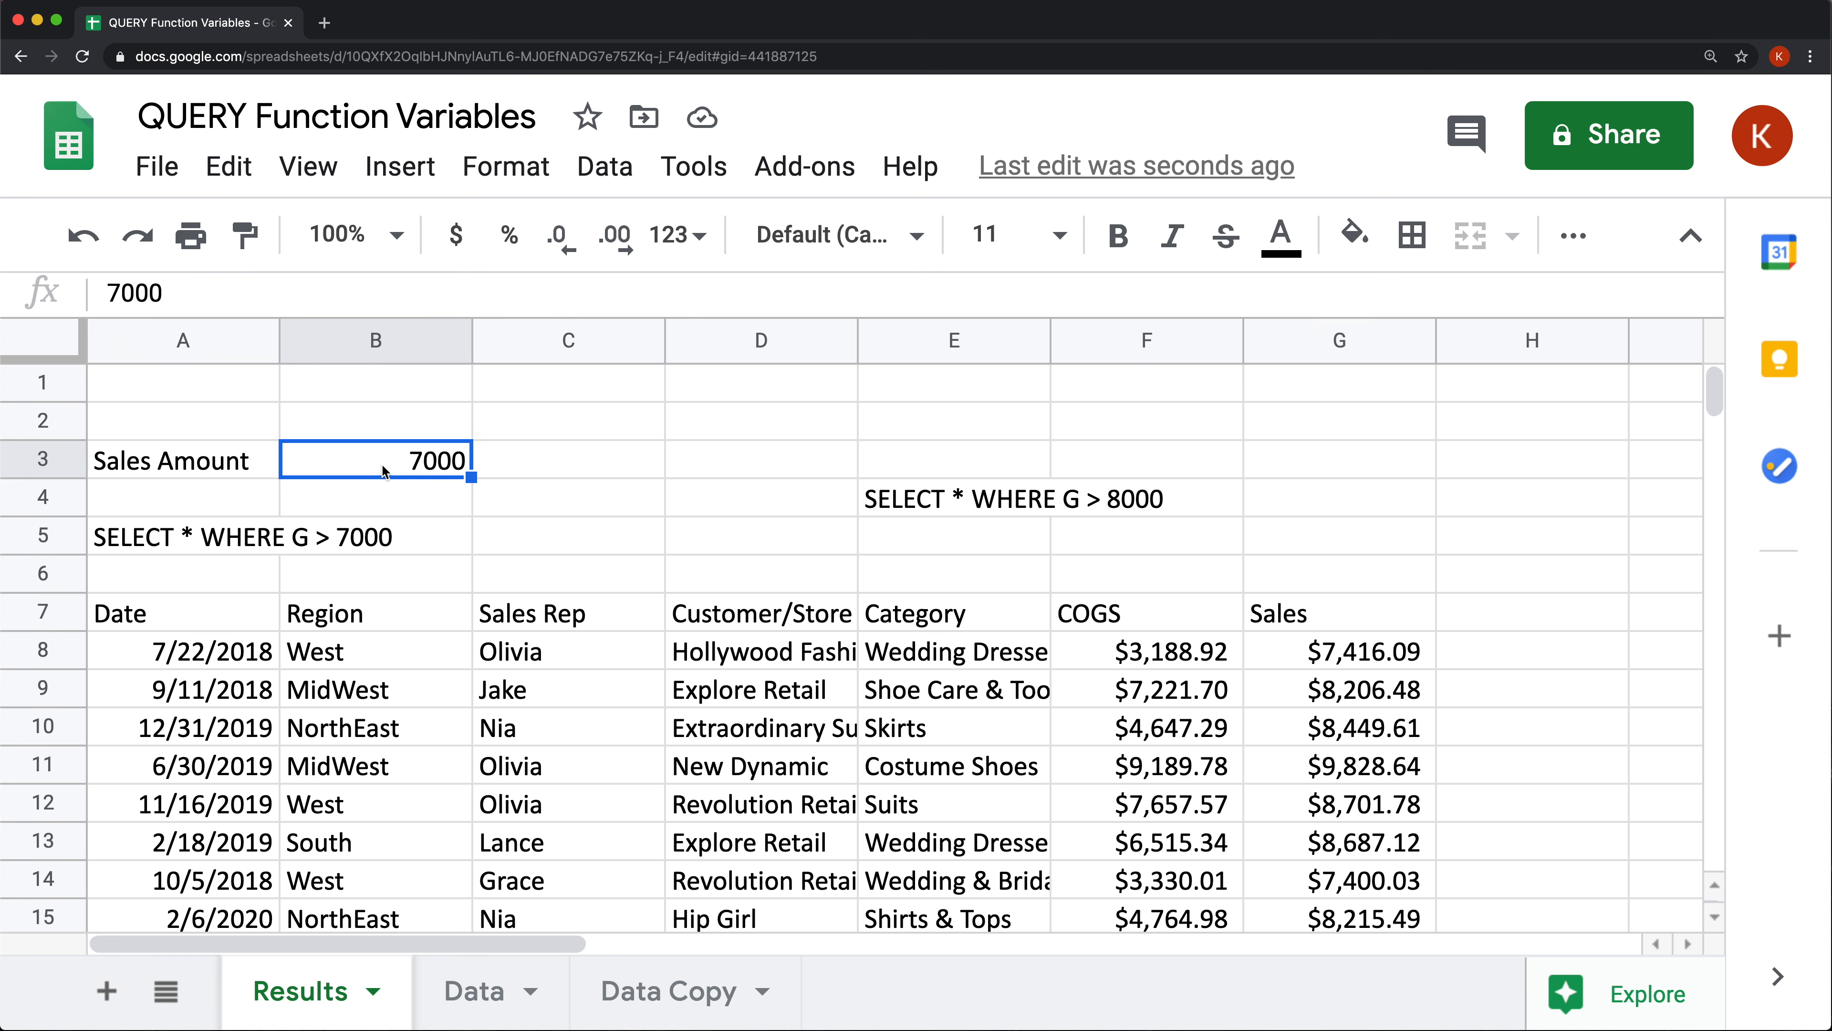
type("9000")
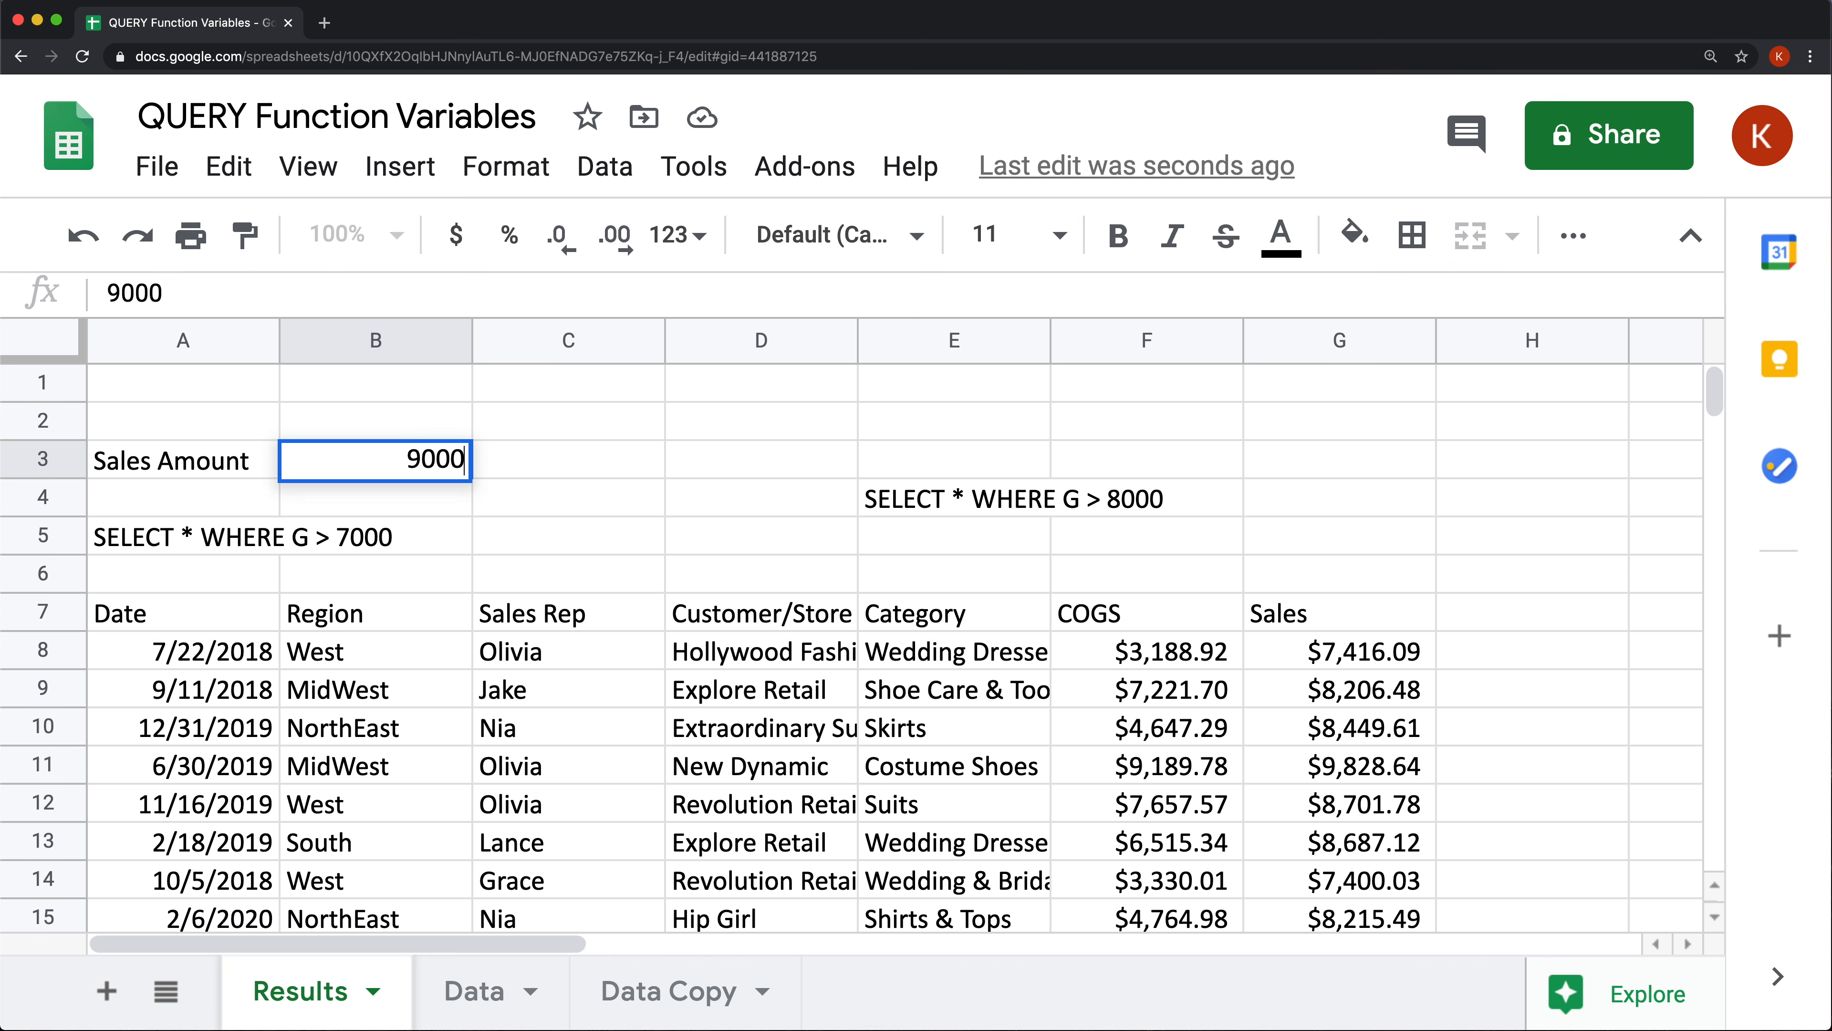
key("Return")
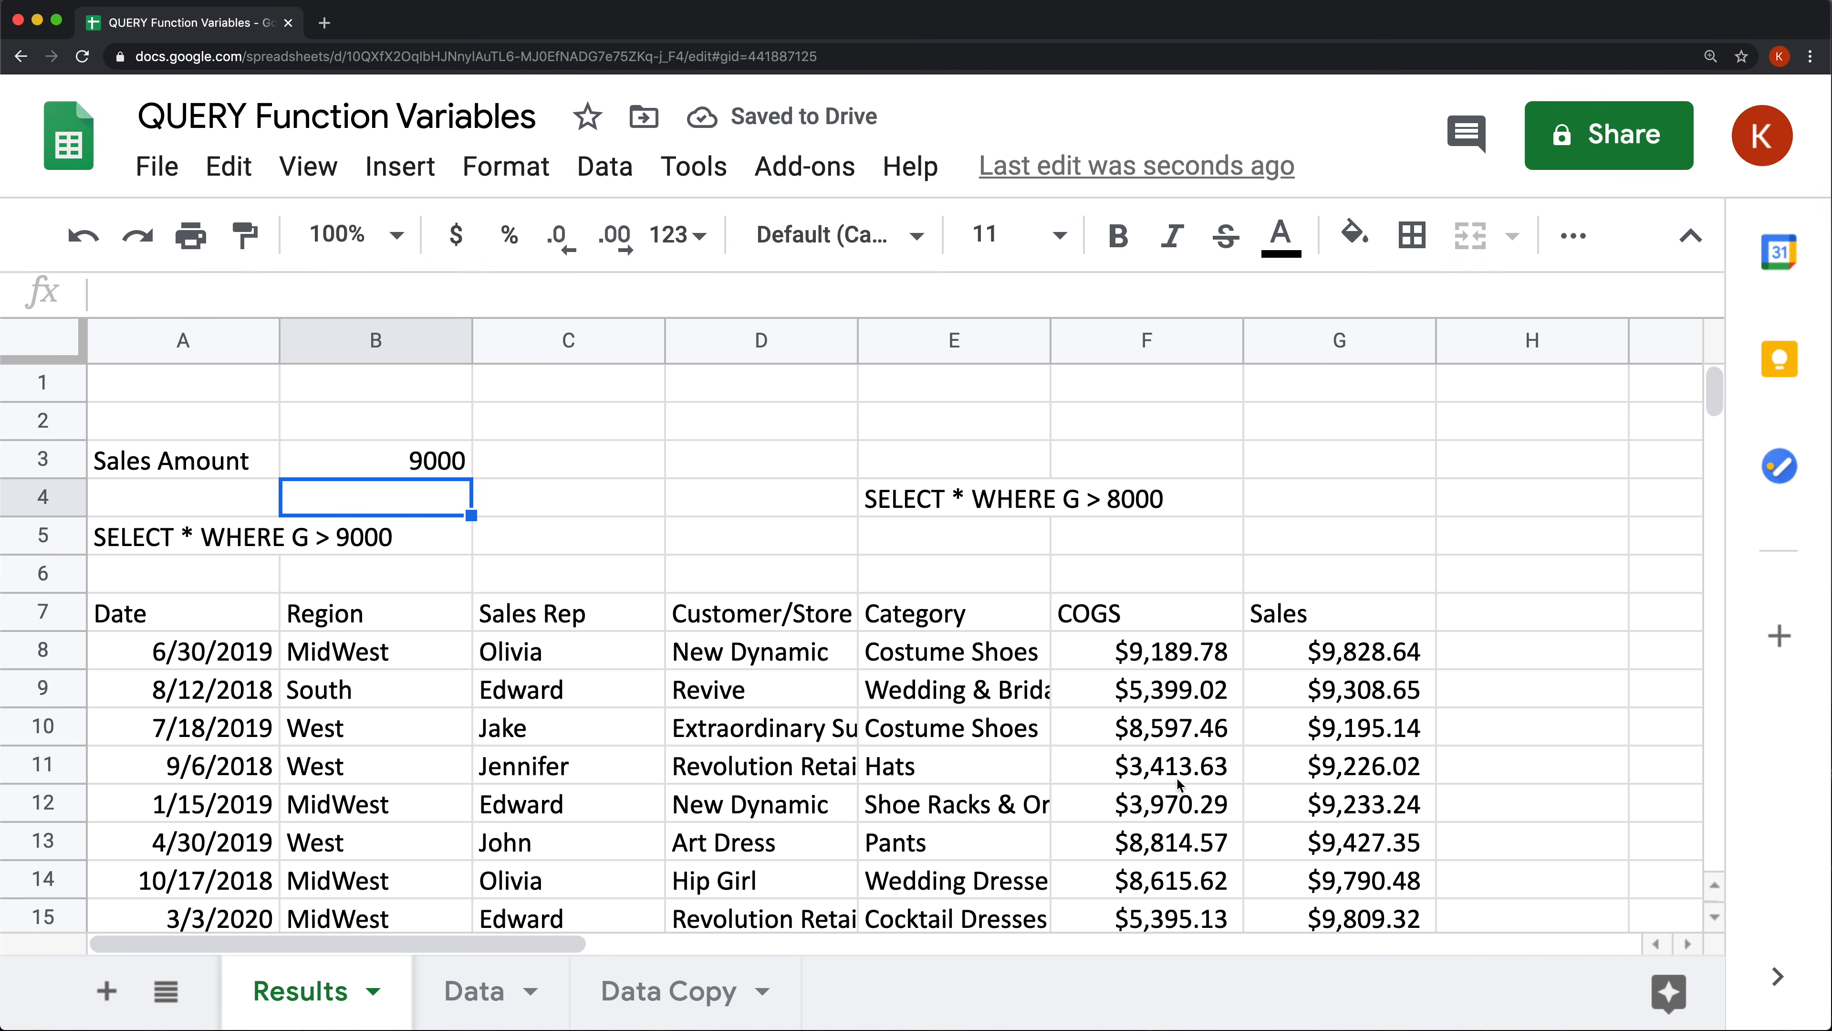
scroll(1034, 779, "down", 3)
scroll(842, 733, "up", 3)
left_click(402, 455)
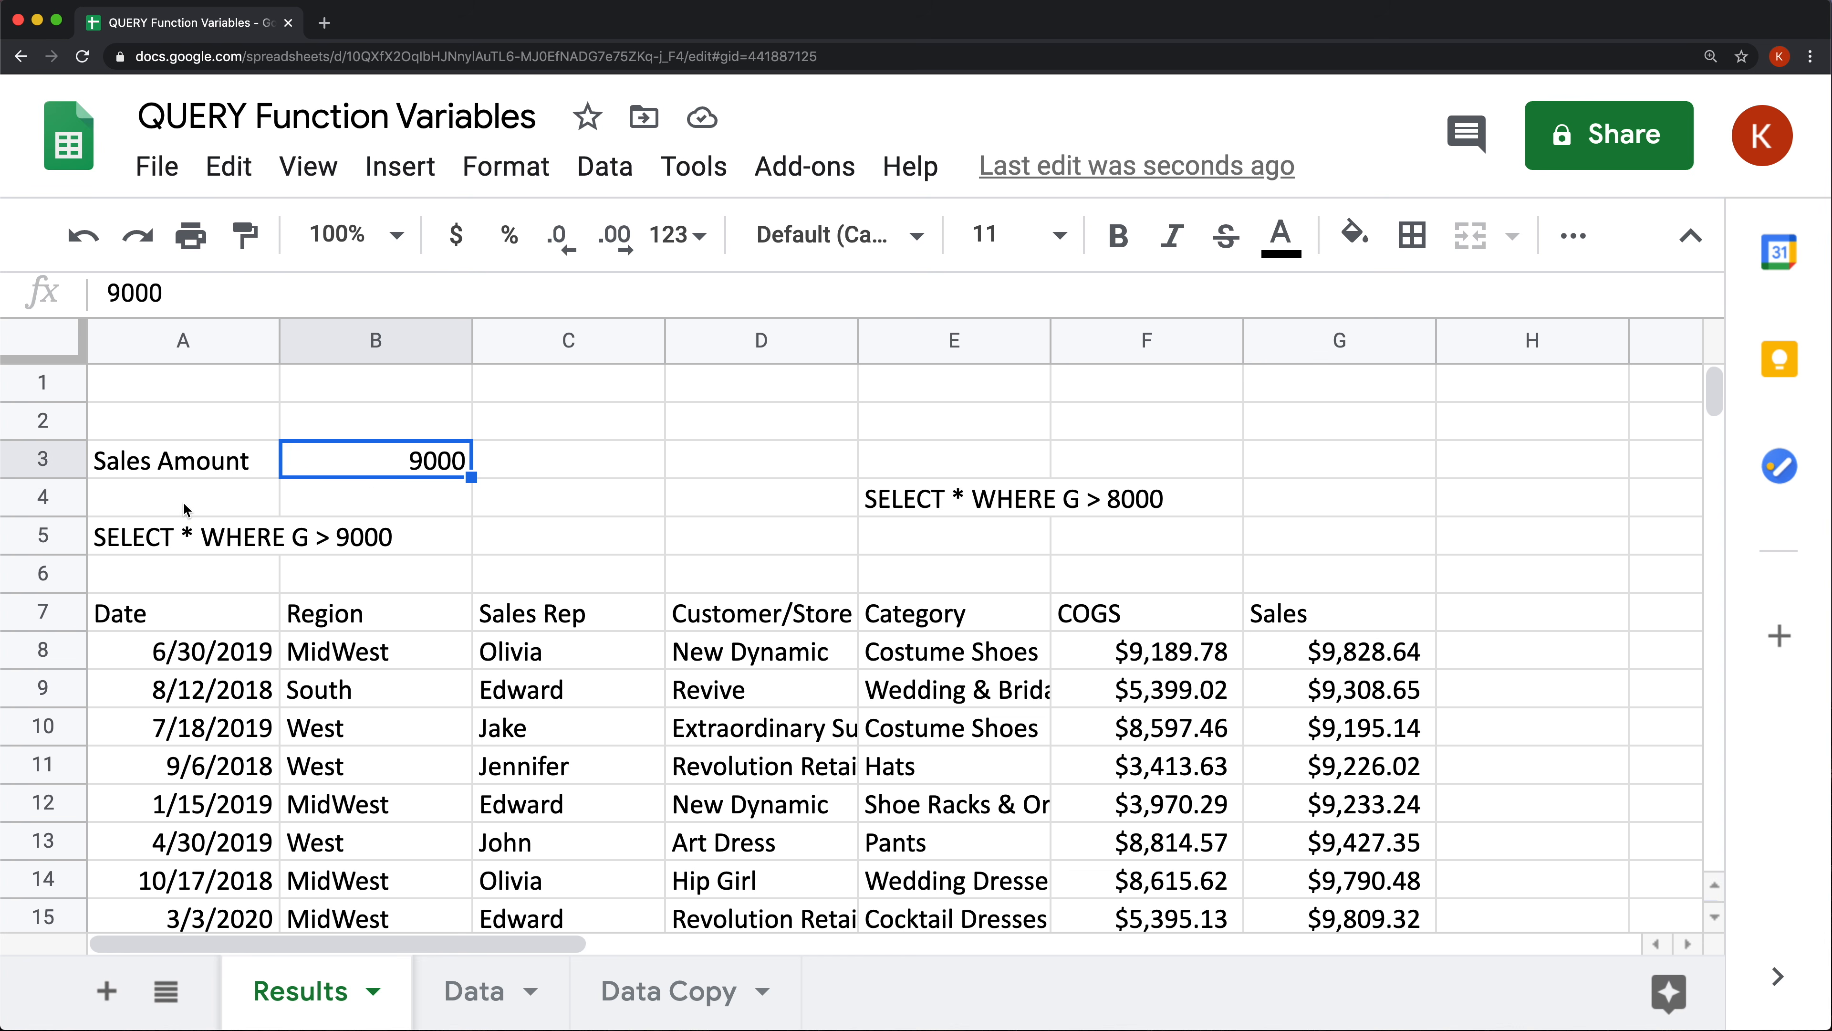
Clear the helper query texts from cells A5 and E4.
left_click(178, 538)
key("Delete")
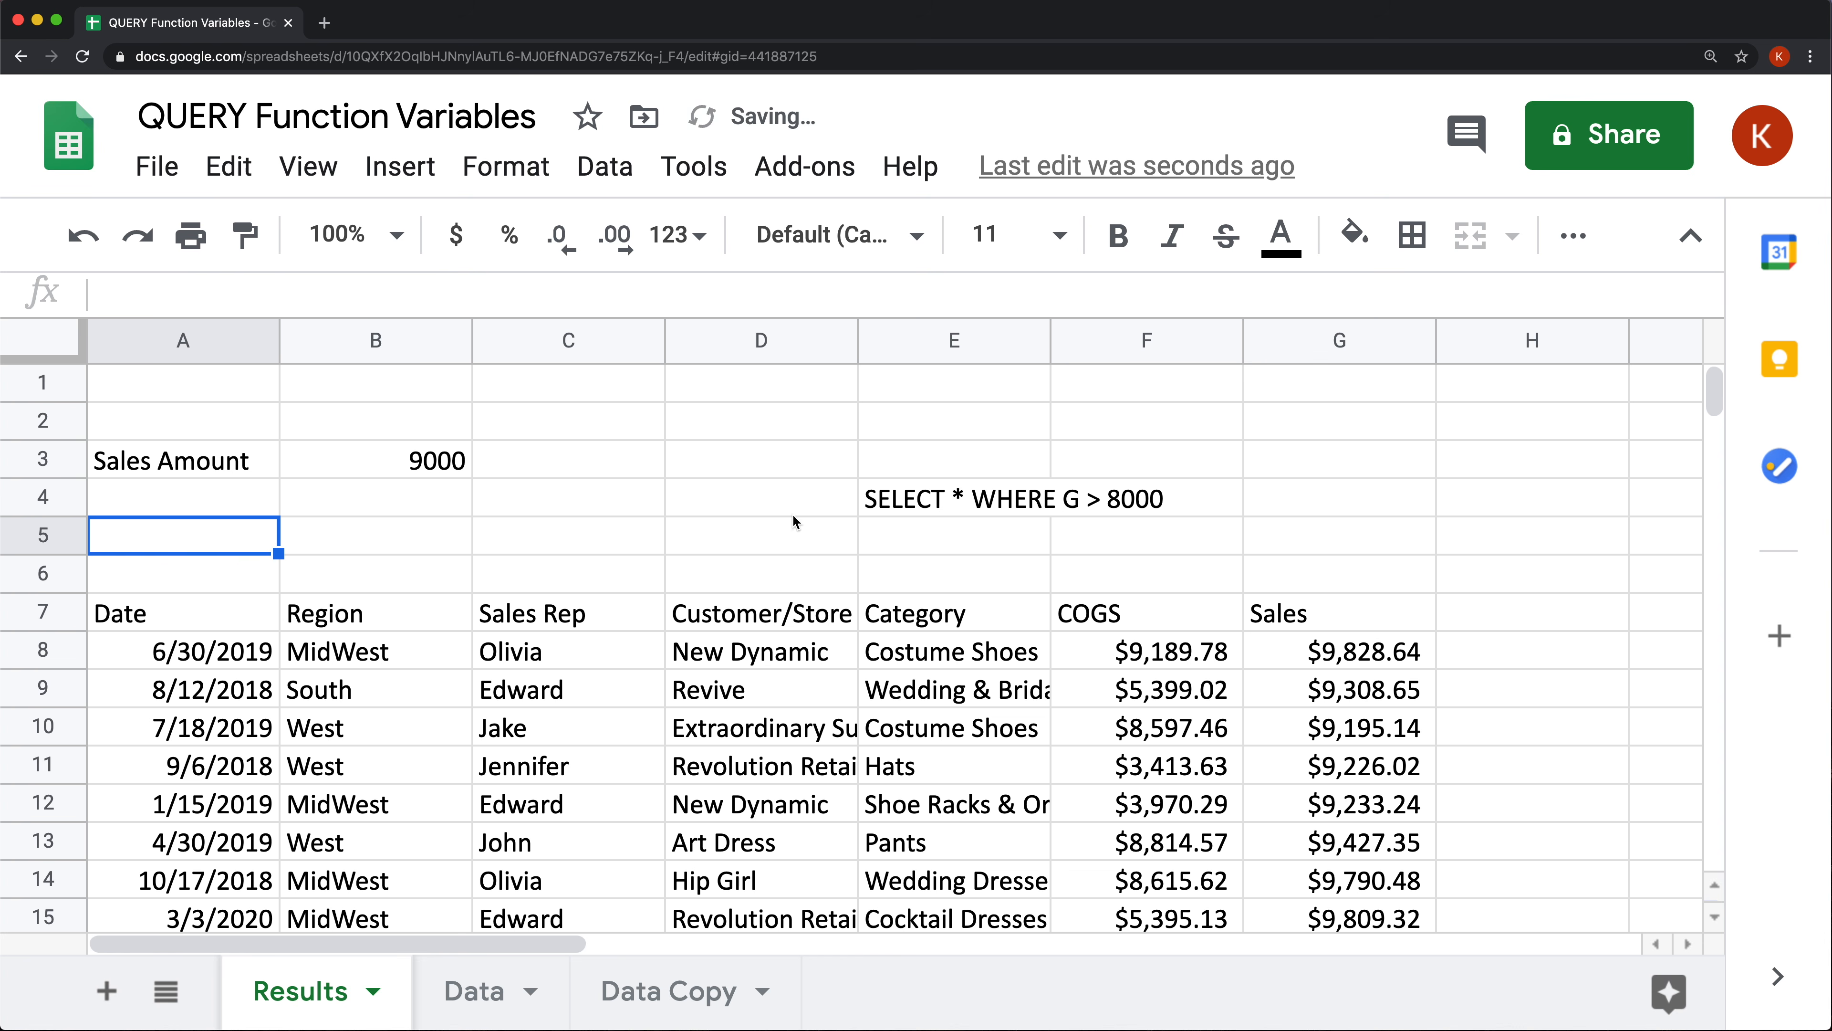
left_click(895, 507)
key("Delete")
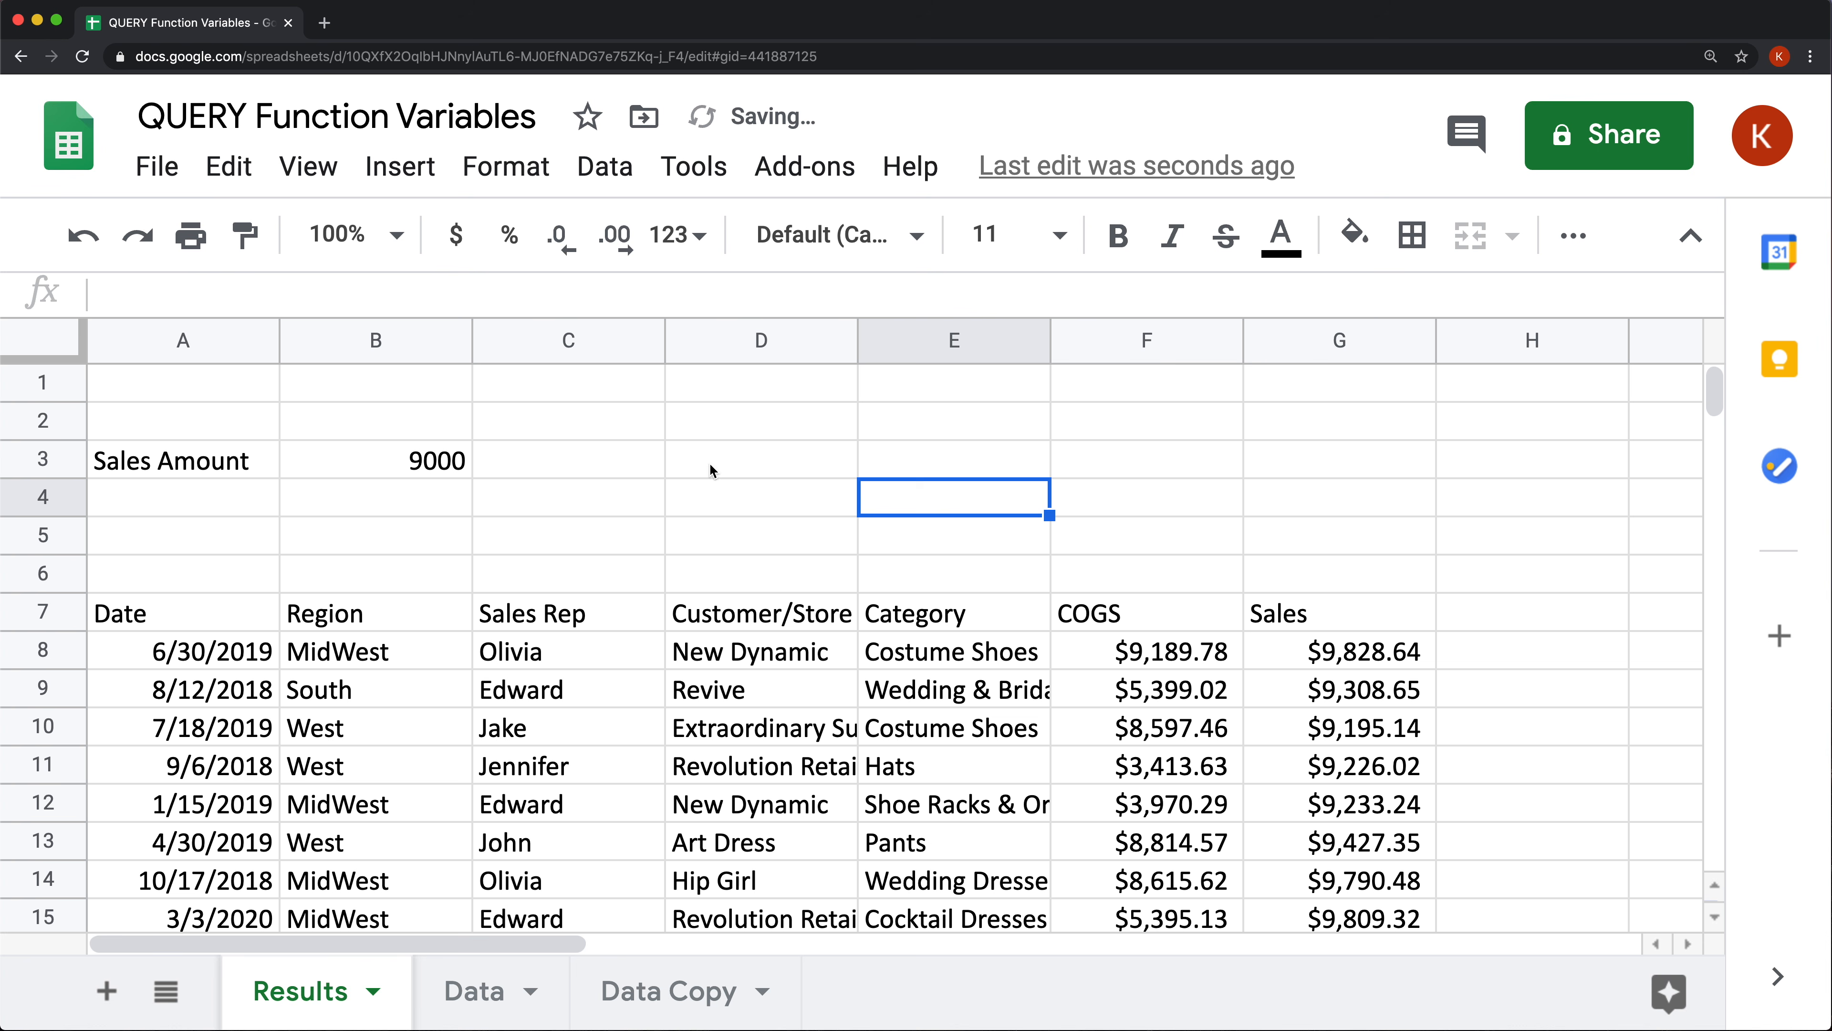
Examine the B3 reference in A7's QUERY formula and the first dates in the query results.
left_click(218, 513)
double_click(176, 615)
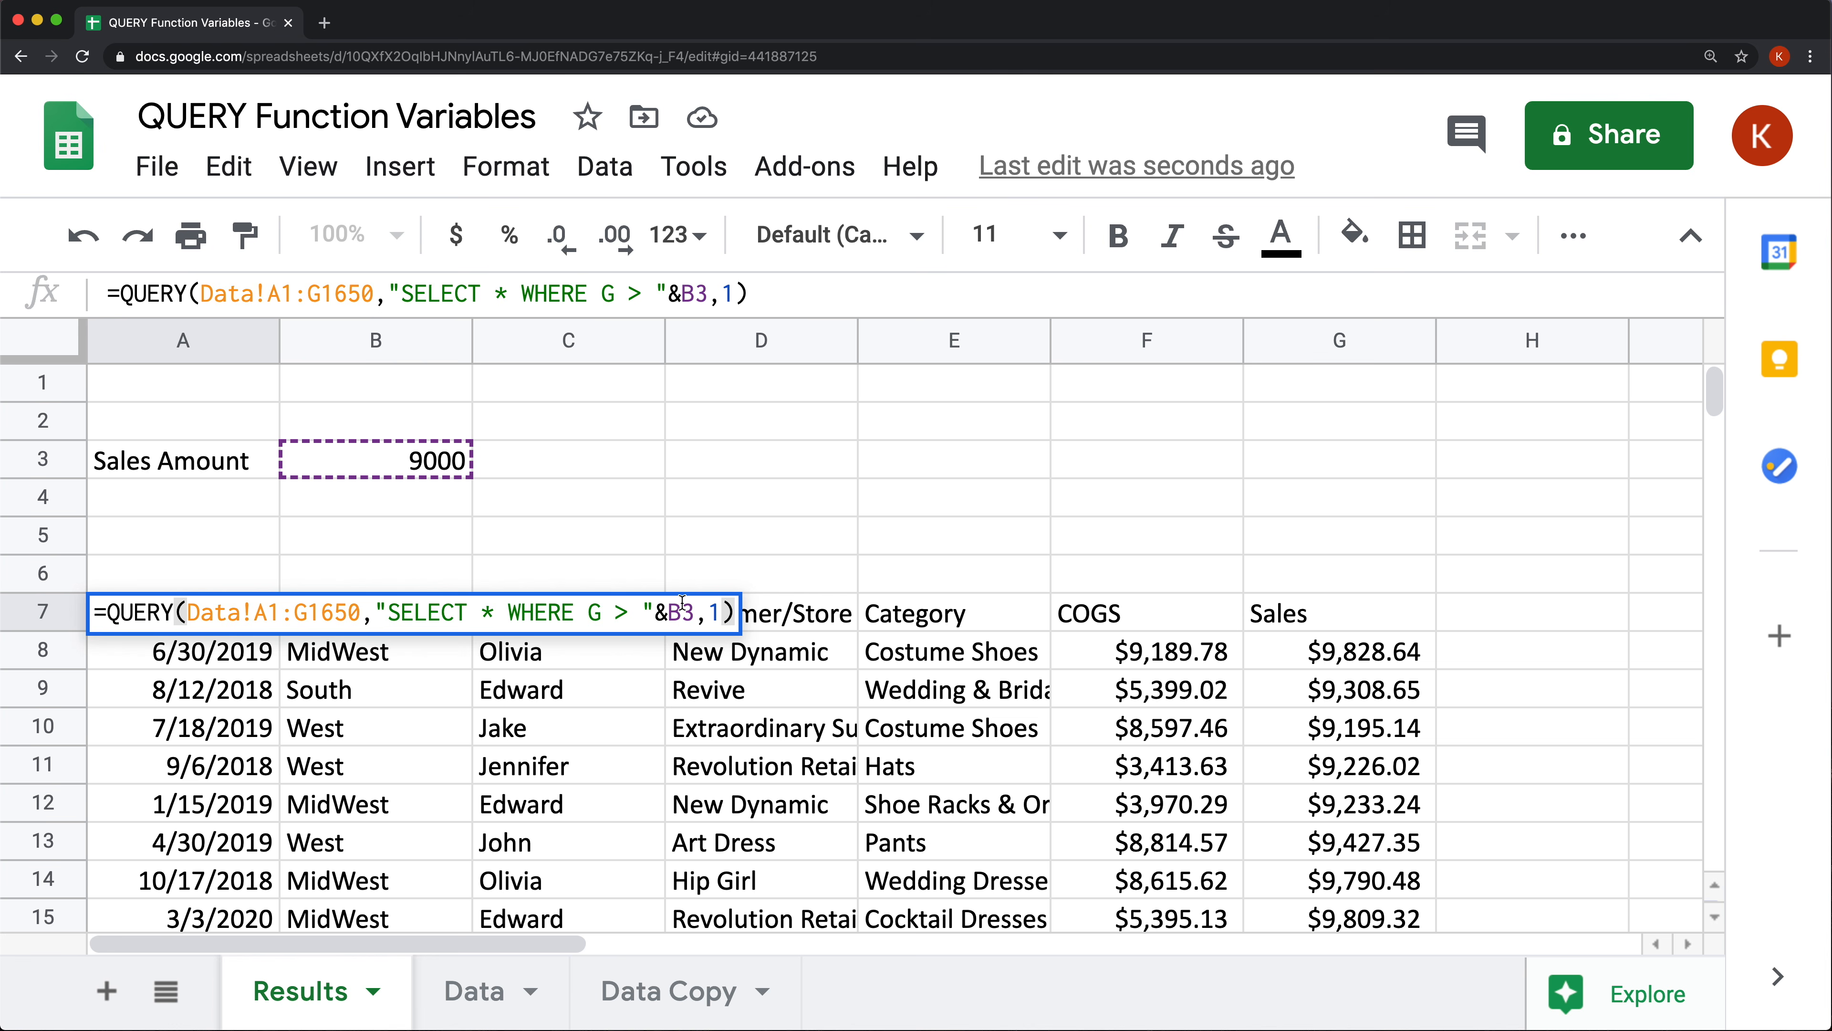
key("Return")
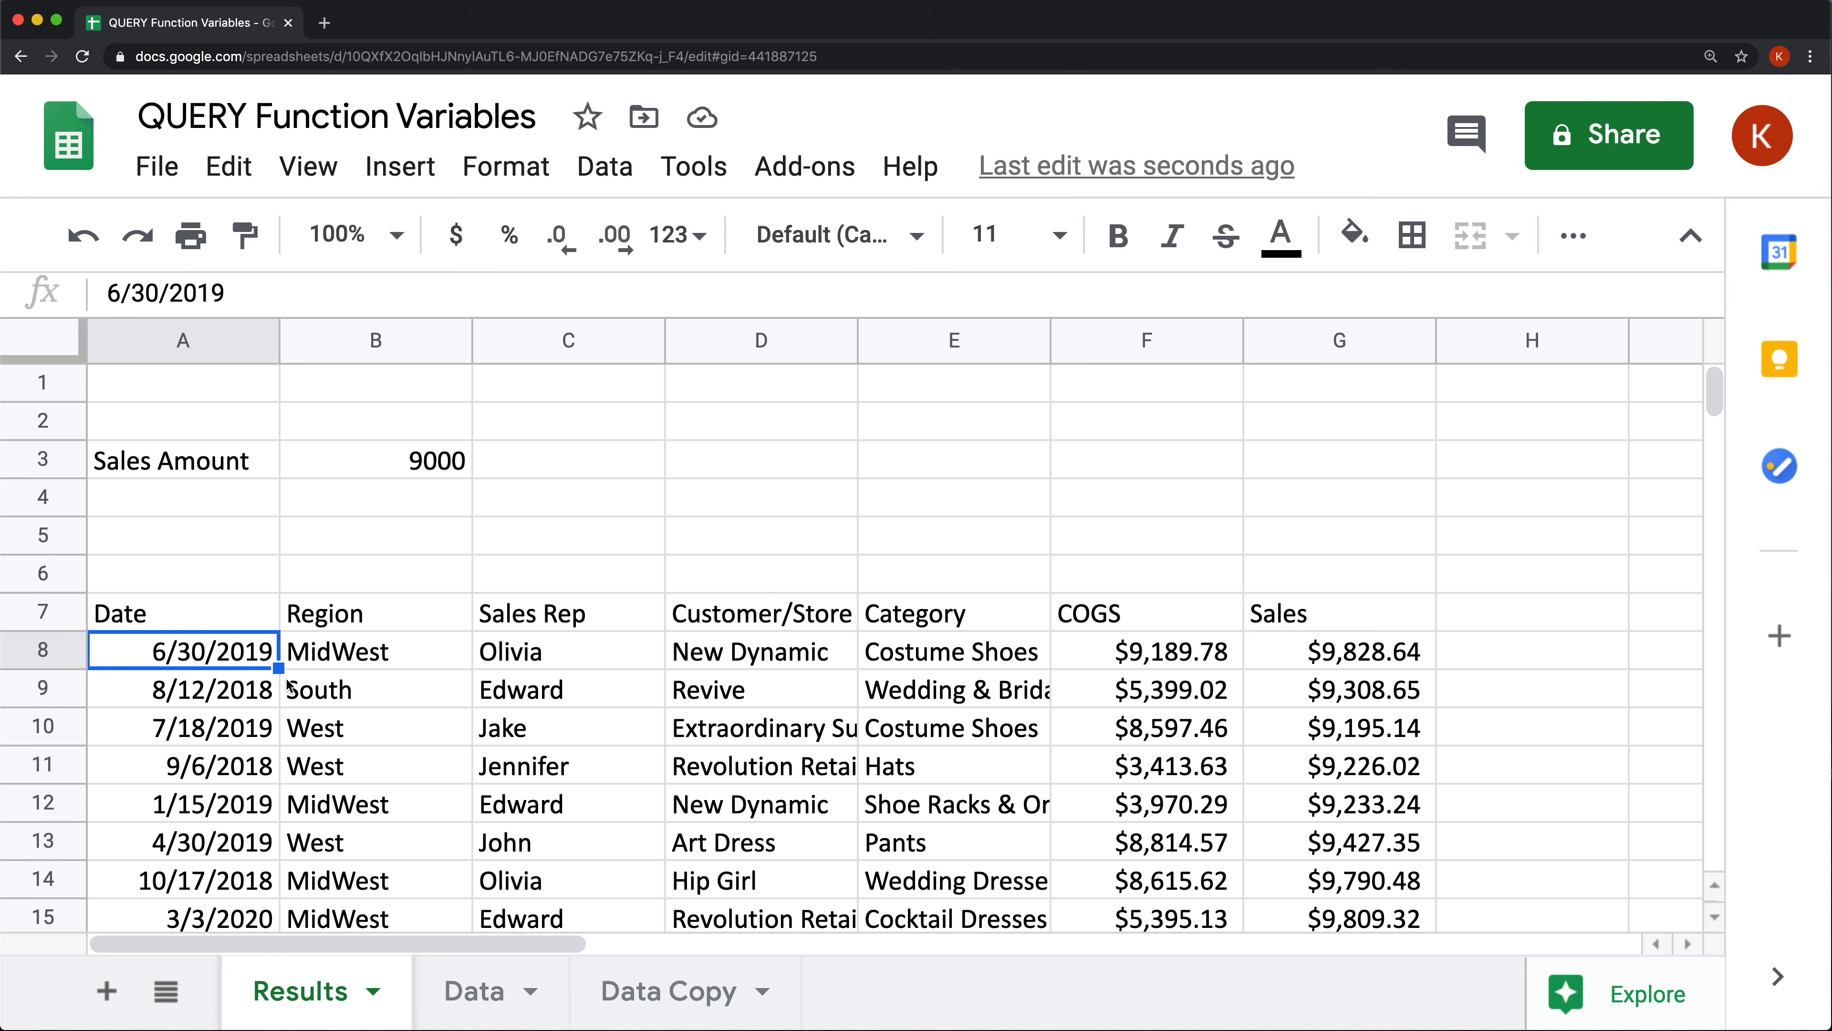
left_click_drag(238, 664, 238, 803)
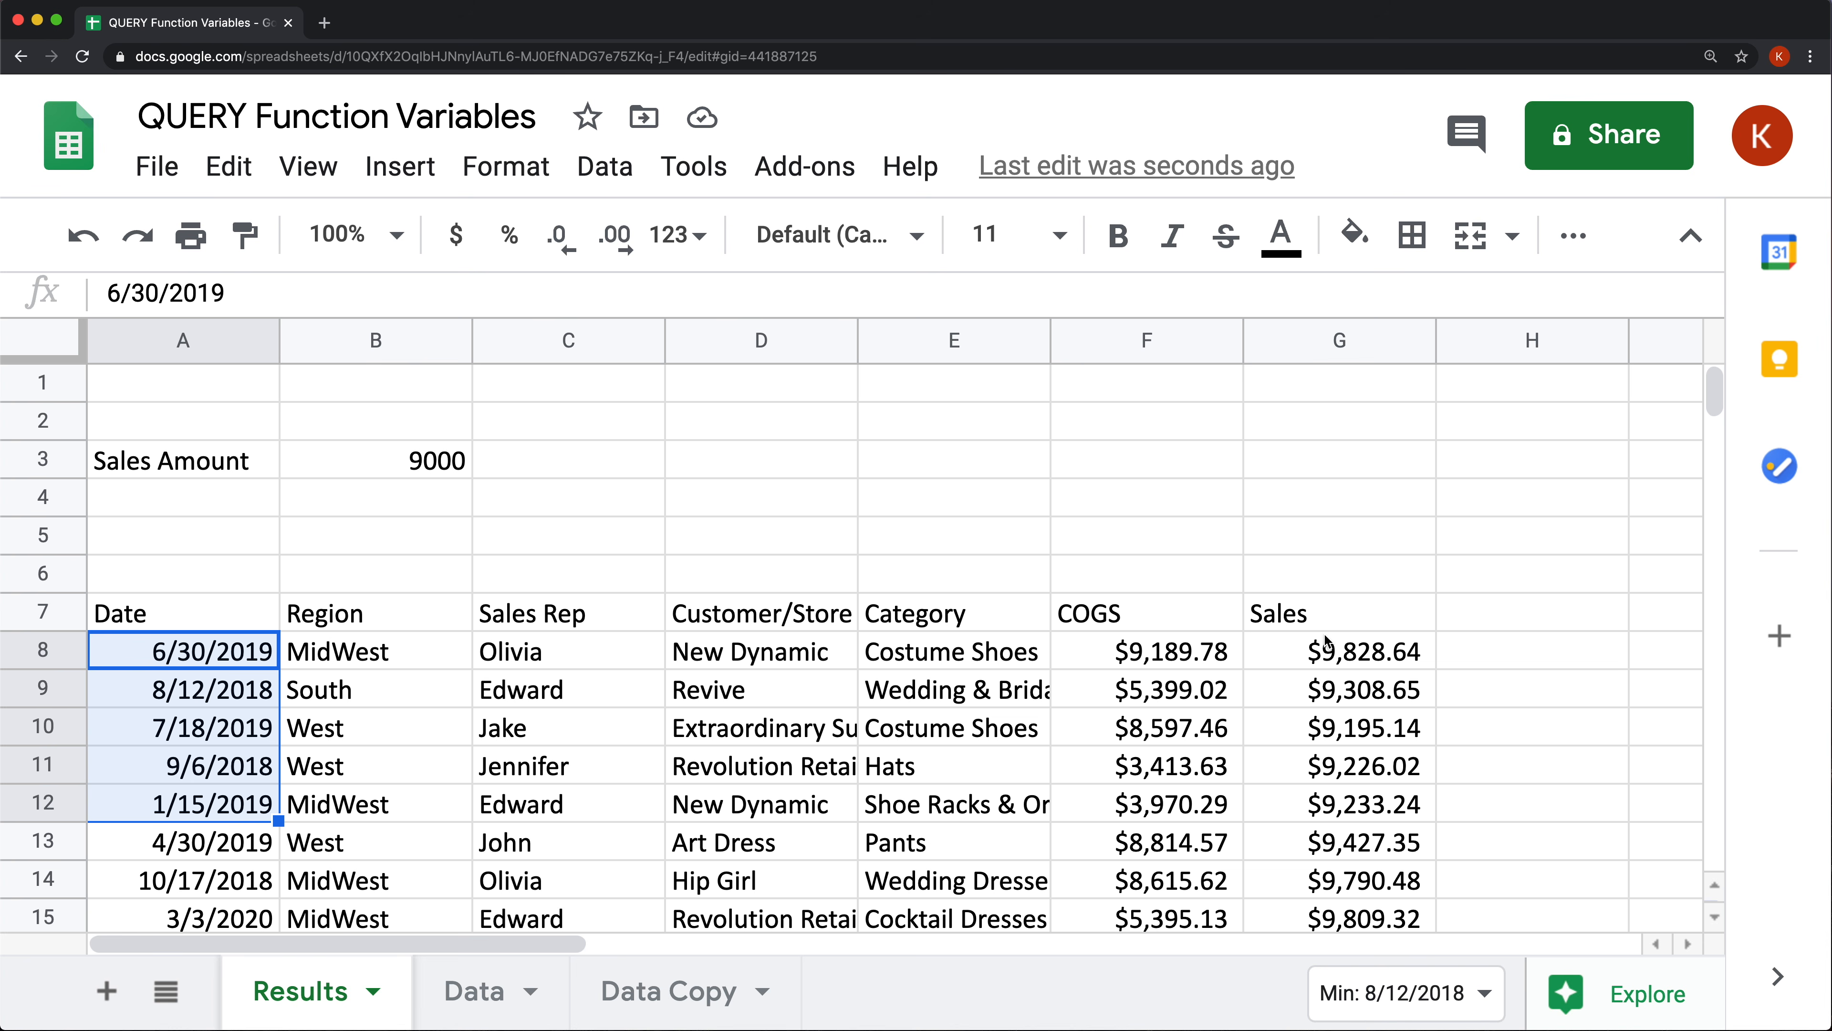
Replace the B3 reference in A7's QUERY formula with a fixed 9000 inside the query text.
left_click(186, 549)
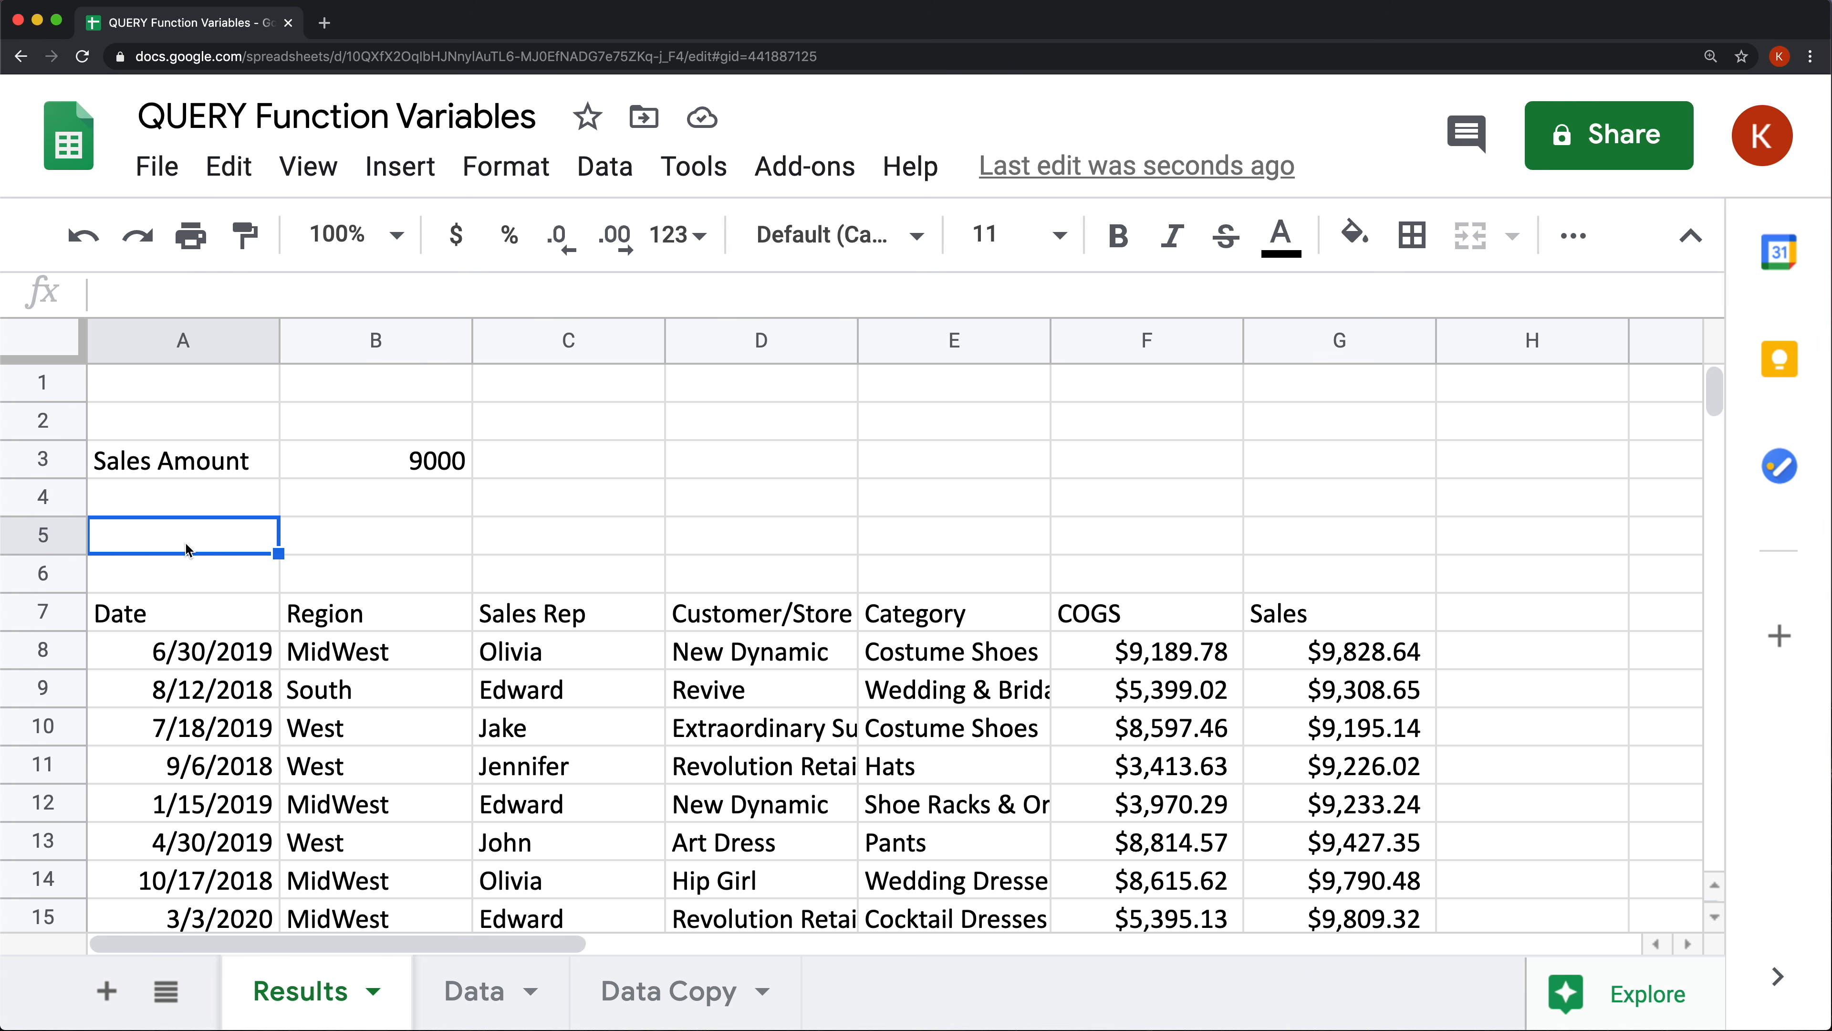
double_click(196, 614)
type("=QUERY(Data!A1:G1650,\"SELECT * WHERE G > \"&B3,1)")
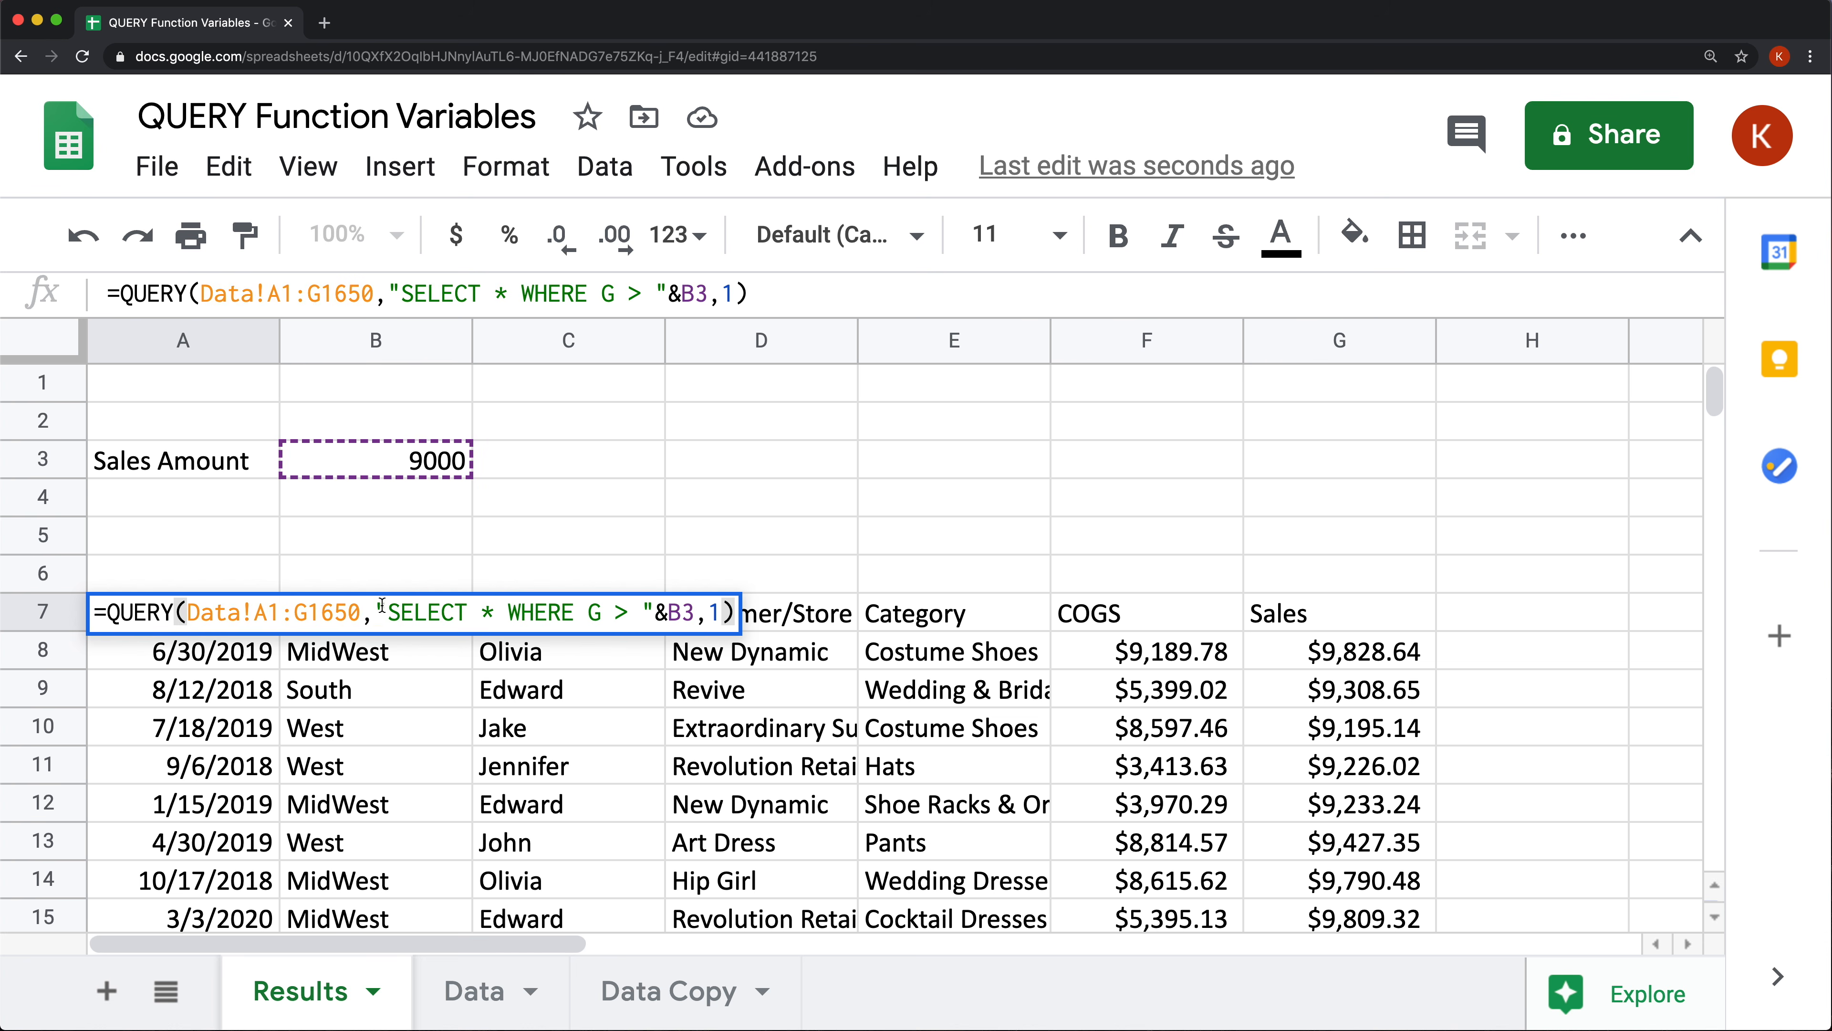
left_click_drag(382, 605, 521, 613)
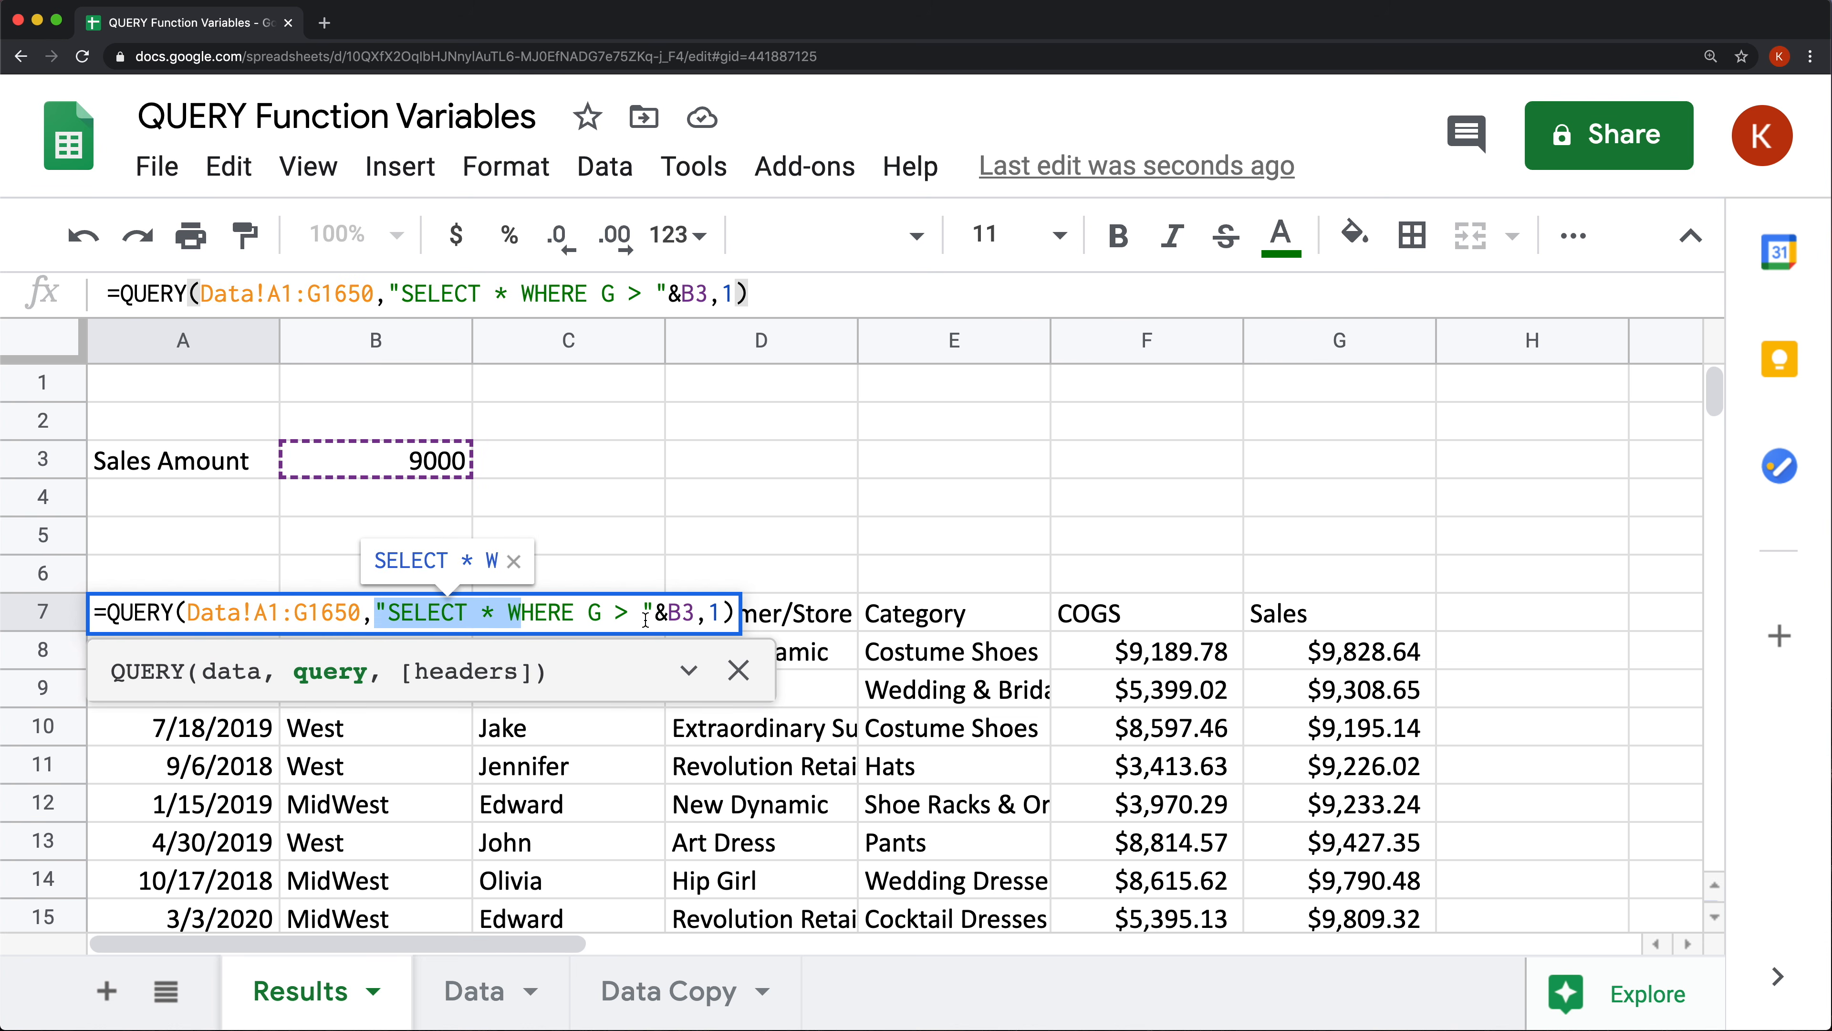
left_click(696, 608)
key("BackSpace")
key("BackSpace")
key("BackSpace")
key("BackSpace")
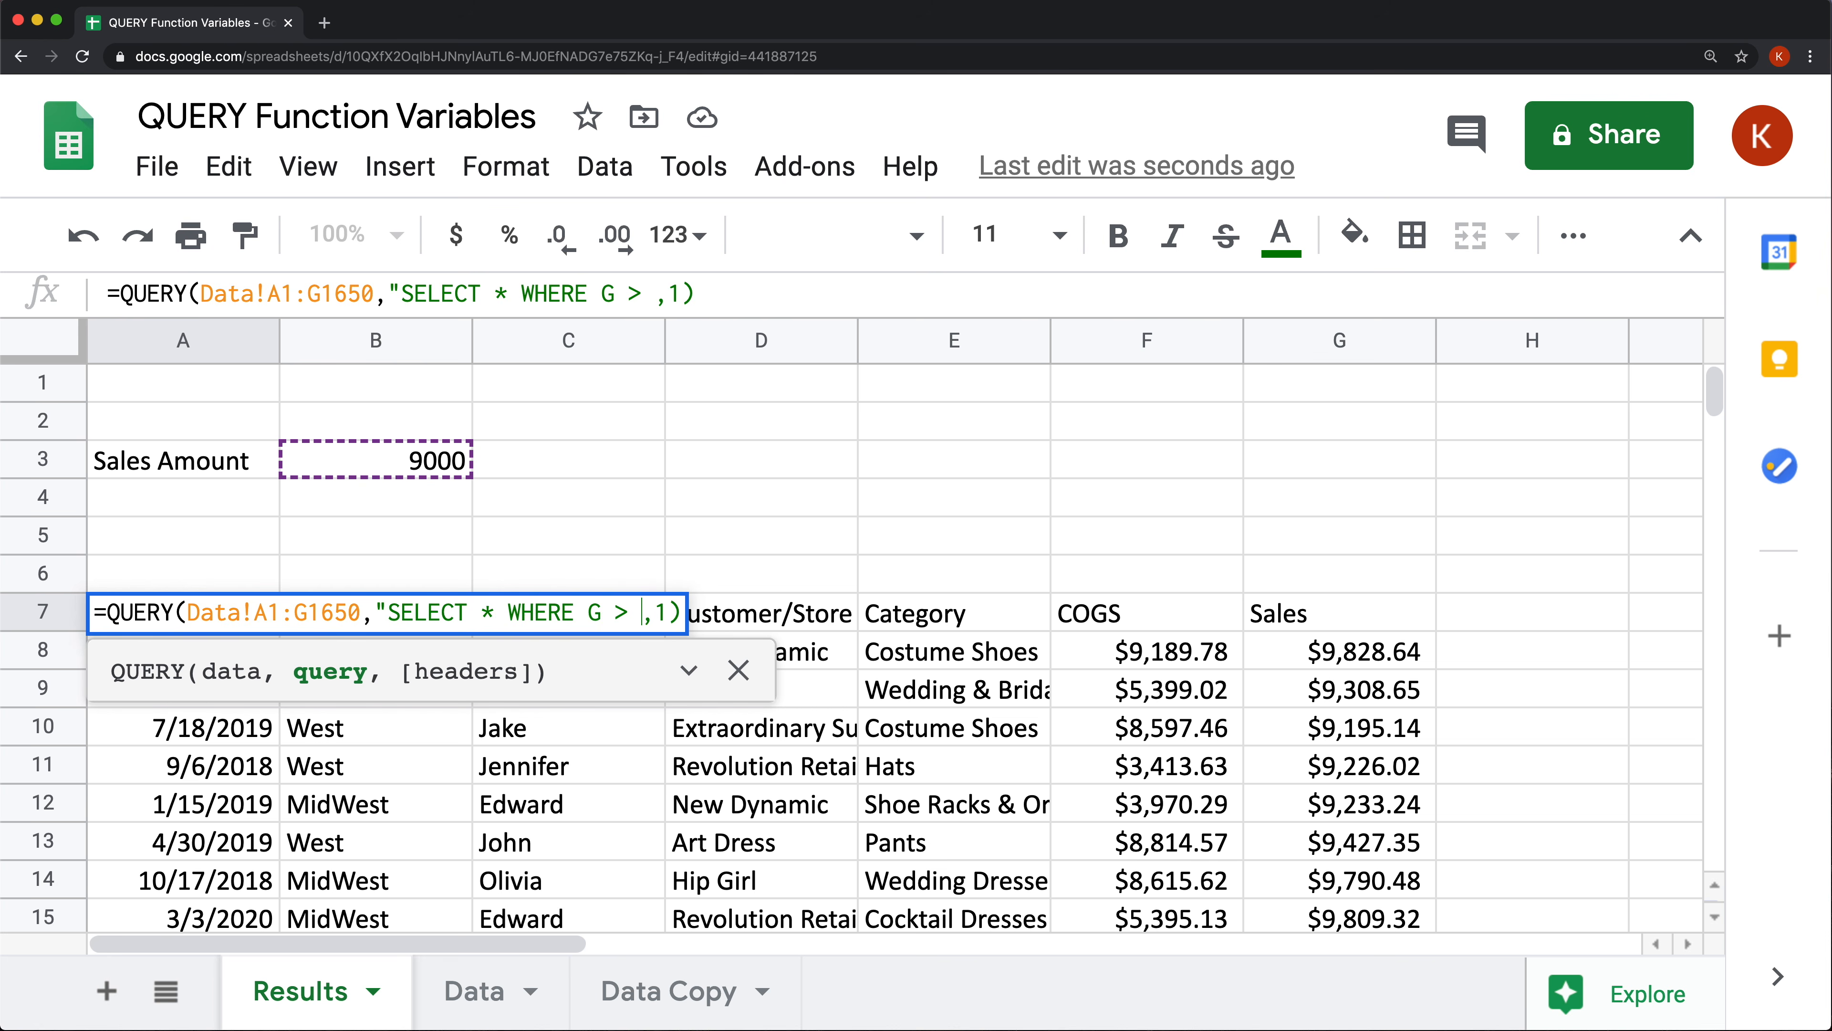
type("9000 ")
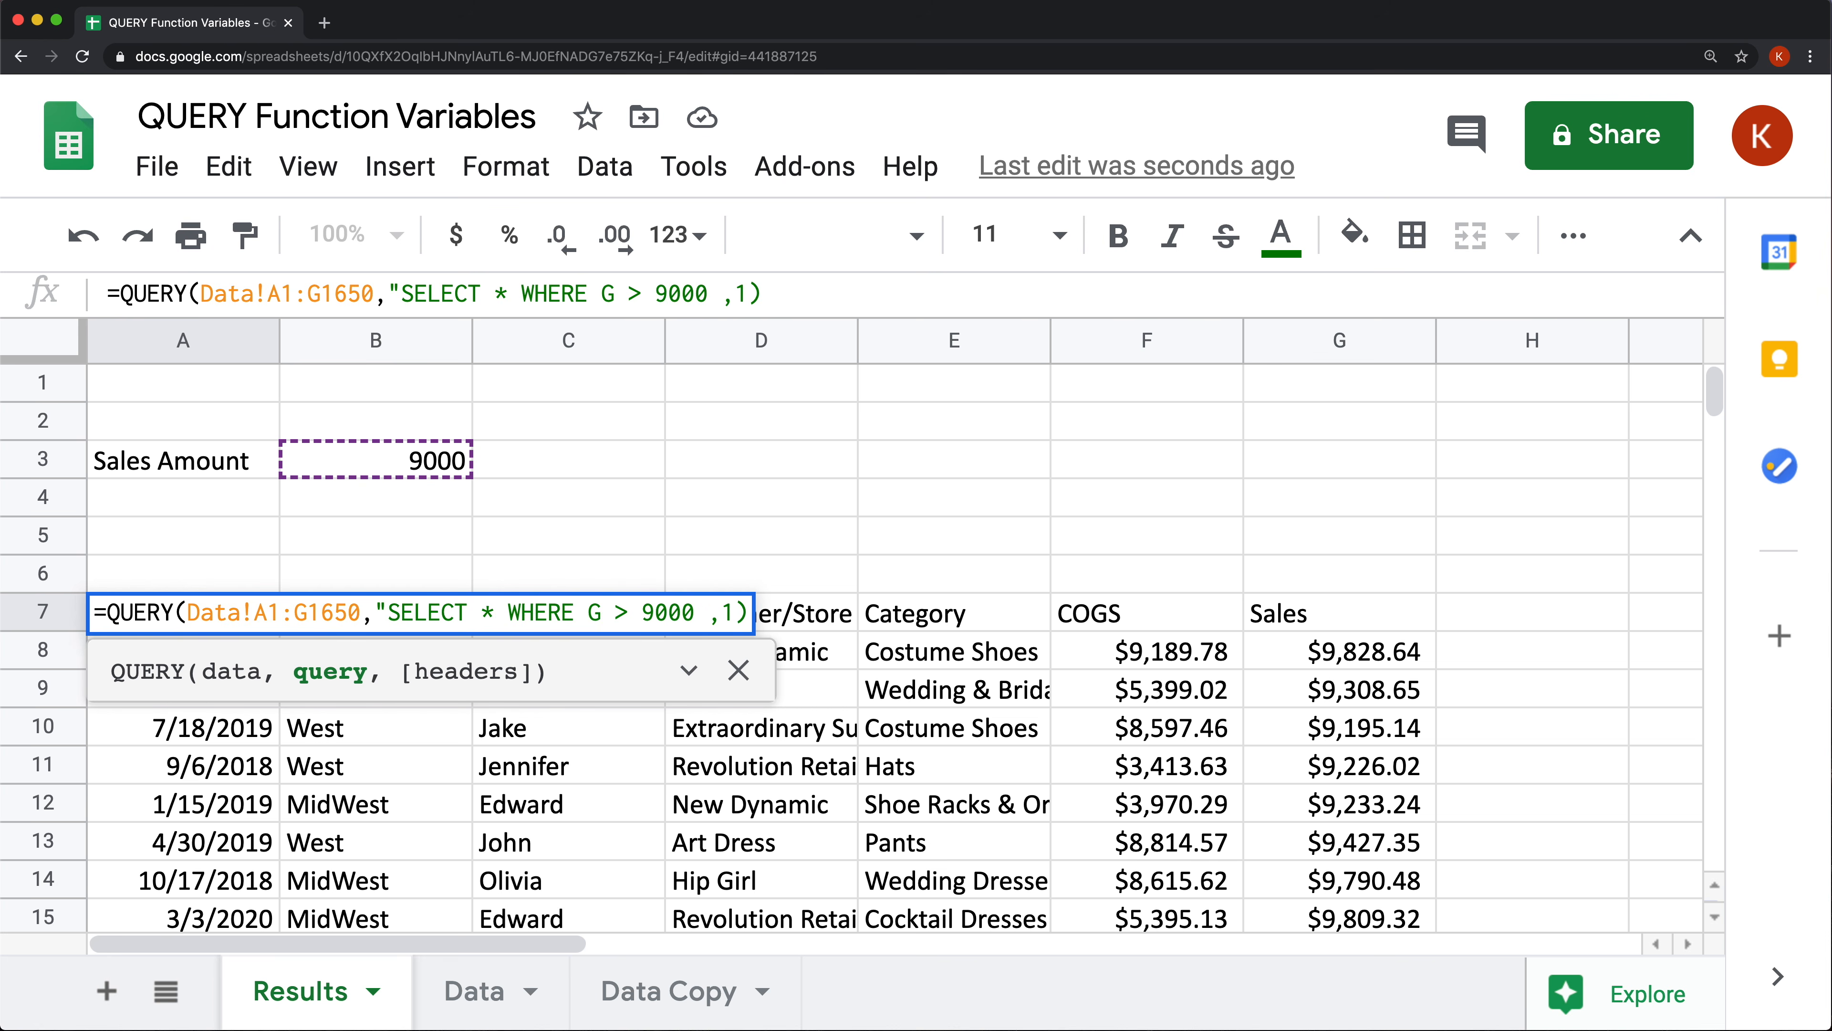
Append ORDER BY A after the 9000 in A7's query text and enter the formula.
type("ORDER BY ")
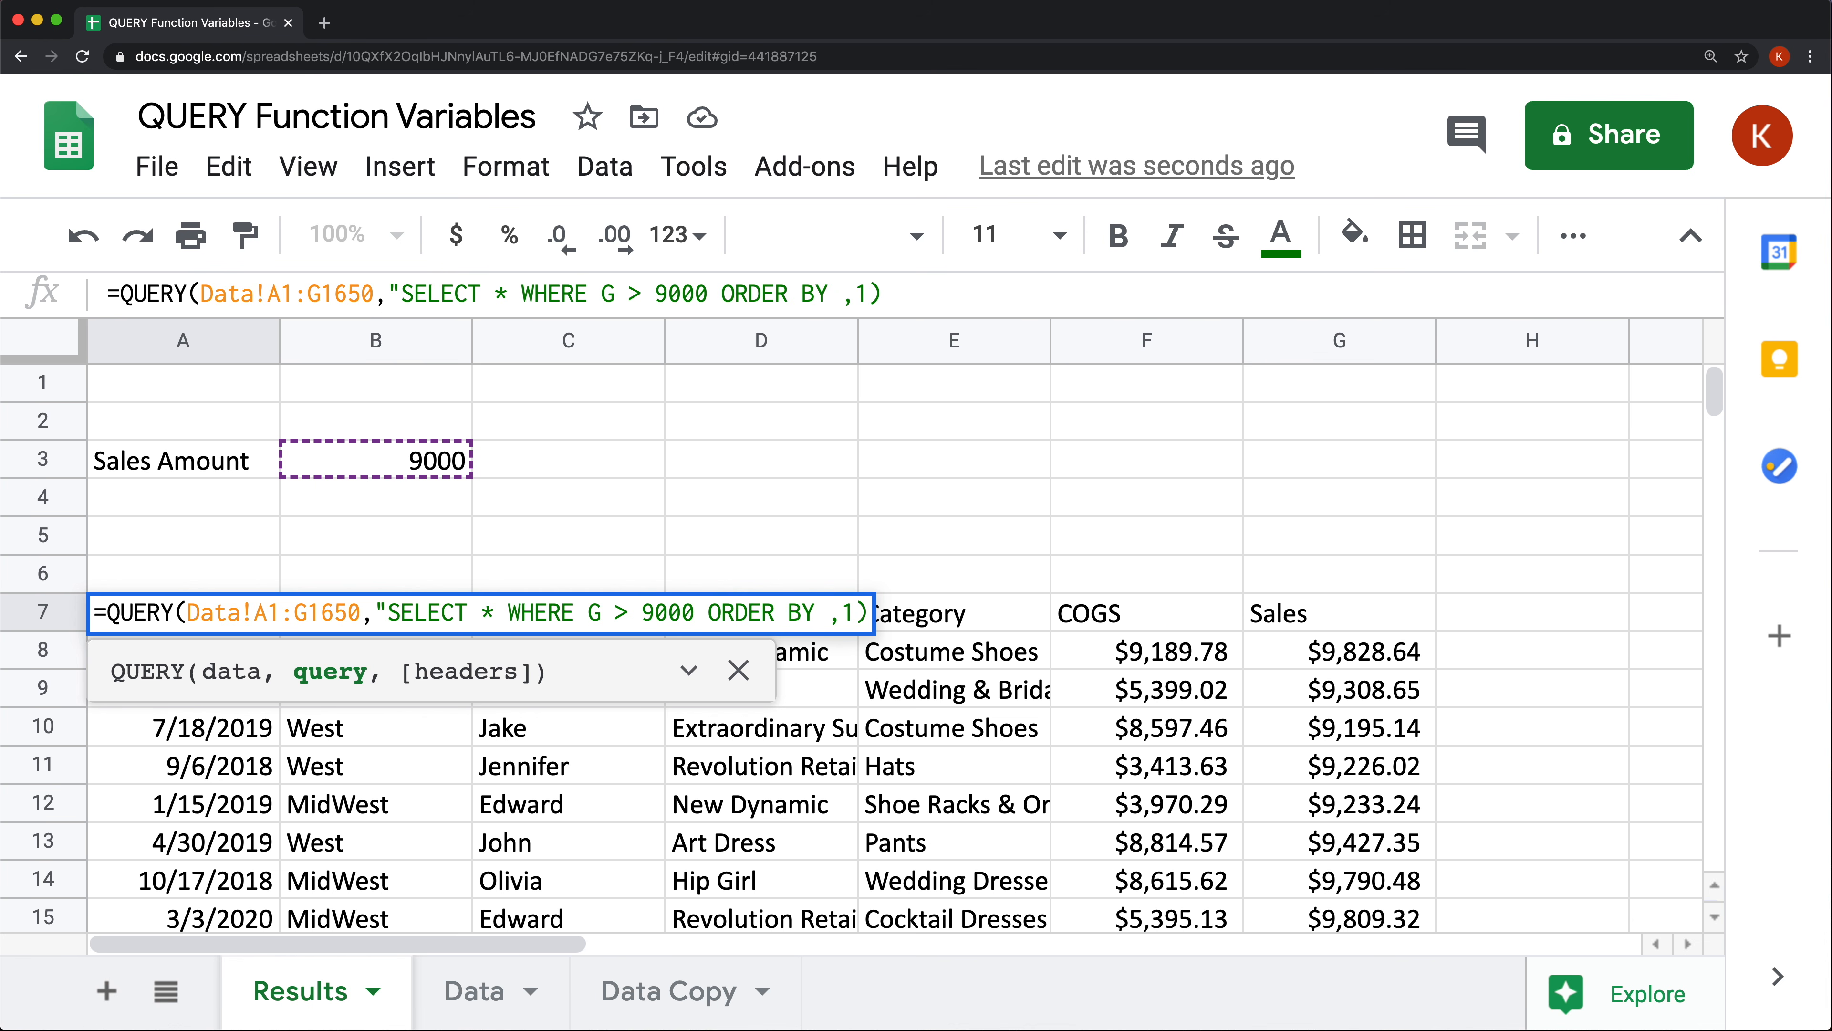
type("A")
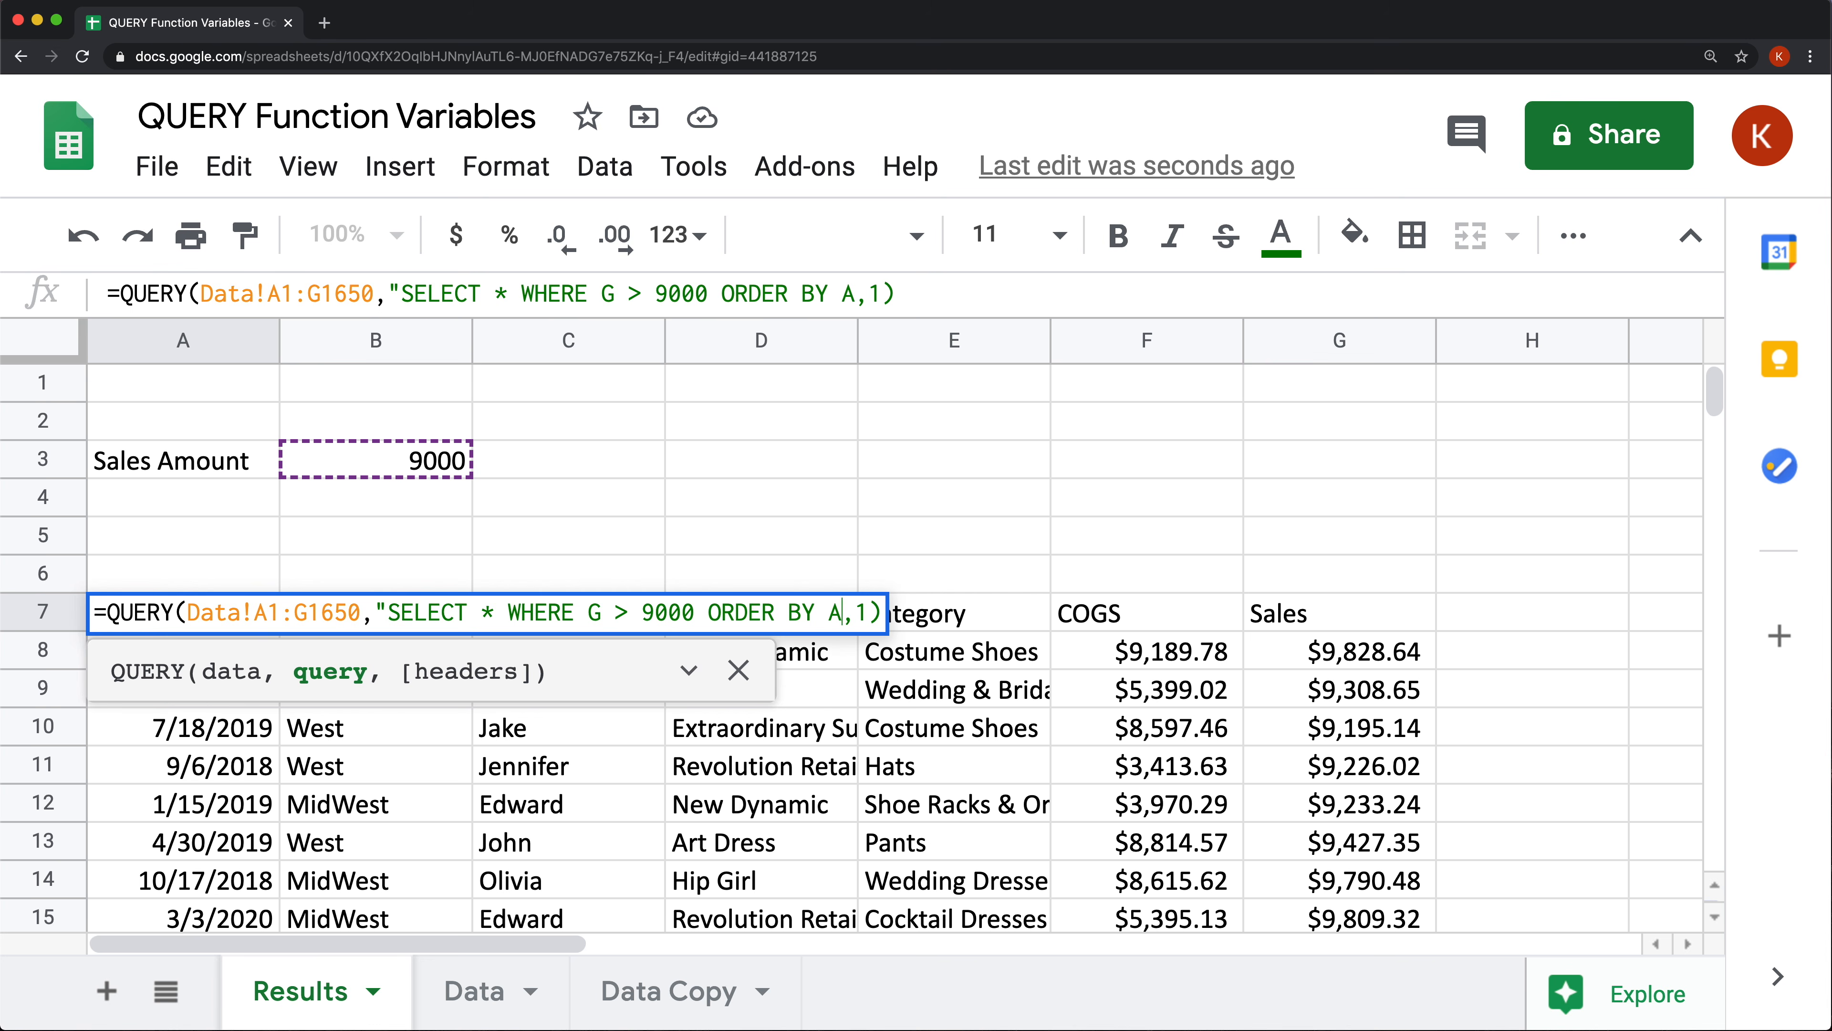
key("Return")
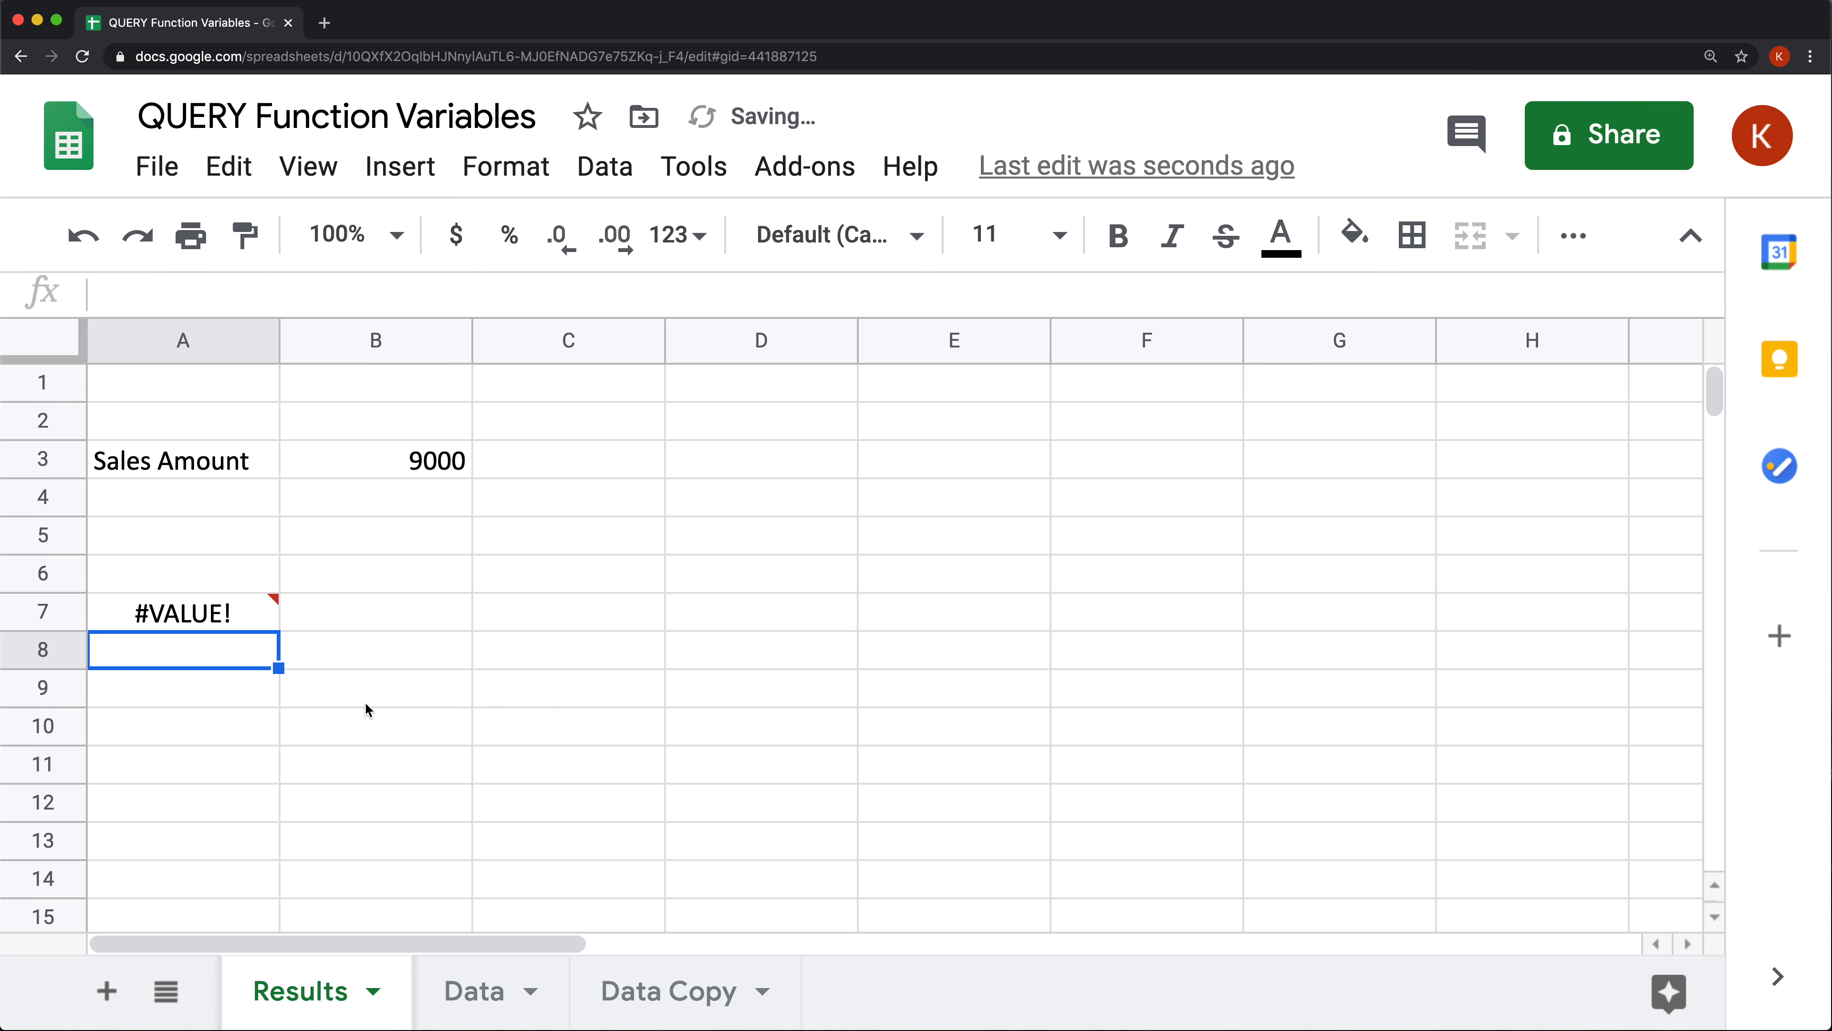
Correct the quotation marks in A7 to read =QUERY(Data!A1:G1650,"SELECT * WHERE G > 9000 ORDER BY A",1).
left_click(208, 615)
double_click(208, 616)
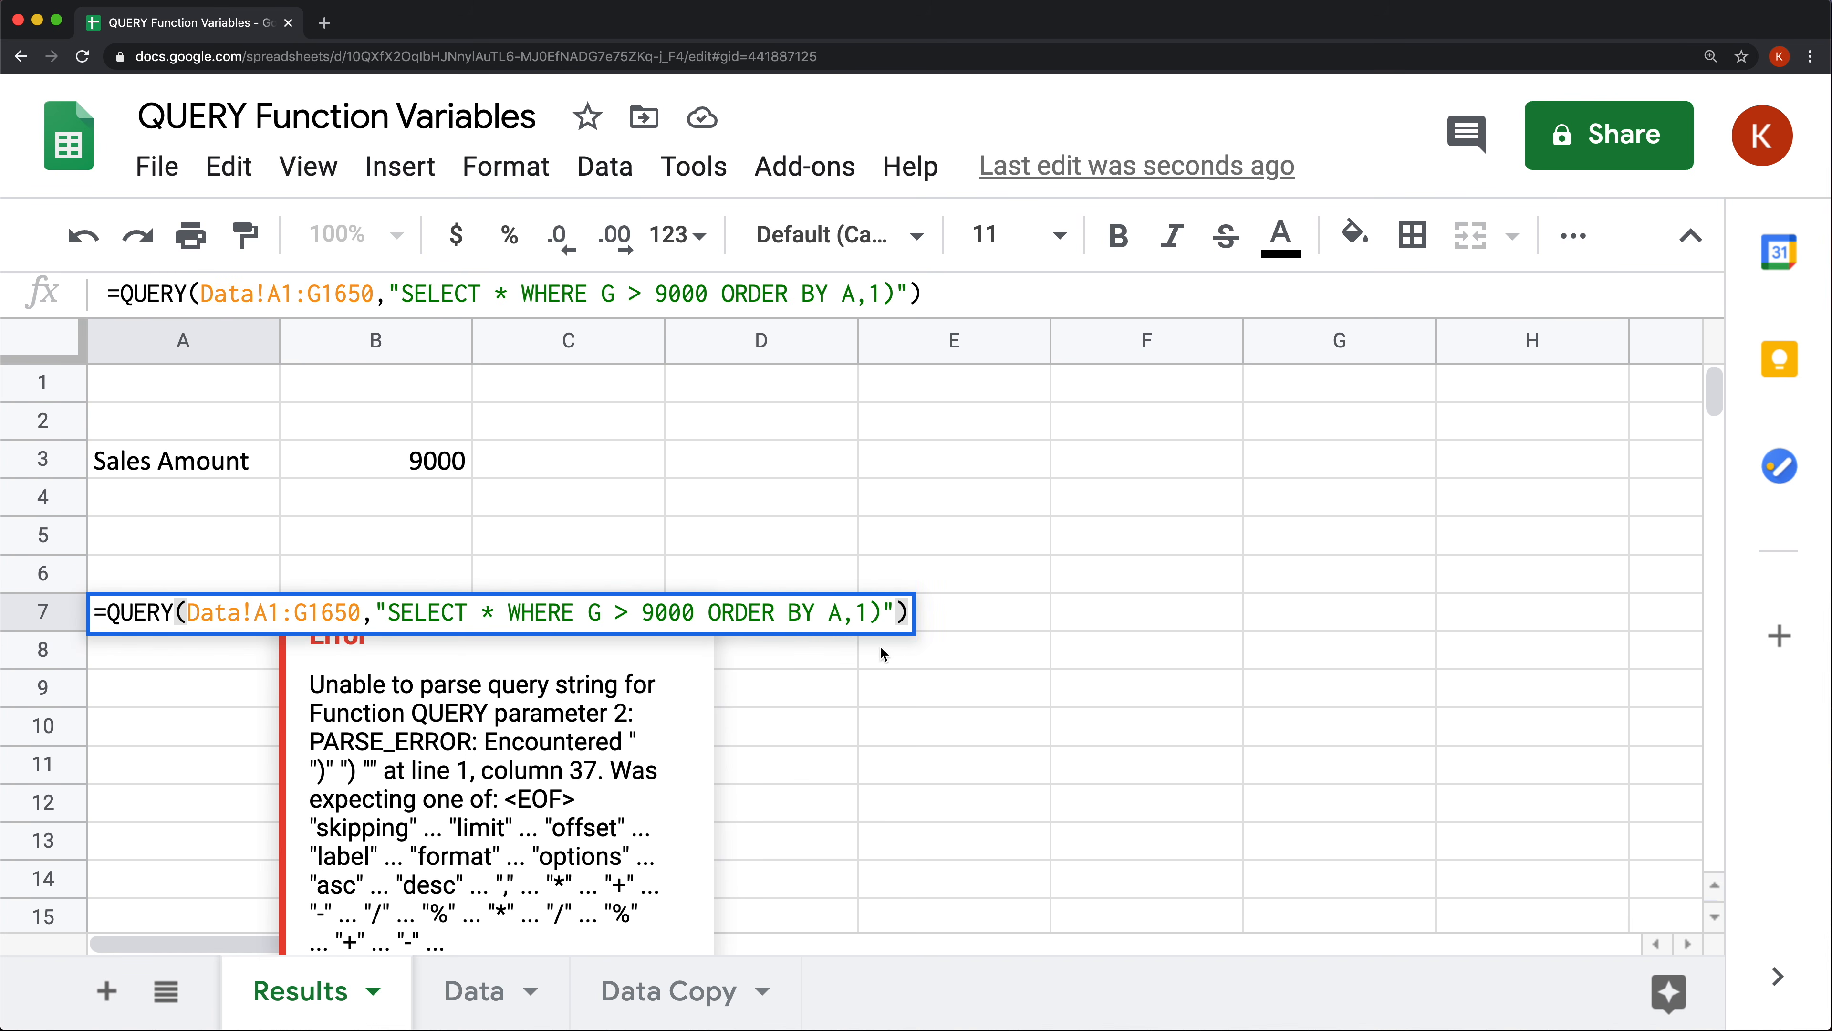
left_click(843, 613)
type("\"")
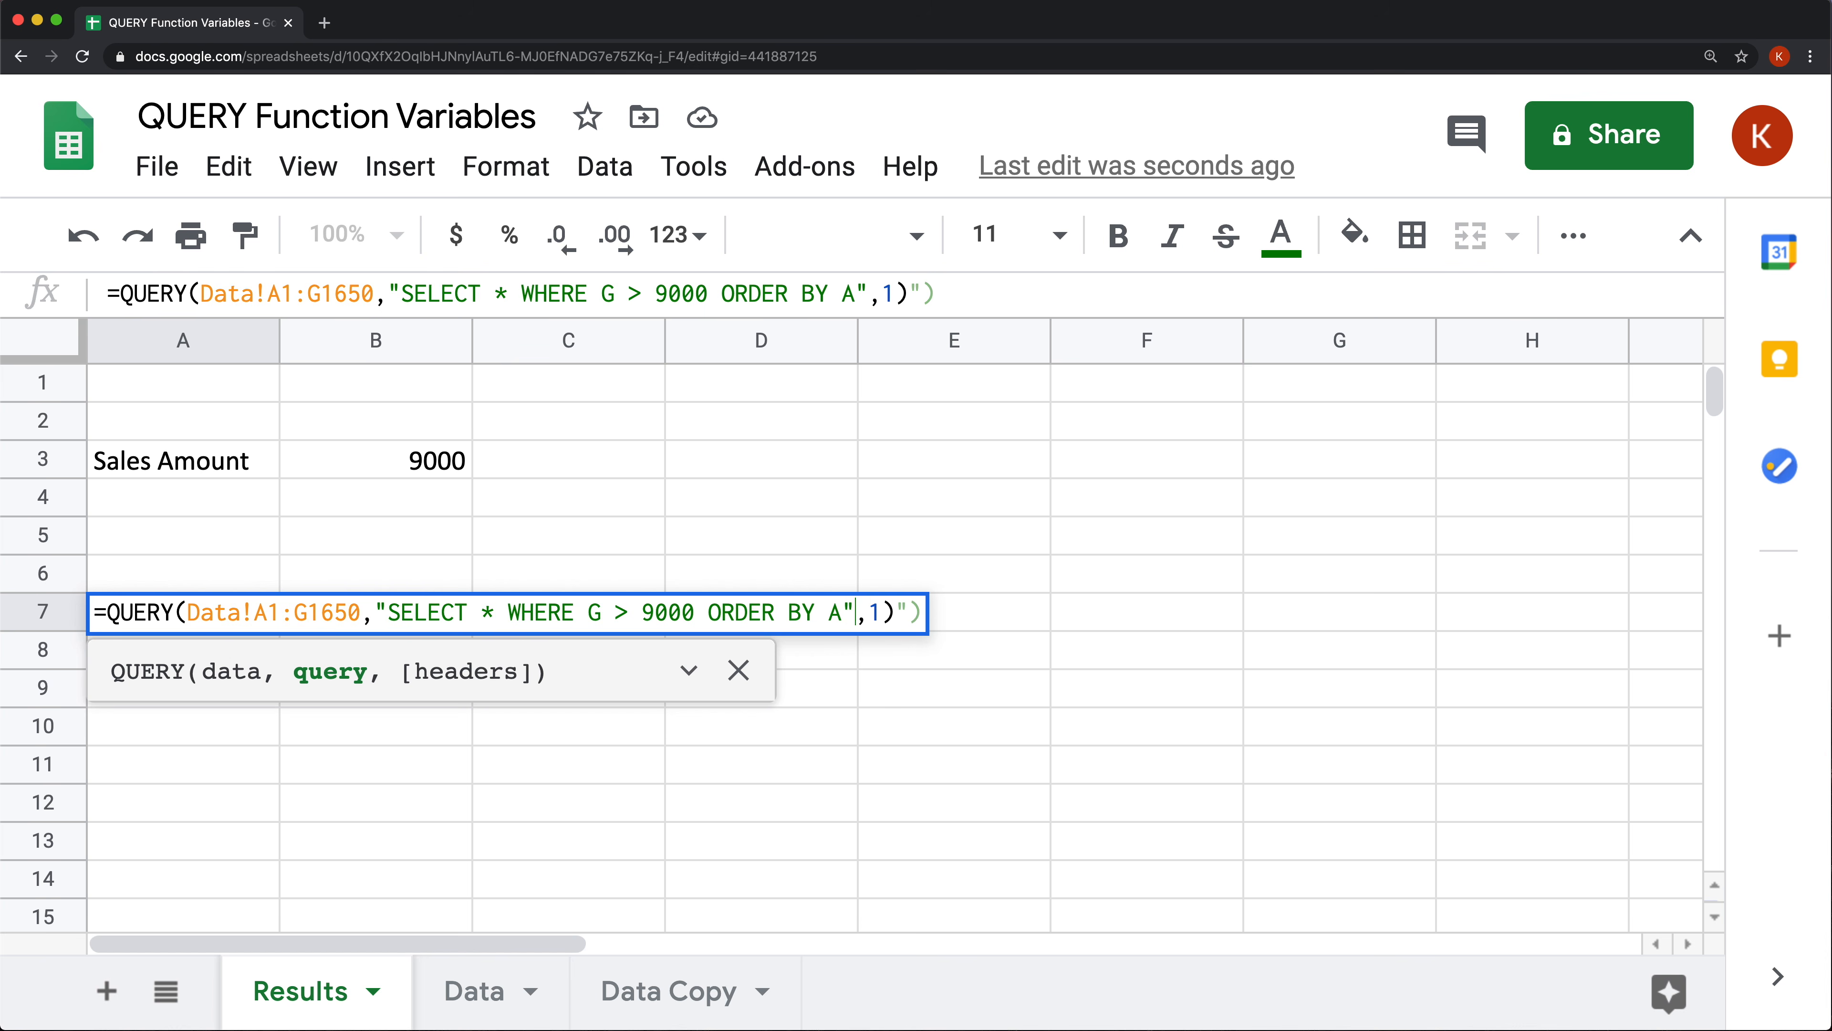
key("Left")
key("Left")
key("Left")
key("Right")
key("Right")
key("Right")
key("Right")
key("Right")
key("Right")
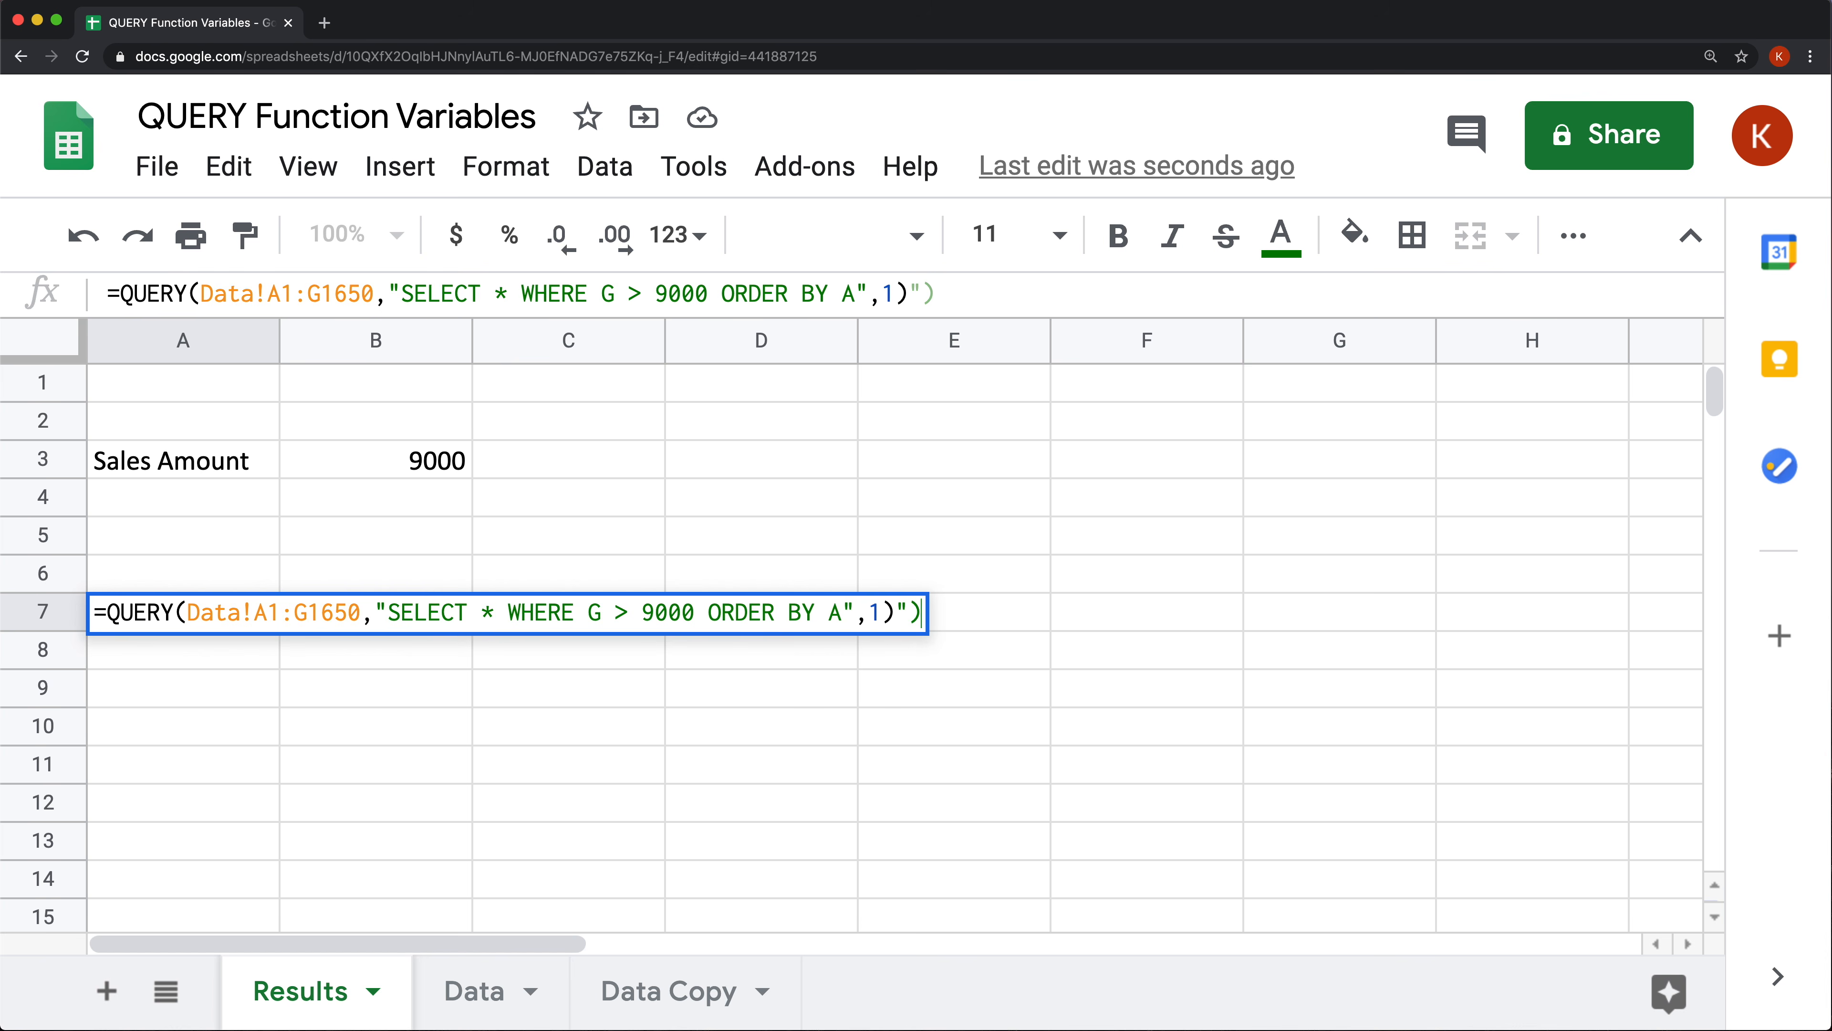
key("BackSpace")
key("BackSpace")
key("BackSpace")
type(")")
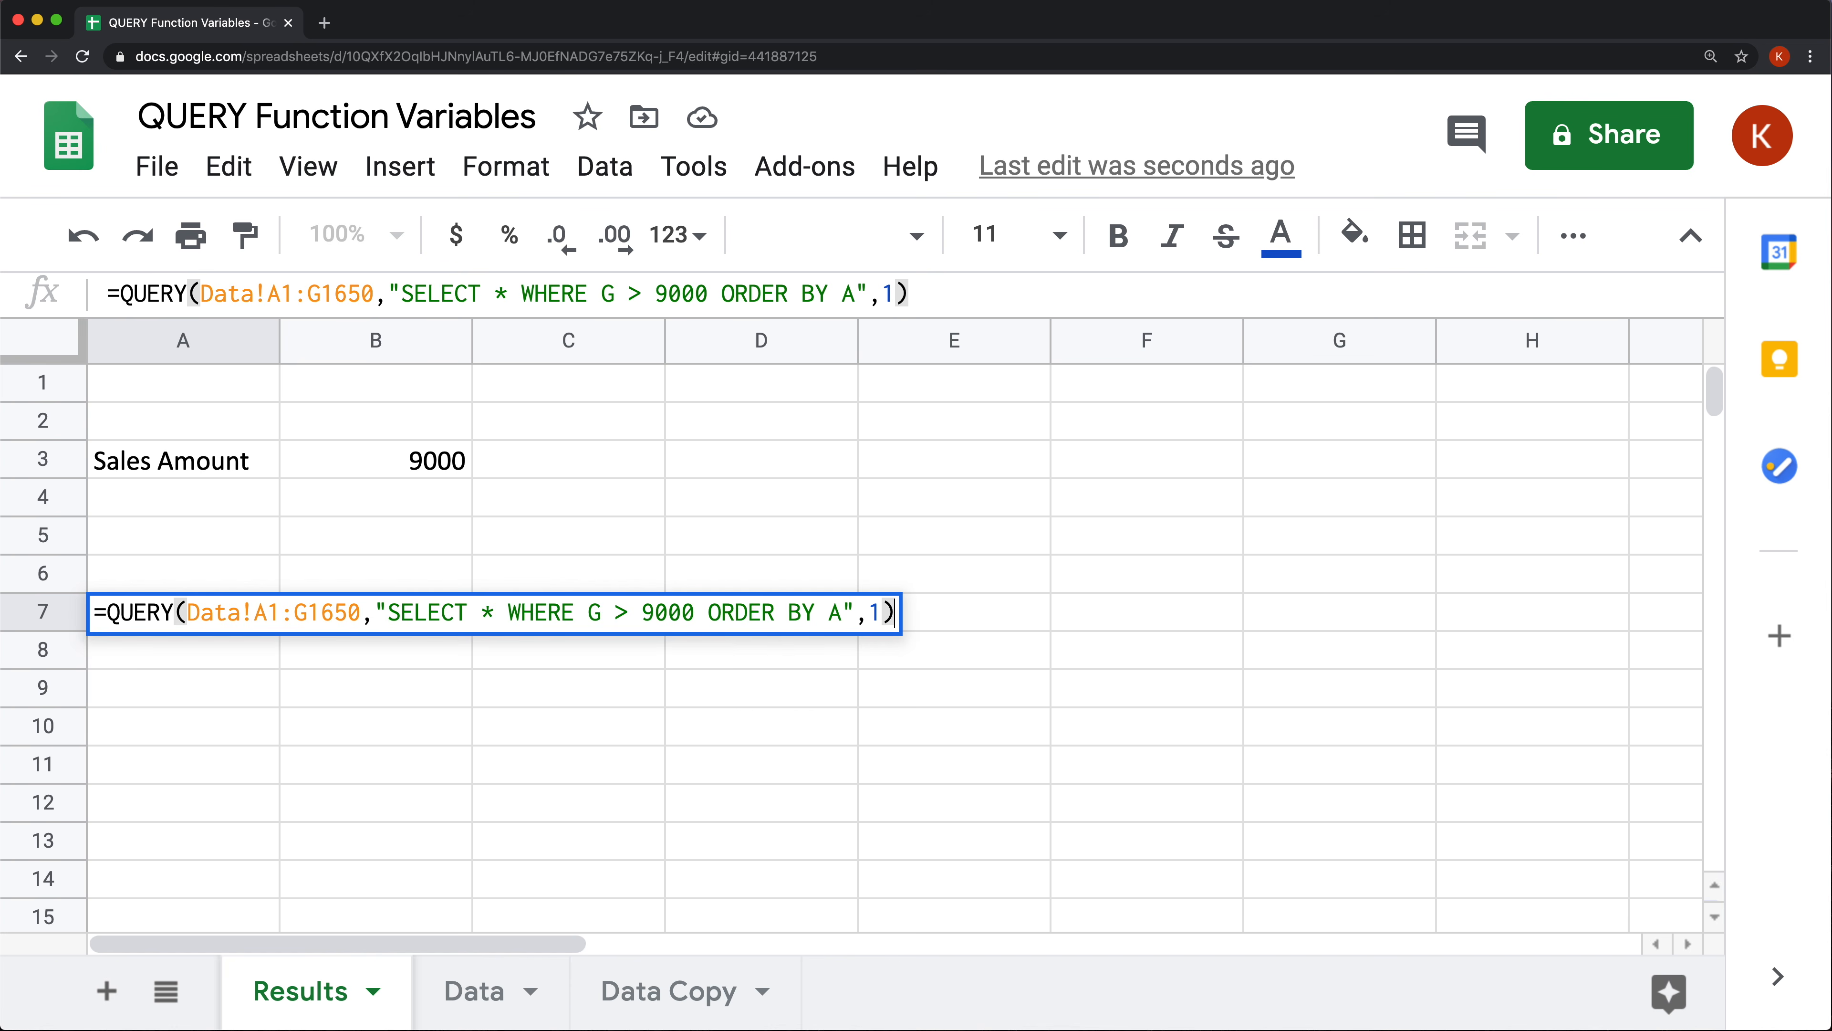
Check the G > 9000 condition and the ORDER BY A clause in A7, and enter the corrected formula.
key("Left")
key("Left")
key("Left")
key("Left")
key("Left")
key("Left")
left_click_drag(574, 614, 695, 614)
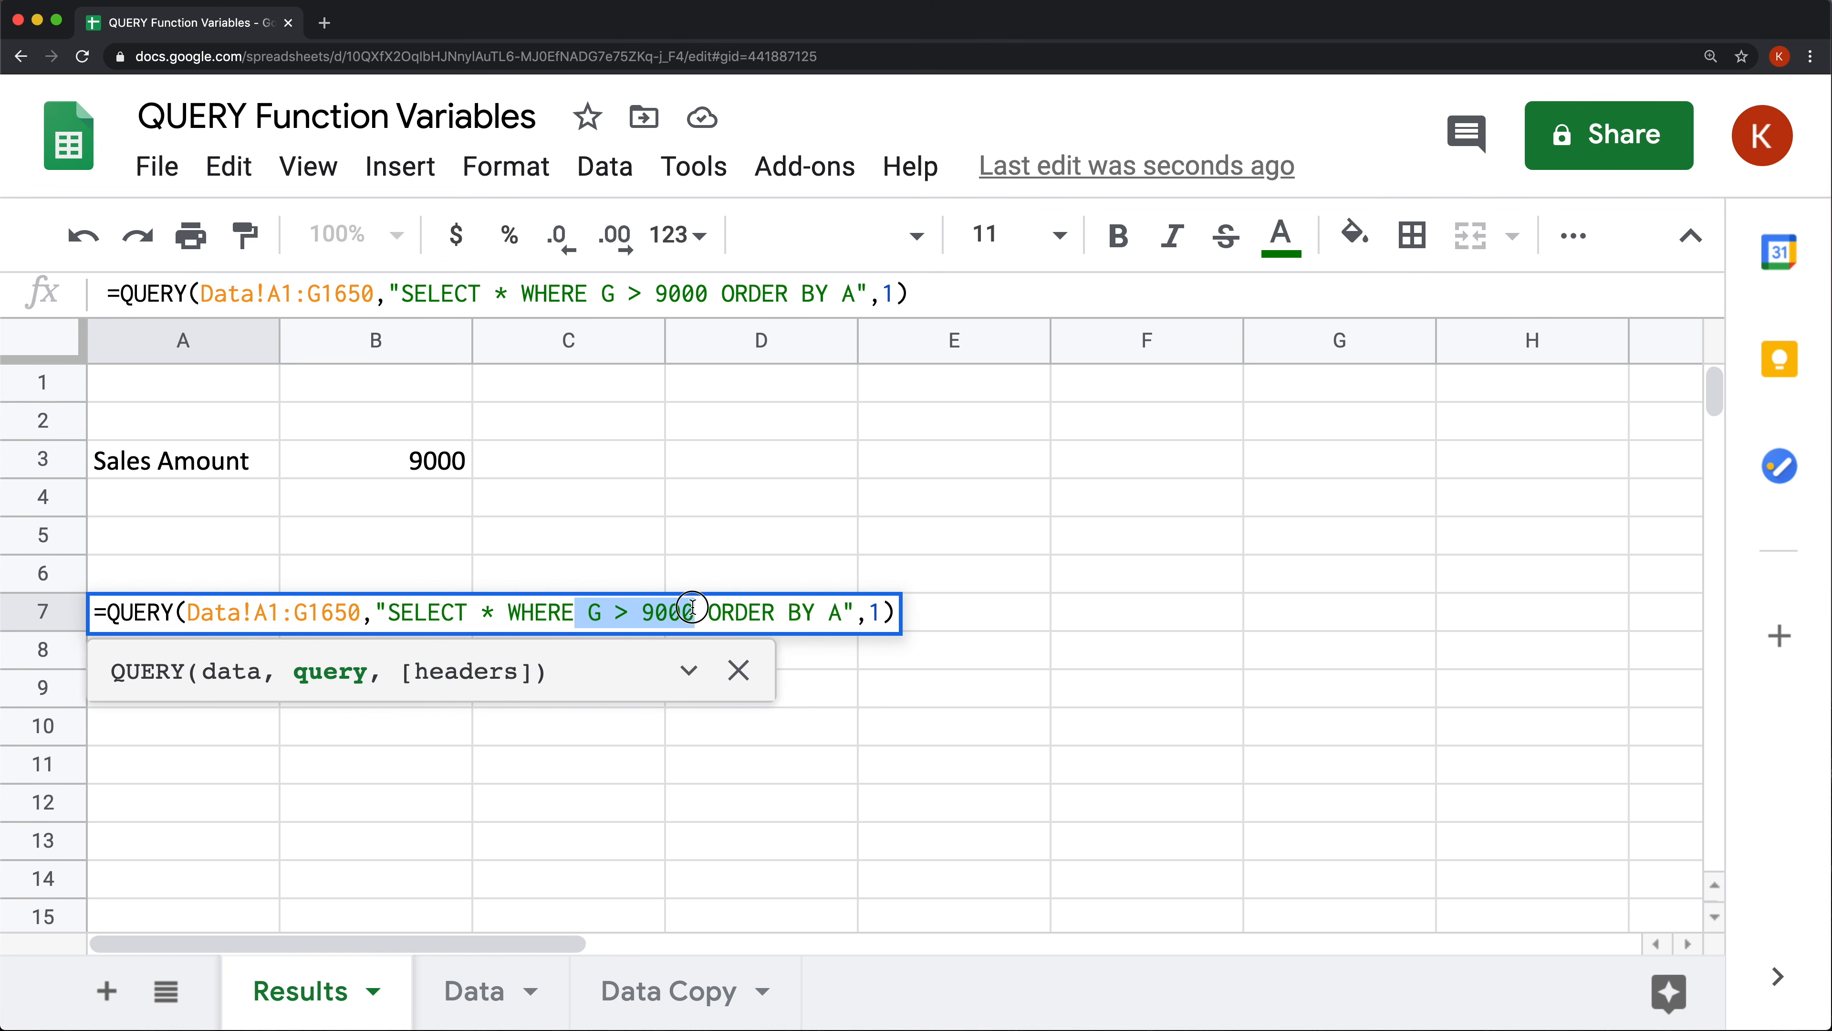
left_click(727, 614)
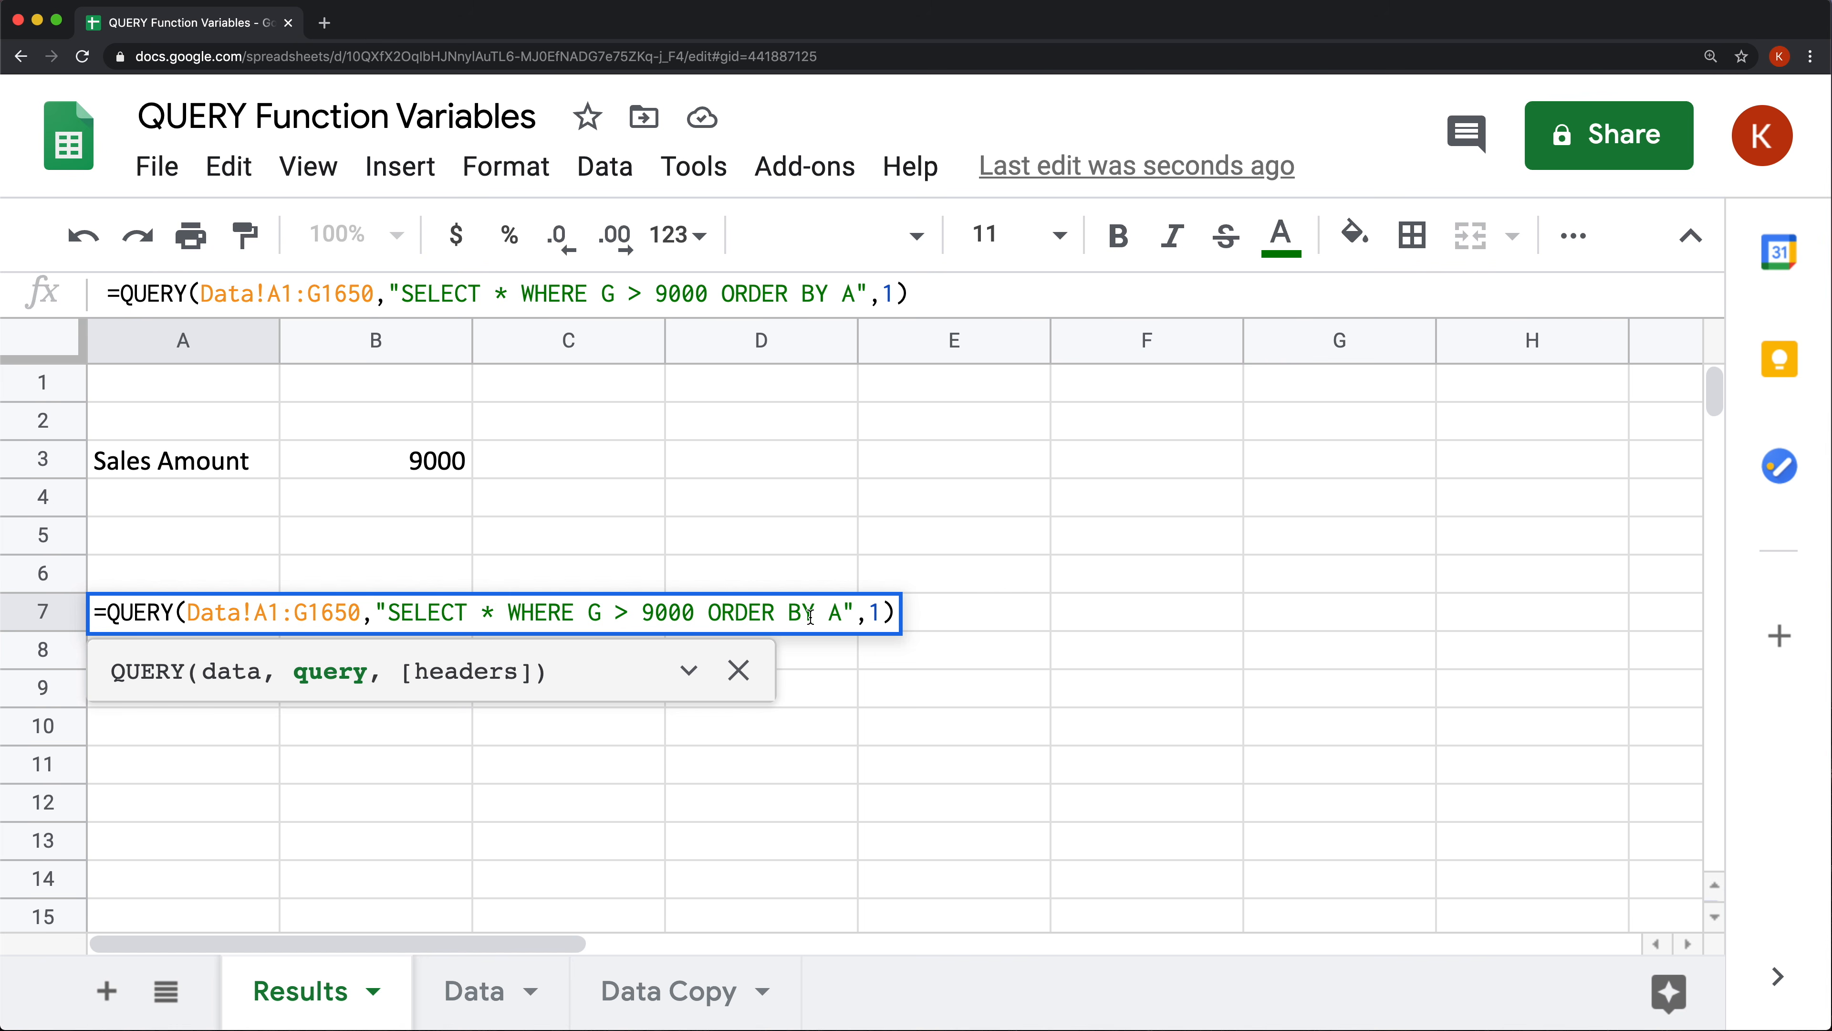
left_click(849, 612)
key("Return")
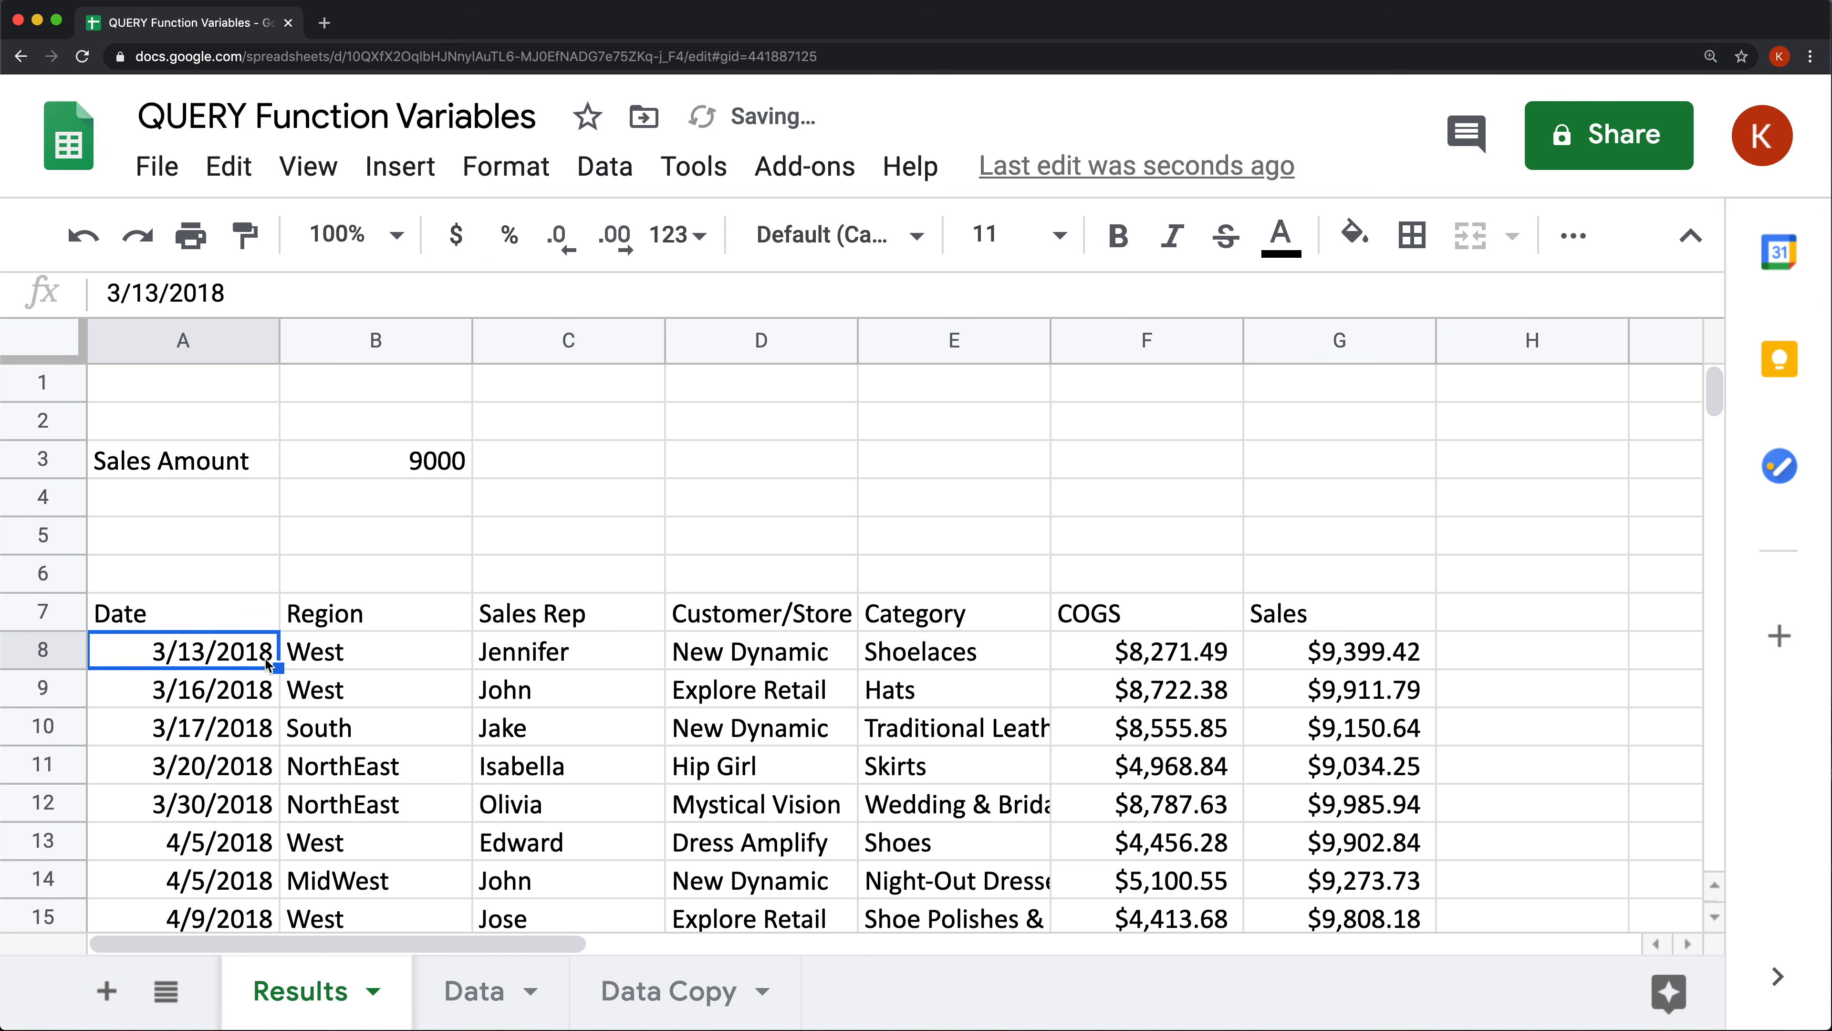
Add DESC after ORDER BY A in A7's query text to sort the dates in descending order.
left_click(210, 614)
double_click(210, 614)
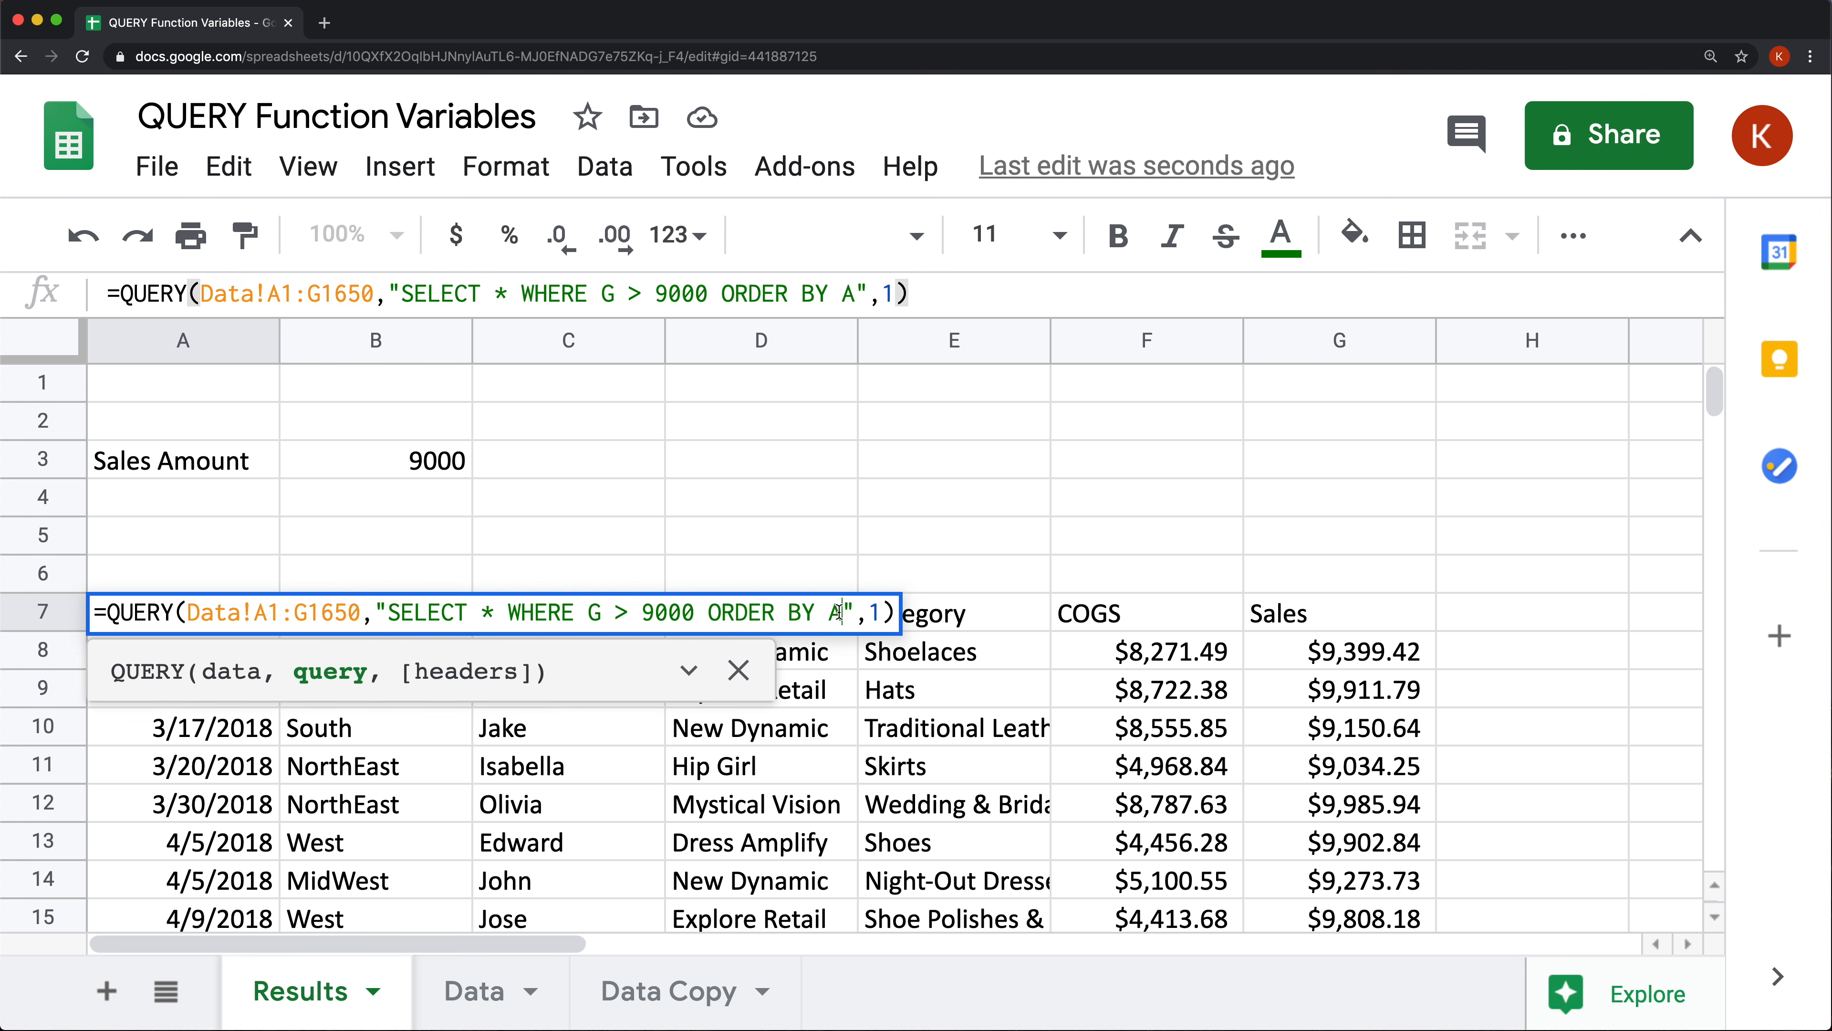
type("DESC")
key("Return")
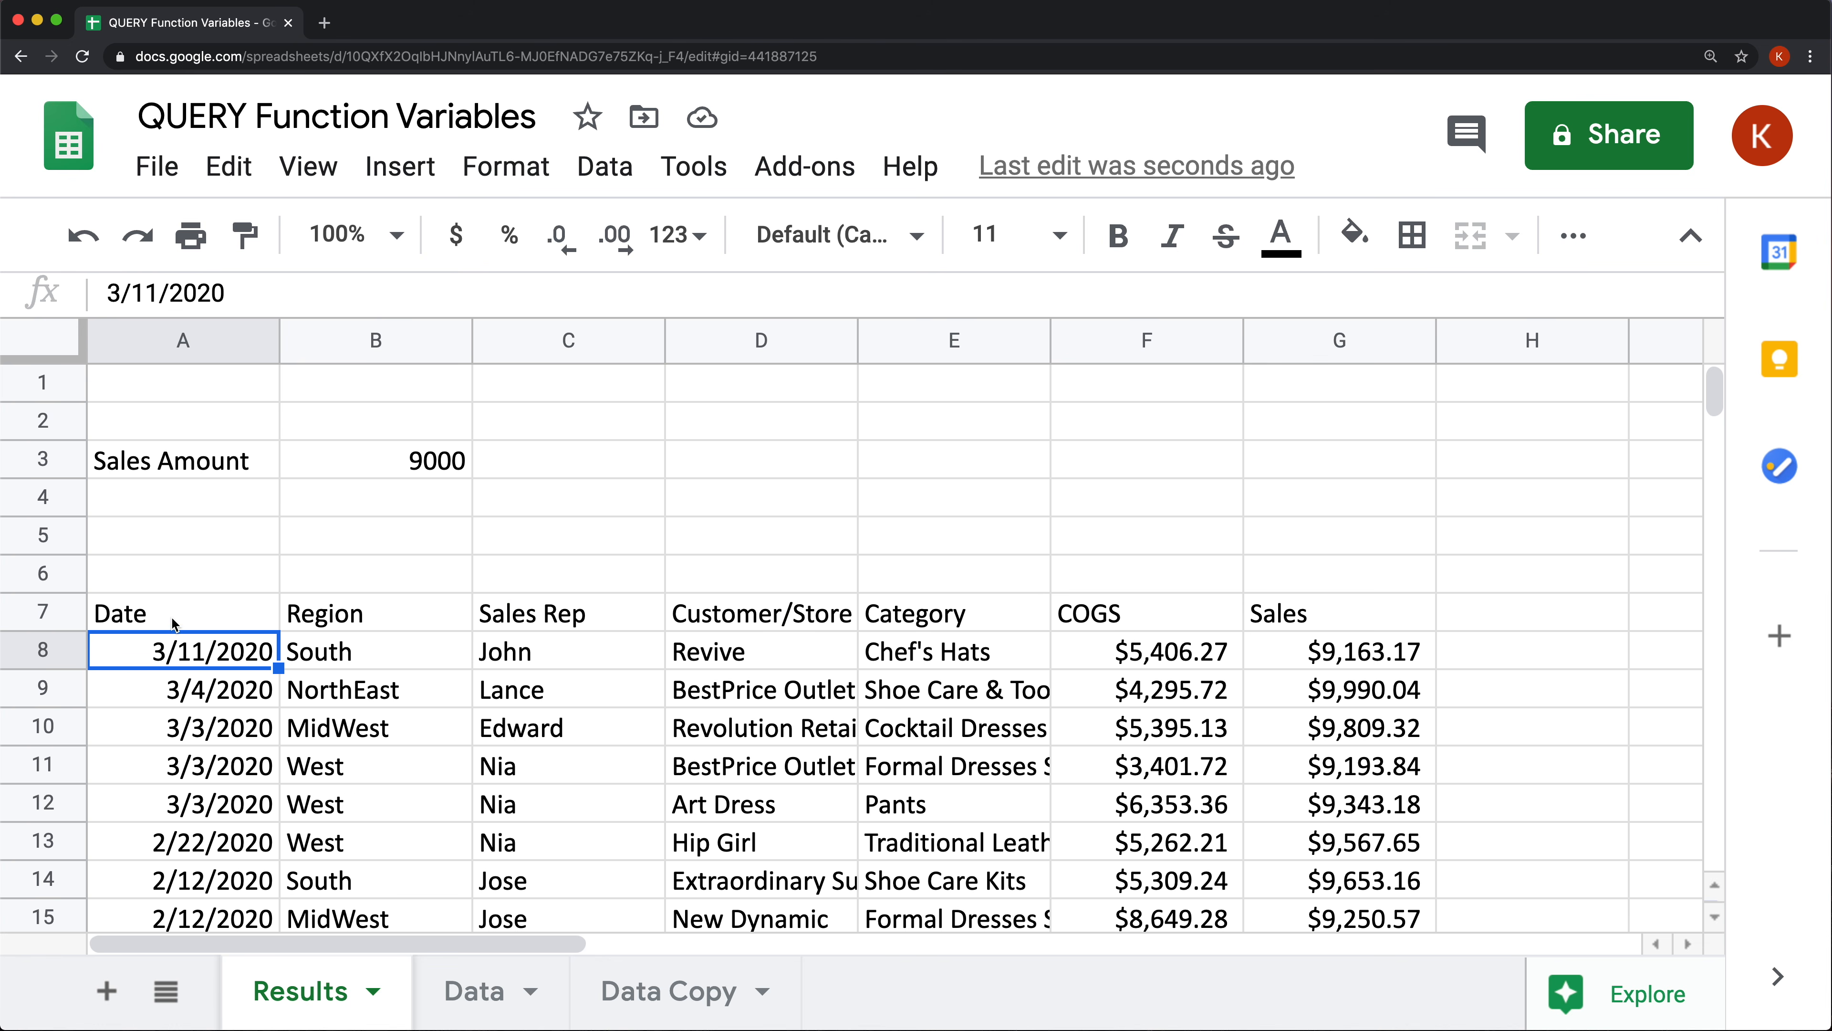
Copy the query text from A7 into E4 without its quotation marks, as SELECT * WHERE G > 9000 ORDER BY A DESC.
left_click(399, 463)
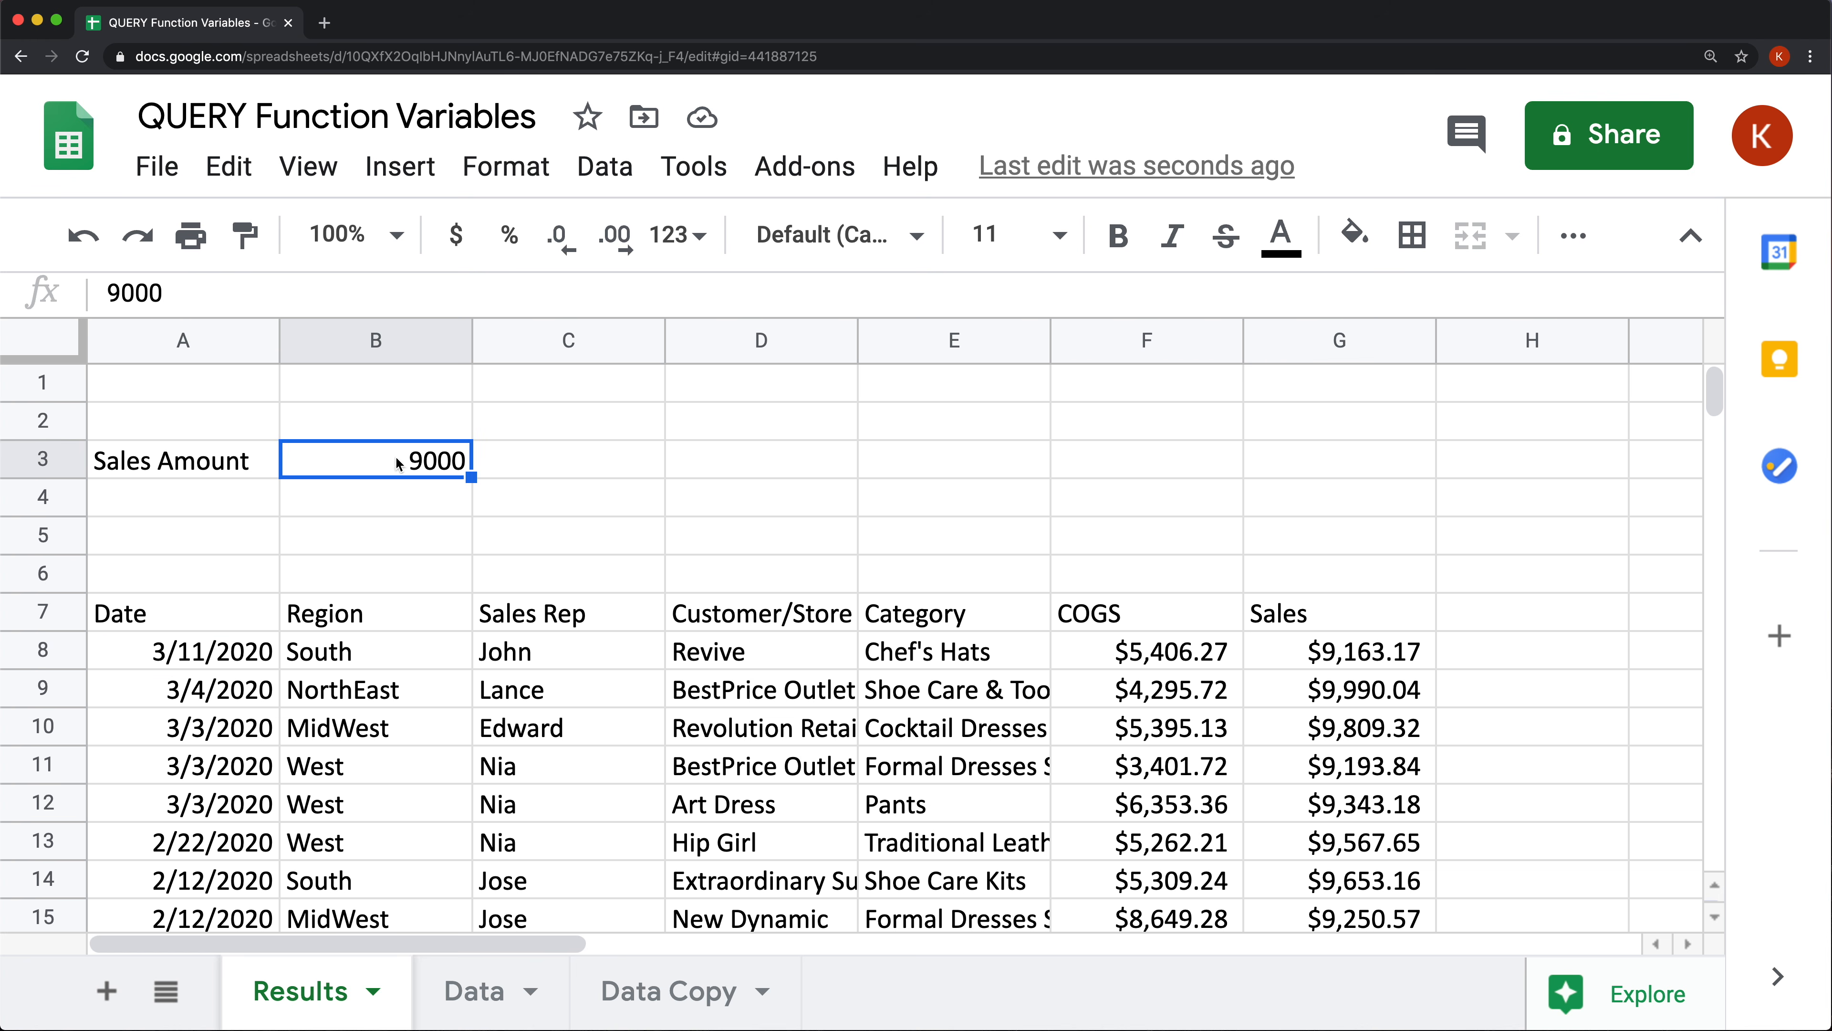
left_click(173, 612)
double_click(173, 612)
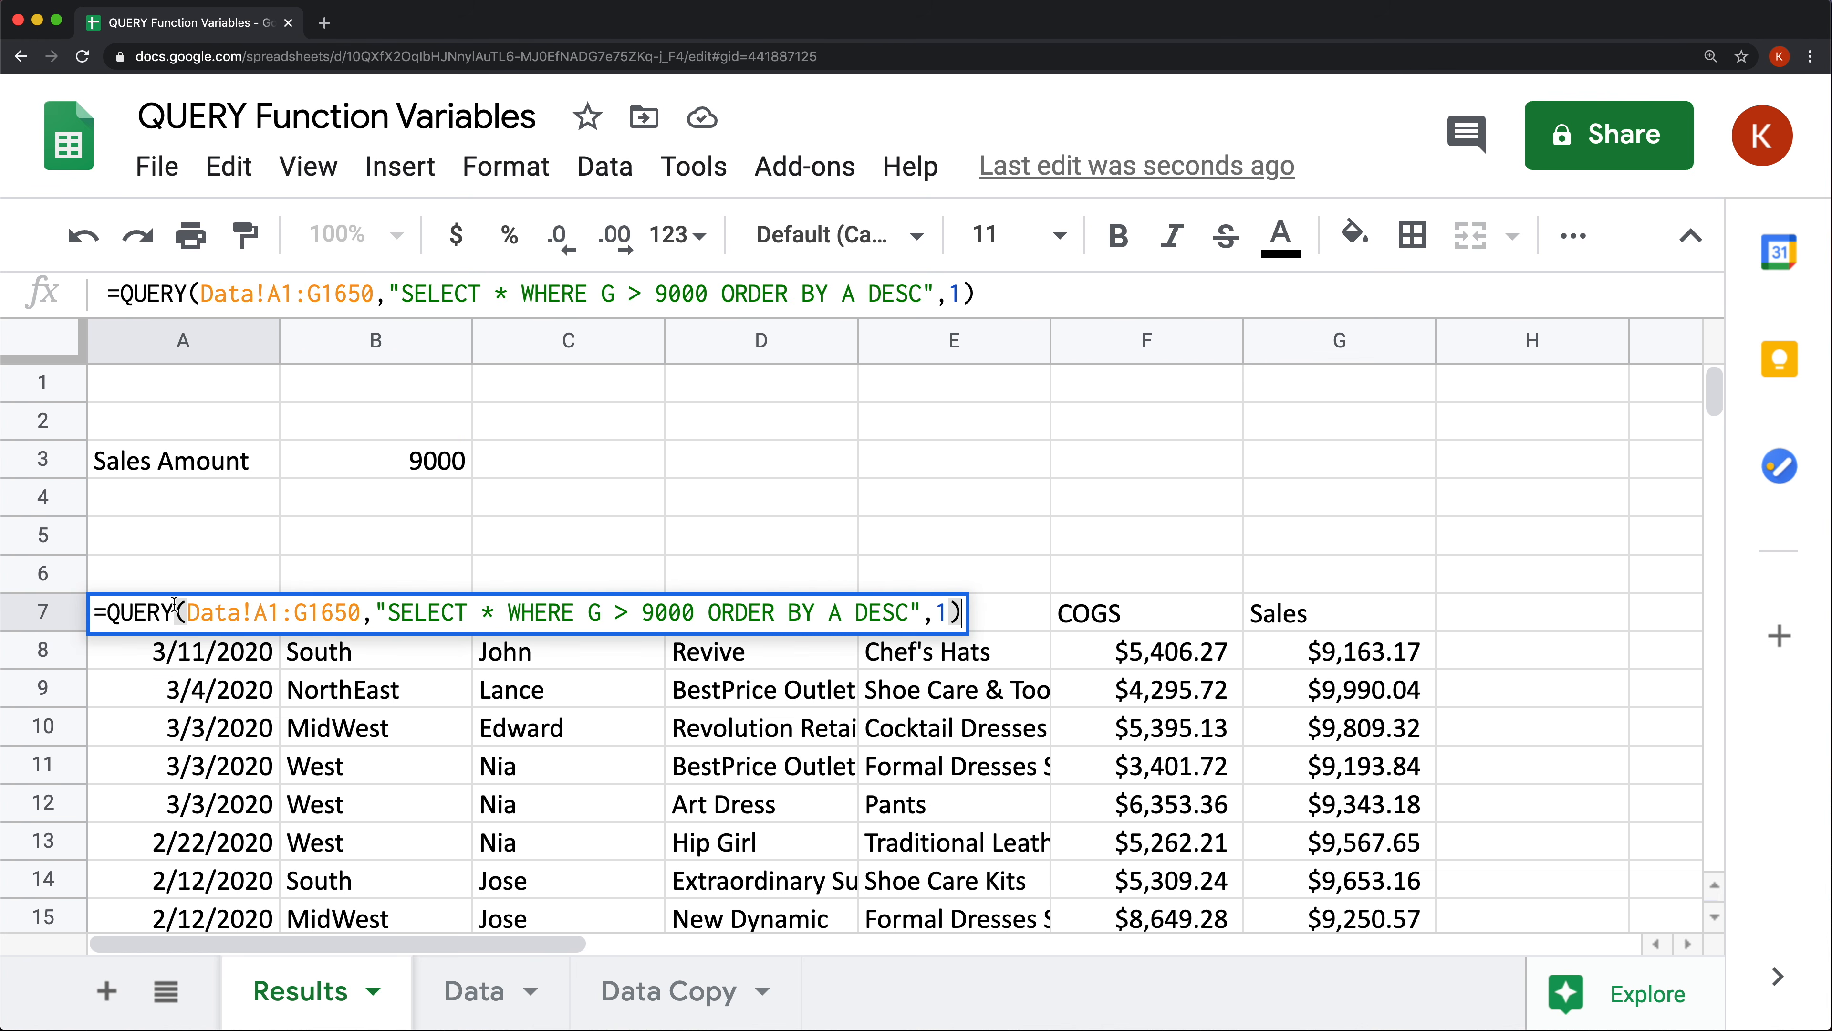
left_click_drag(701, 614, 644, 612)
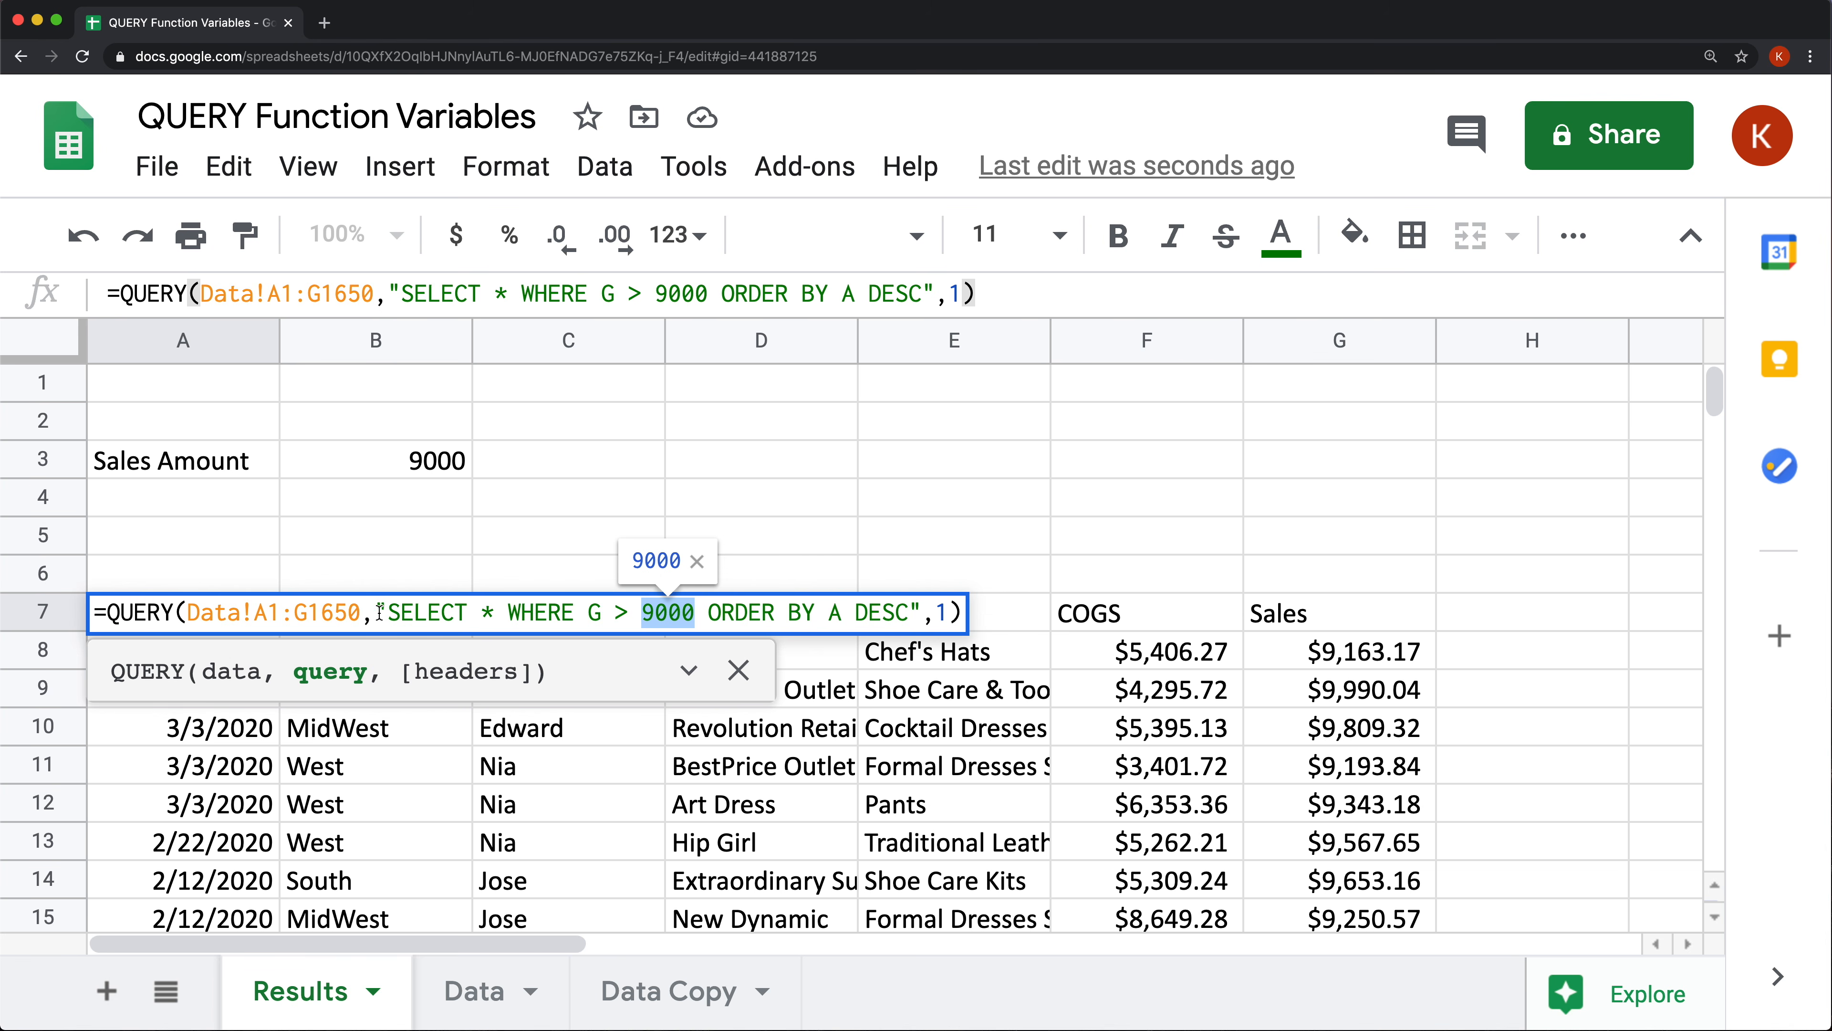
left_click_drag(377, 612, 932, 604)
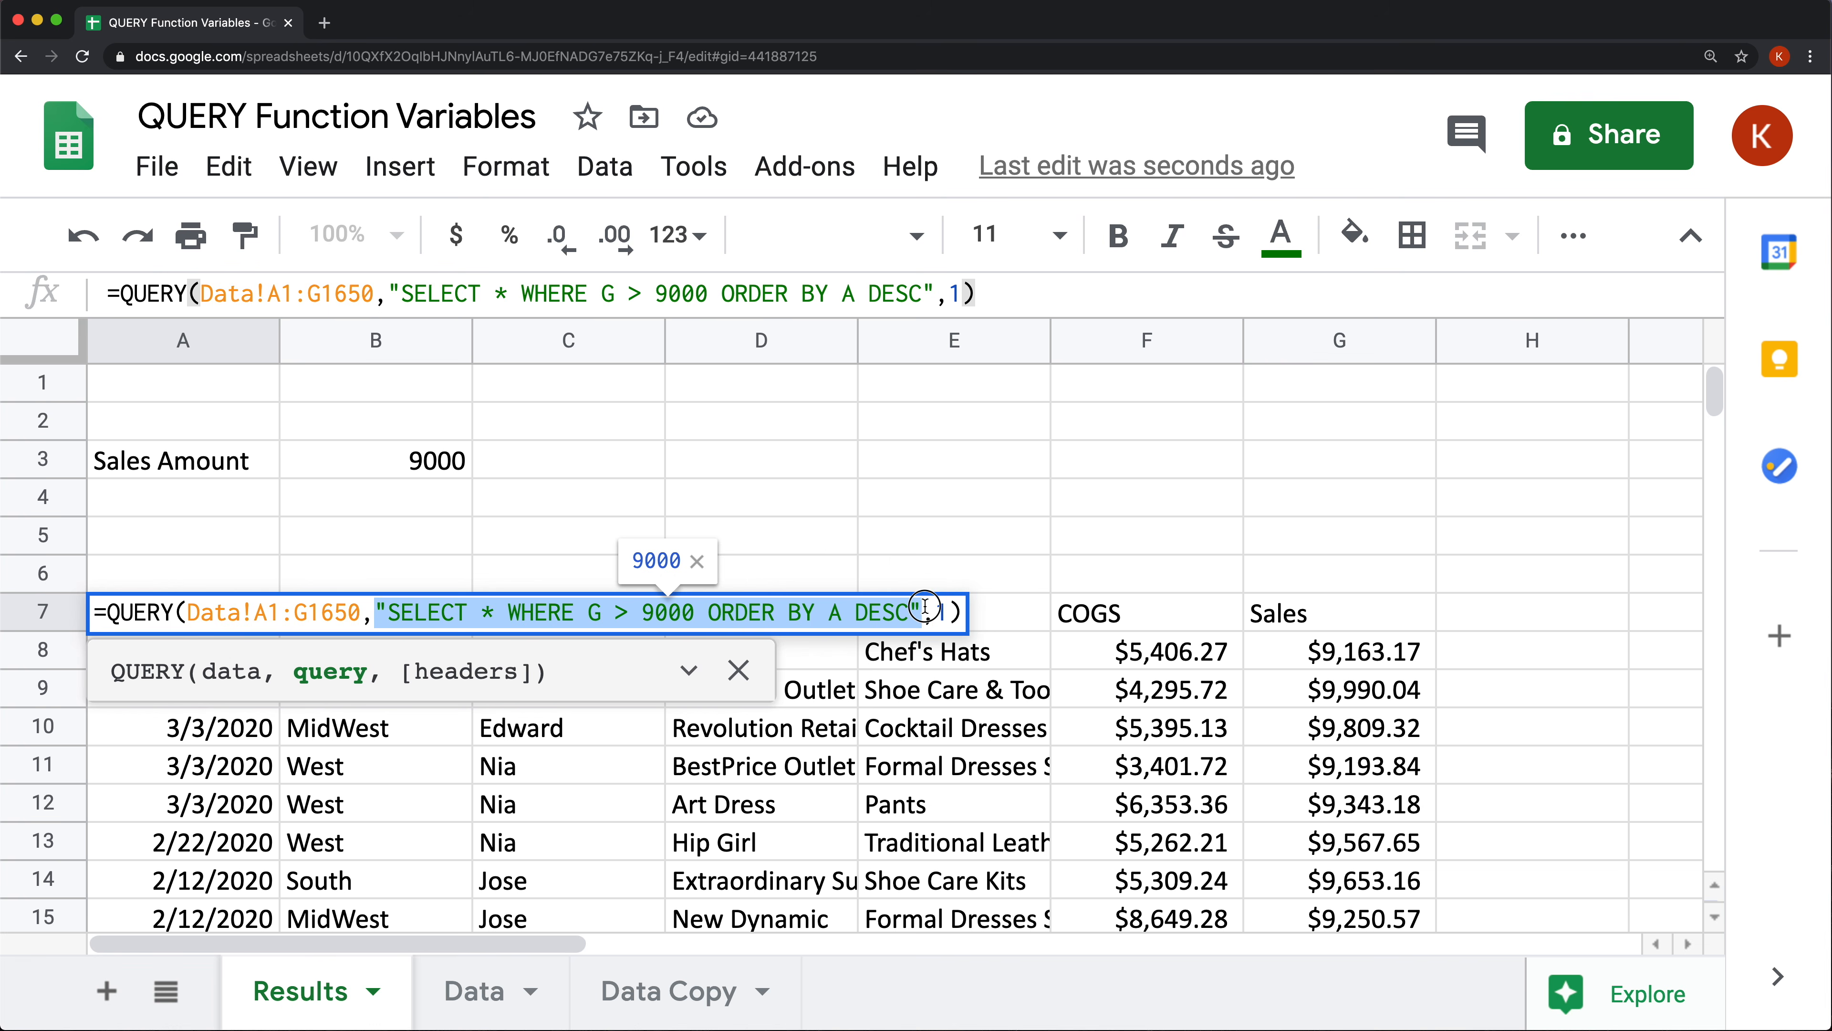
key("Escape")
double_click(881, 500)
type("\"SELECT * WHERE G > 9000 ORDER BY A DESC\"")
left_click(876, 500)
key("BackSpace")
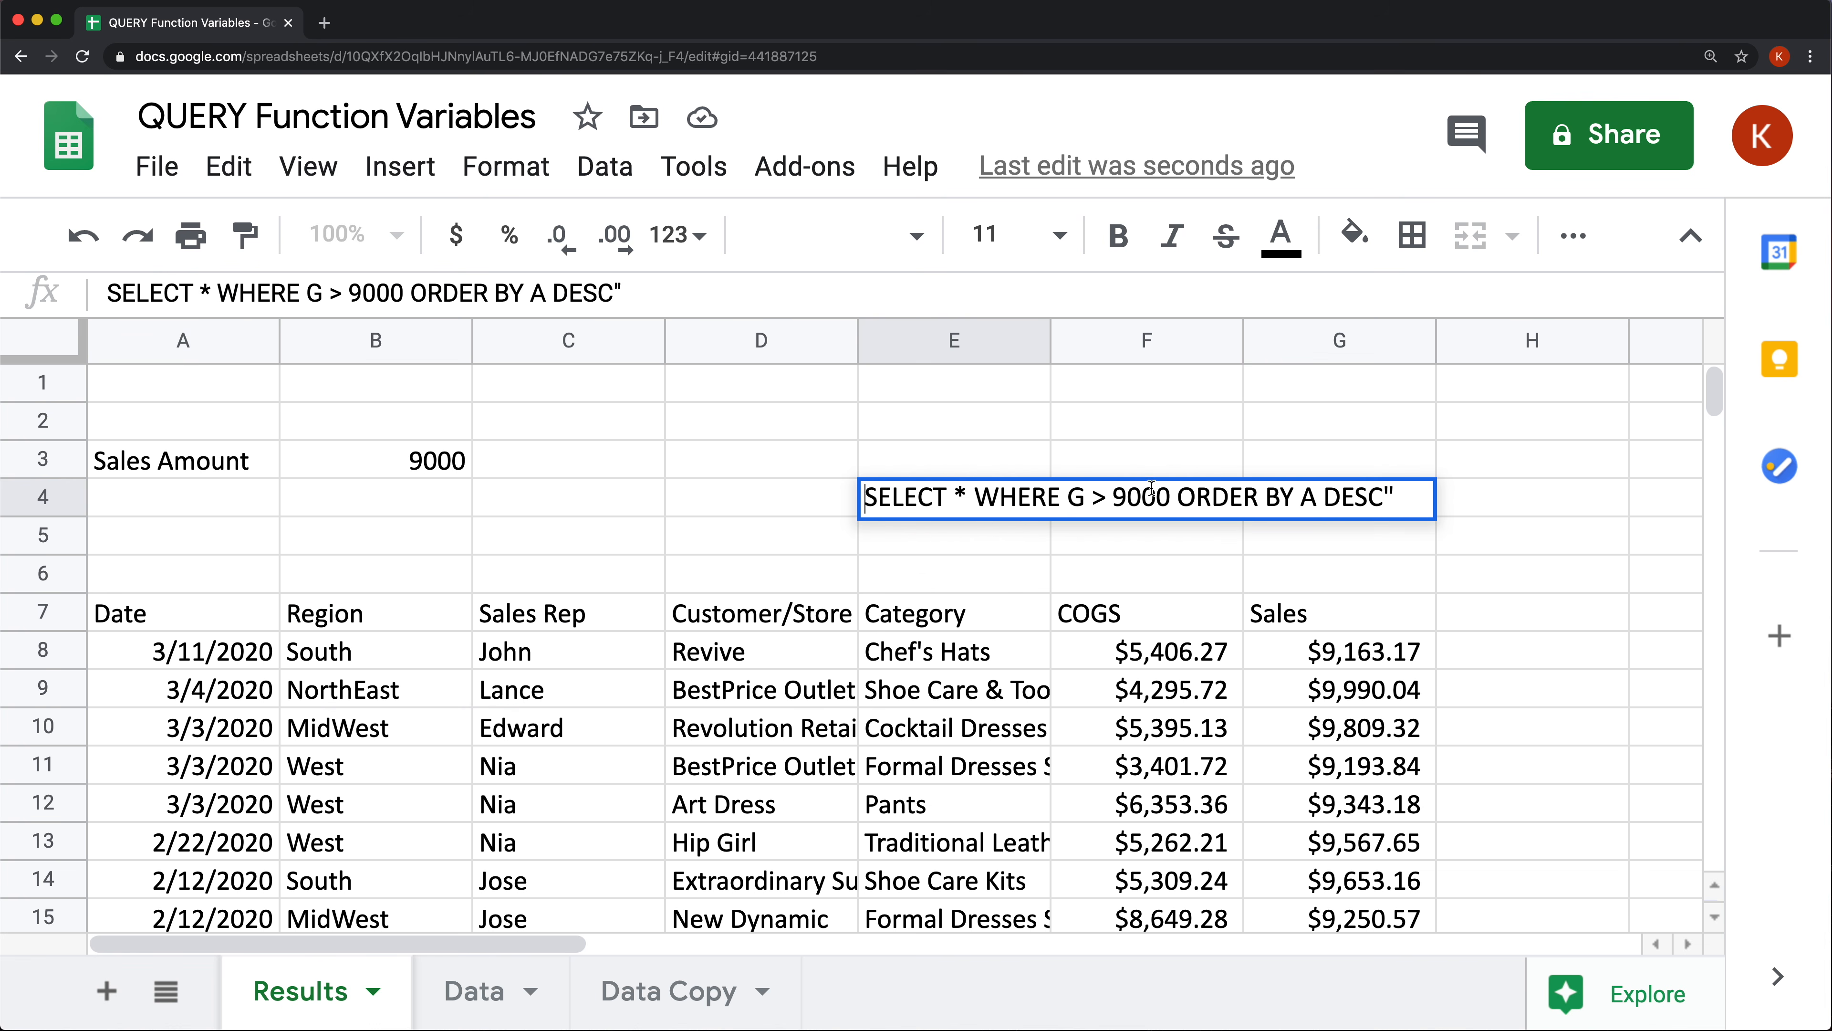
left_click(1385, 500)
key("BackSpace")
key("Return")
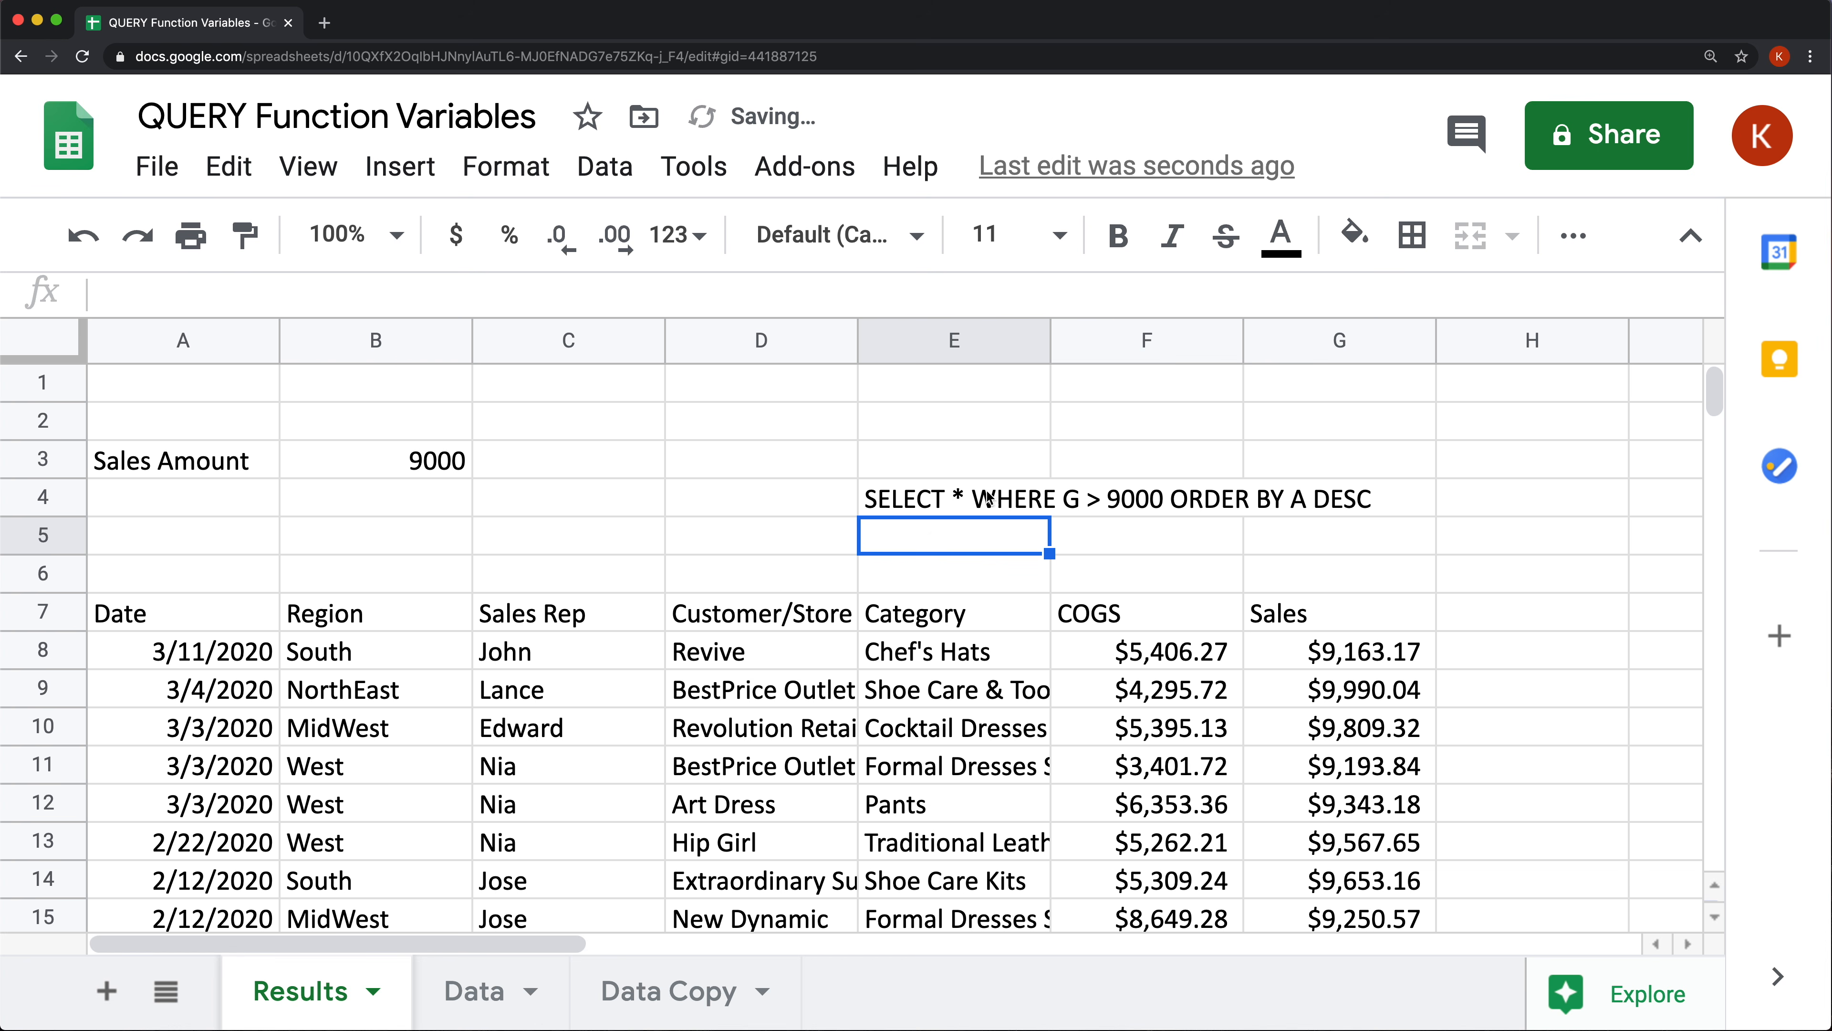
Start a helper formula in A5 that joins the query text to the Sales Amount: ="SELECT * WHERE G > "&B3.
left_click(191, 543)
type("=")
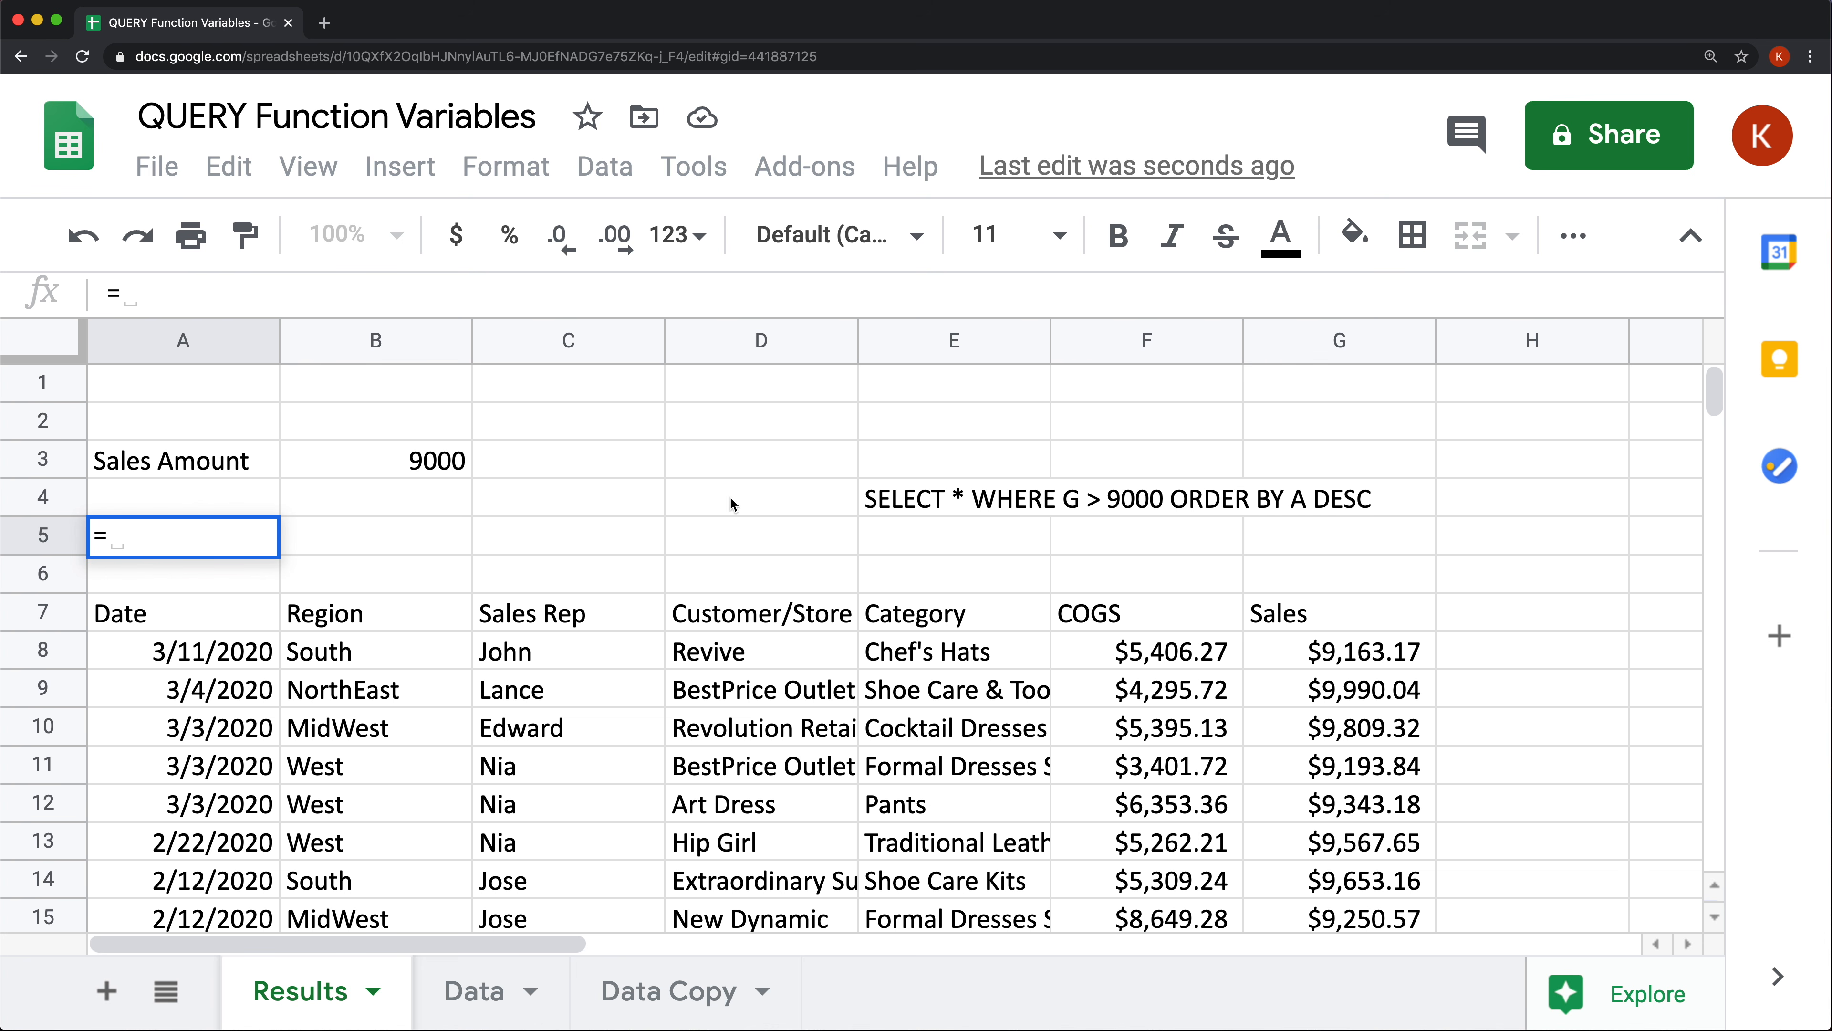
type("\"SELE")
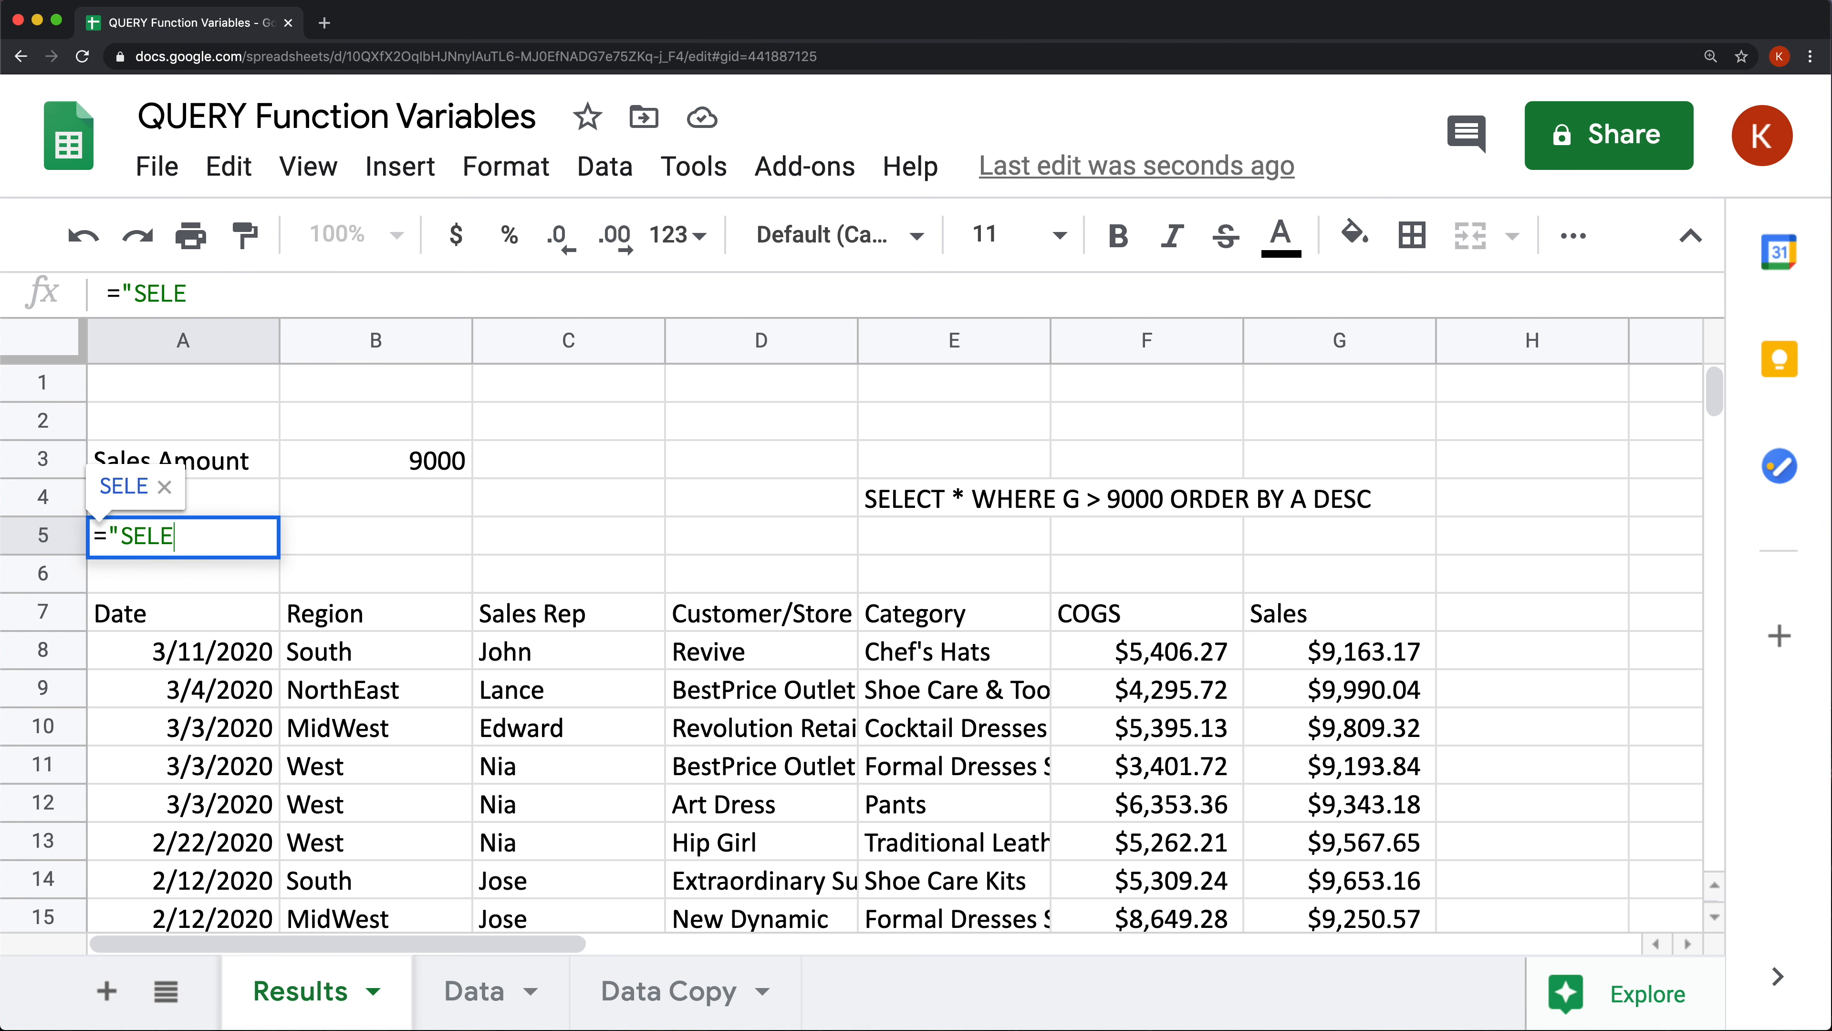
type("CT * W")
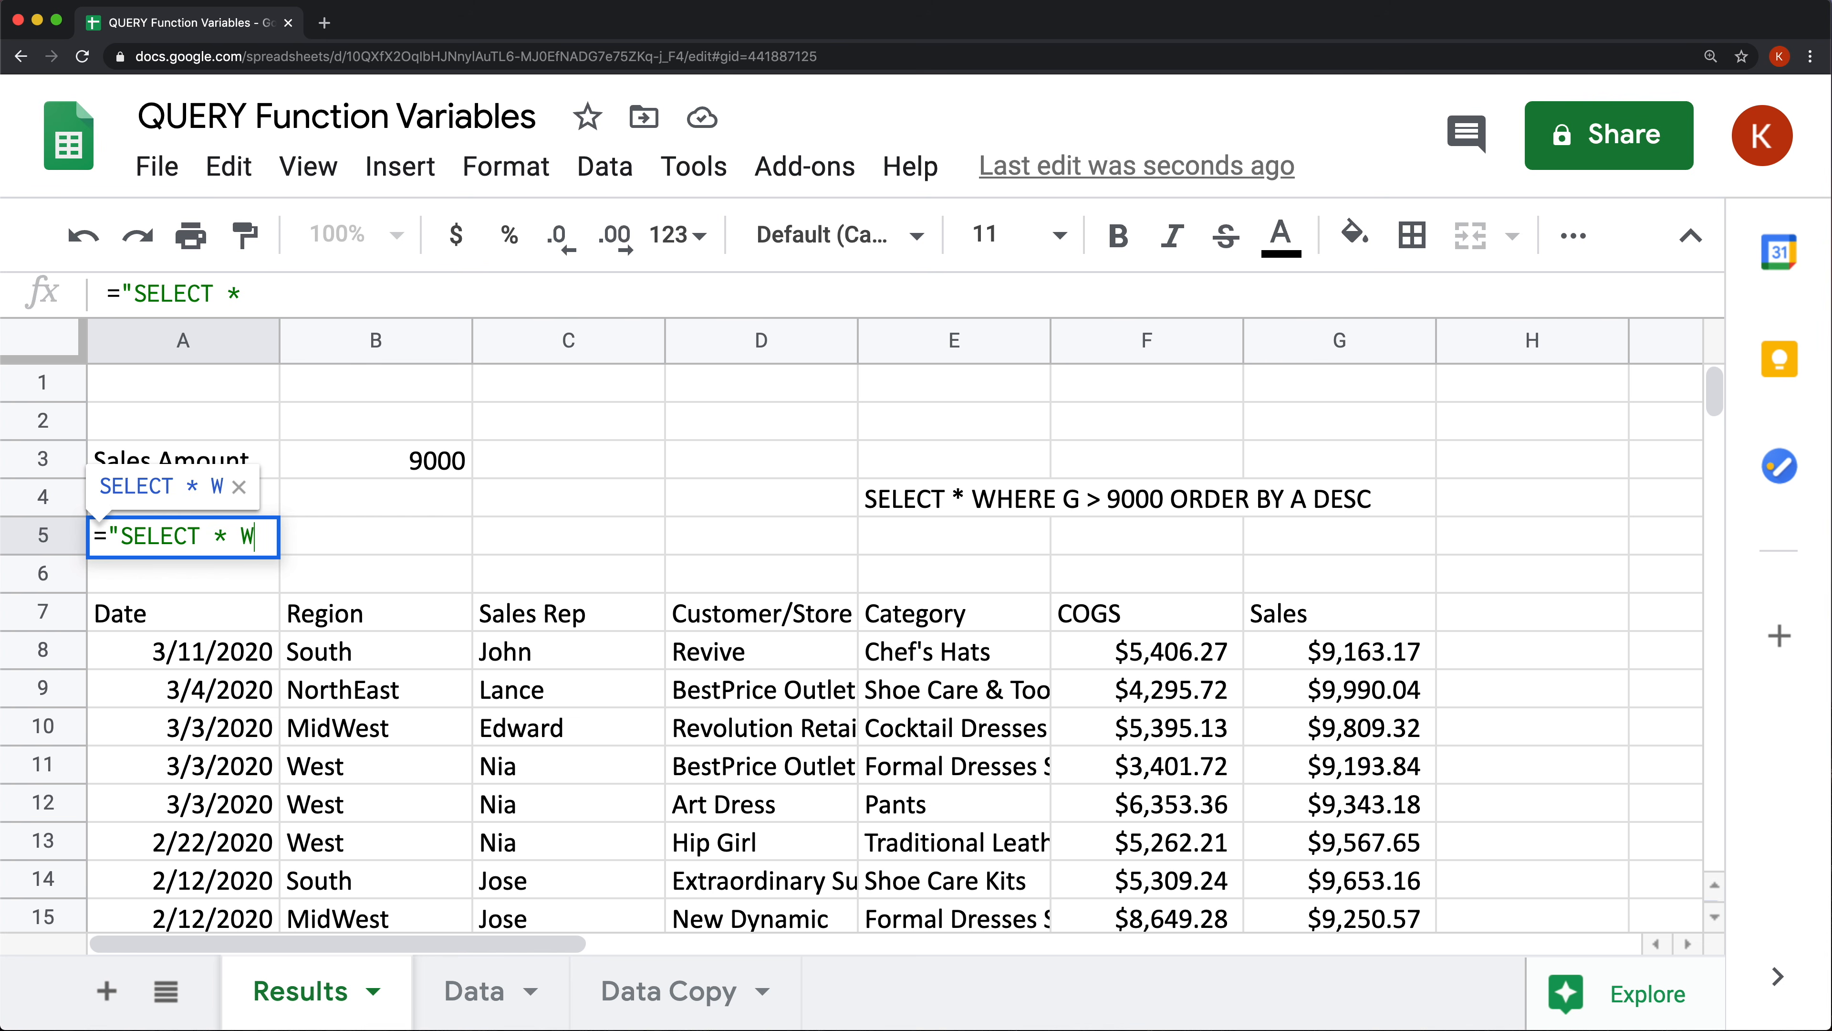
type("HERE G > ")
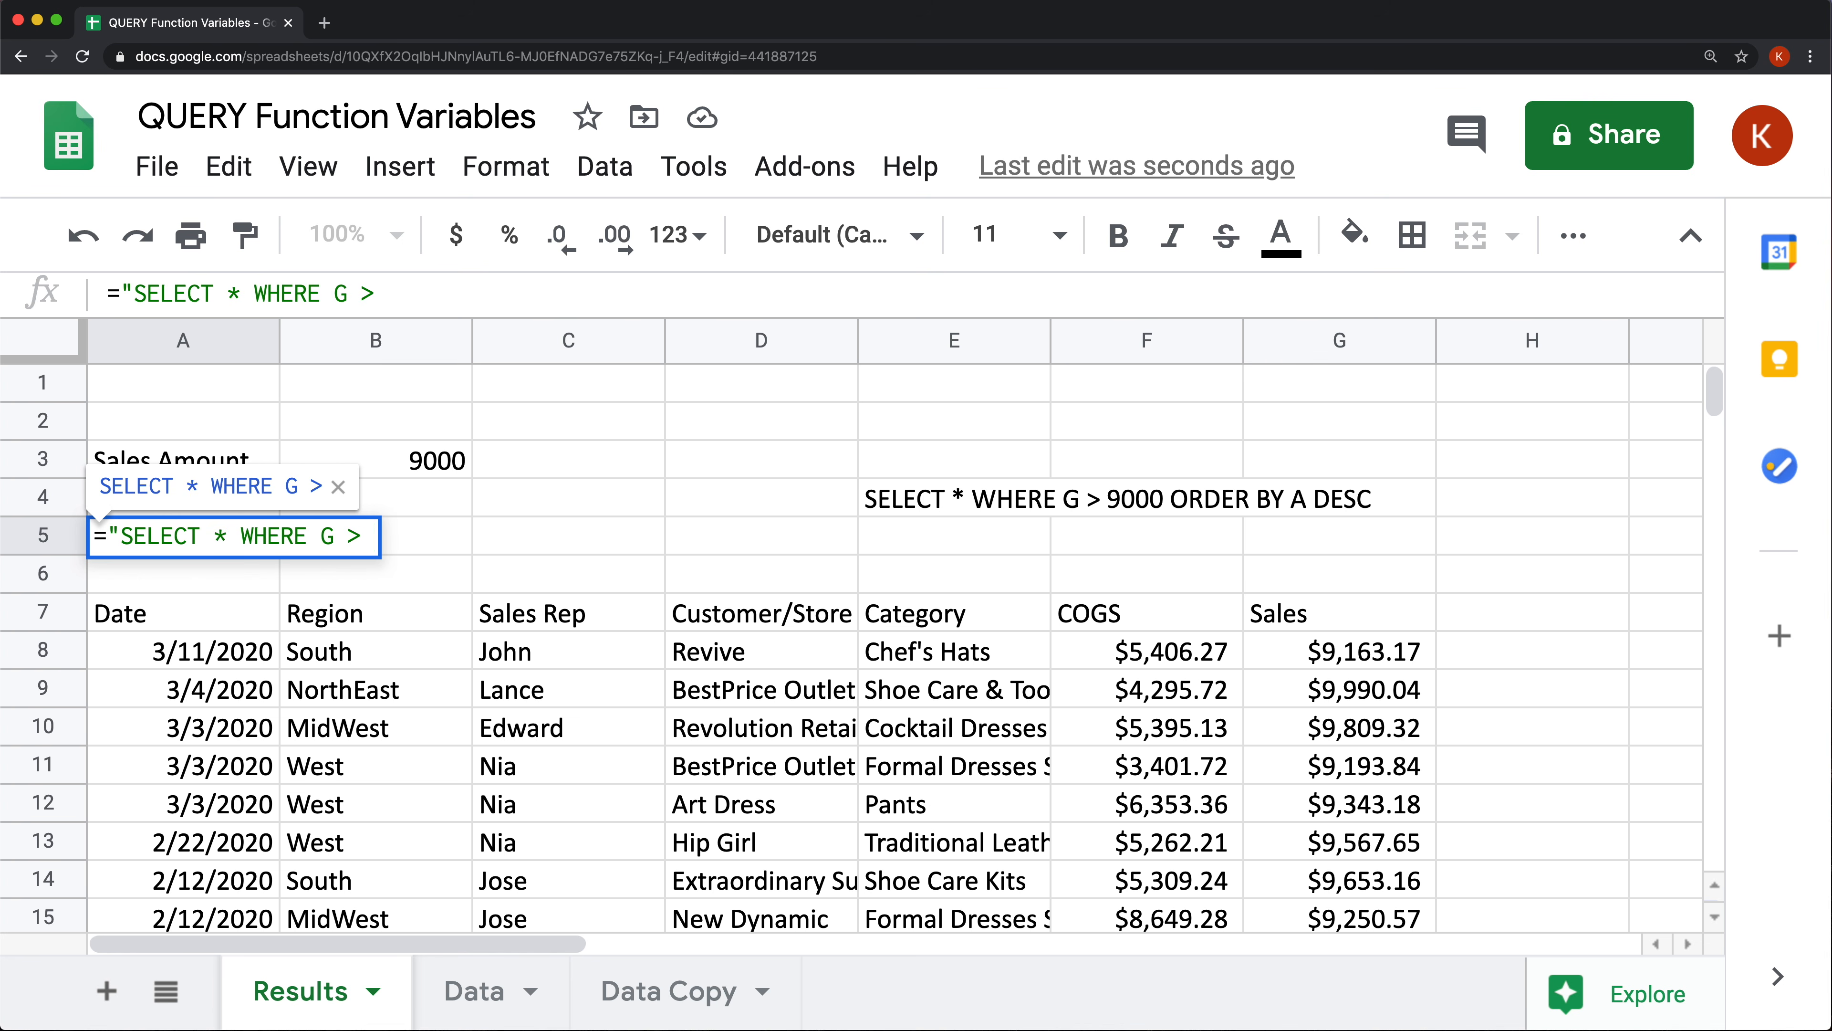
type("\"")
type("&")
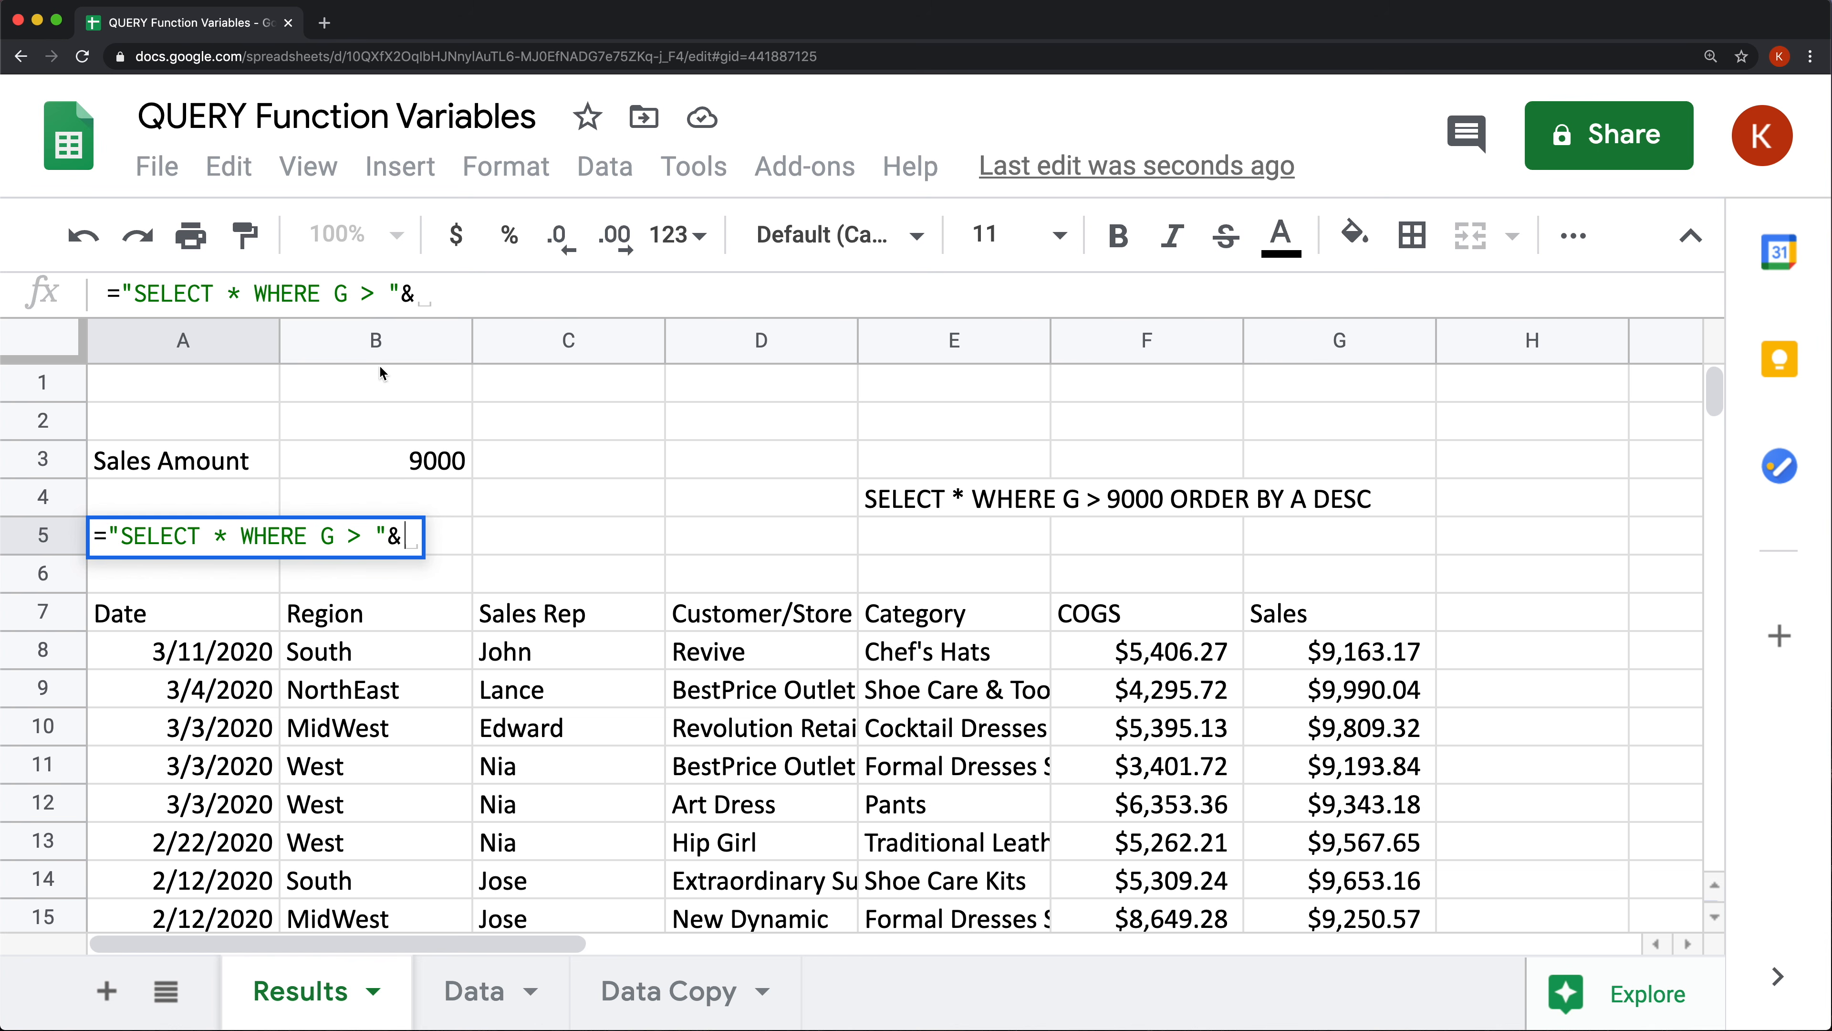
left_click(406, 467)
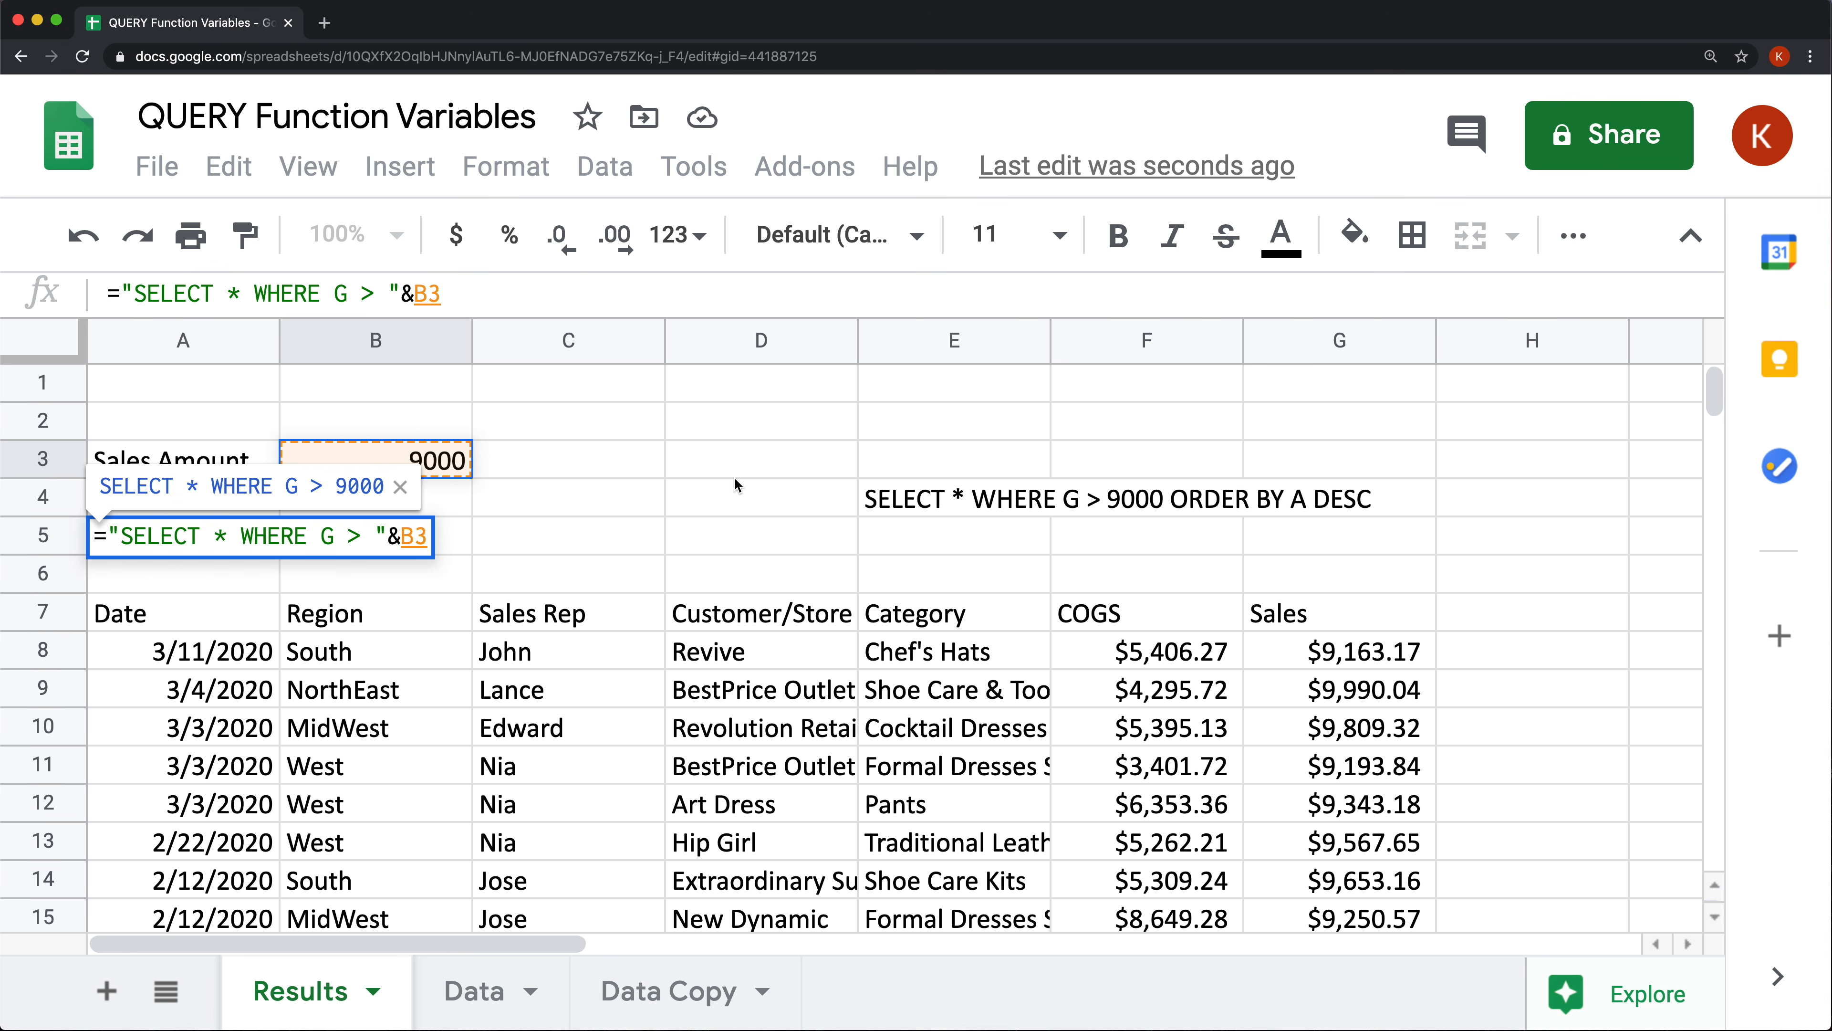
Append &" ORDER BY A DESC" to the A5 formula, enter it and compare the result with the text in E4.
type("&")
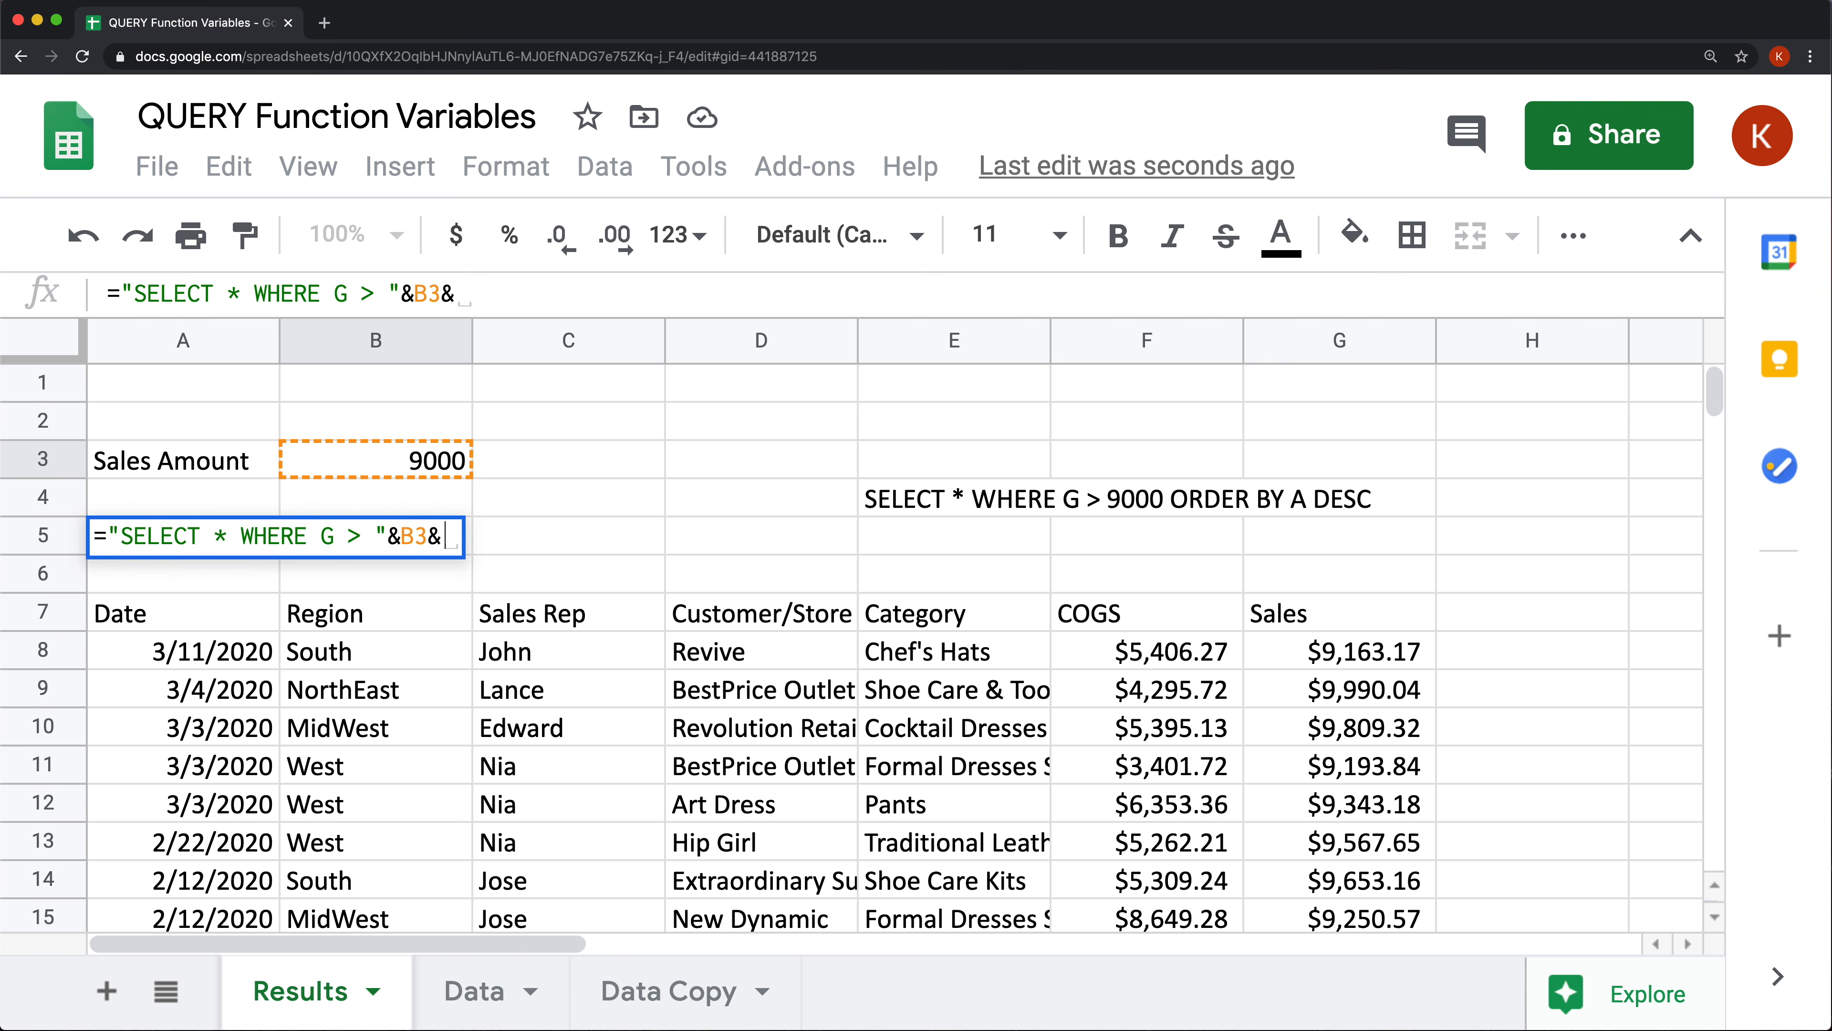
type("\"")
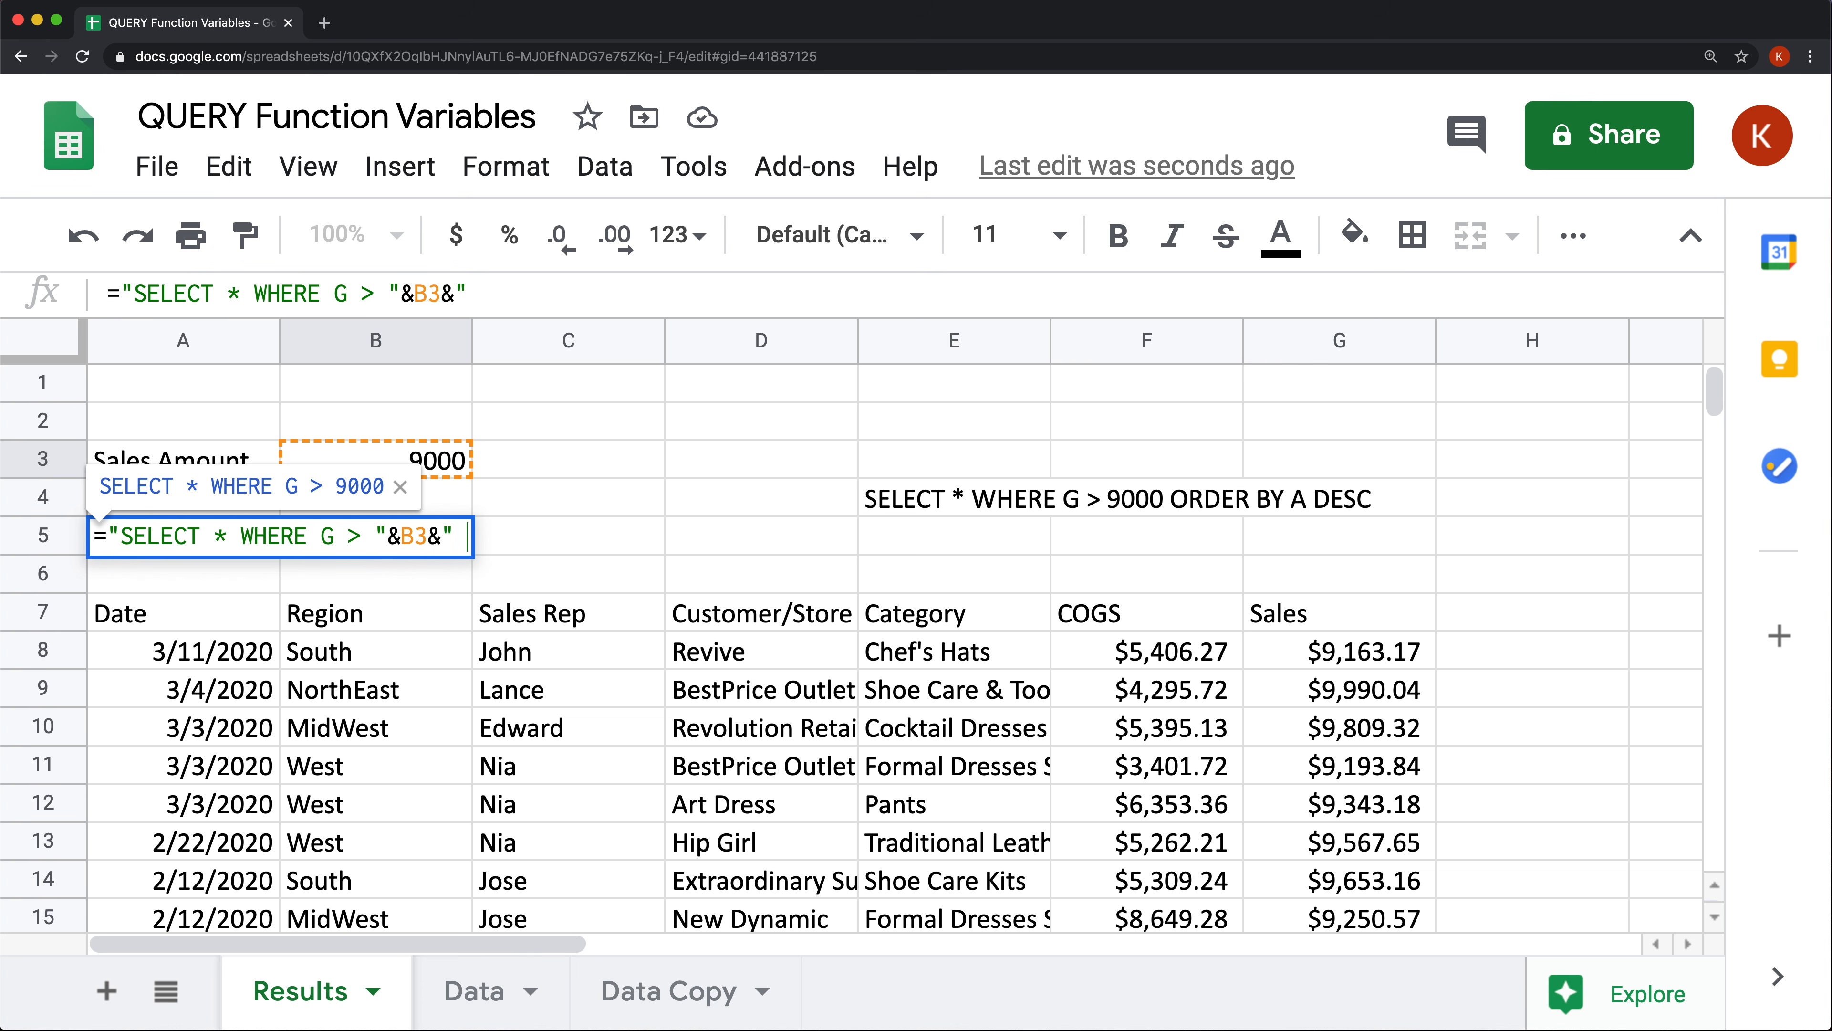
type(" OR")
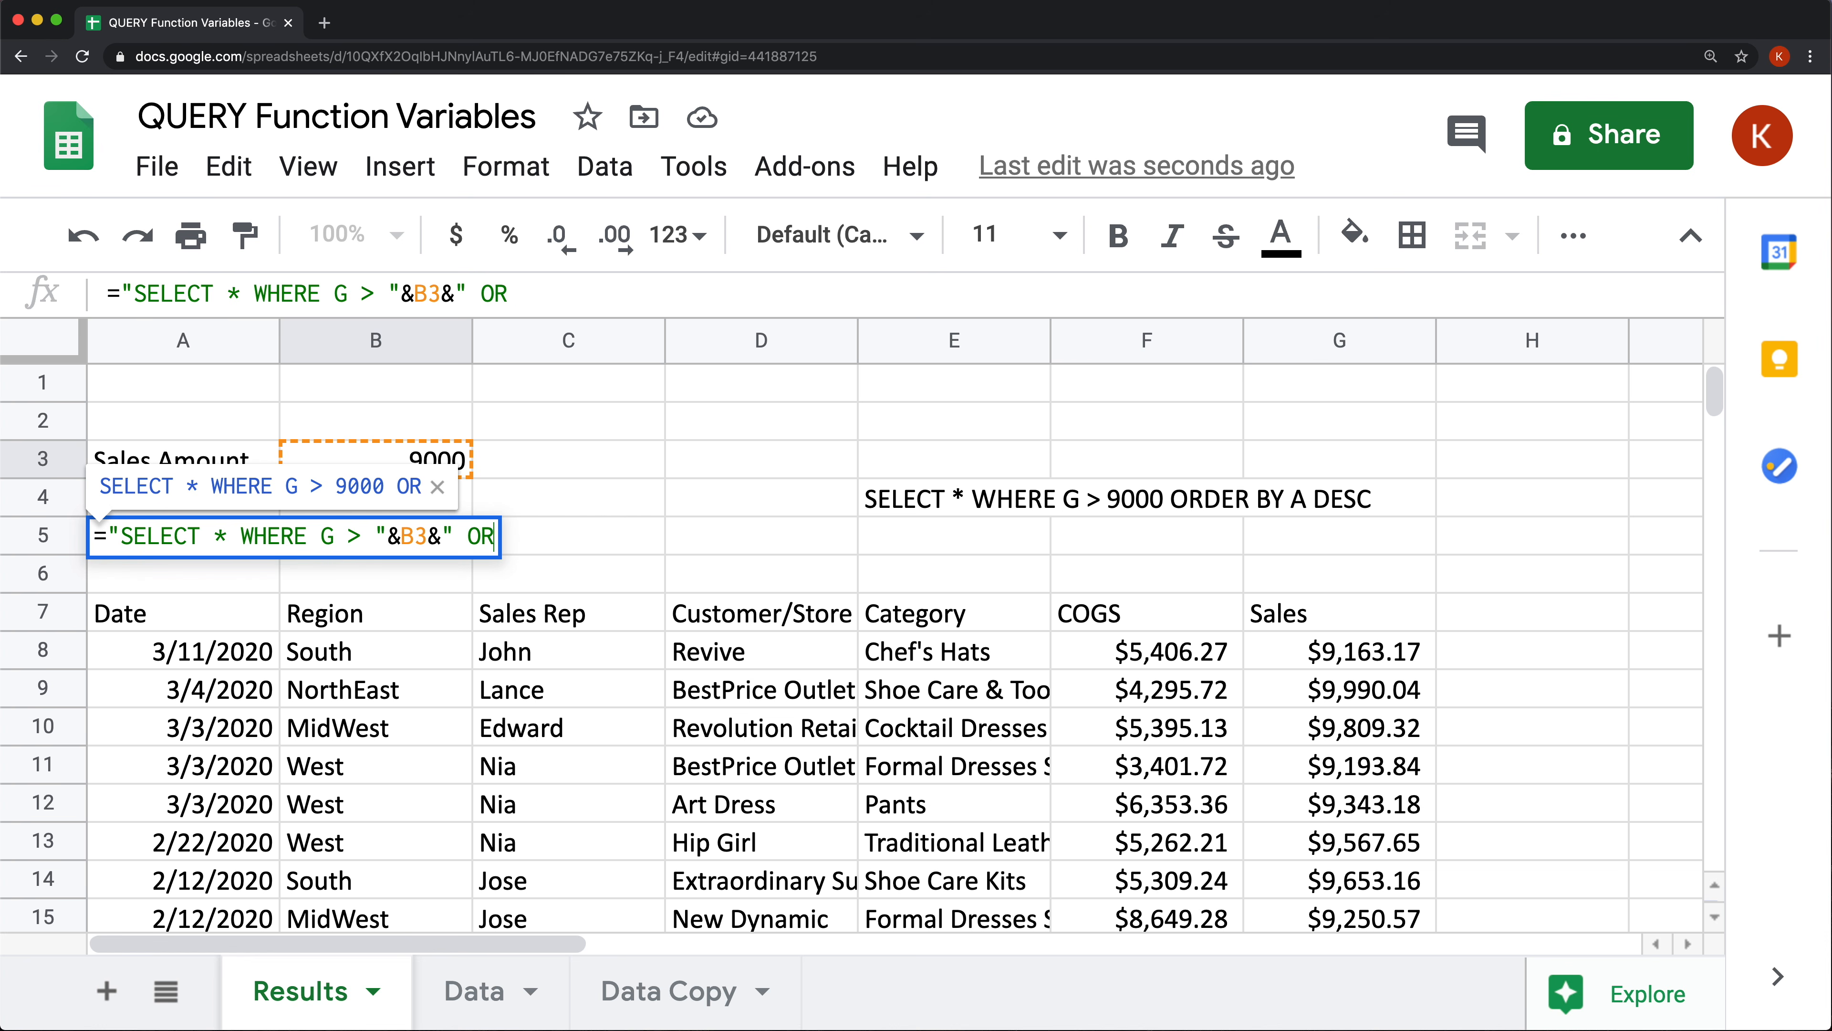
type("DER BY A DESC\"")
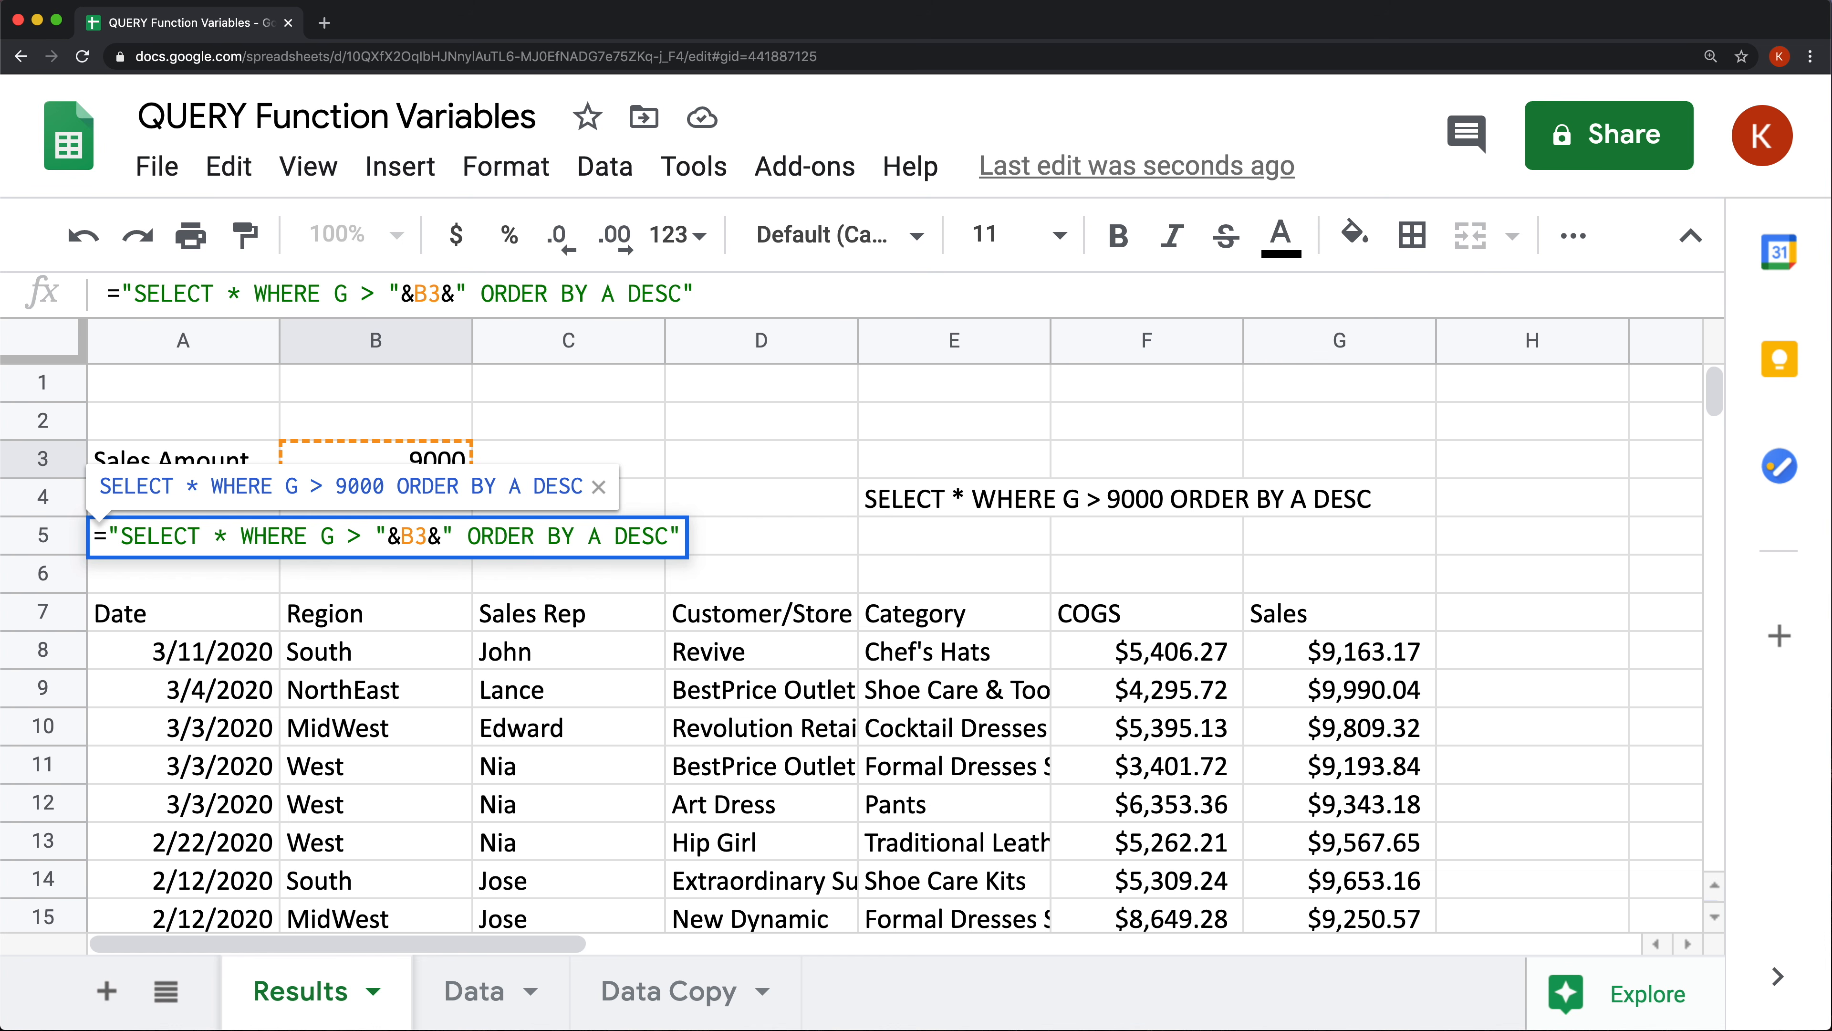
key("Return")
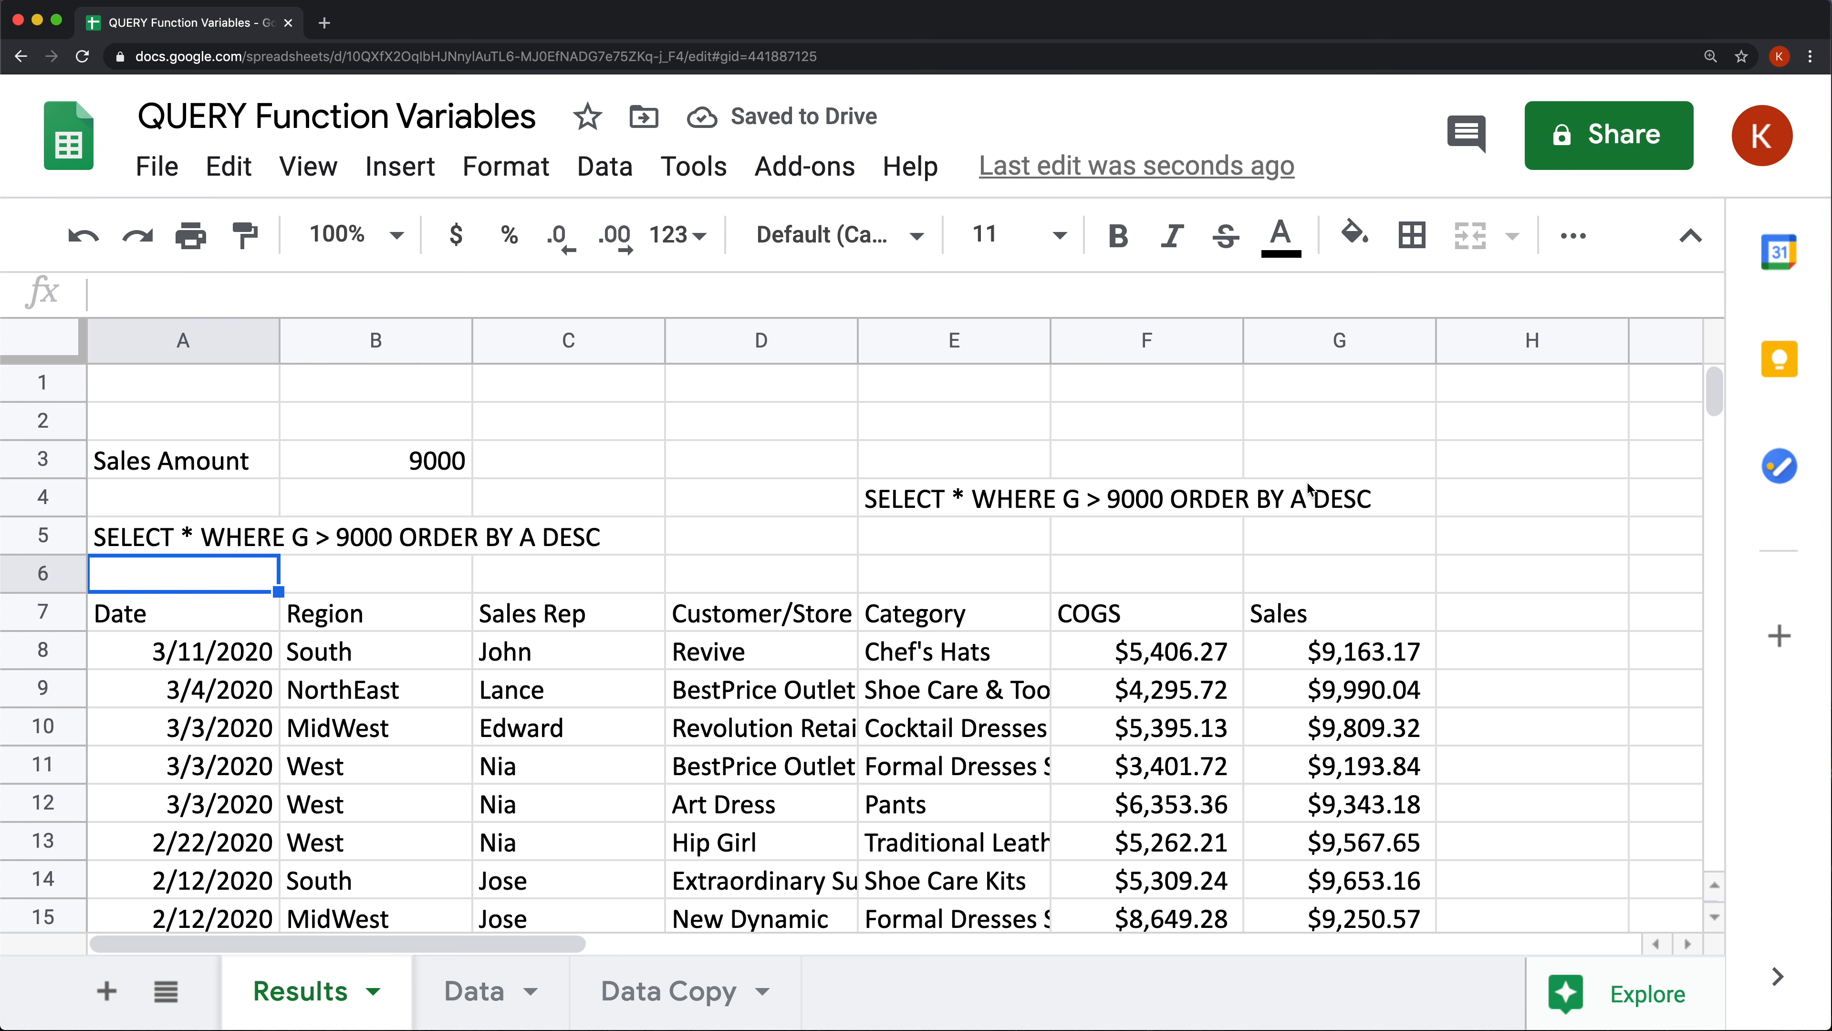
left_click(1006, 501)
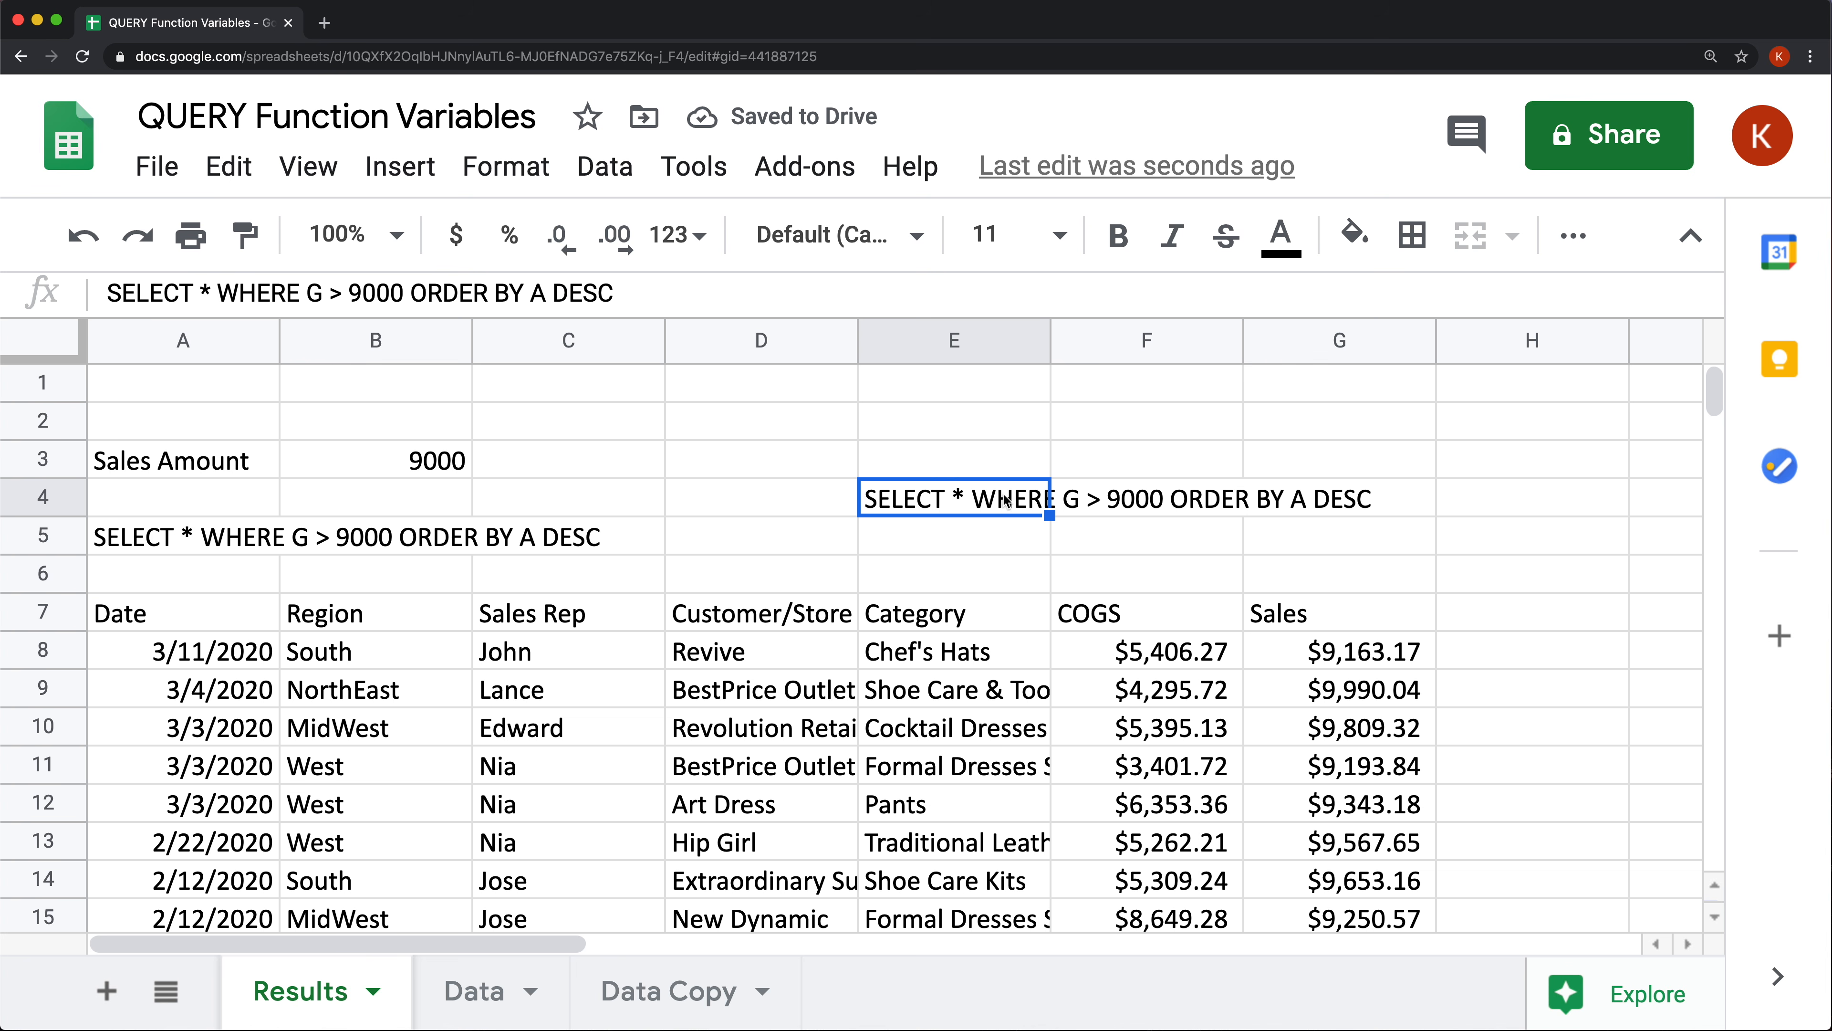
Test the A5 helper formula by changing the Sales Amount in B3 to 7000 and back to 9000.
left_click(408, 455)
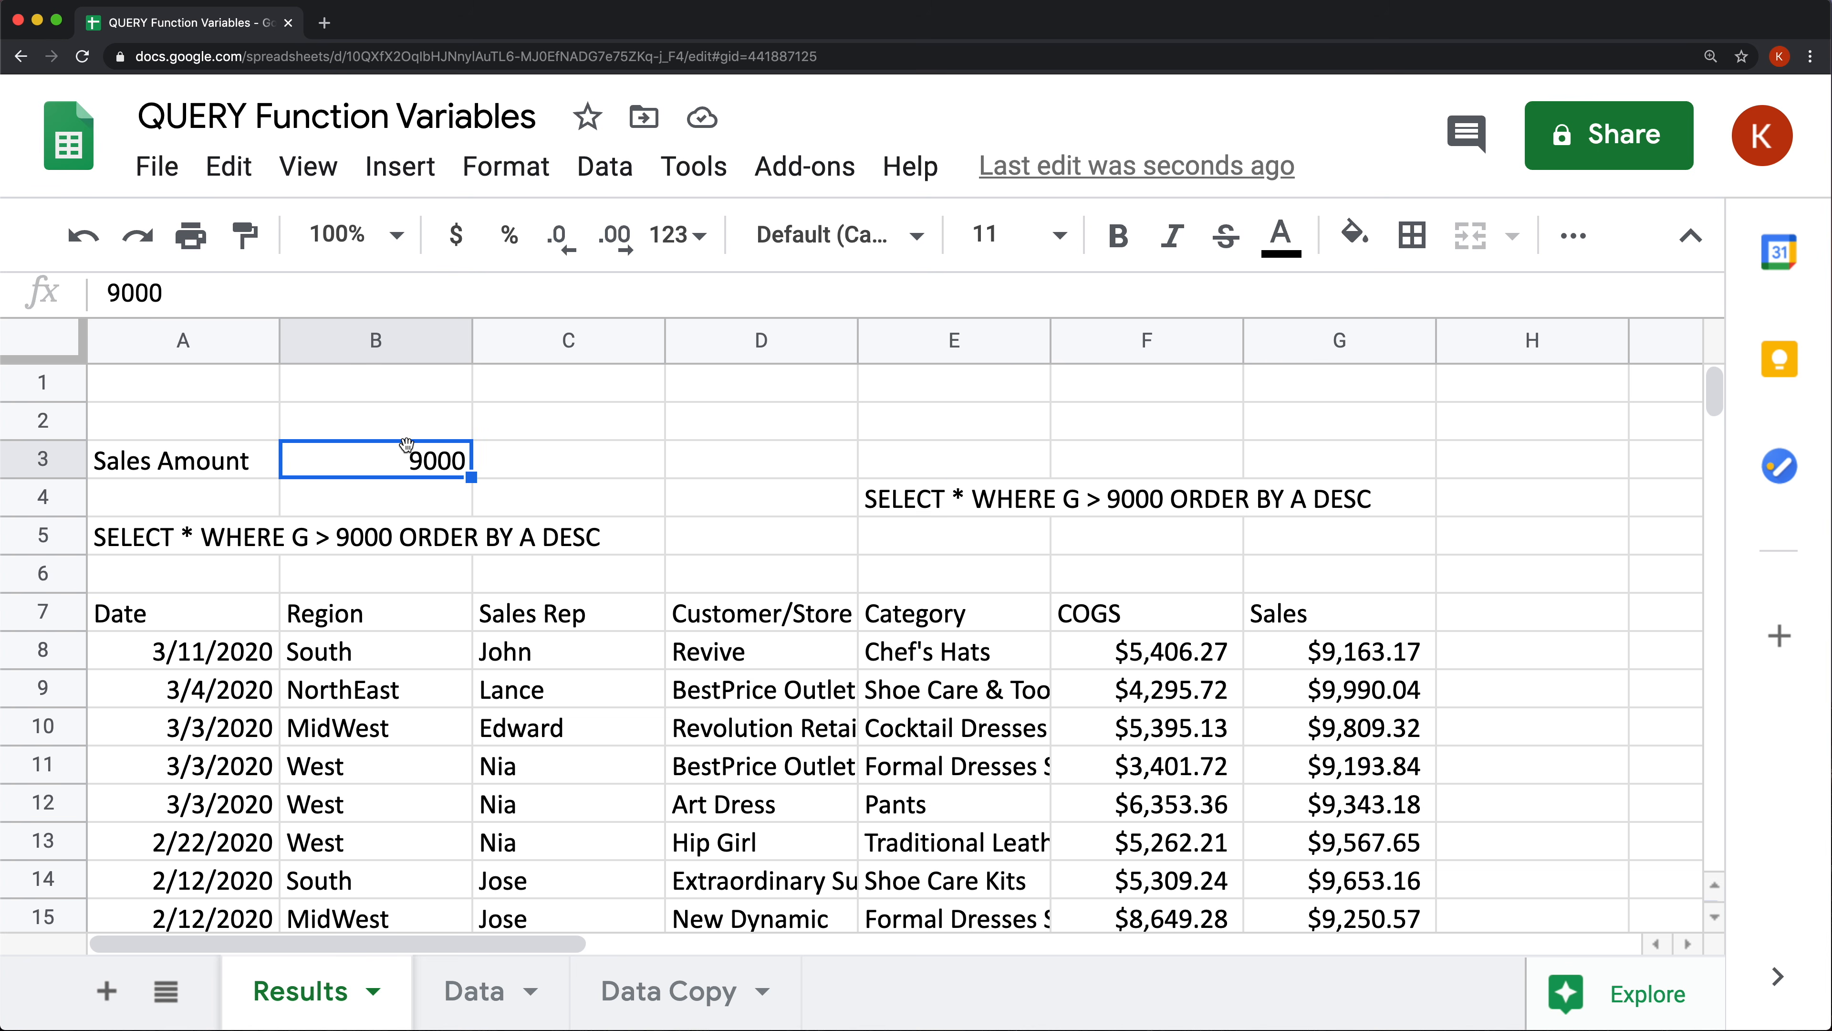
type("7000")
key("Return")
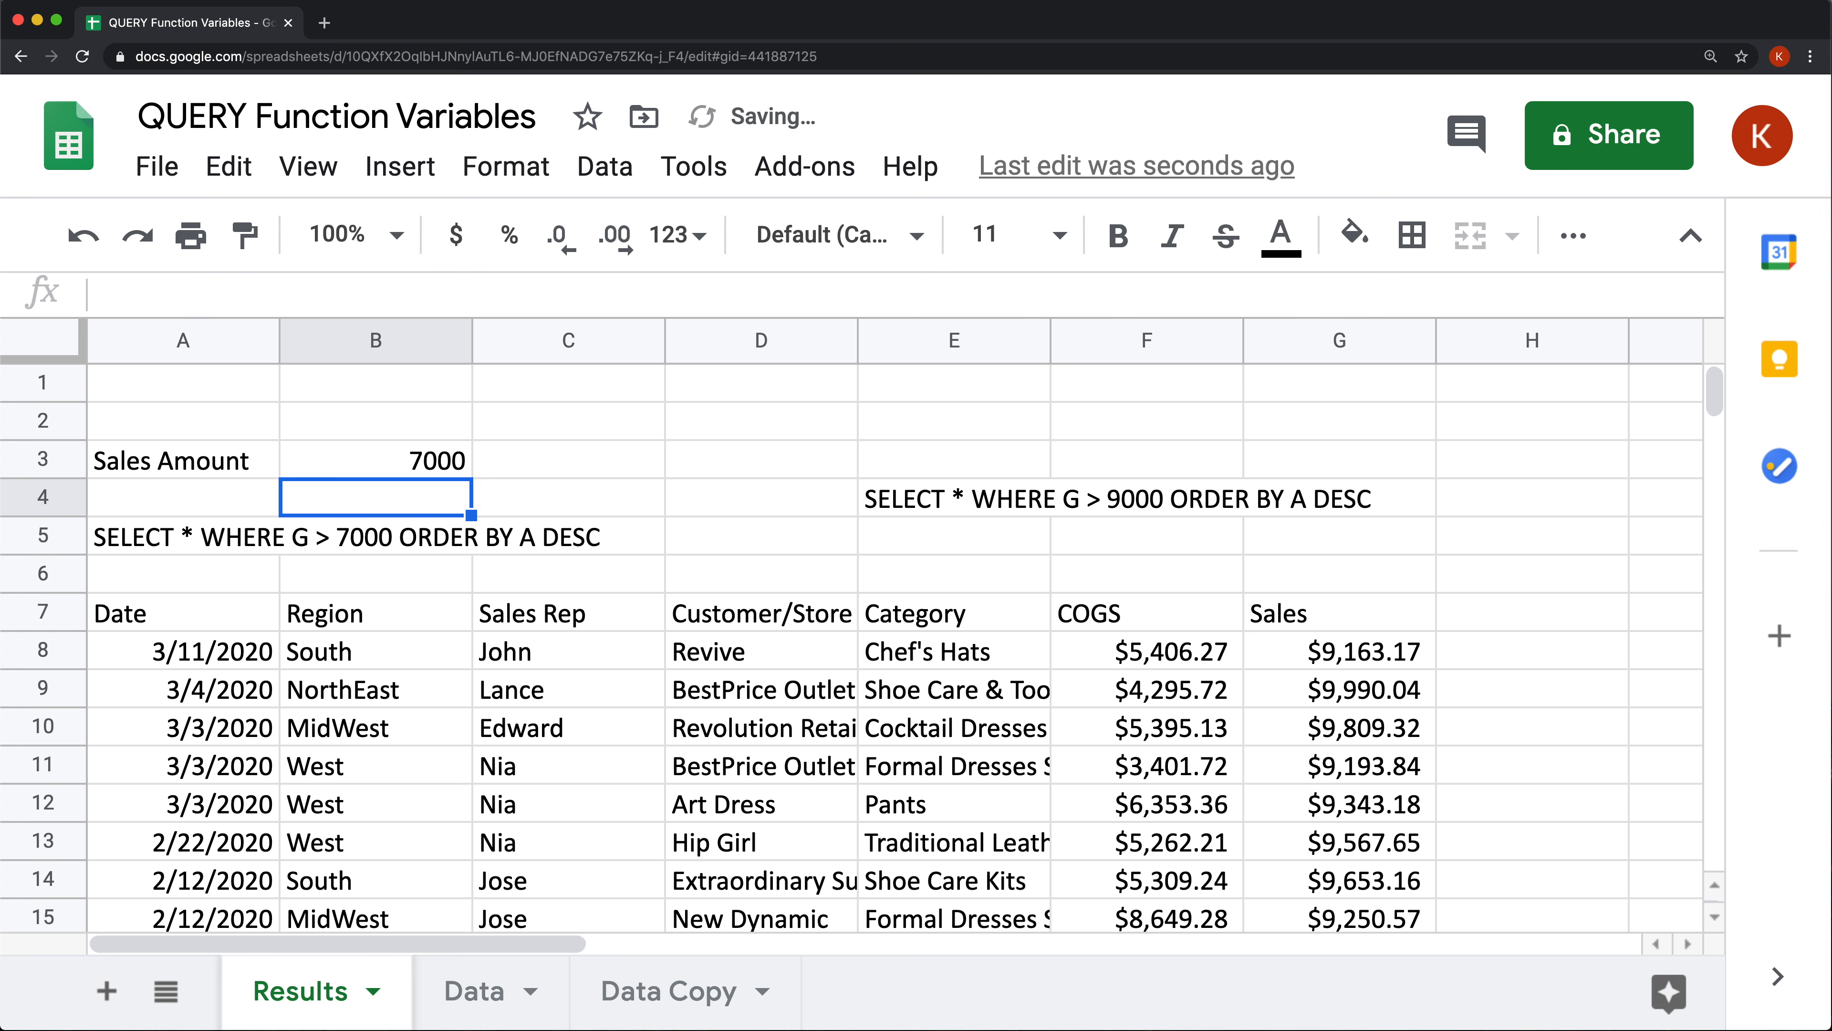
left_click(382, 462)
type("9000")
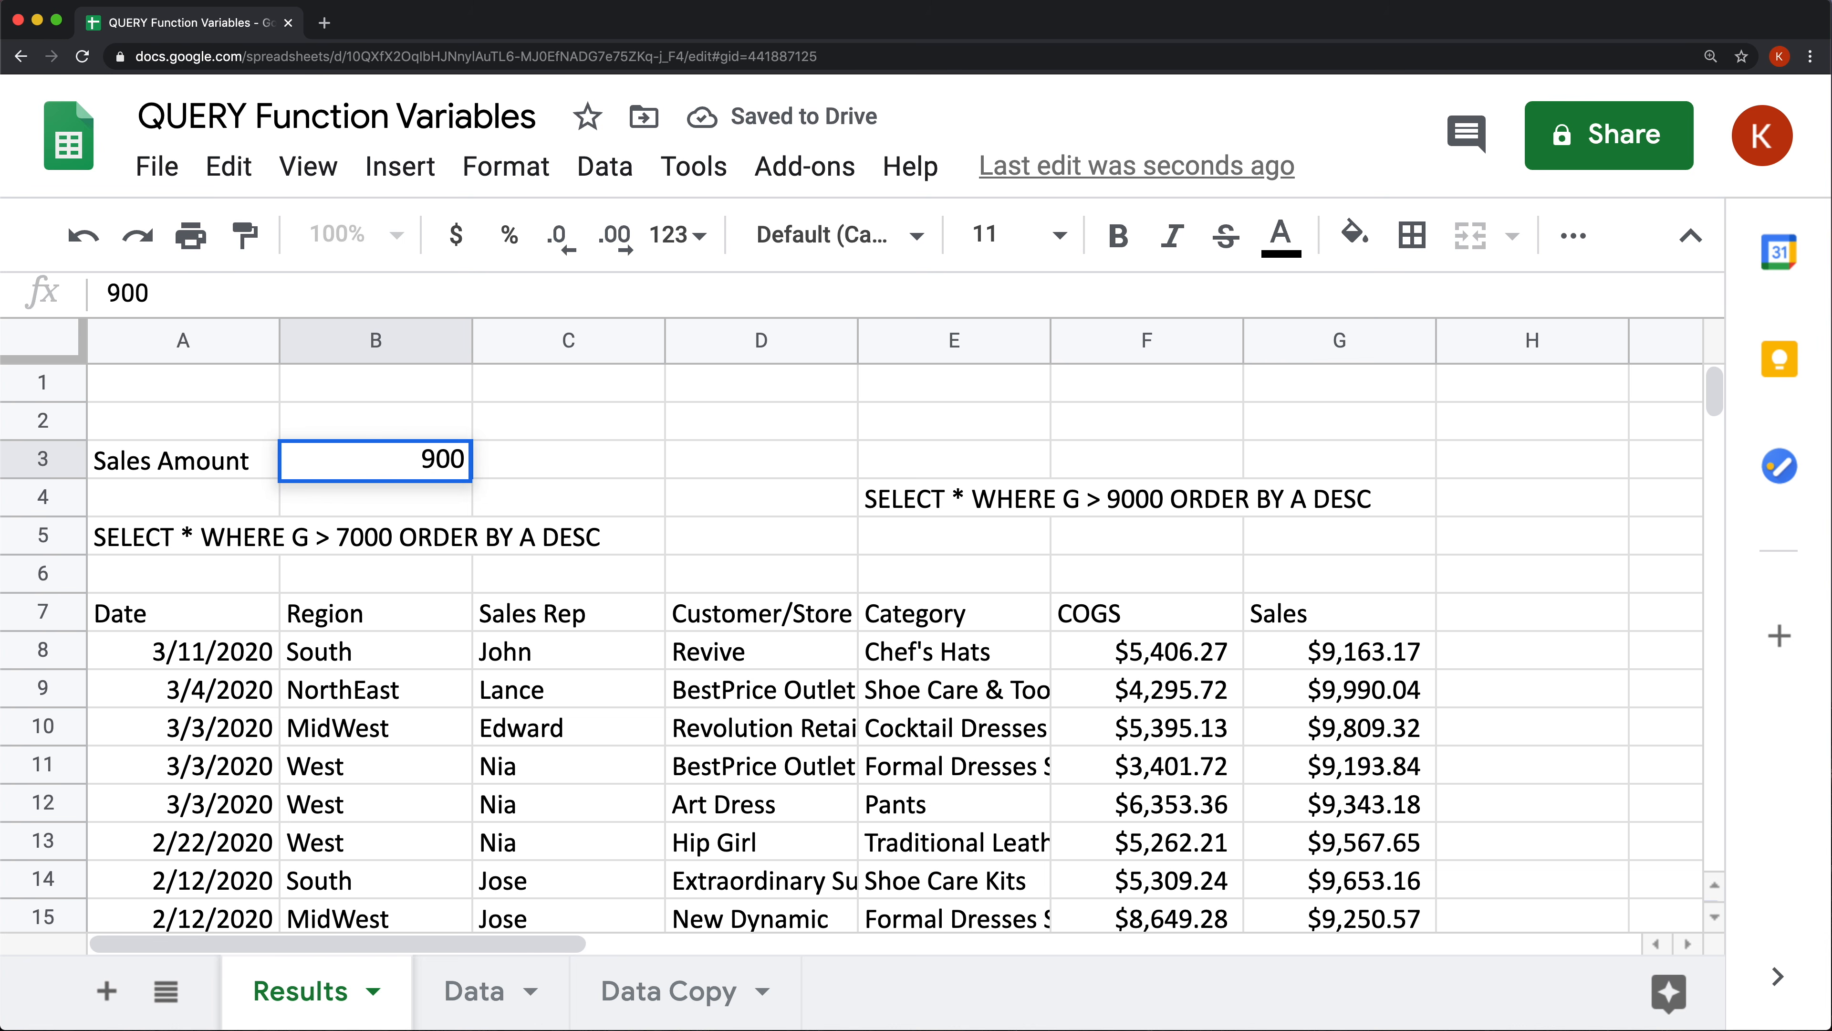
key("Return")
Copy the A5 helper expression without its leading equals sign: "SELECT * WHERE G > "&B3&" ORDER BY A DESC".
left_click(184, 566)
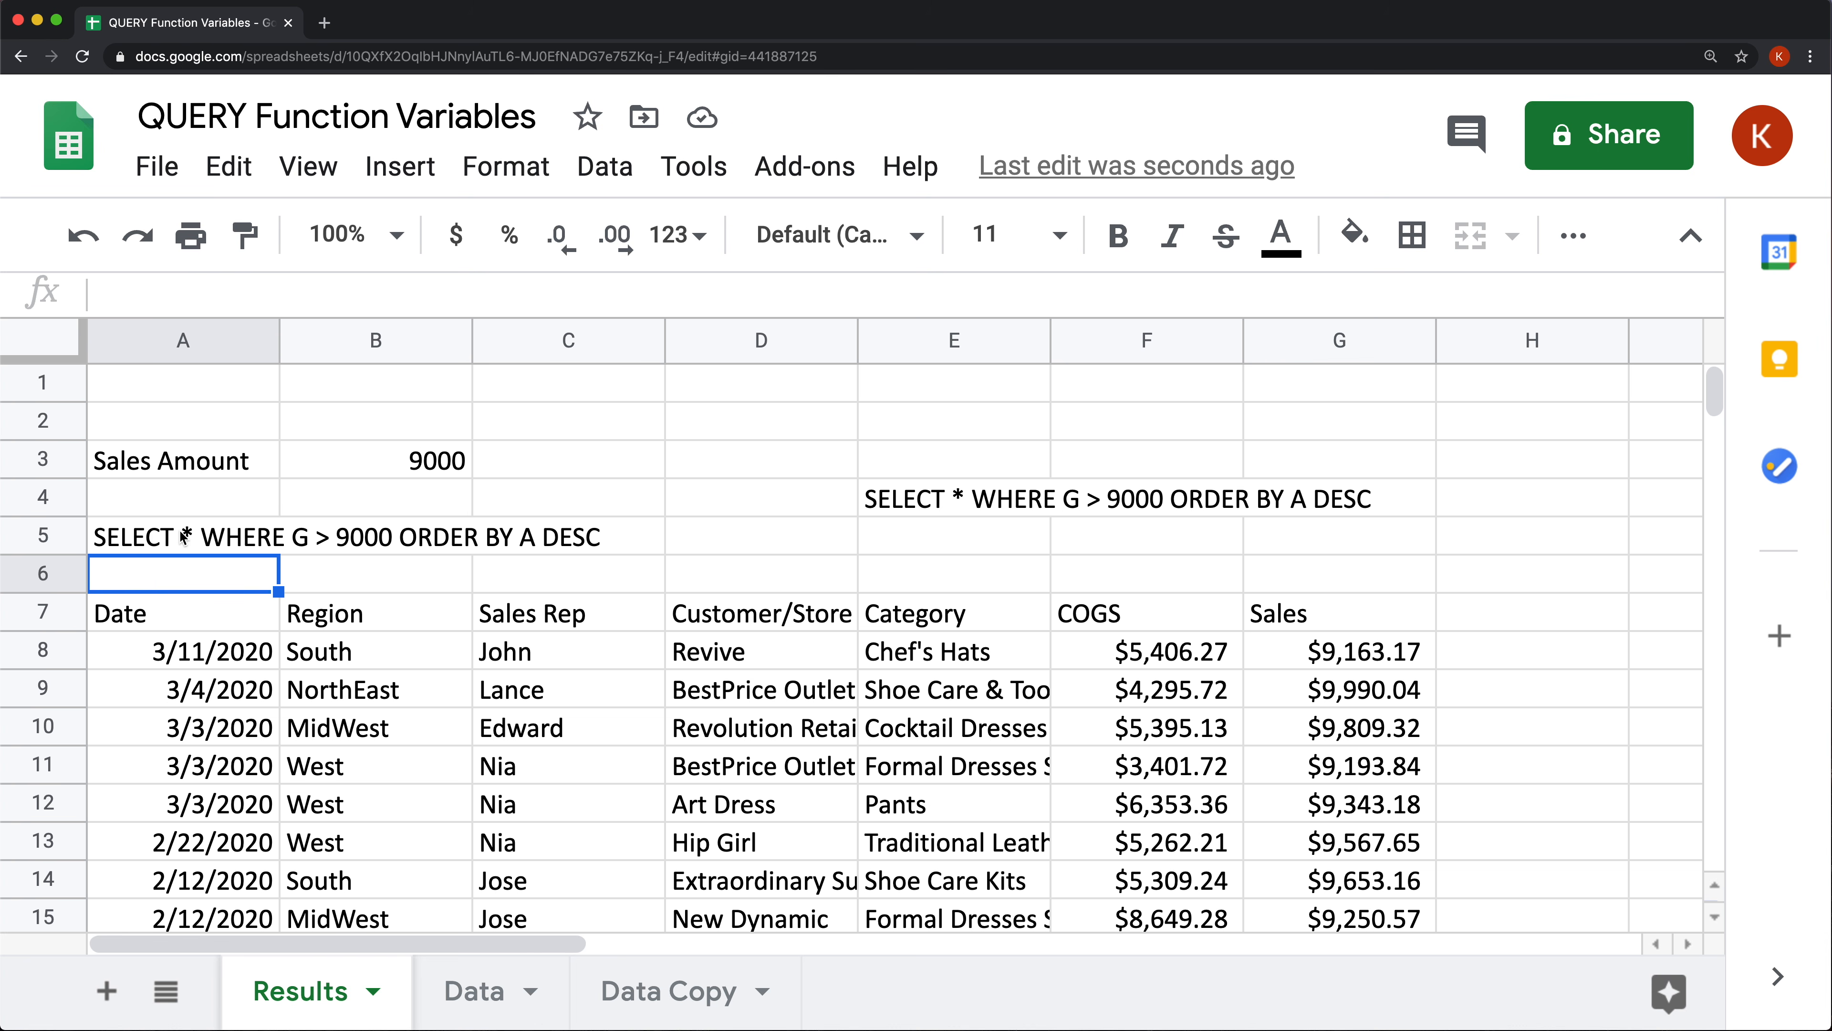
left_click(184, 535)
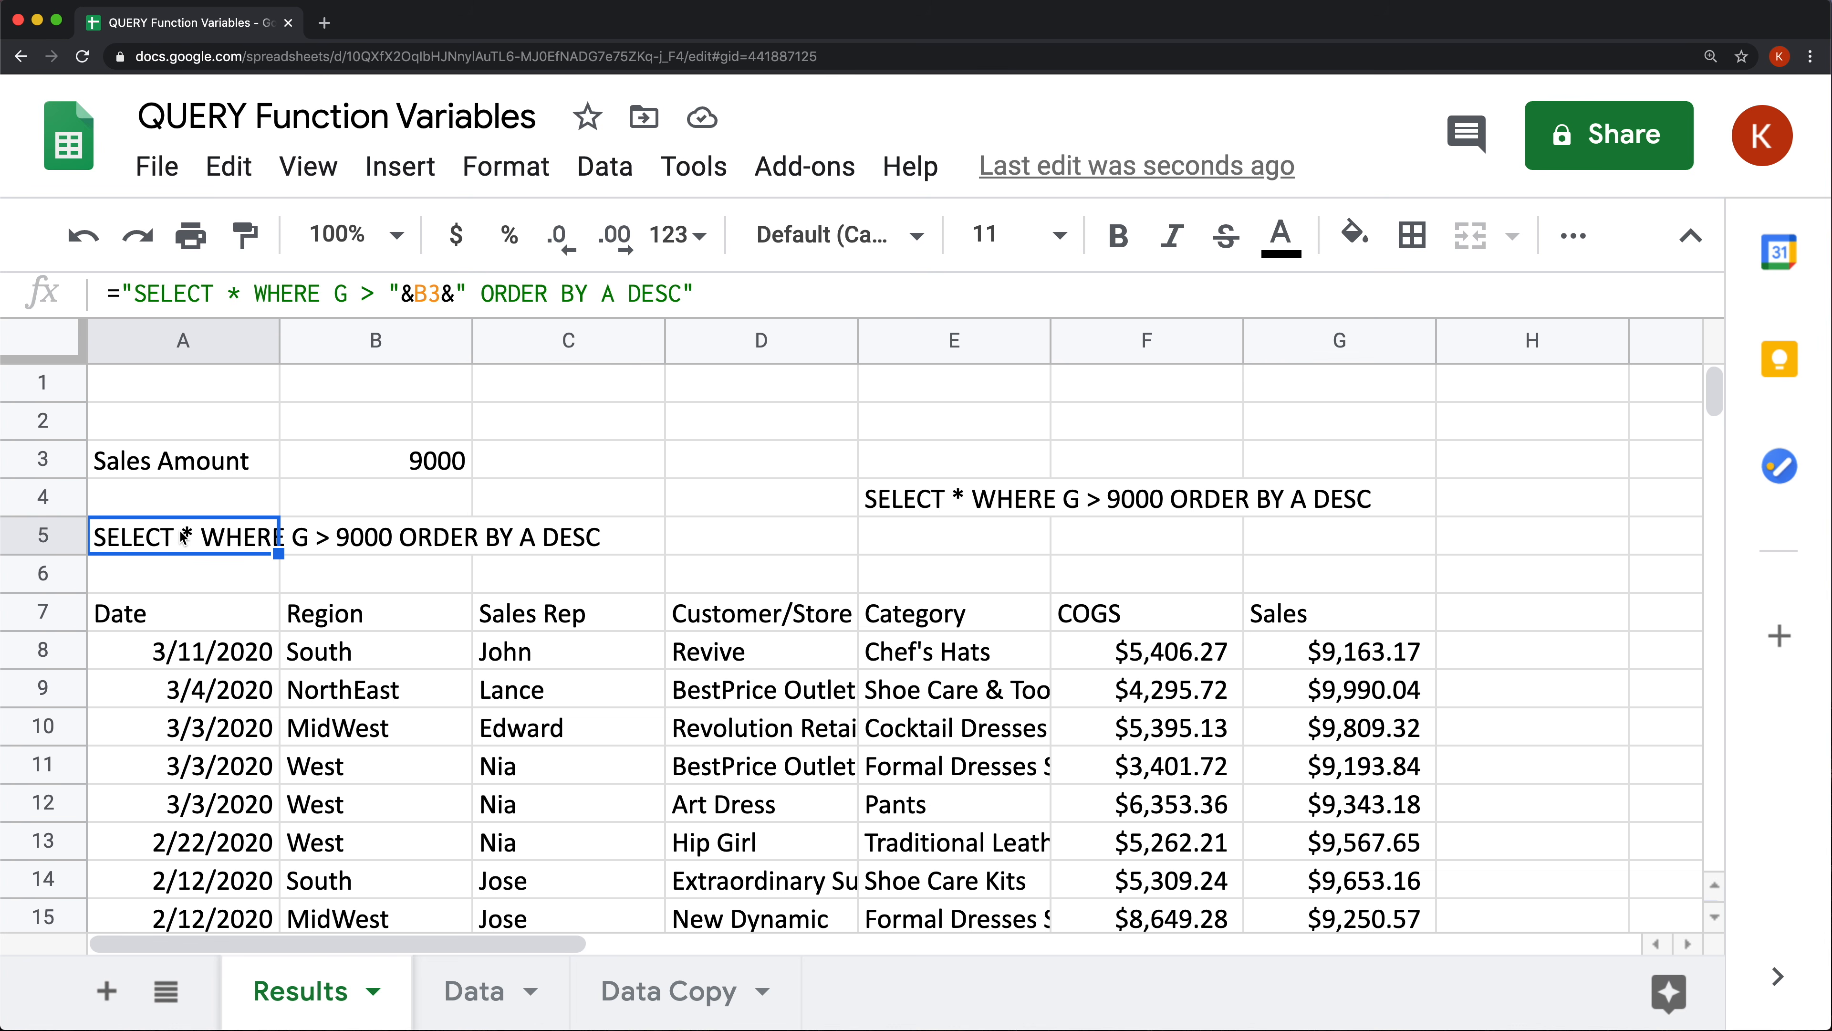
double_click(135, 543)
left_click_drag(108, 535, 721, 552)
key("ctrl+c")
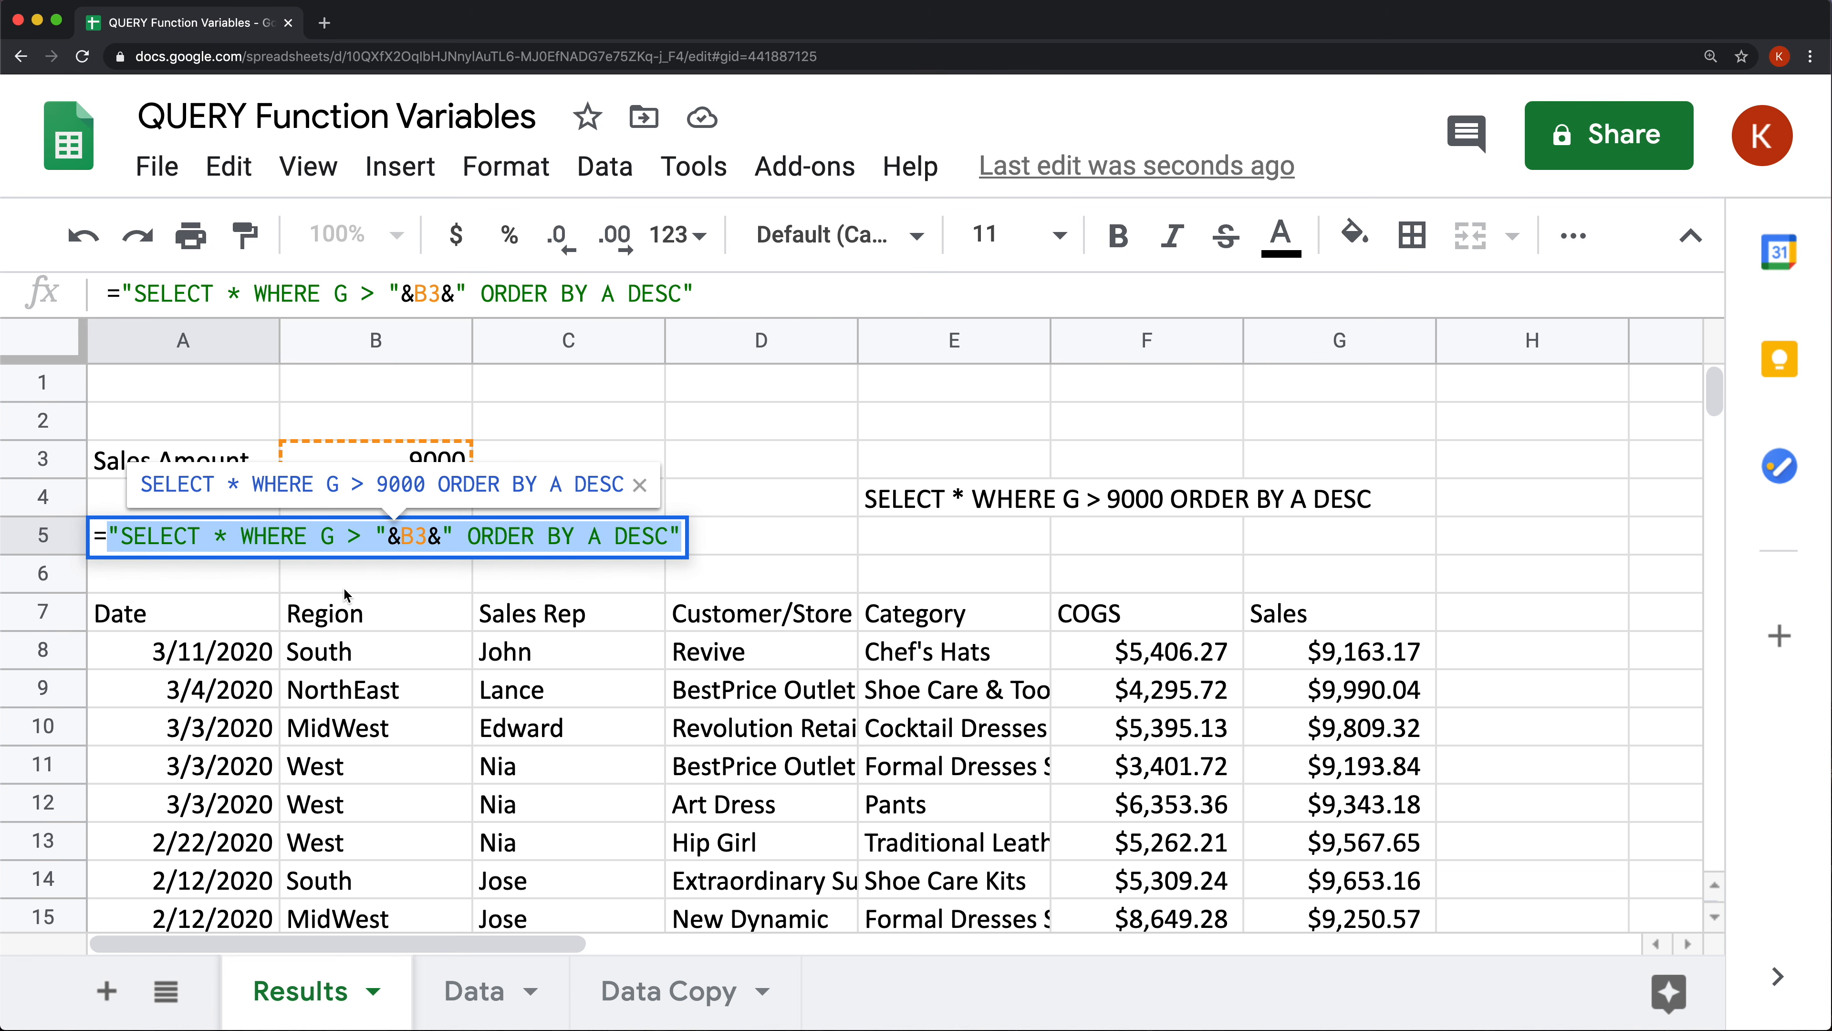
key("Escape")
Replace the quoted query text in the A7 QUERY formula with the copied expression "SELECT * WHERE G > "&B3&" ORDER BY A DESC".
left_click(127, 612)
double_click(127, 612)
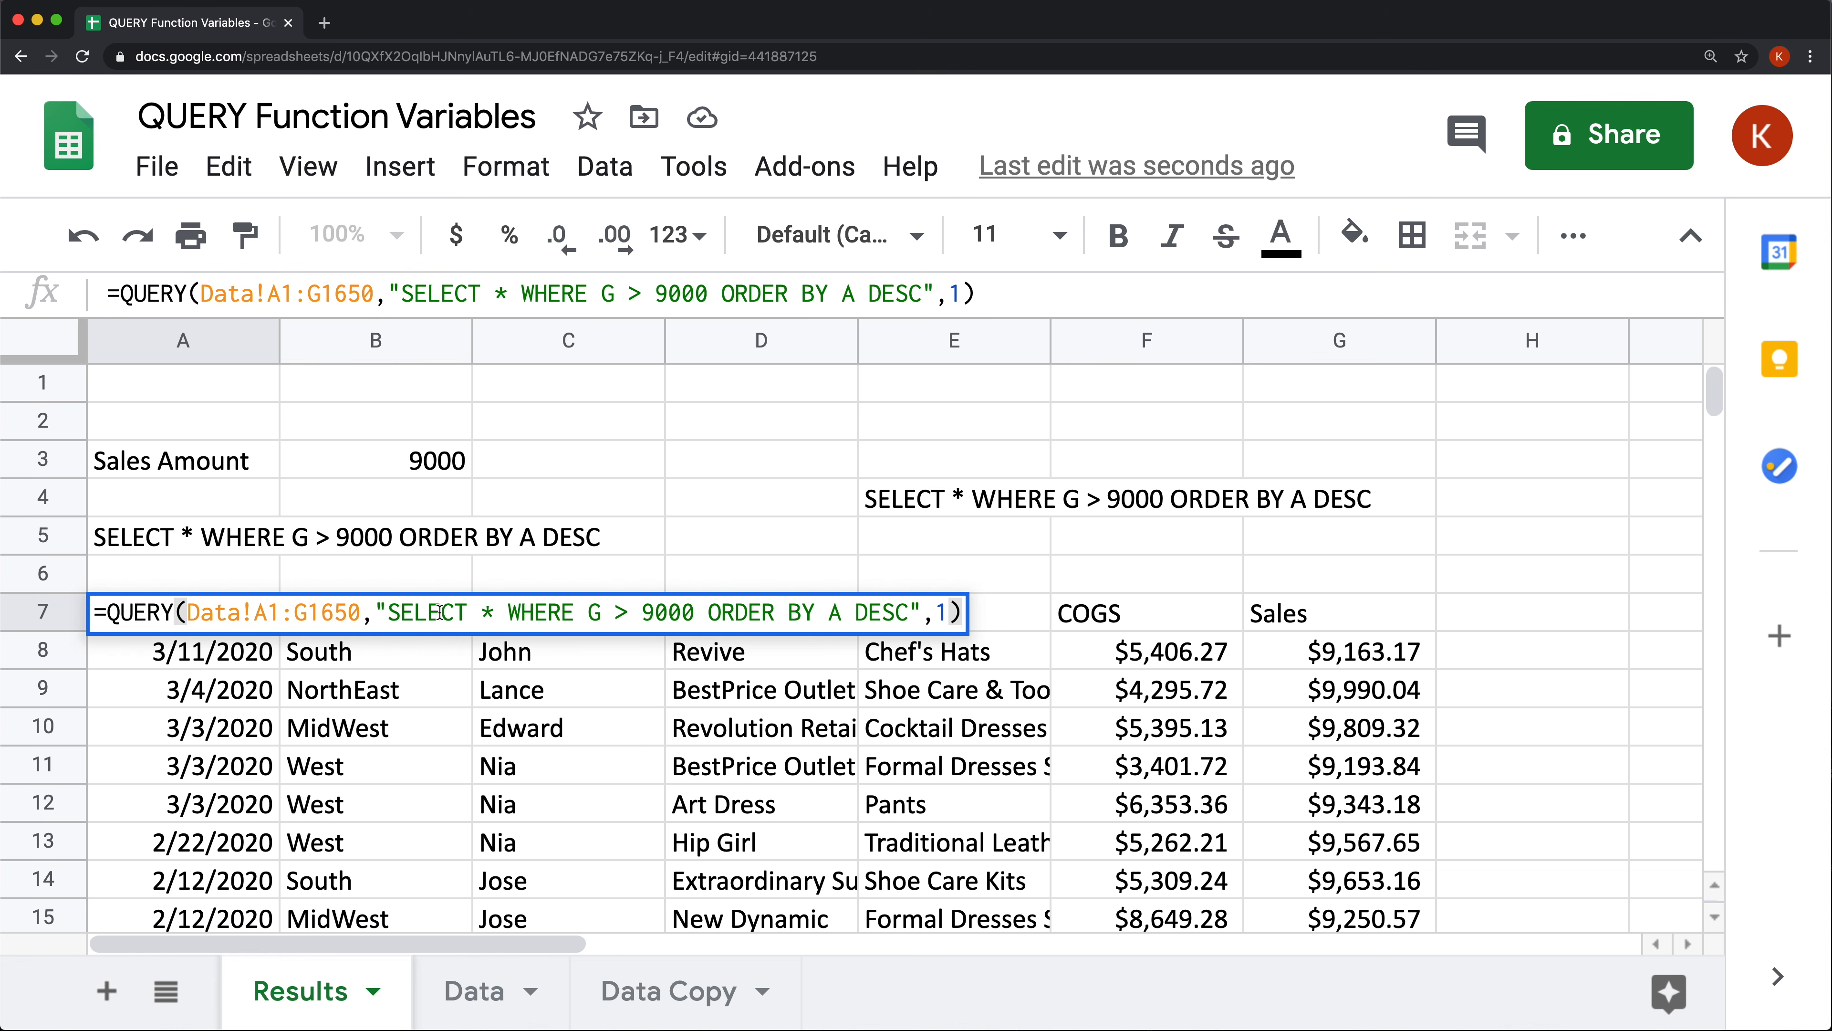
left_click(386, 612)
left_click_drag(386, 612, 927, 616)
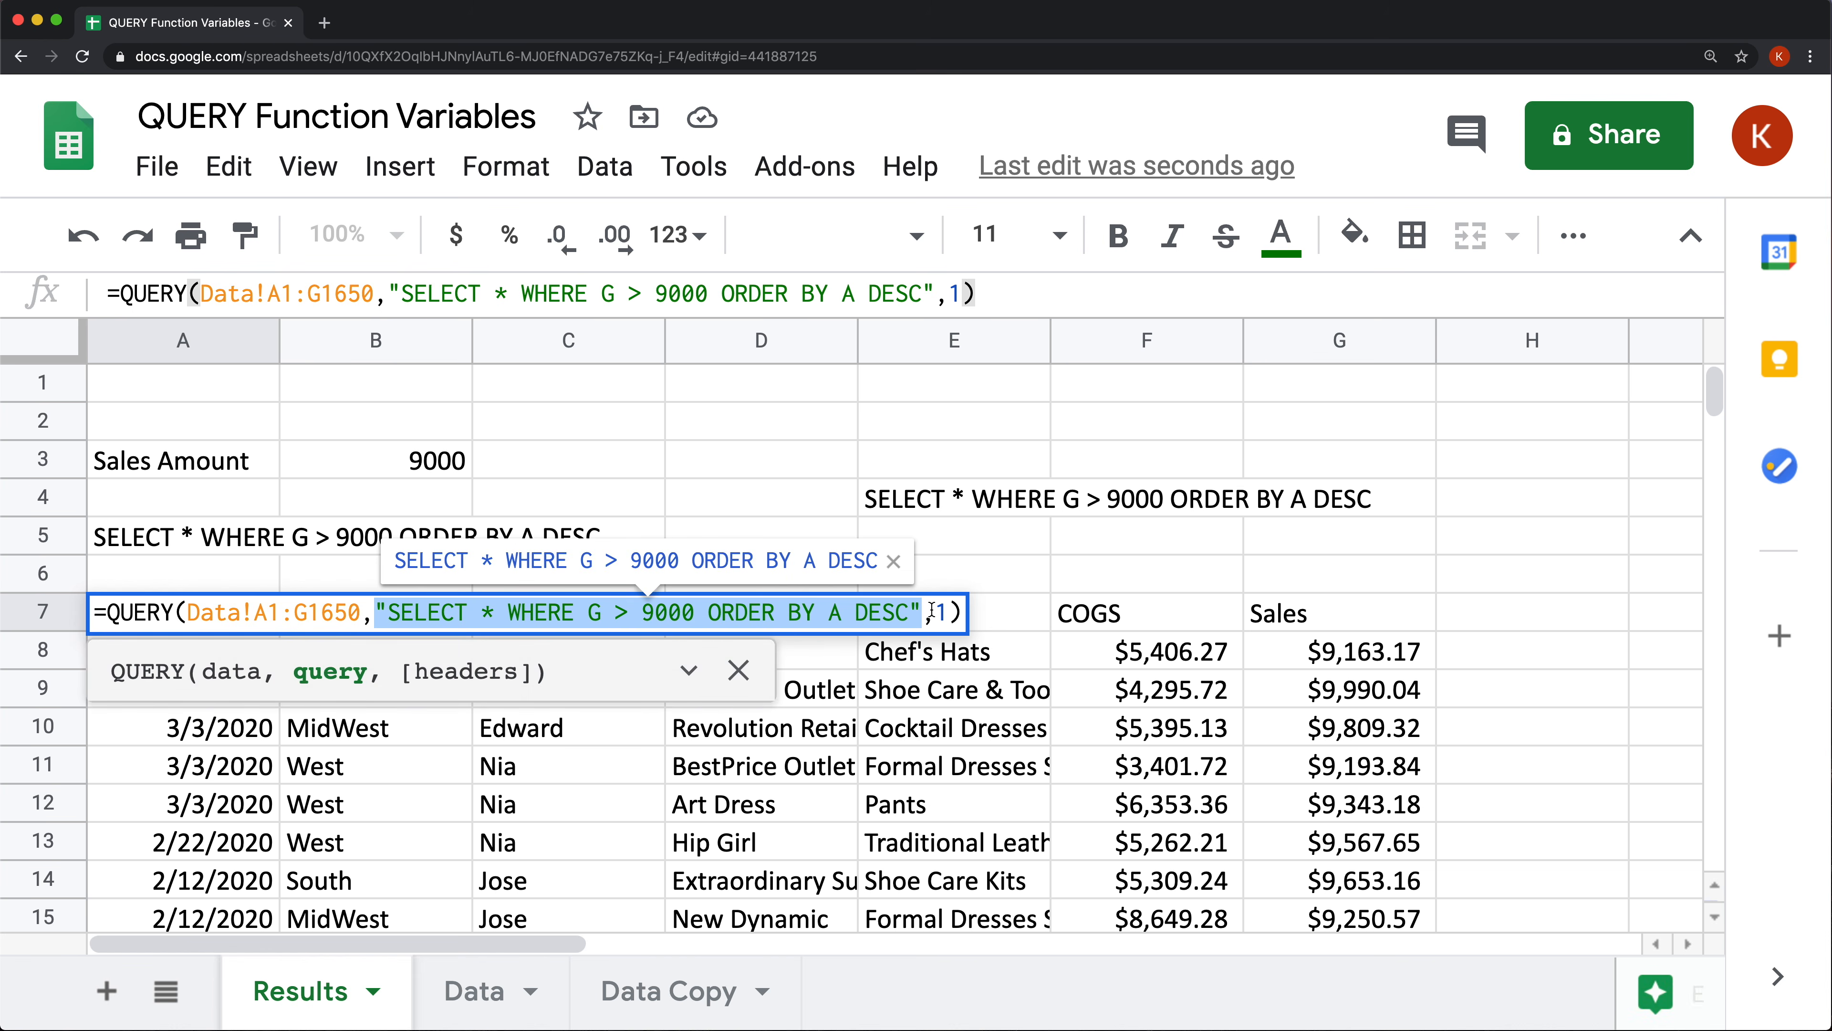
key("BackSpace")
key("ctrl+v")
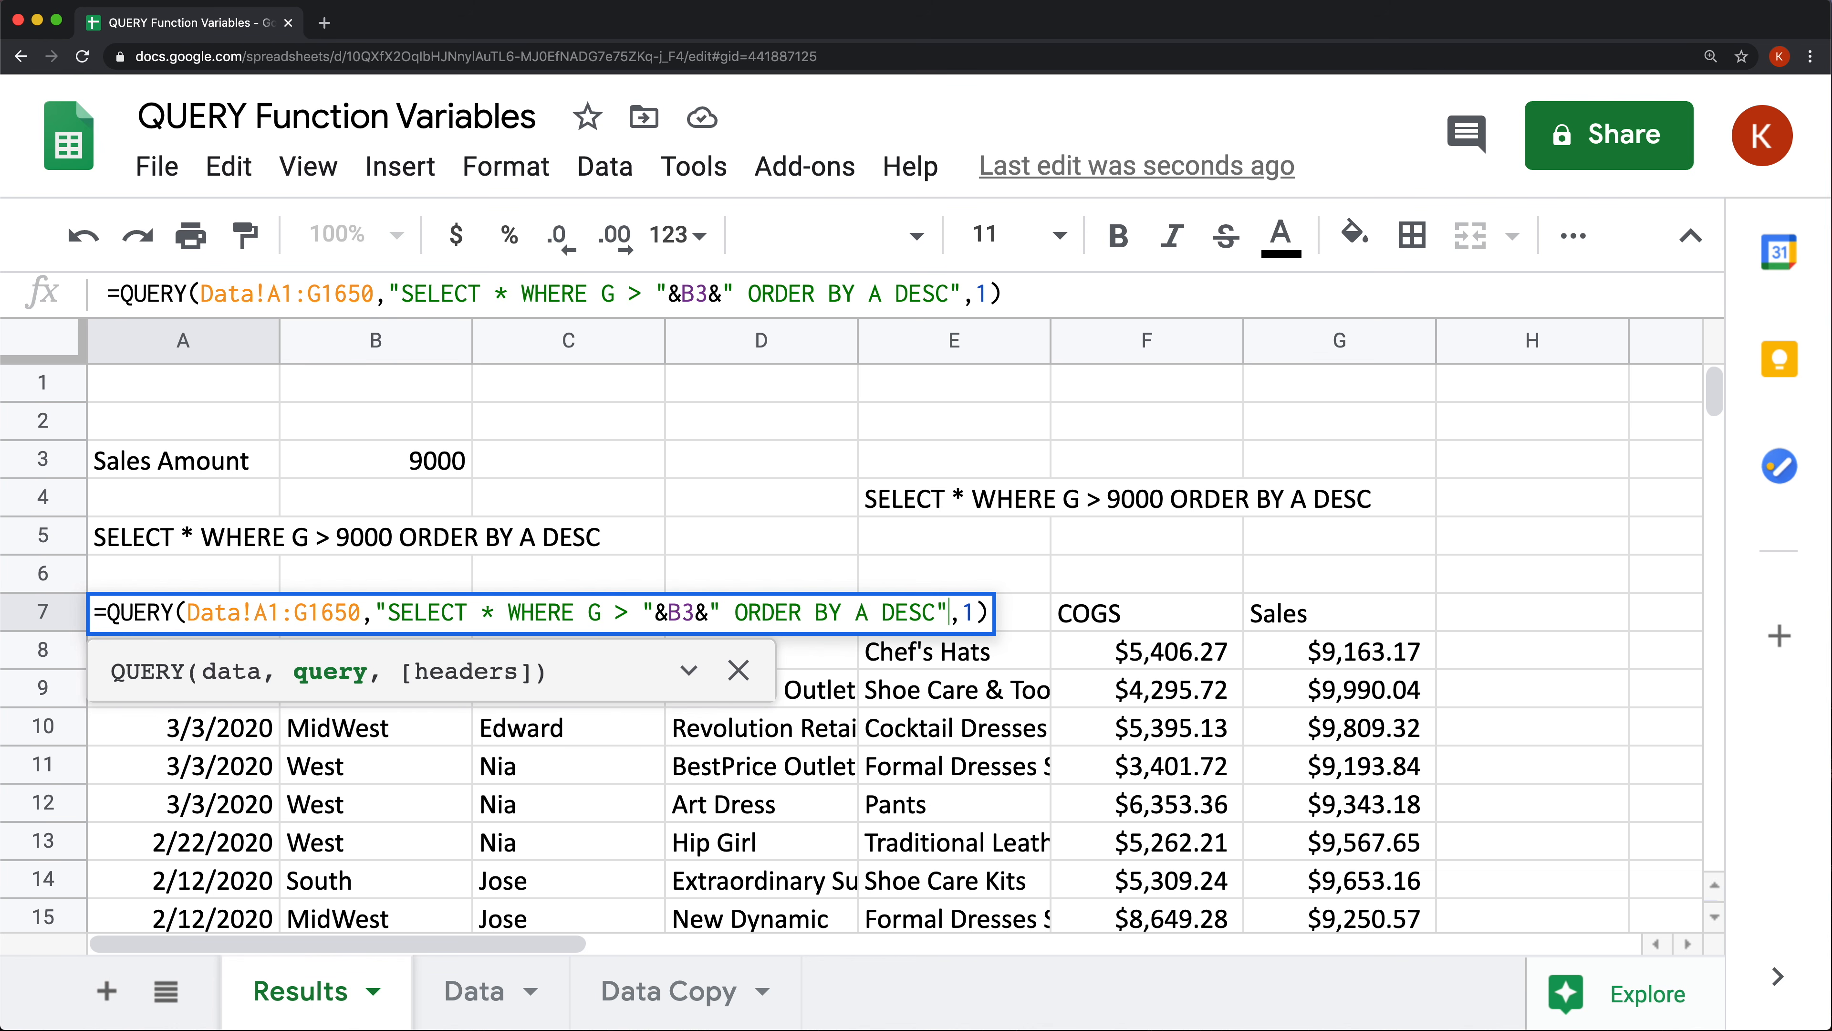
key("Return")
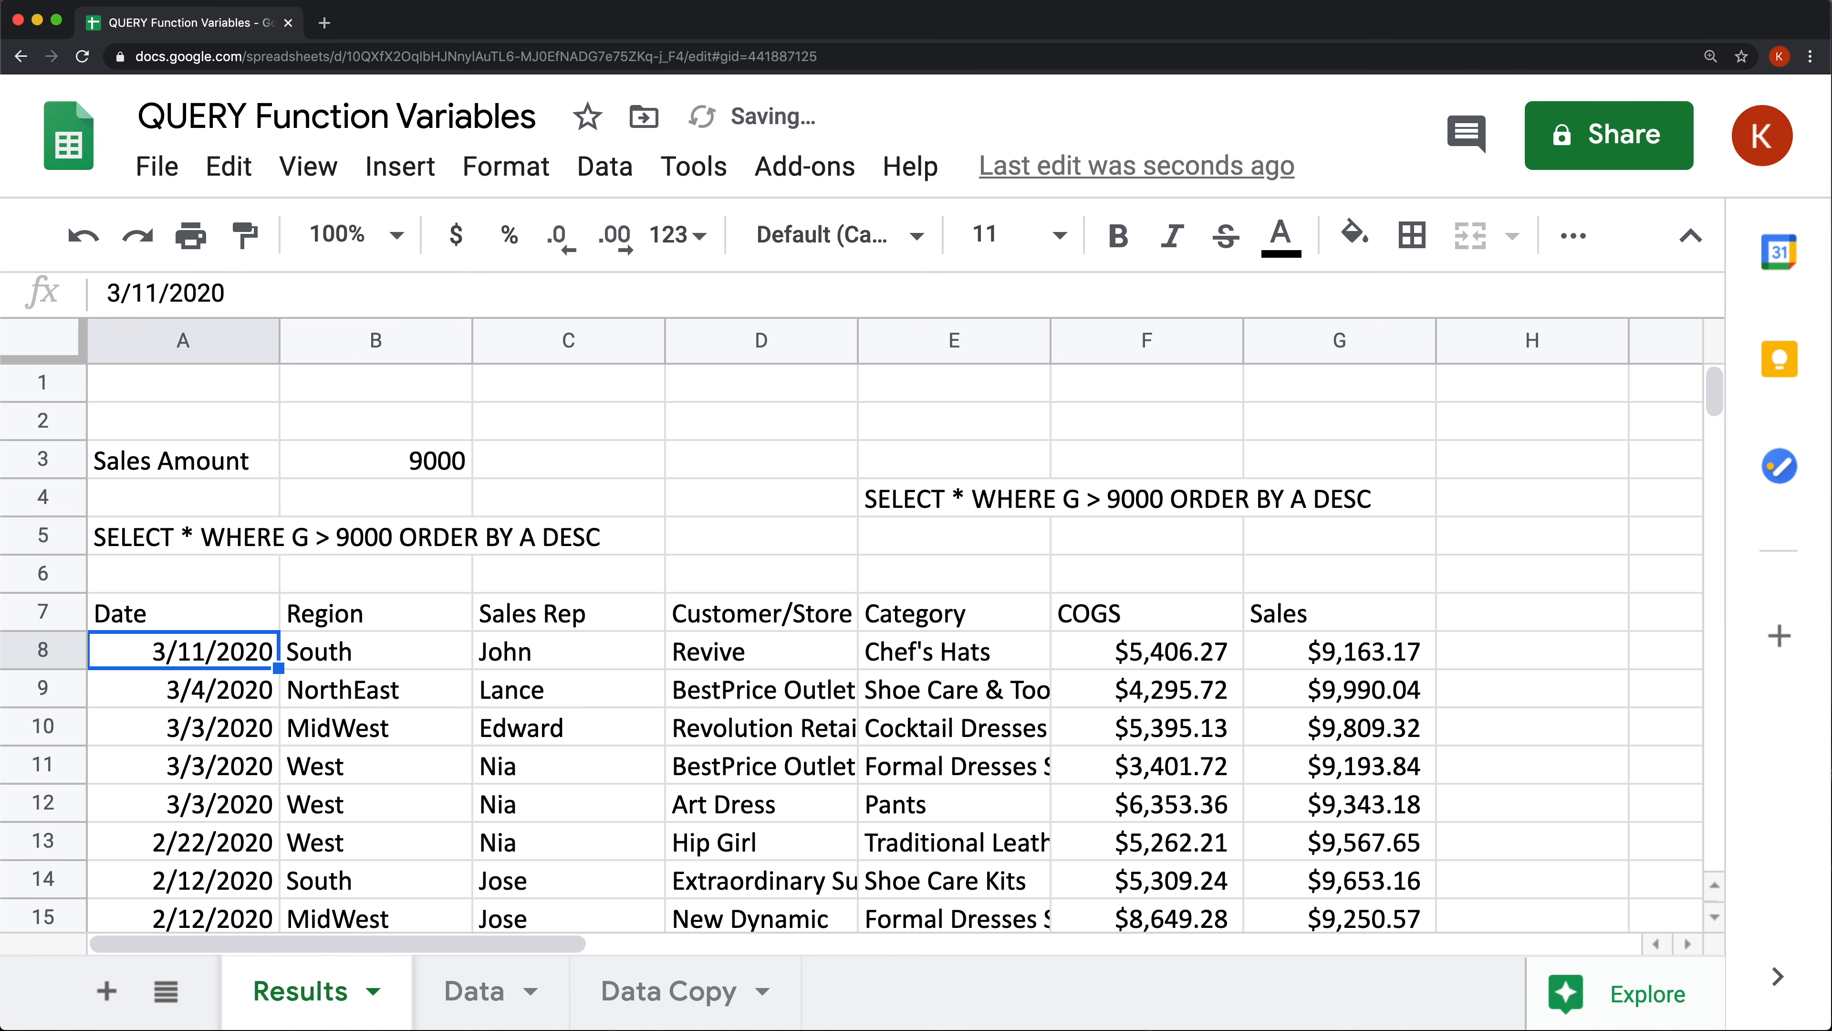
Clear the helper formula in A5 and the reference query text in E4.
left_click(206, 536)
key("Delete")
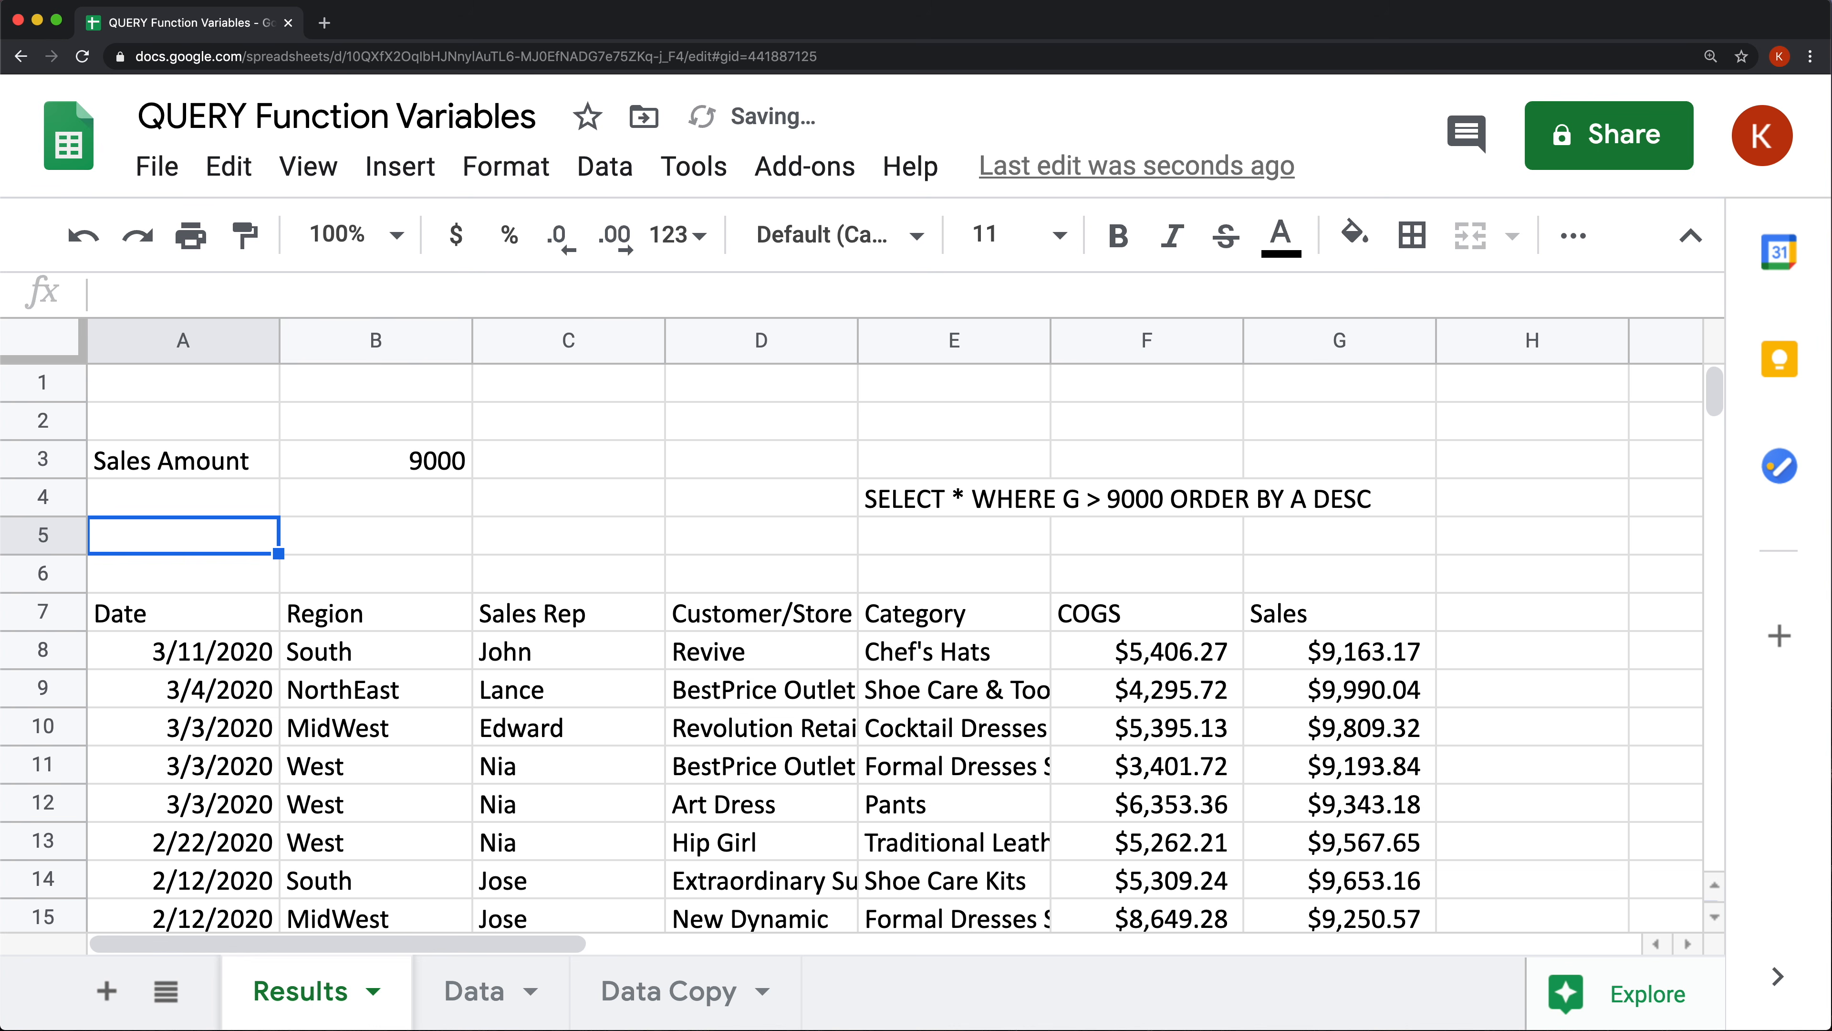
key("Right")
key("Right")
key("Right")
key("Right")
key("Up")
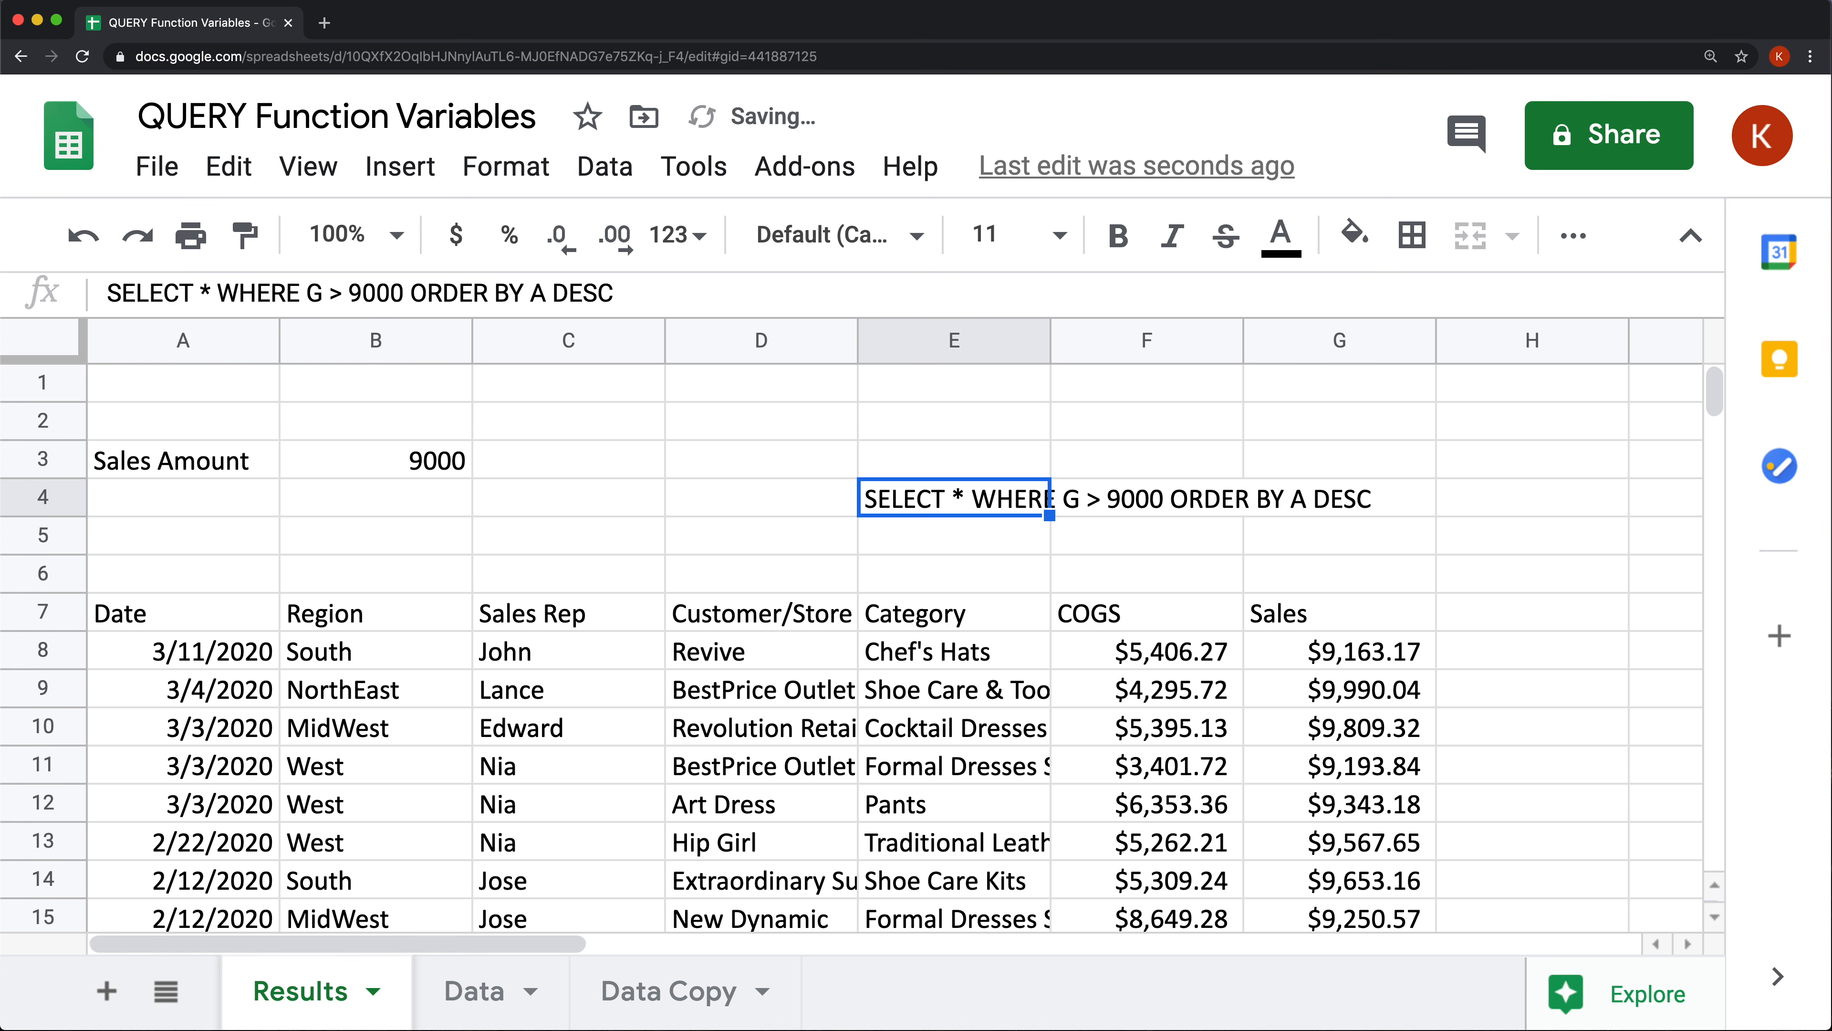
key("Delete")
Set the Sales Amount in B3 to 6000 and review the QUERY formula in A7.
key("Left")
key("Left")
key("Left")
key("Up")
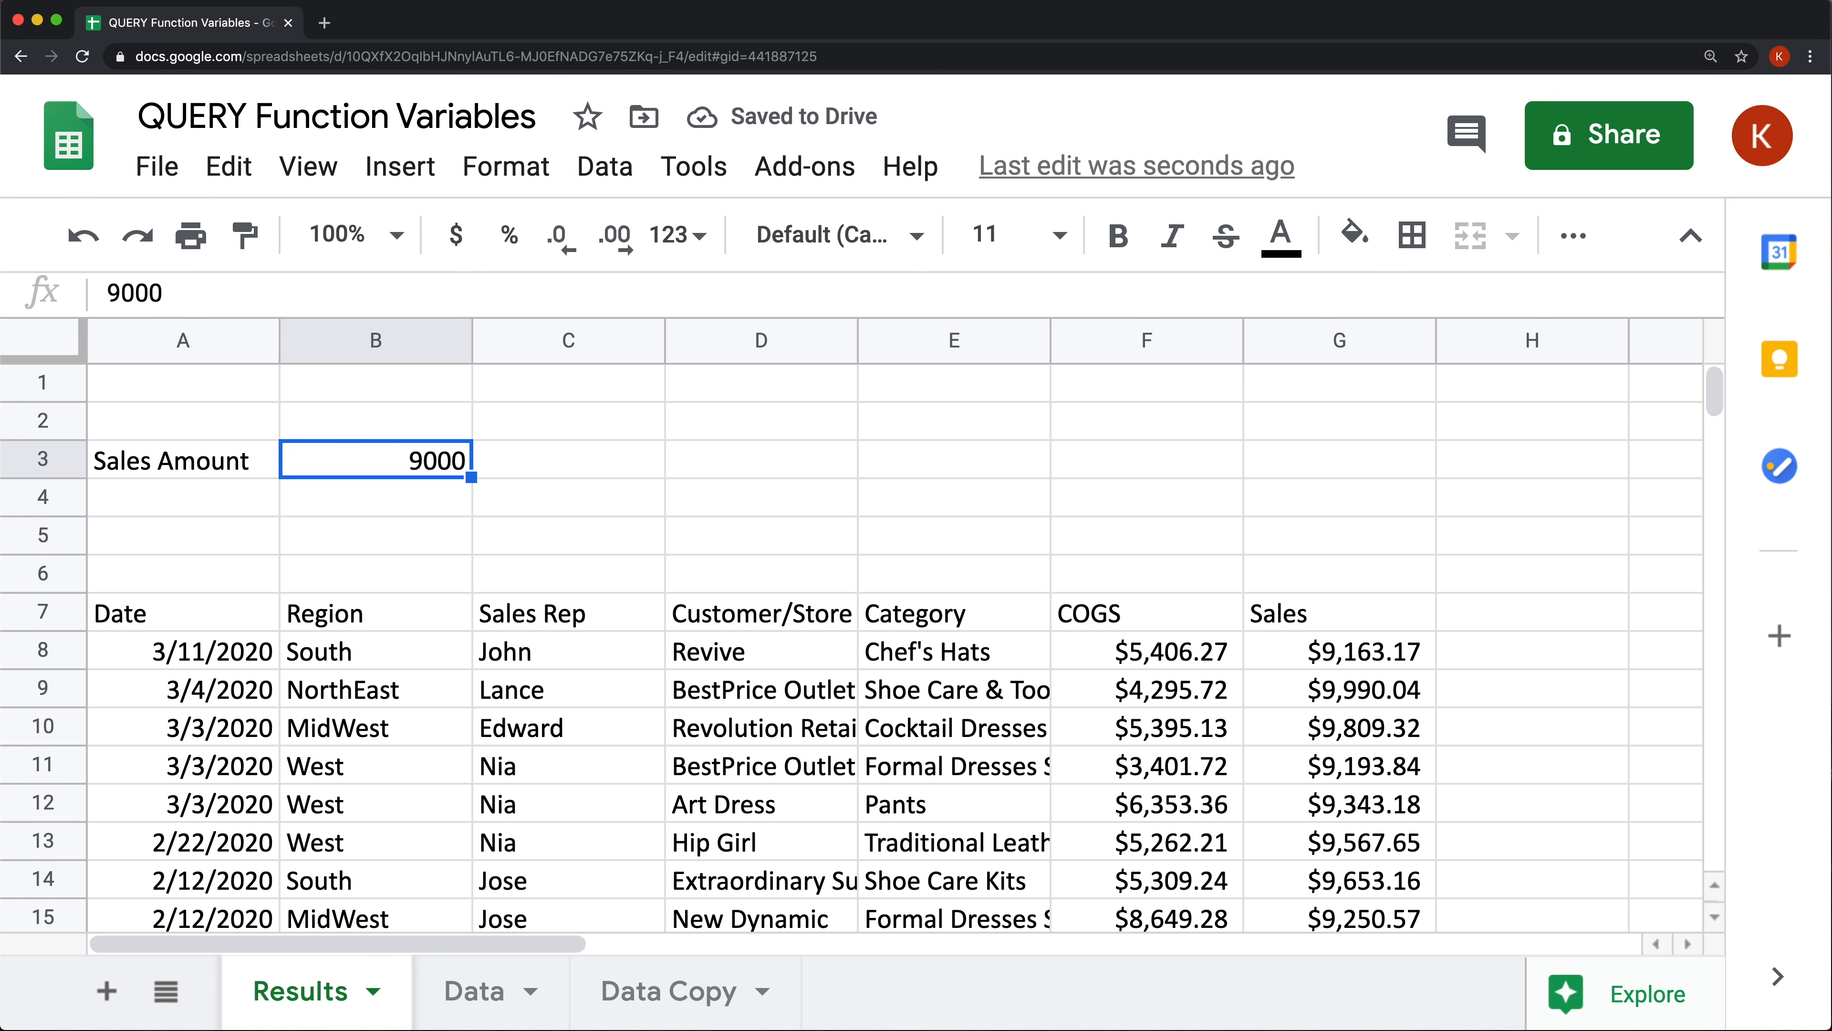
type("6000")
key("Return")
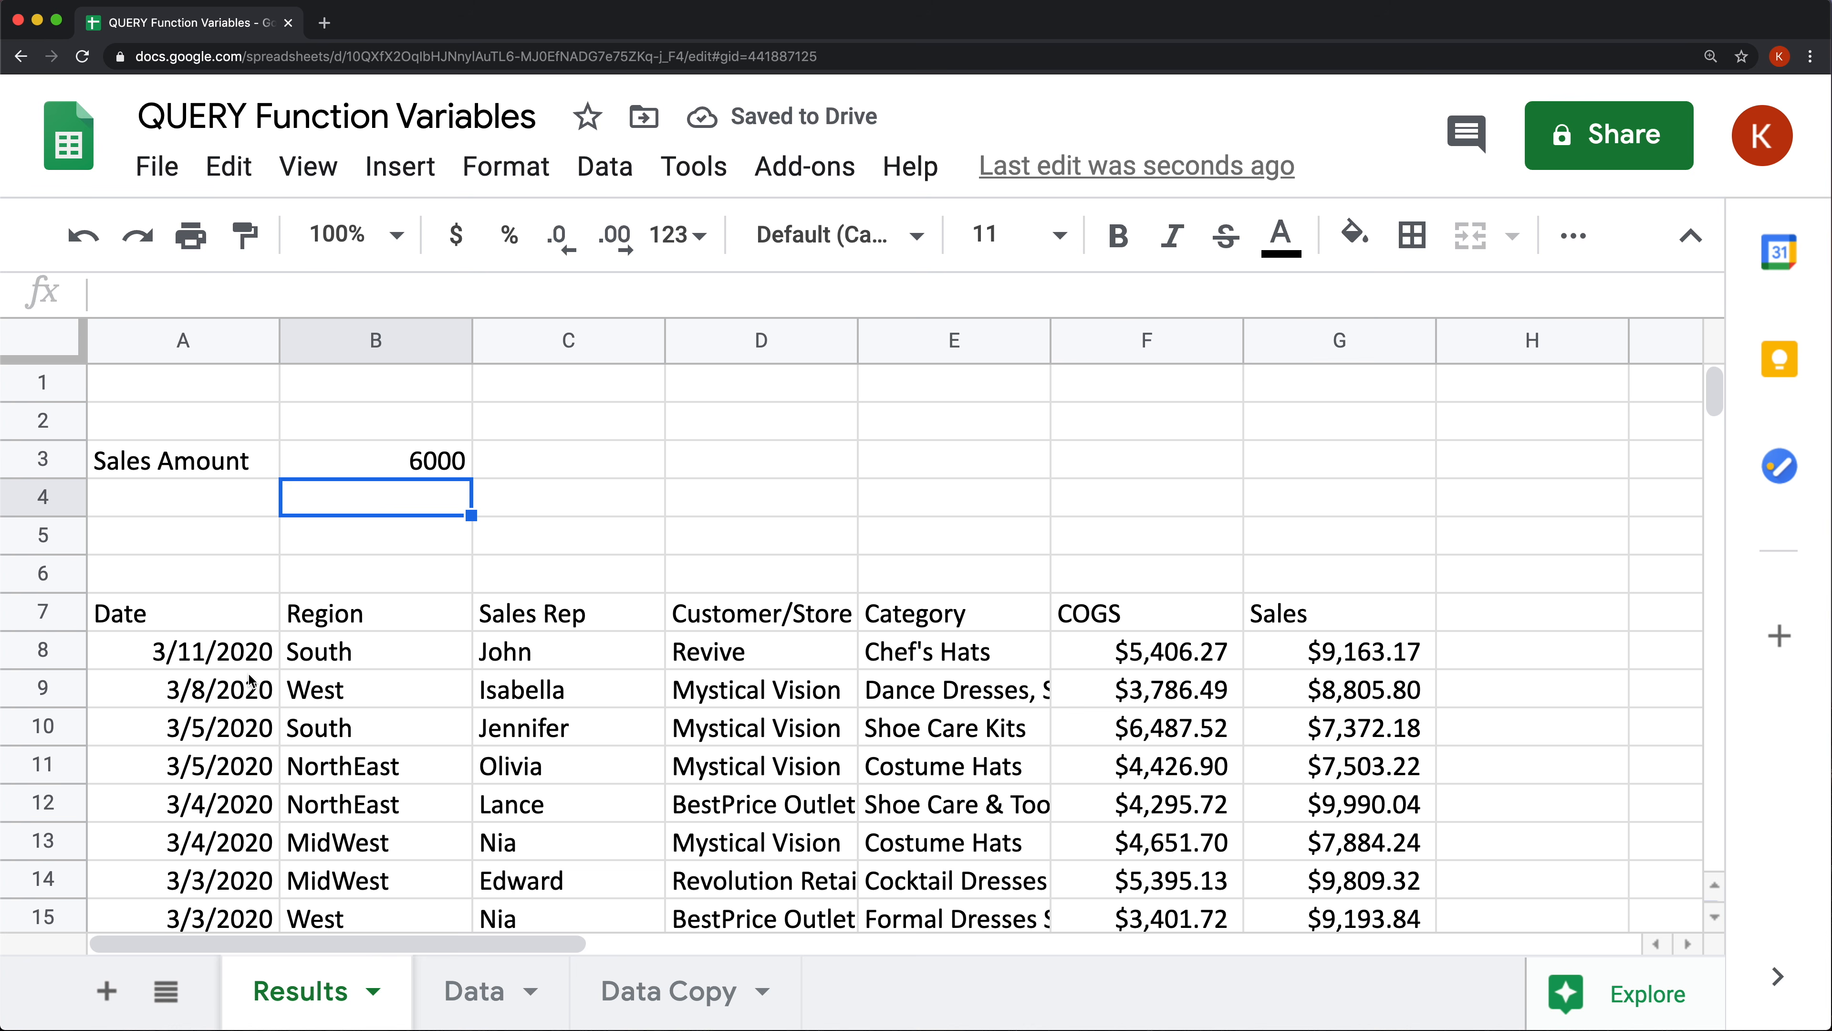
left_click(209, 614)
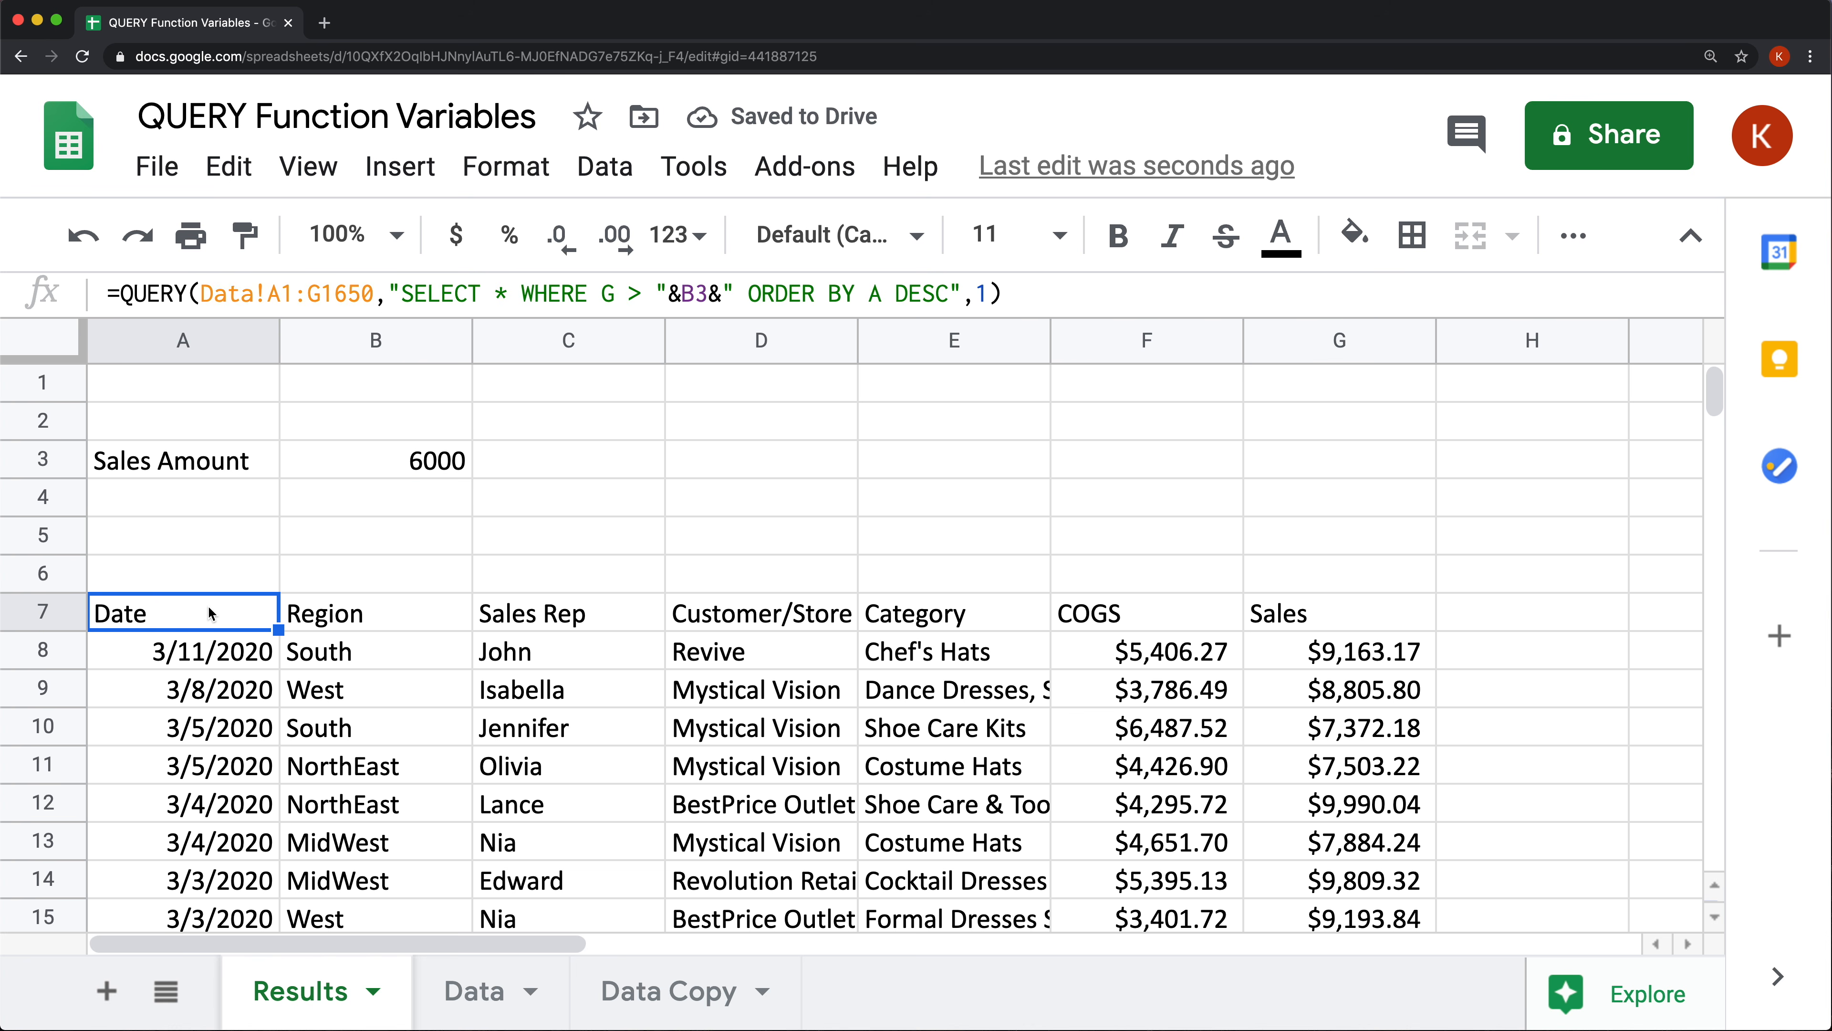
double_click(208, 612)
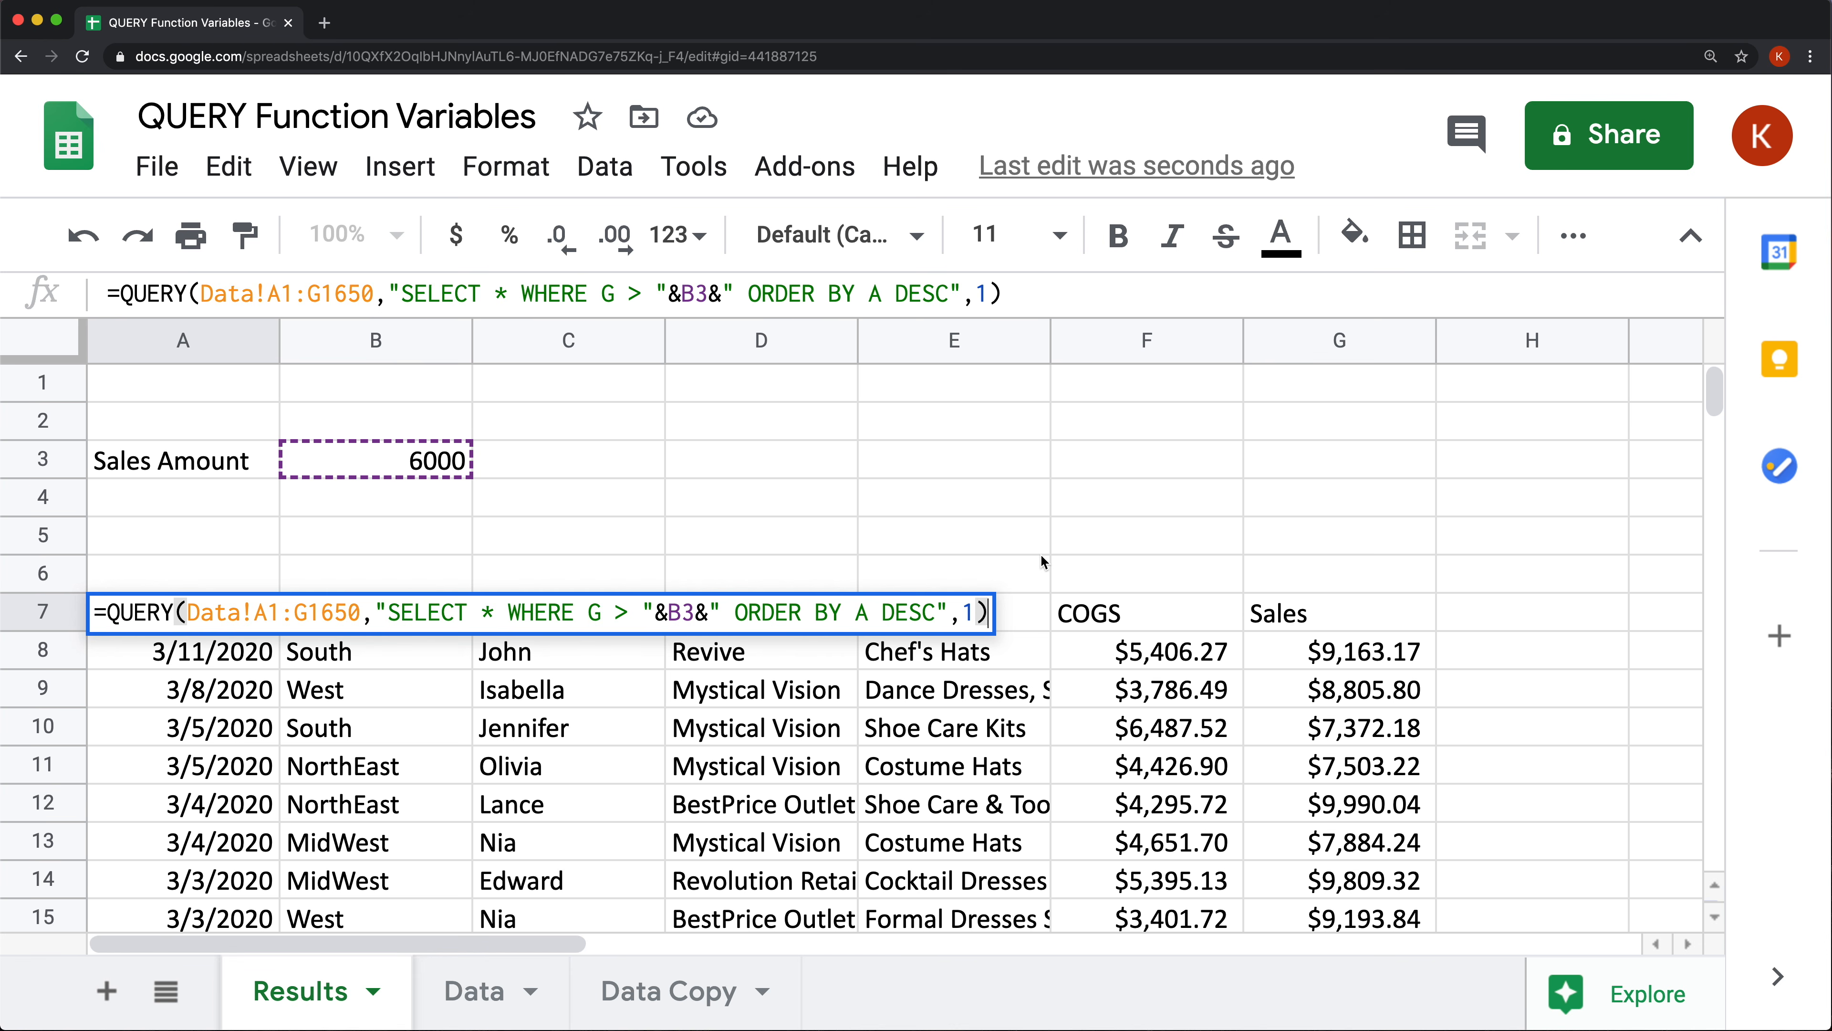
key("Return")
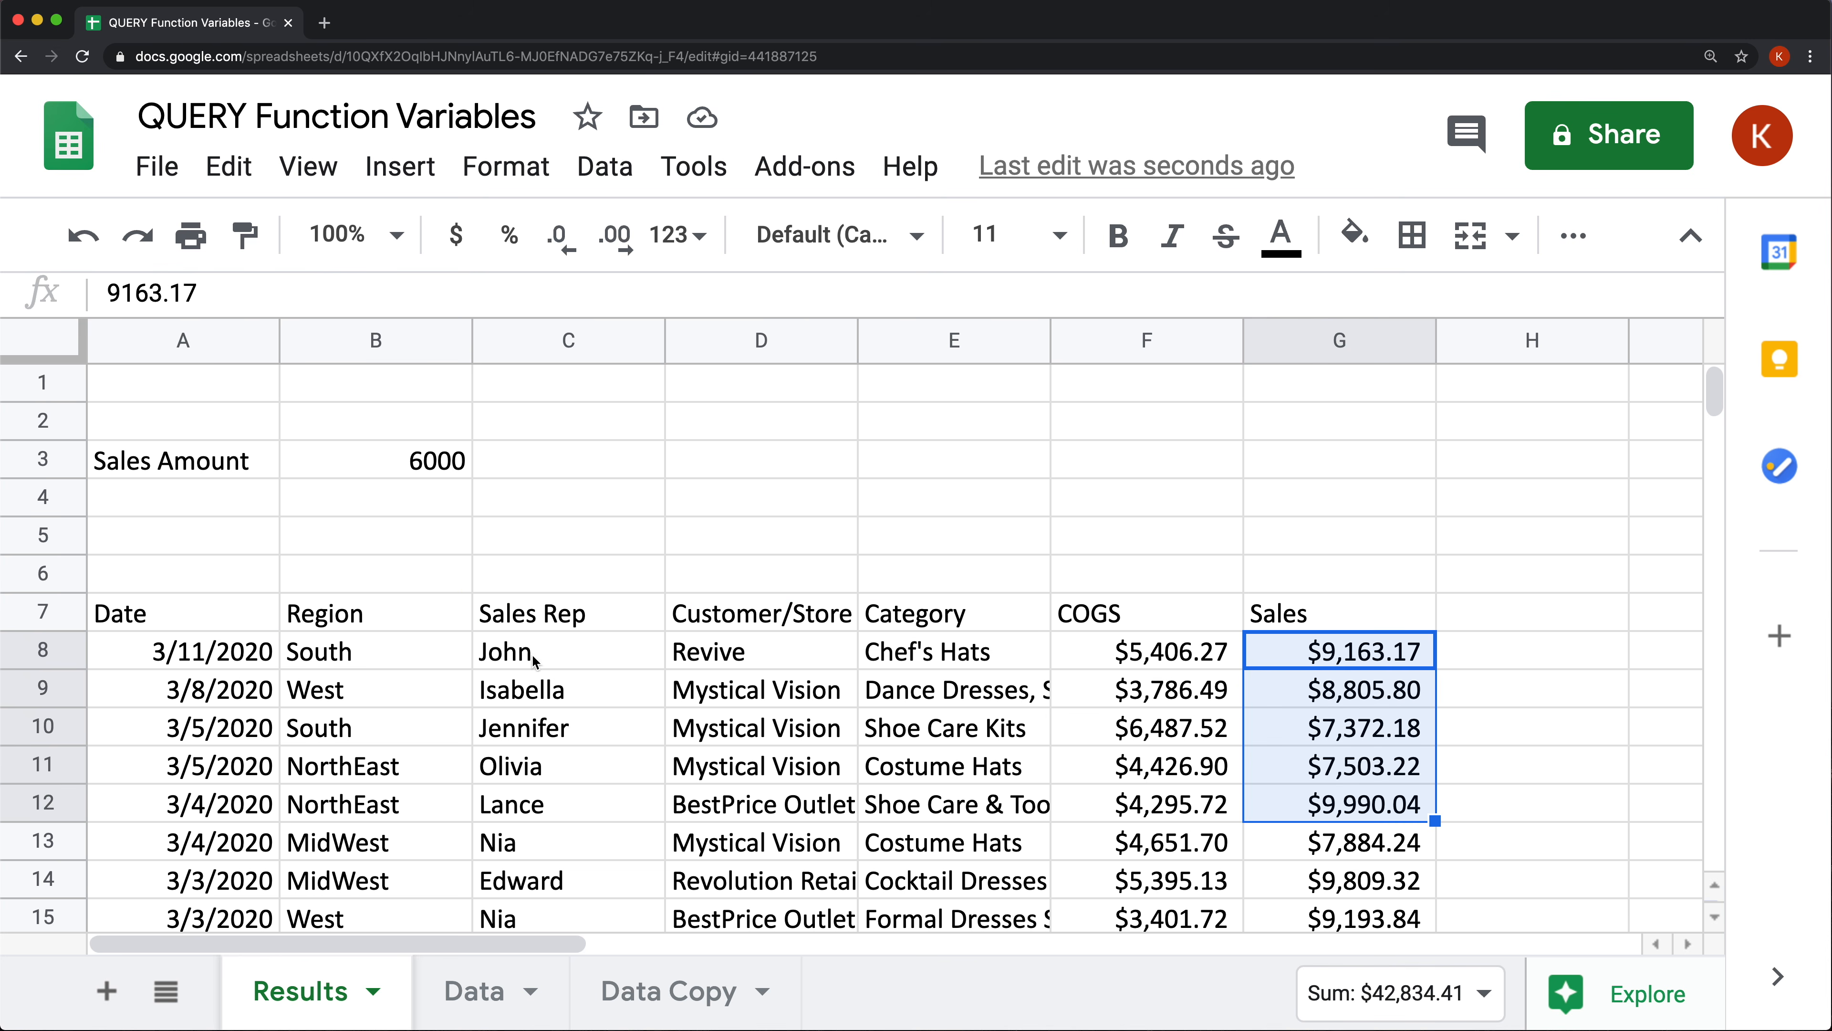
Remove the sales condition and sort clause from A7's query, leaving only "SELECT * WHERE " as the query text.
left_click_drag(375, 655, 368, 805)
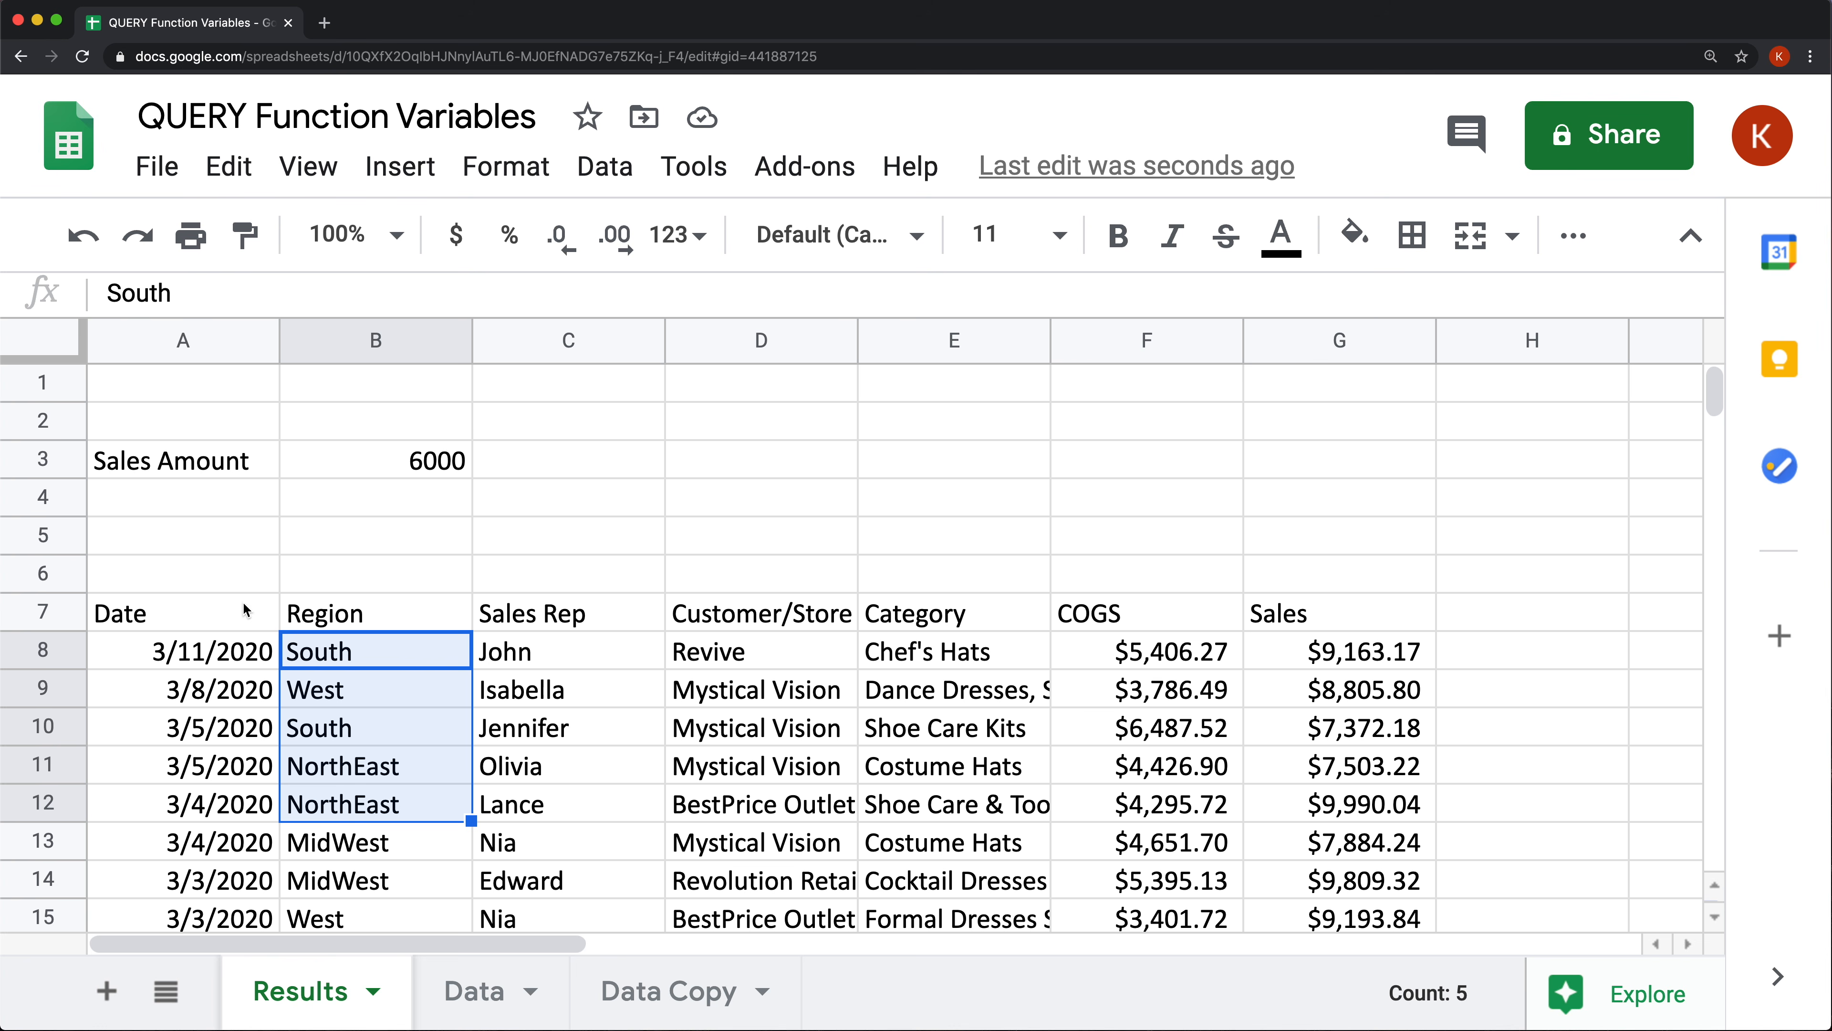
left_click(205, 610)
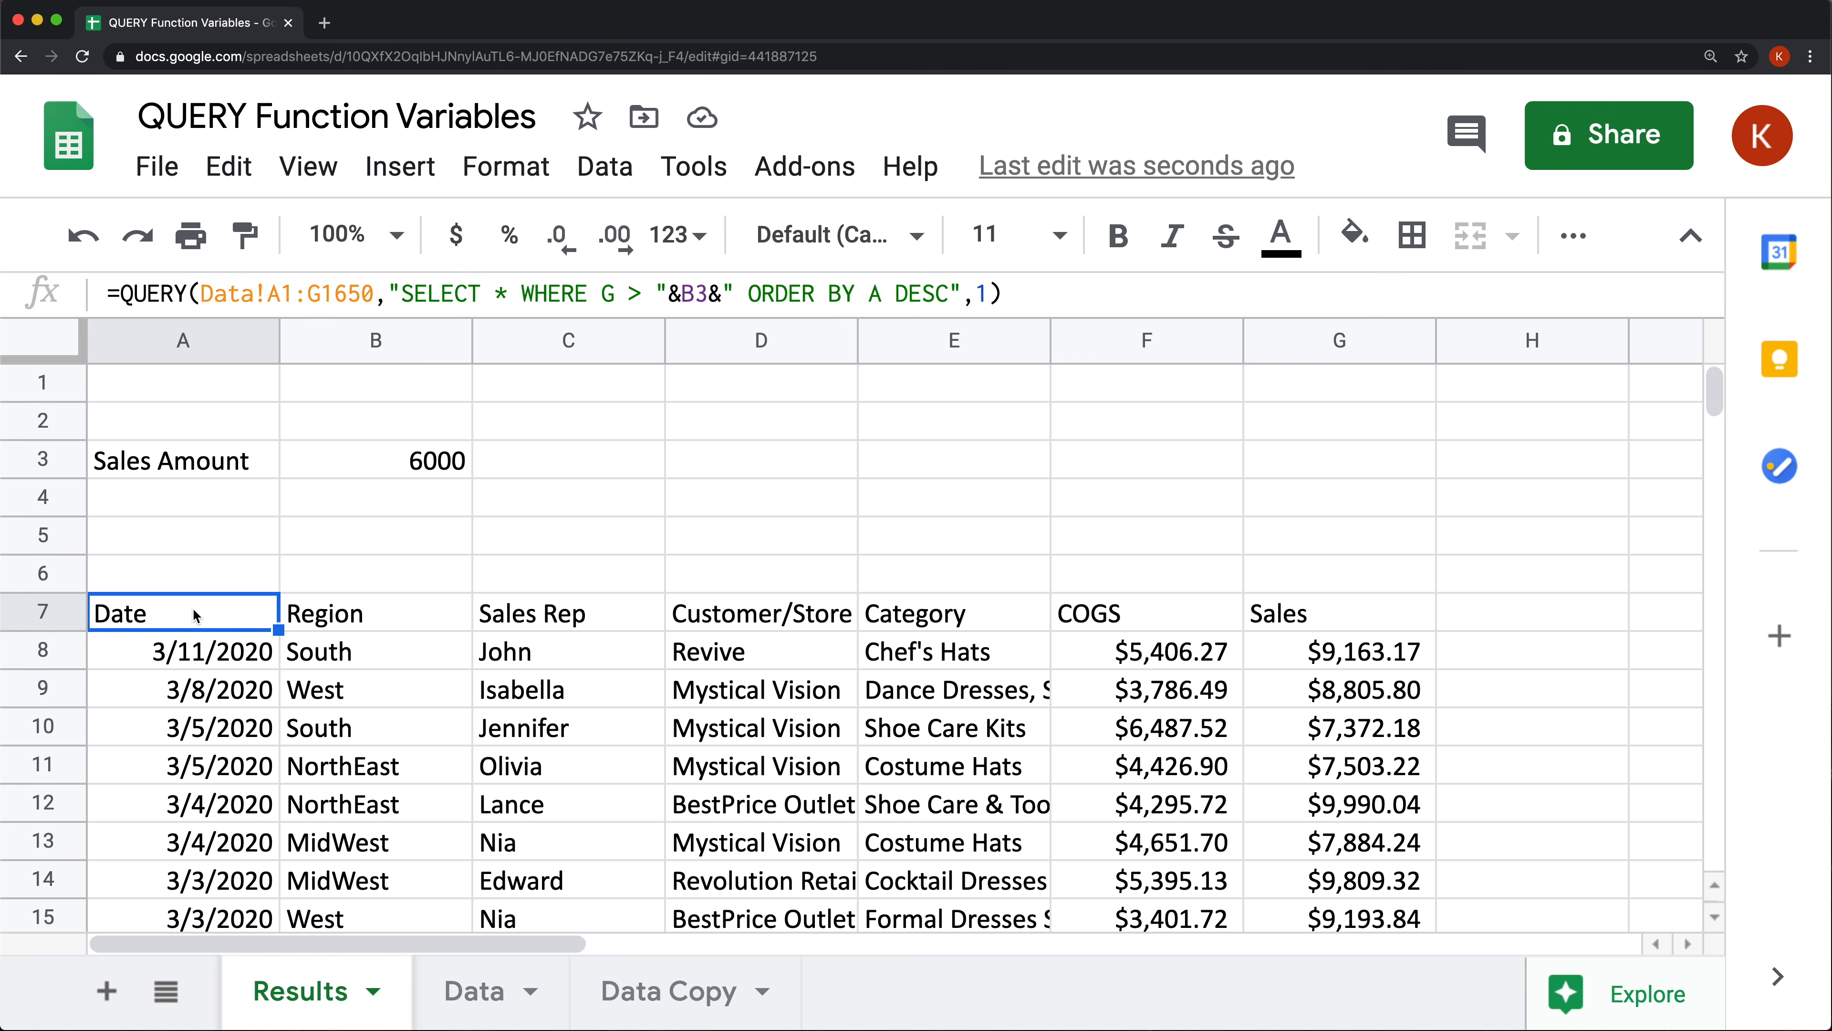
double_click(192, 607)
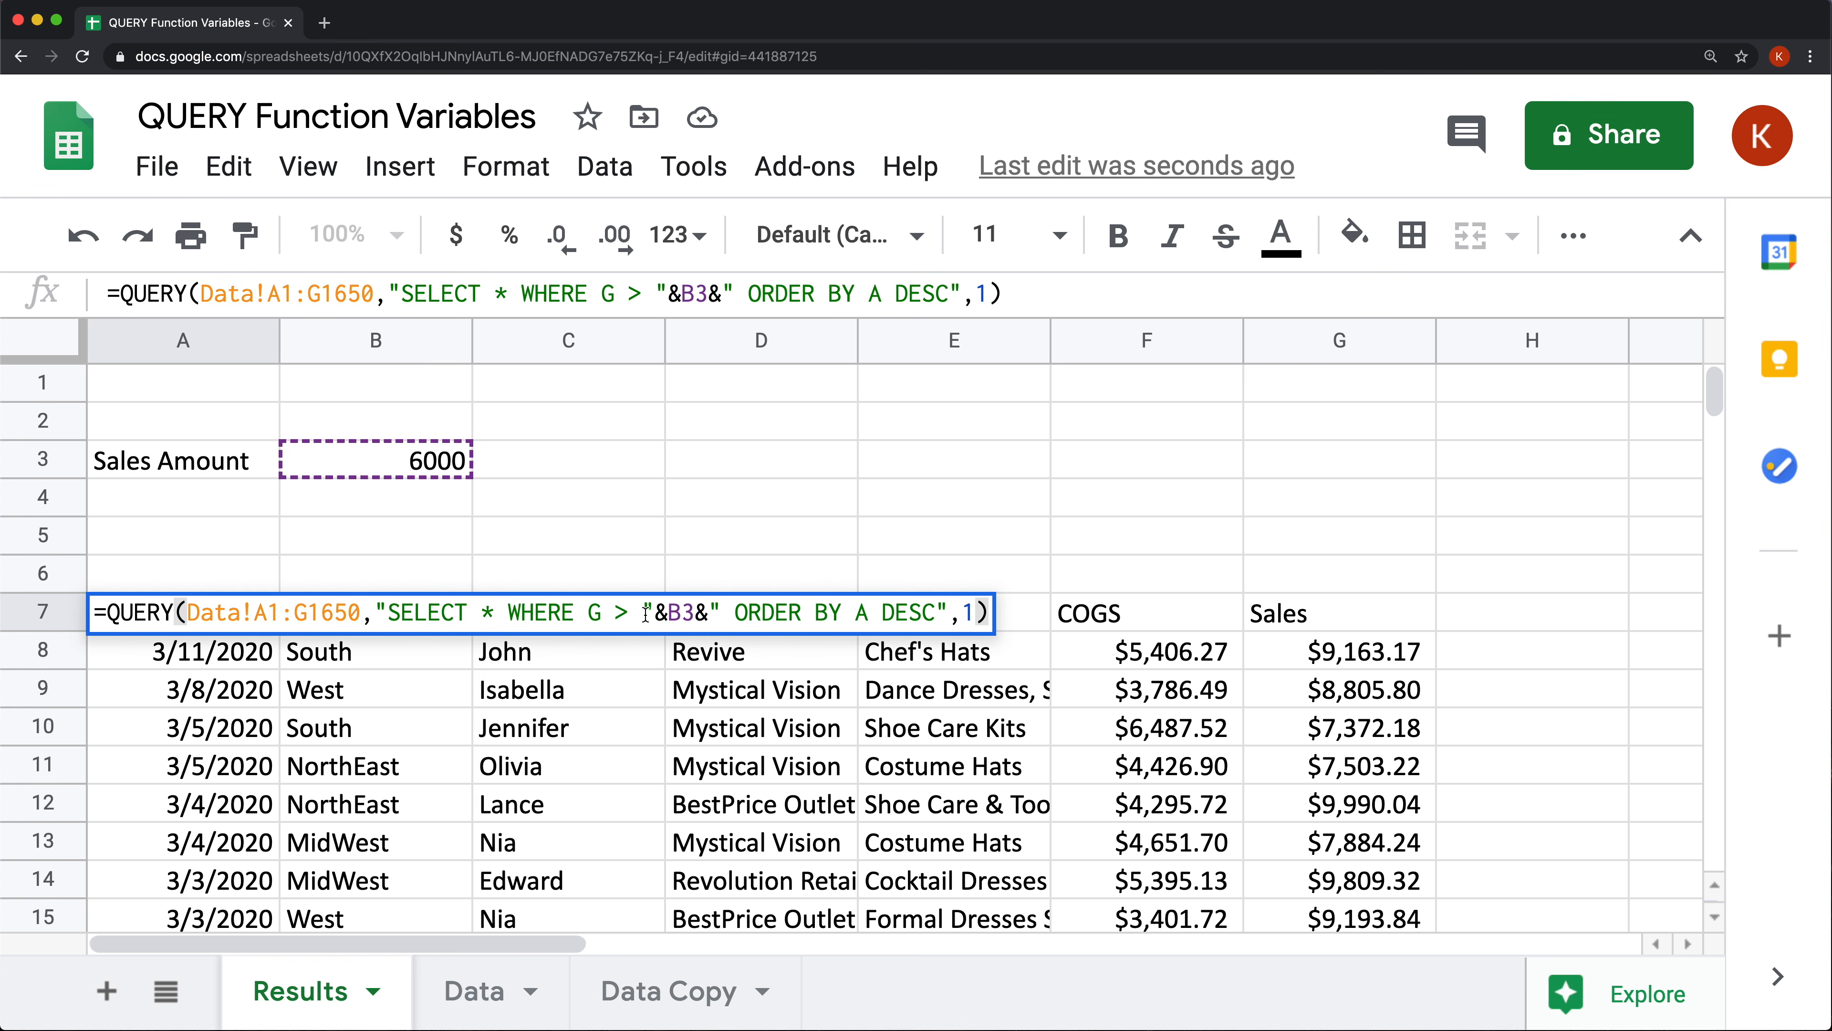
mouse_move(594, 615)
left_mouse_down()
mouse_move(675, 617)
mouse_move(593, 619)
left_mouse_up()
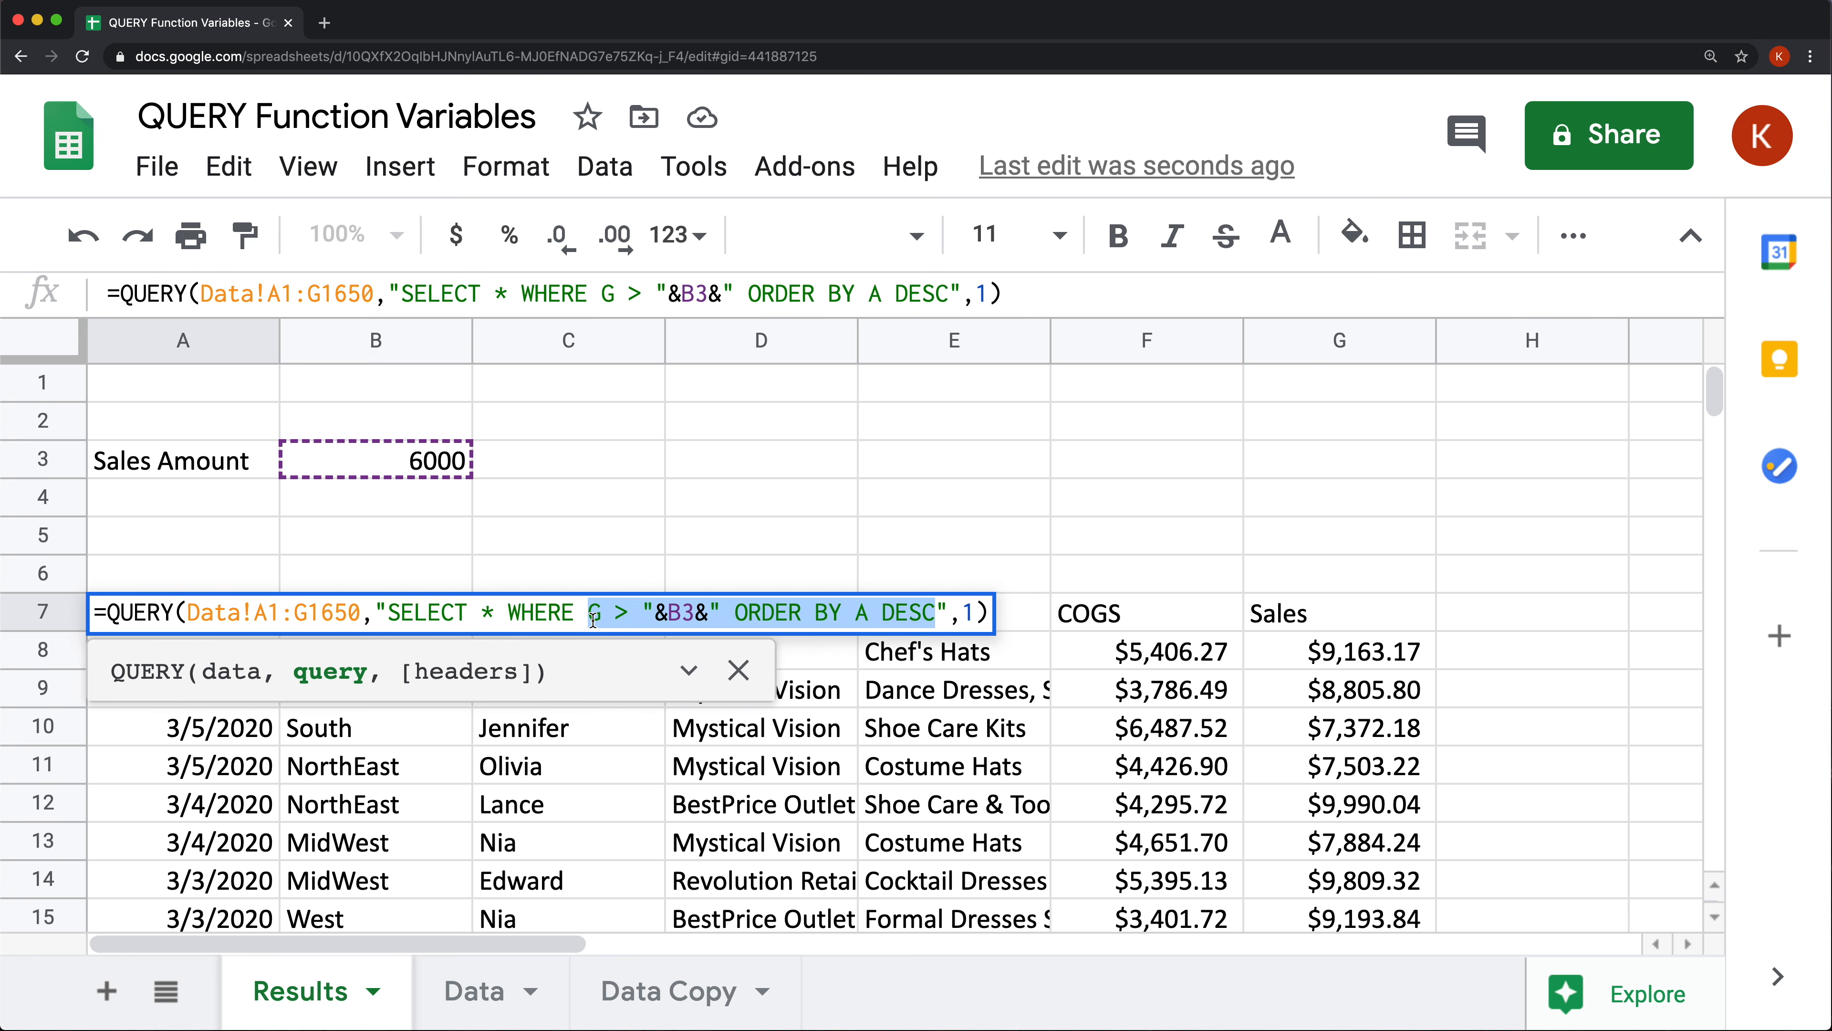
key("BackSpace")
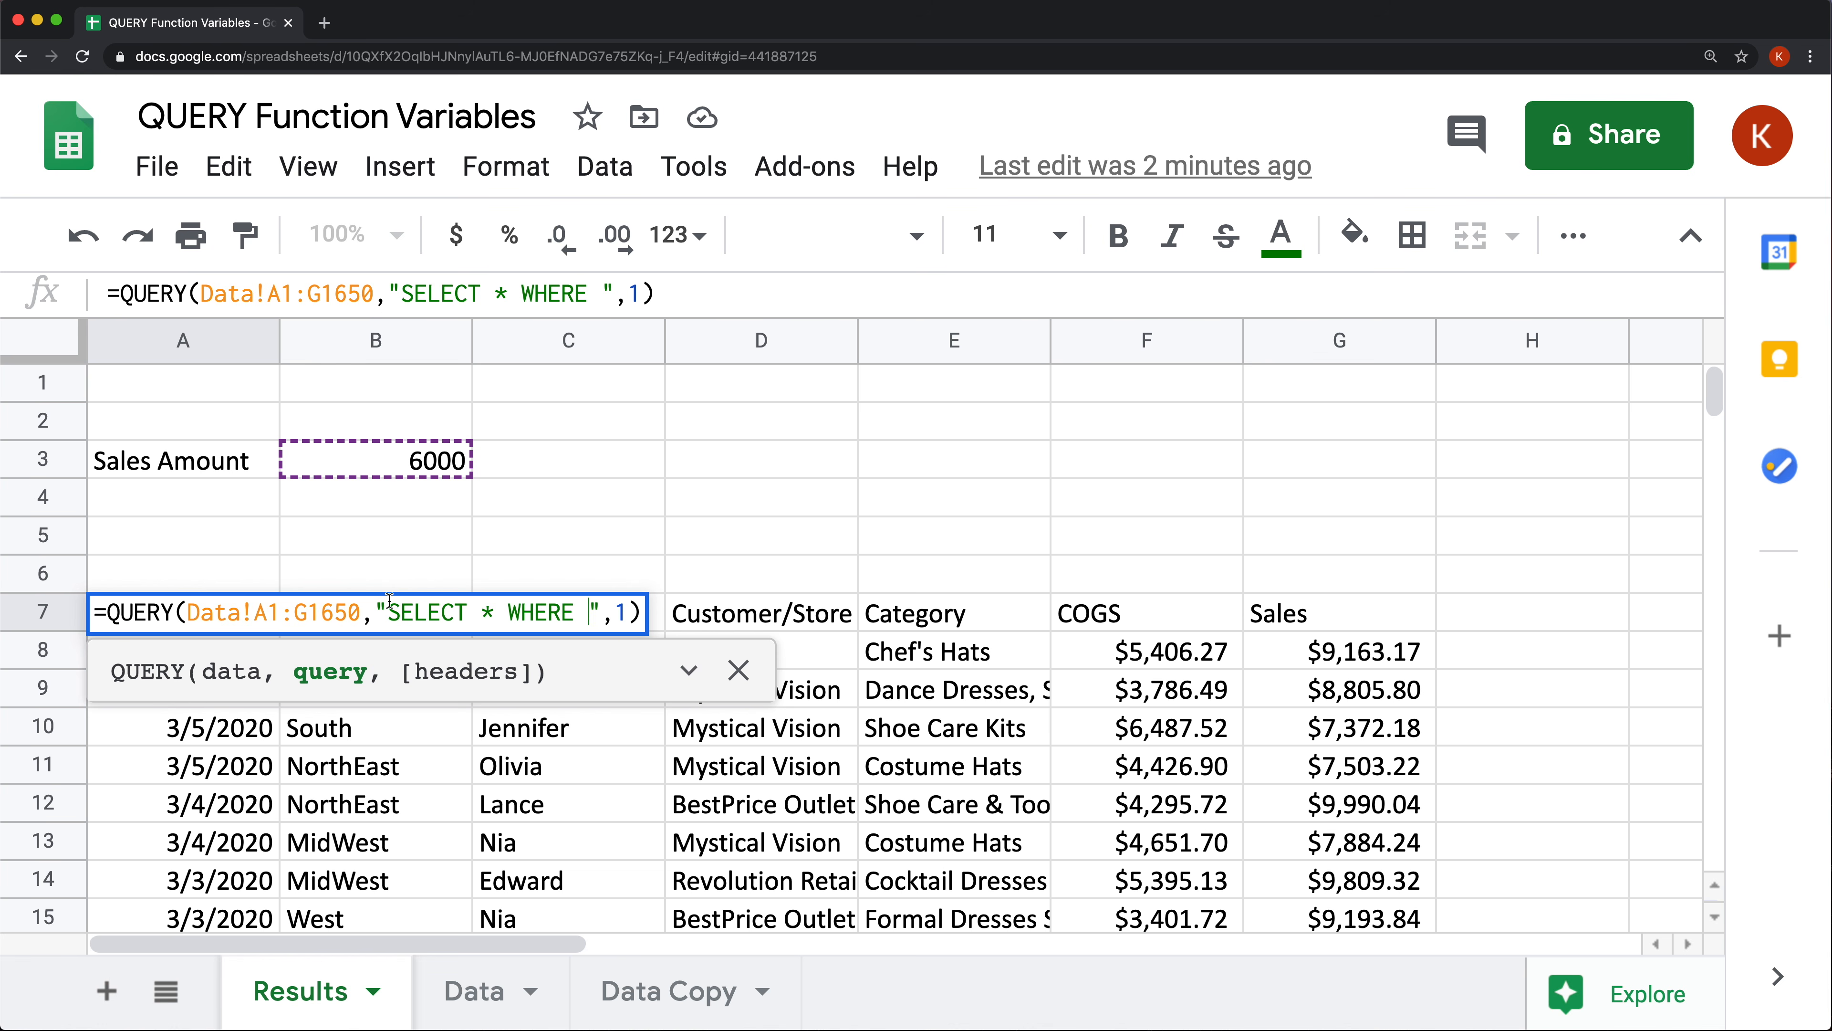
Complete the A7 query text with the region condition B = 'South' in single quotes and enter the formula.
type("B")
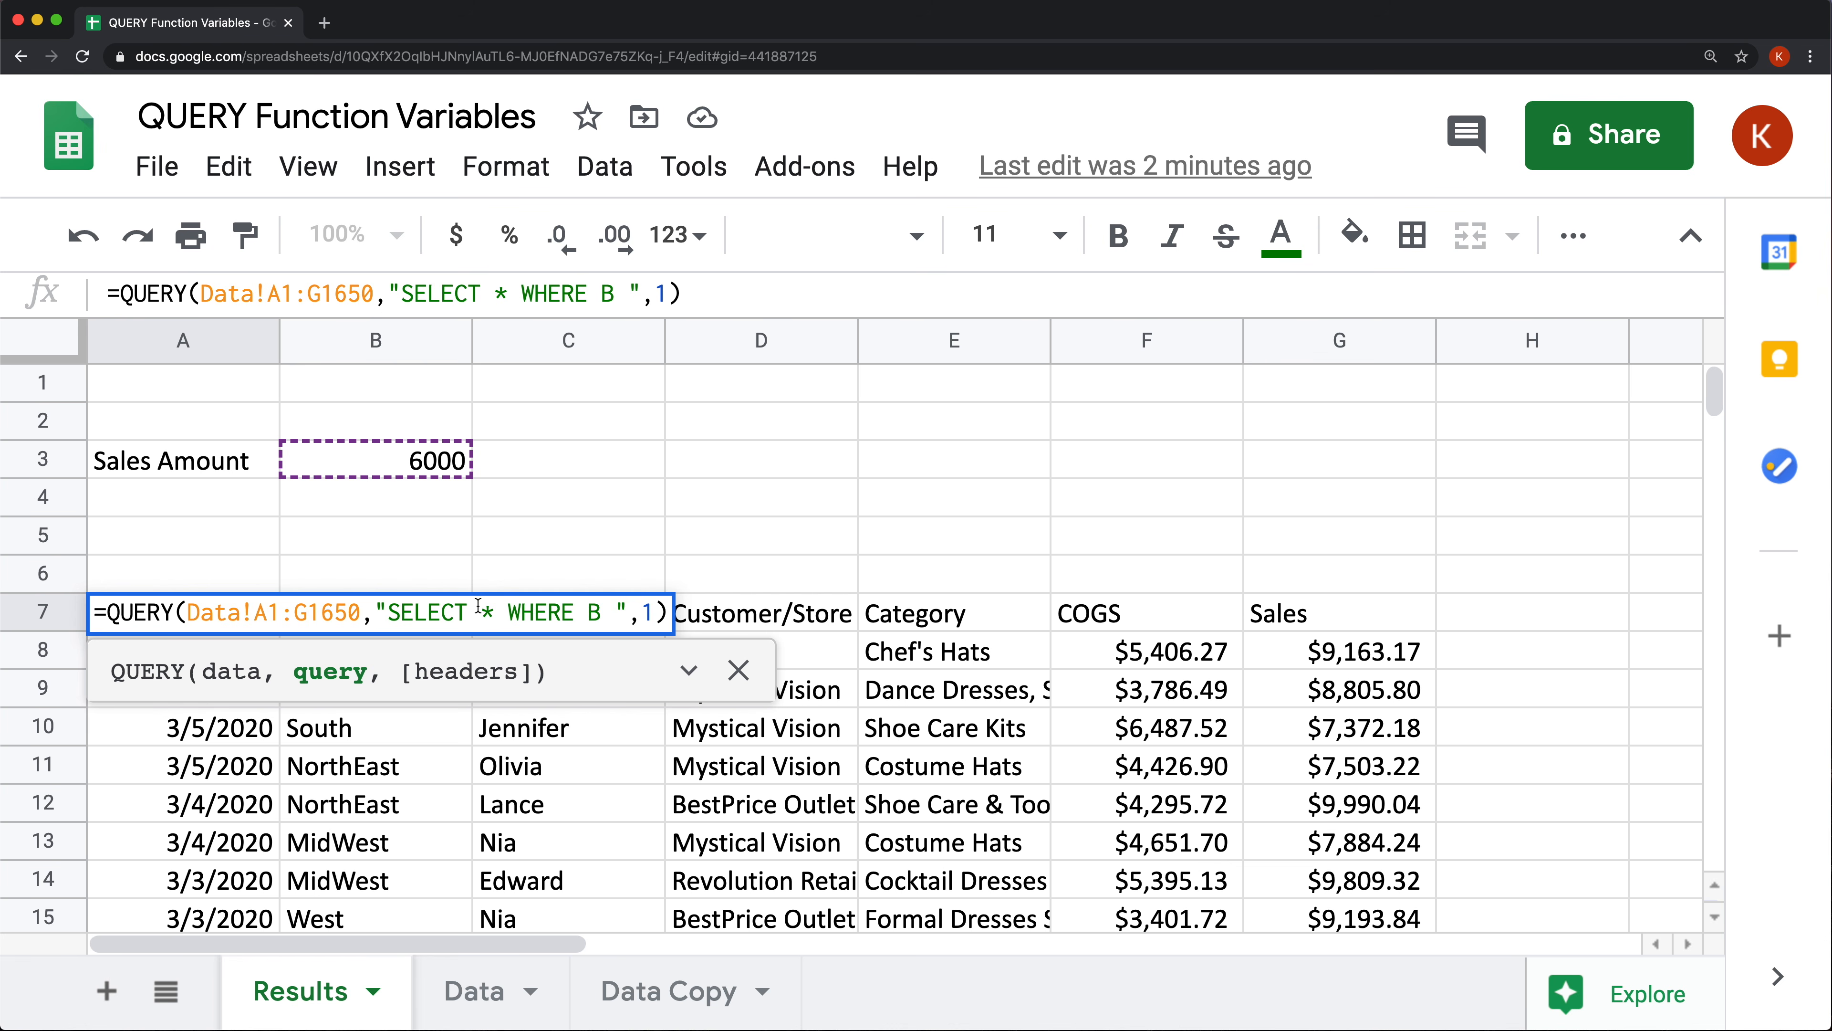
type("= ")
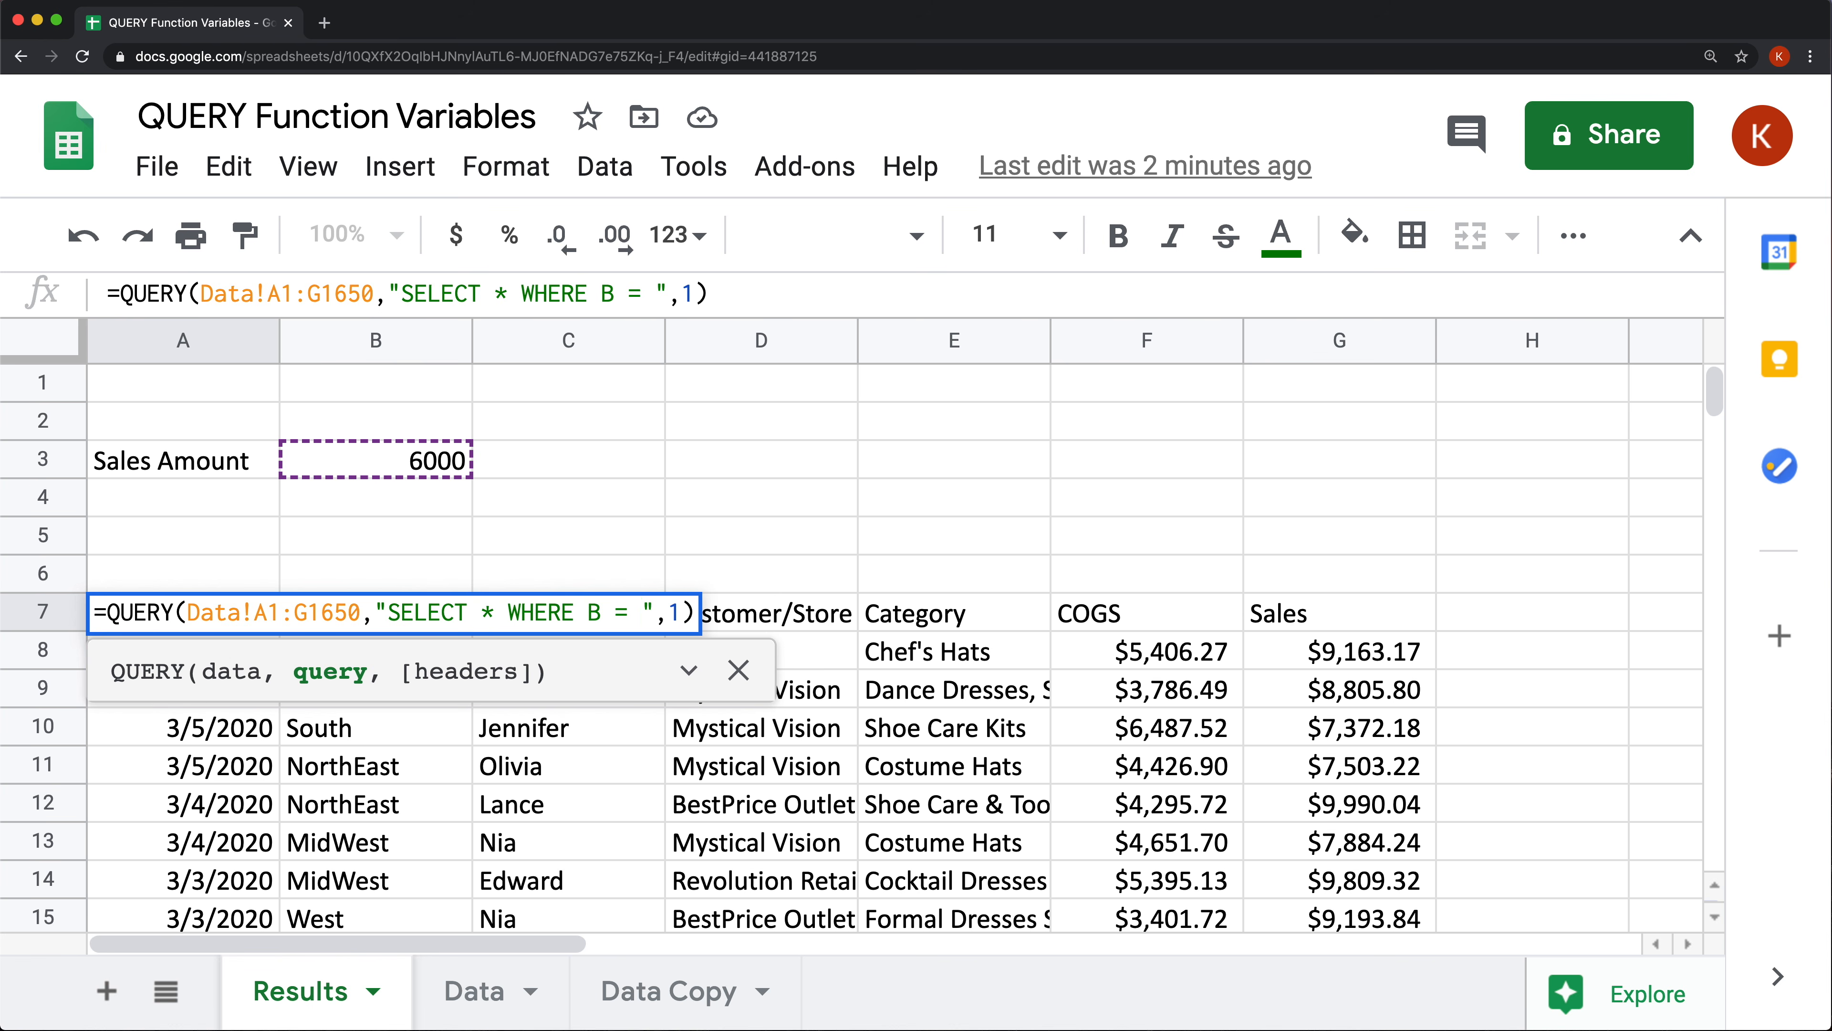
type("SOU")
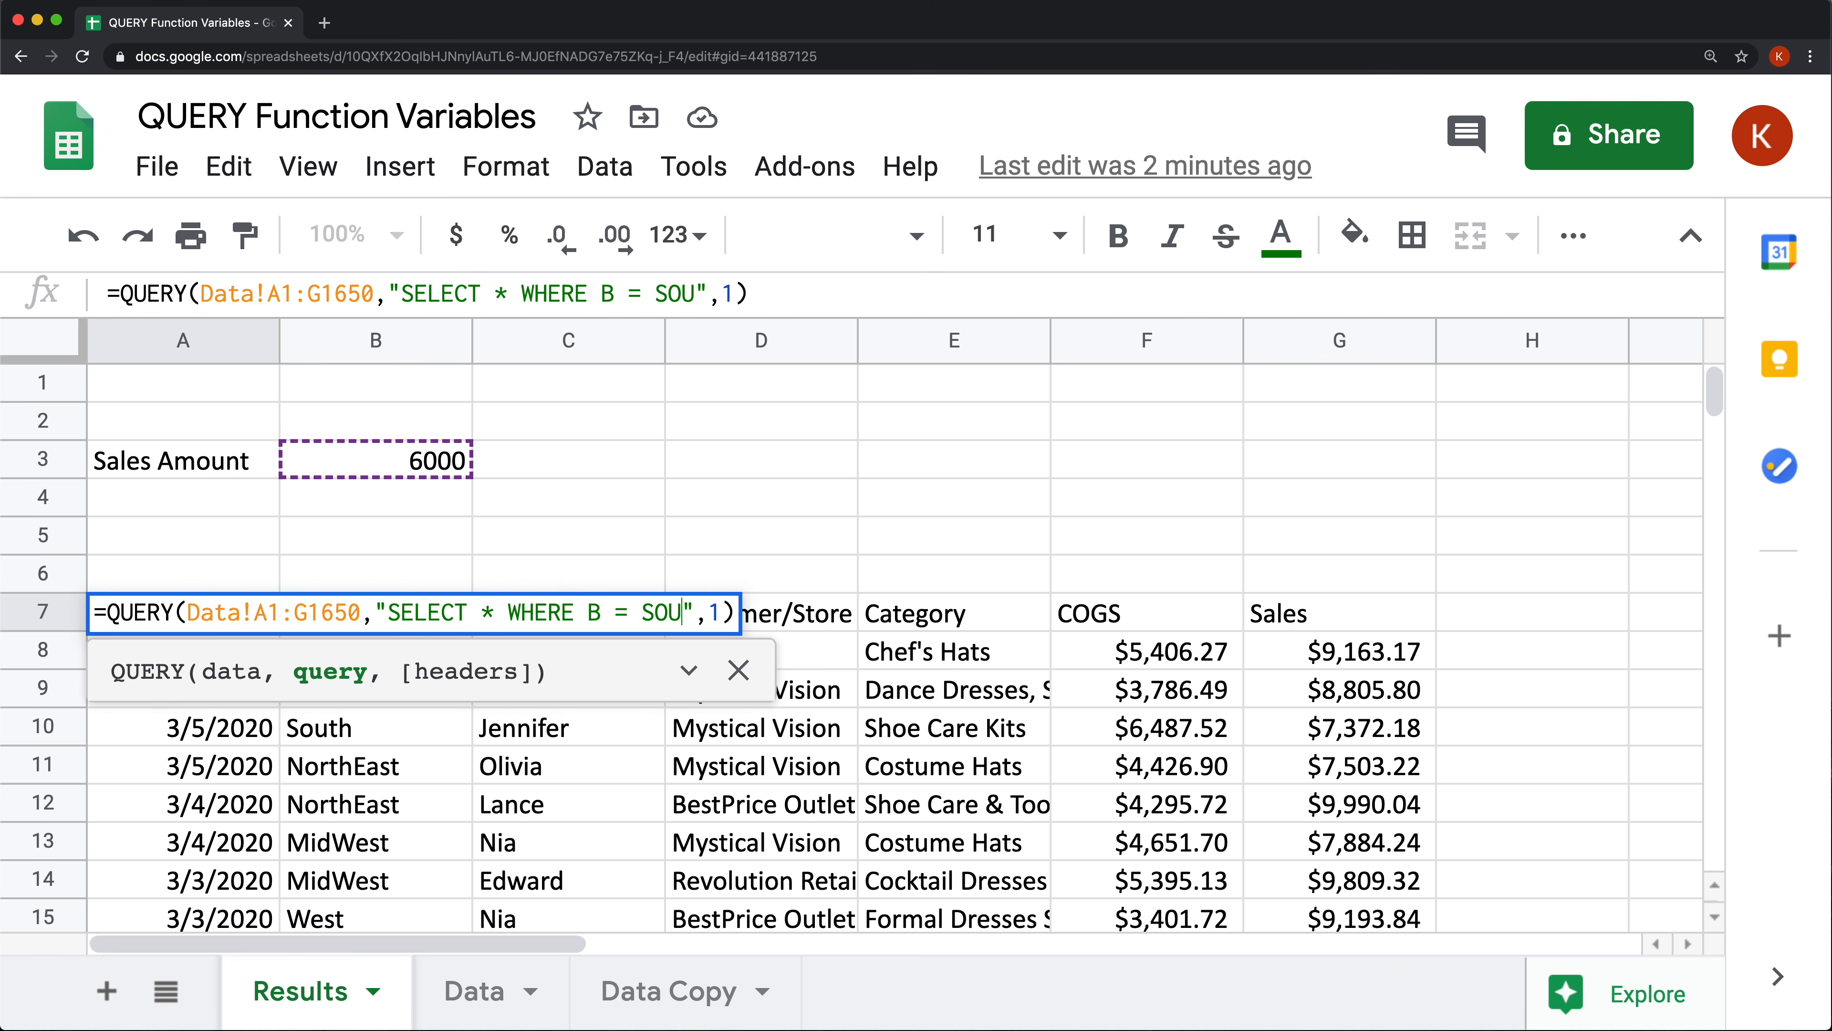
key("BackSpace")
key("BackSpace")
type("outh")
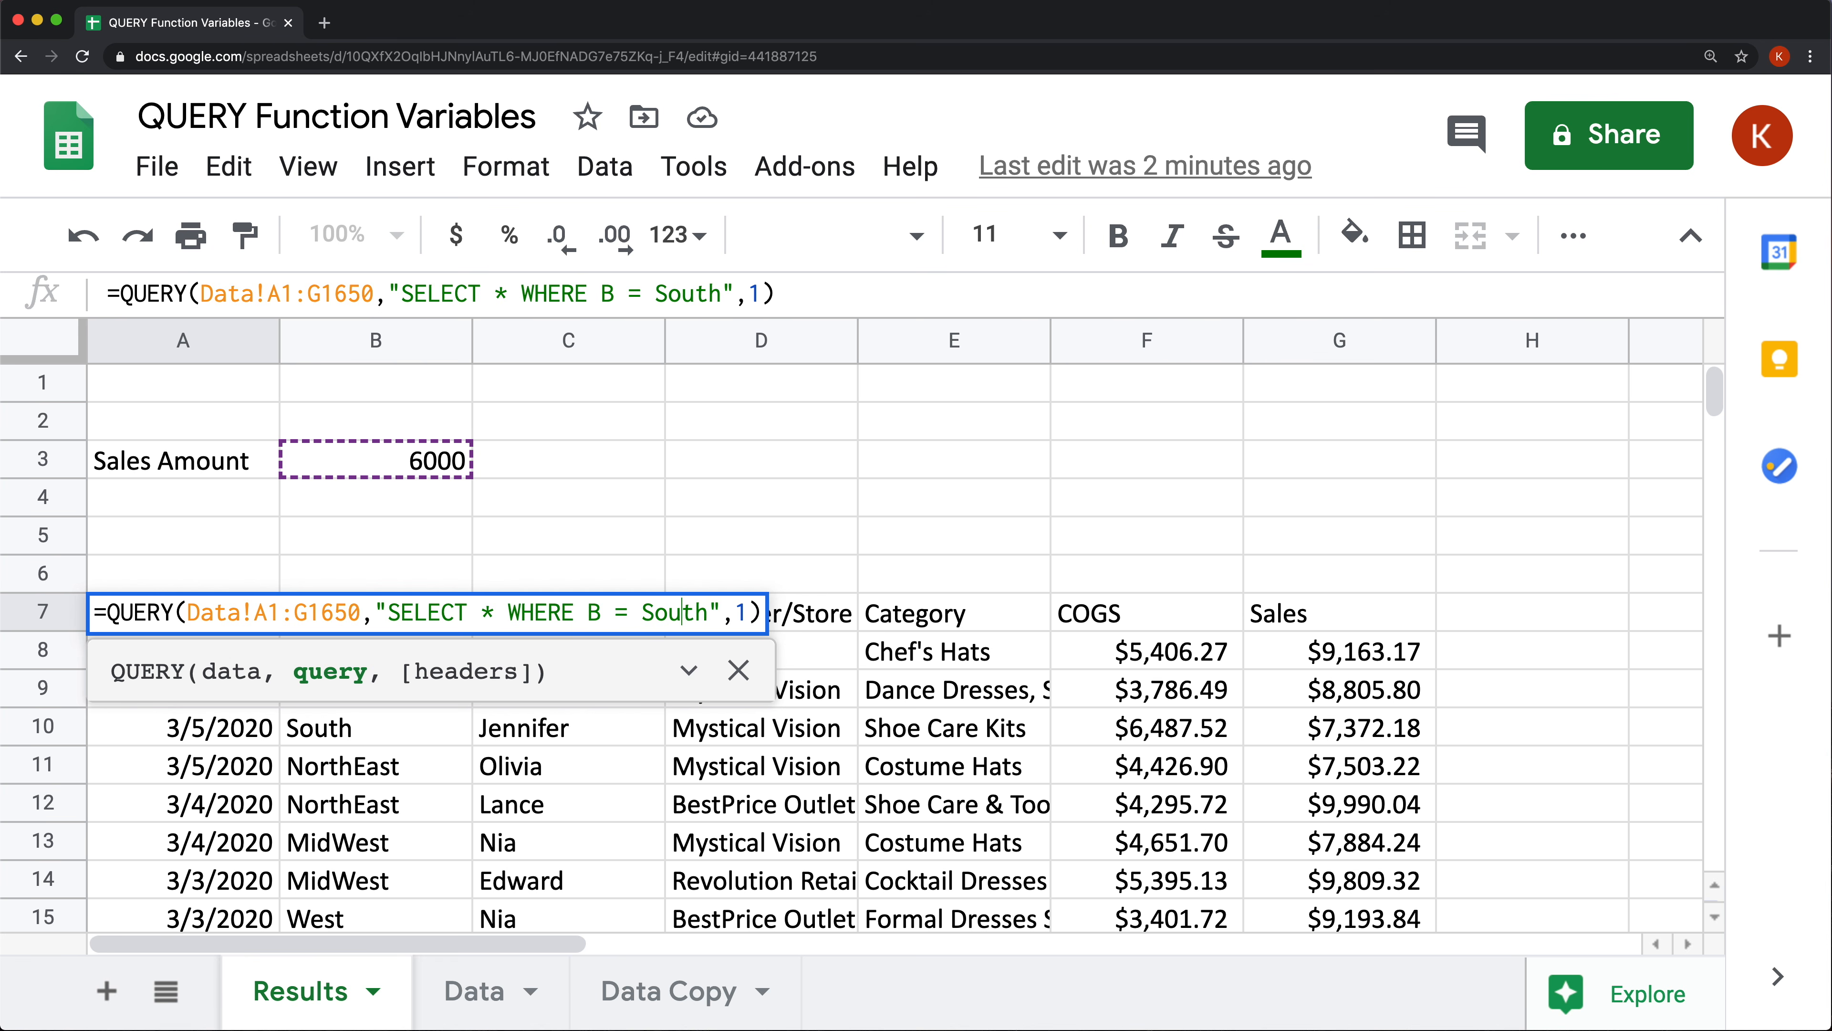
type("'")
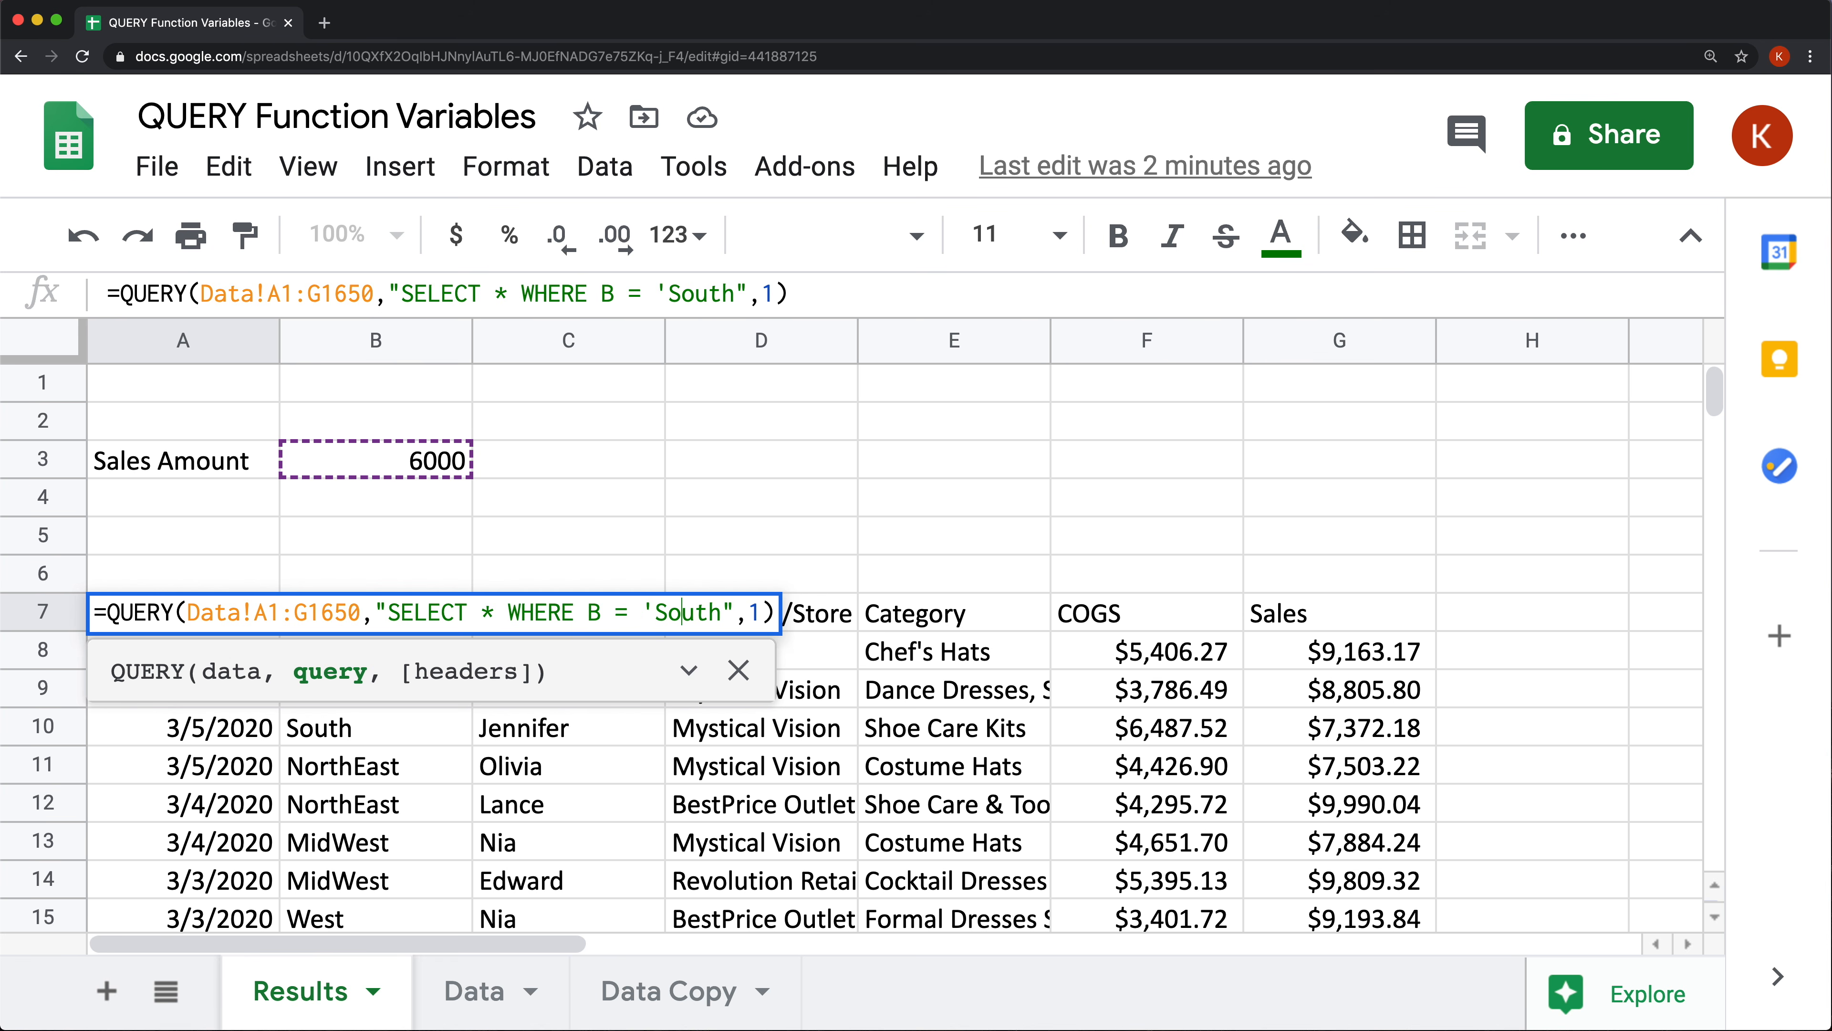
type("'")
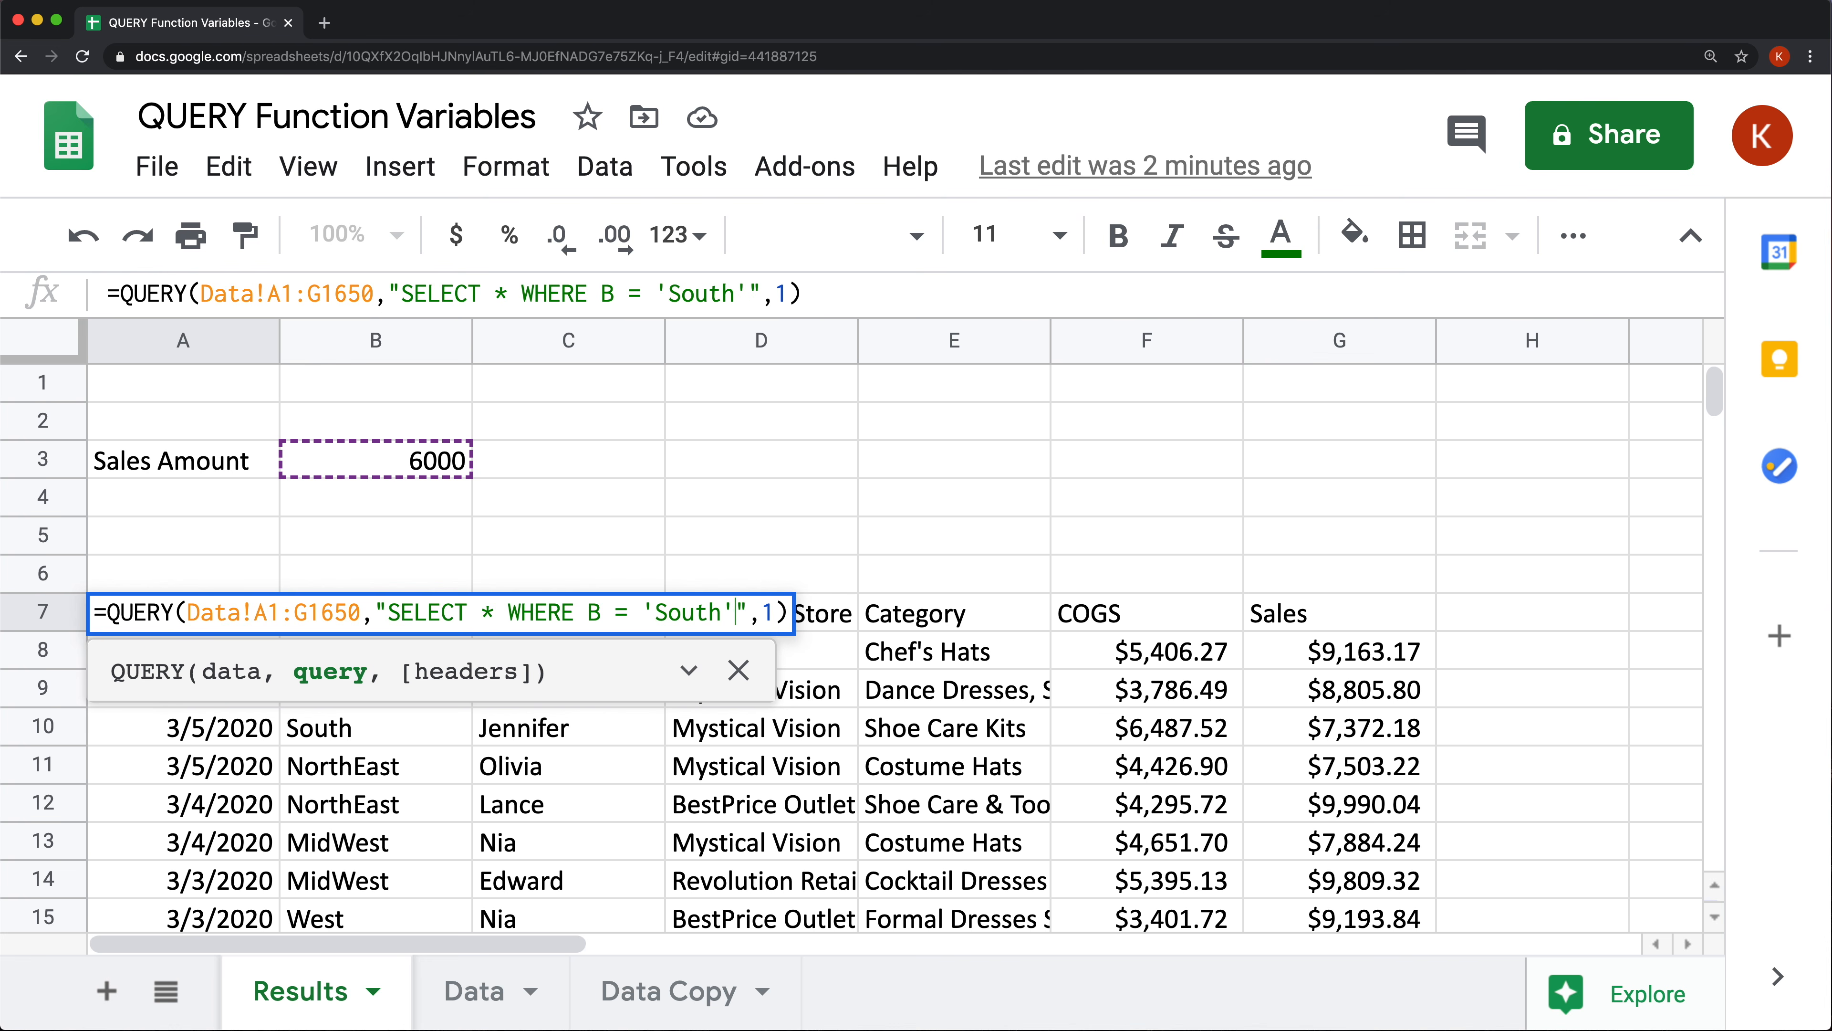
key("Return")
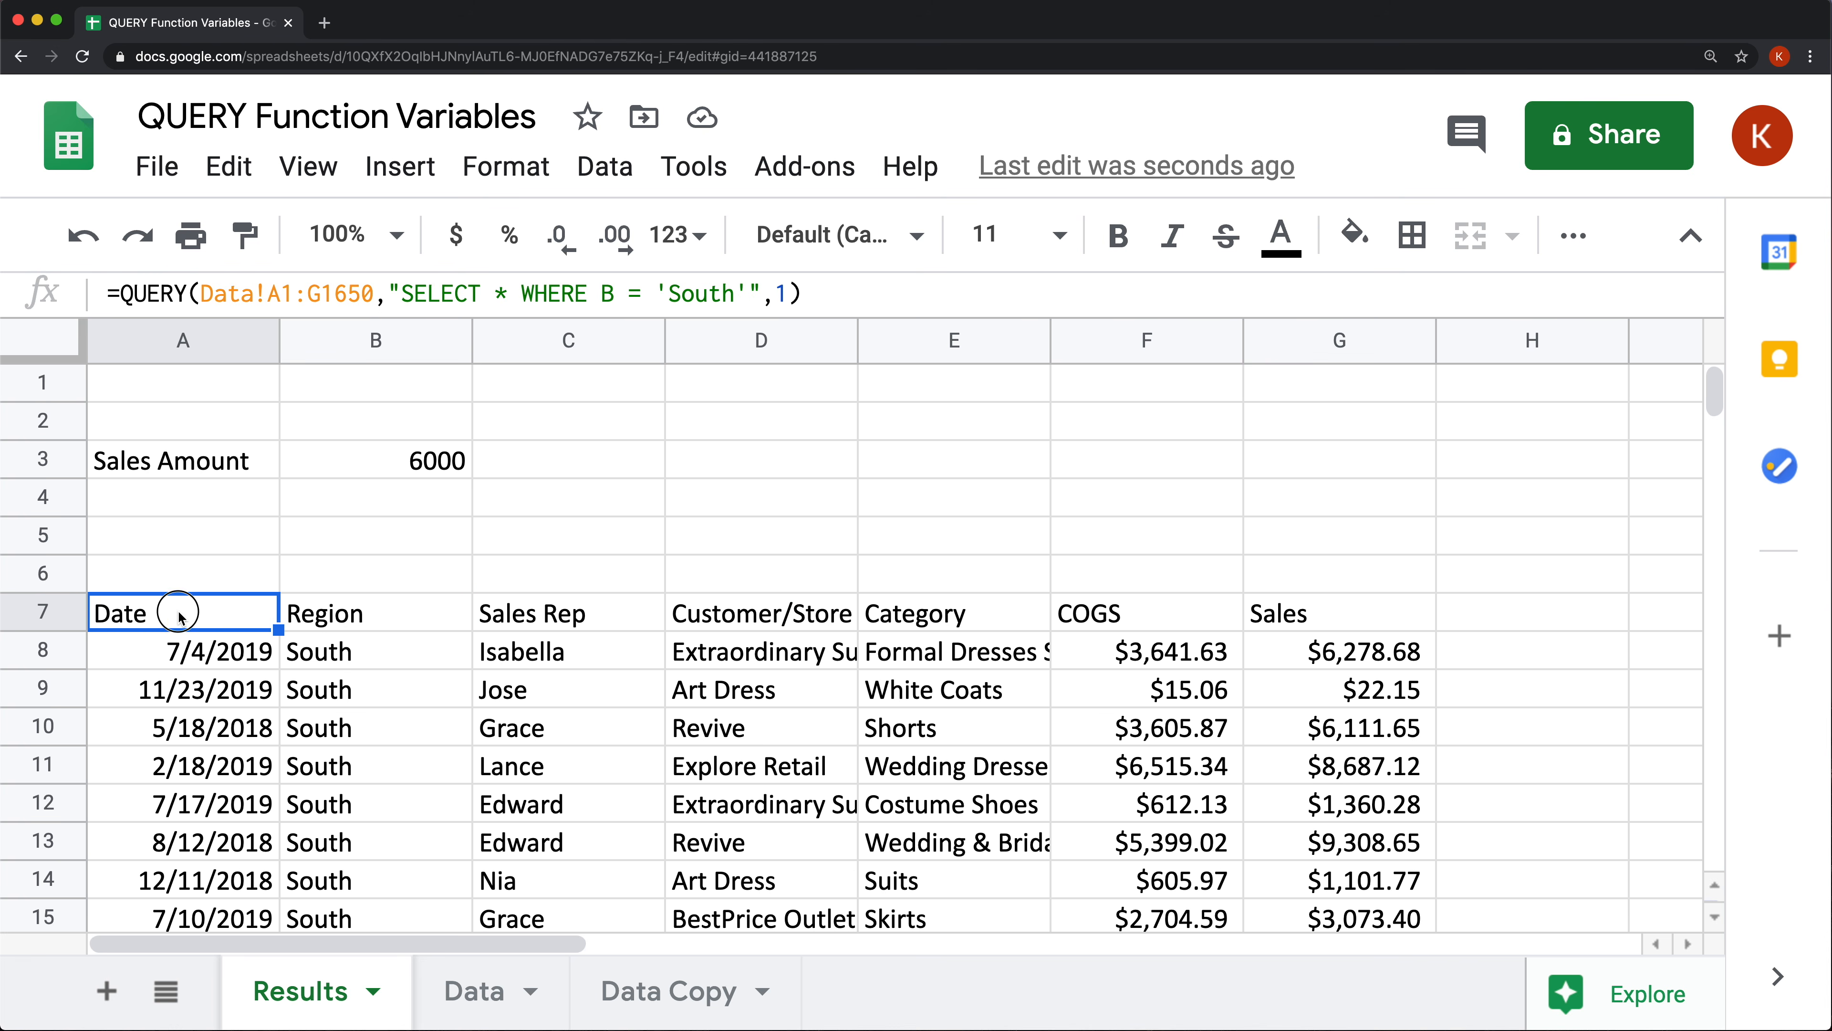
Copy A7's query text without the double quotes into E4, as SELECT * WHERE B = 'South'.
double_click(360, 617)
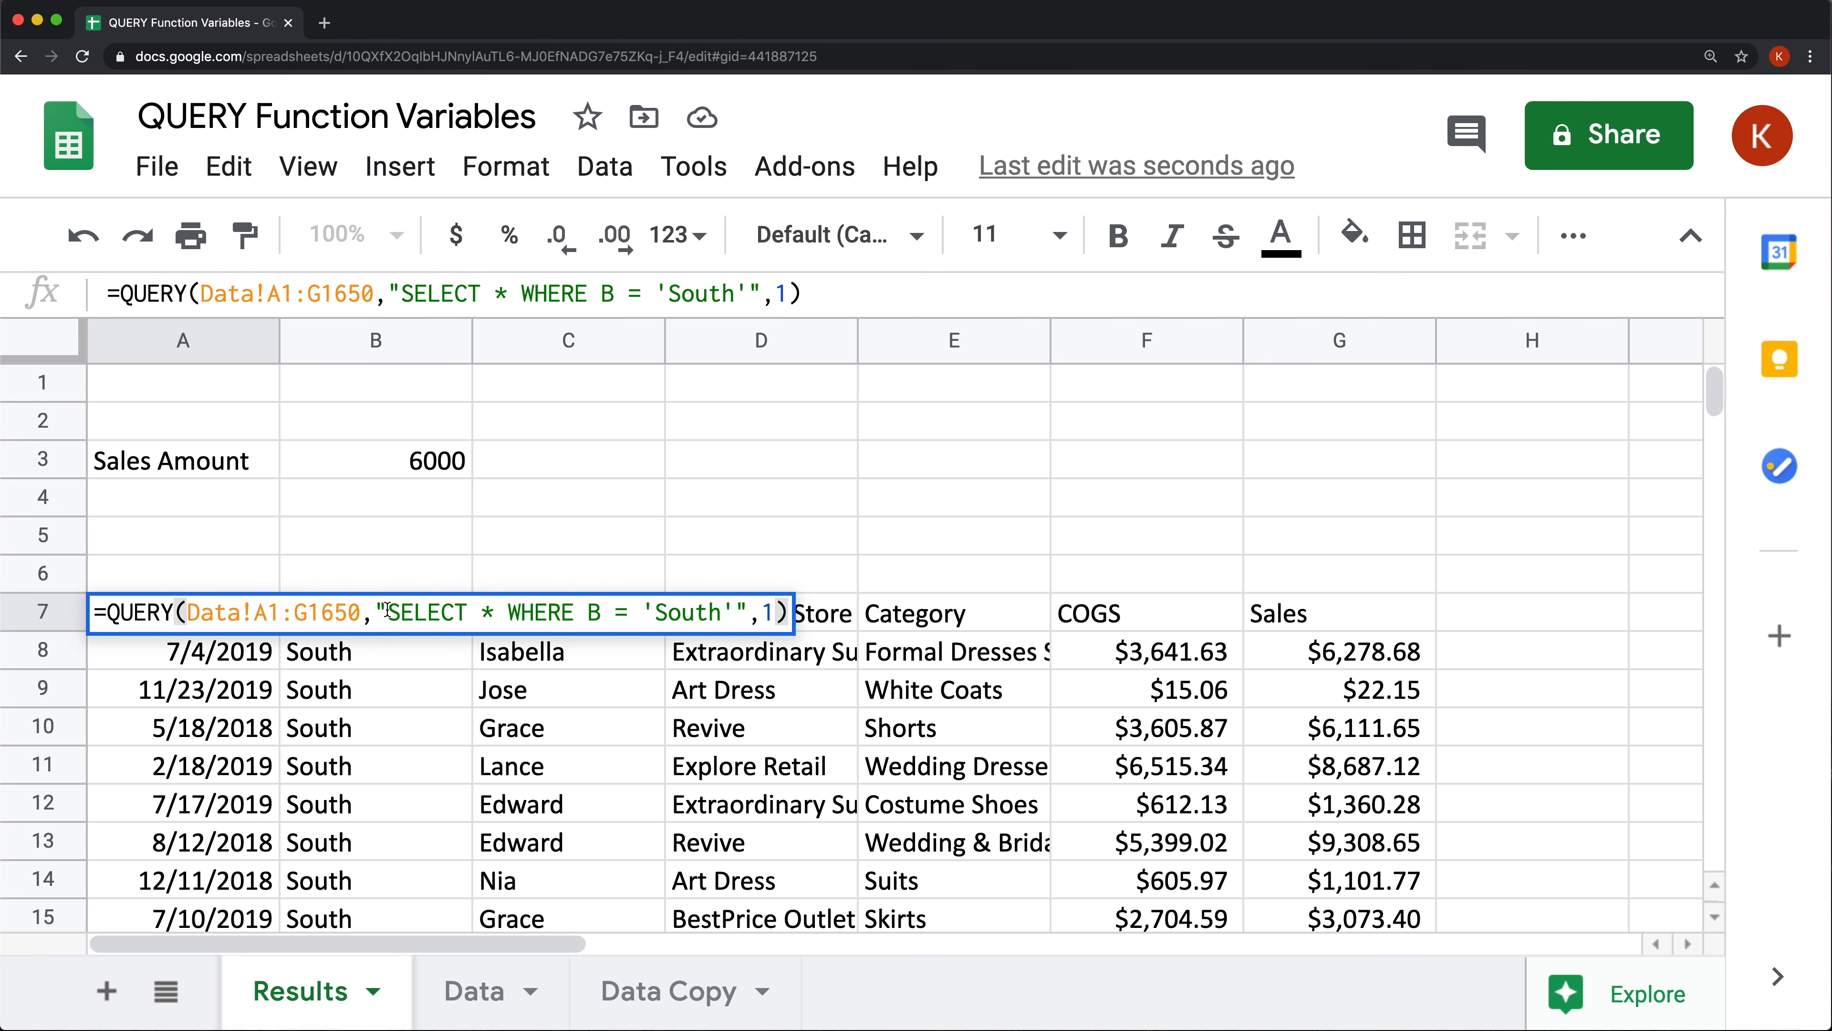
left_click_drag(386, 614, 734, 619)
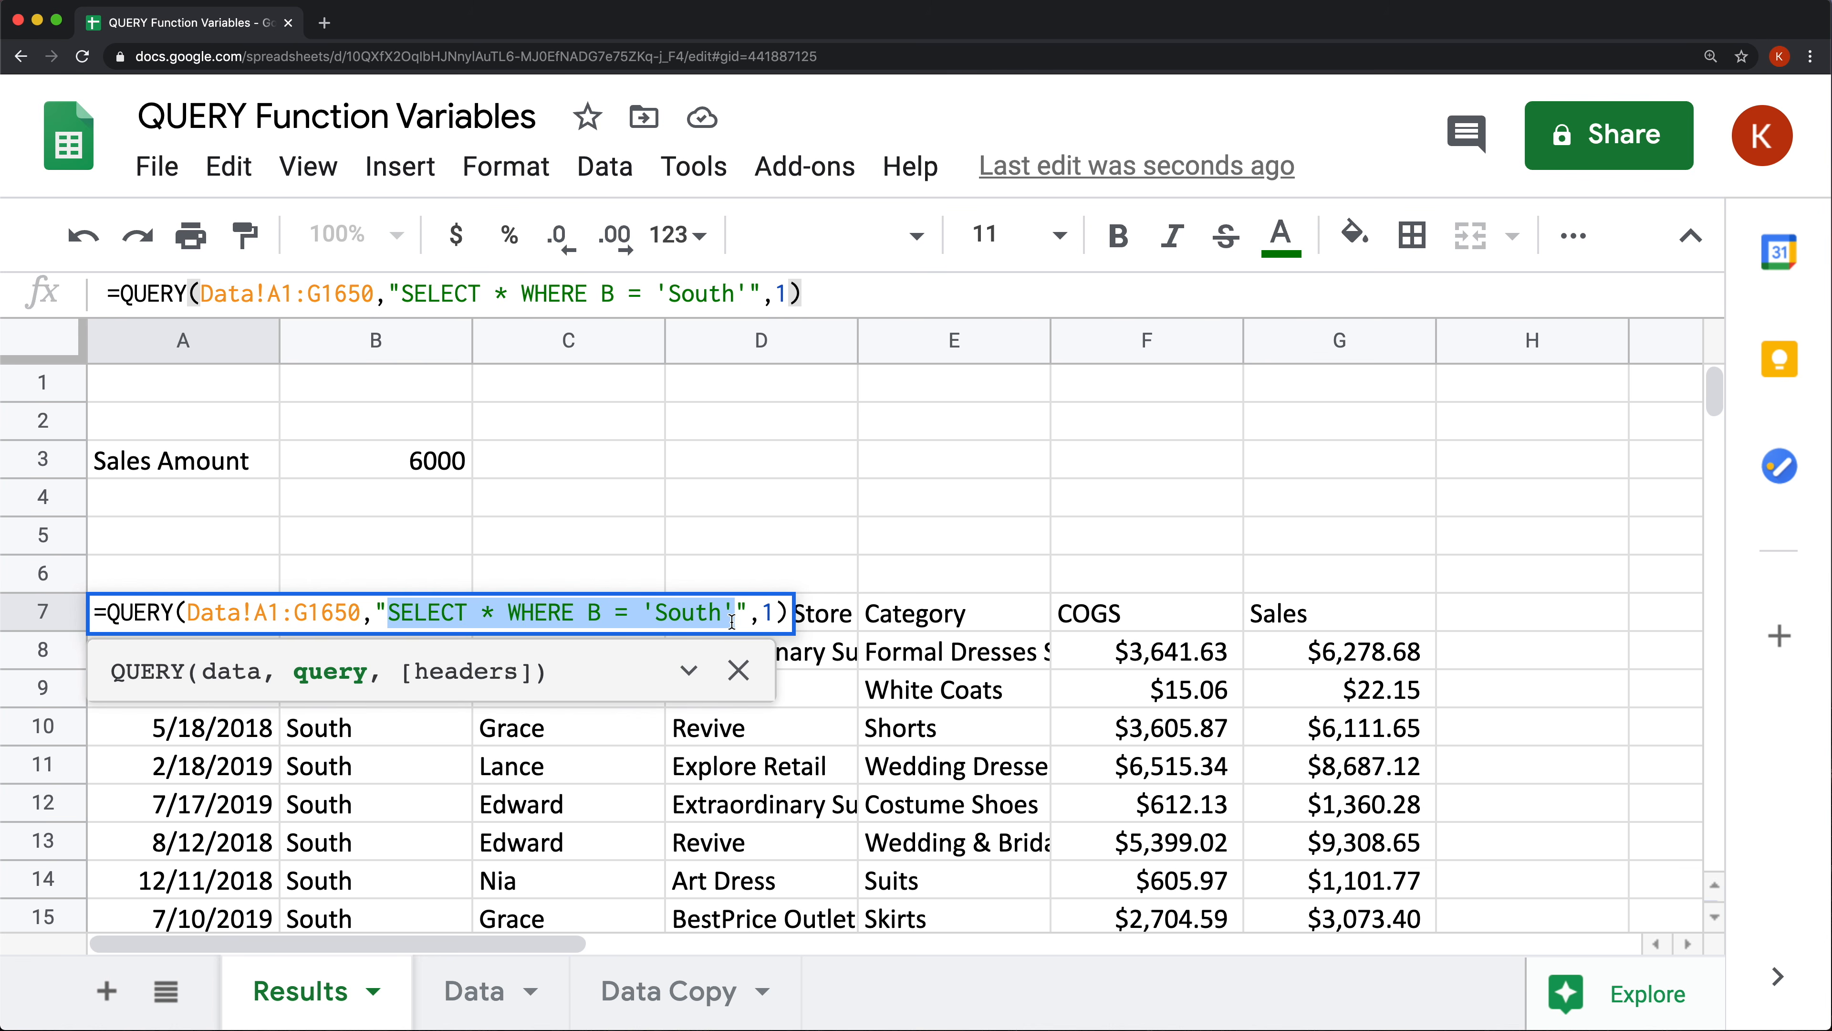
key("ctrl+c")
key("Escape")
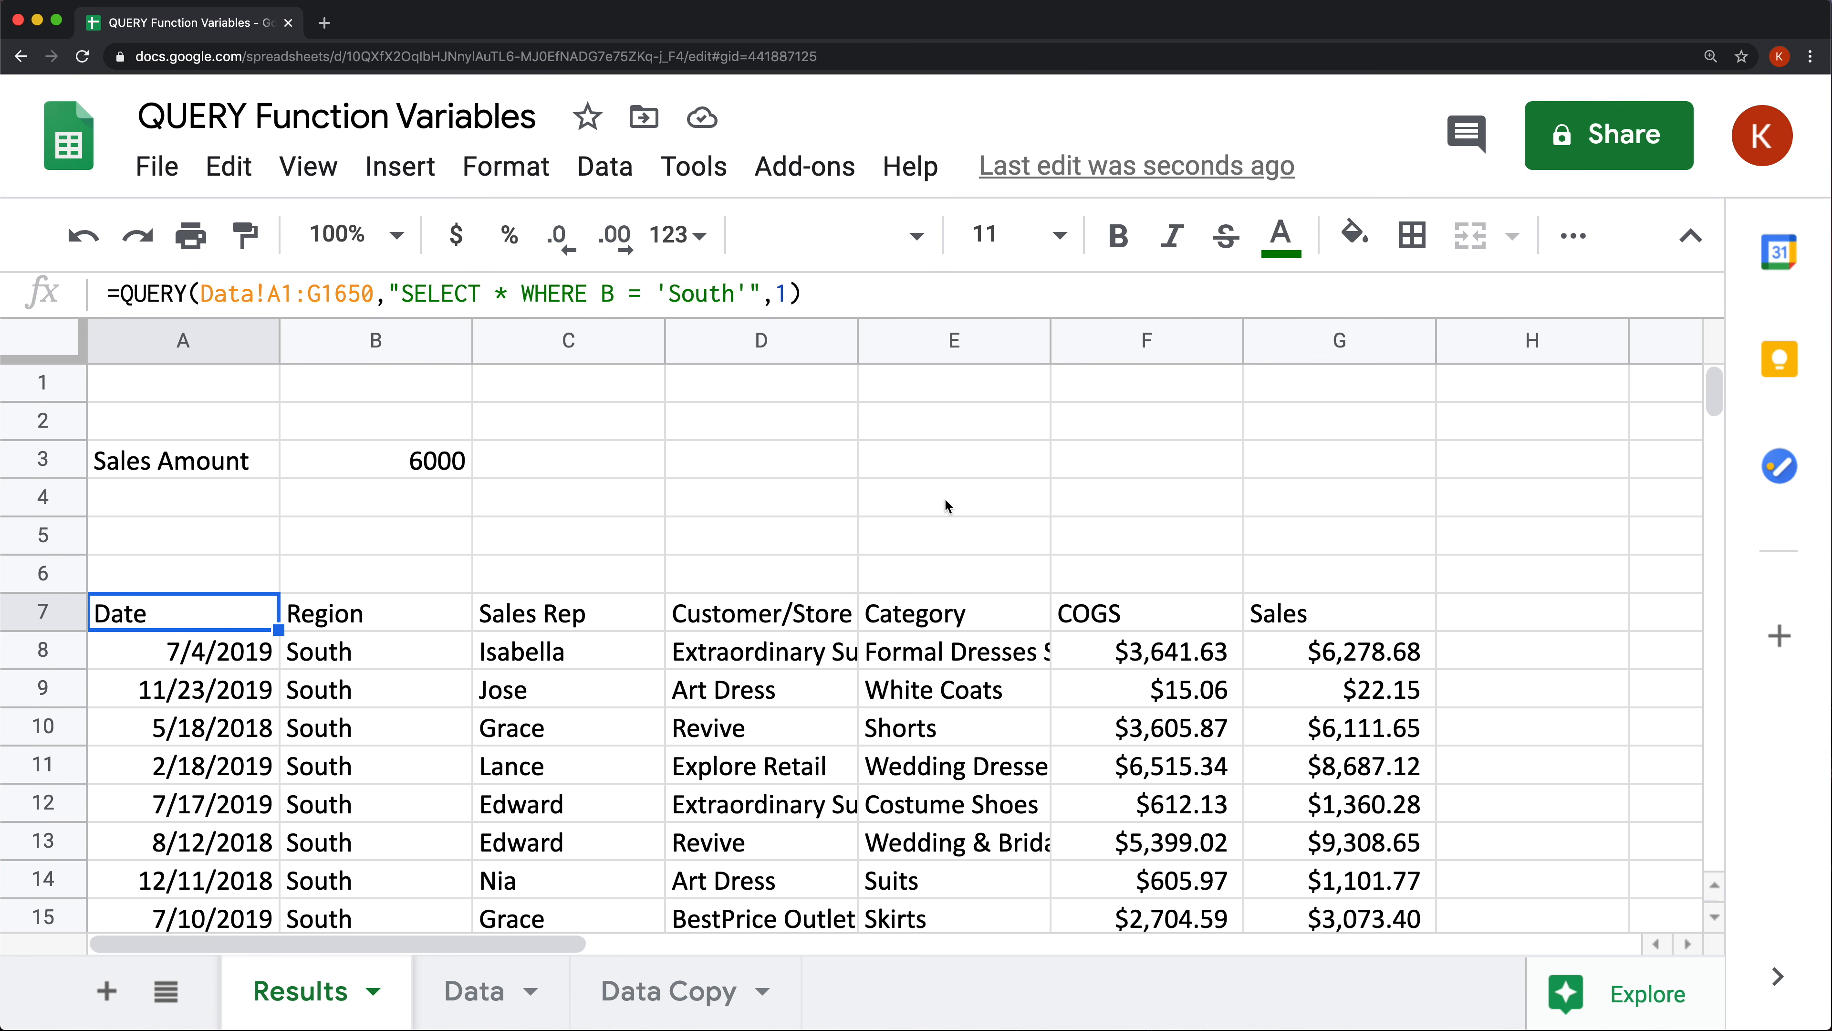
double_click(944, 497)
key("ctrl+v")
key("Return")
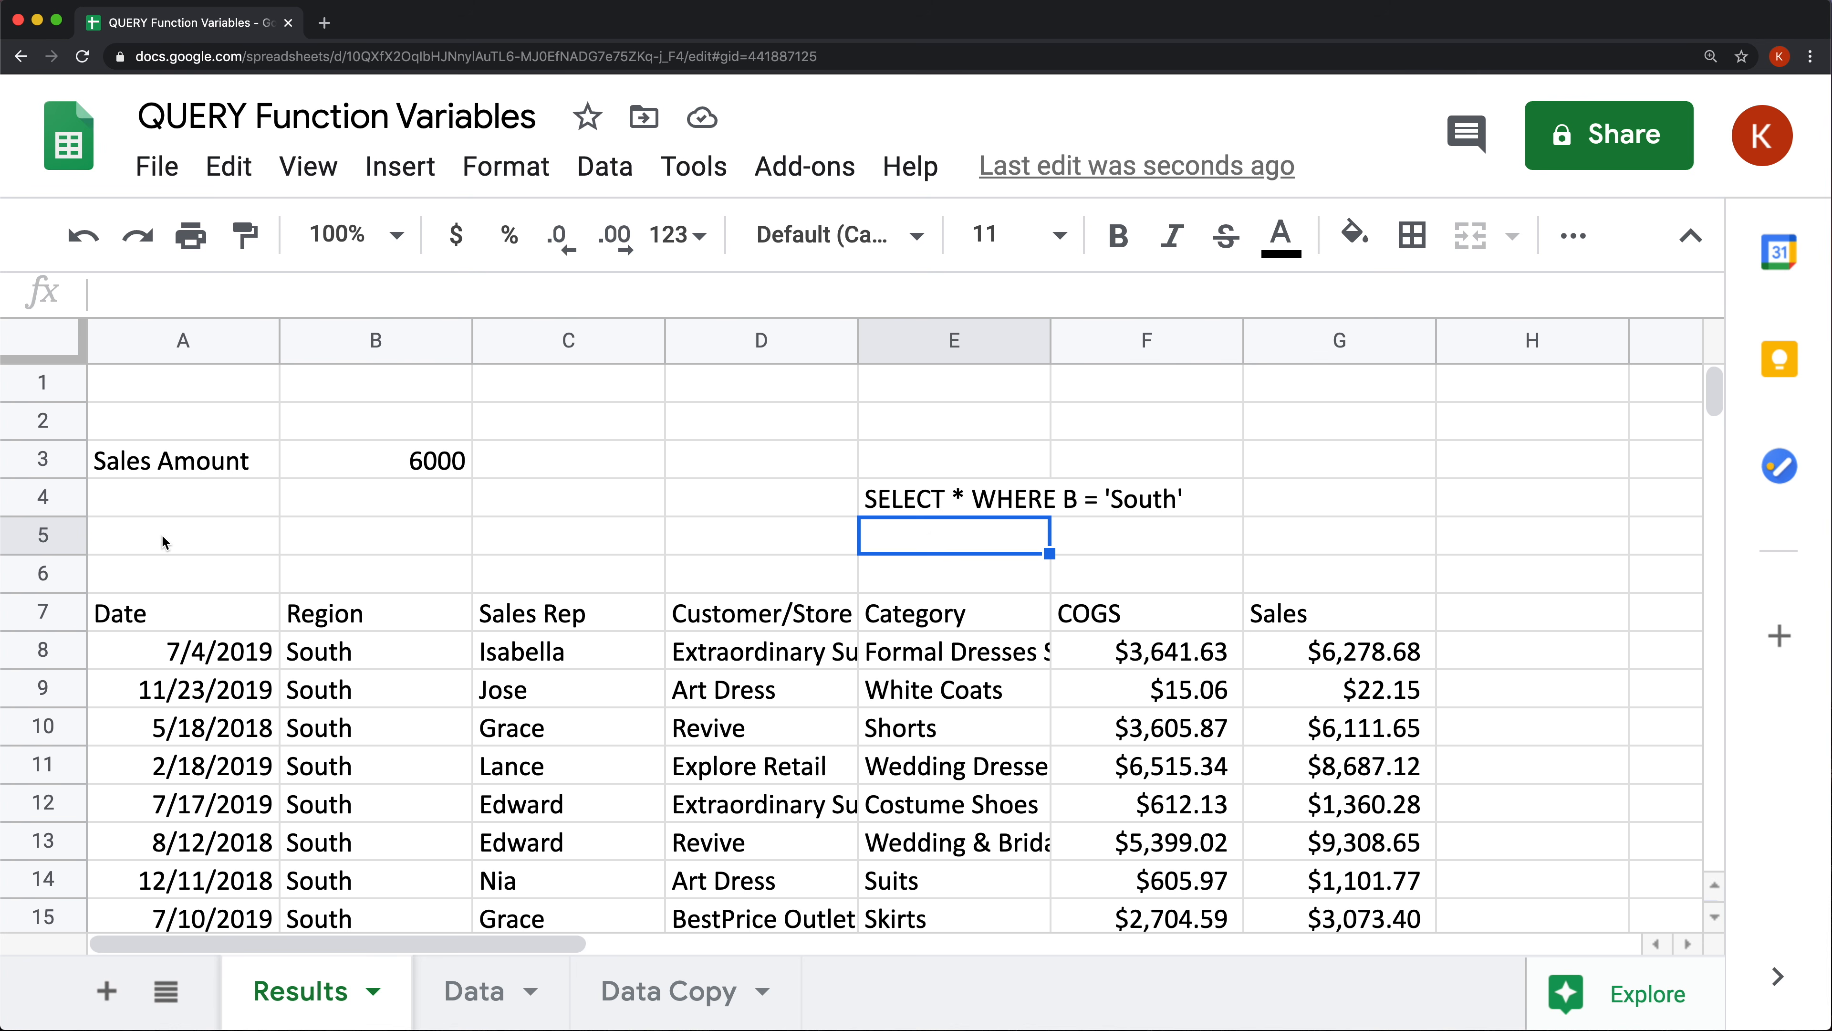
Add a Region variable below Sales Amount, with the label Region in A4 and the value South in B4.
left_click(368, 460)
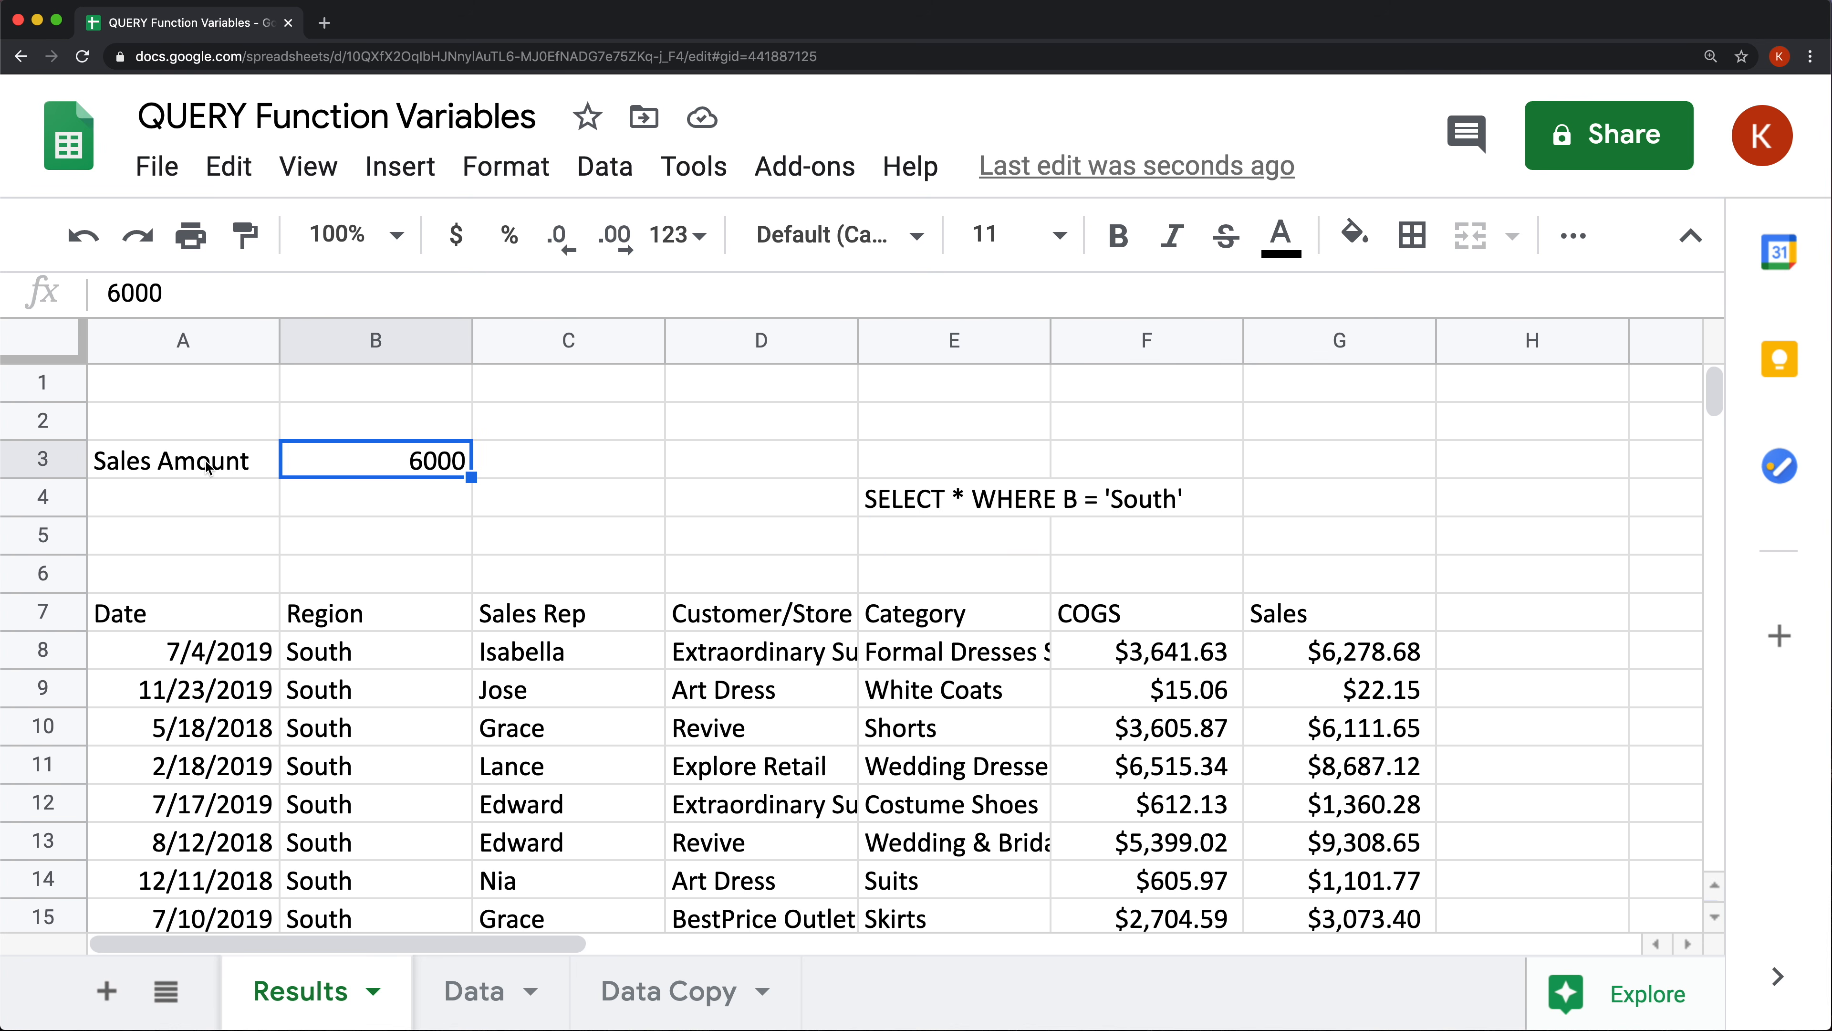
left_click(192, 495)
type("R")
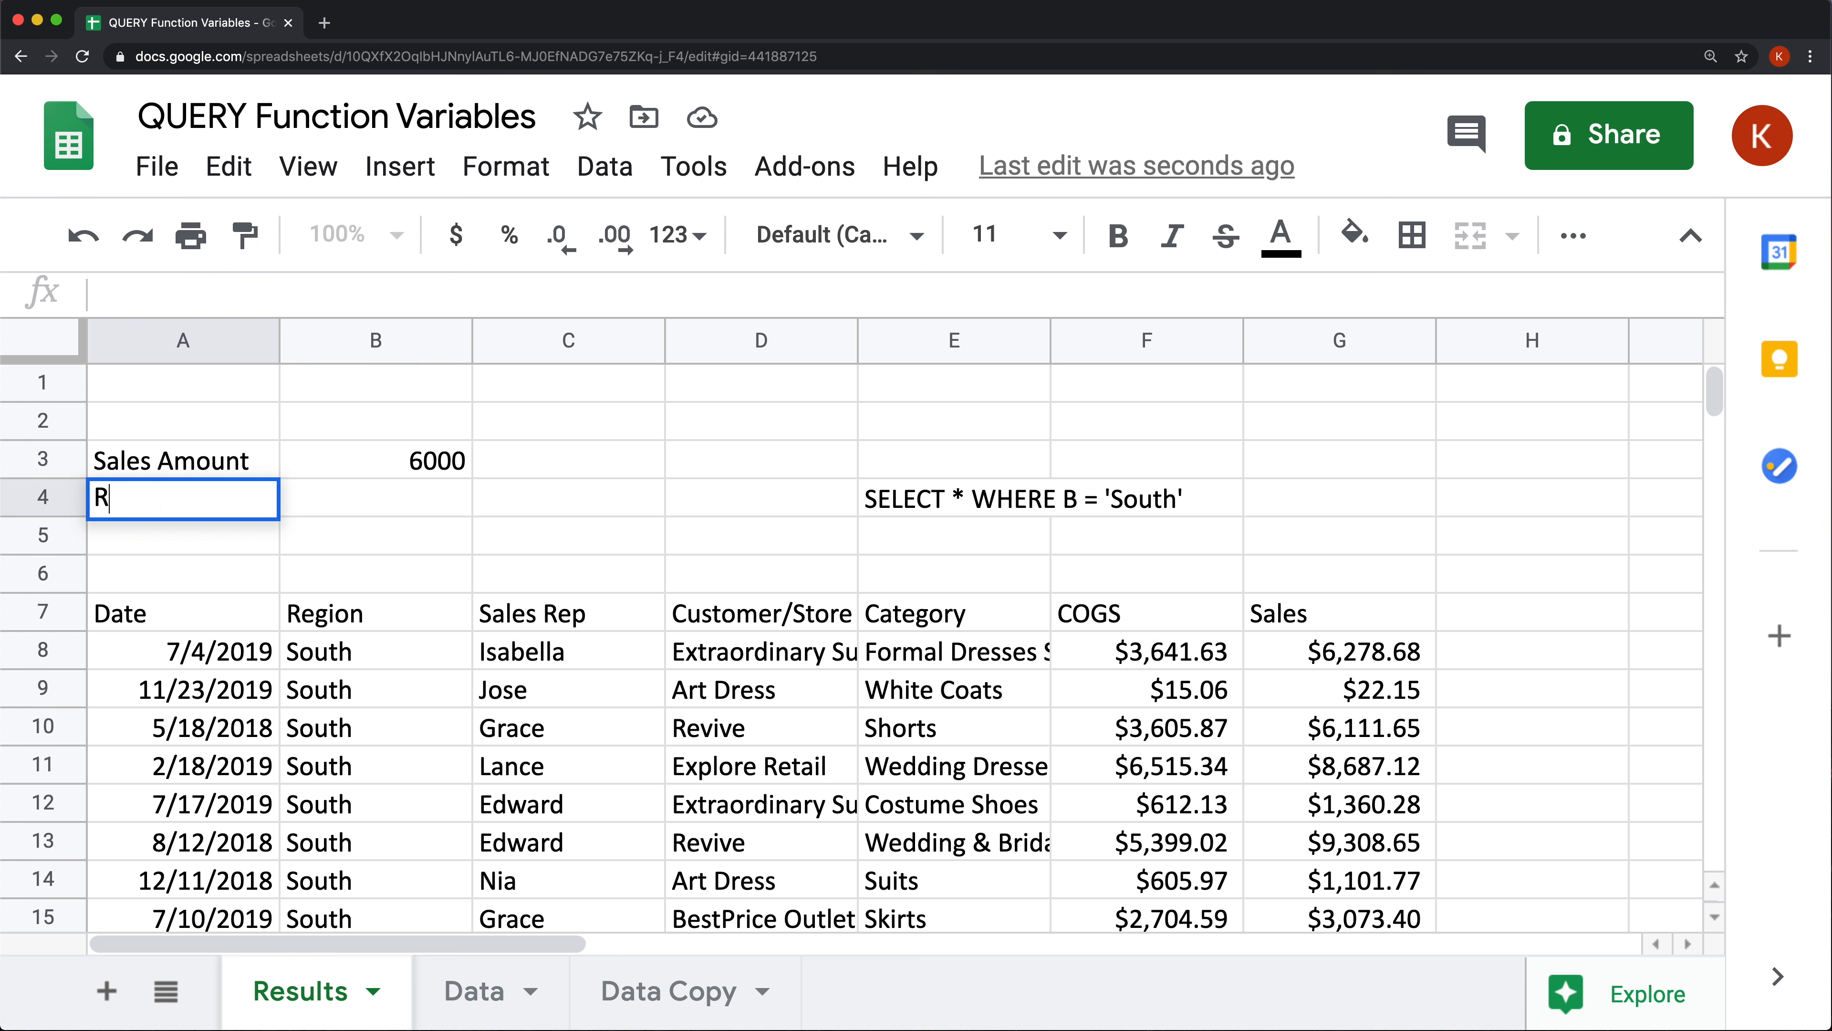
type("egion")
key("Return")
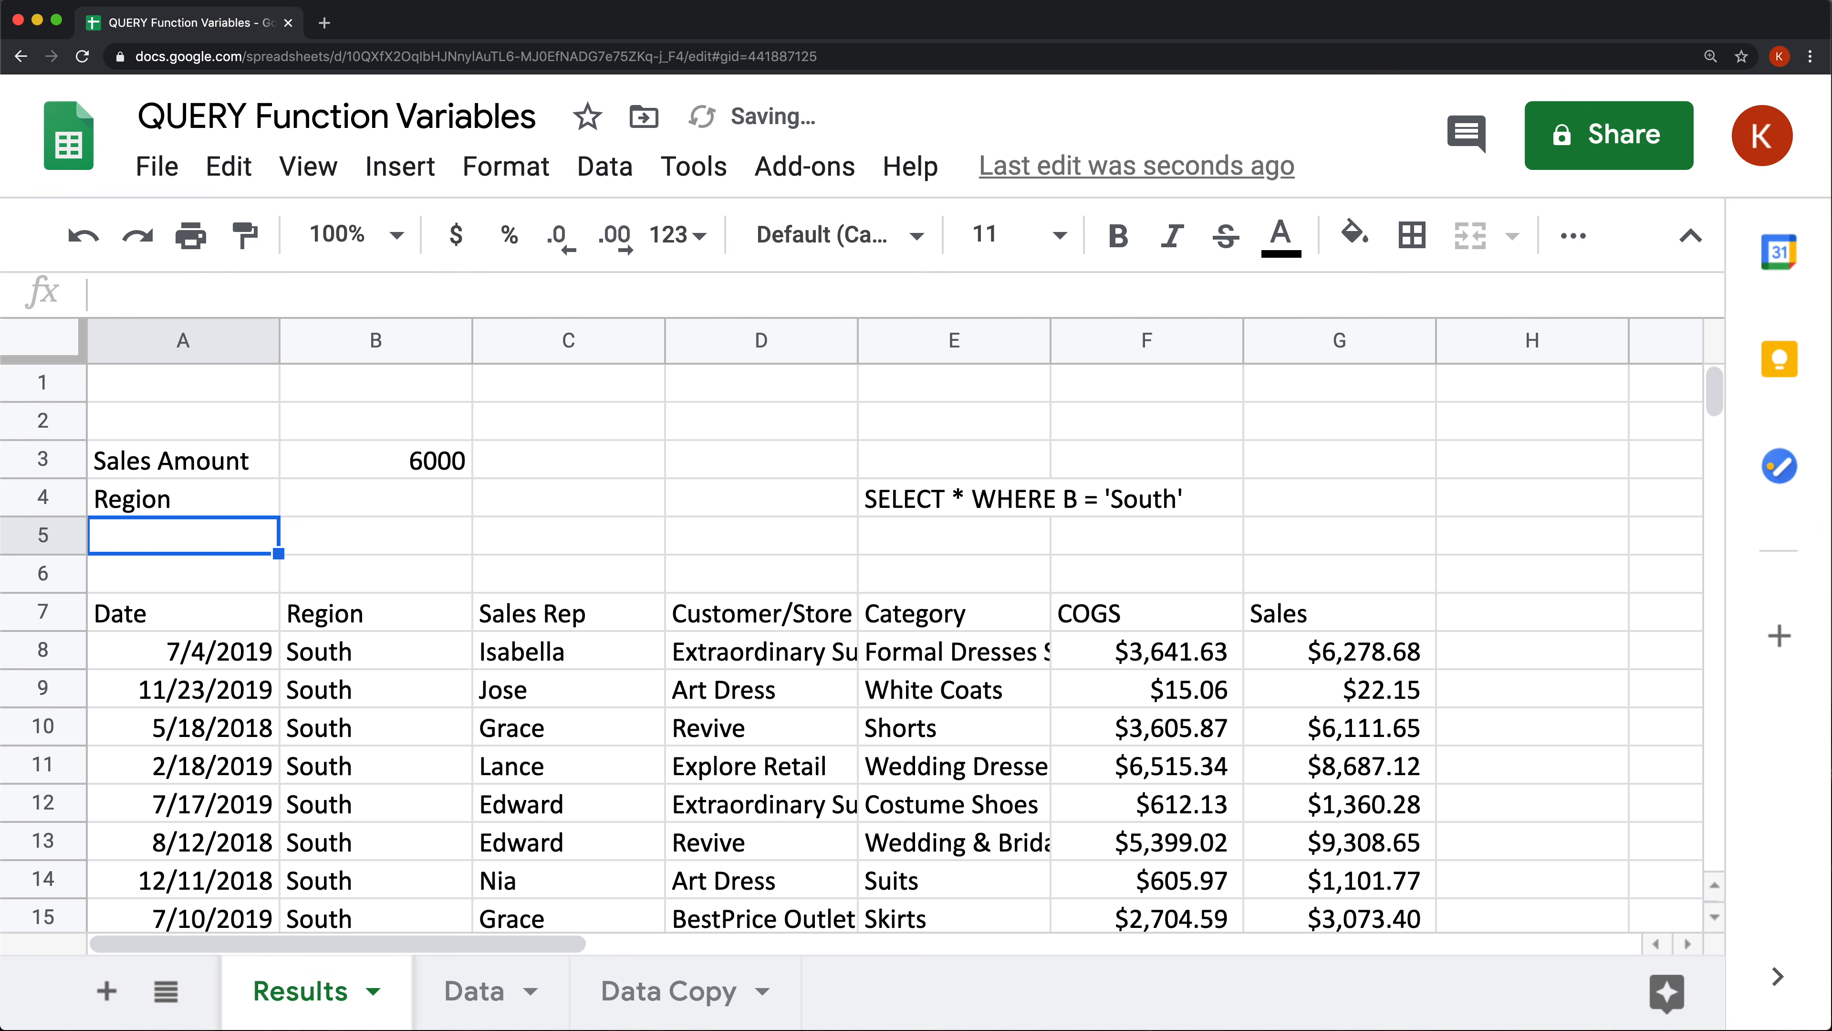
key("Up")
key("Right")
type("South")
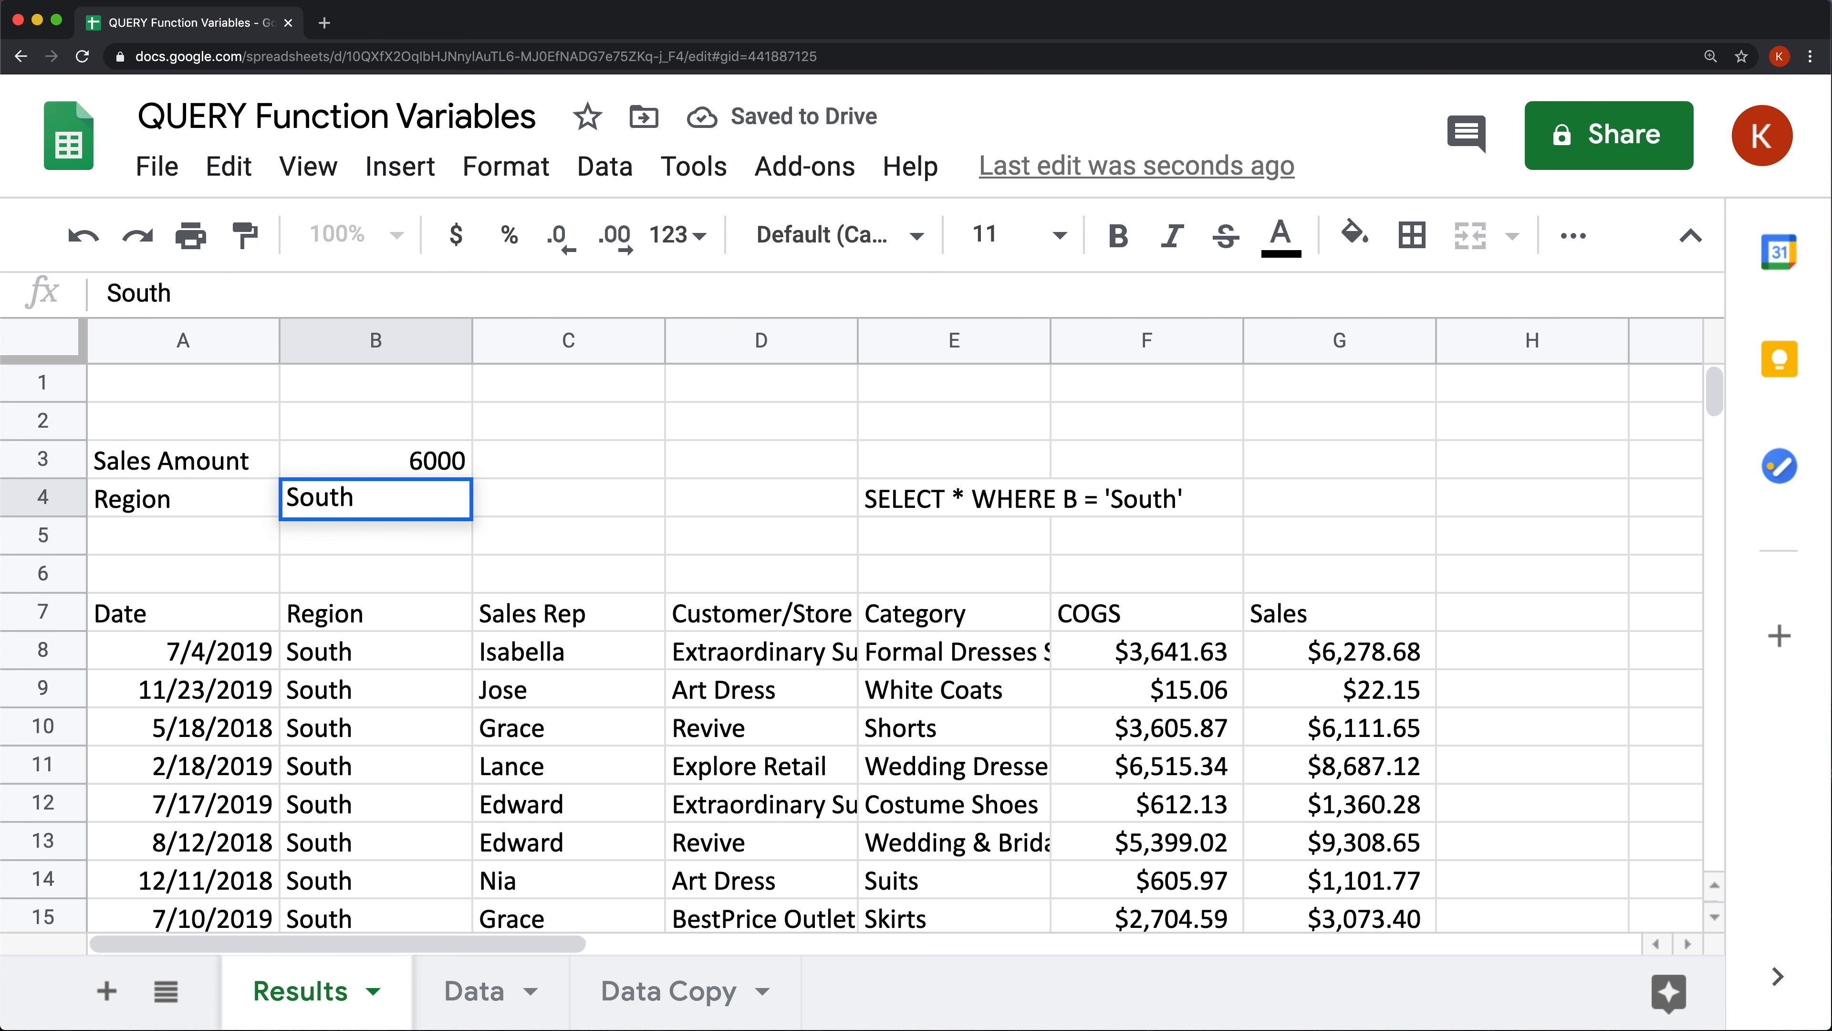
key("Return")
Start a formula in A6 with the double-quoted text "SELECT * WHERE B = '", including the opening single quote.
key("Down")
key("Left")
type("=")
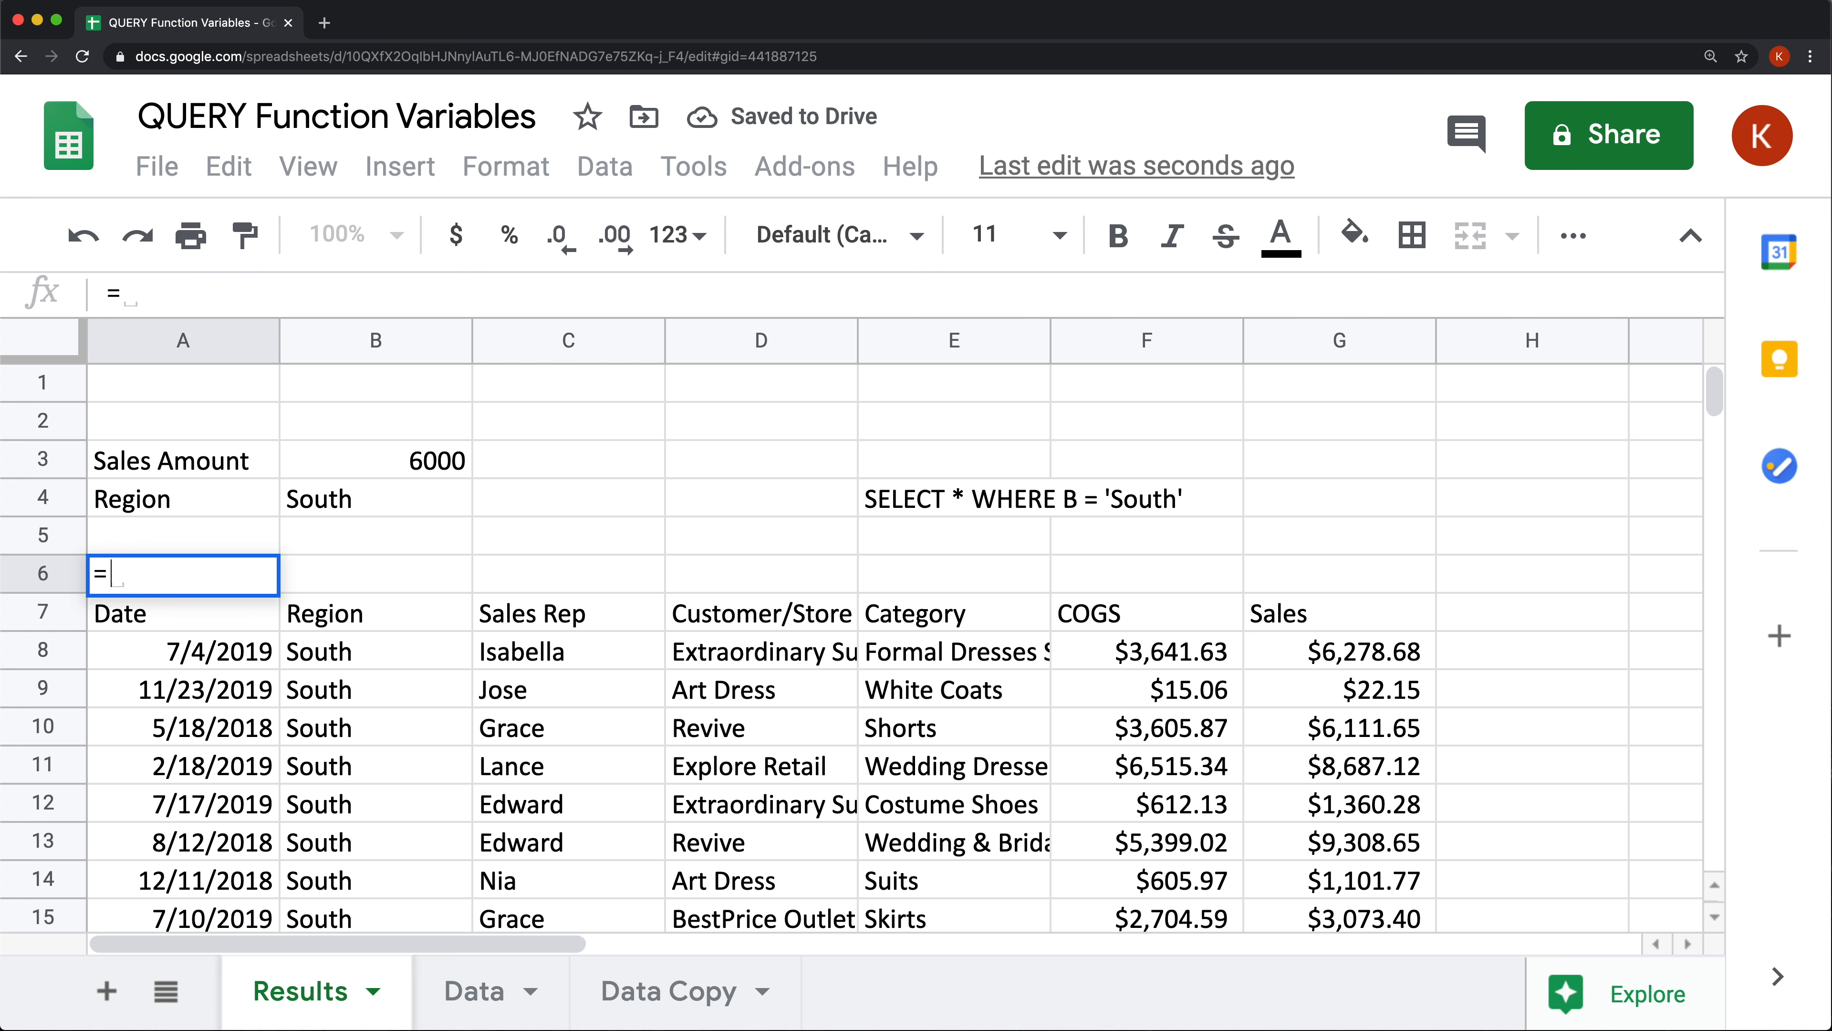
type("\"SLE")
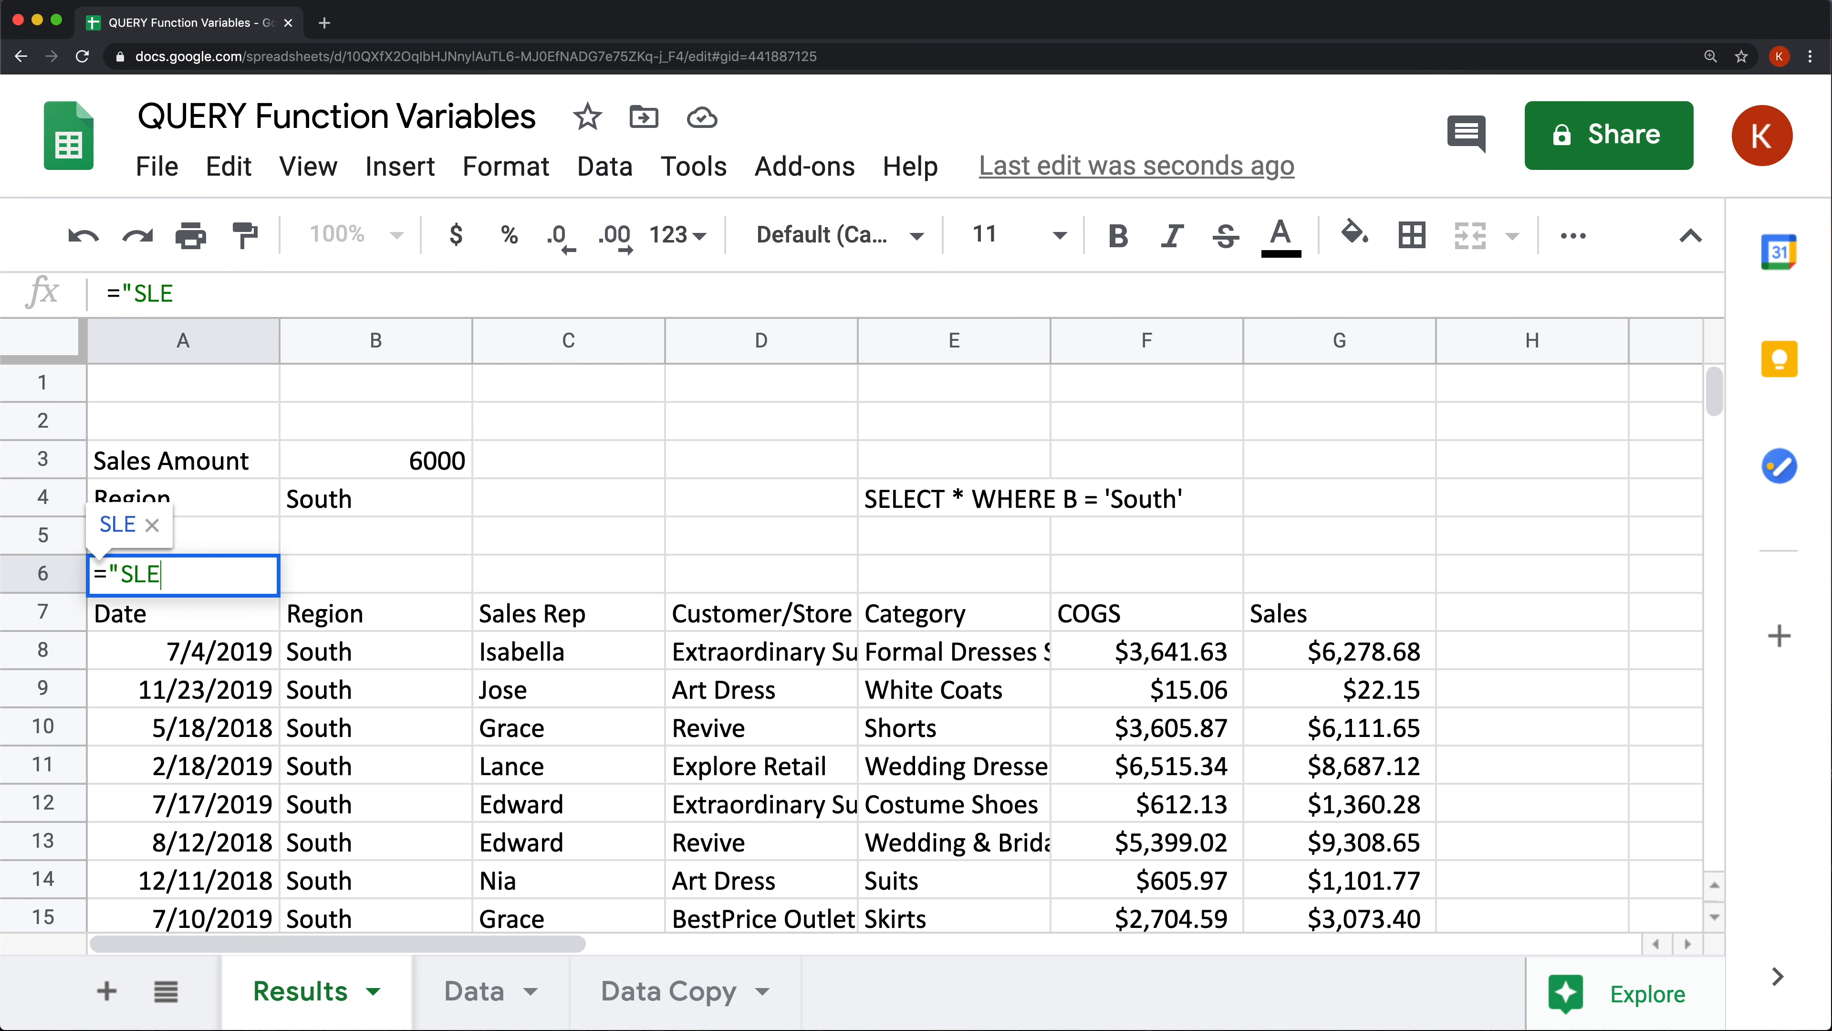
key("BackSpace")
key("BackSpace")
type("ELECT")
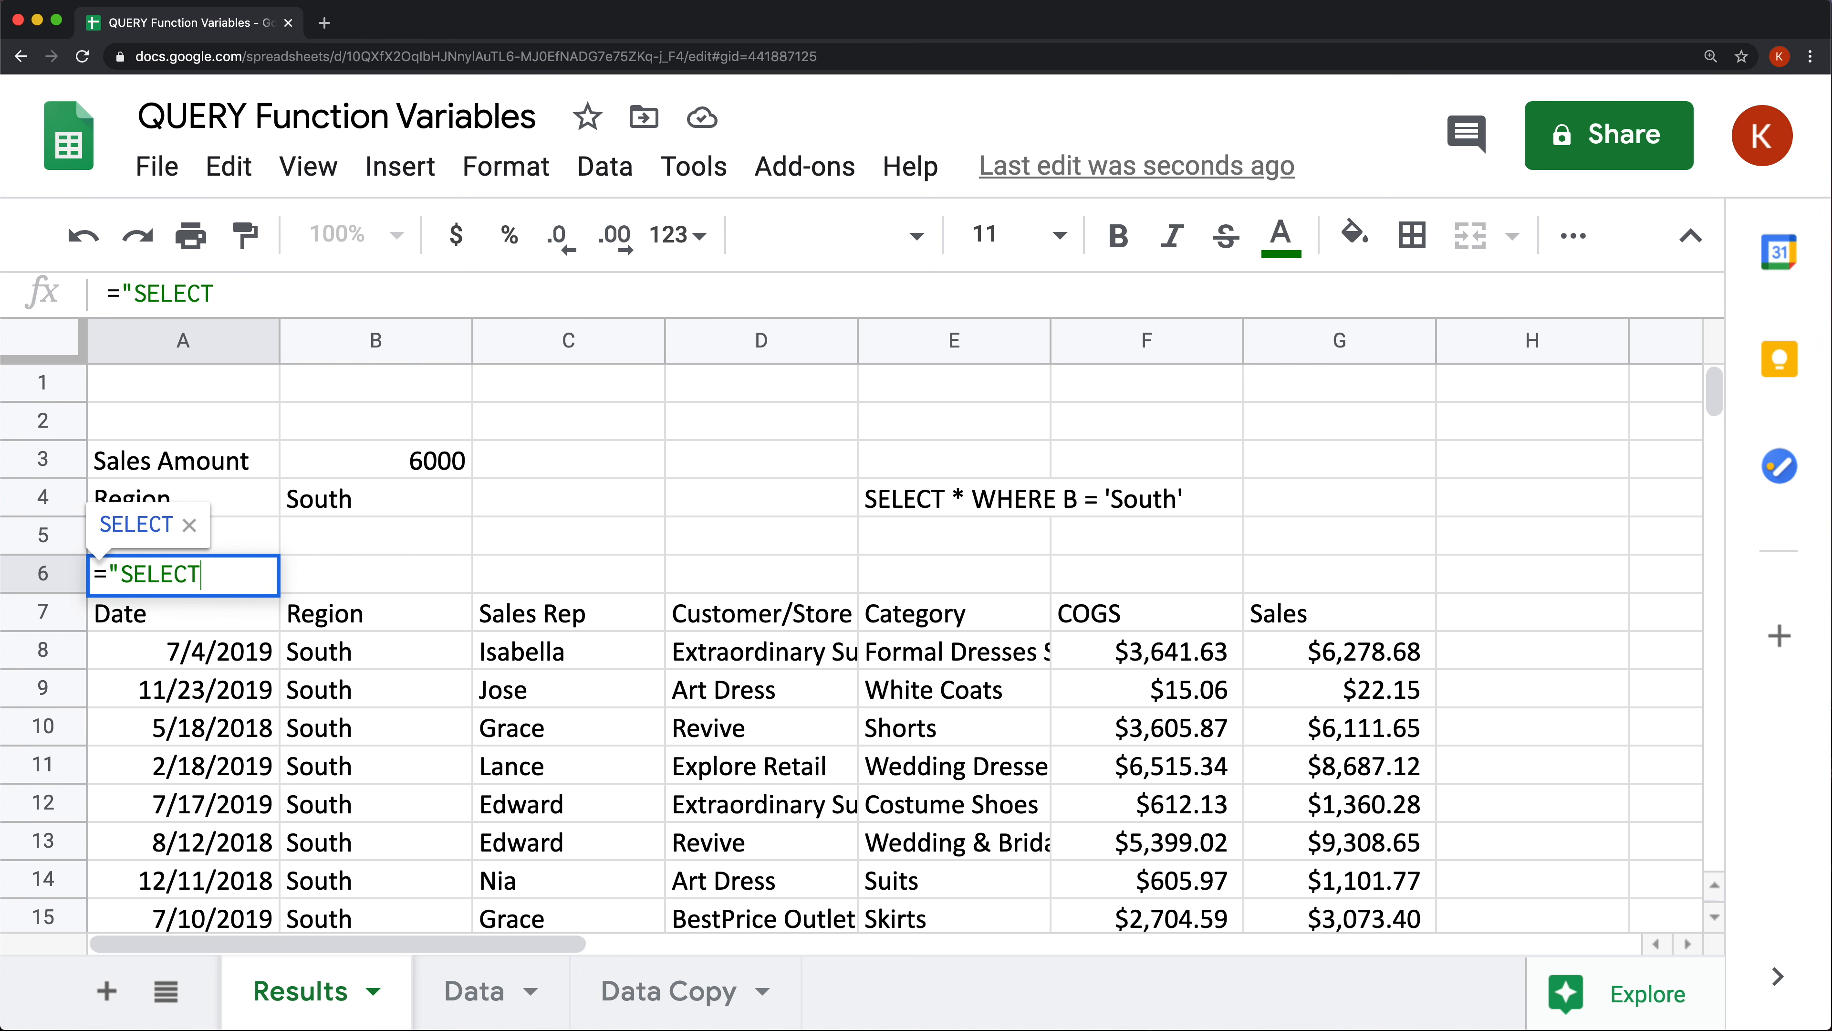
type(" * WHERE ")
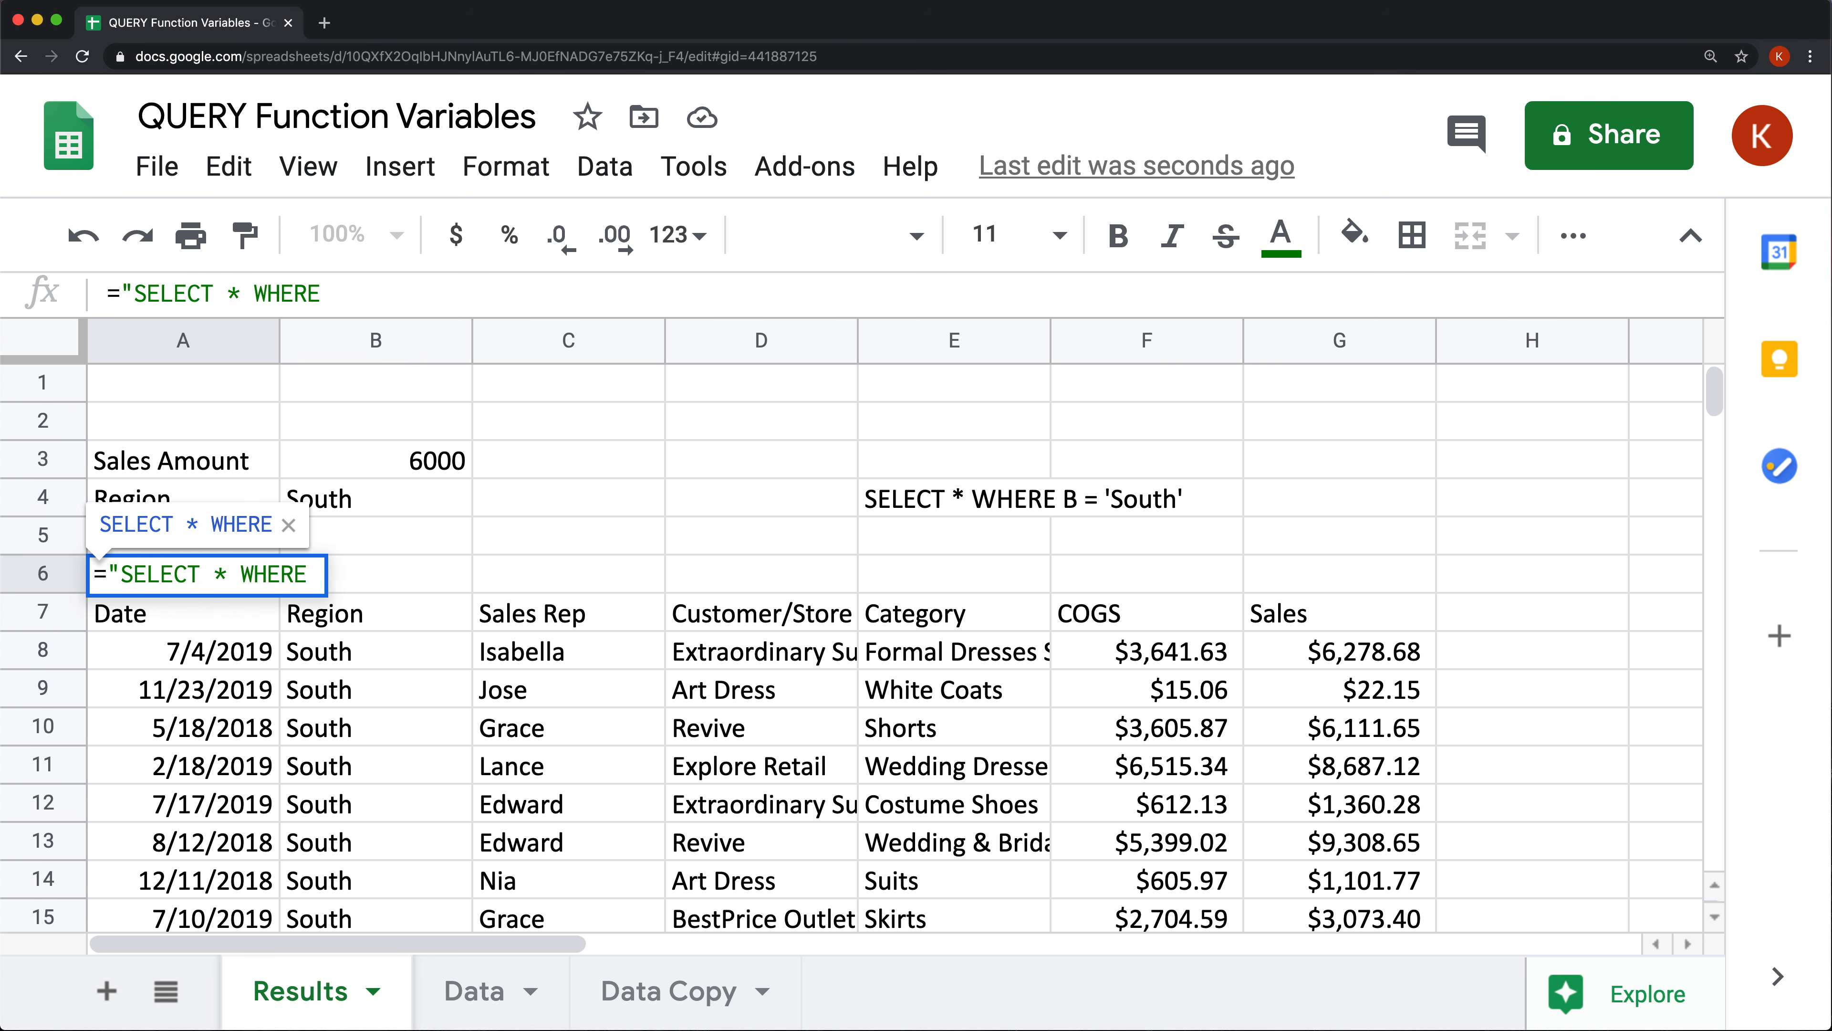
type("B = ")
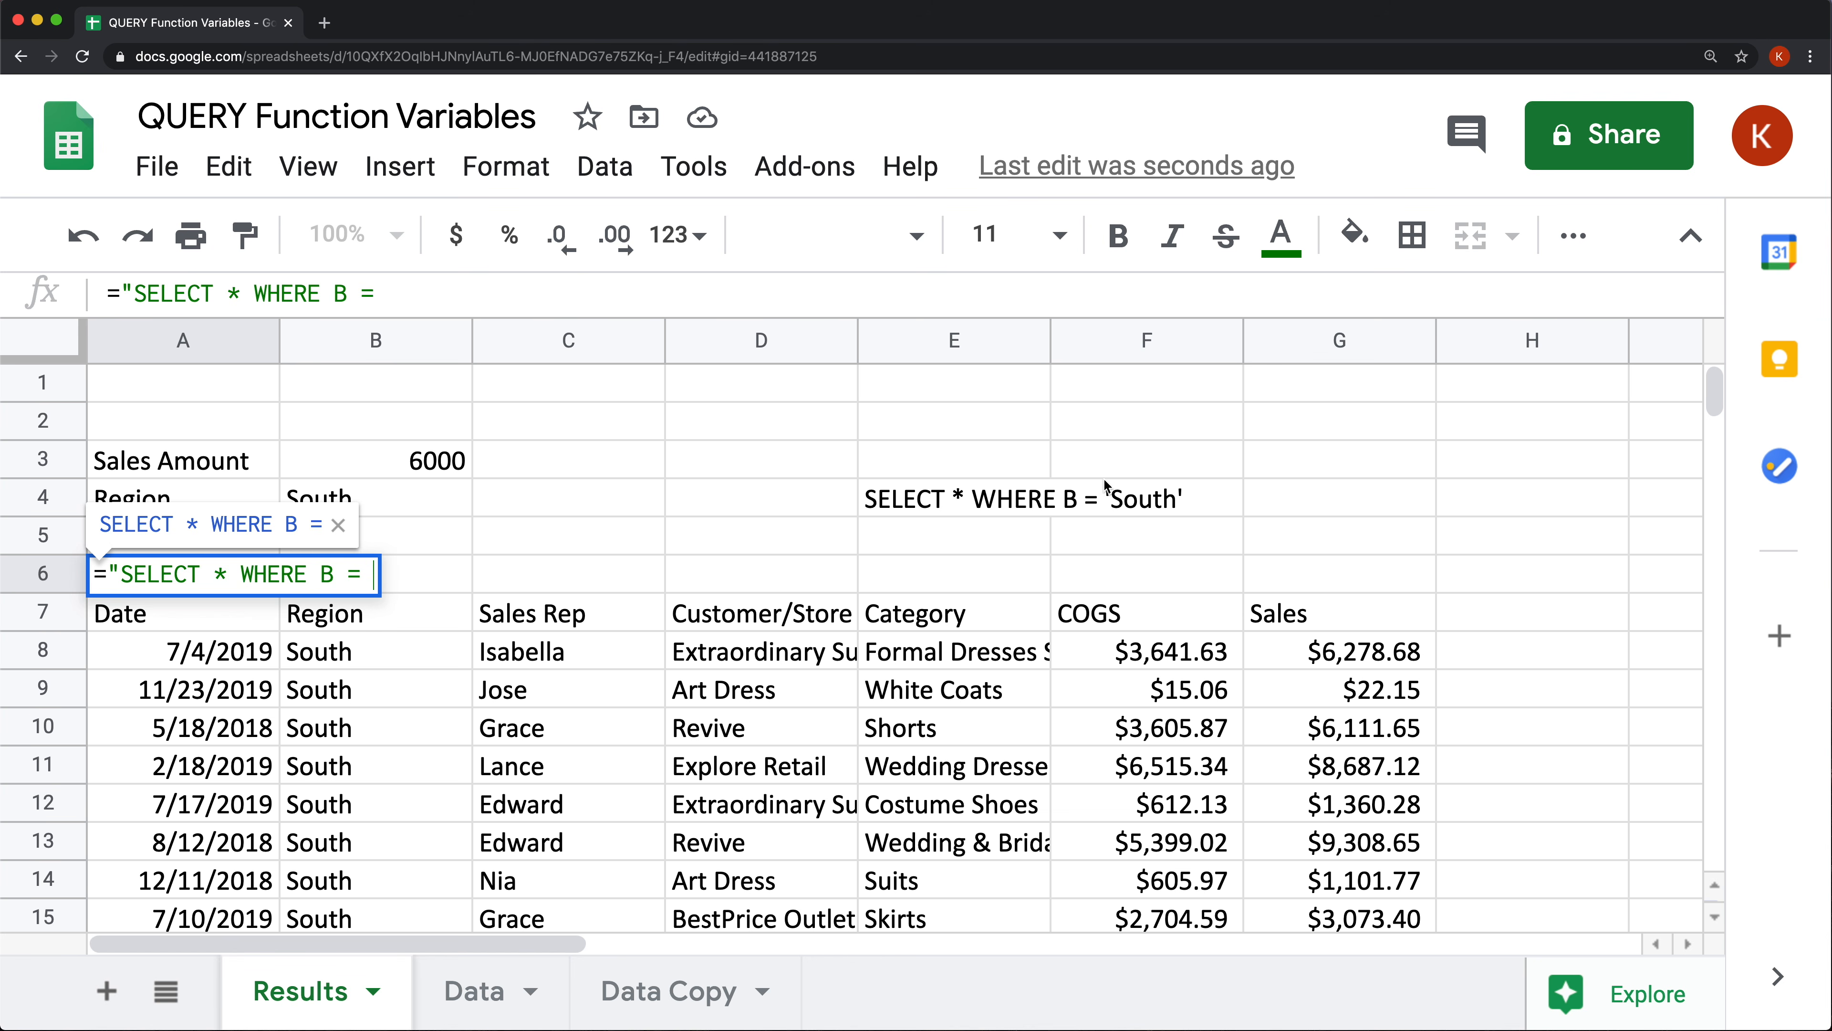
type("'")
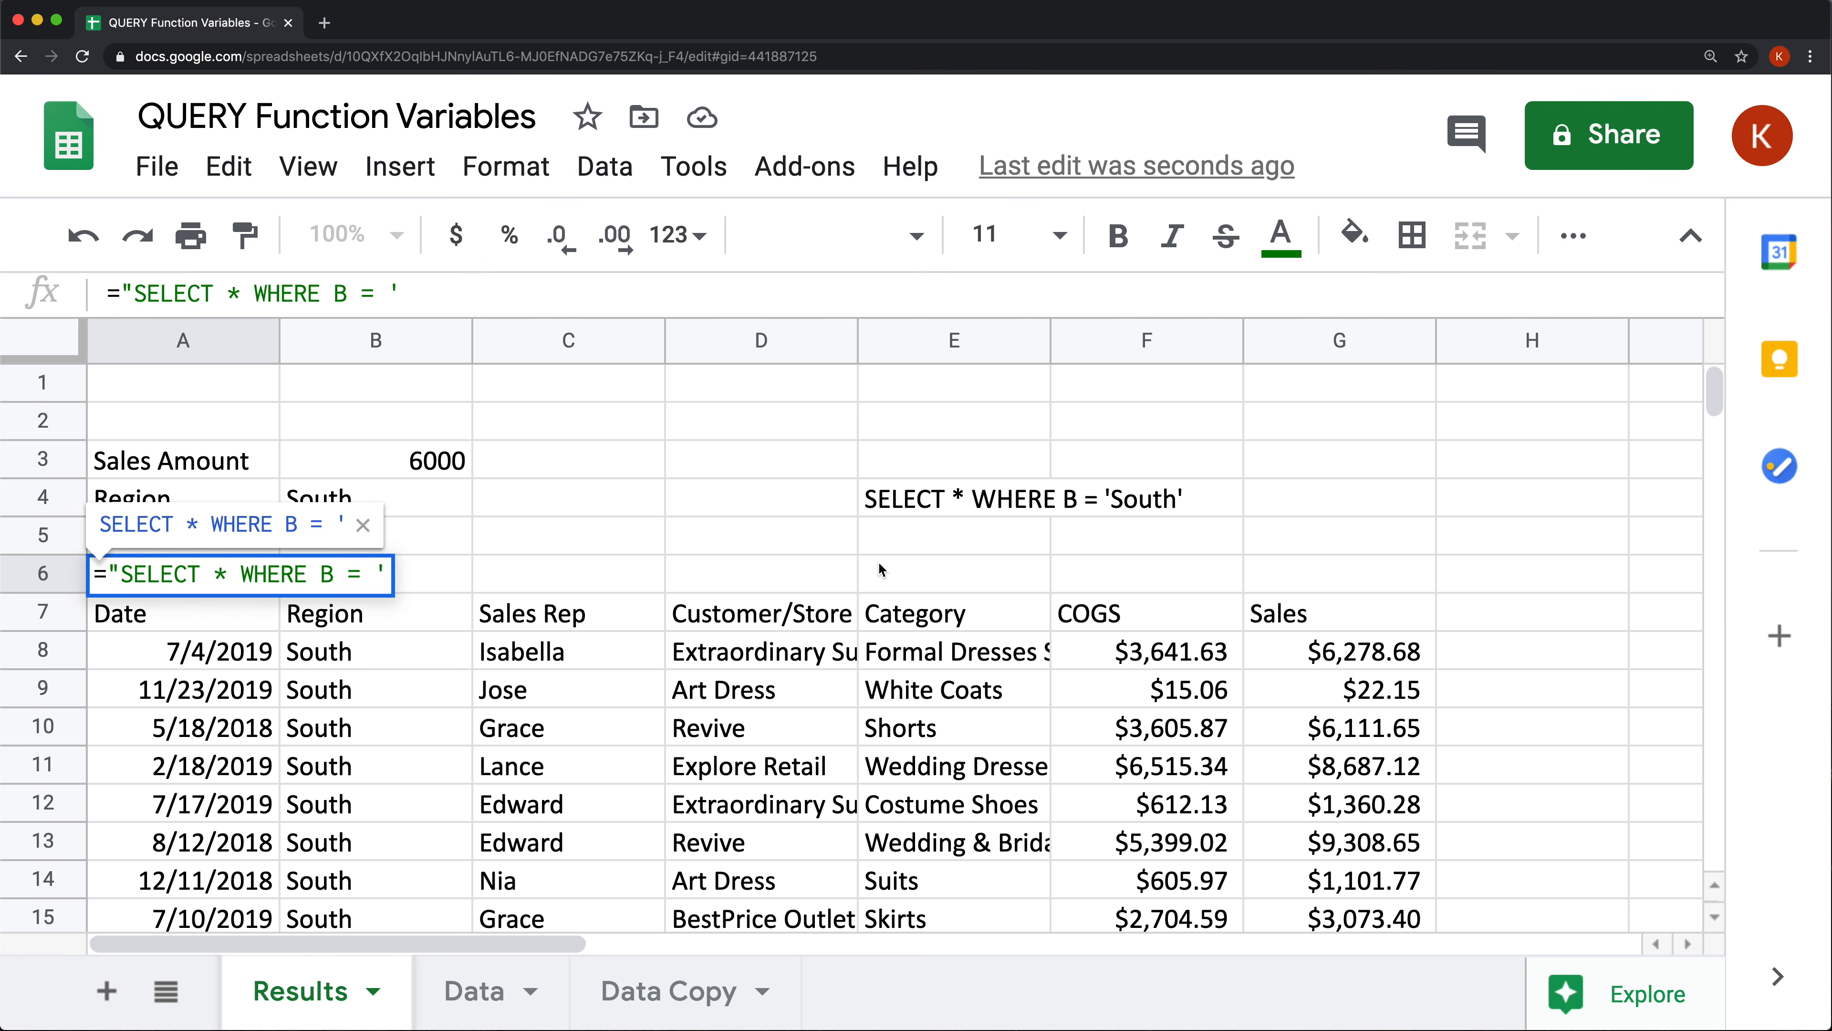
type("\"")
Join the region cell B4 to the A6 text with & and enter the formula.
left_click_drag(390, 571, 399, 572)
left_click(394, 570)
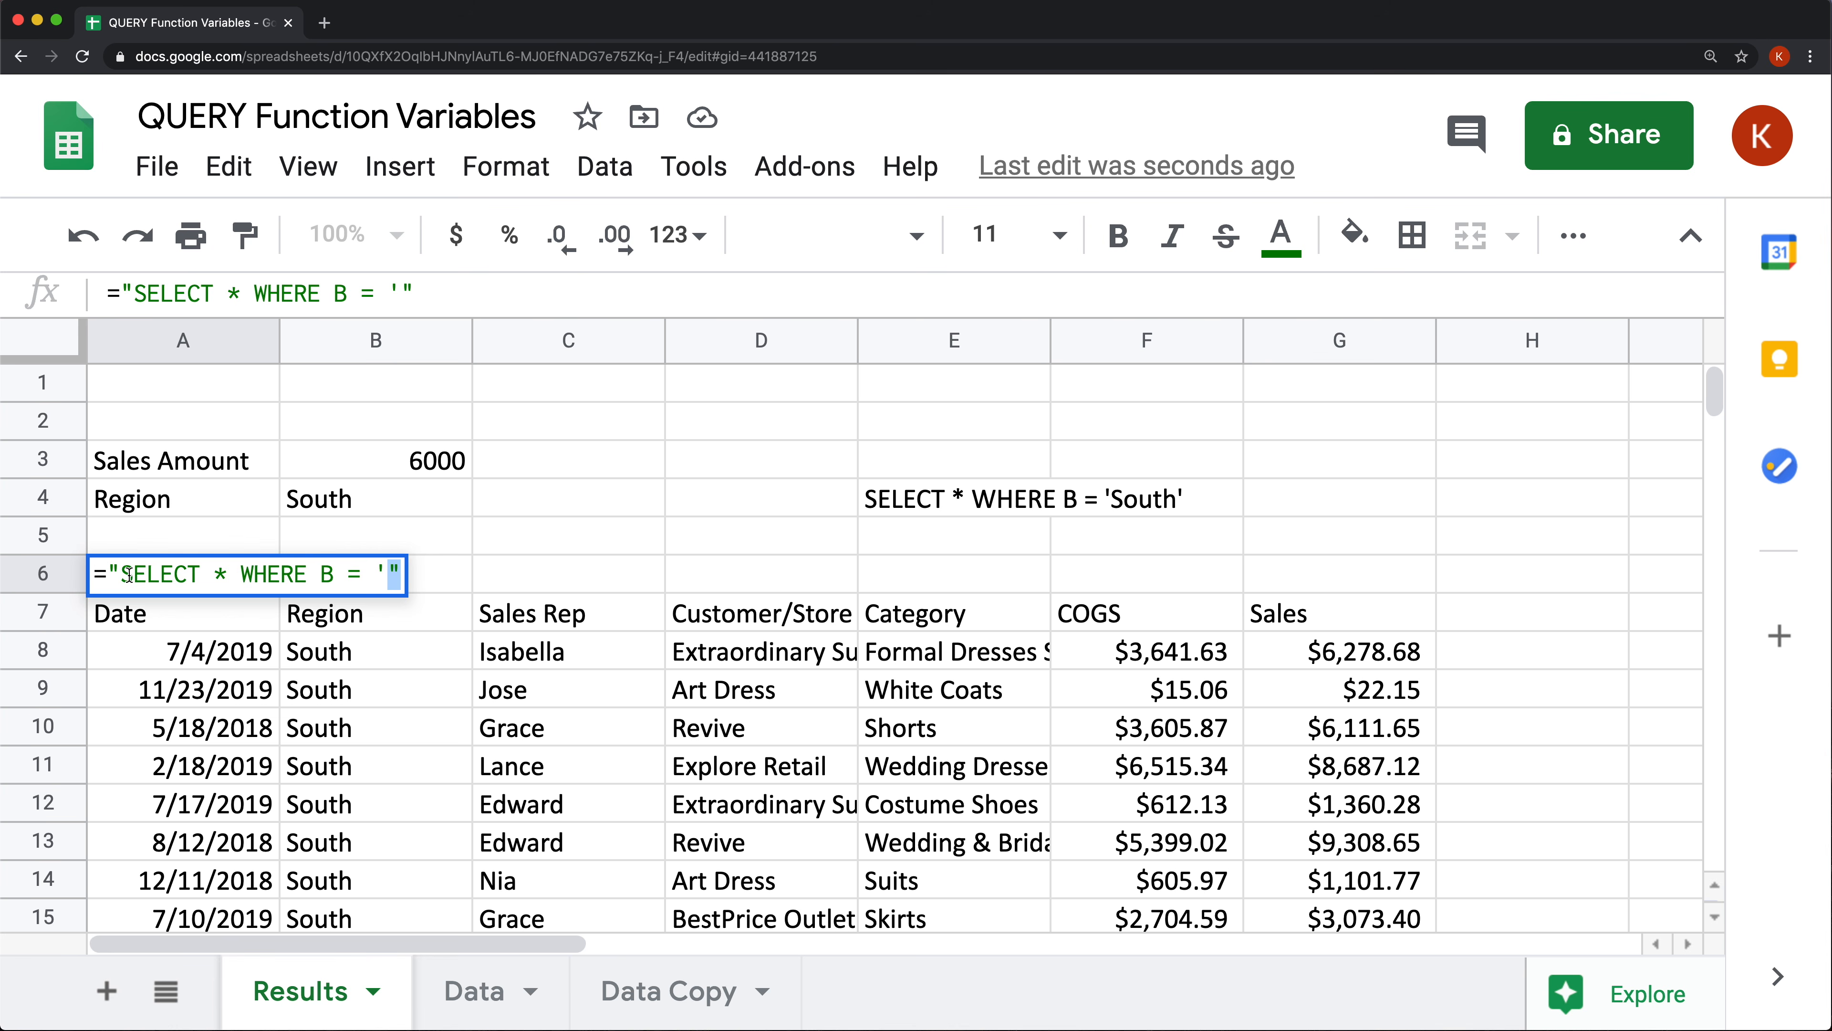
left_click_drag(123, 574, 110, 574)
left_click(395, 584)
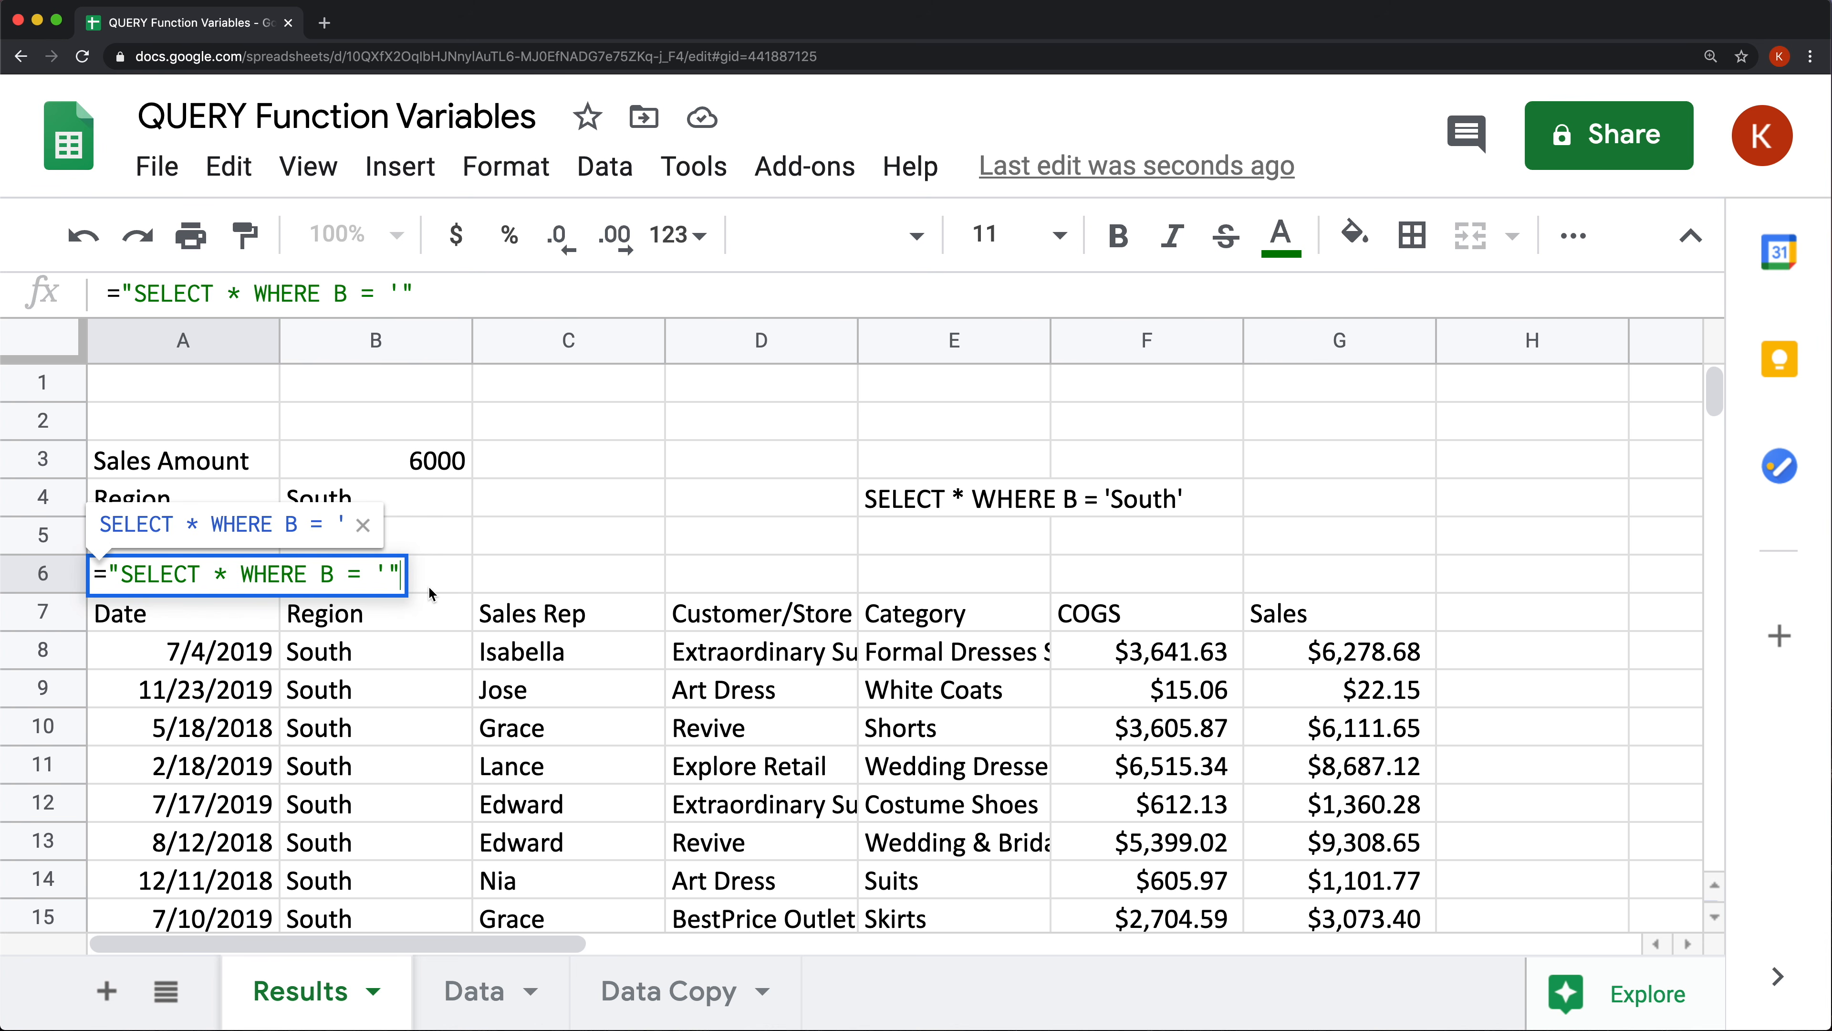
type("&")
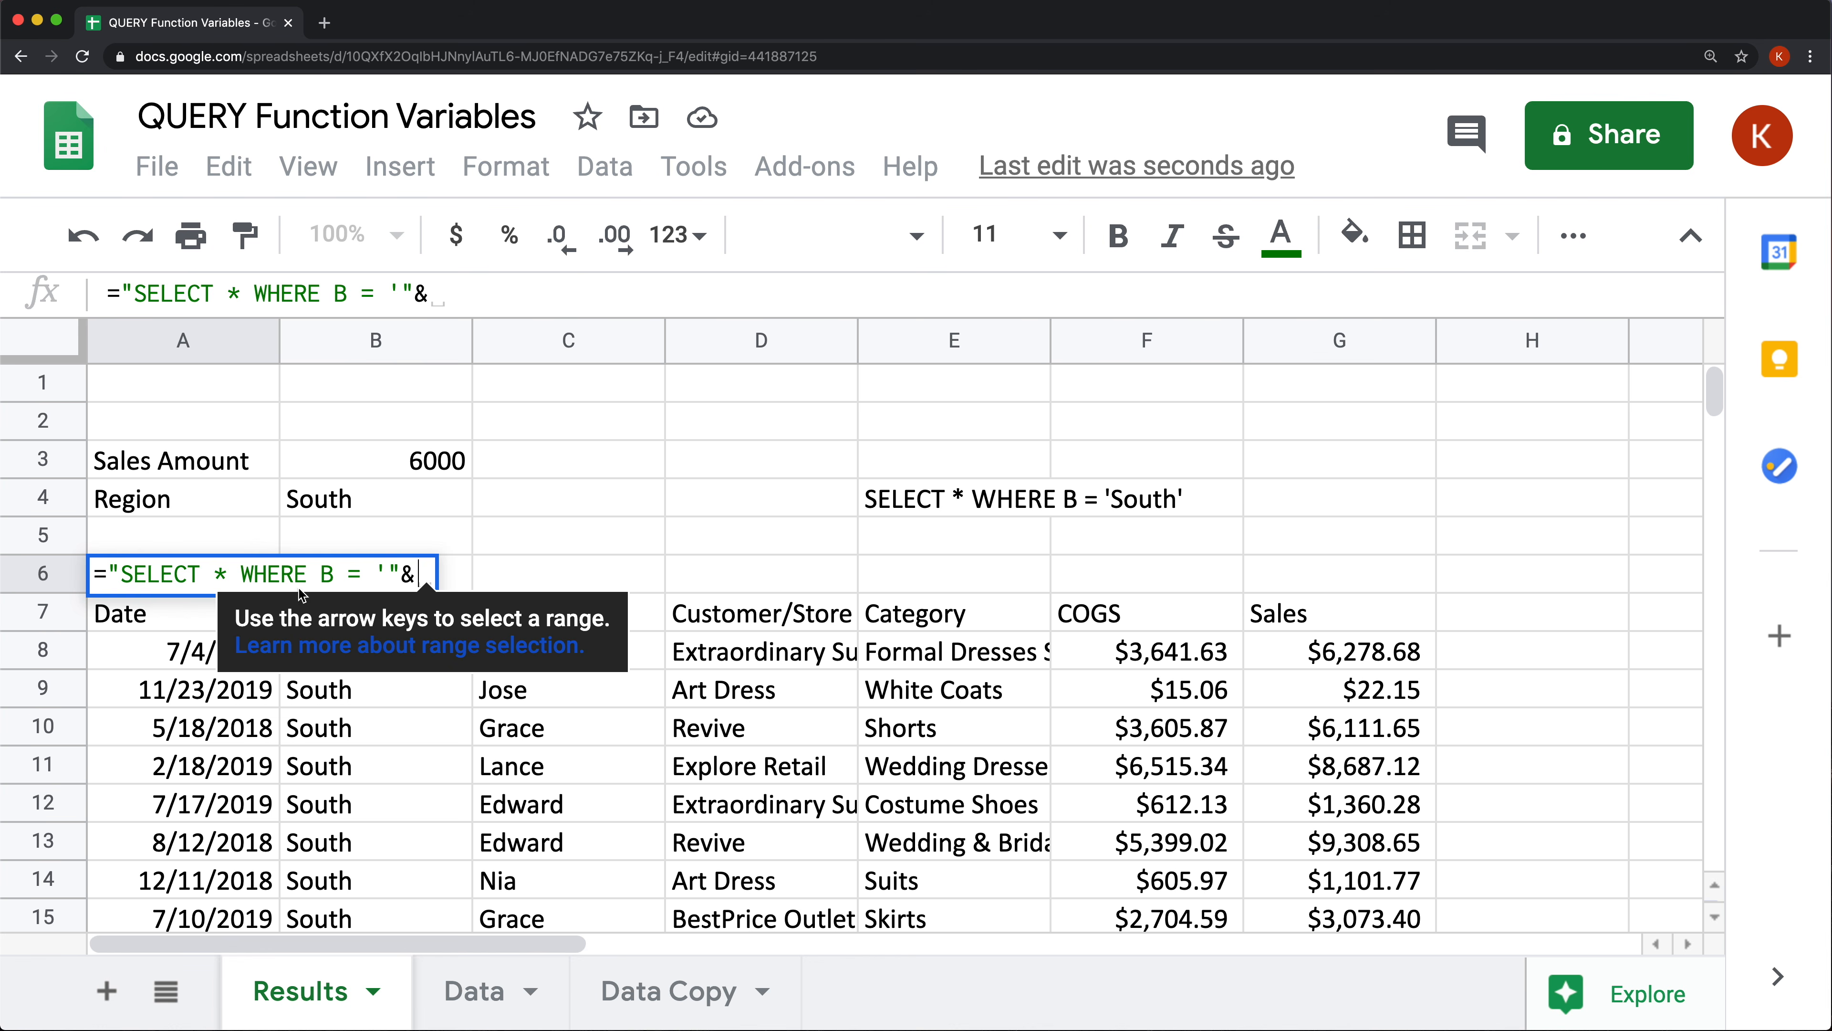
left_click(326, 504)
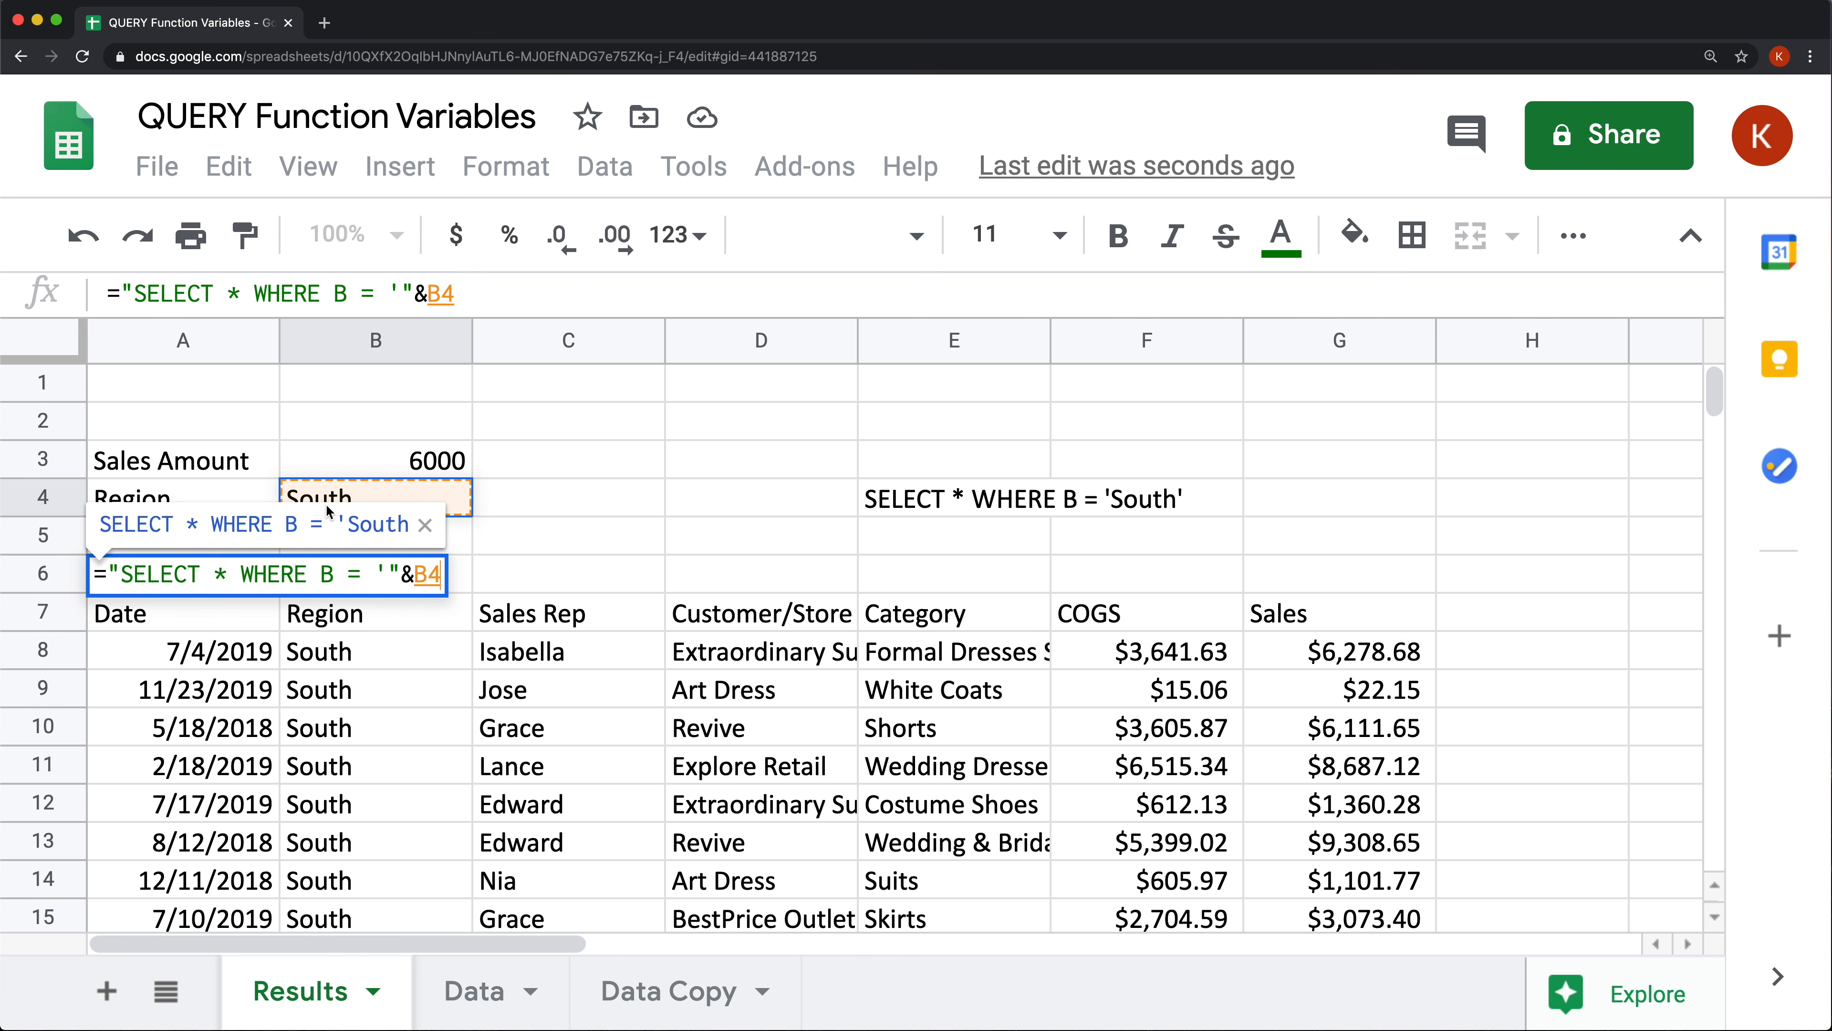
key("Return")
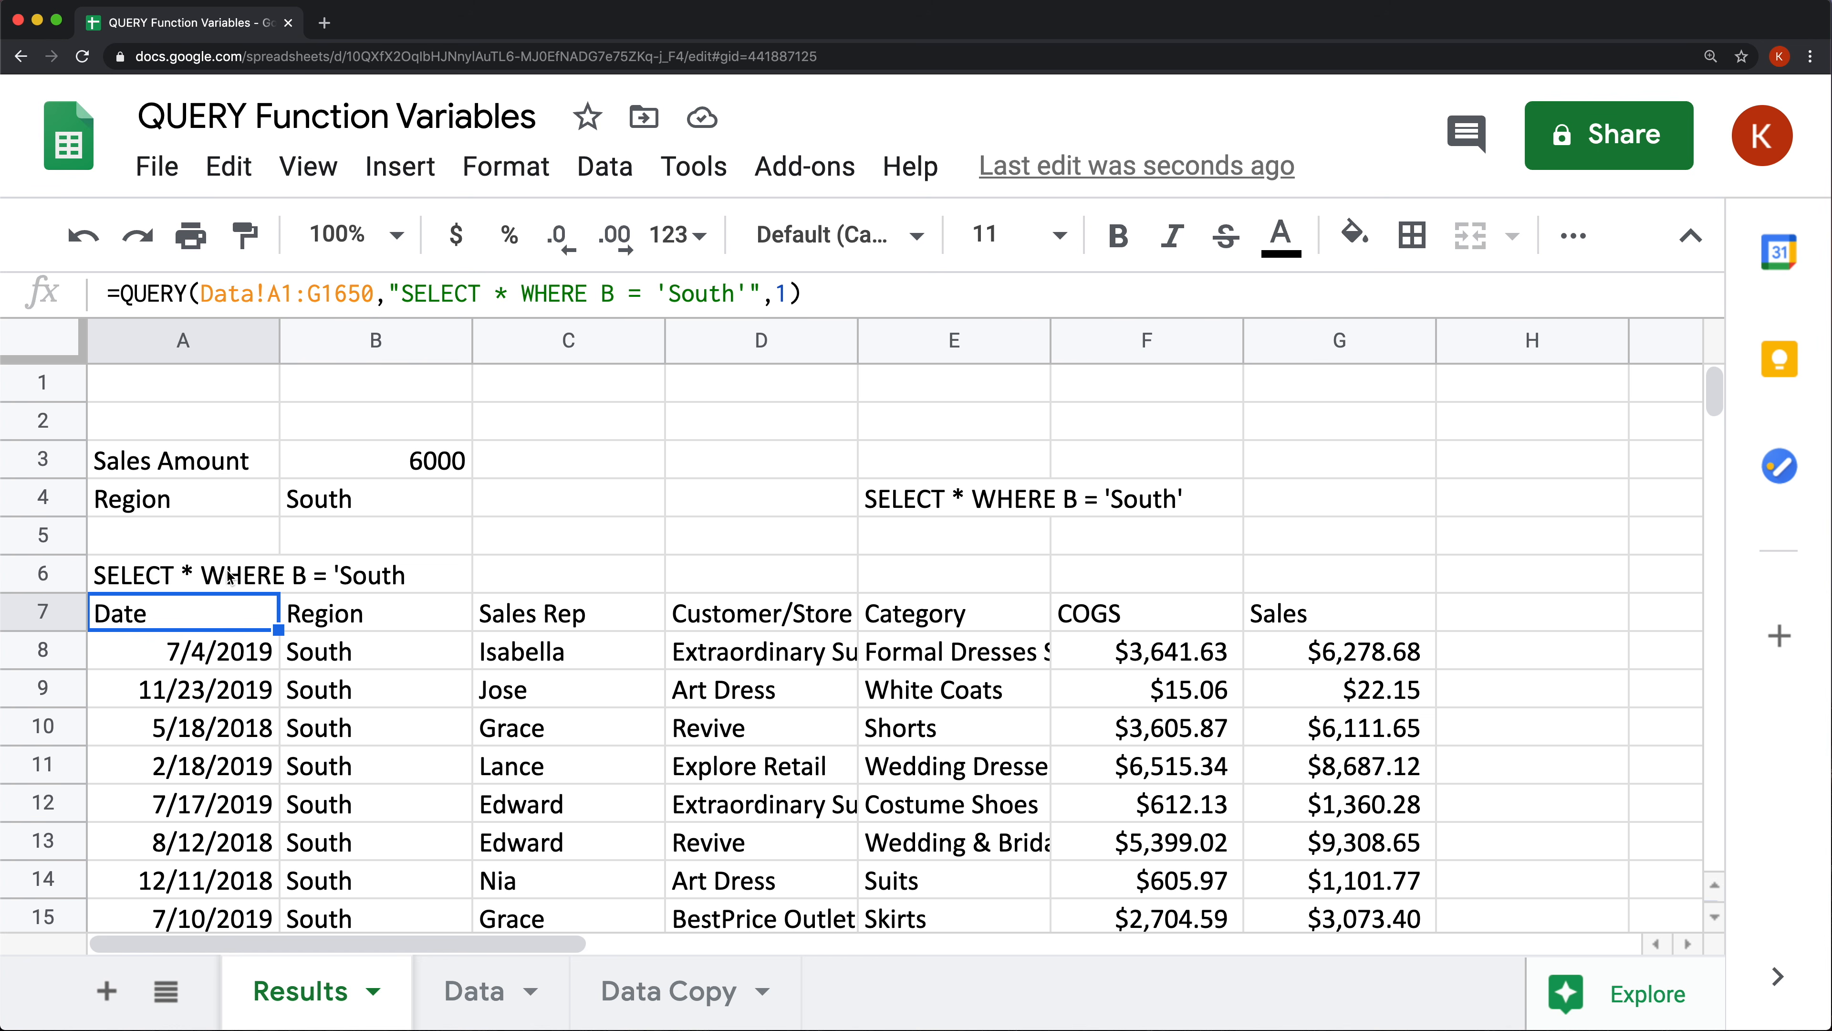
Append the closing single quote to A6's formula as &"'" after B4 and enter it.
double_click(178, 568)
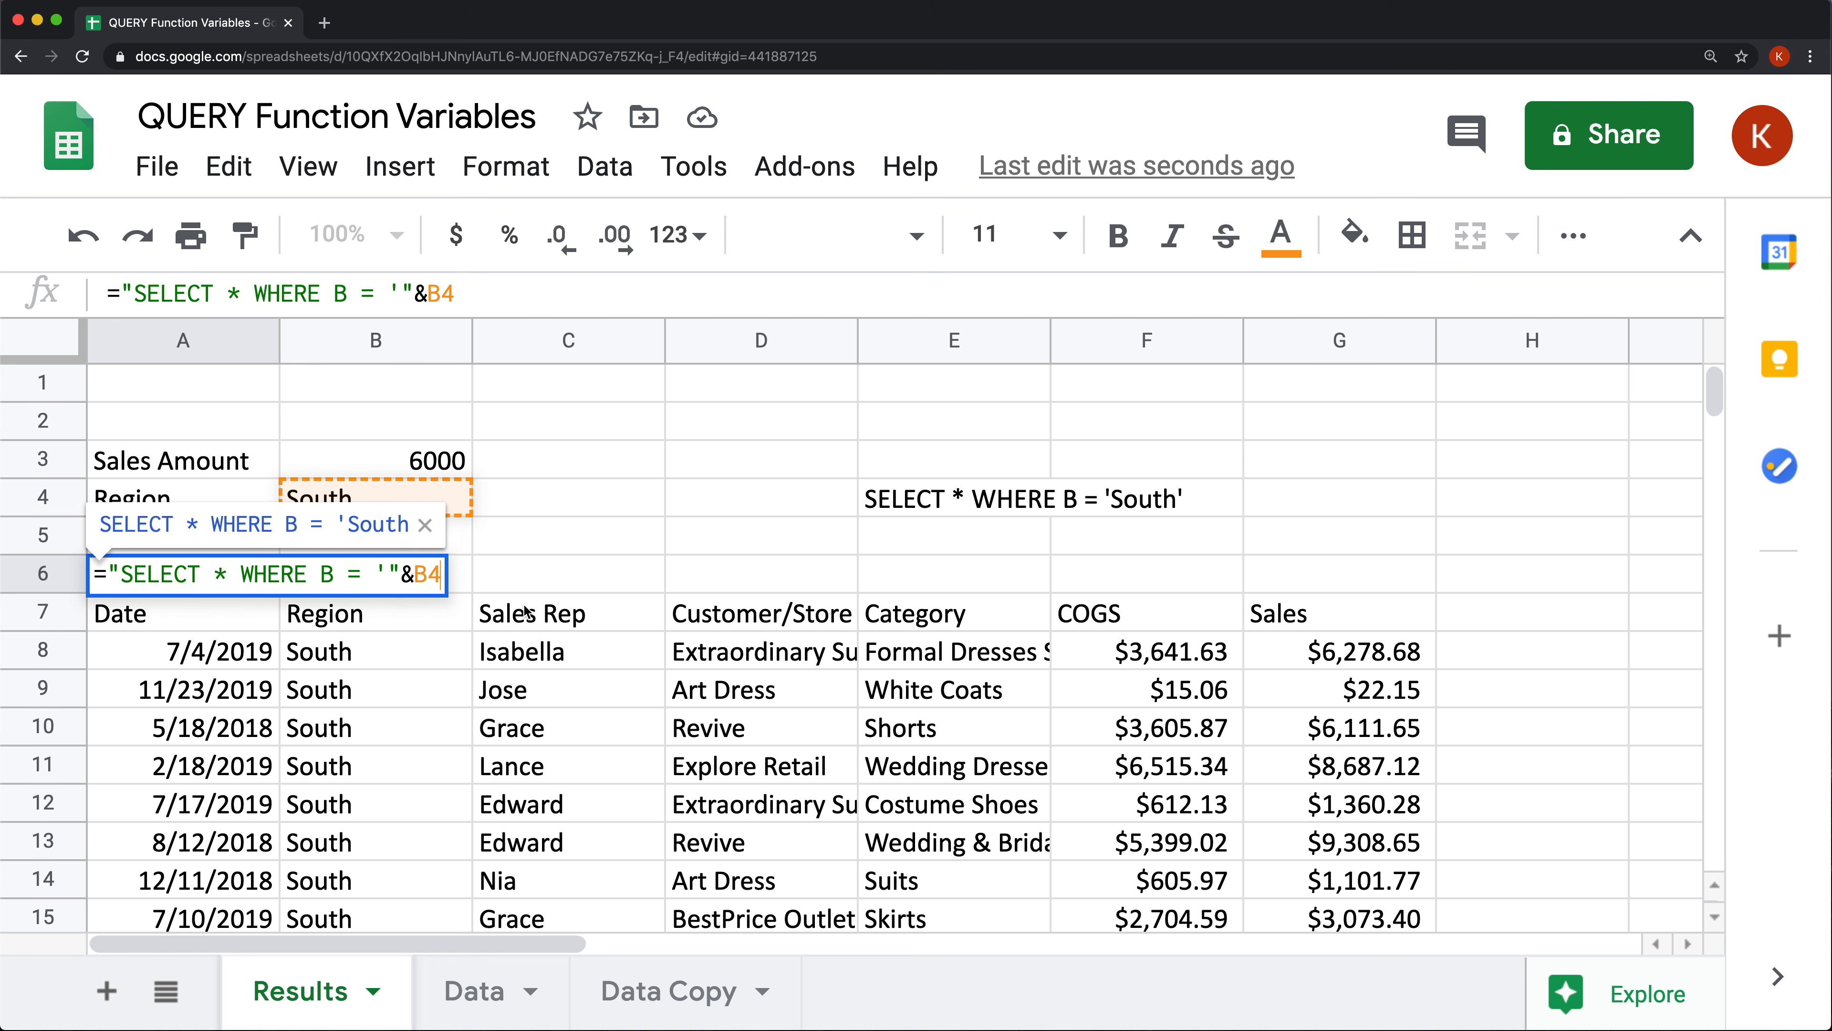
type("&")
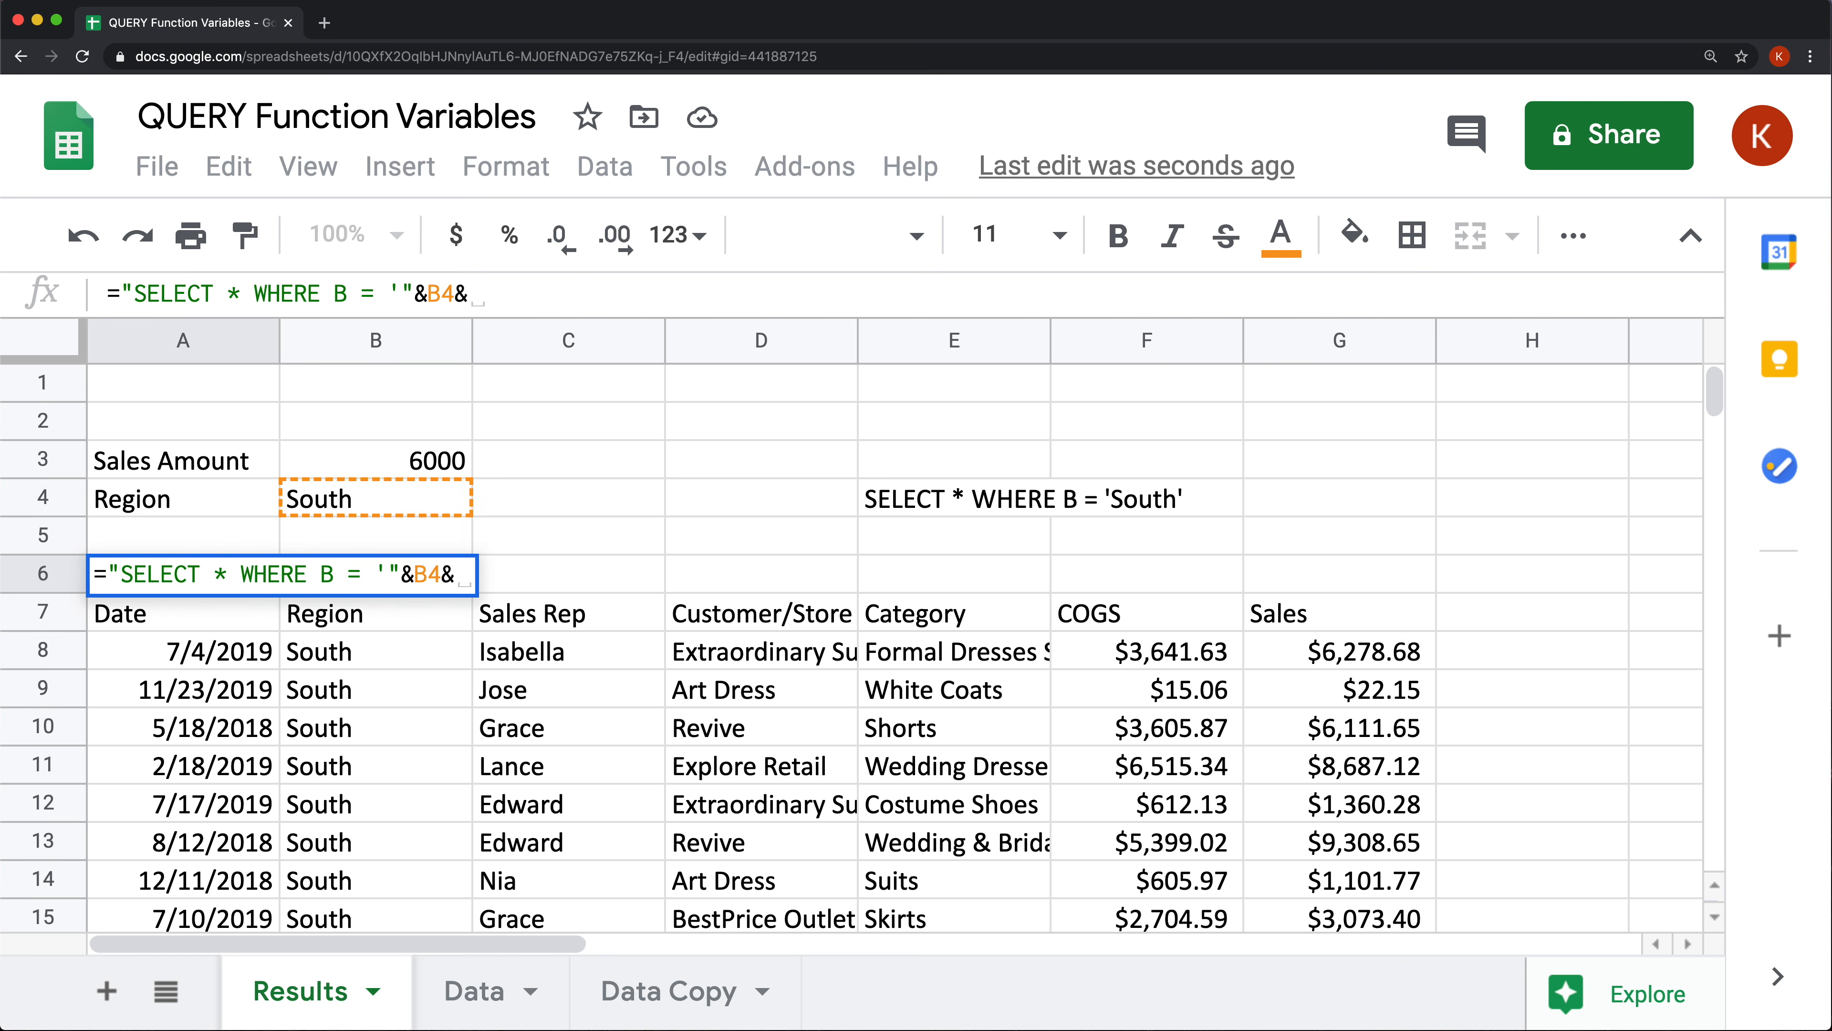
type("\"")
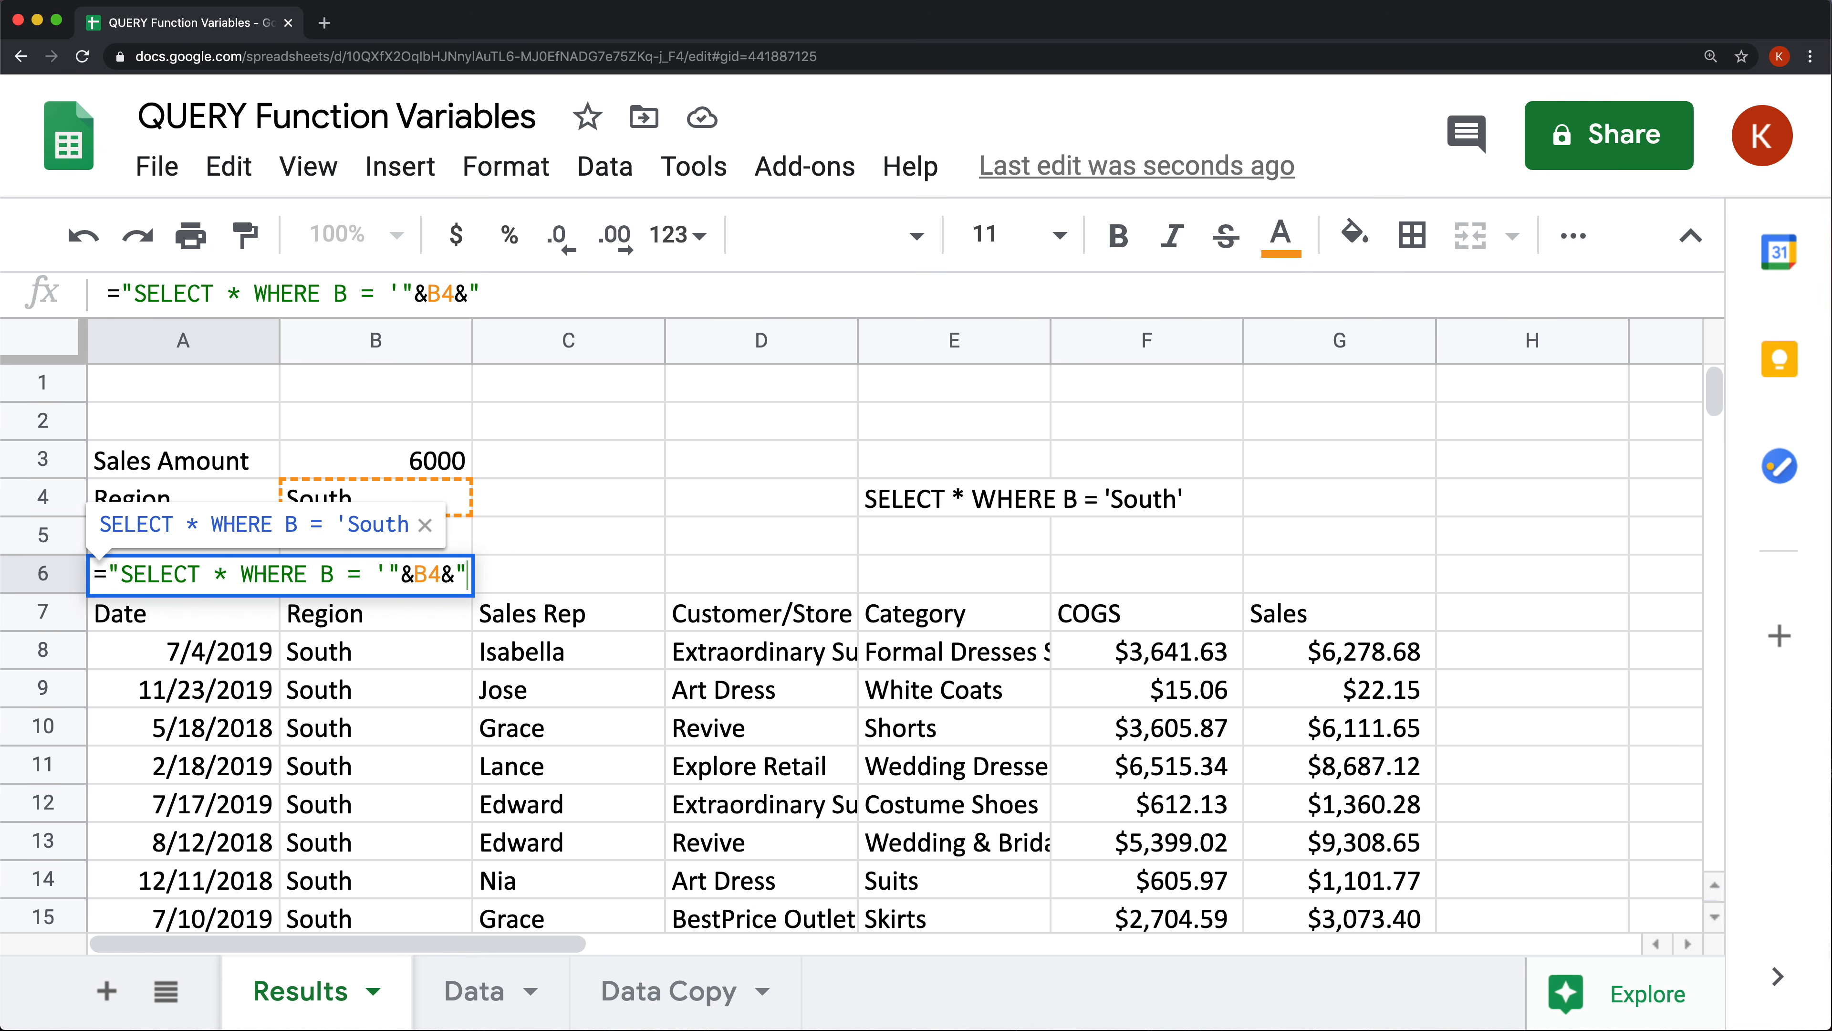
type("'\"")
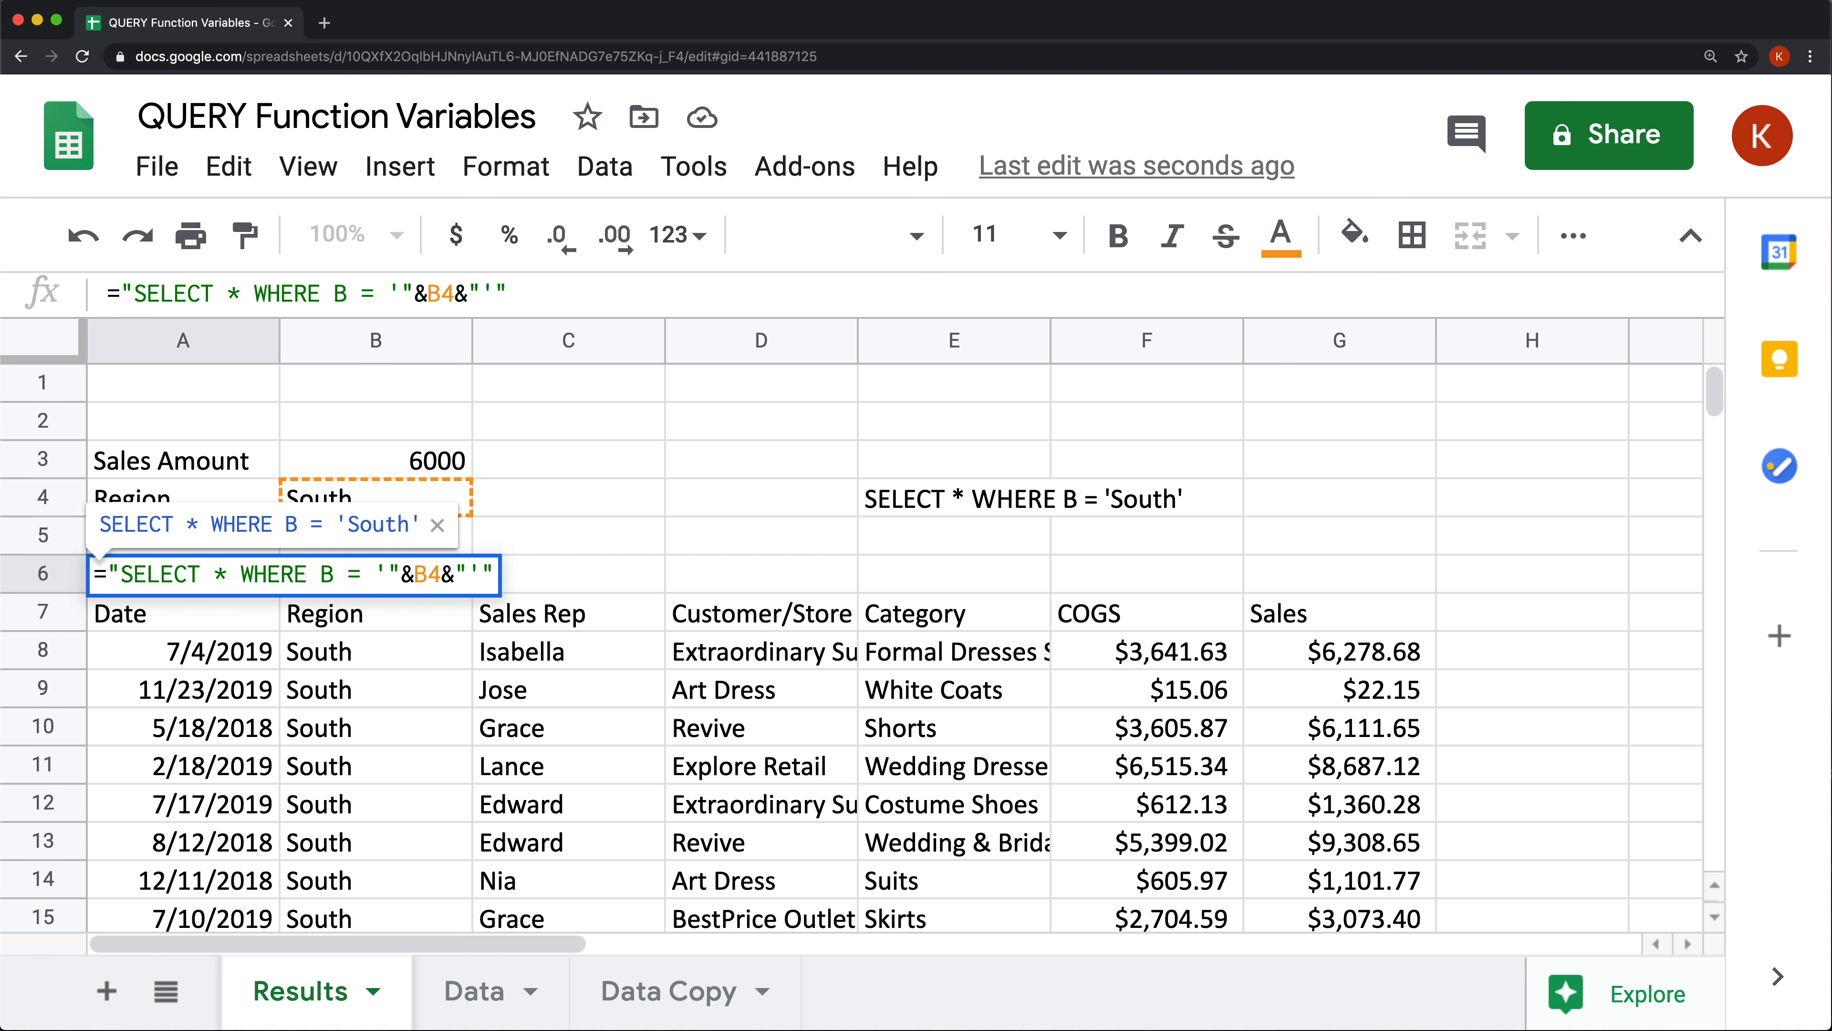
key("Return")
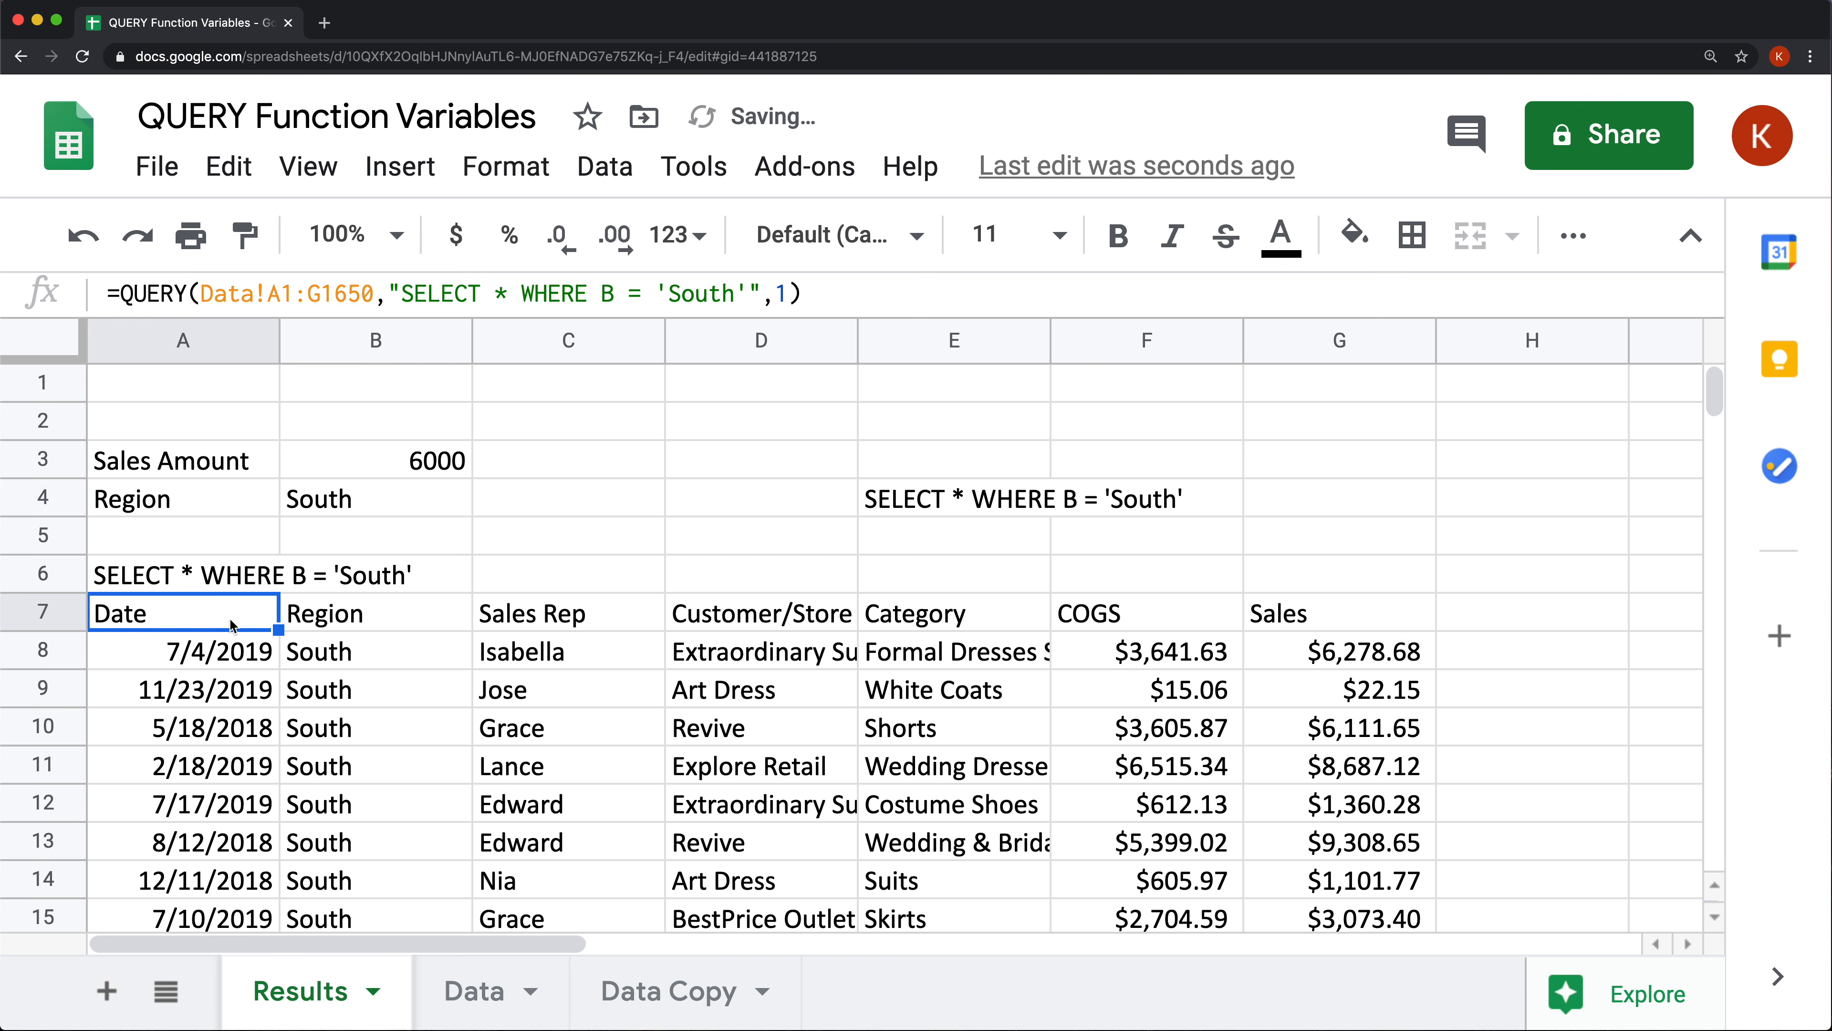
Copy A6's expression without the equals sign and replace the quoted query text in A7's QUERY formula with it.
double_click(207, 578)
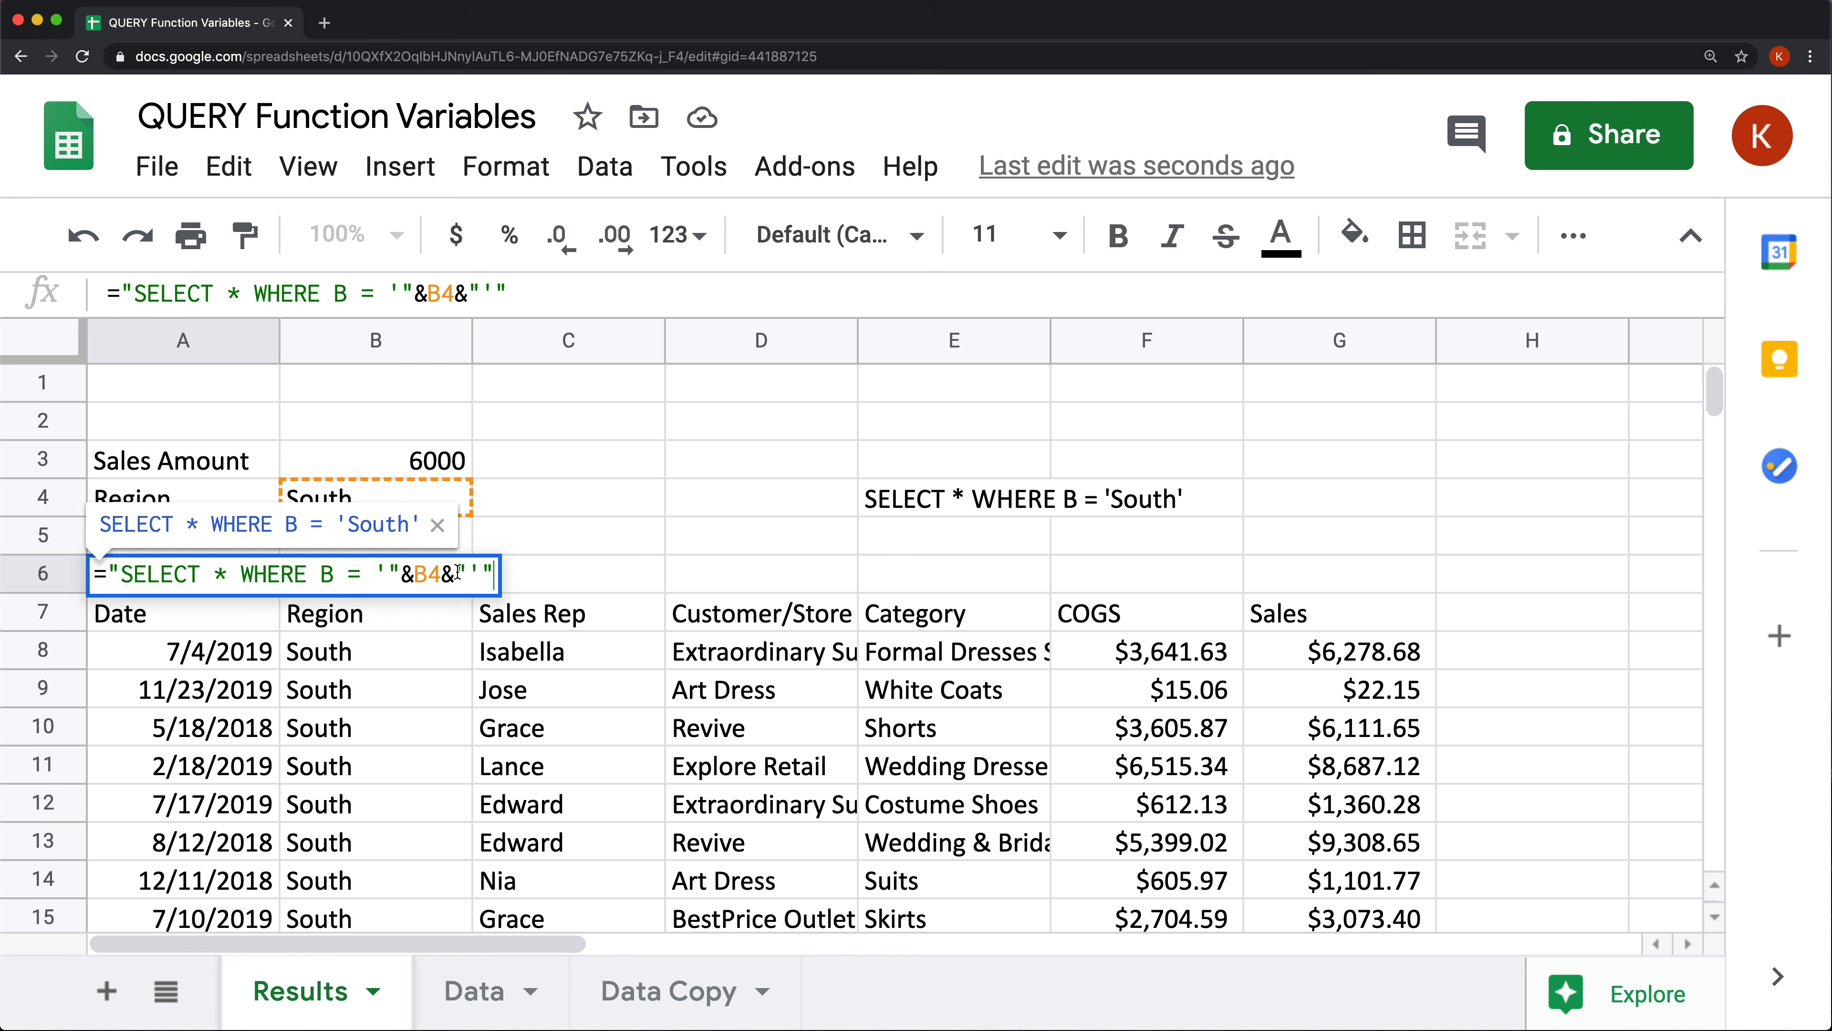
key("Return")
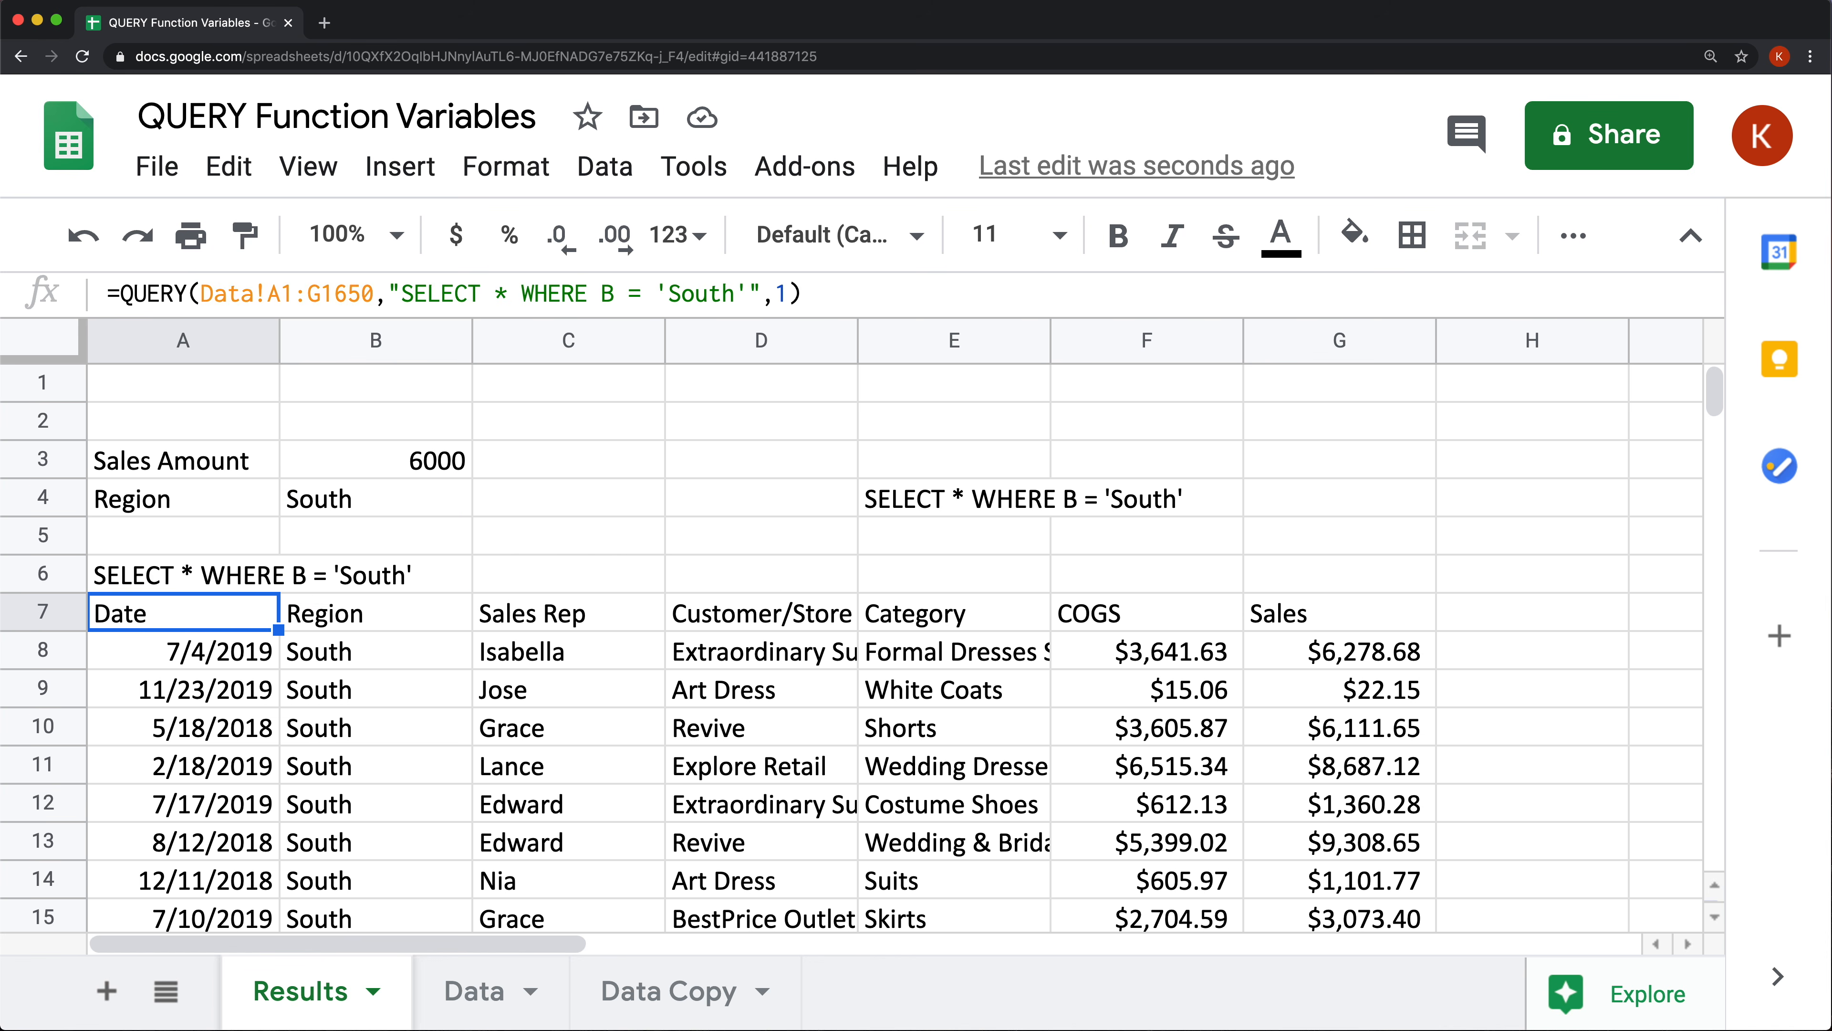
double_click(195, 580)
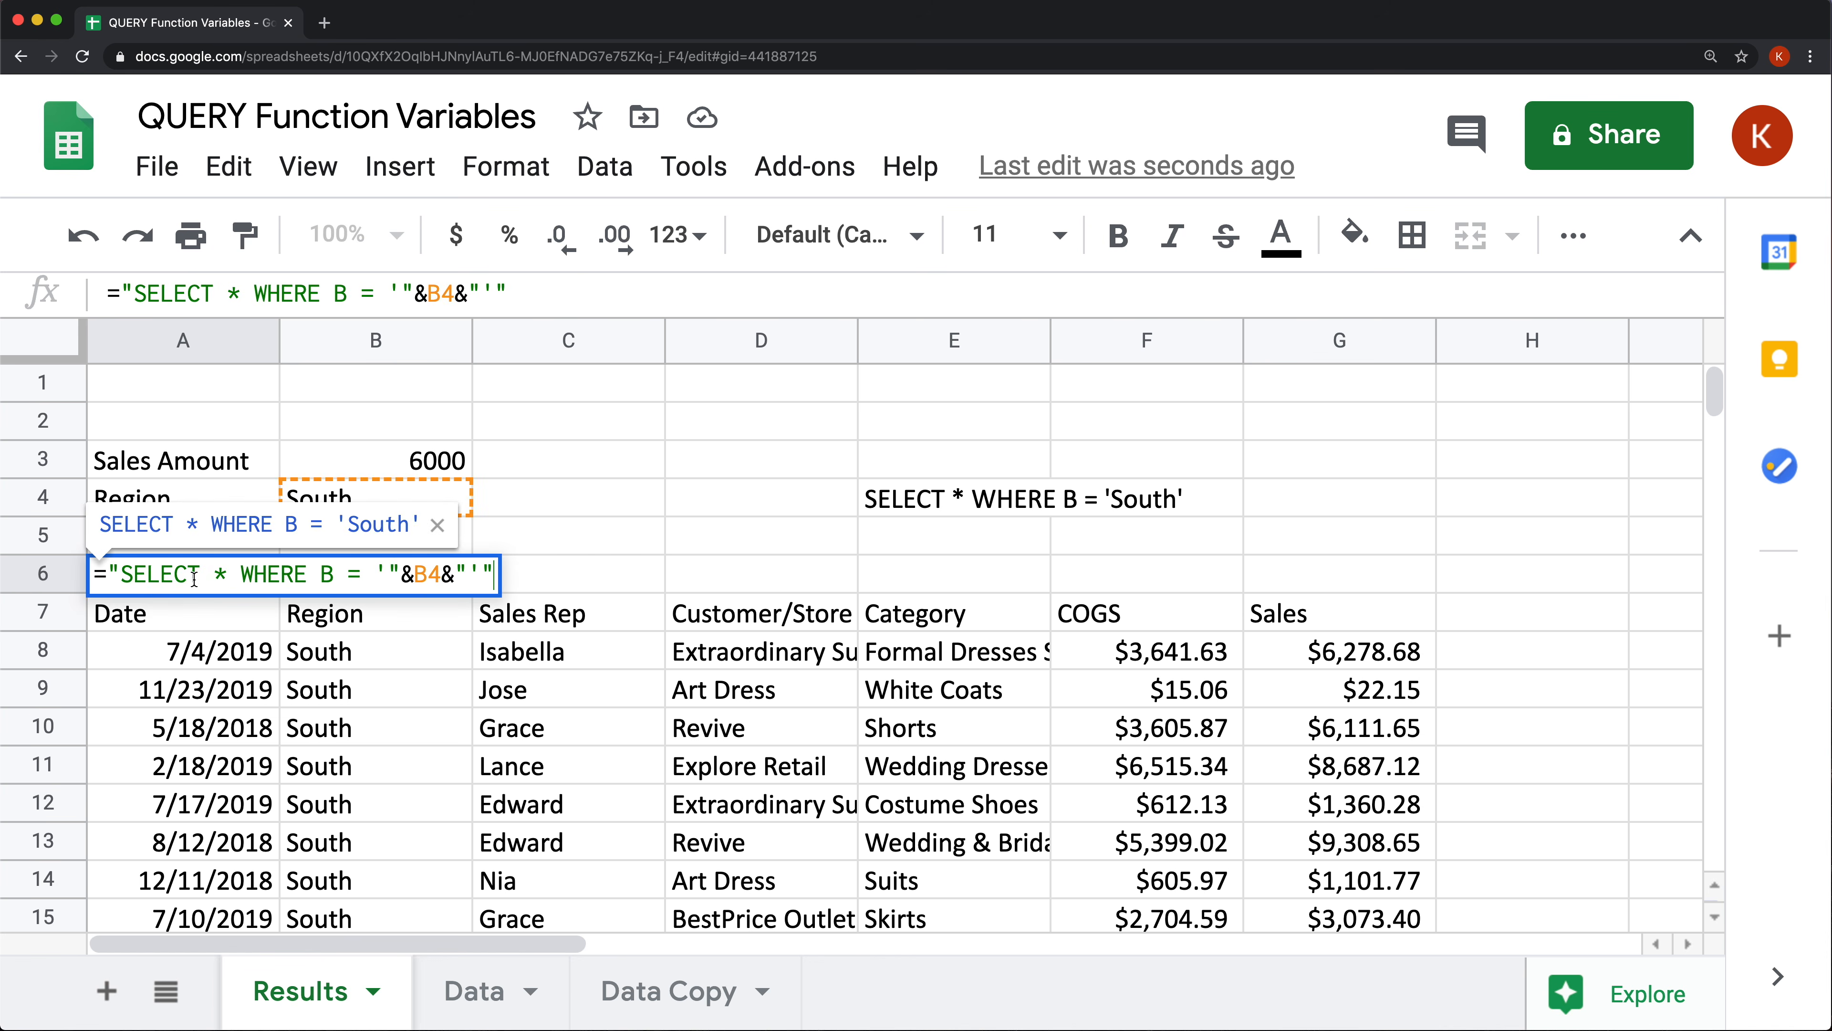
left_click_drag(107, 574, 548, 602)
key("ctrl+c")
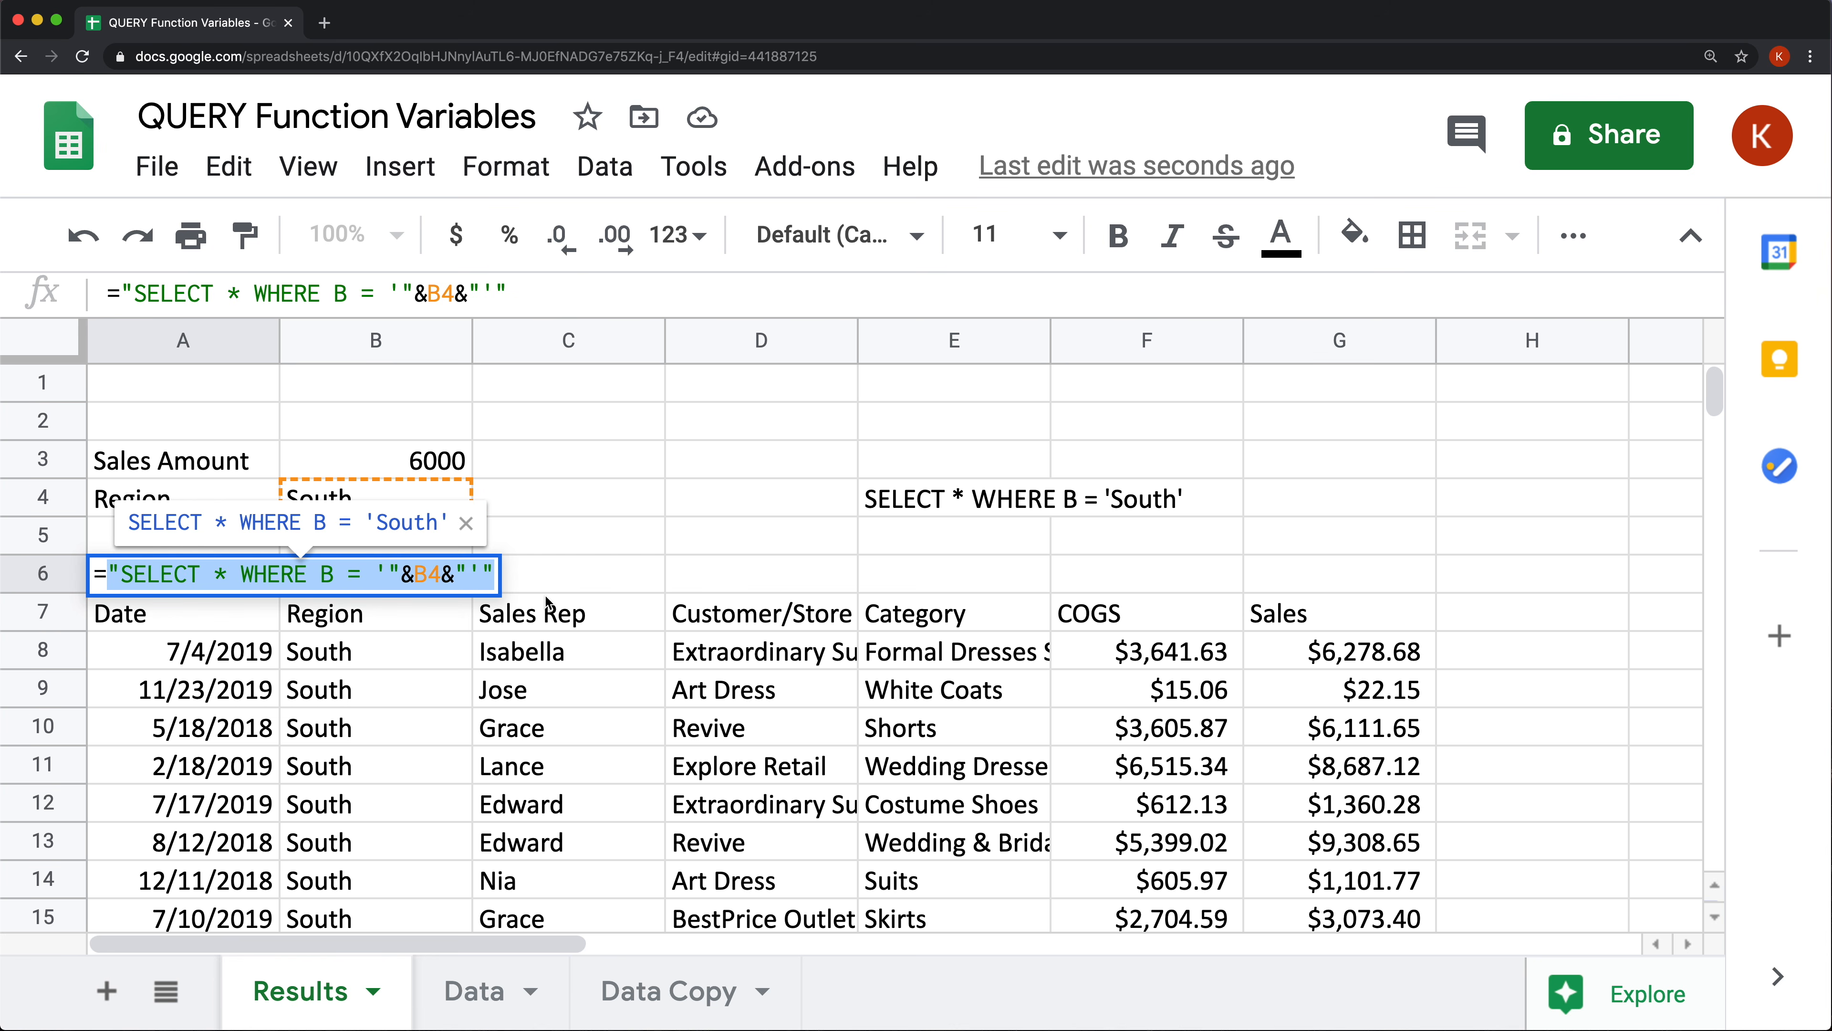
key("Escape")
left_click(166, 623)
double_click(166, 623)
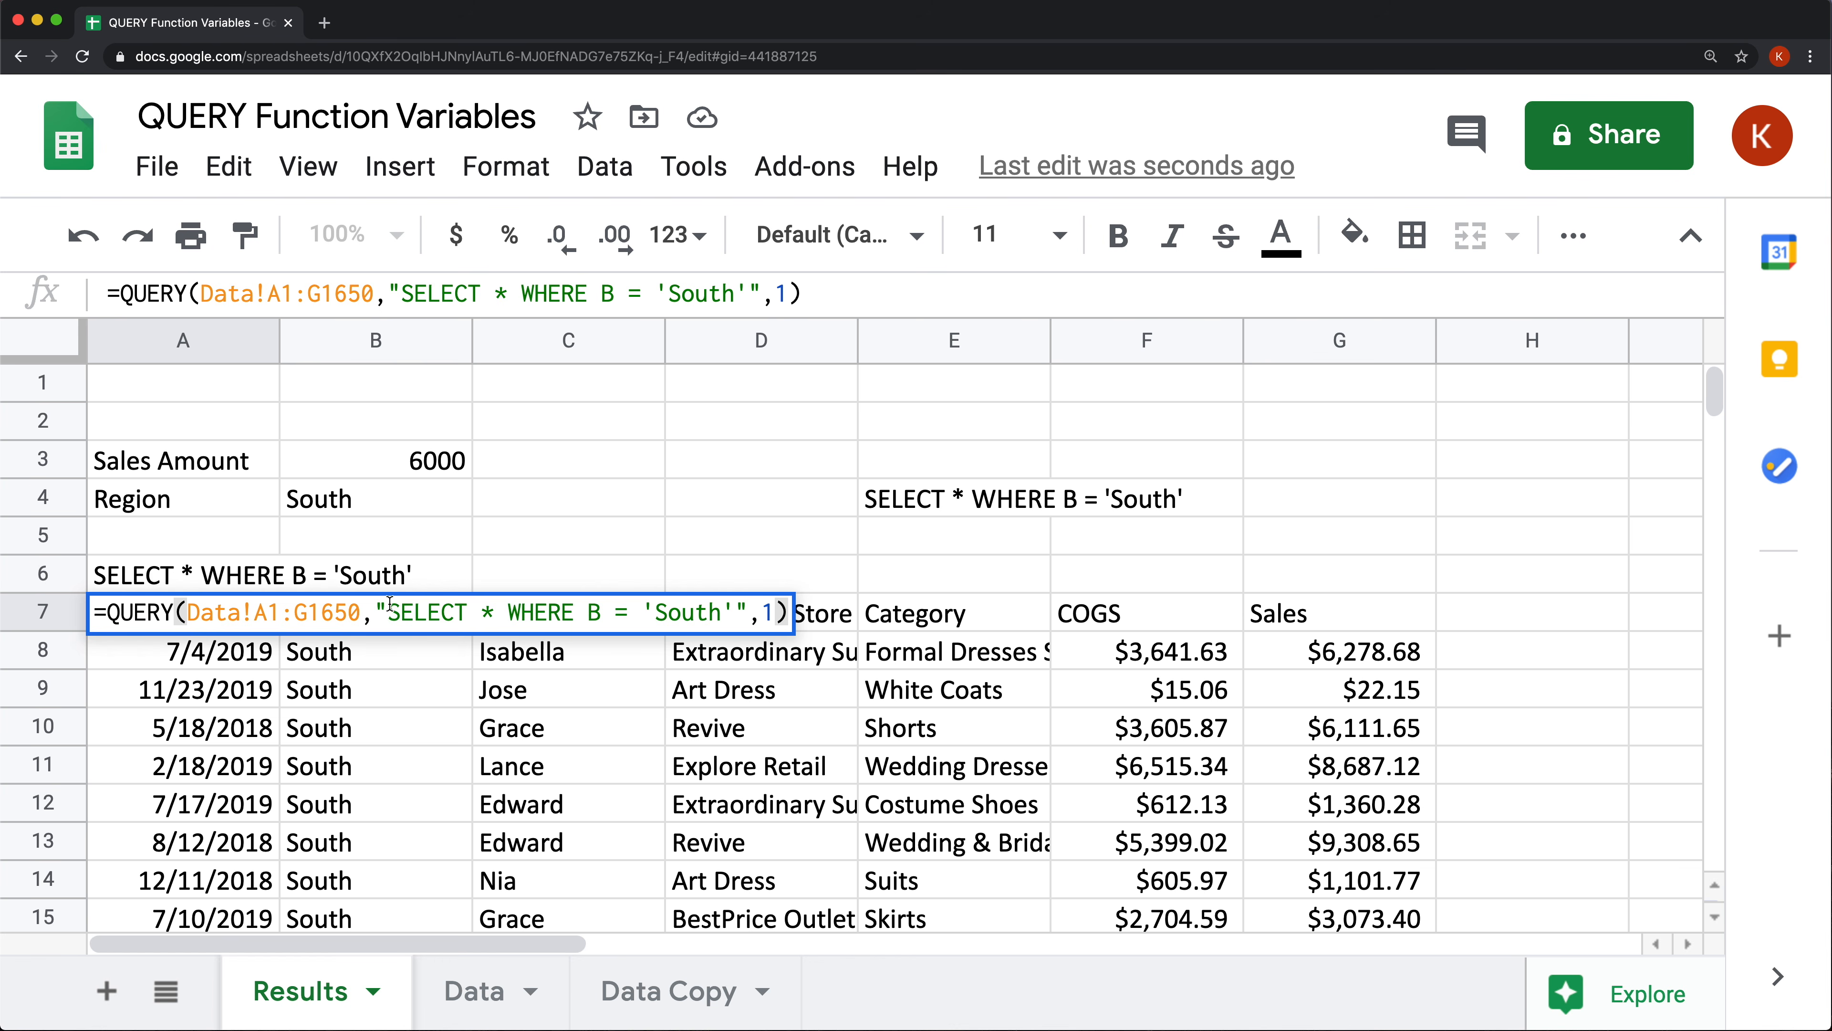
left_click_drag(381, 608, 741, 609)
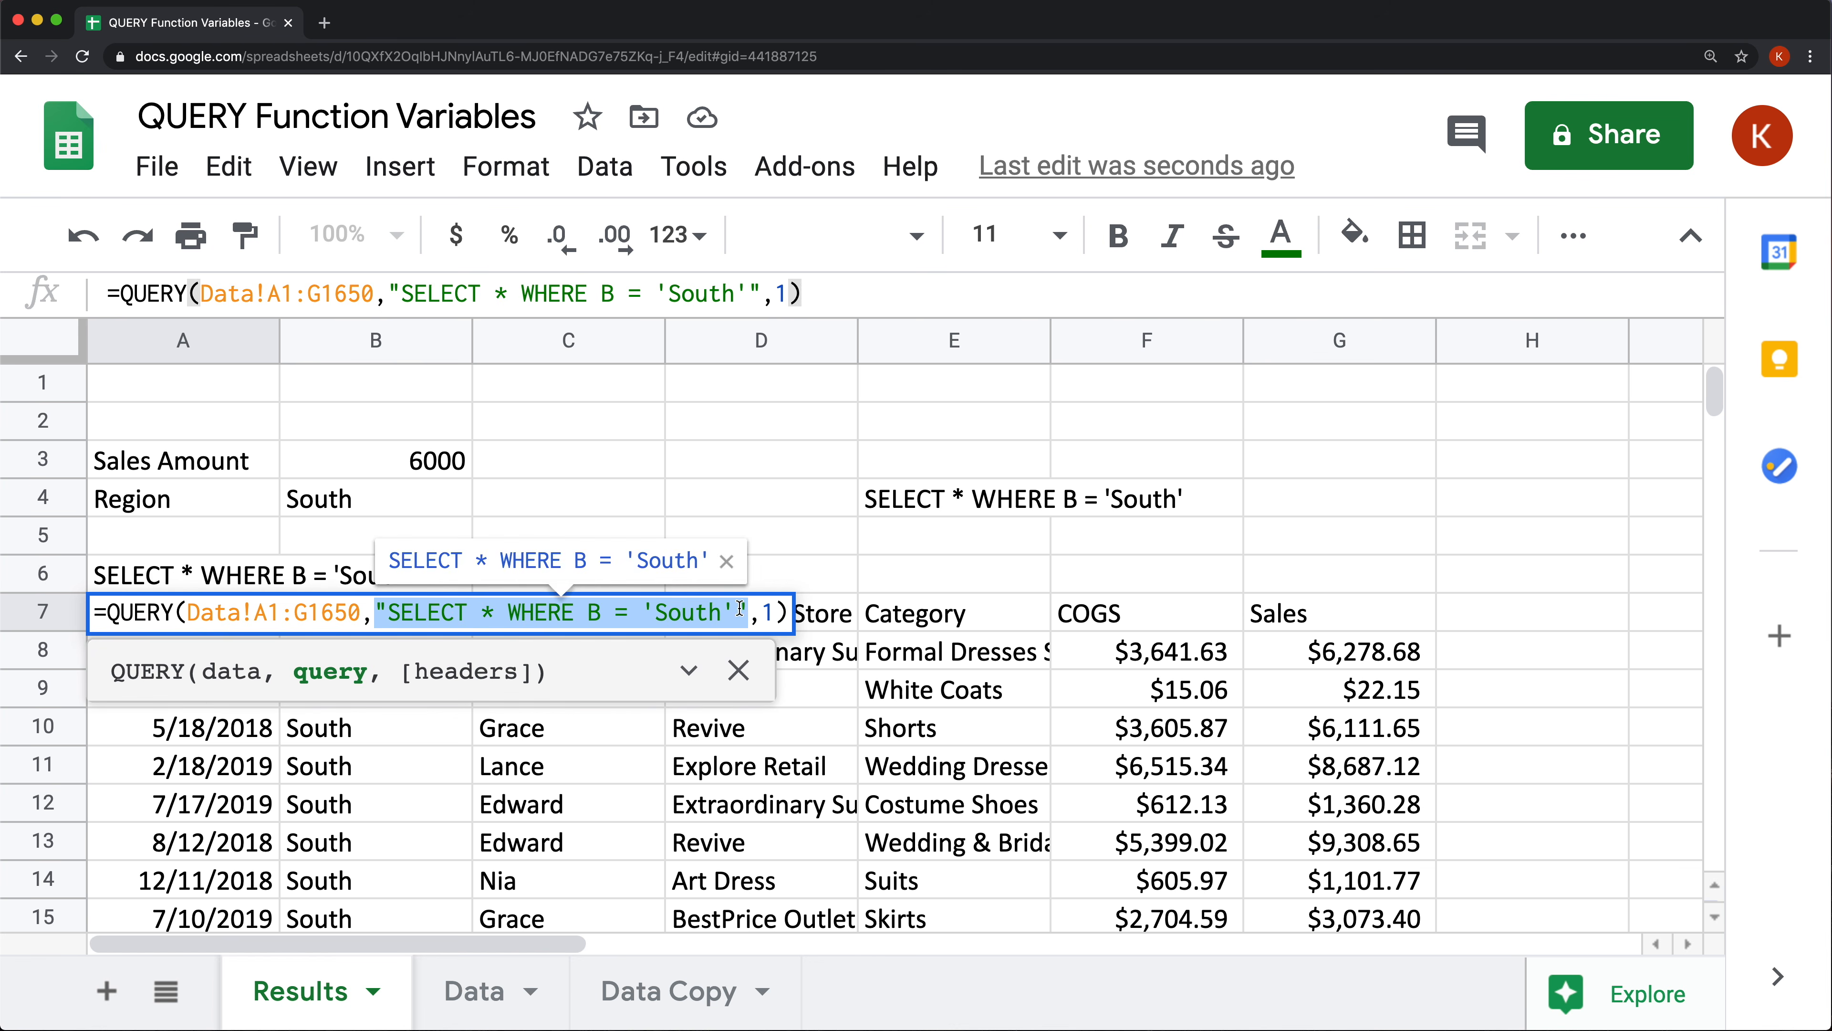
key("ctrl+v")
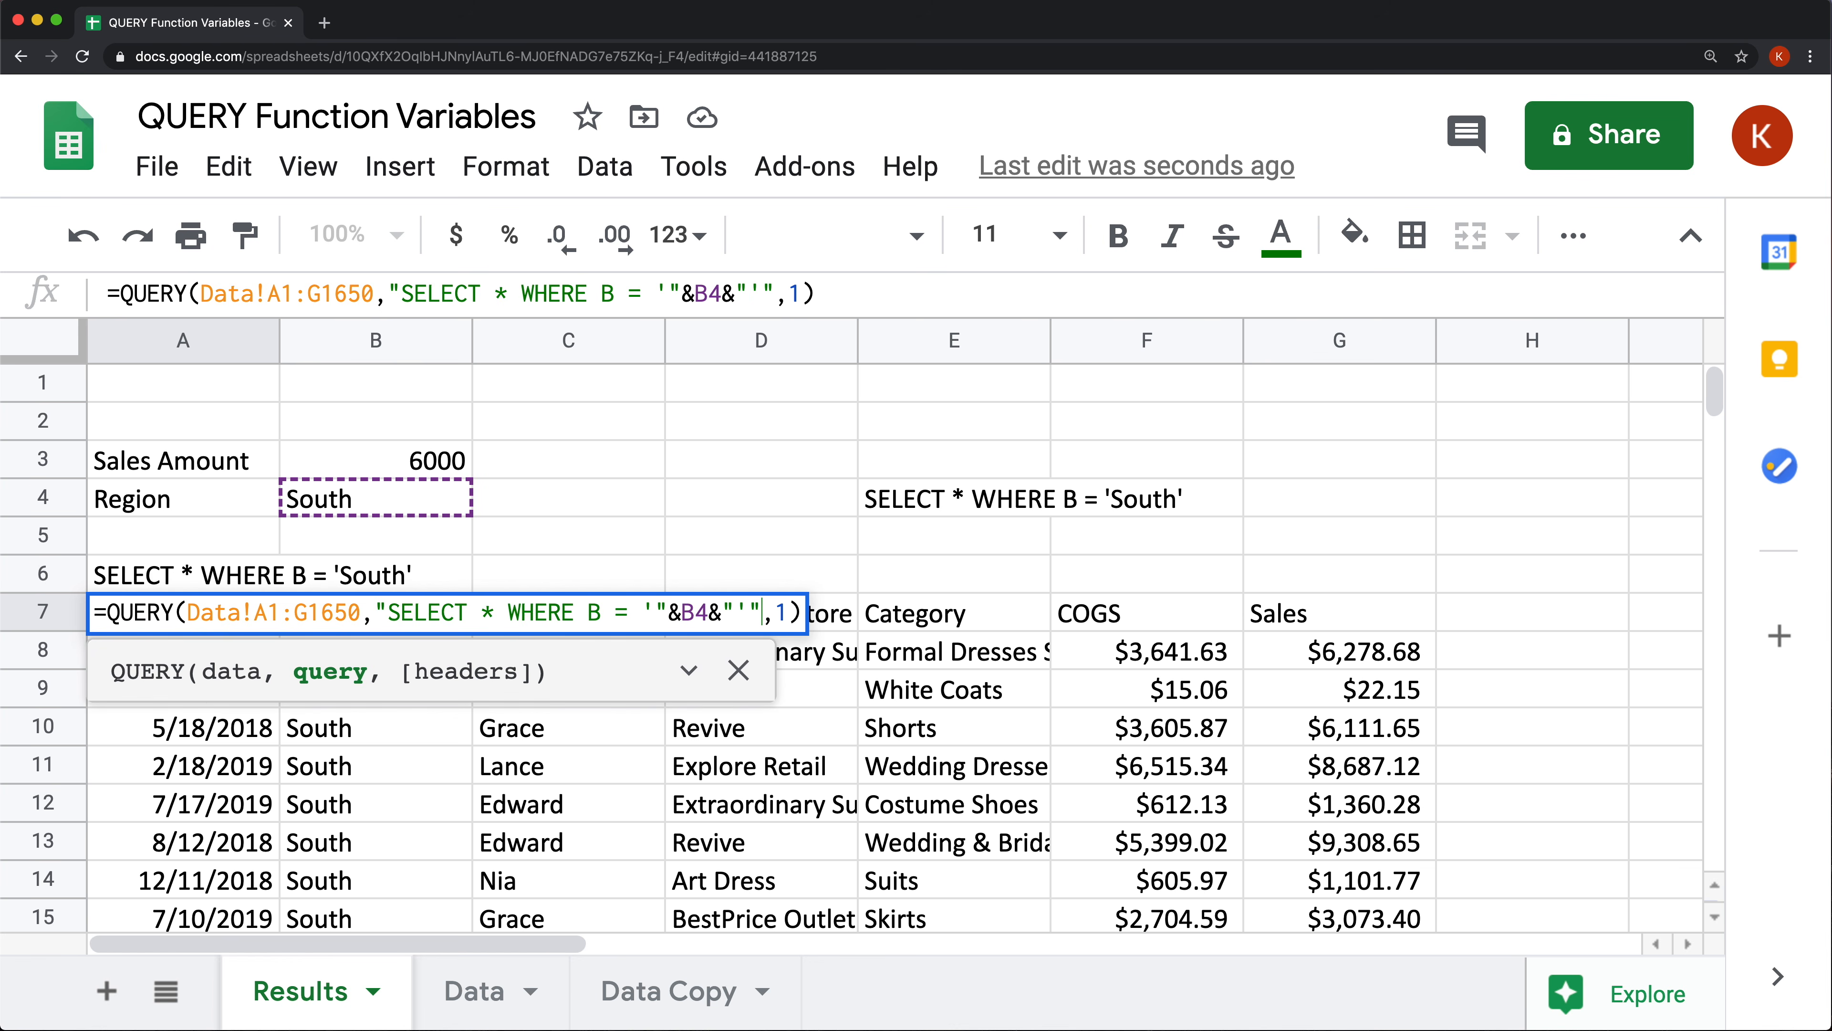
key("Return")
Clear the helper formula in A6 and the sample query text in E4.
key("Up")
key("Up")
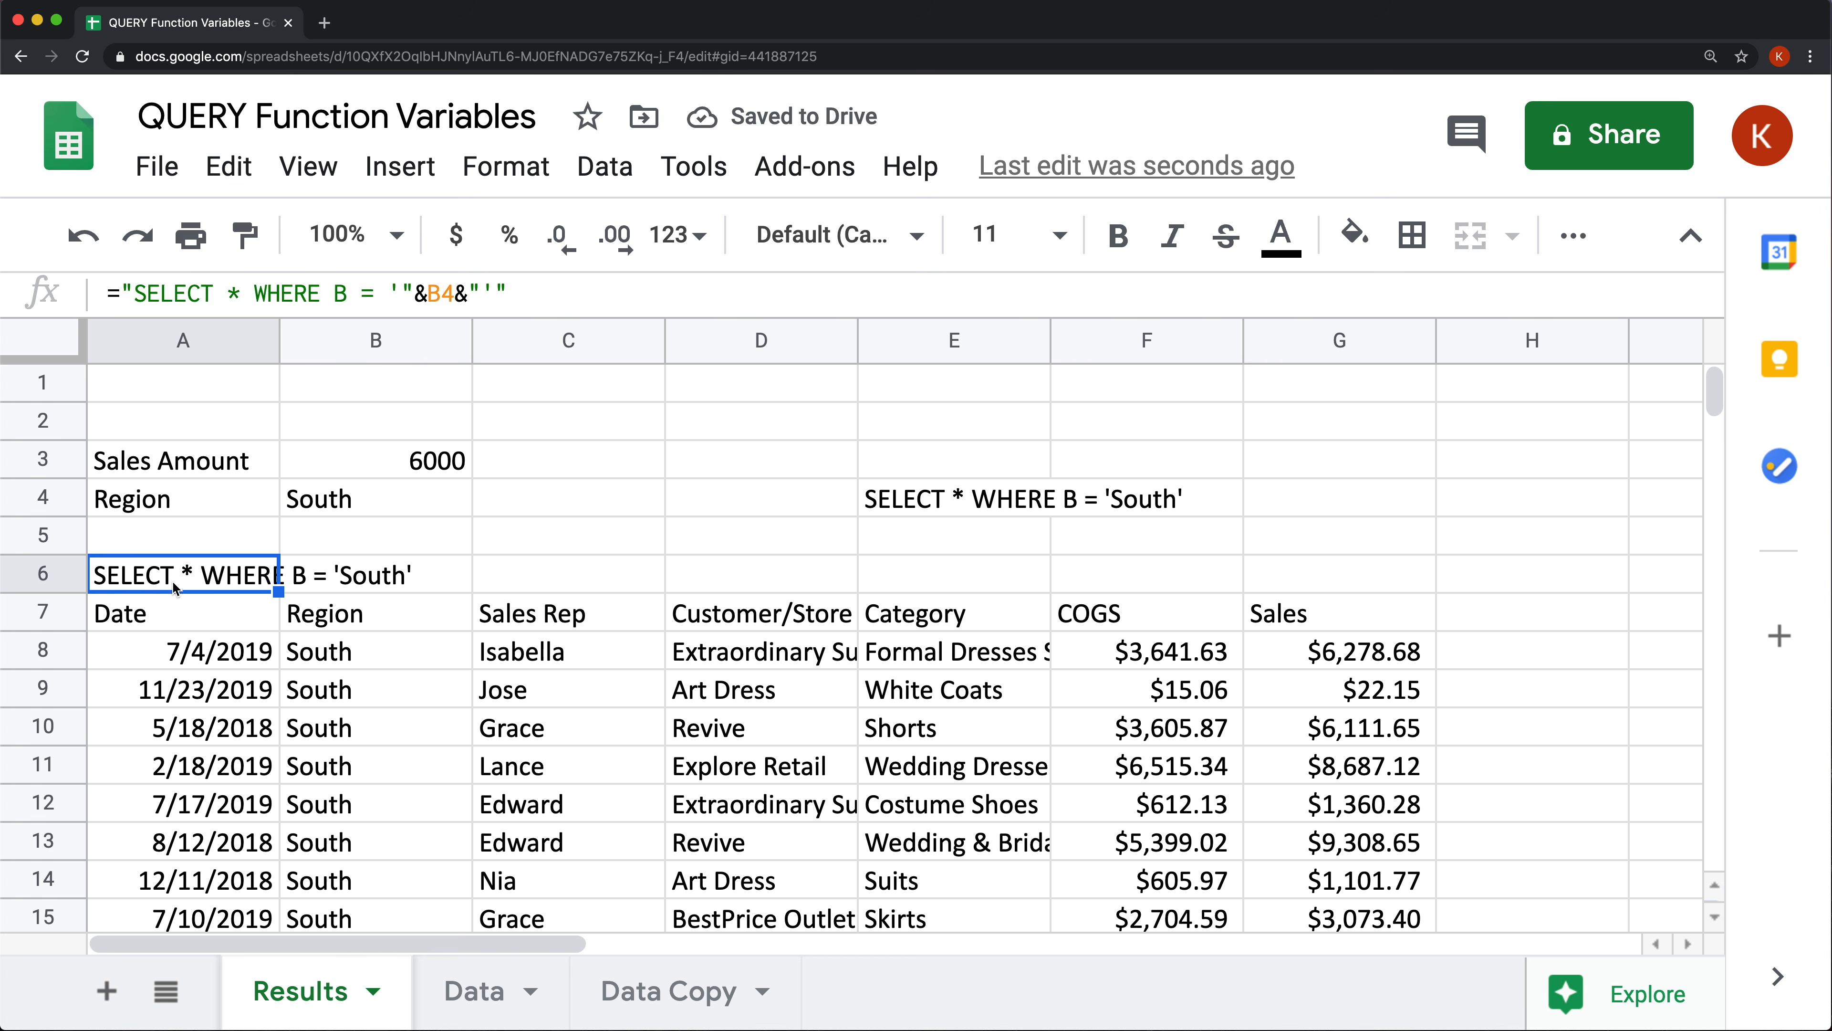
key("Delete")
key("Right")
key("Right")
key("Right")
key("Right")
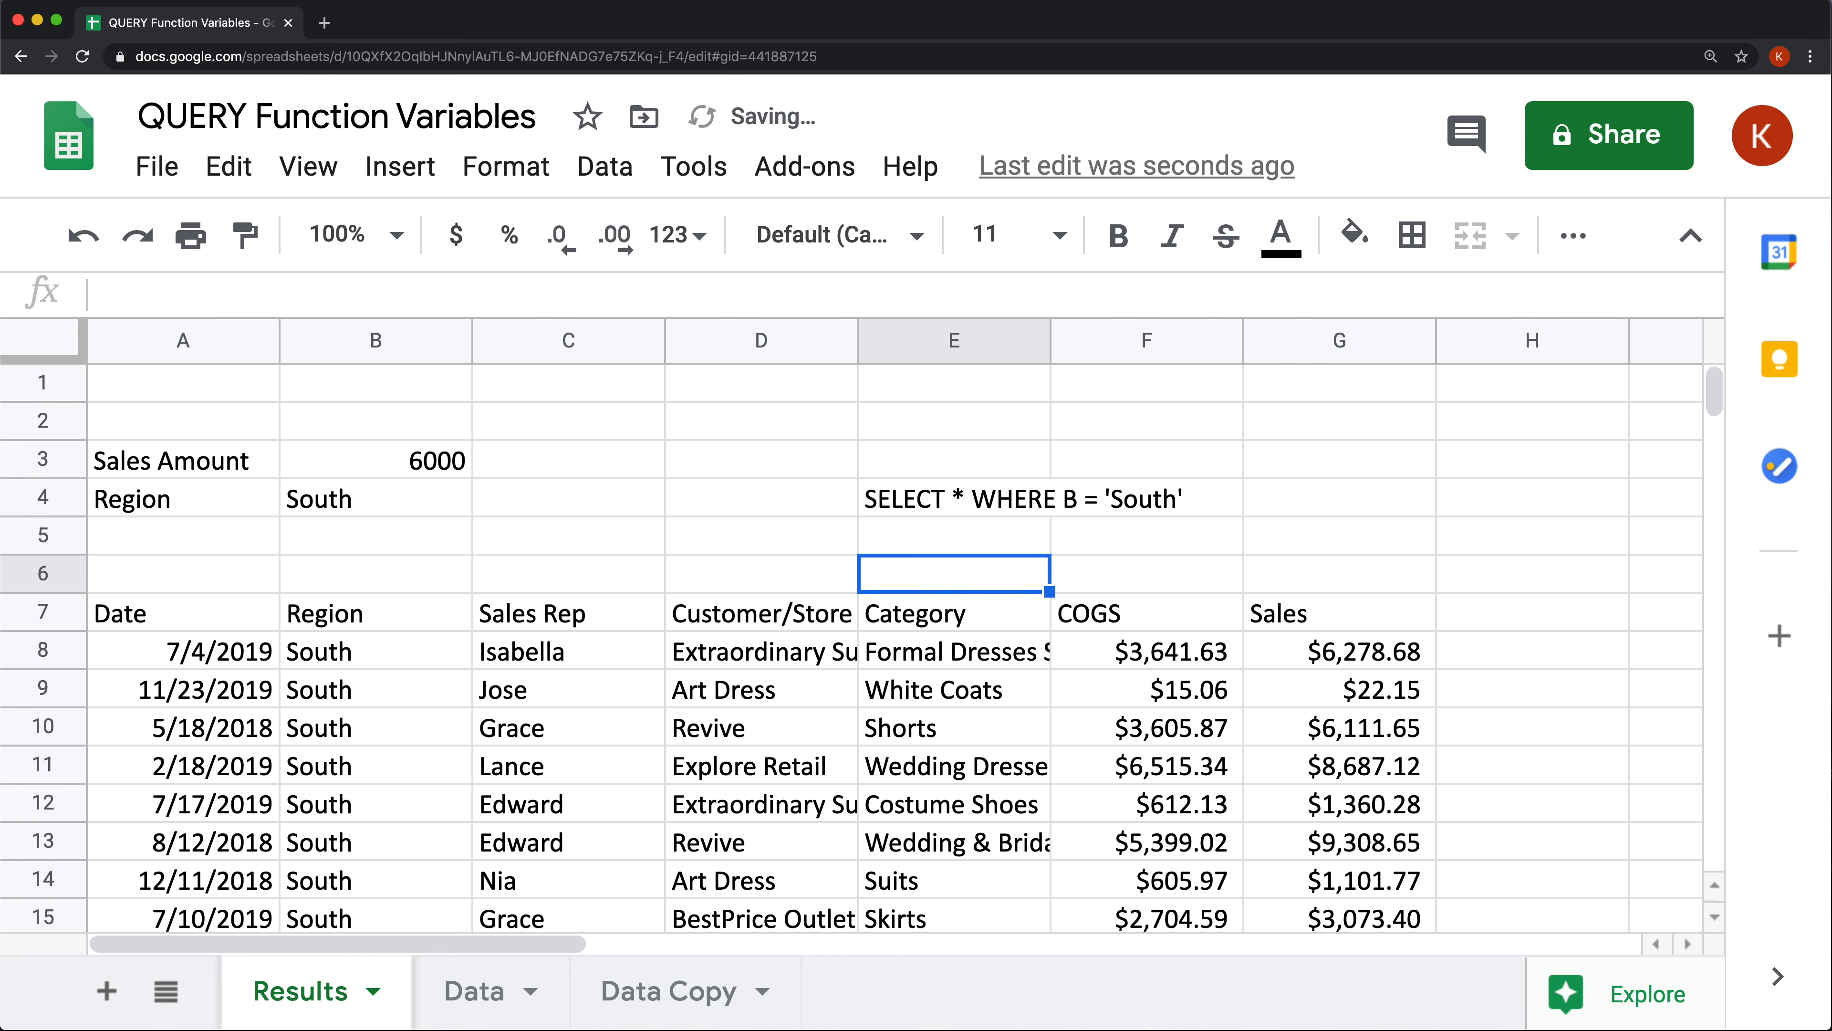
key("Up")
key("Up")
key("Delete")
Set the Region value in B4 to MidWest, with a capital W.
key("Left")
key("Left")
key("Left")
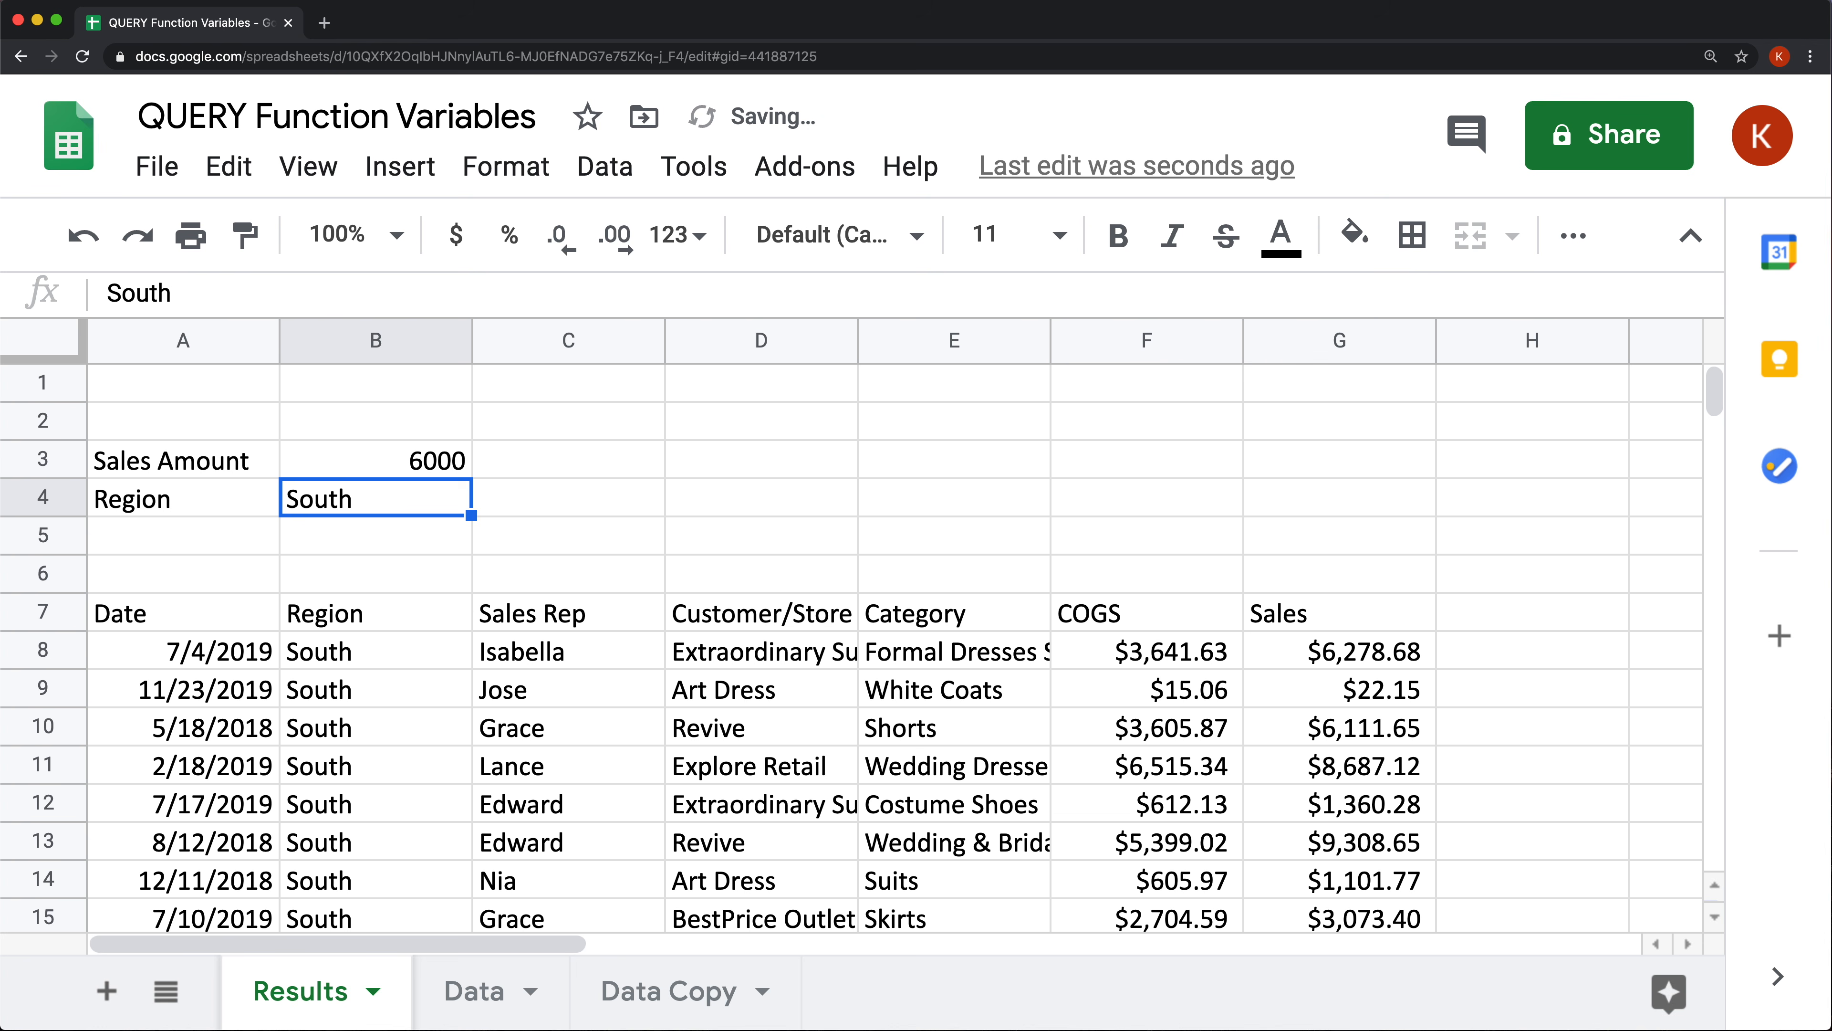
type("Midwes")
key("BackSpace")
key("BackSpace")
key("BackSpace")
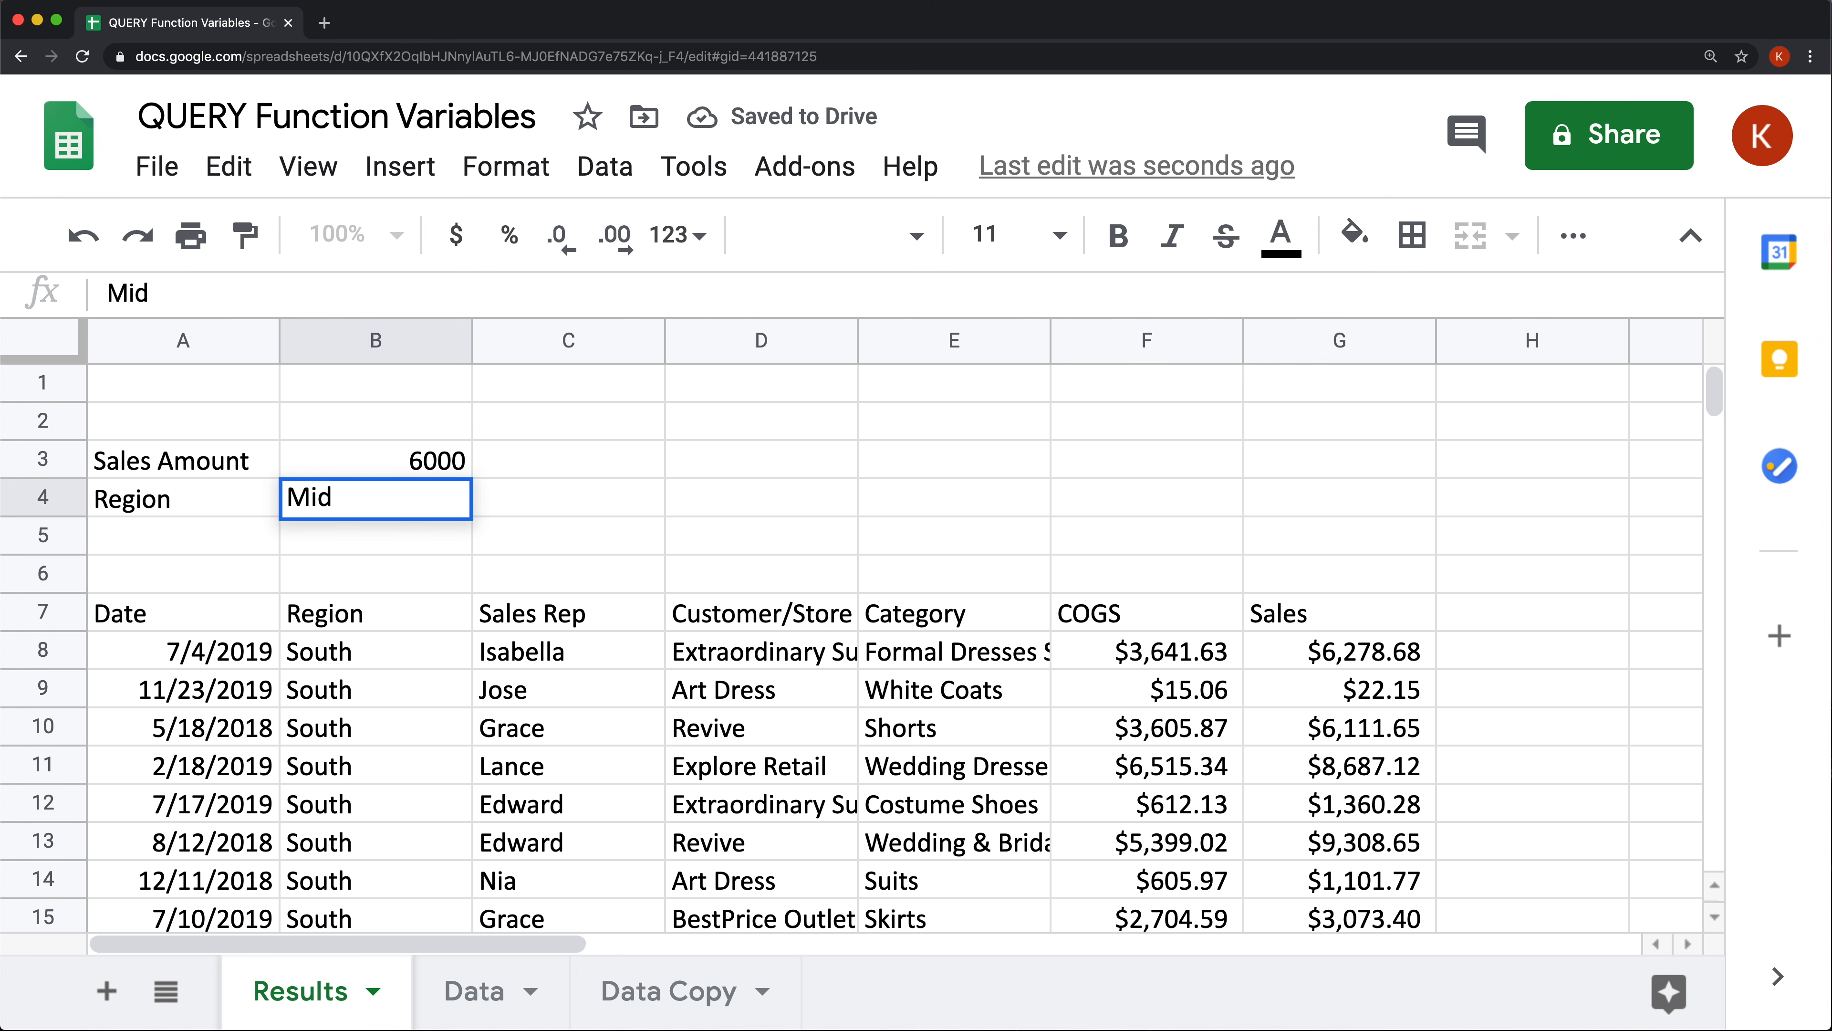
type("West")
key("Return")
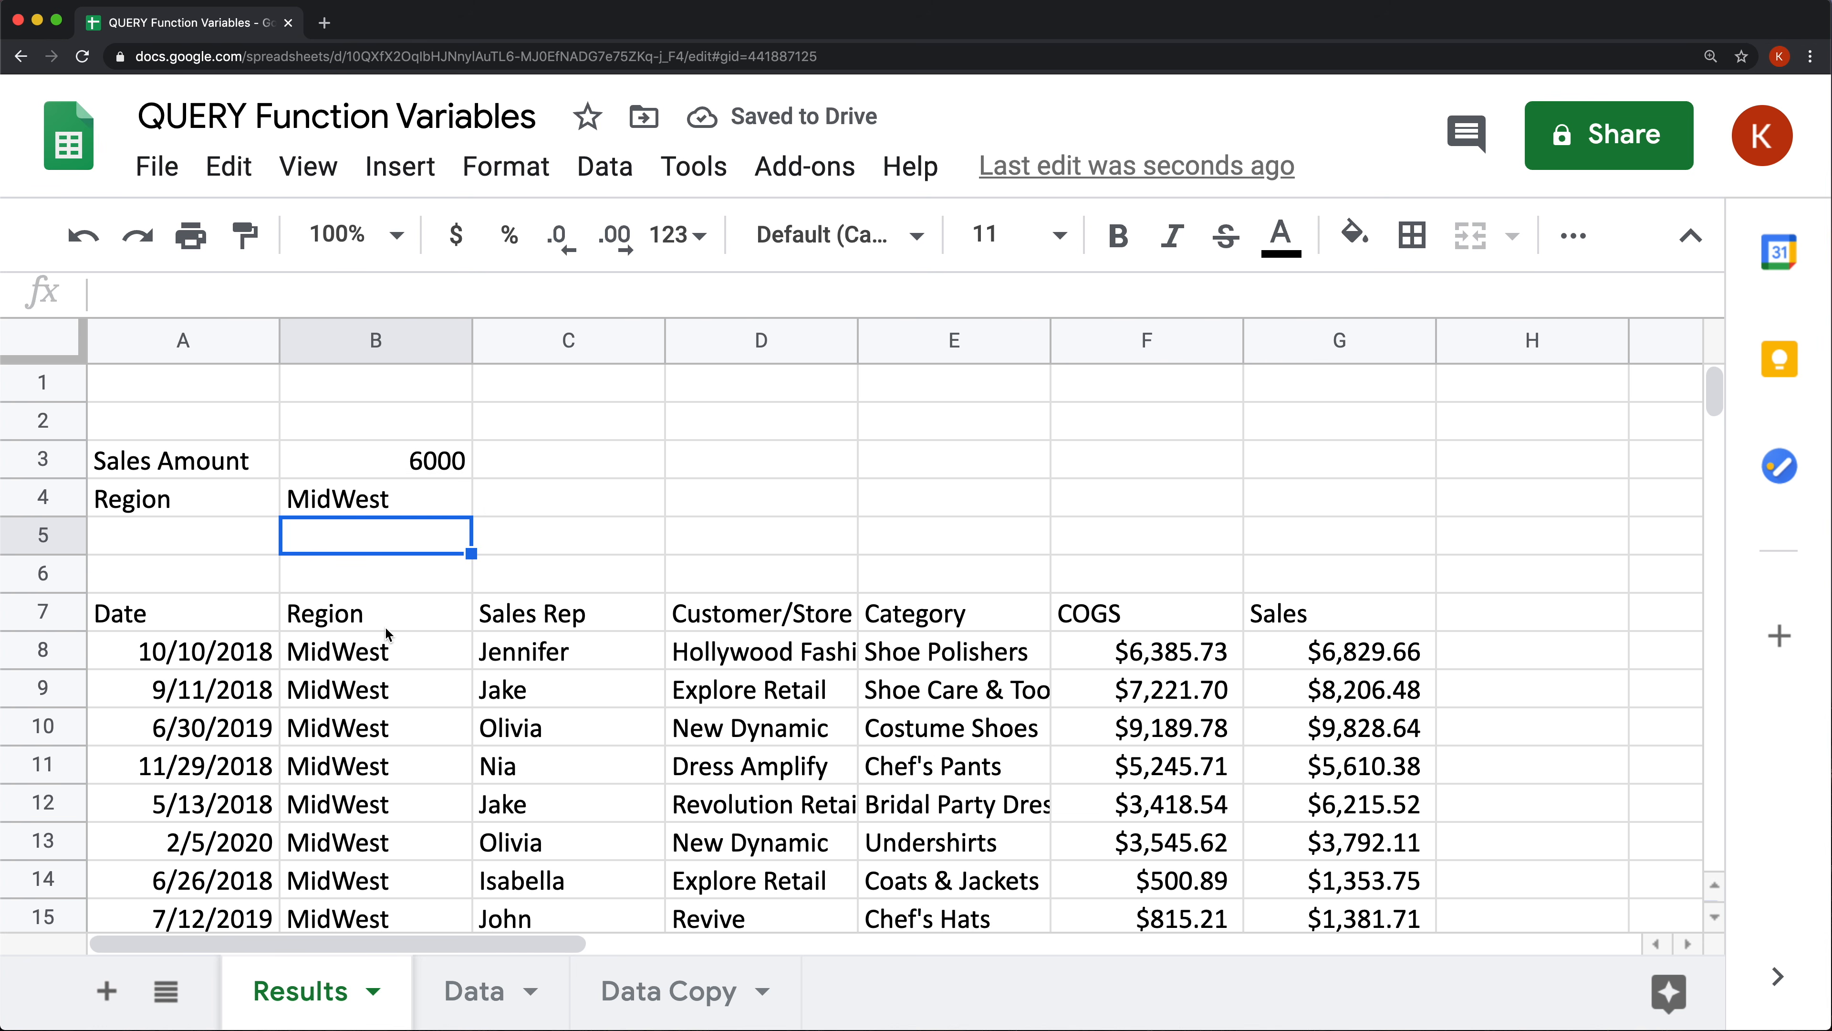
Change the capital W to lowercase in B4 so the Region value reads Midwest.
double_click(357, 495)
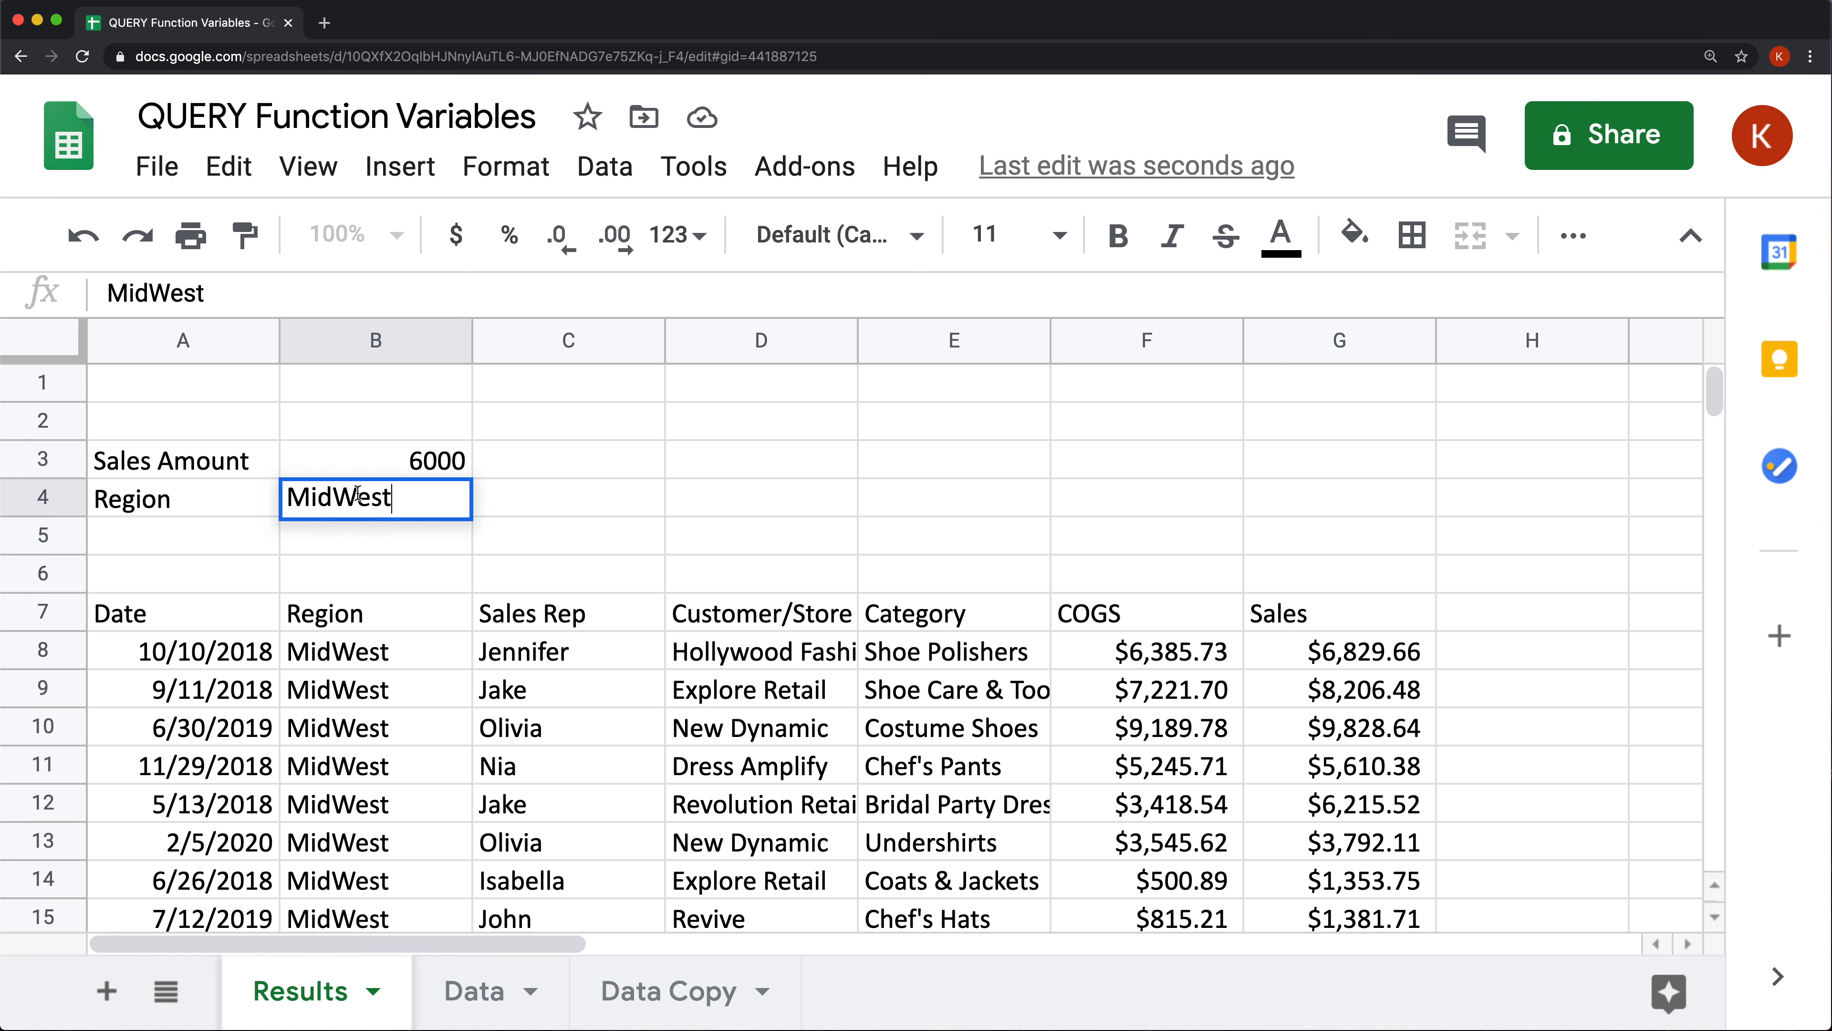
left_click(357, 495)
key("BackSpace")
type("w")
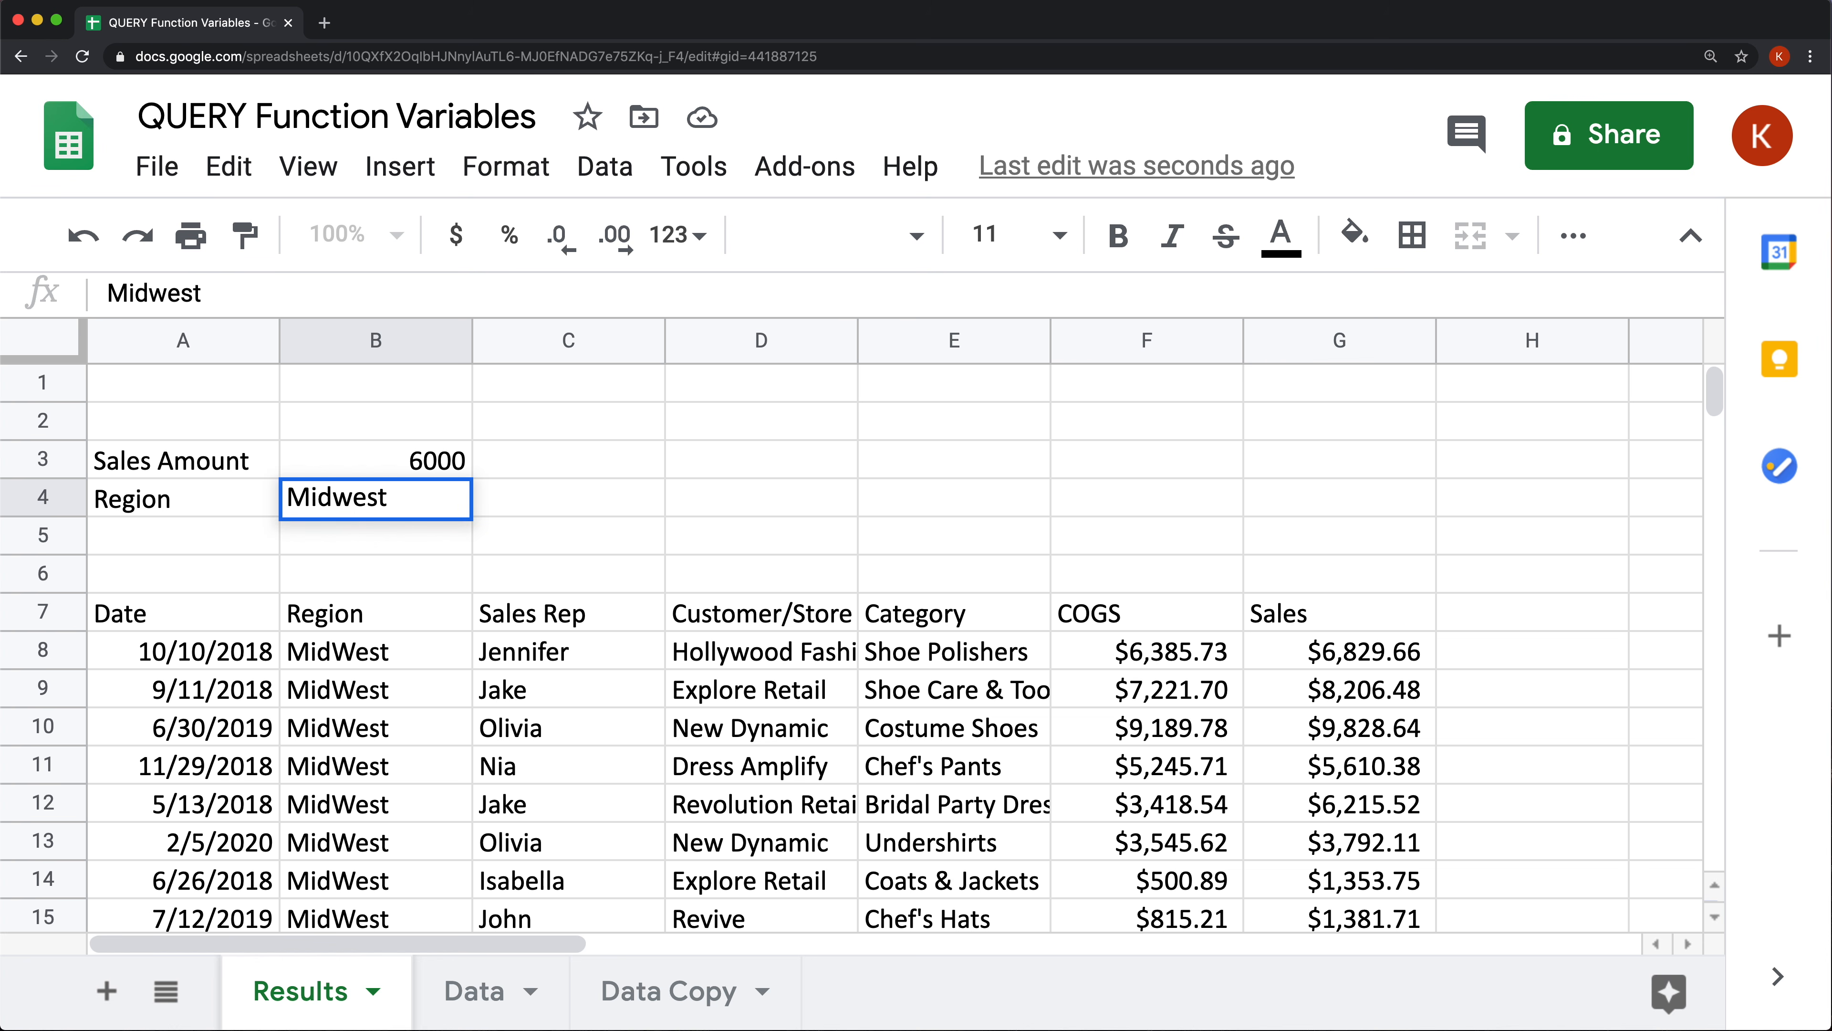
key("Return")
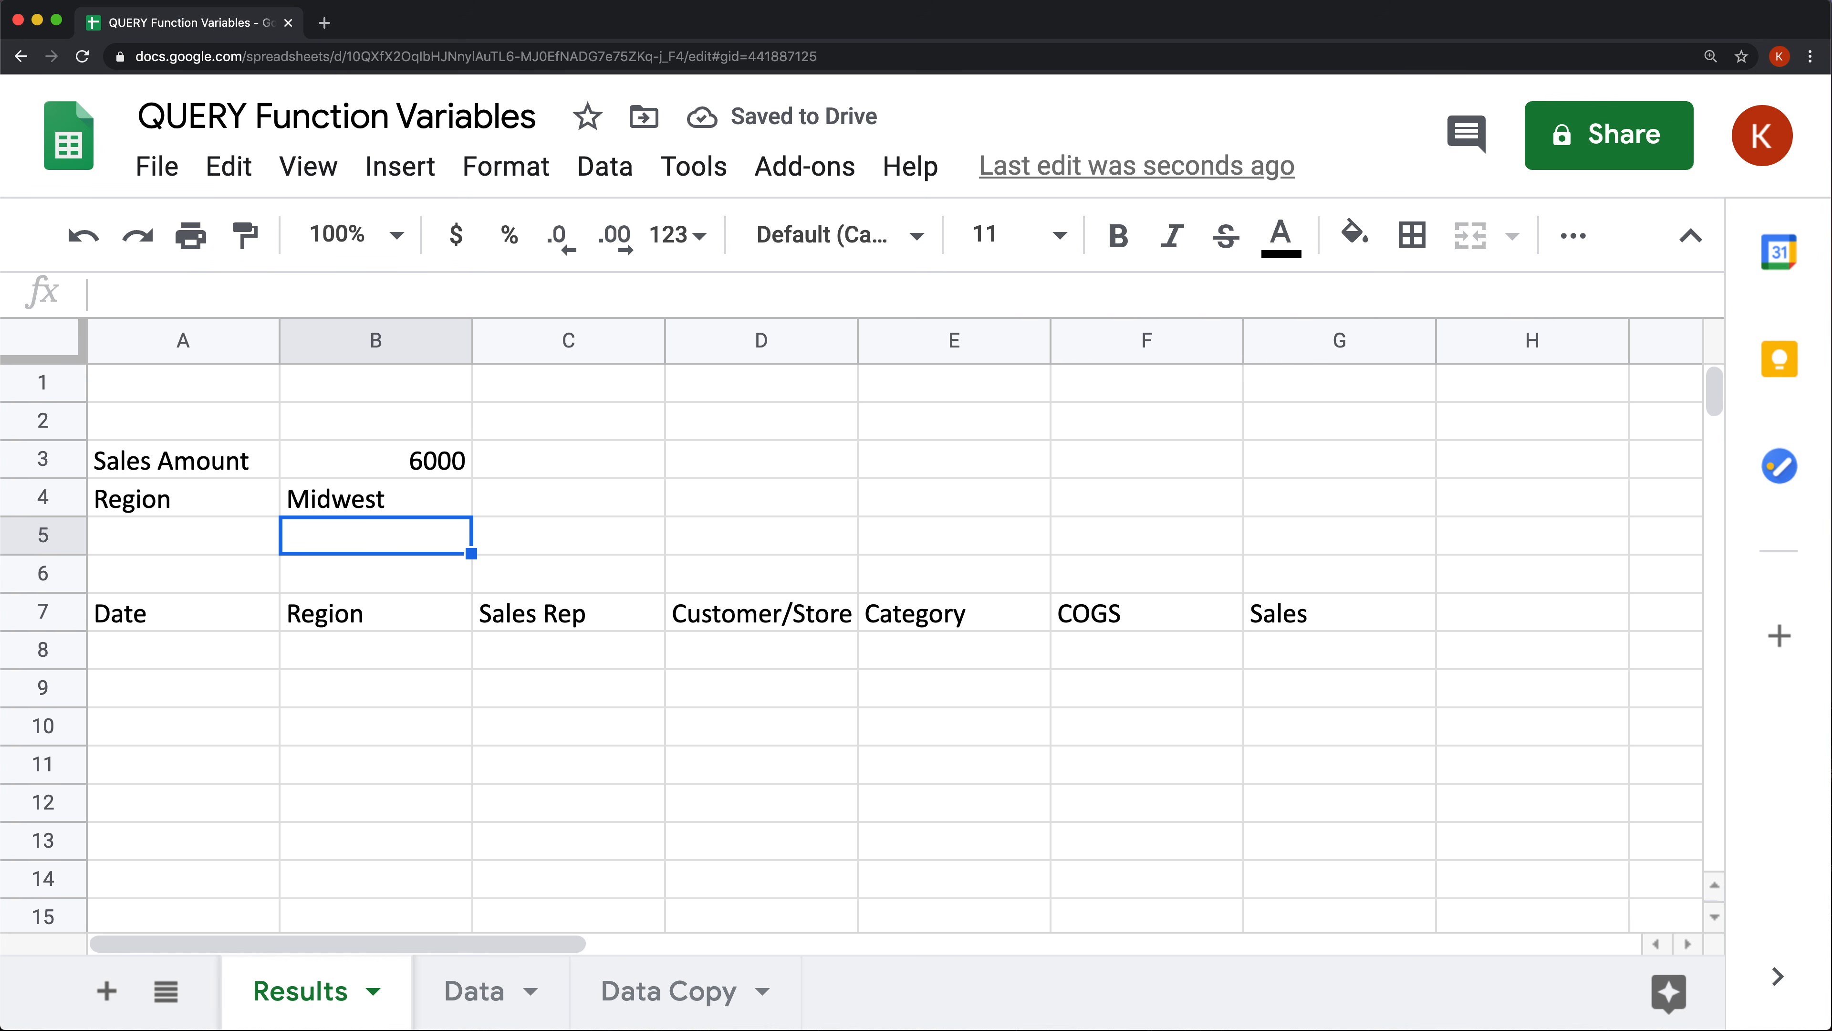
Change the lowercase w to a capital in B4 so the Region value reads MidWest.
left_click(335, 495)
double_click(346, 502)
left_click(347, 501)
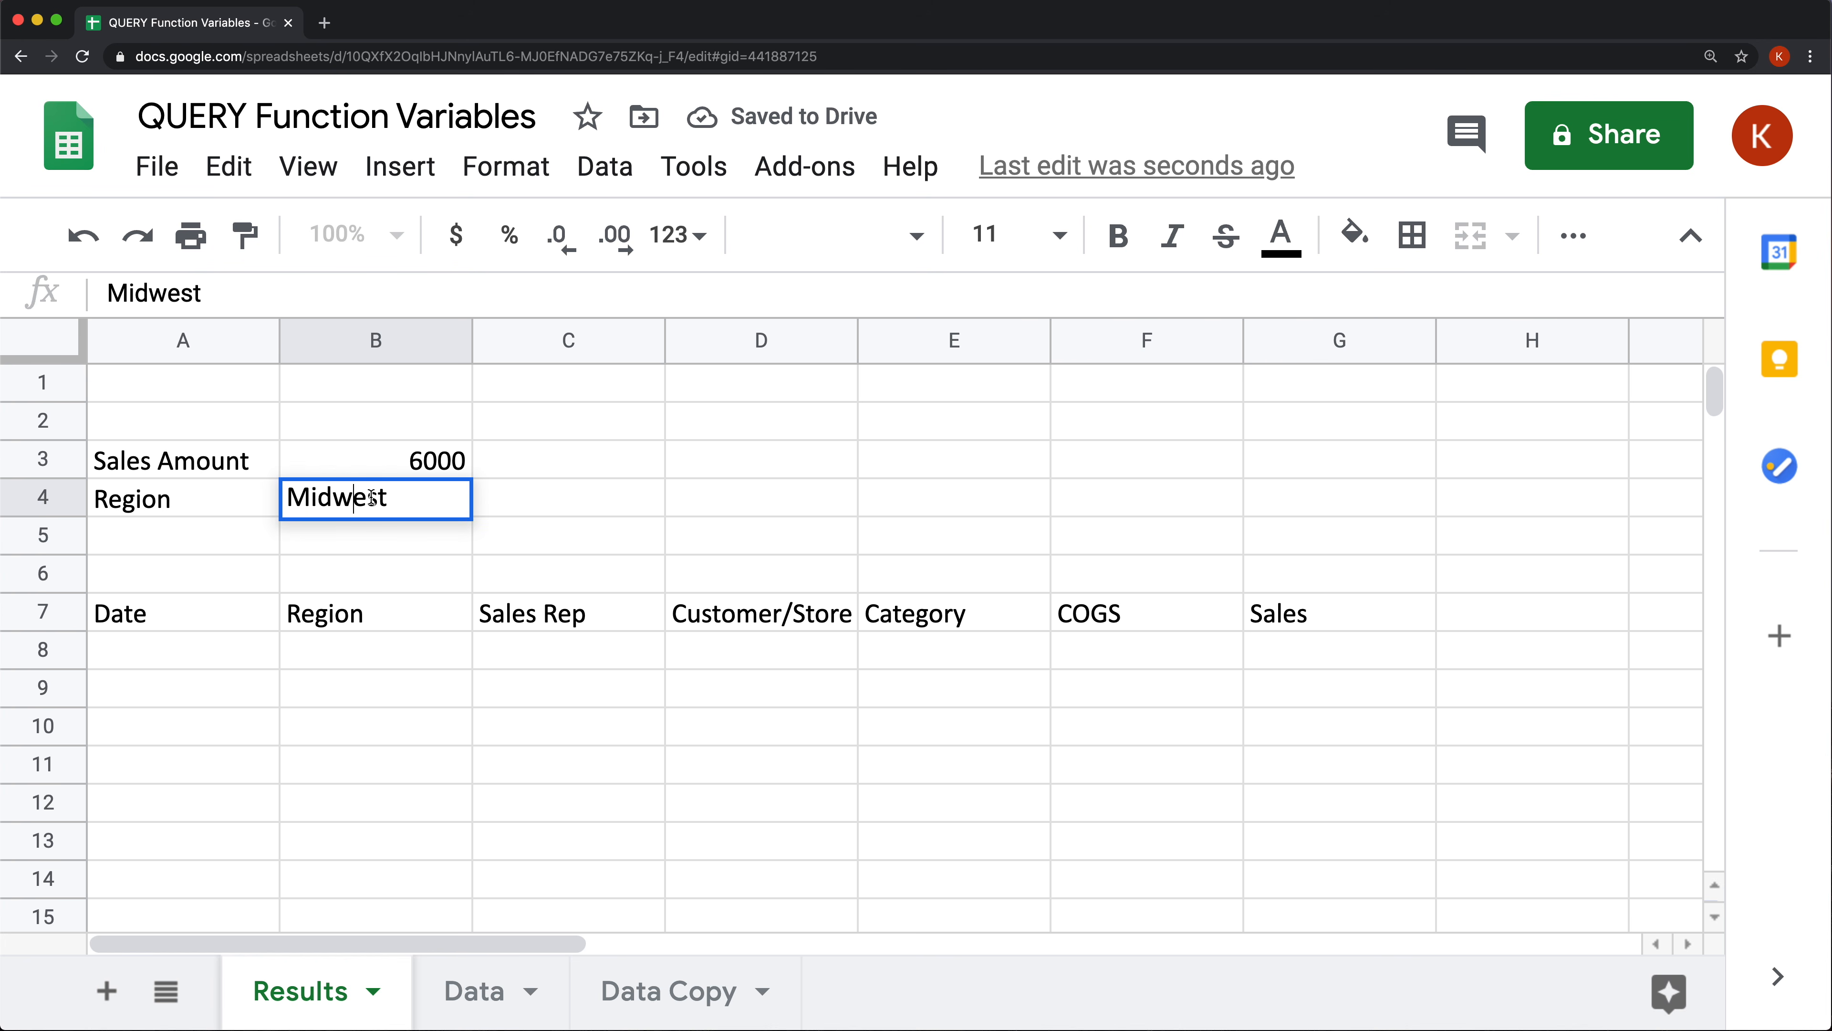
key("BackSpace")
type("W")
key("Return")
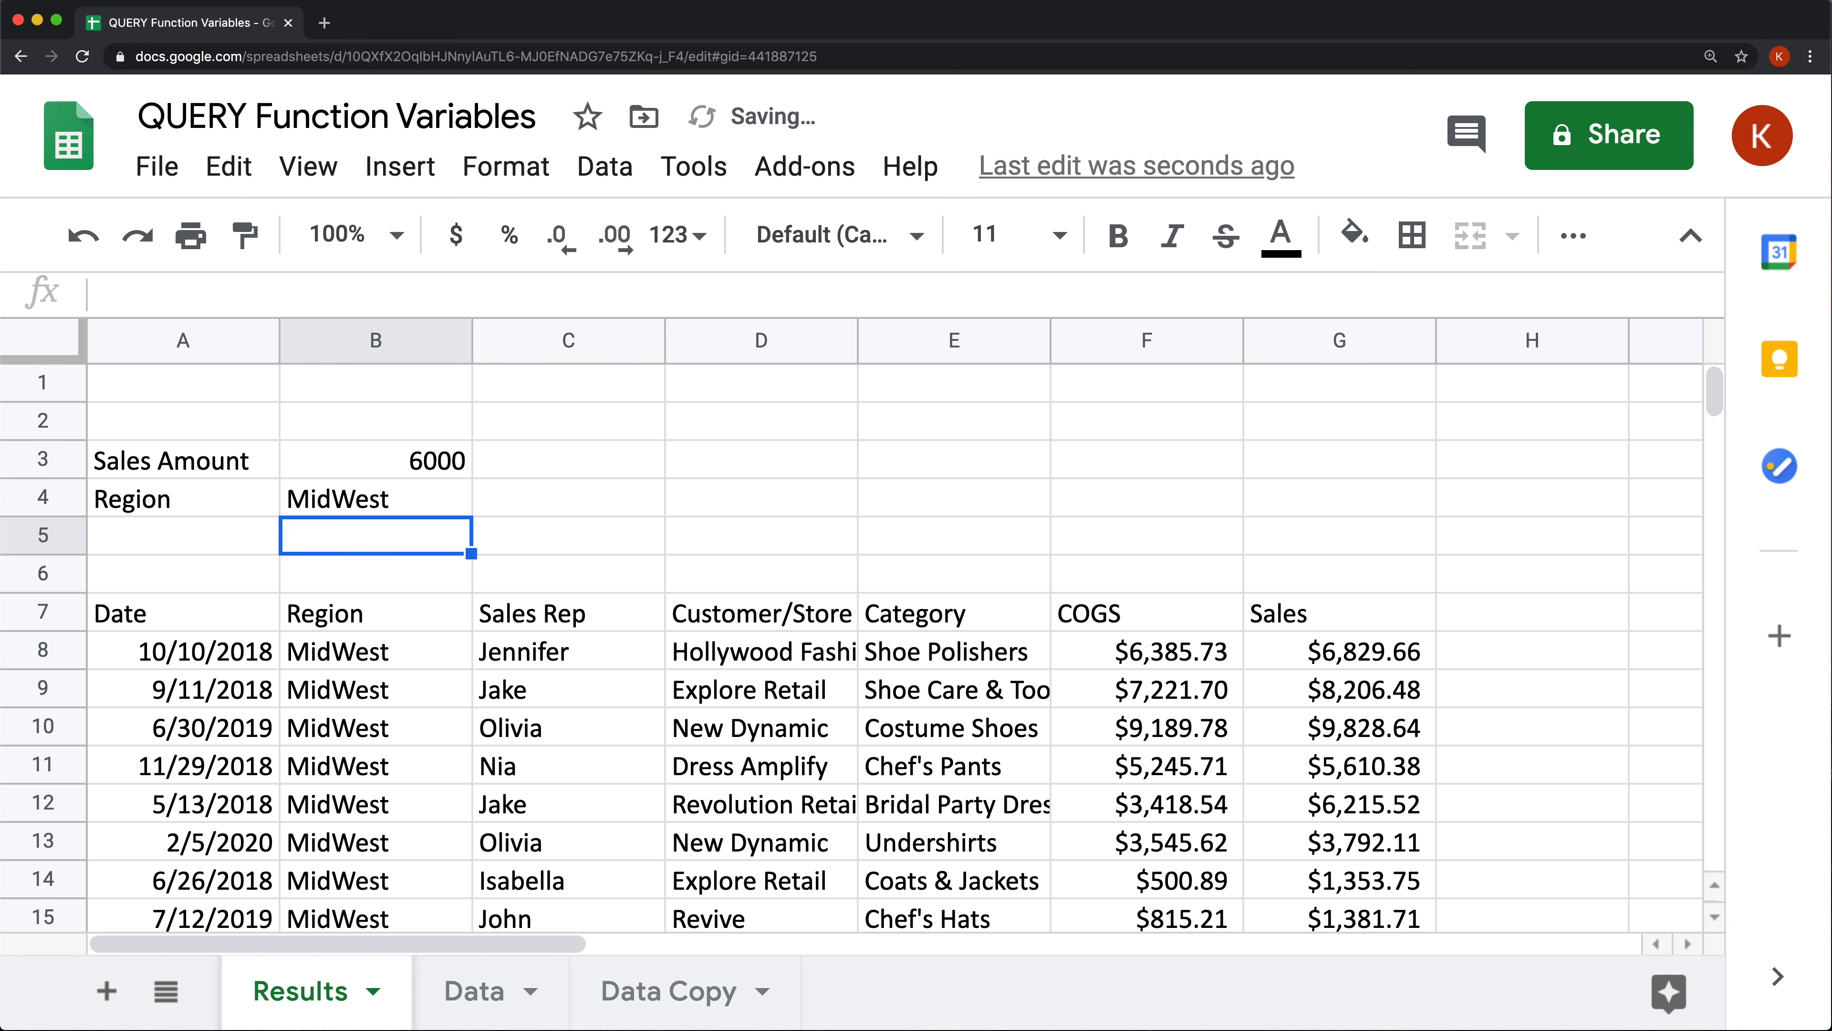
key("Up")
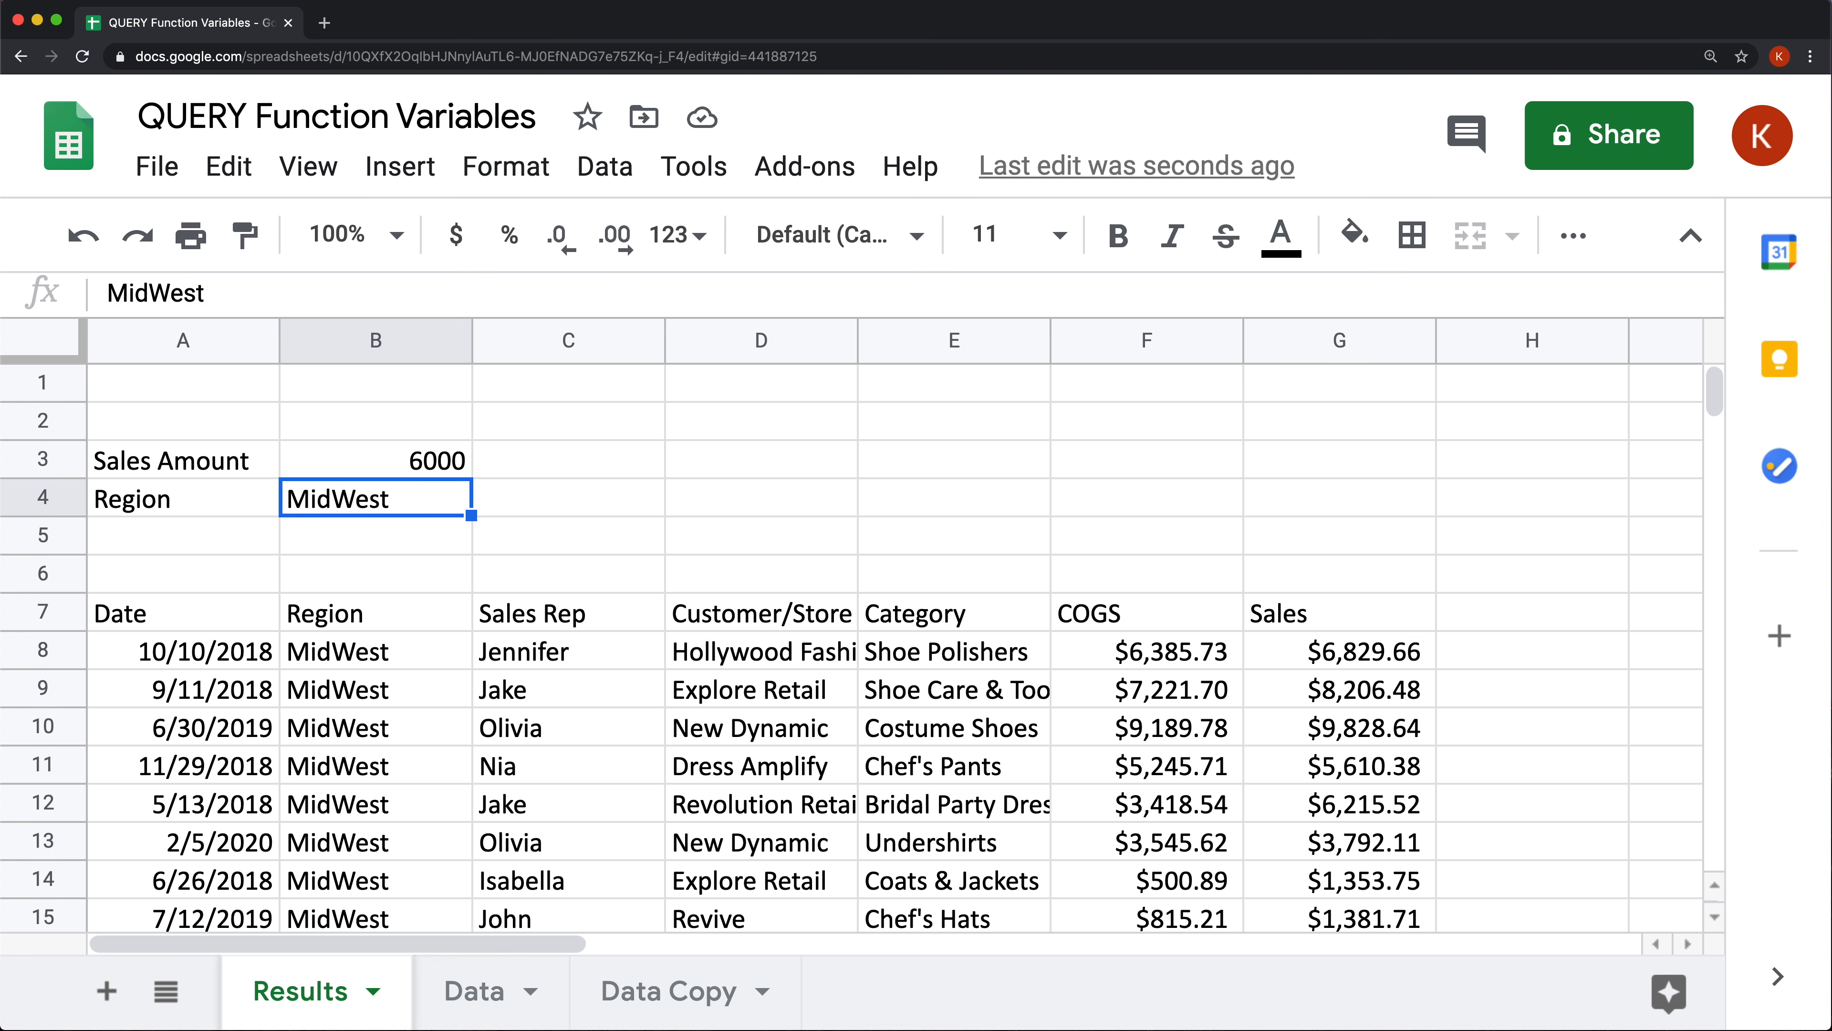
Wrap column B in LOWER() inside A7's query text so the condition starts with WHERE LOWER(B) =.
double_click(201, 612)
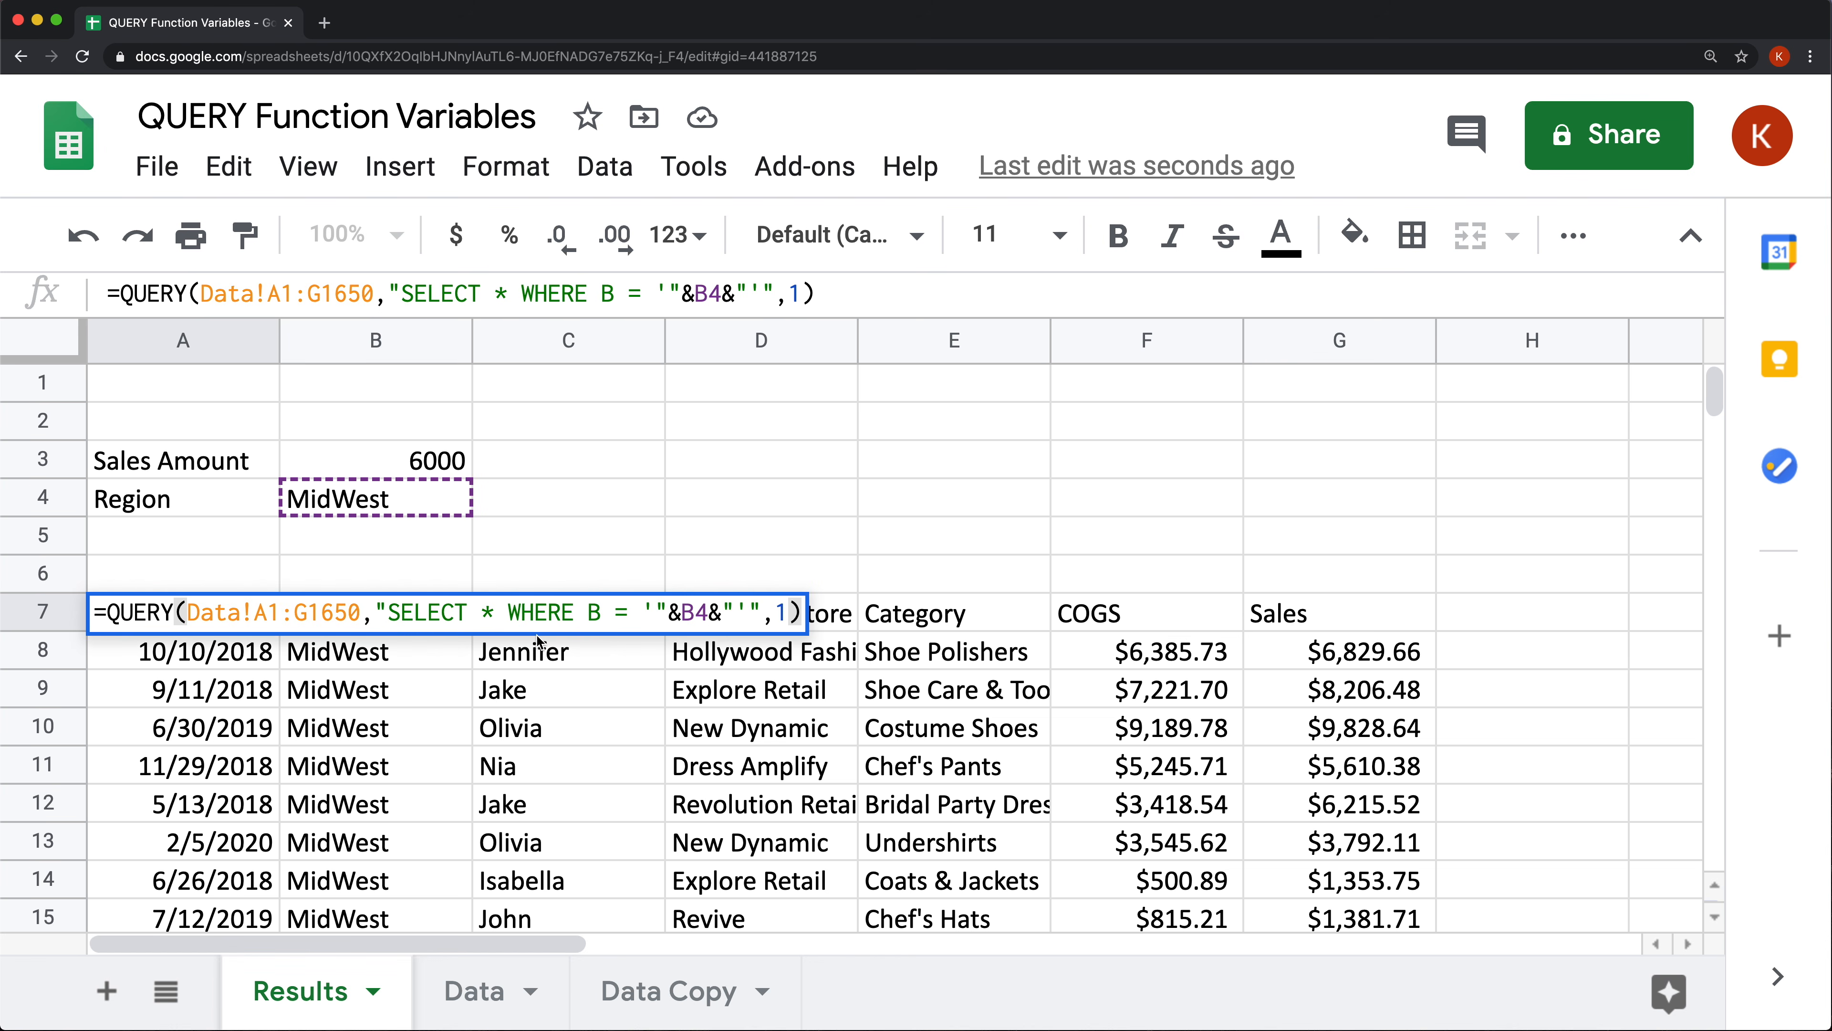
left_click(582, 614)
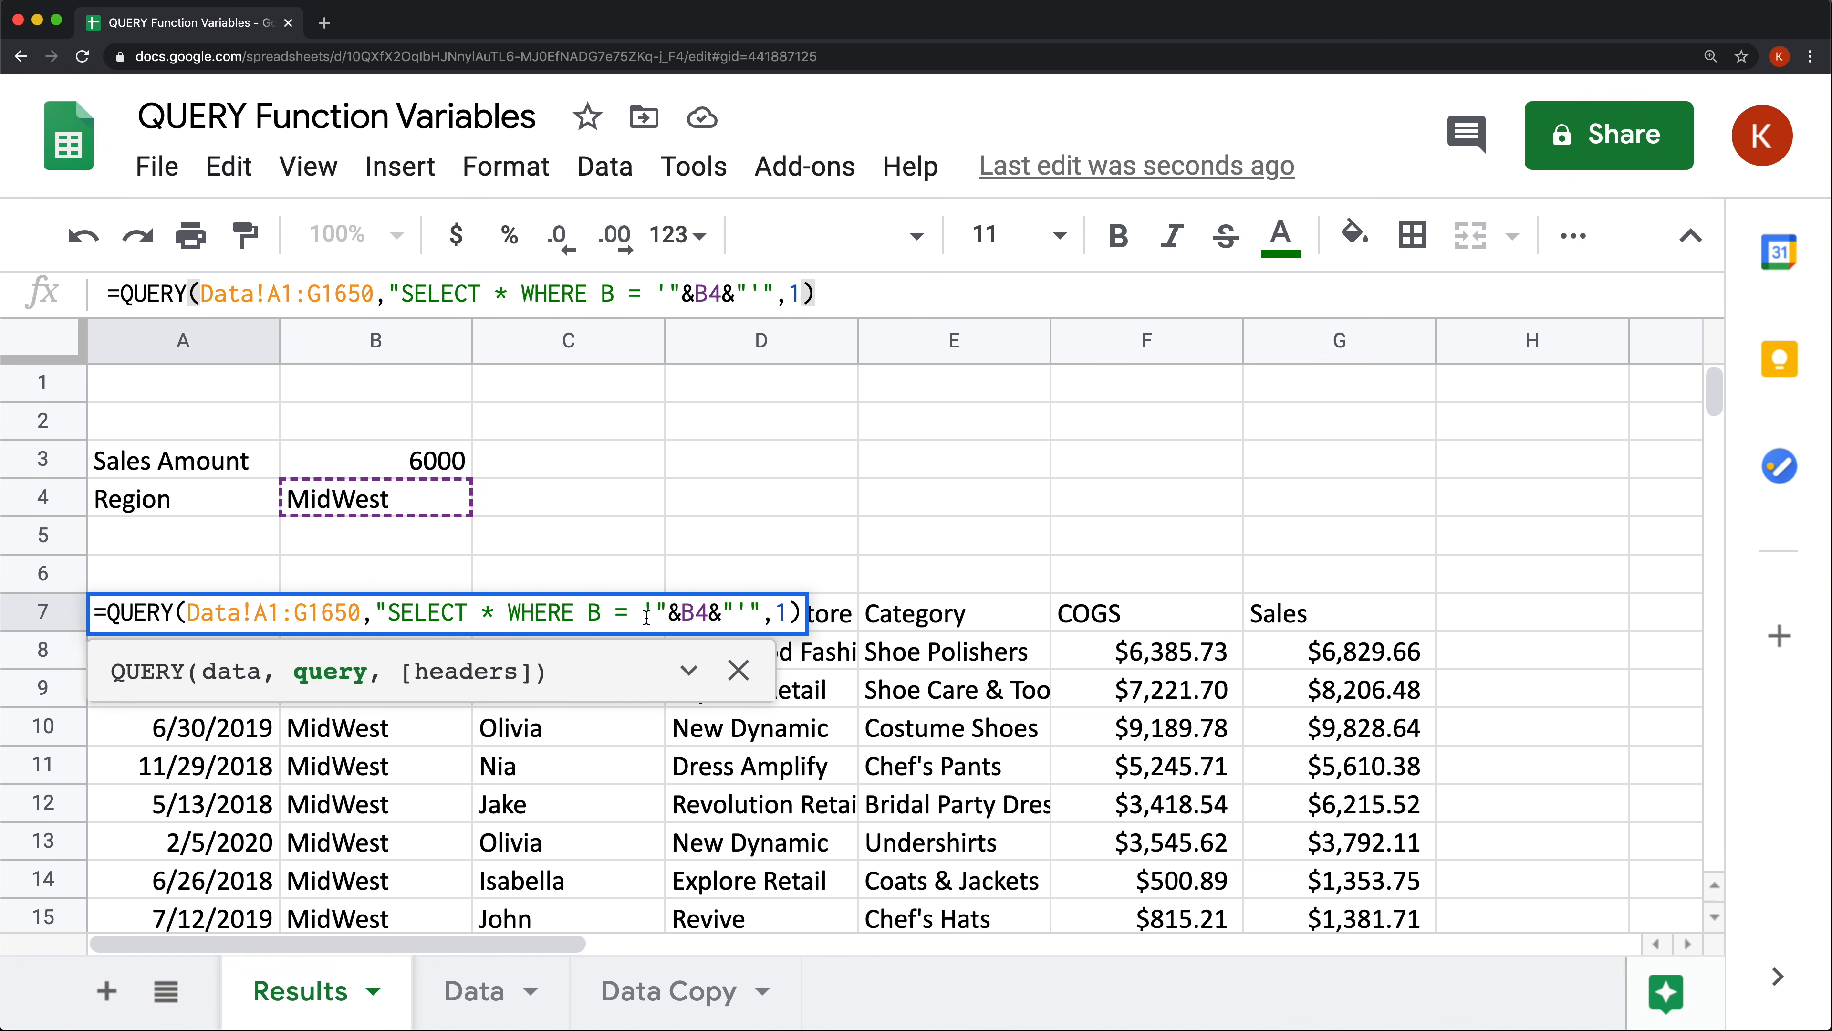
type("LOWER(")
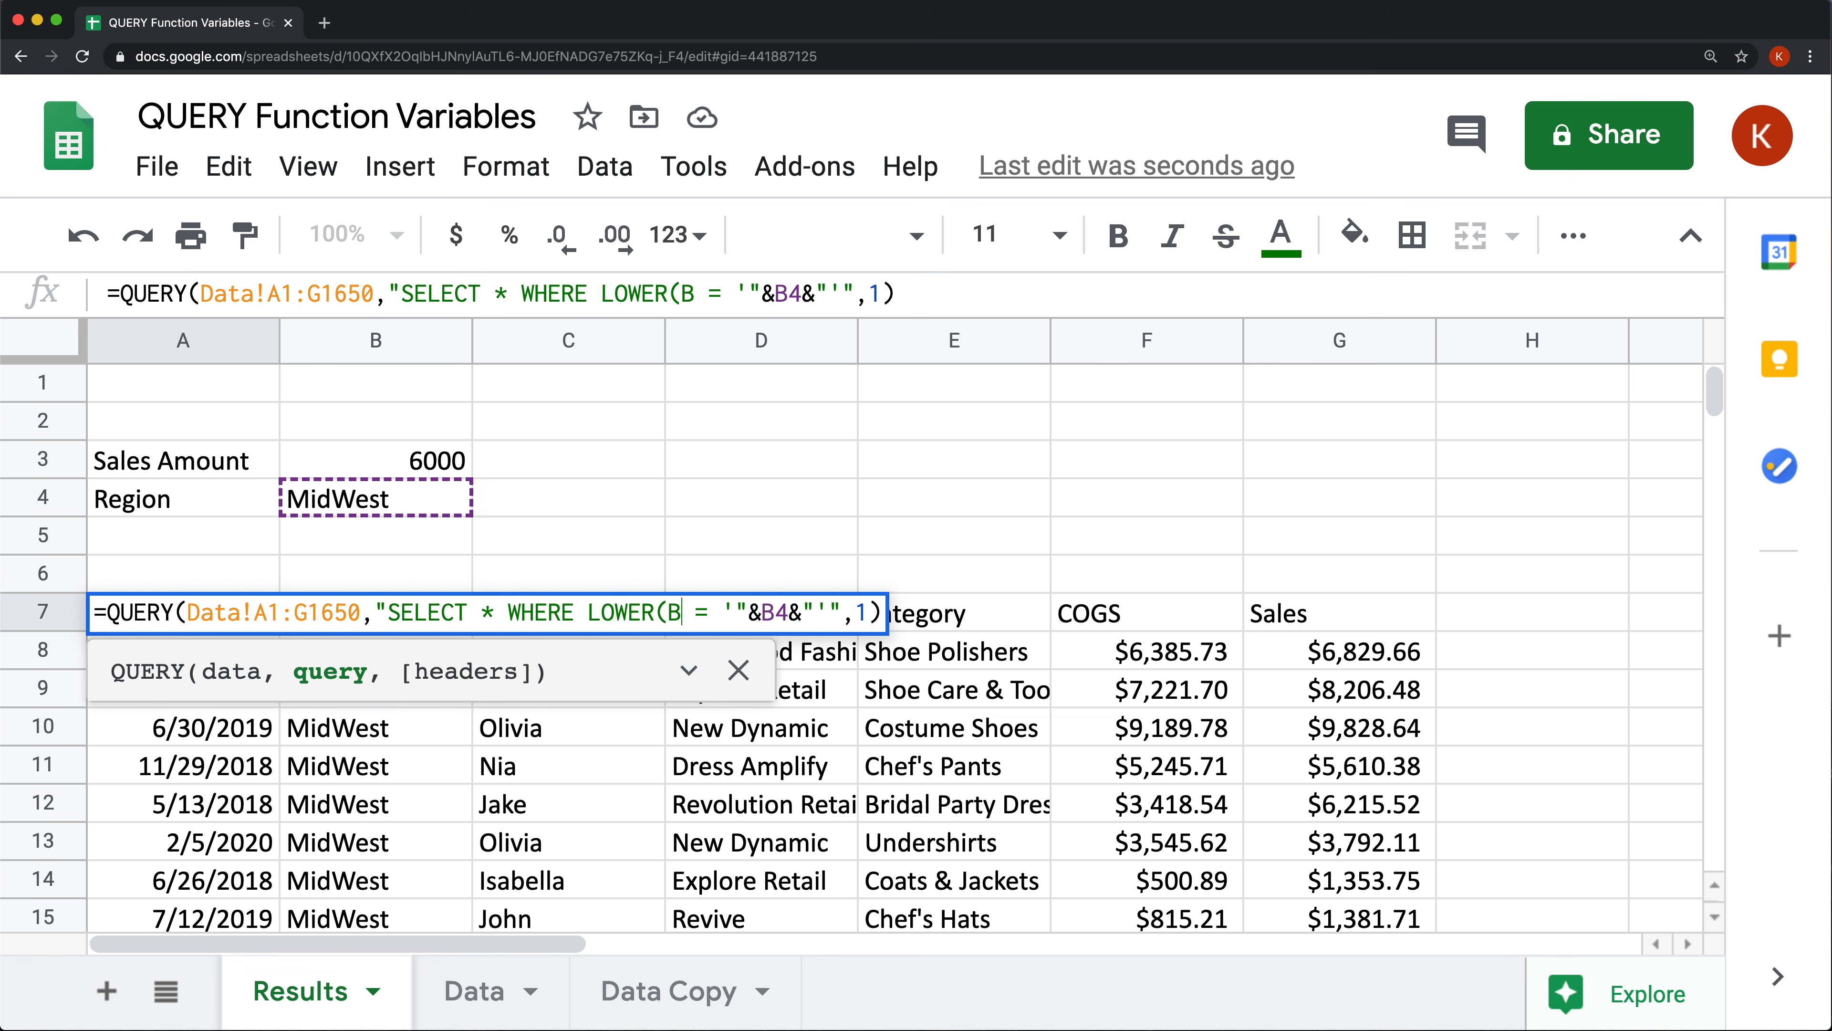
key("Right")
type(")")
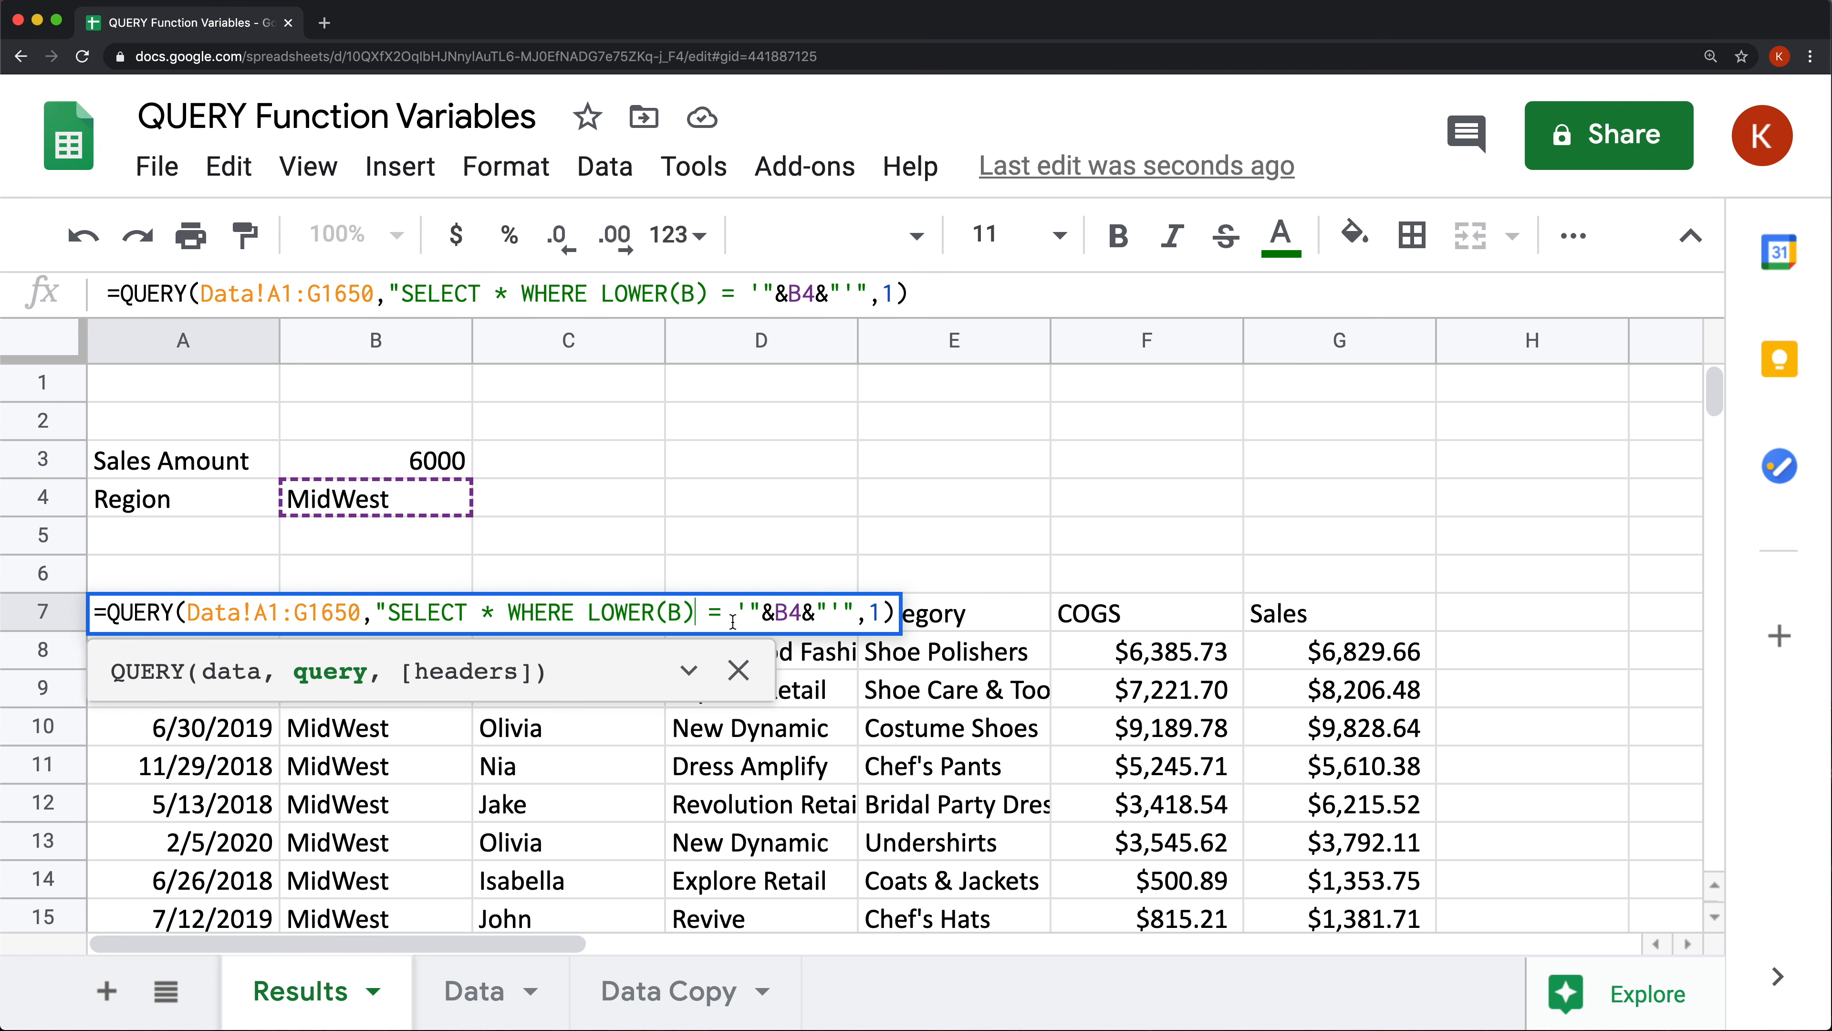
key("Return")
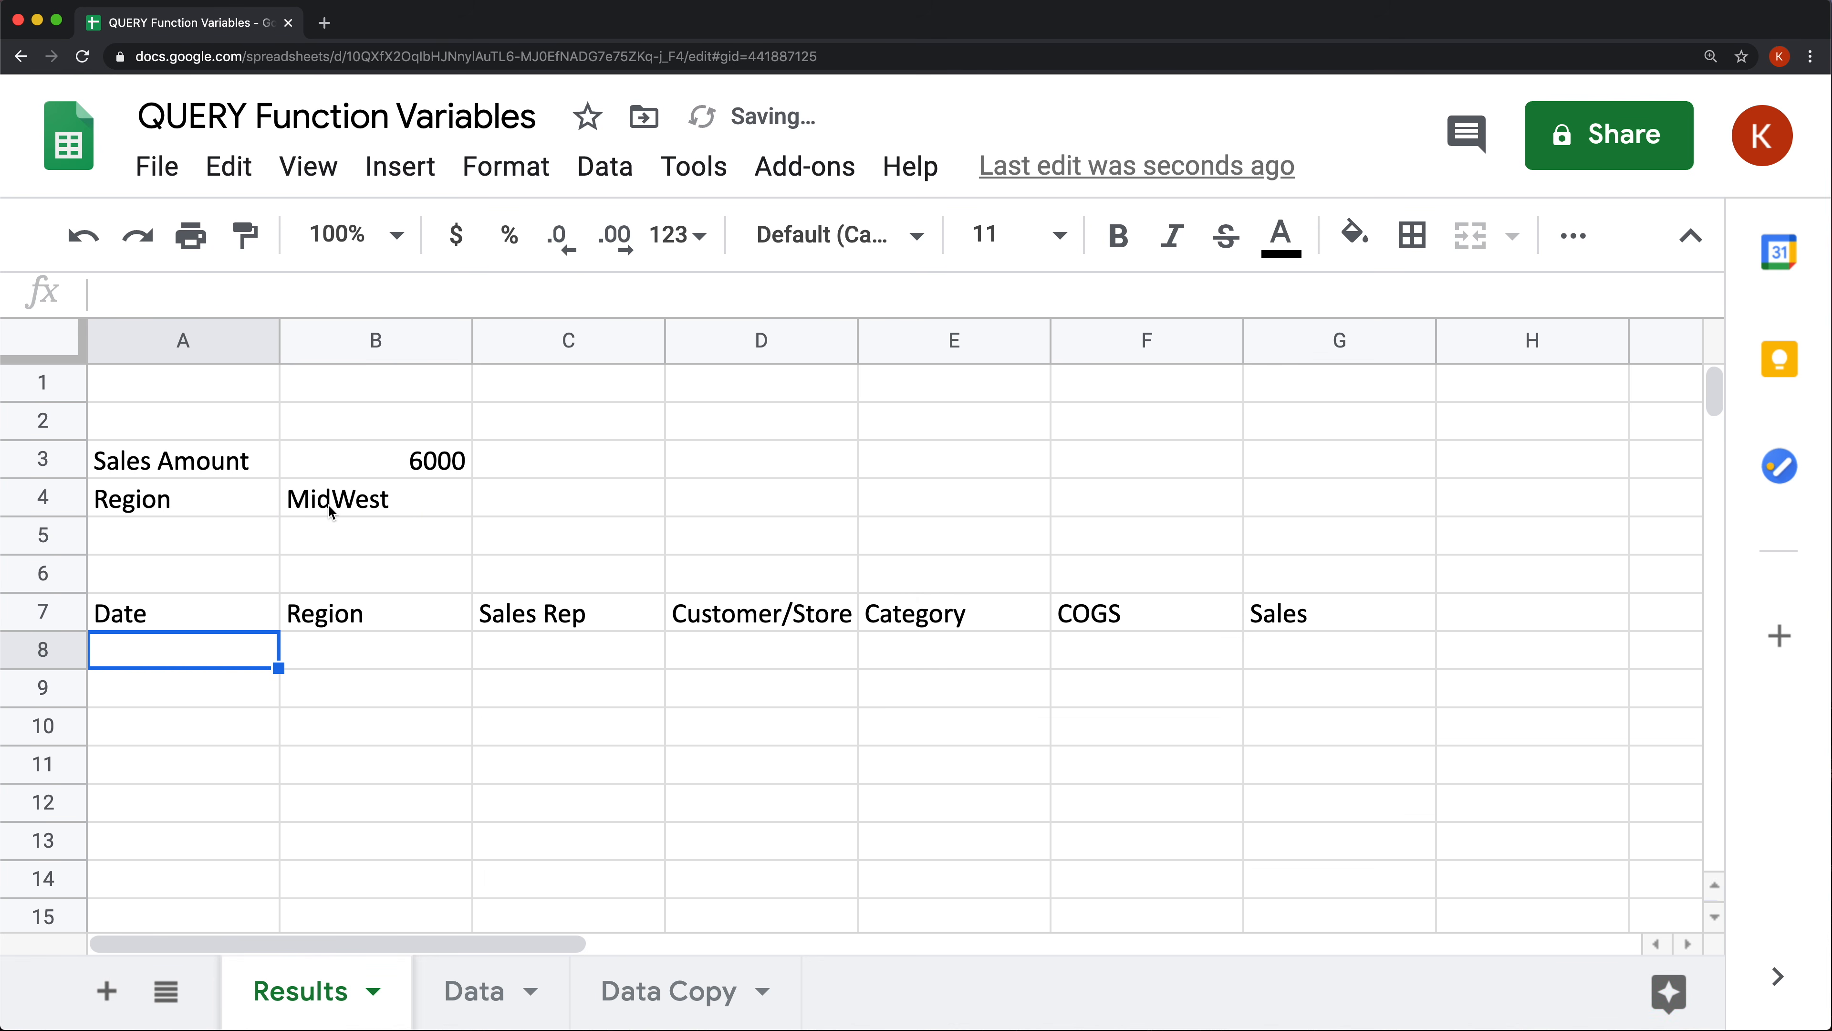
Try the all-lowercase Region value midwest in B4 and undo that entry.
left_click(328, 505)
type("mid")
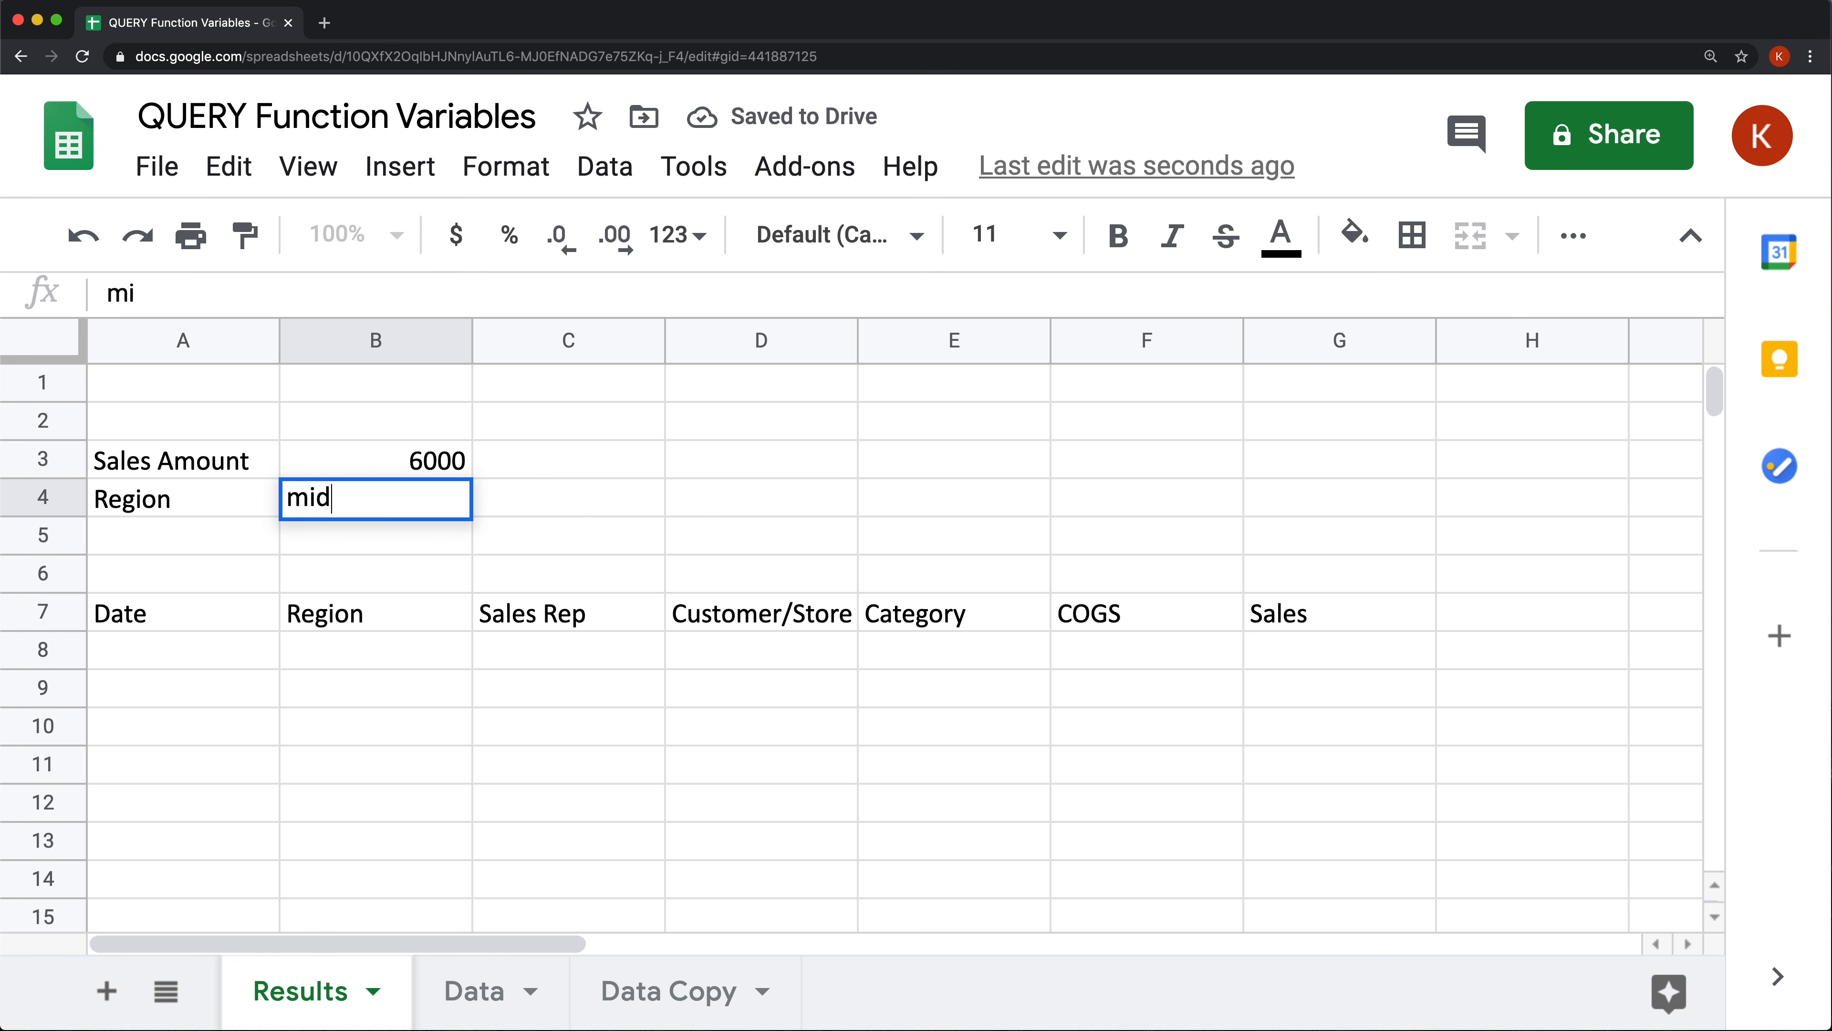
type("west")
key("Return")
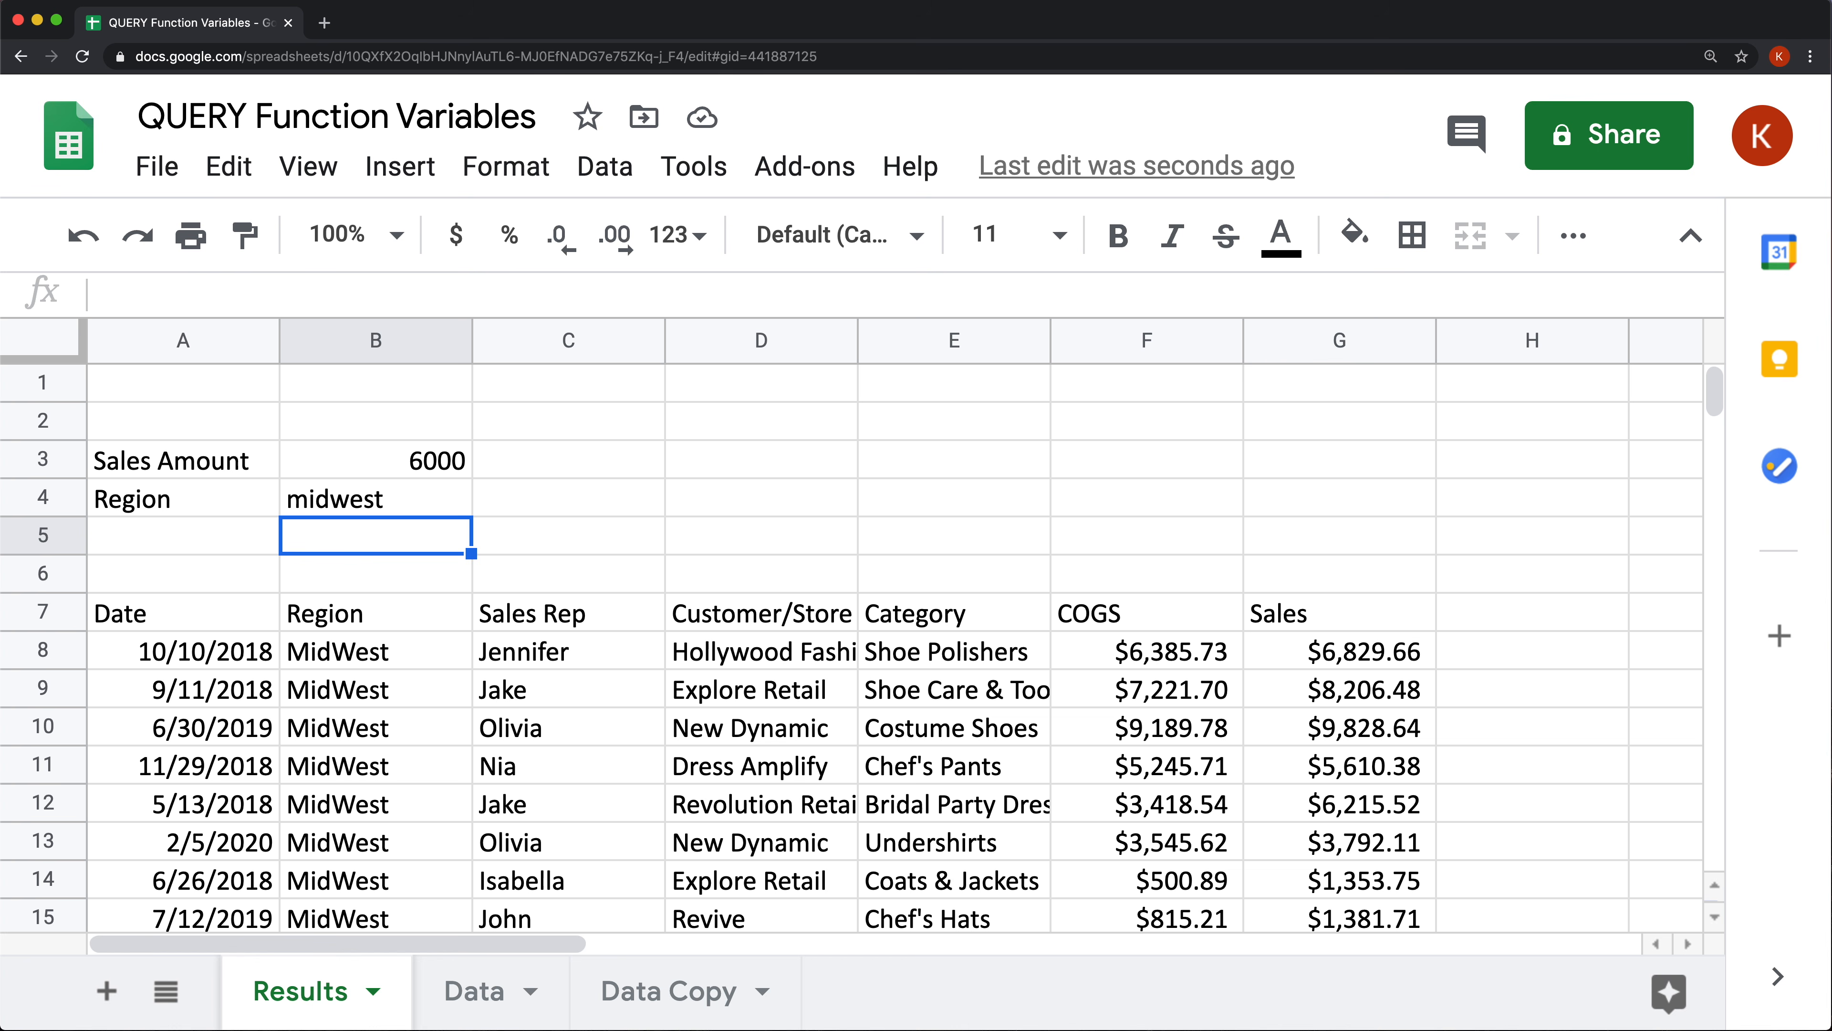
key("super+z")
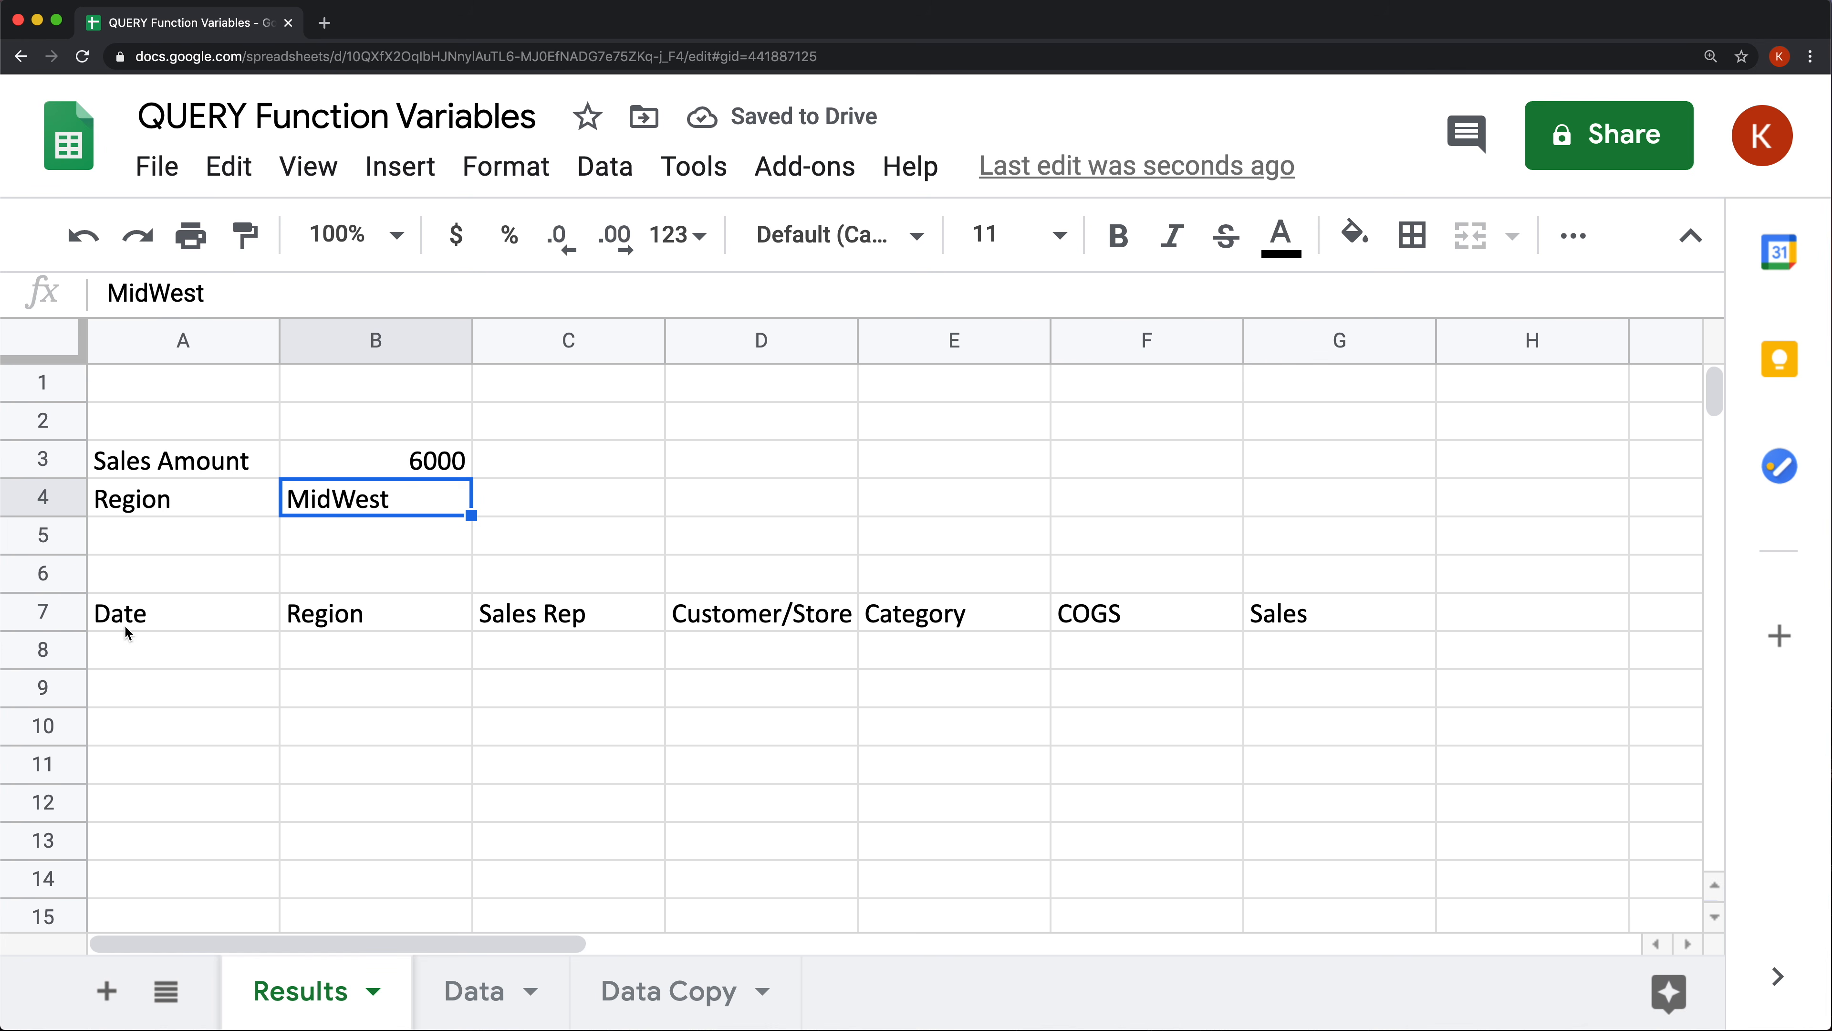
Wrap the B4 reference in A7's QUERY formula in LOWER() so the Region variable is joined as &LOWER(B4)&.
left_click(133, 611)
double_click(132, 611)
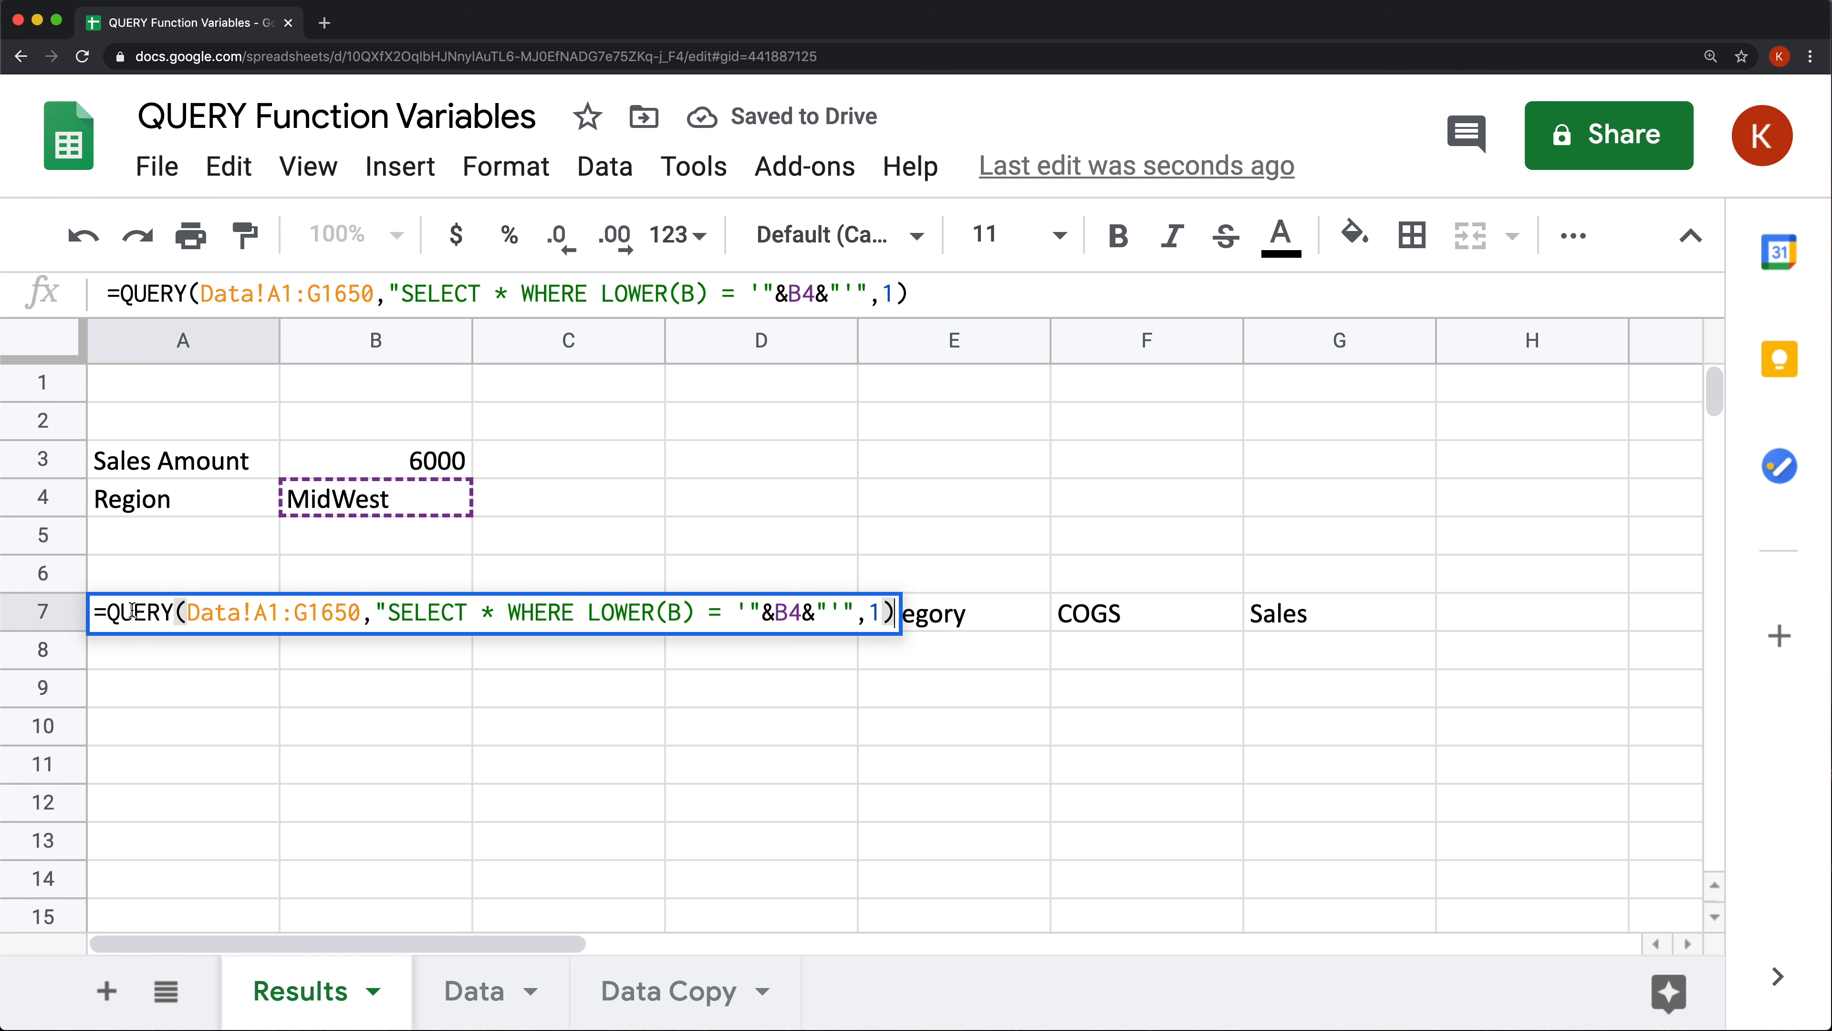
left_click(747, 614)
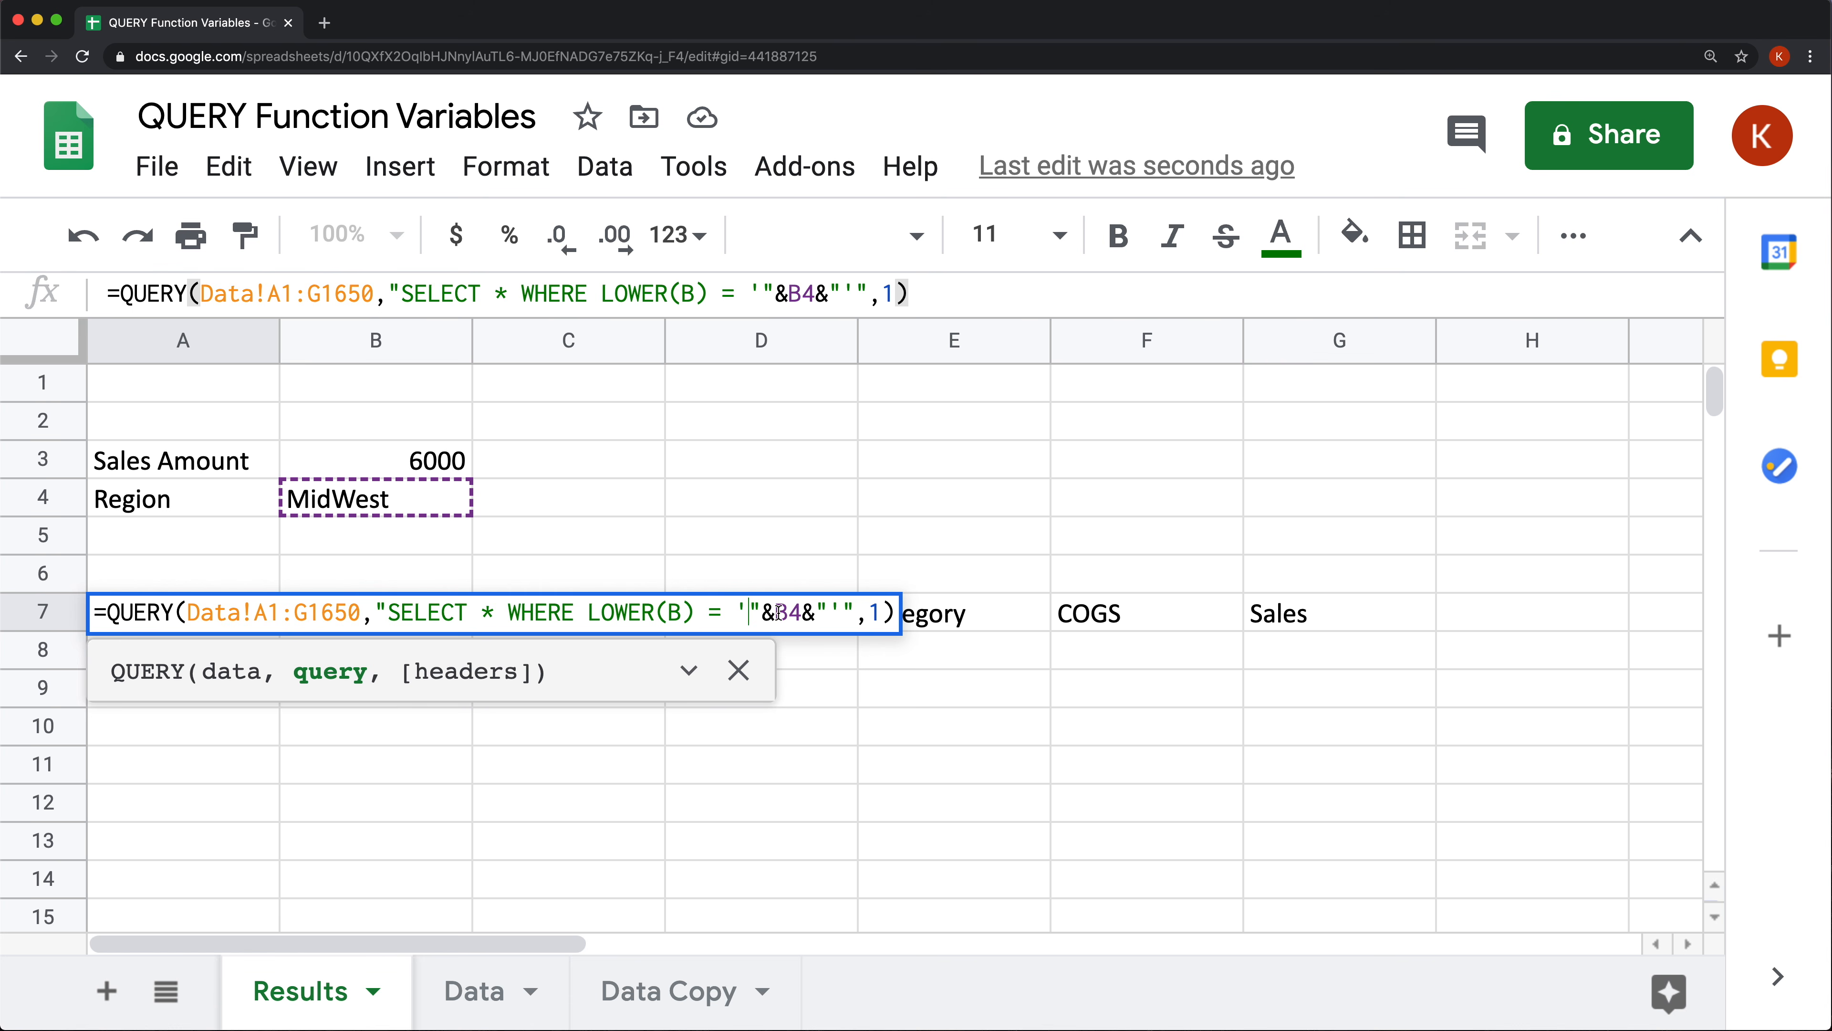
double_click(786, 613)
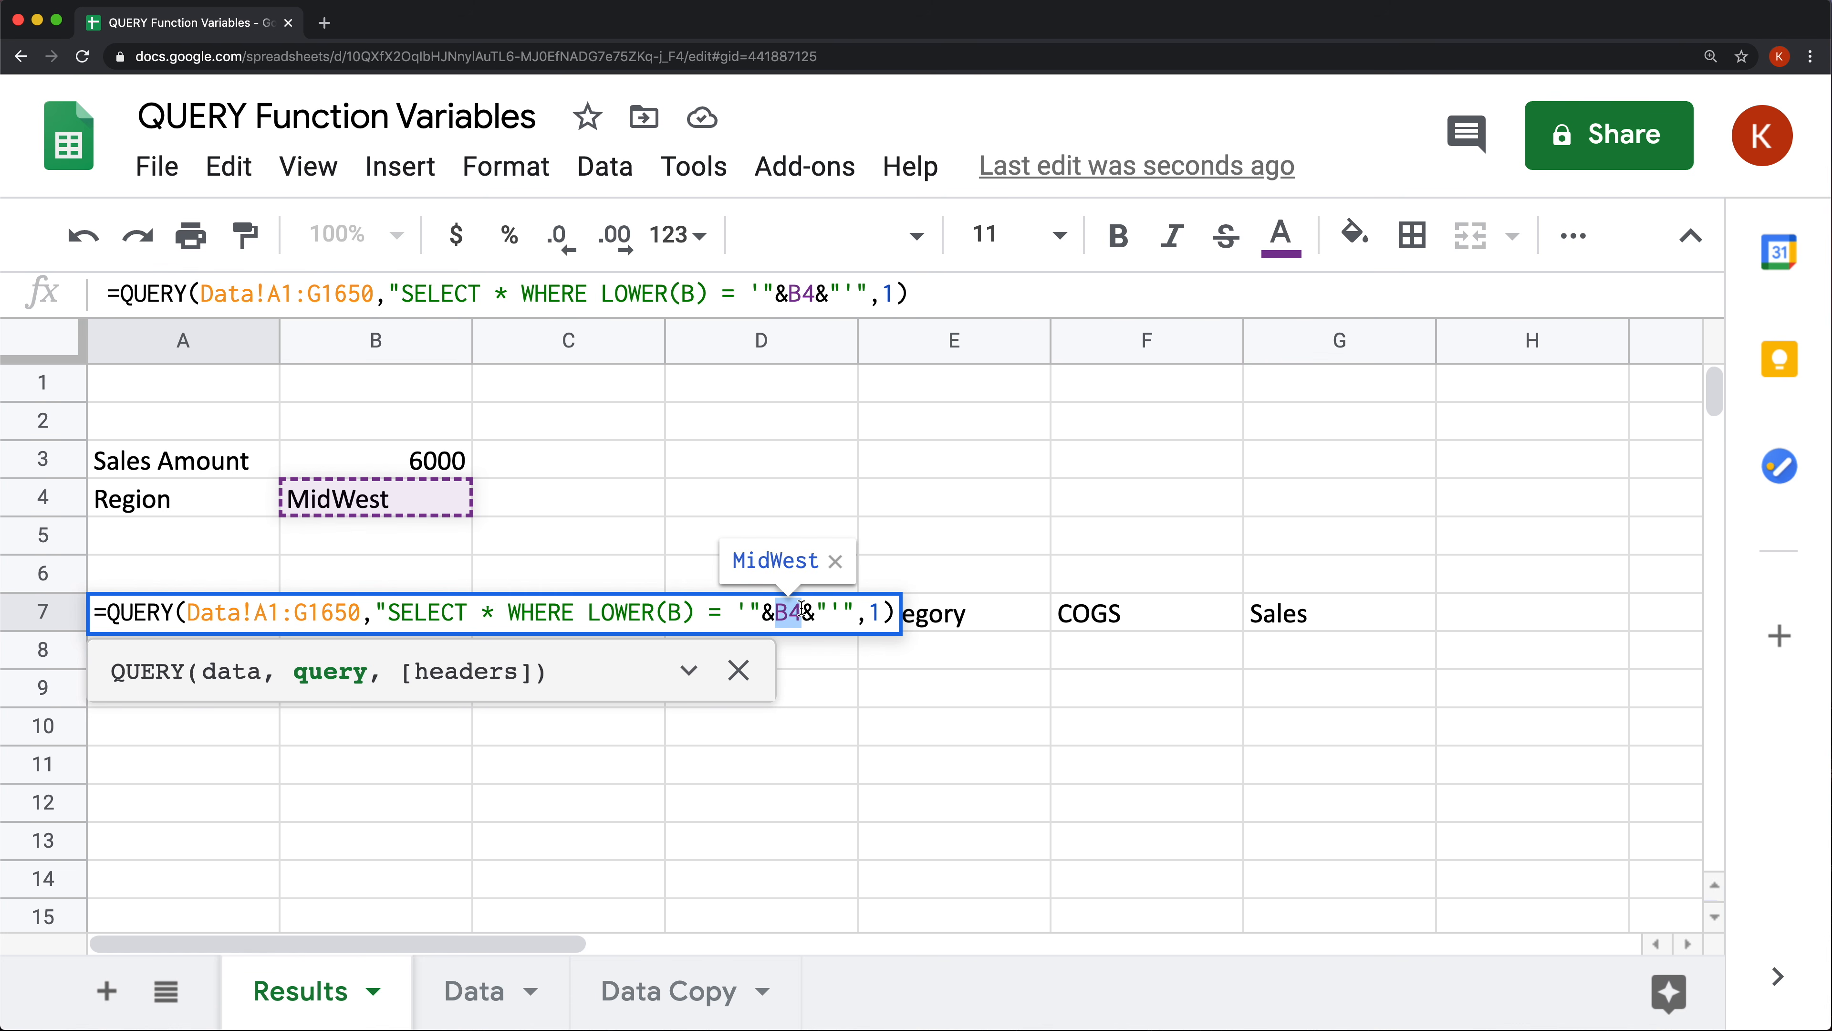
left_click(781, 613)
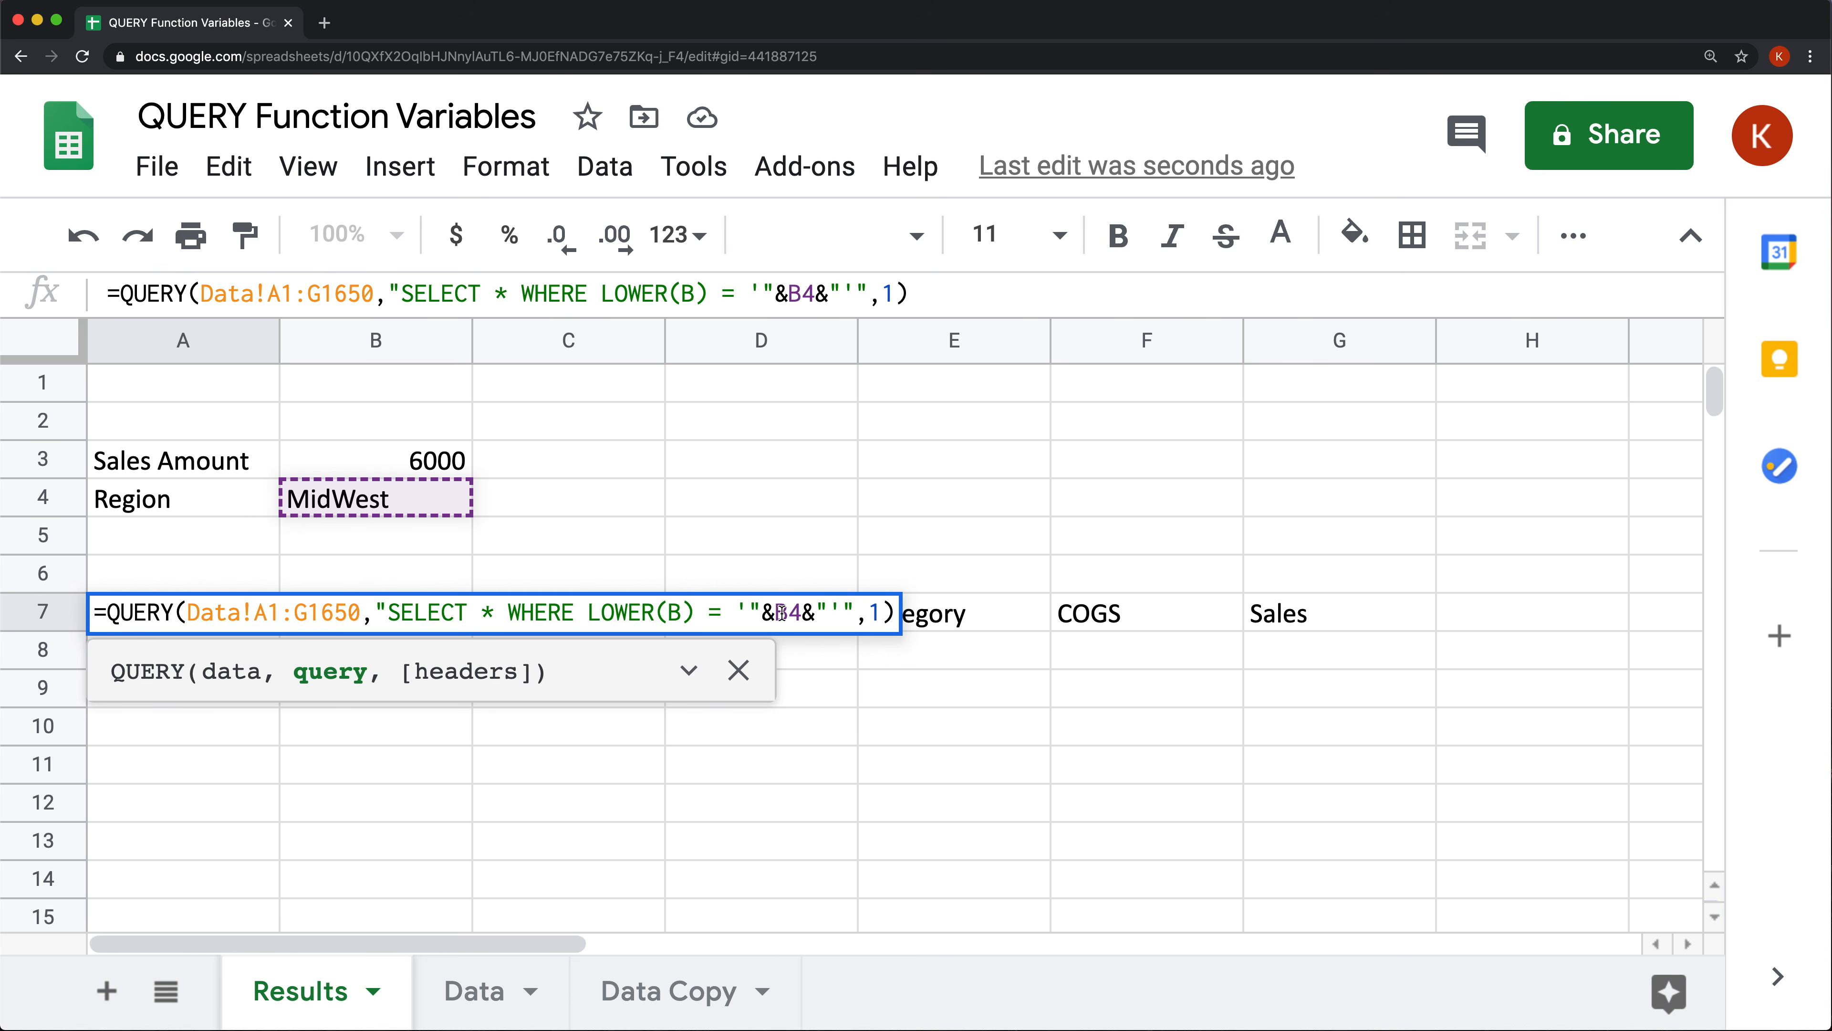
type("LOWER(")
key("Right")
key("Right")
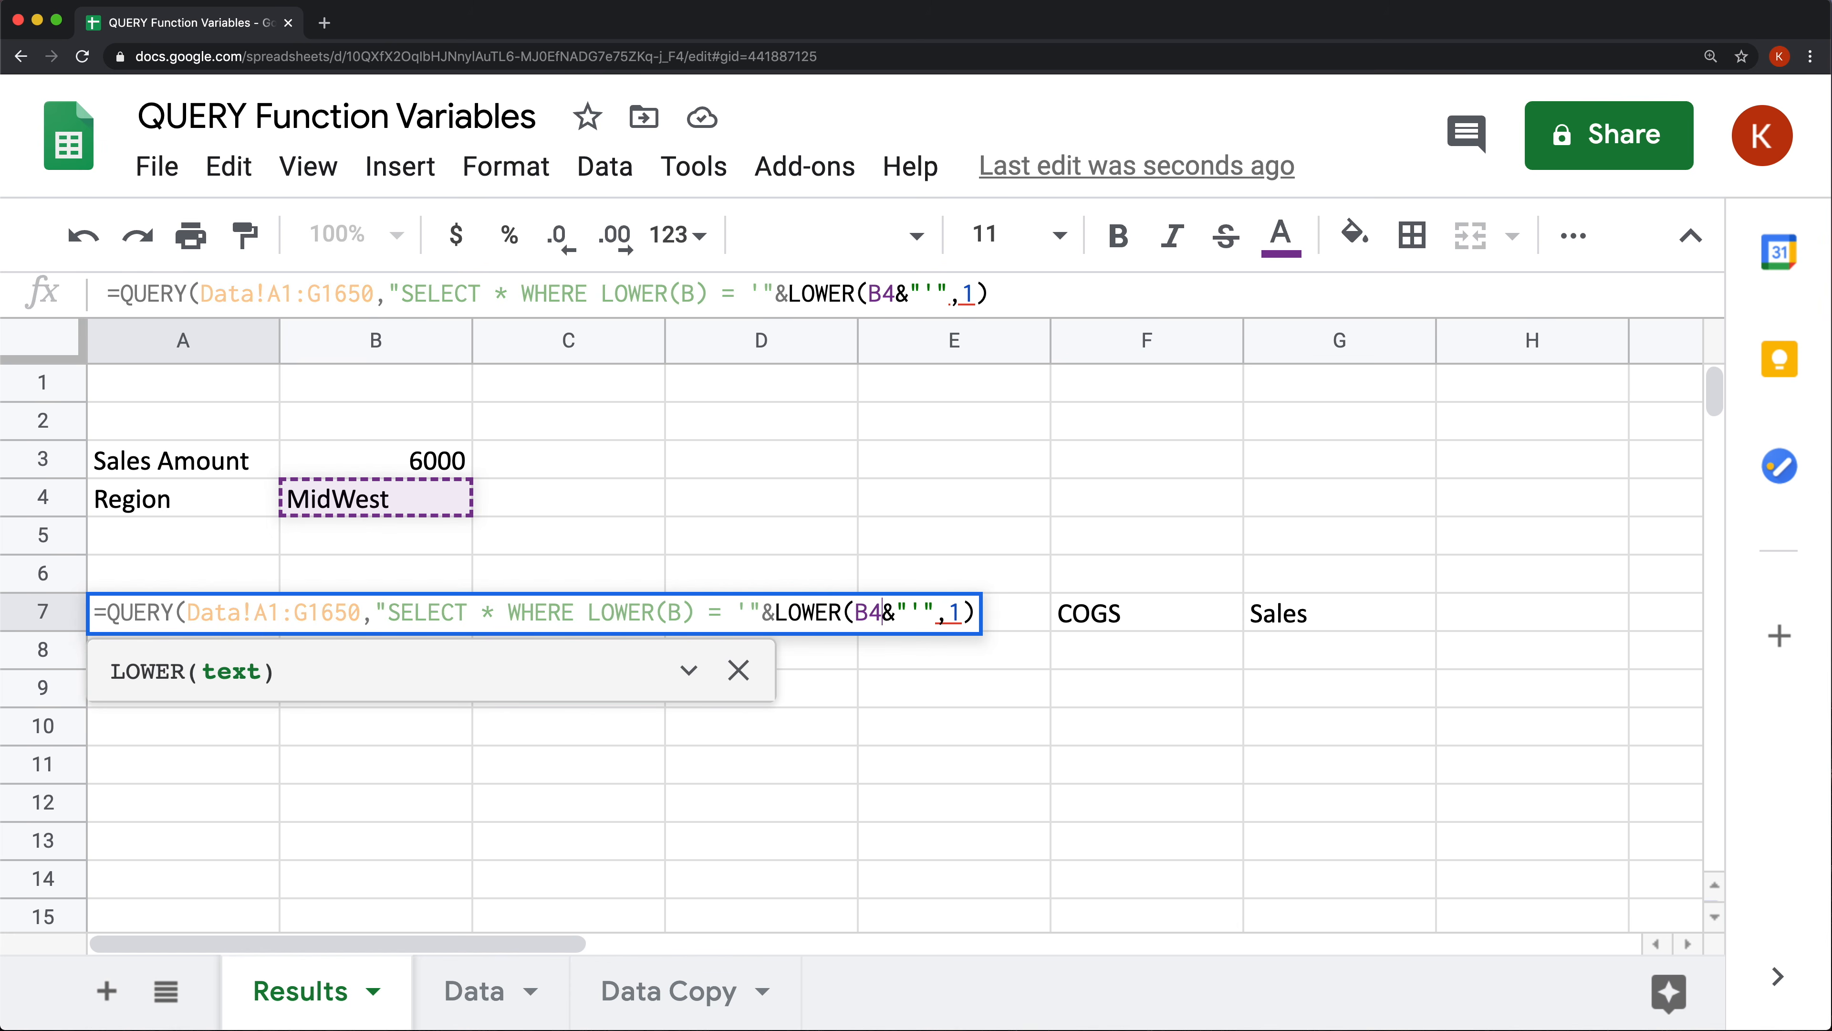
type(")")
left_click(814, 612)
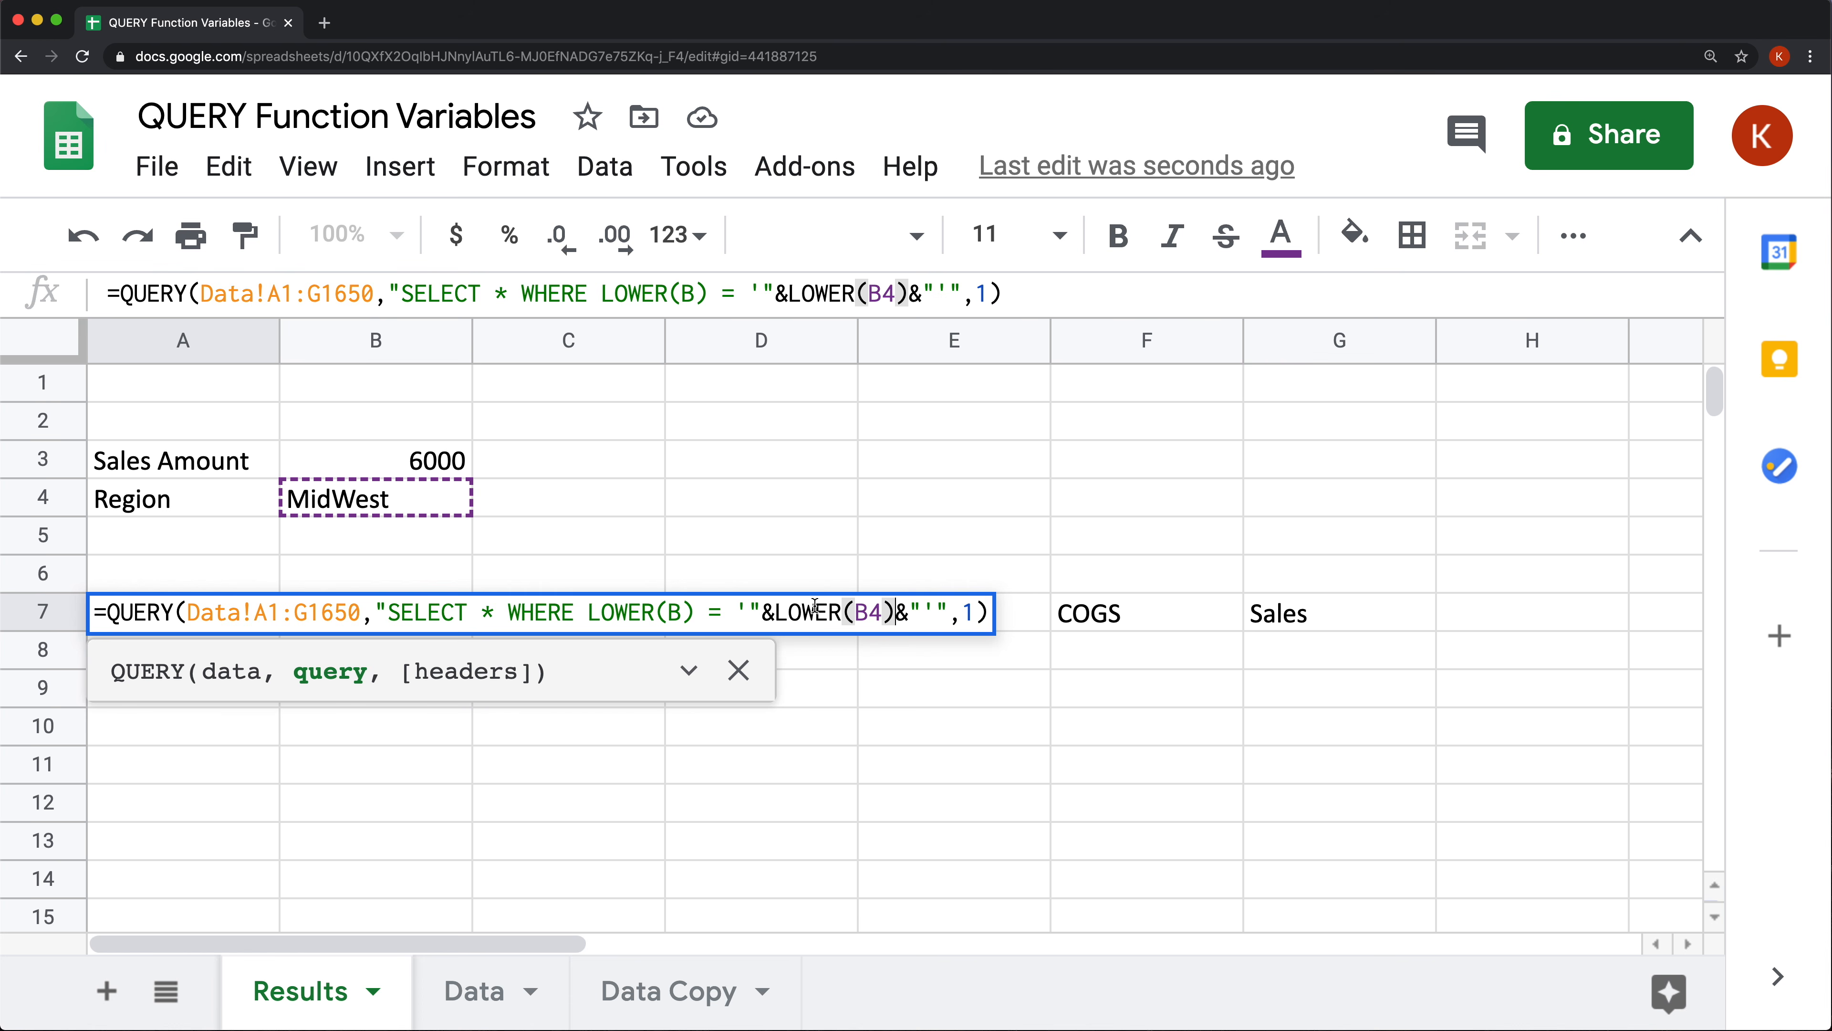
double_click(814, 613)
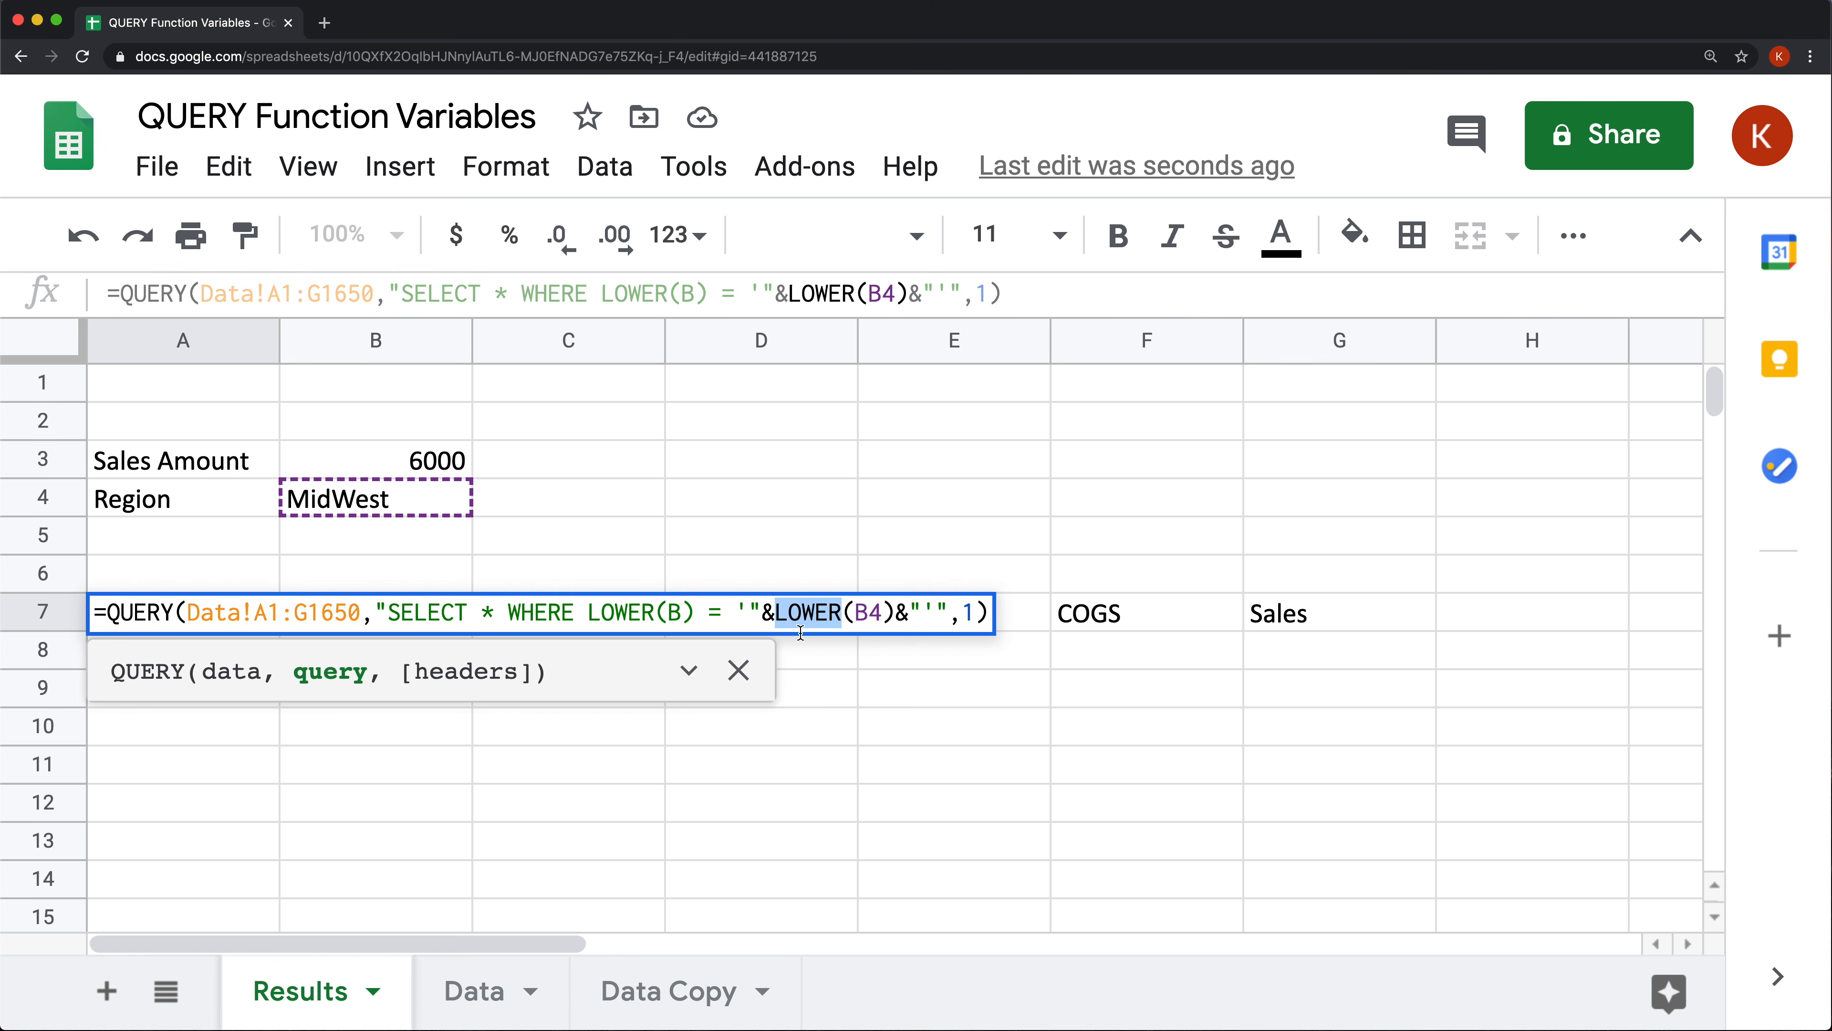
left_click(609, 613)
double_click(610, 613)
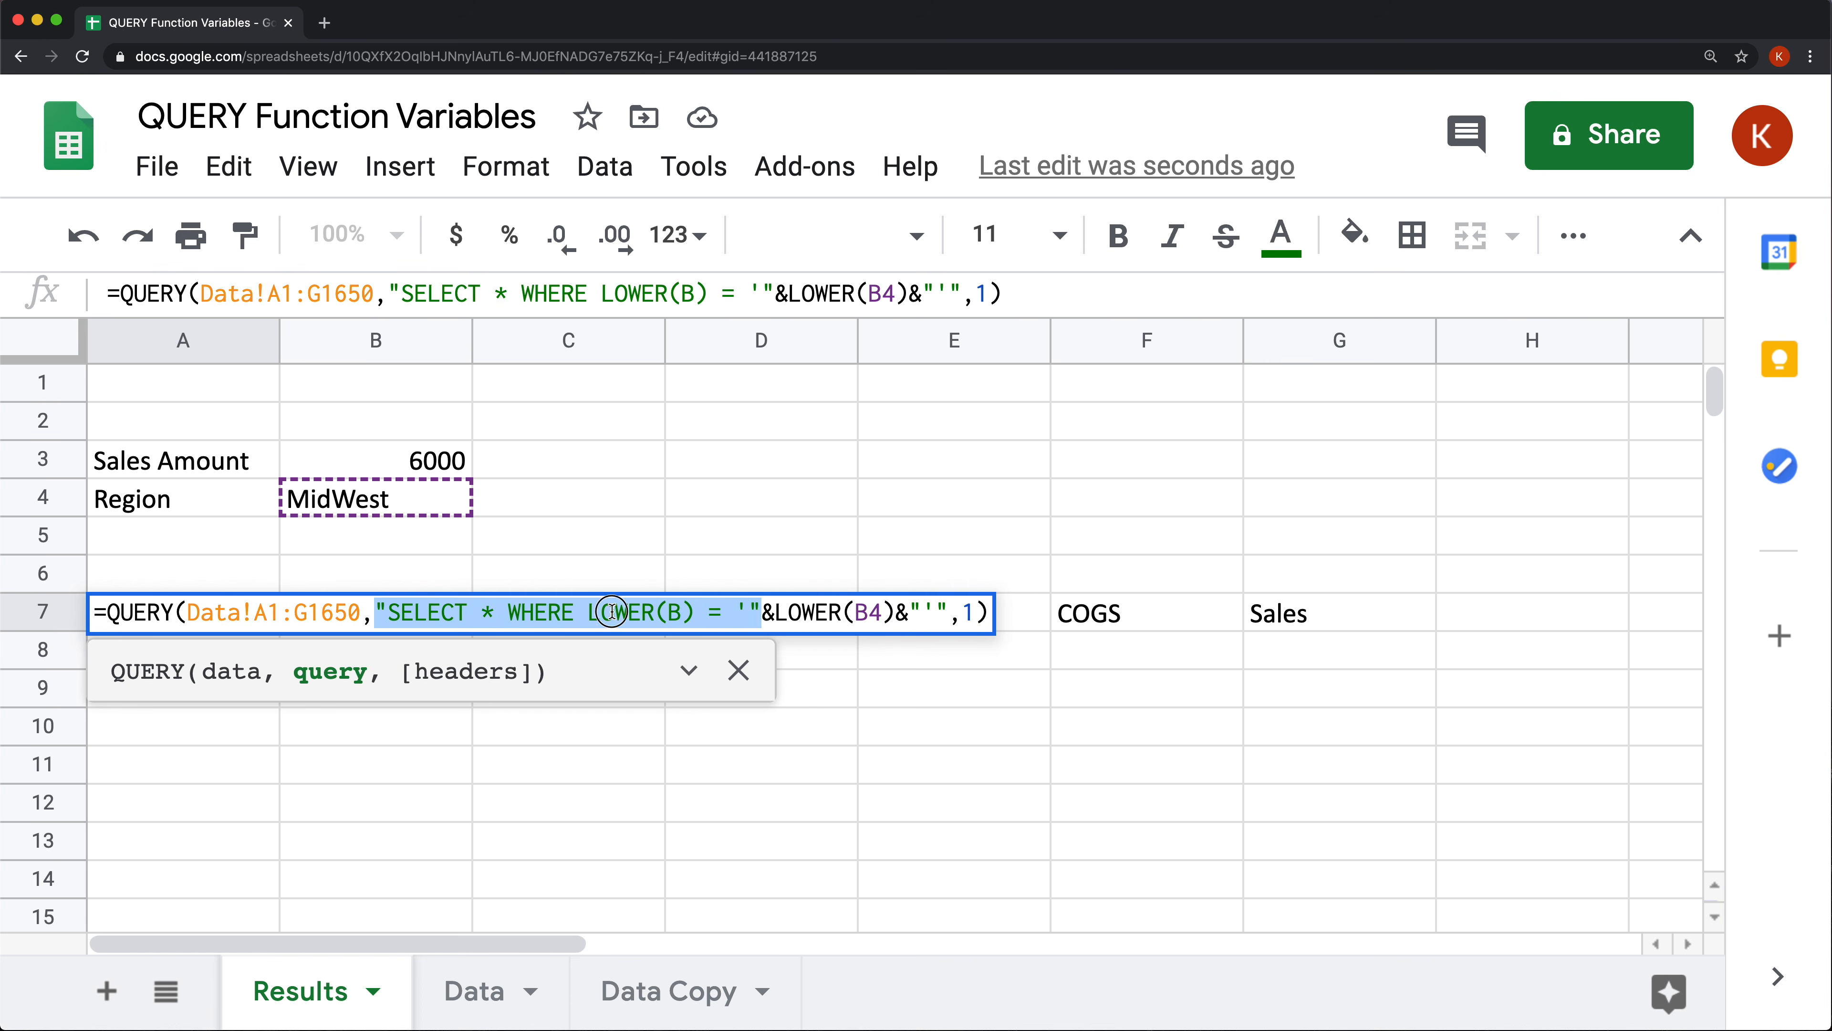
triple_click(609, 613)
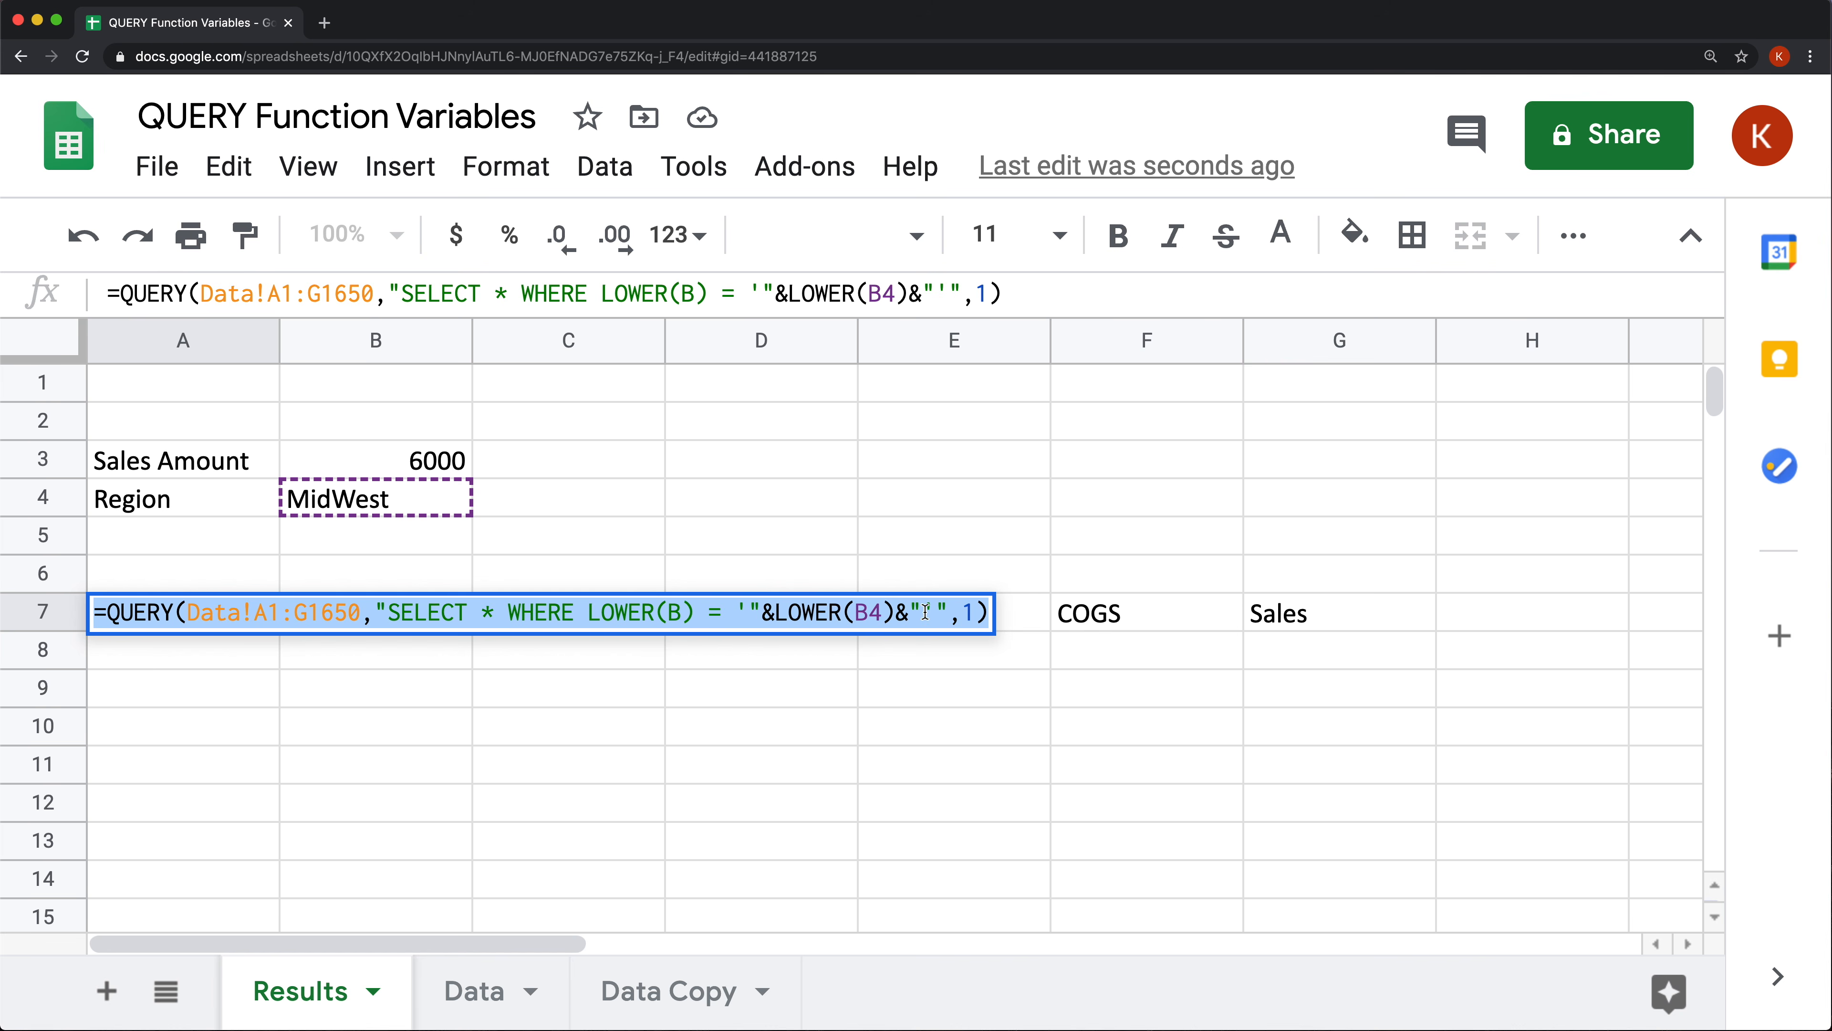
left_click(950, 615)
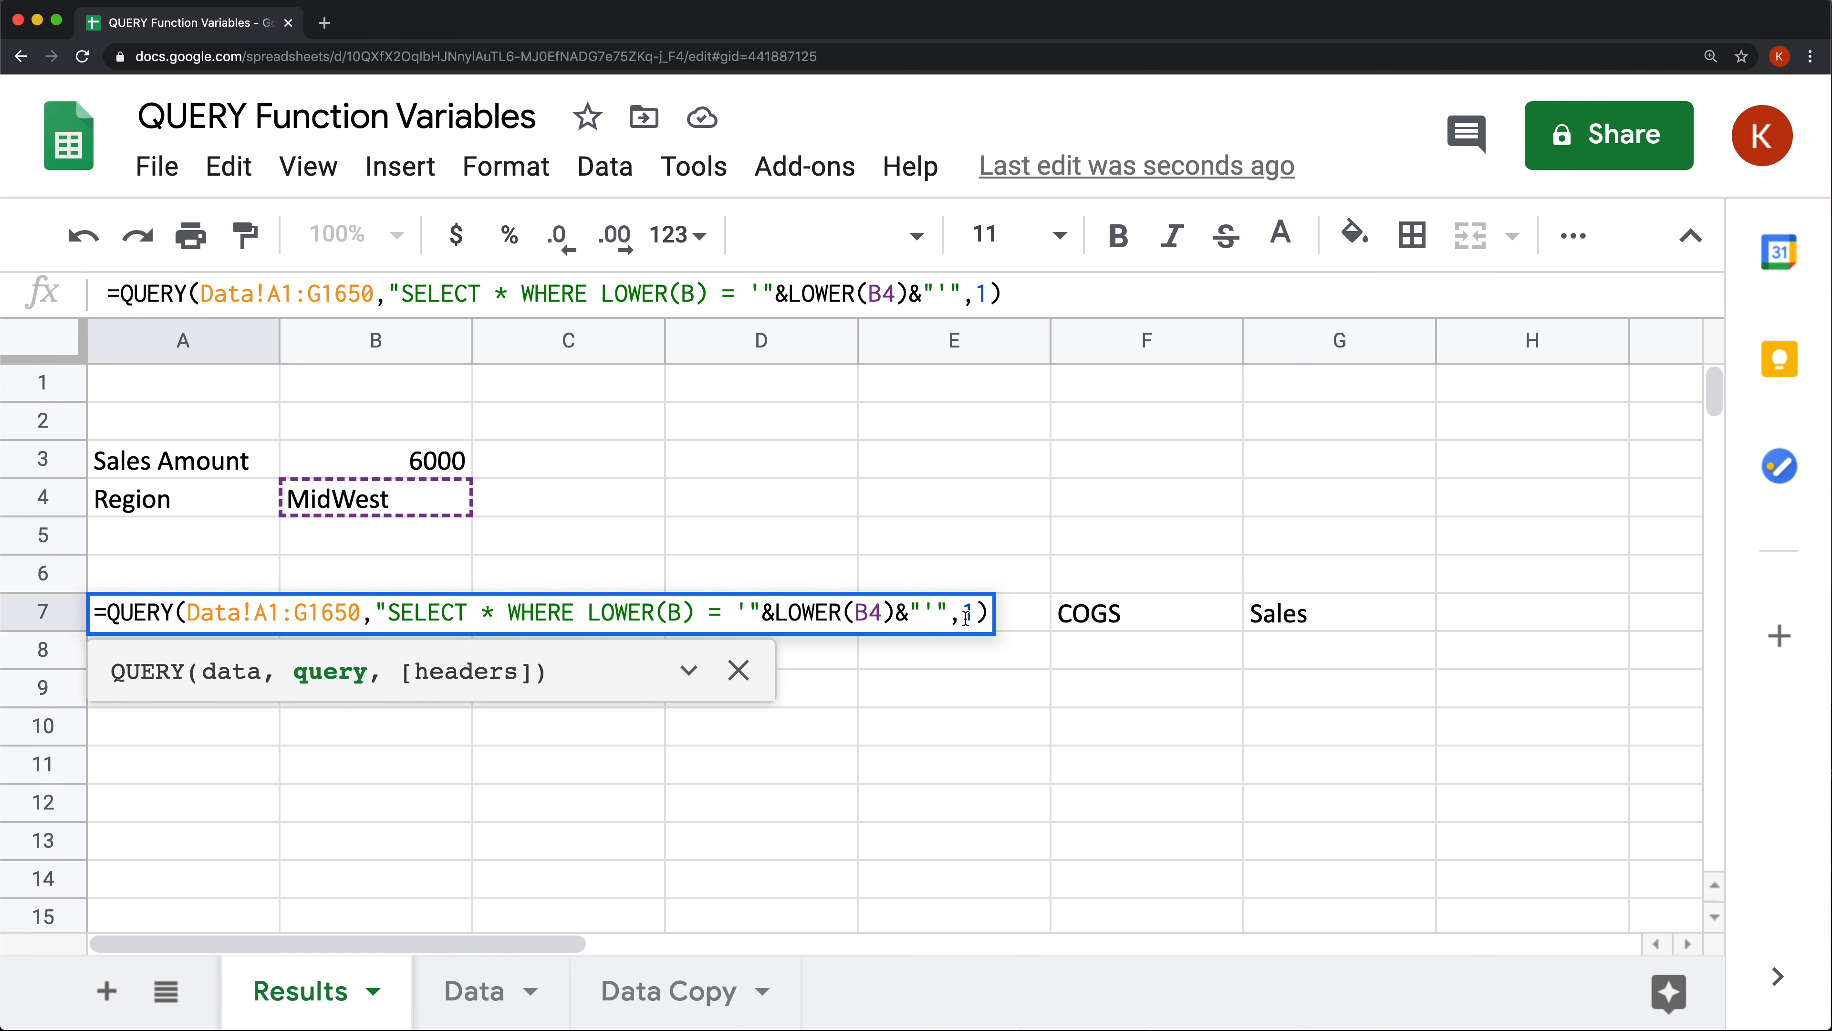
key("Return")
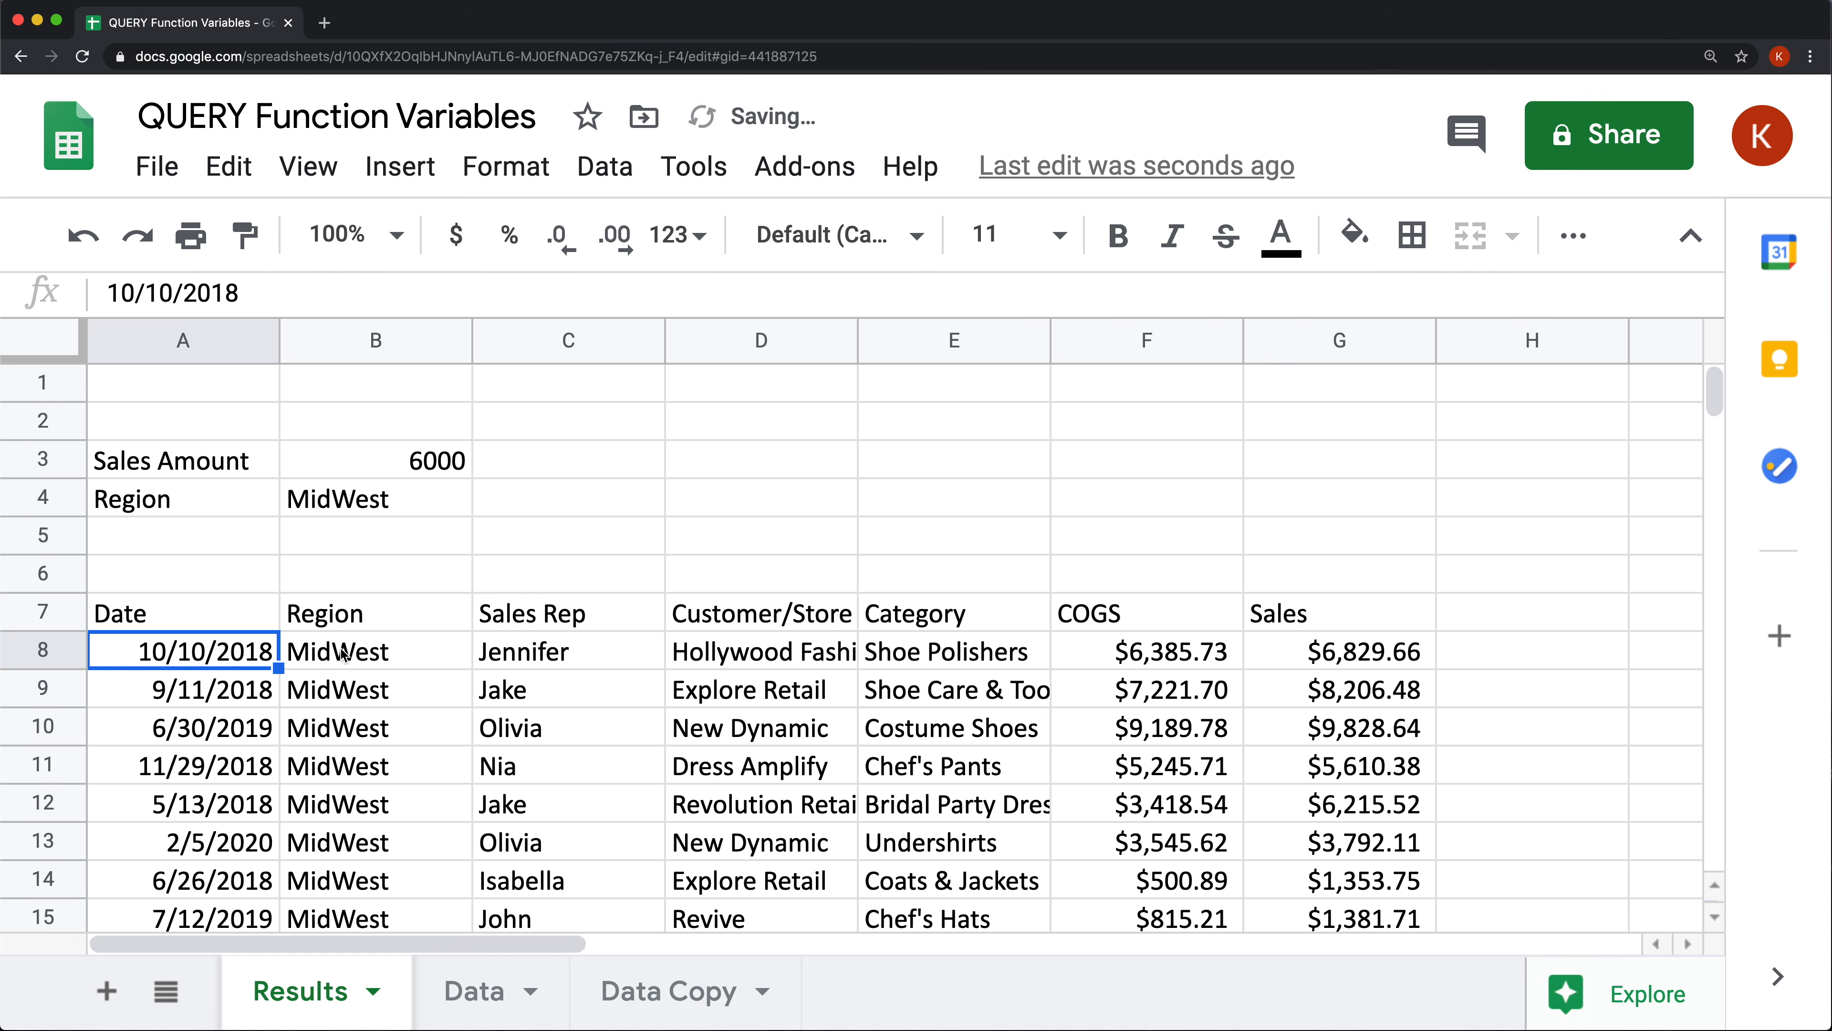
Copy the query expression from A7's QUERY formula and enter it in A6 as its own formula after an equals sign.
double_click(196, 619)
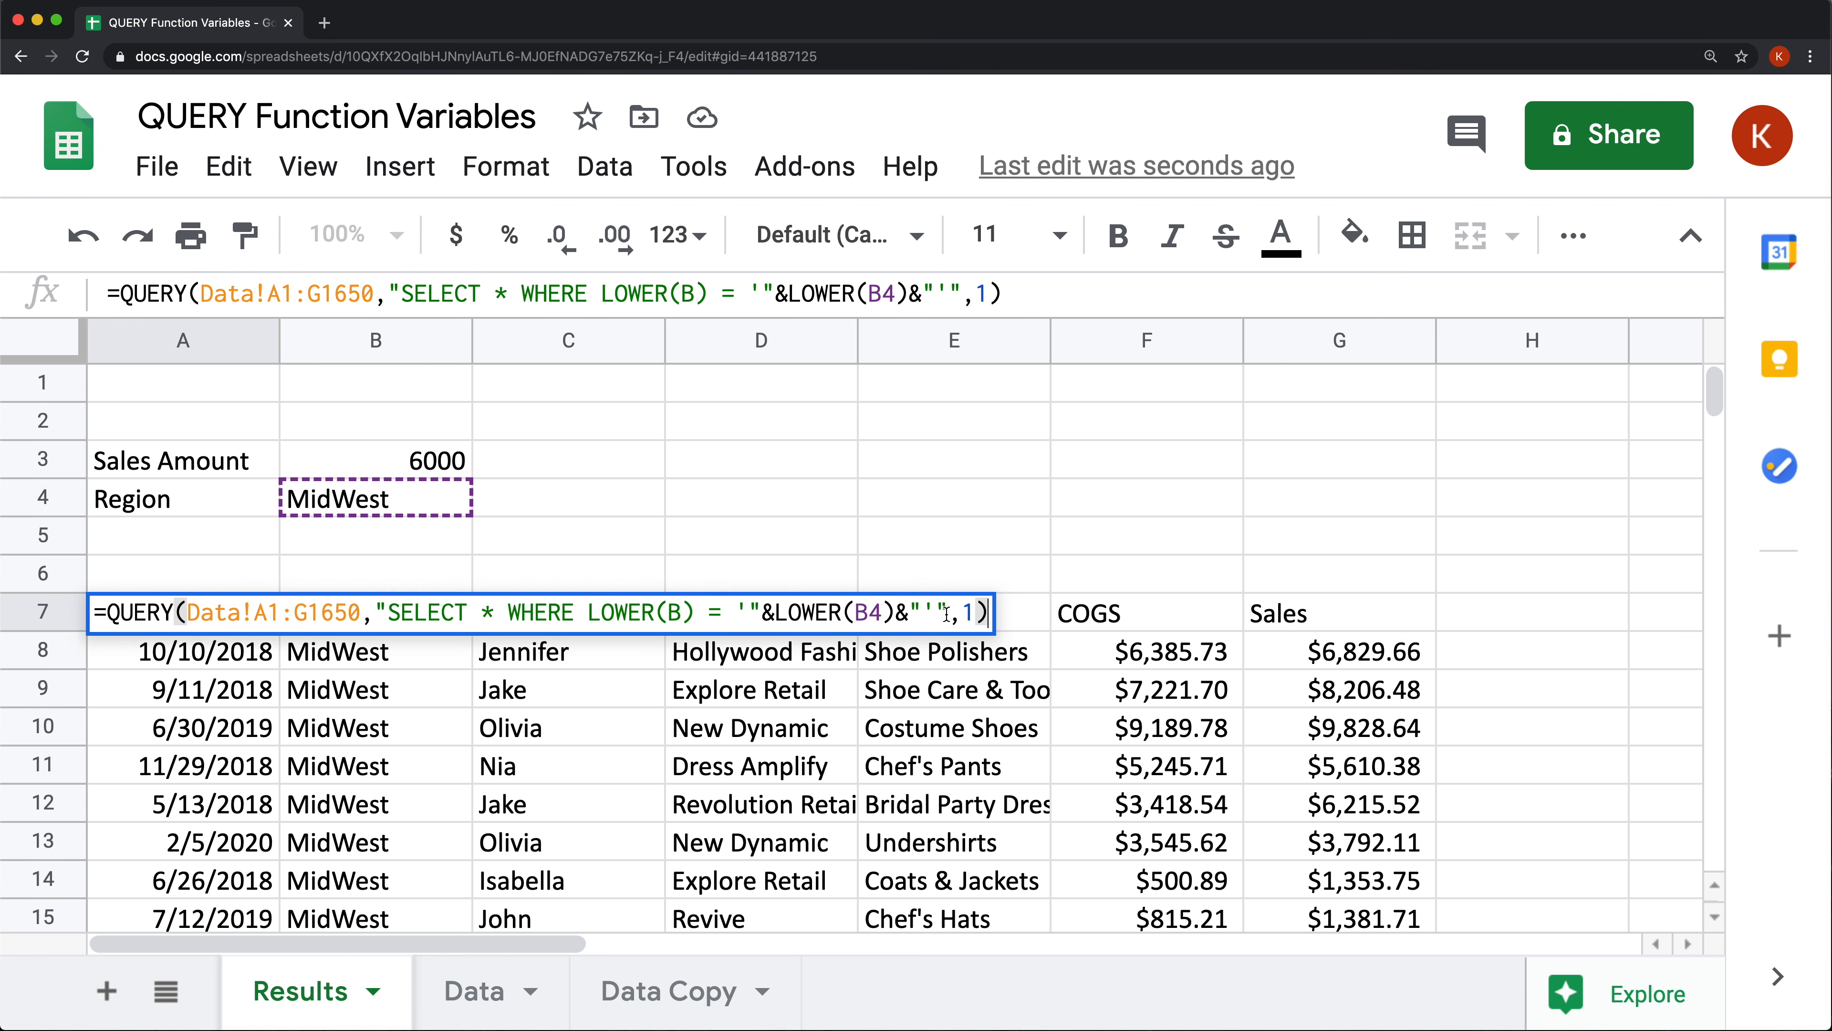
left_click_drag(943, 613, 379, 615)
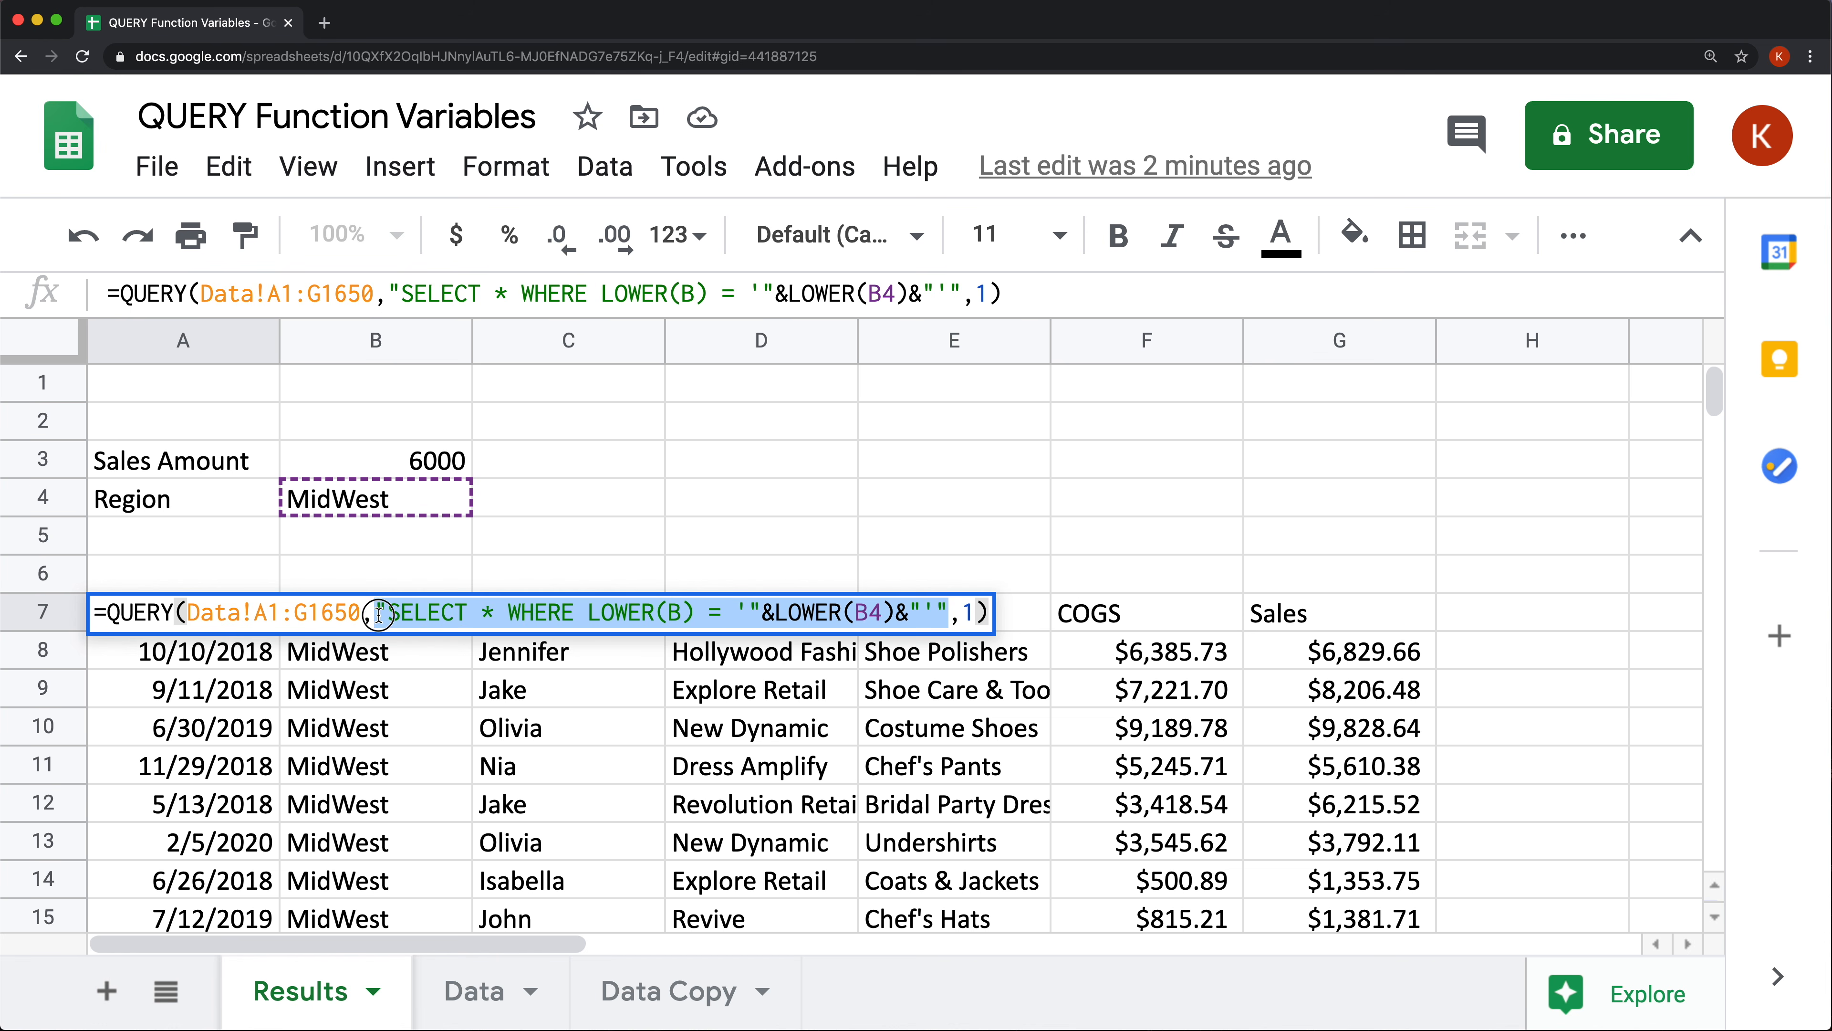
key("super+c")
key("Escape")
left_click(266, 566)
type("=")
key("super+v")
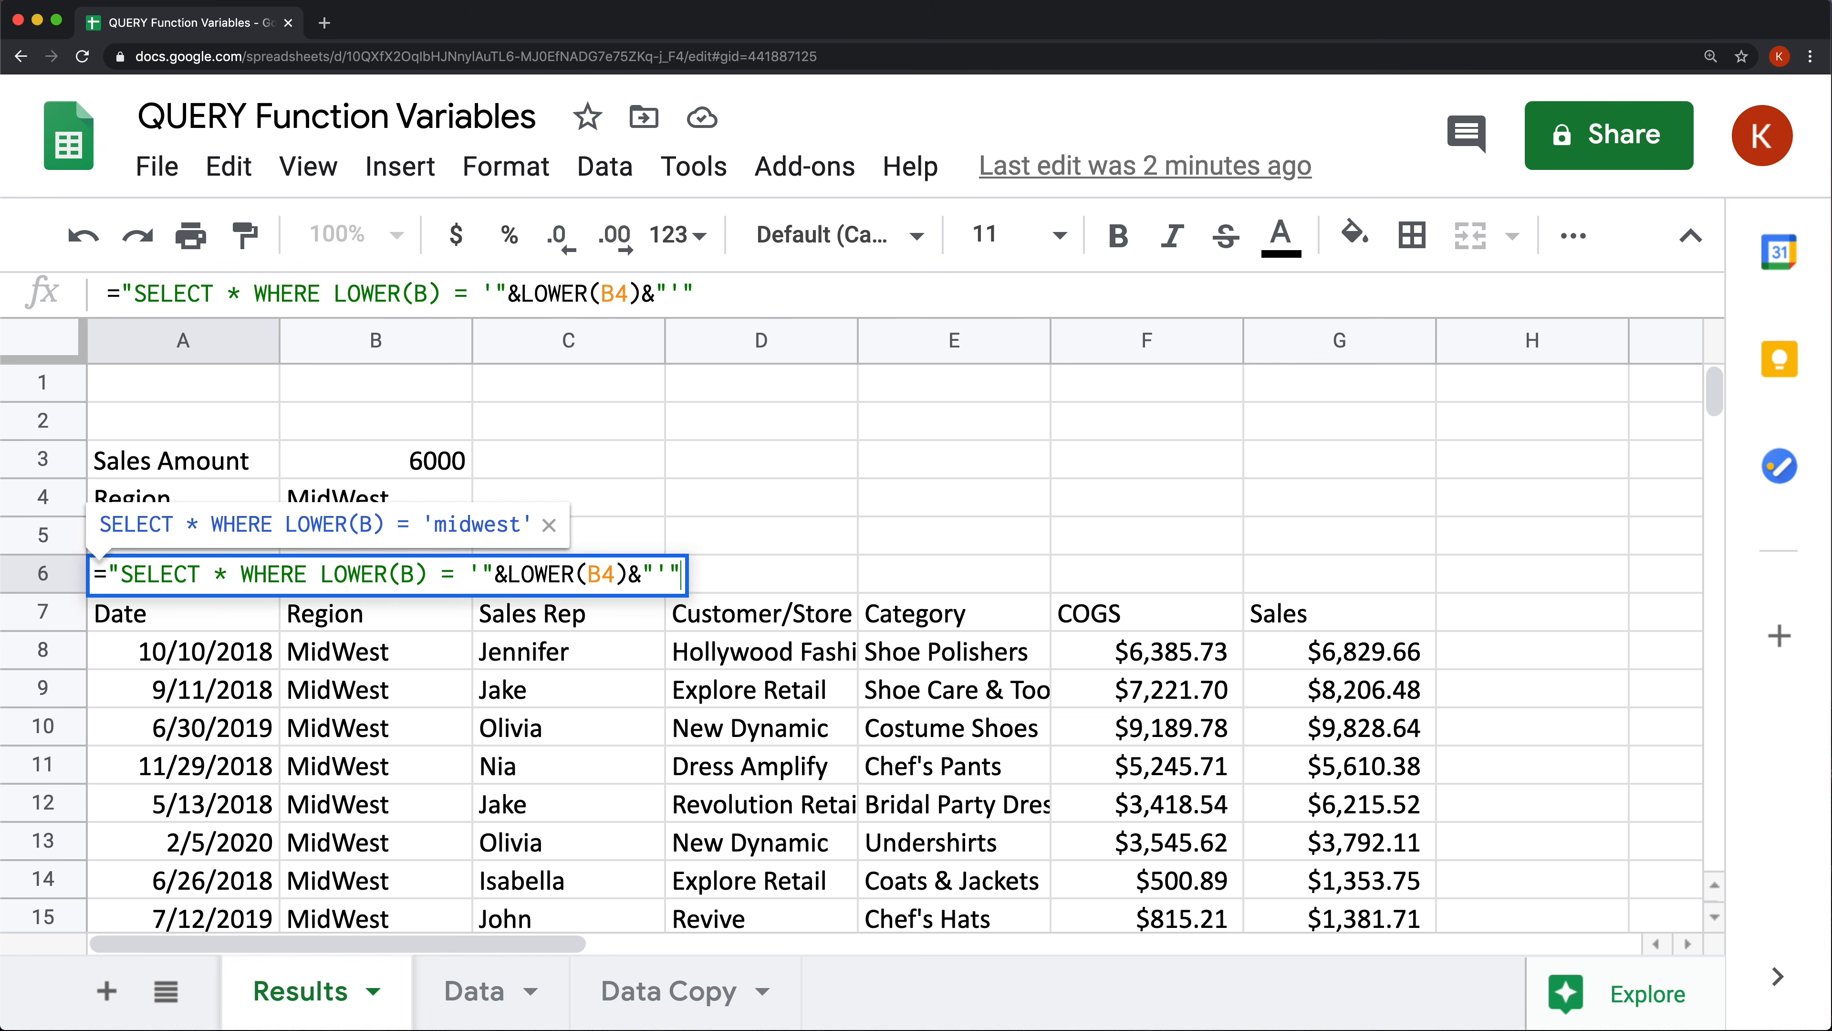
key("Return")
Examine the three joined parts of A6's formula: the SELECT text, LOWER(B4) and the closing single quote.
left_click(217, 577)
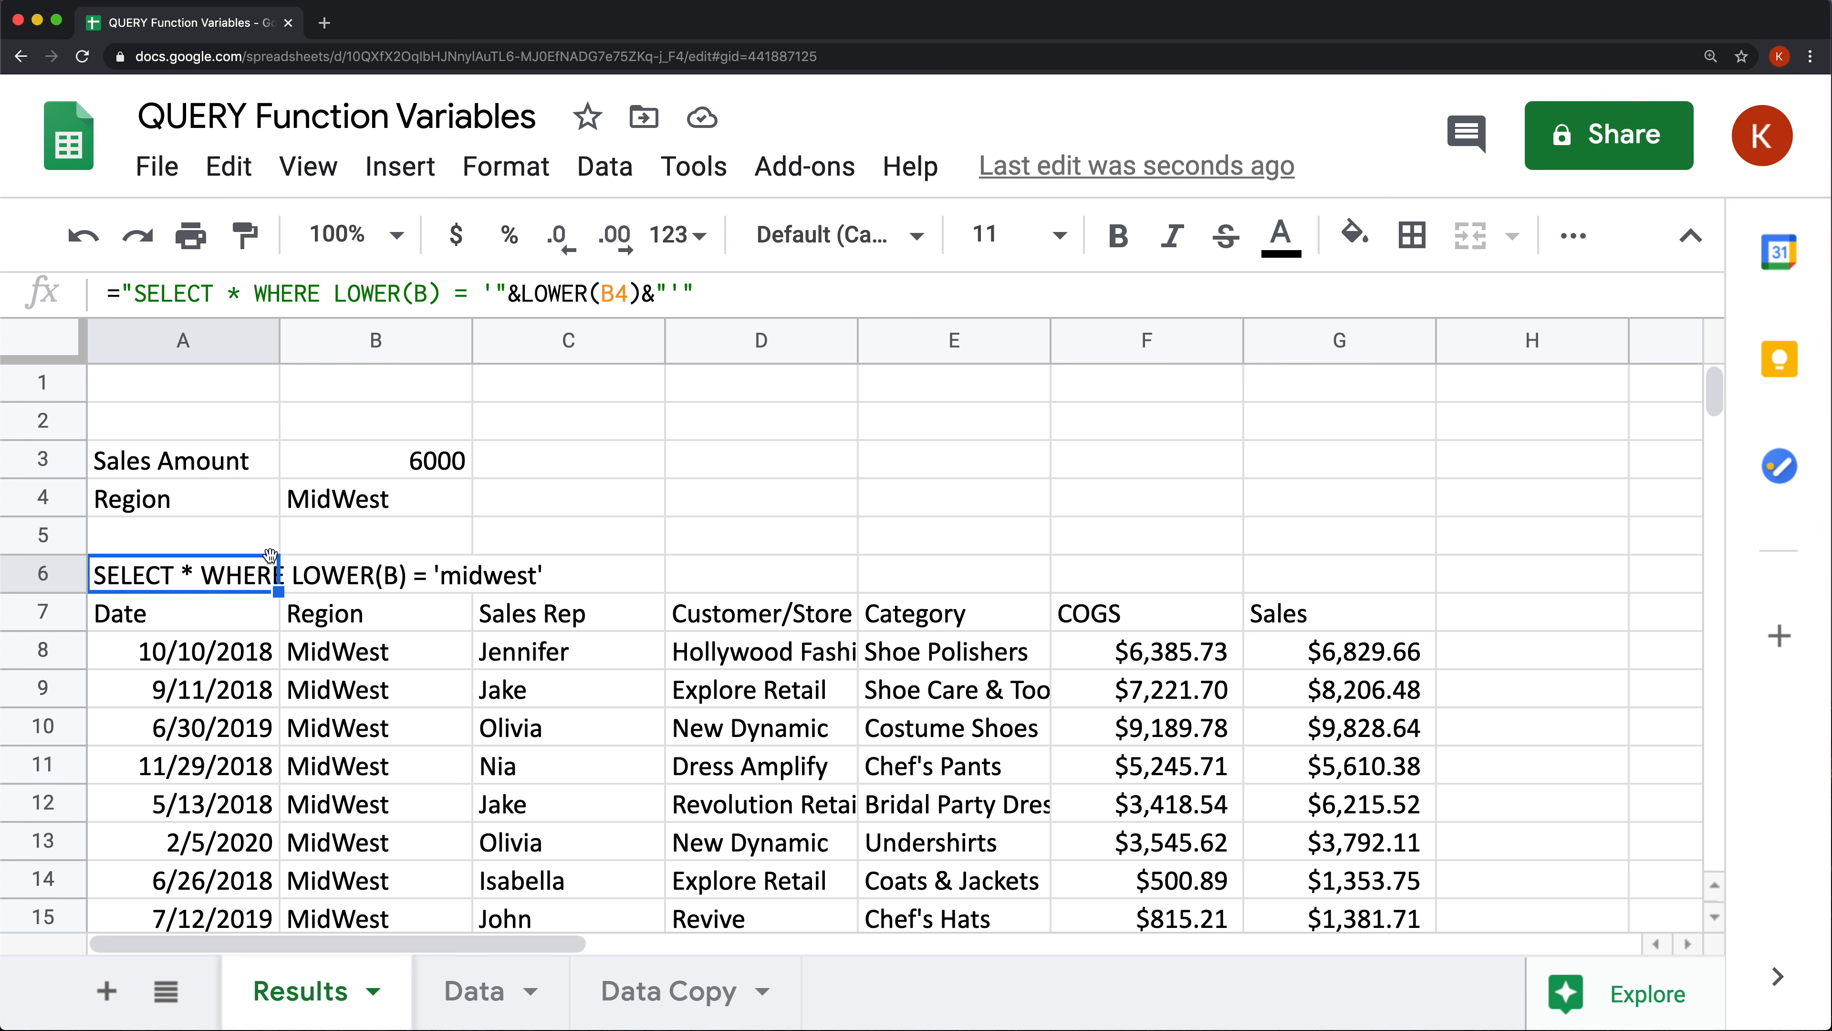
double_click(158, 577)
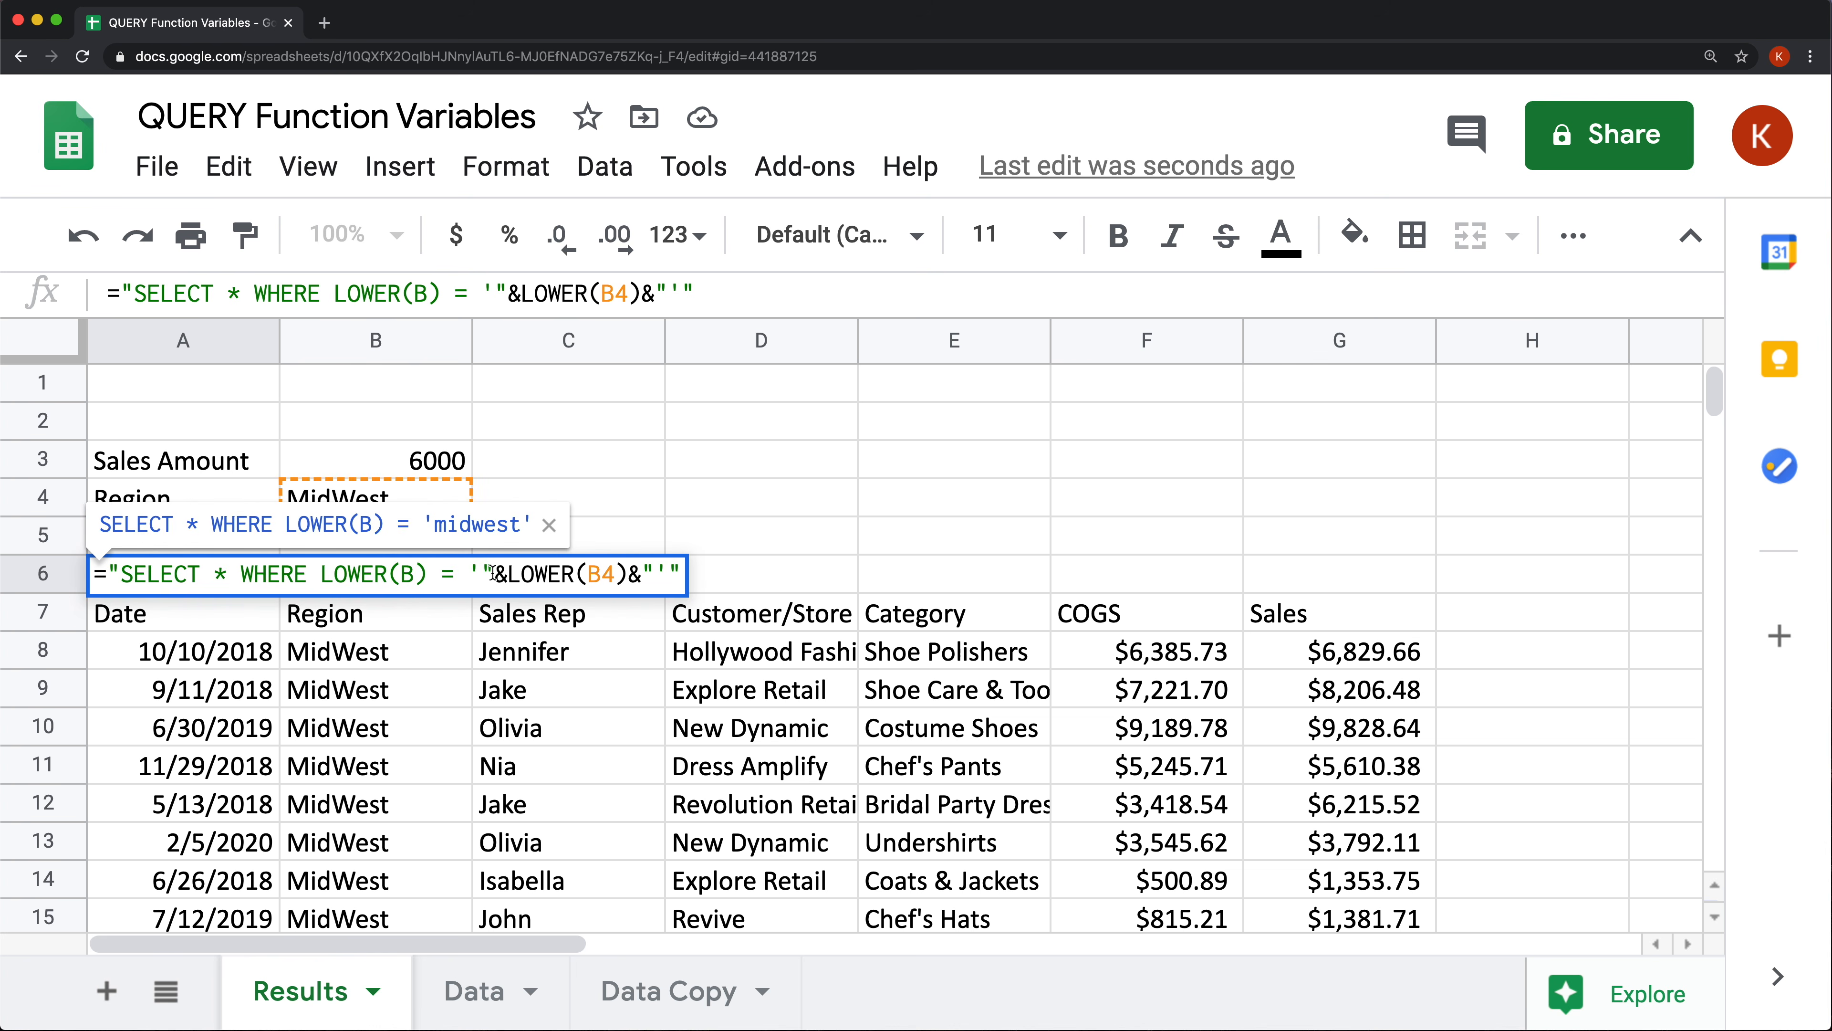
left_click_drag(494, 574, 110, 574)
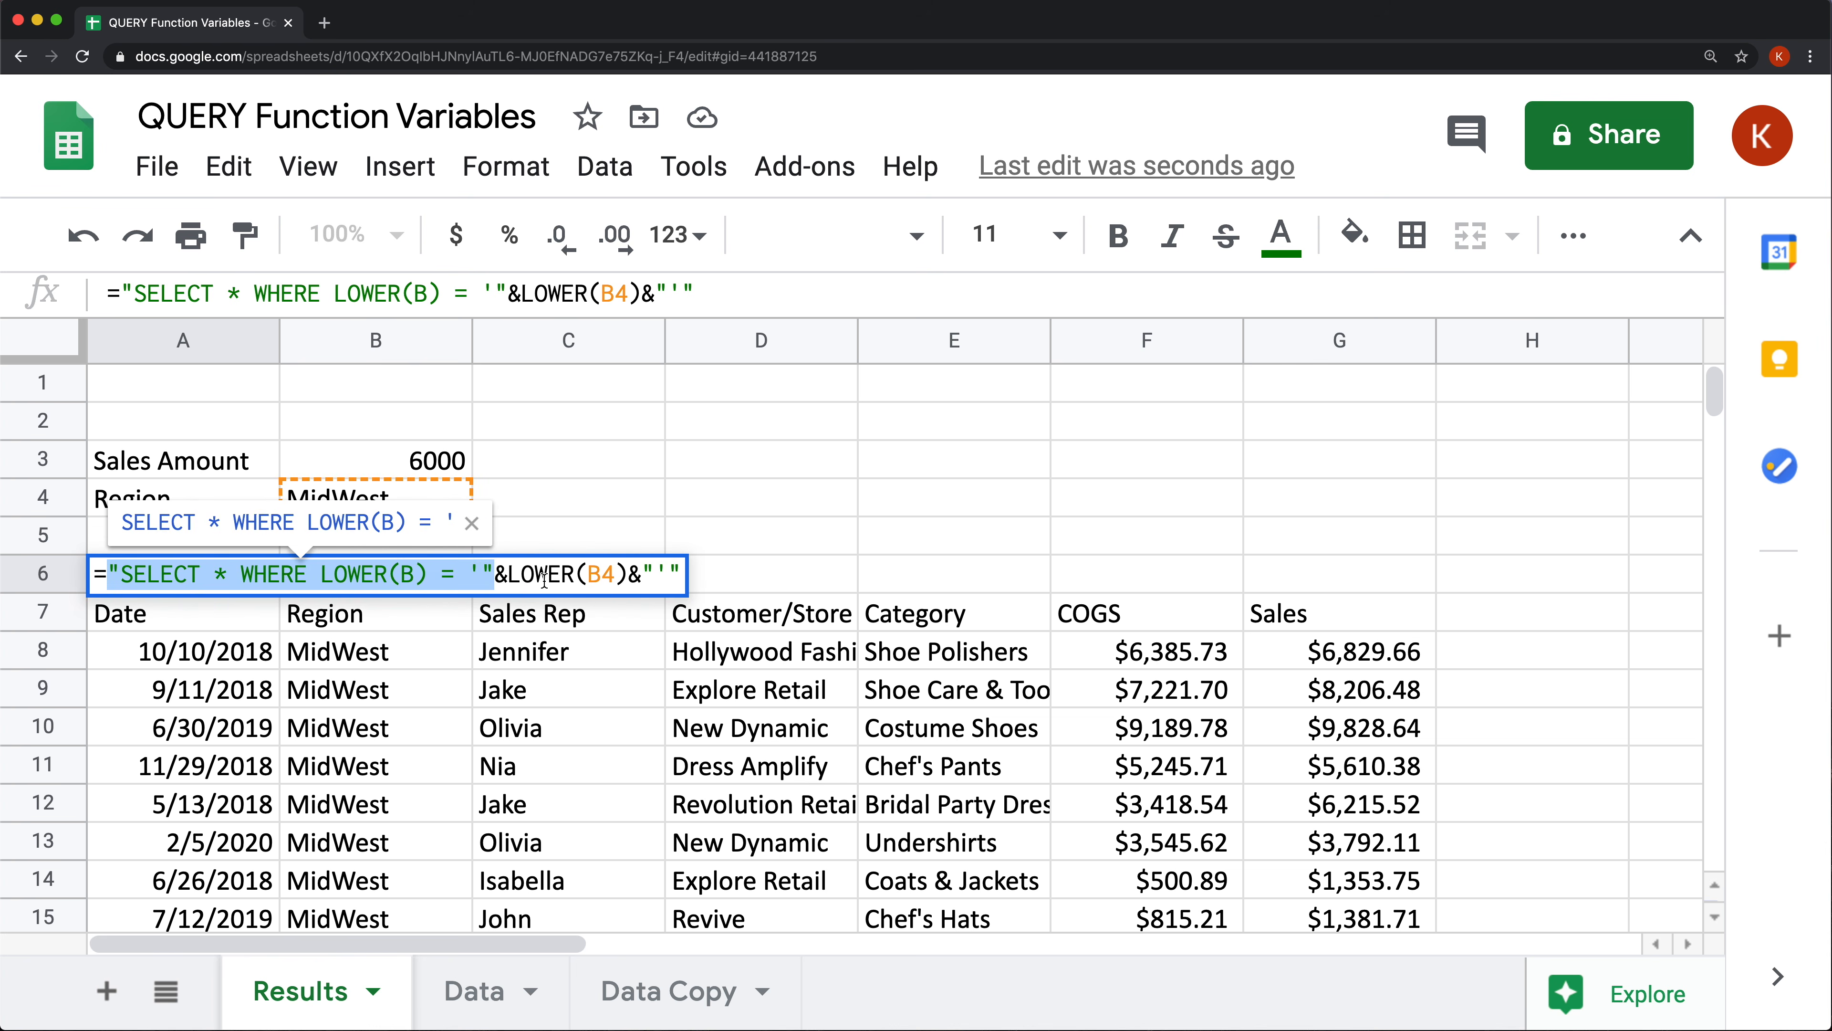
left_click_drag(505, 576, 622, 574)
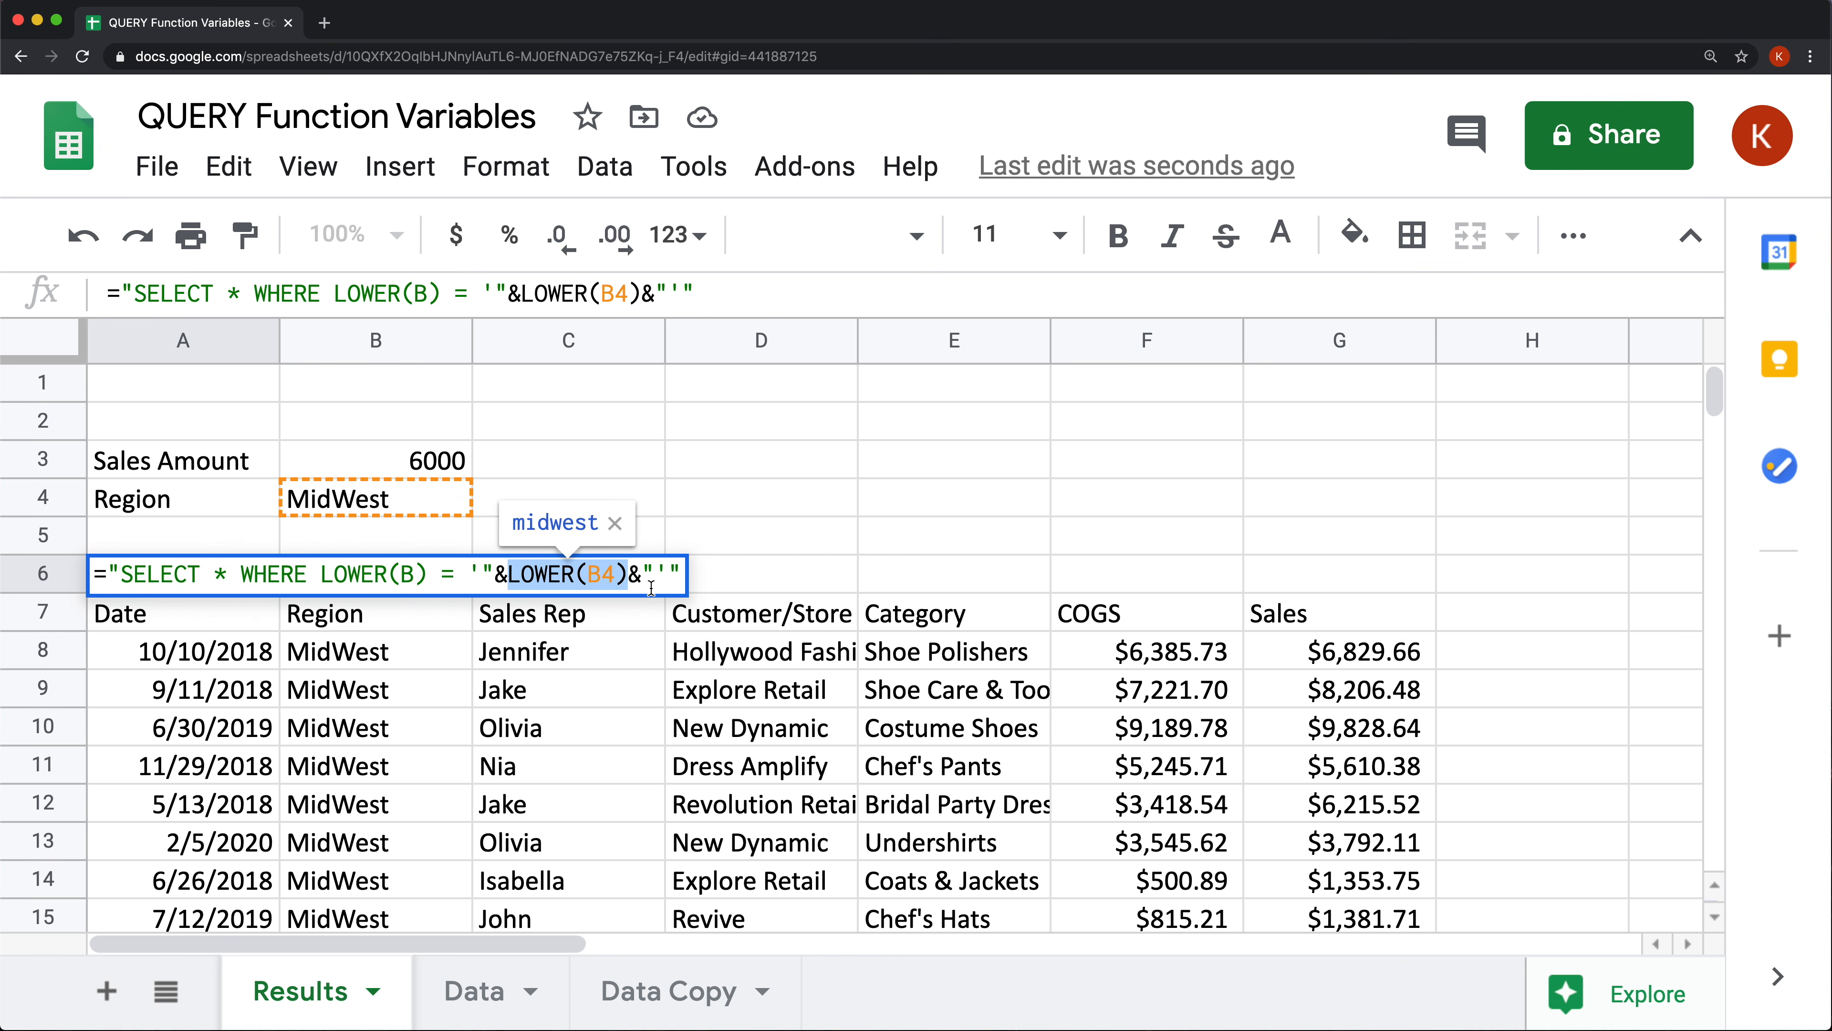
left_click_drag(642, 576, 696, 578)
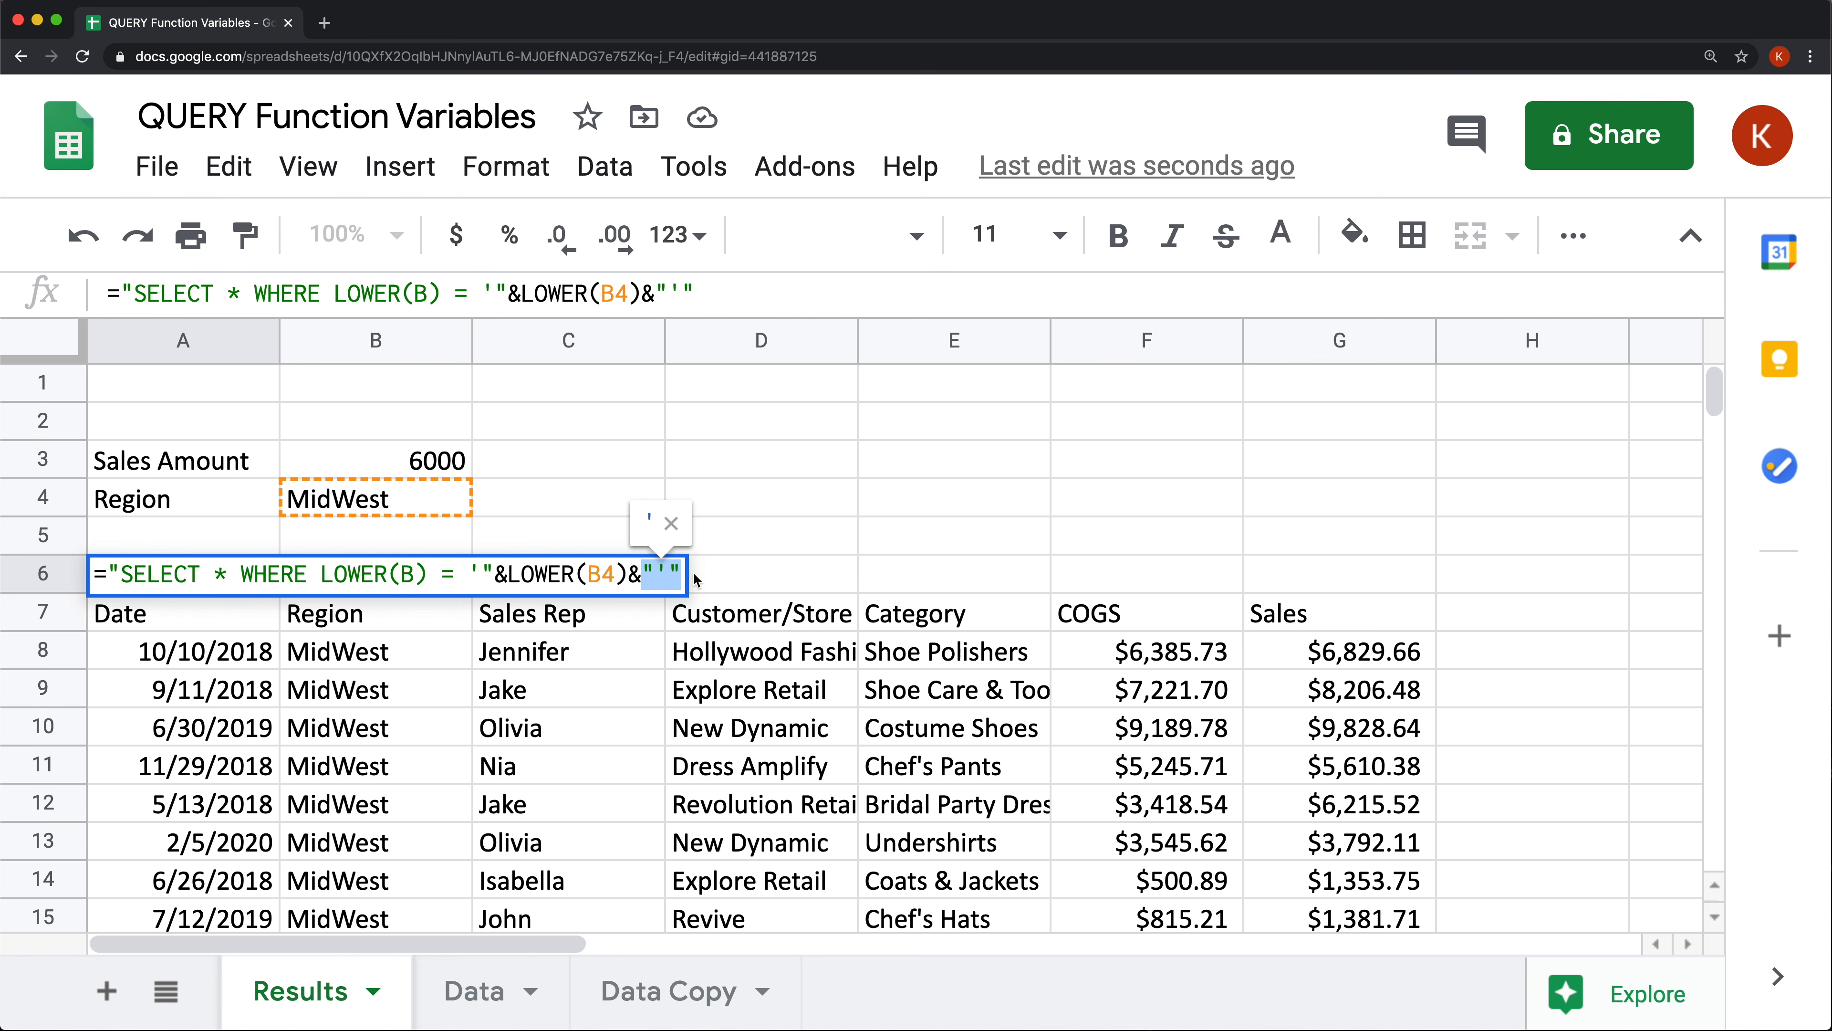
key("Return")
key("Up")
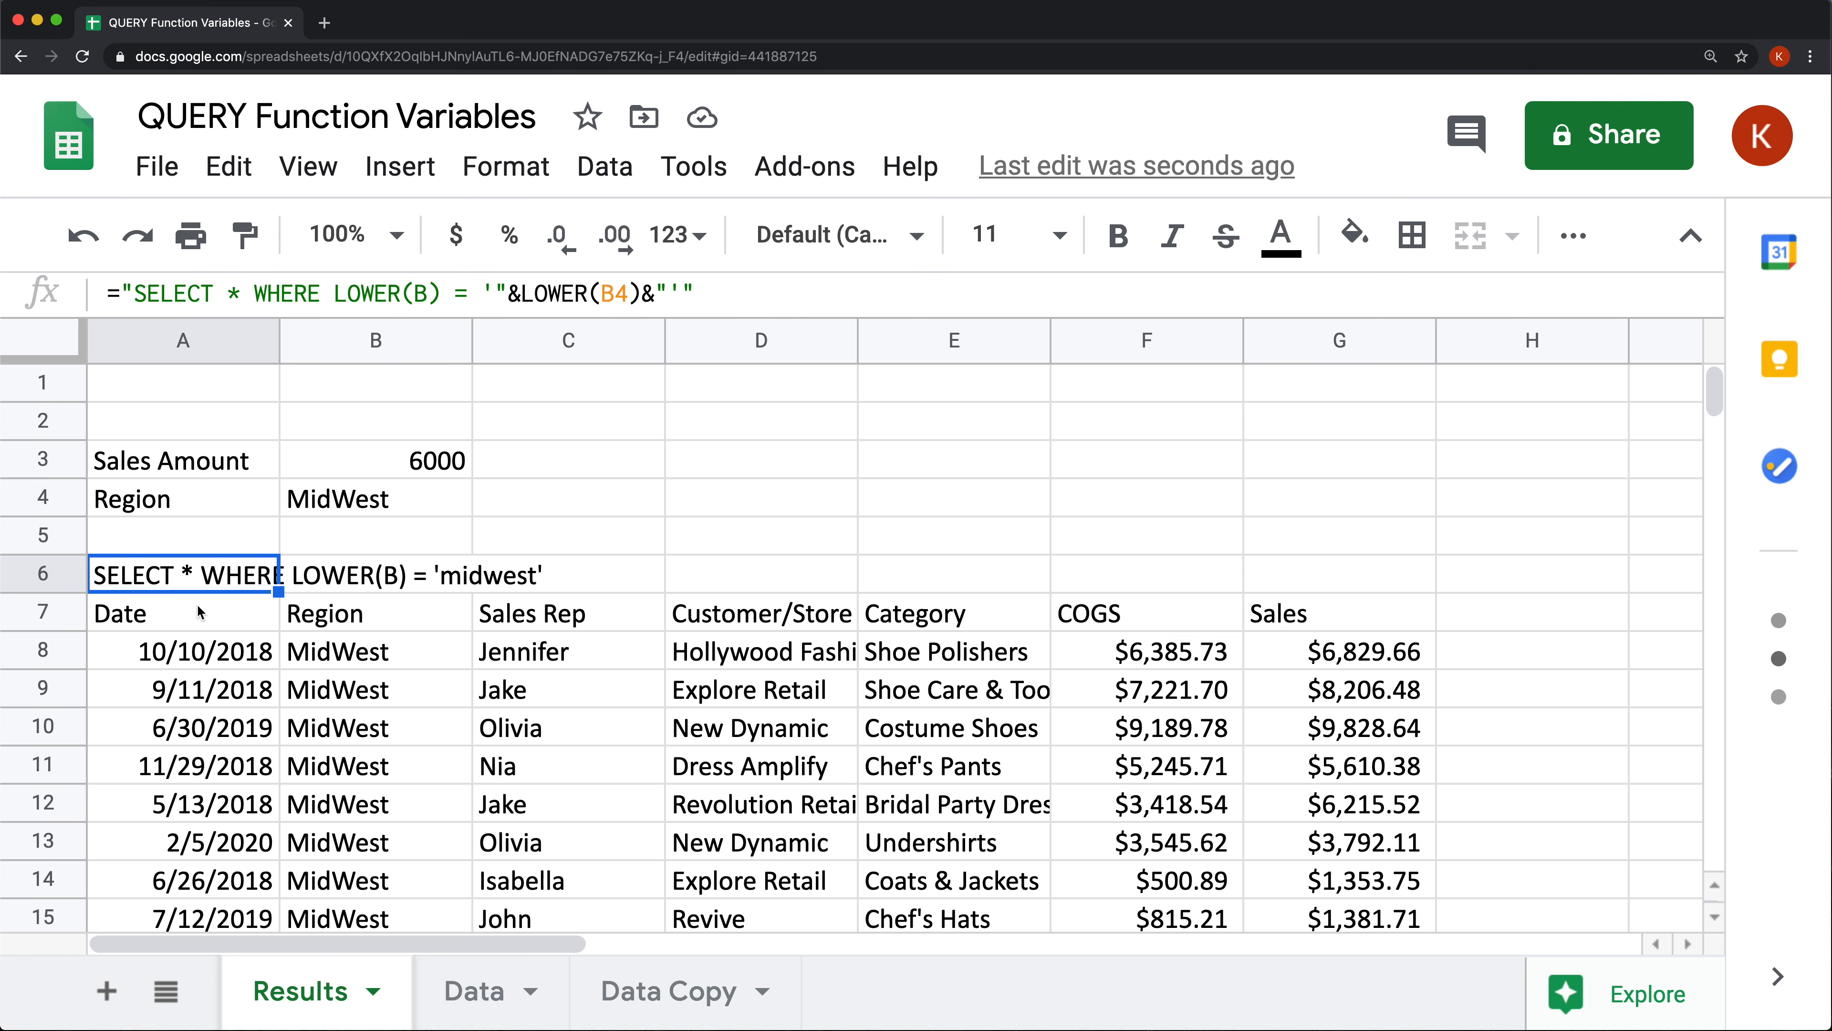
Replace the joined LOWER(B4) part of A6's formula with literal text, making it ="SELECT * WHERE LOWER(B) = 'midwest'".
double_click(166, 576)
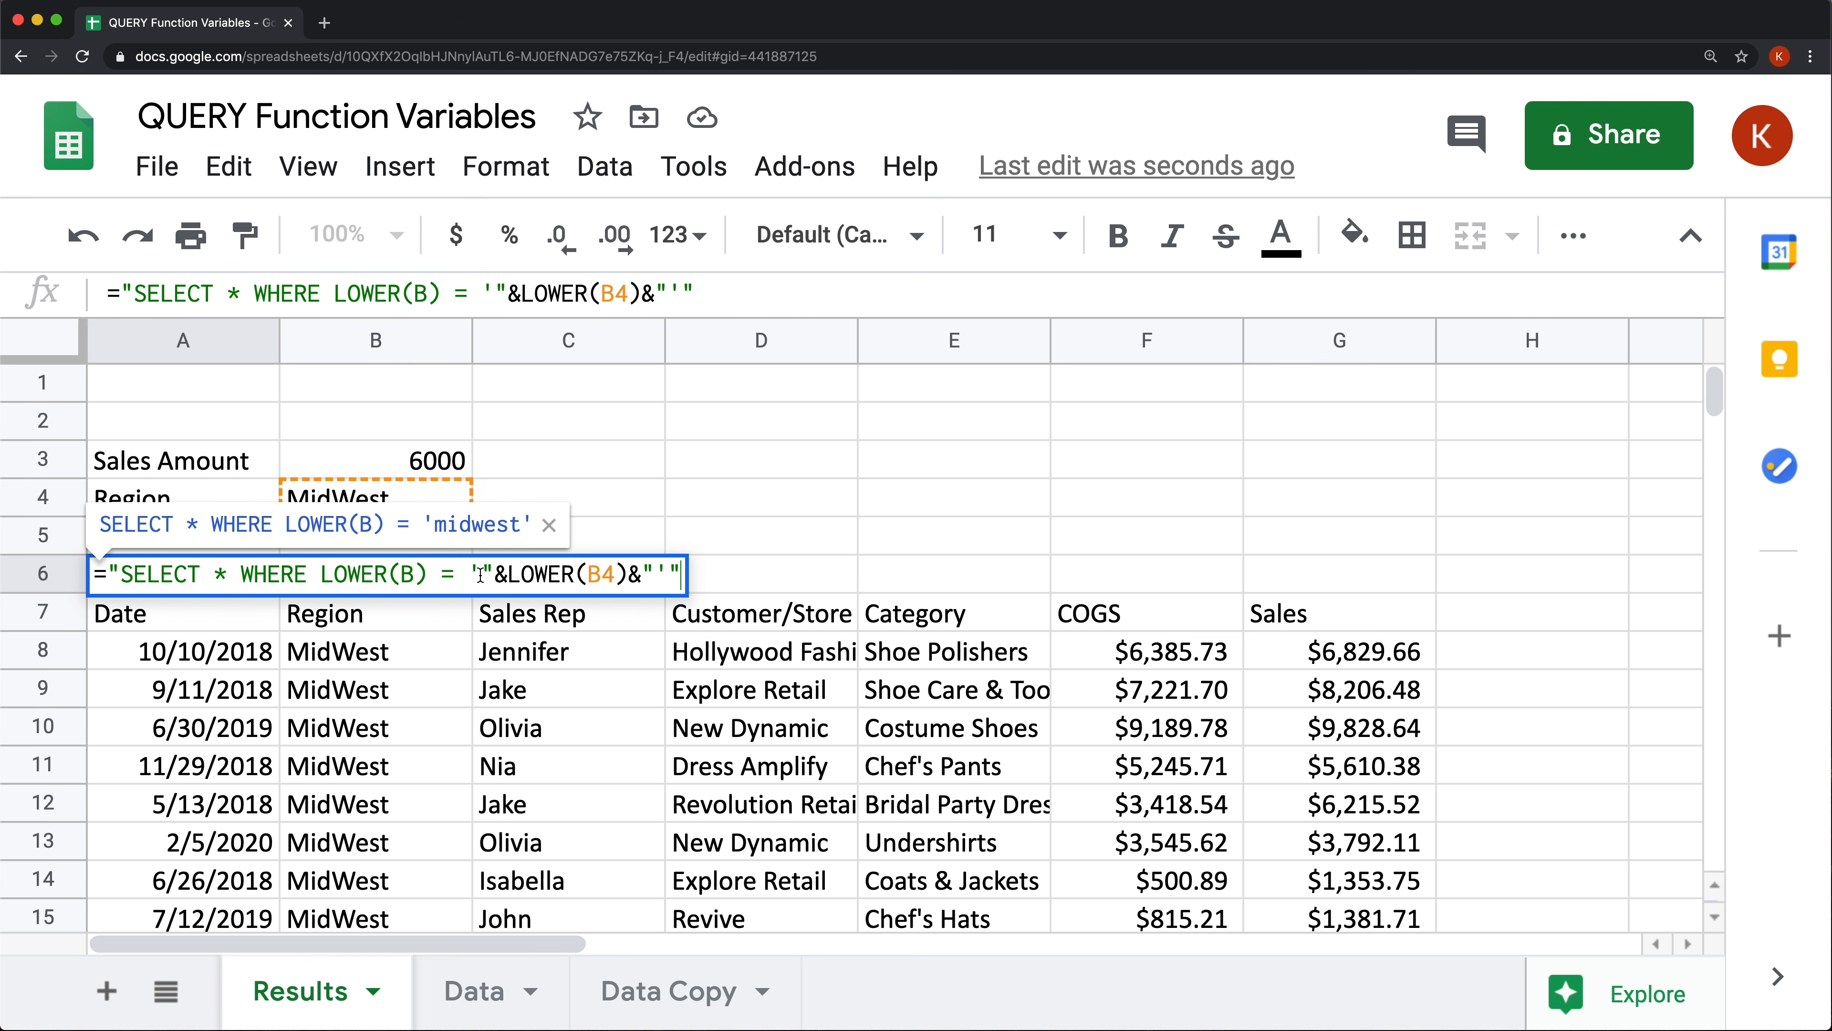
left_click_drag(480, 575, 738, 581)
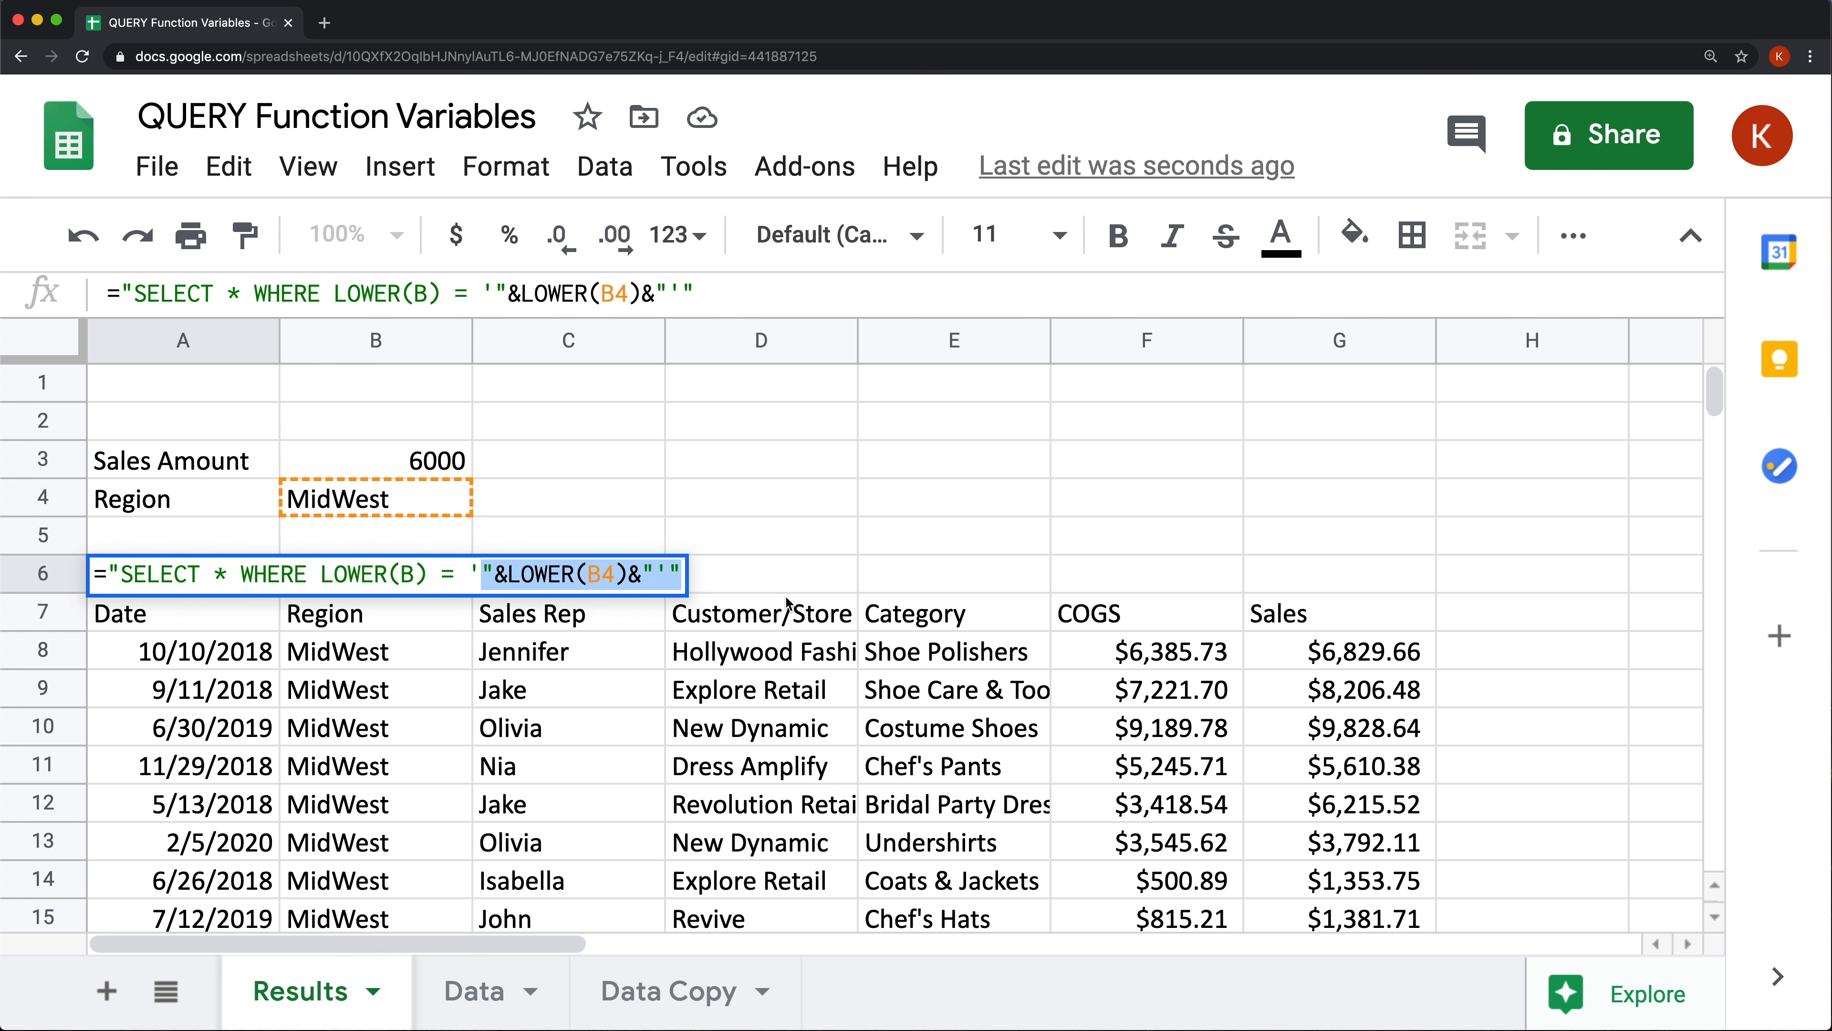
key("BackSpace")
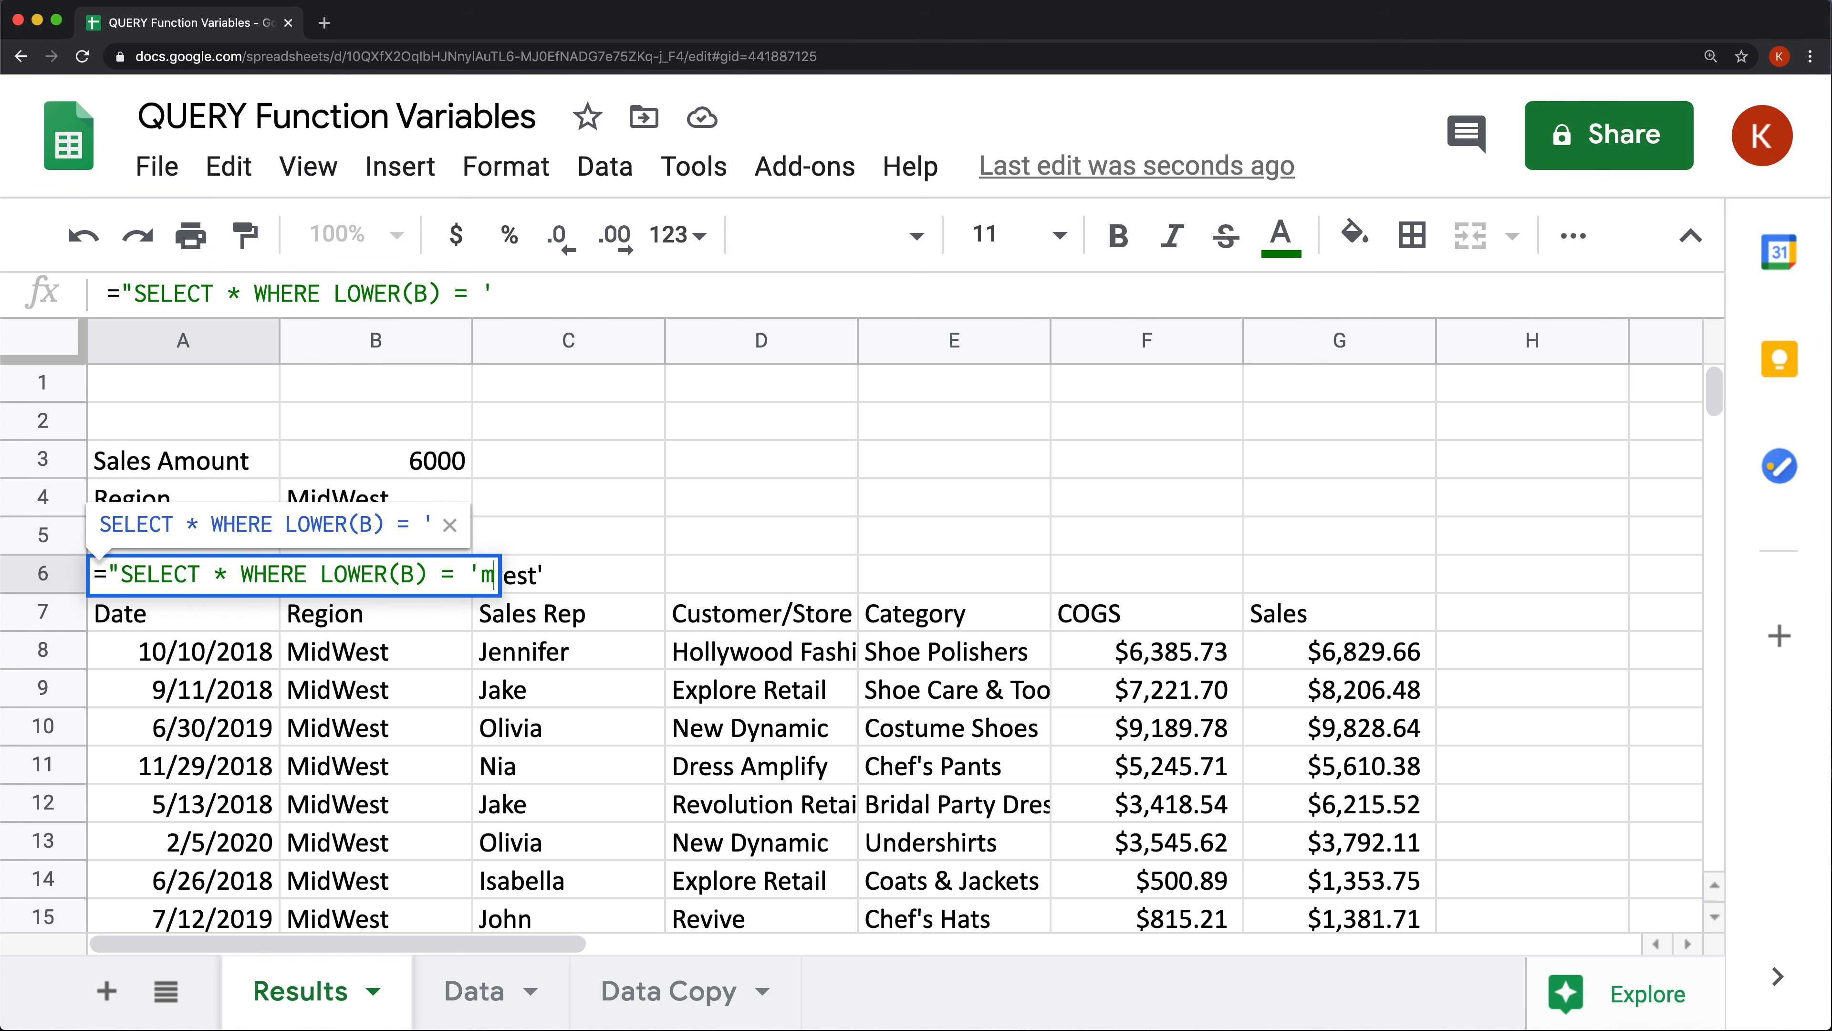
type("midwest'")
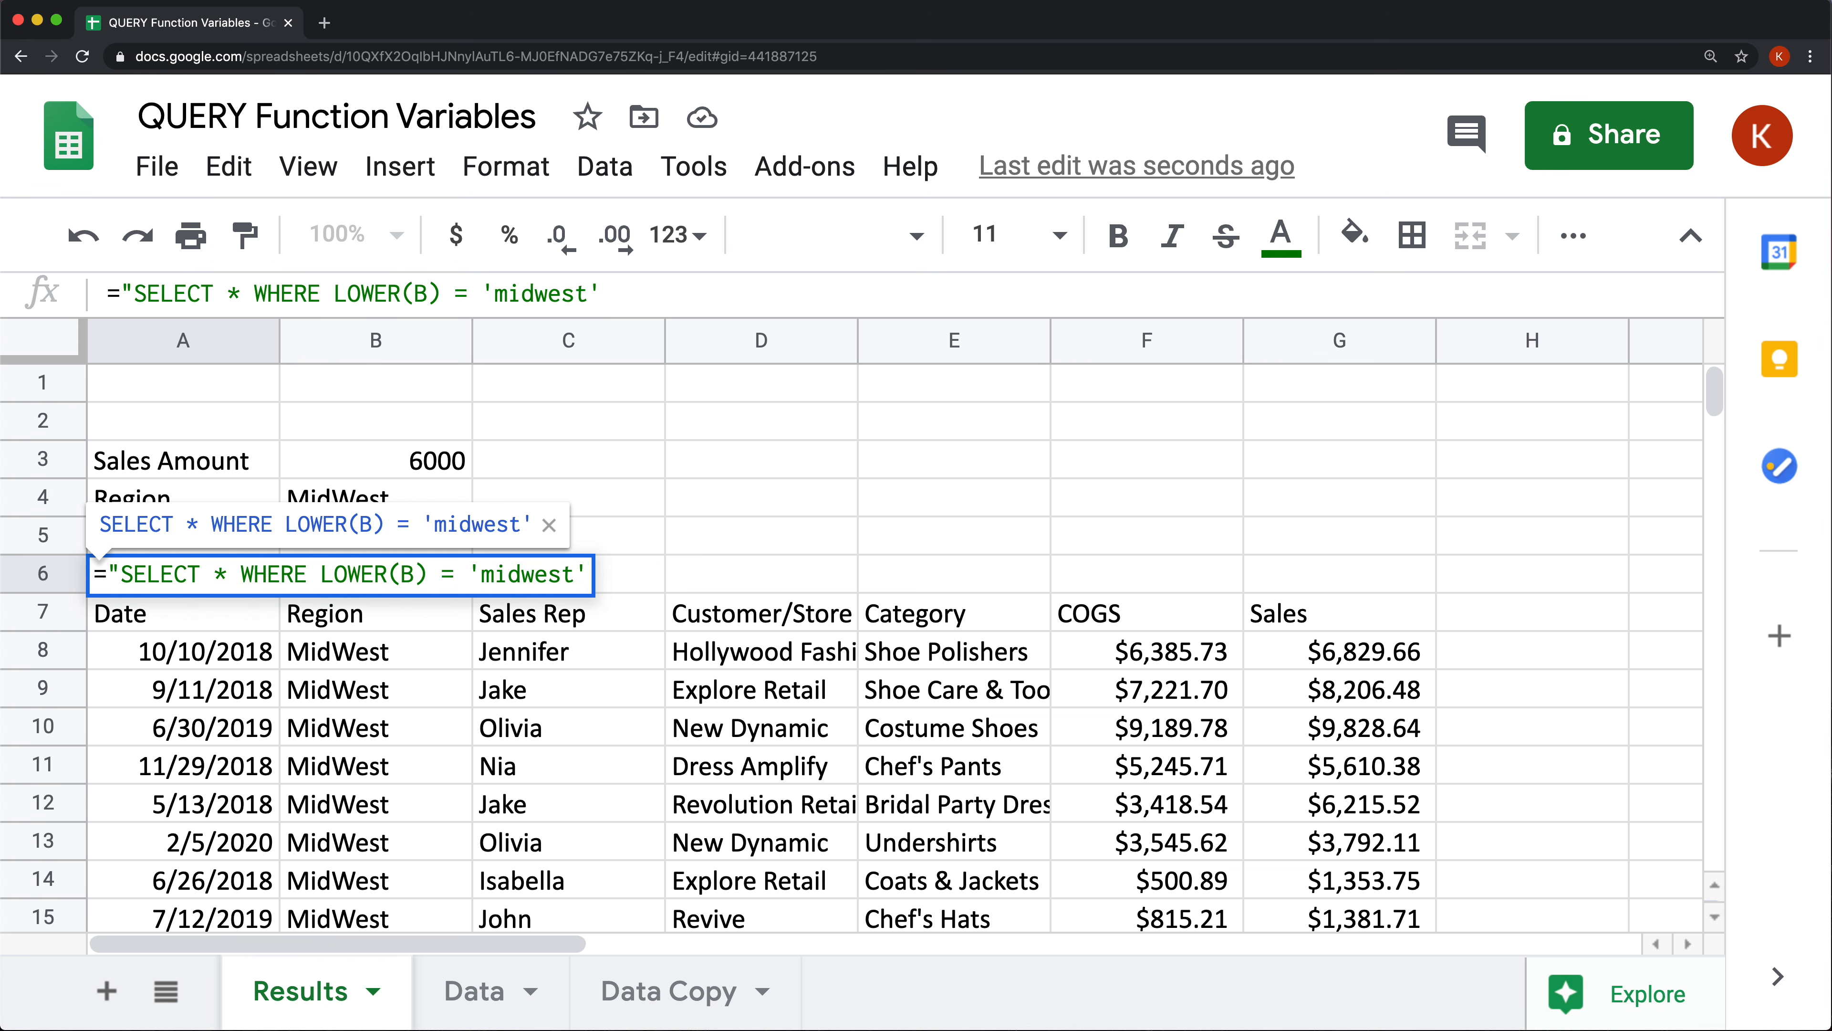
type("\"")
key("Return")
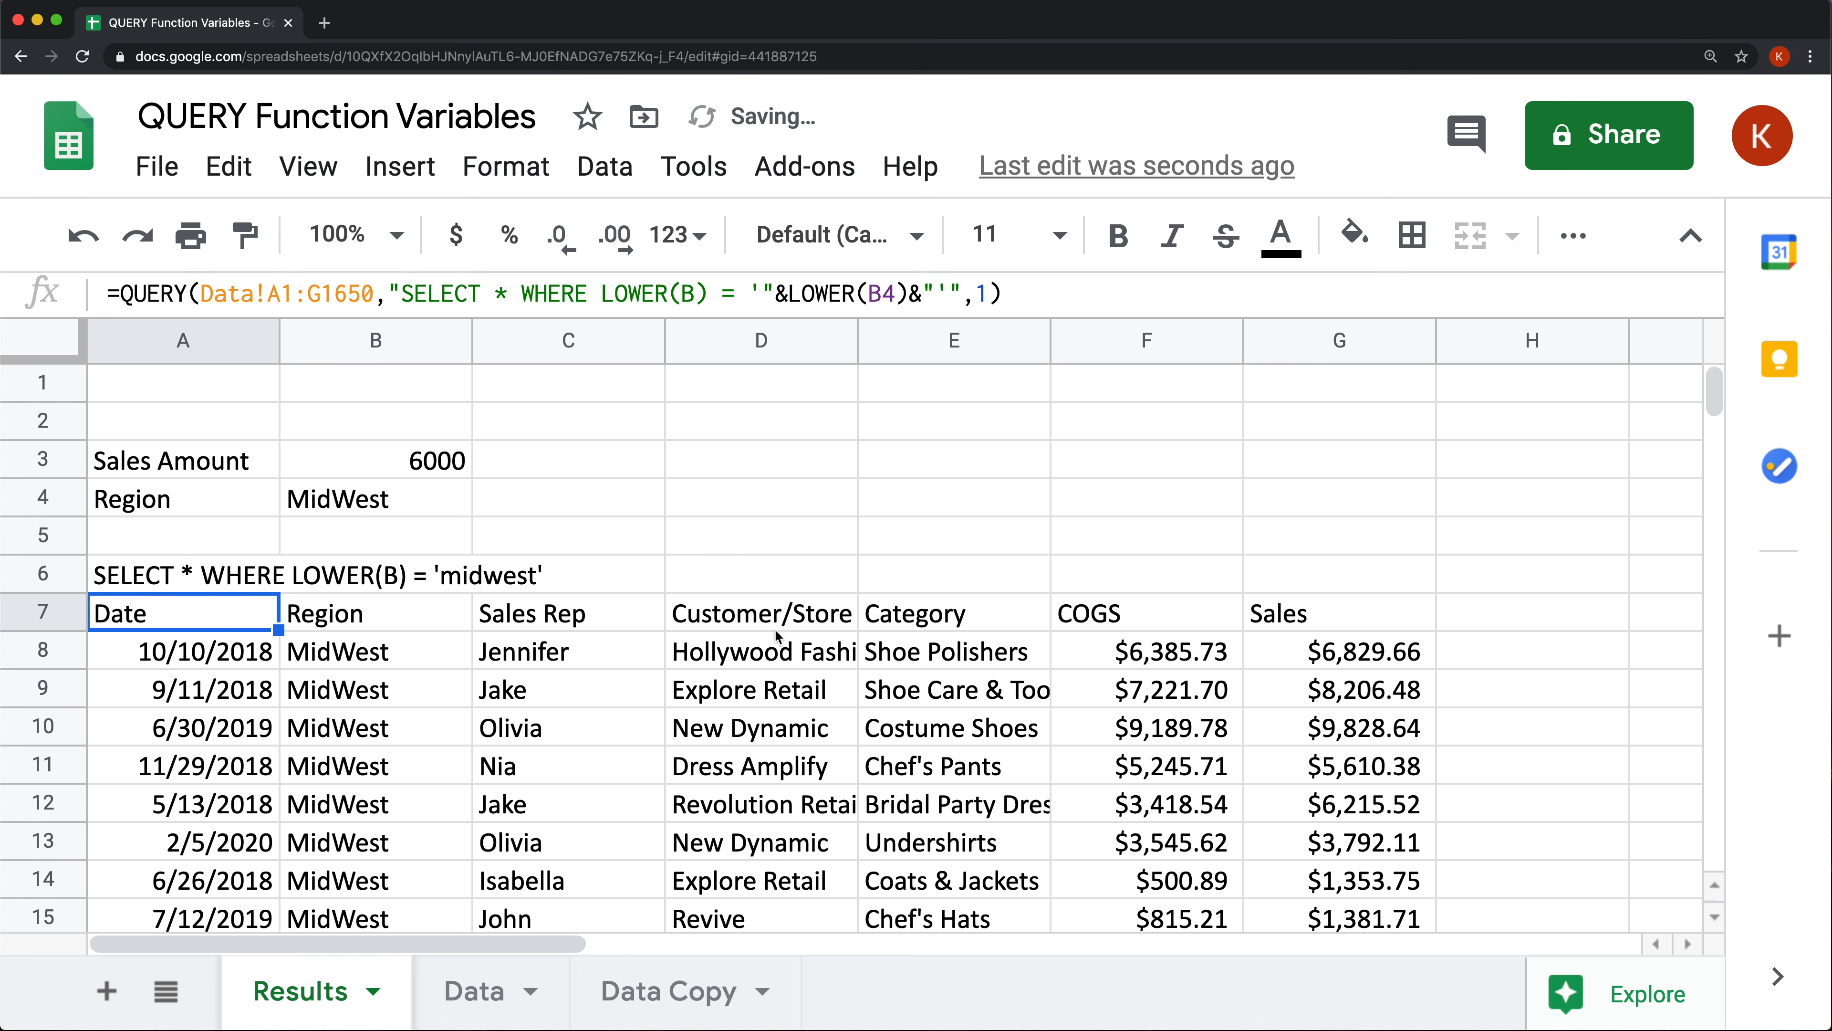
Replace midwest inside the single quotes of A6's formula with the placeholder {region}.
double_click(237, 575)
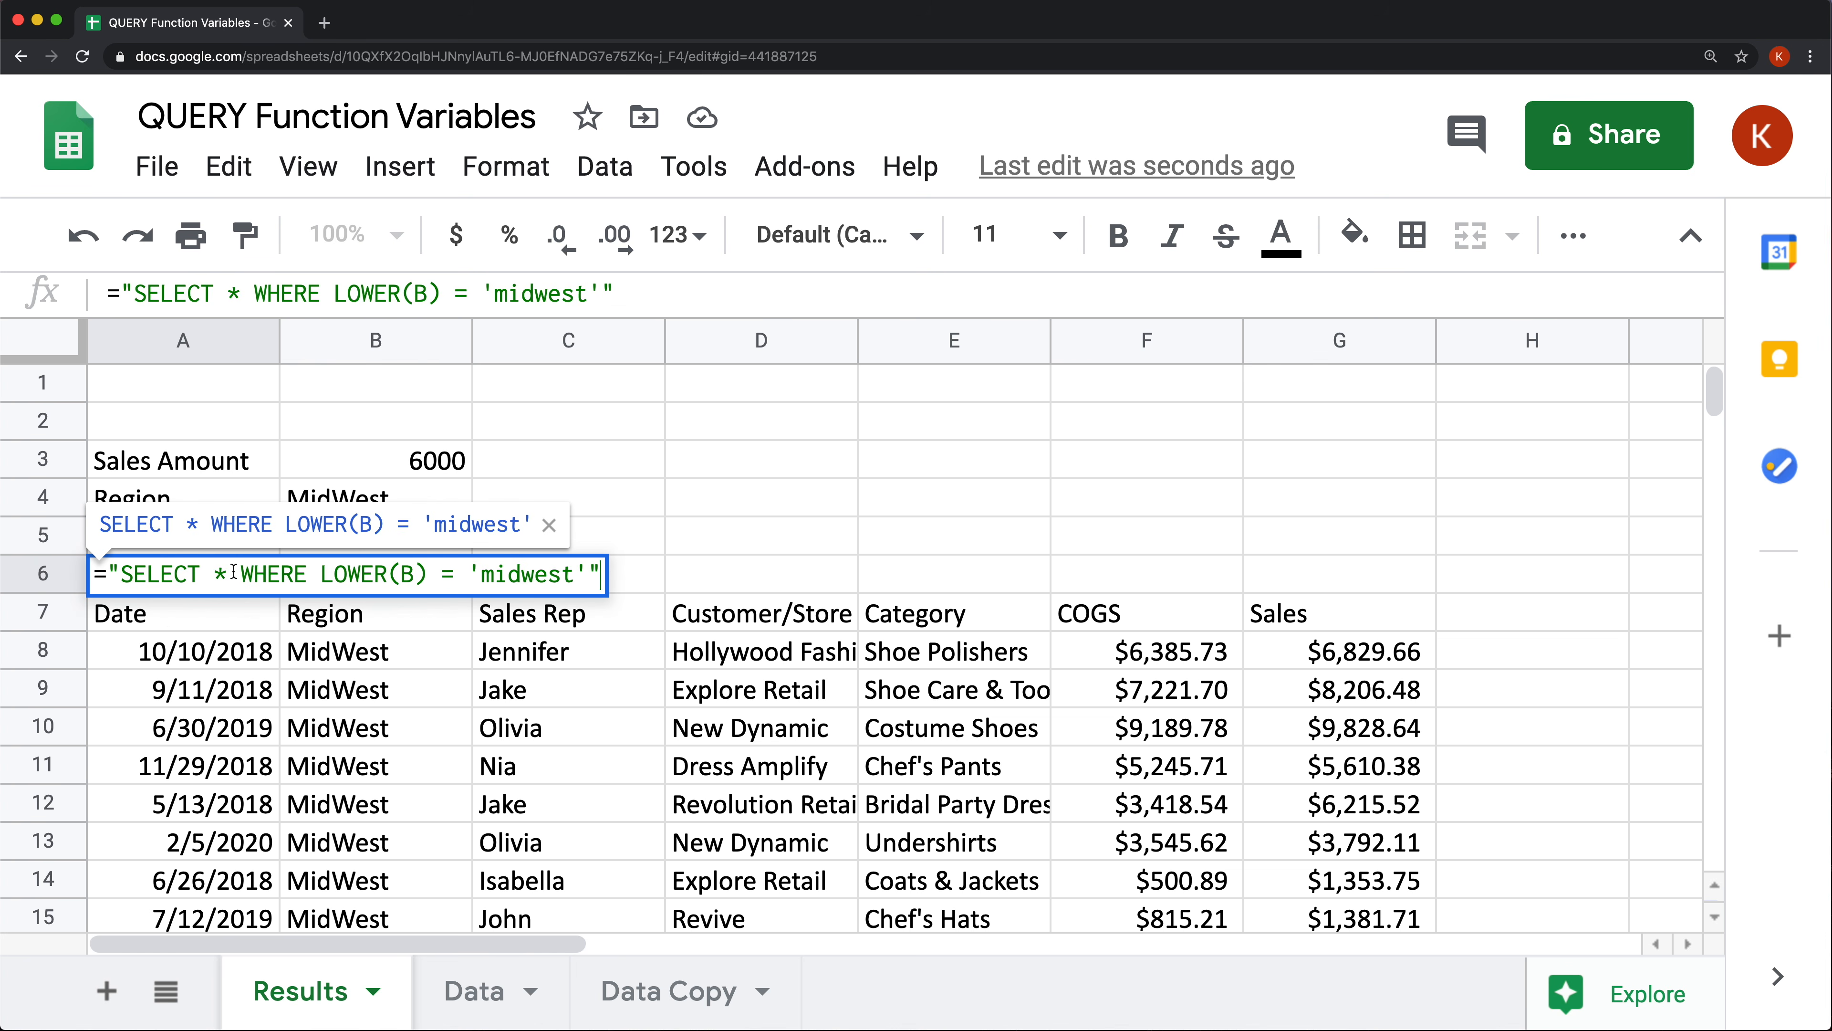
left_click_drag(485, 579, 577, 577)
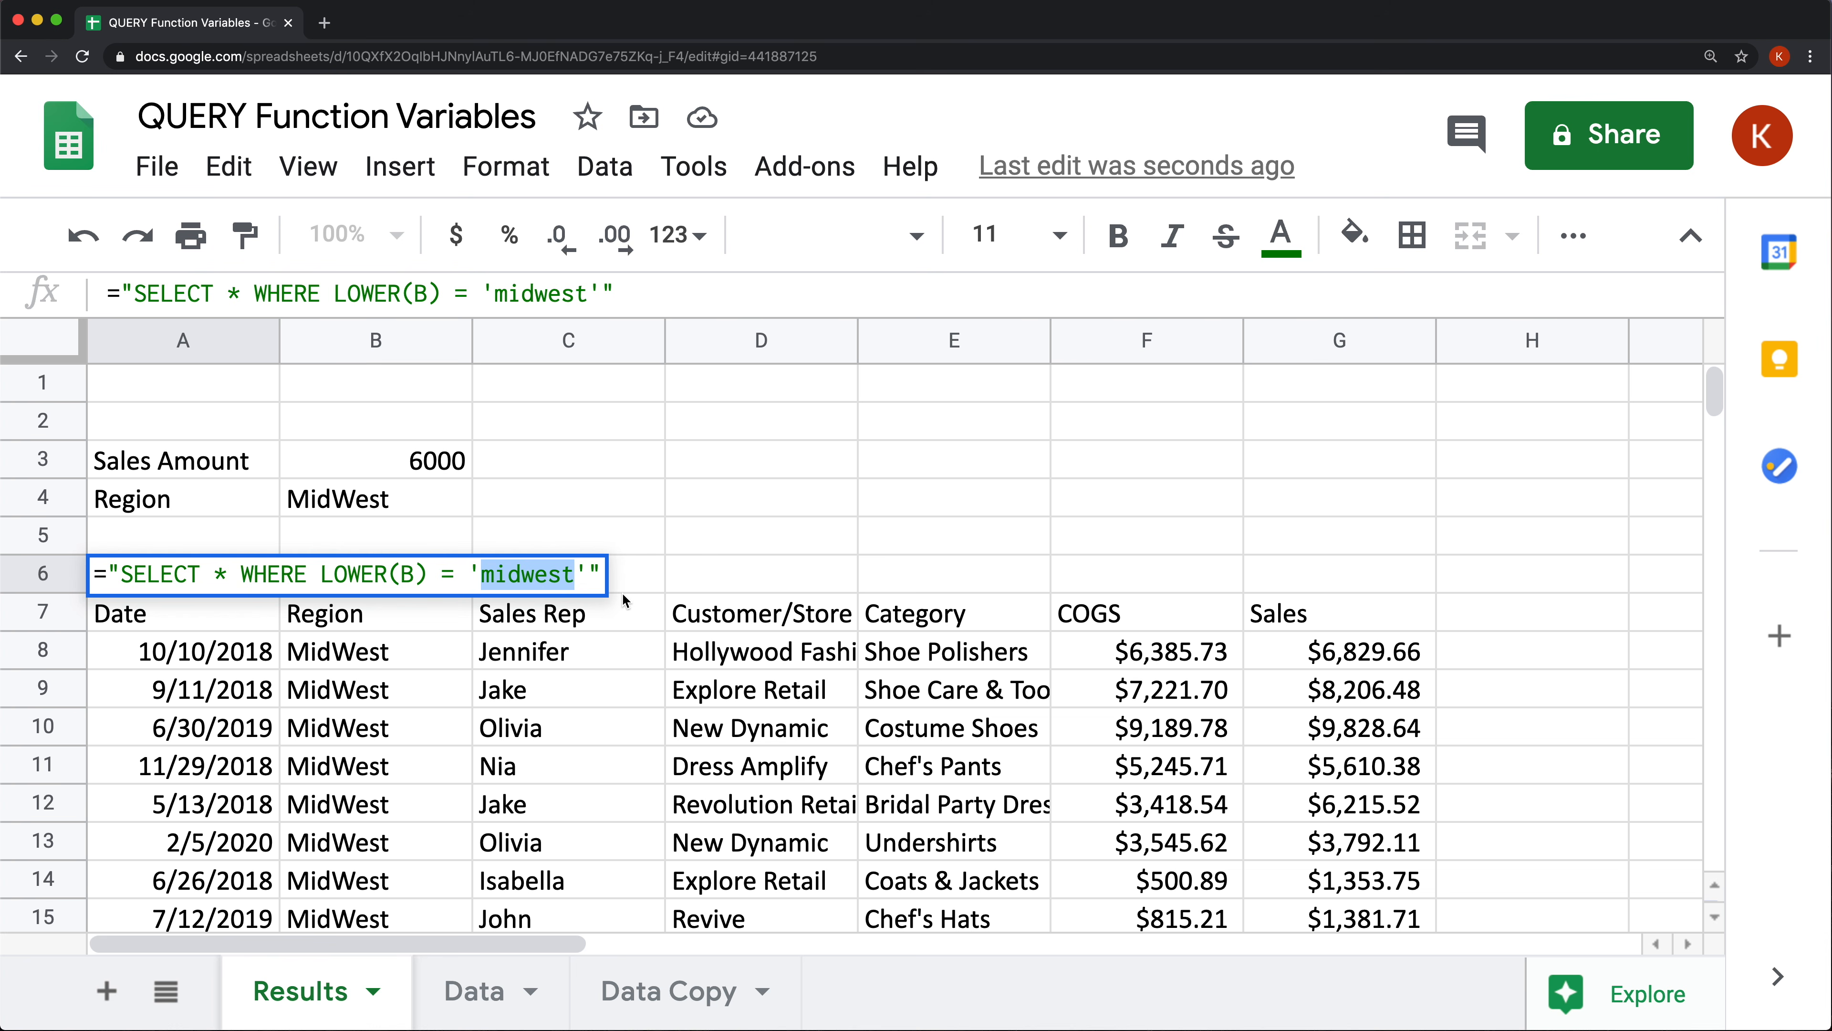
type("{}")
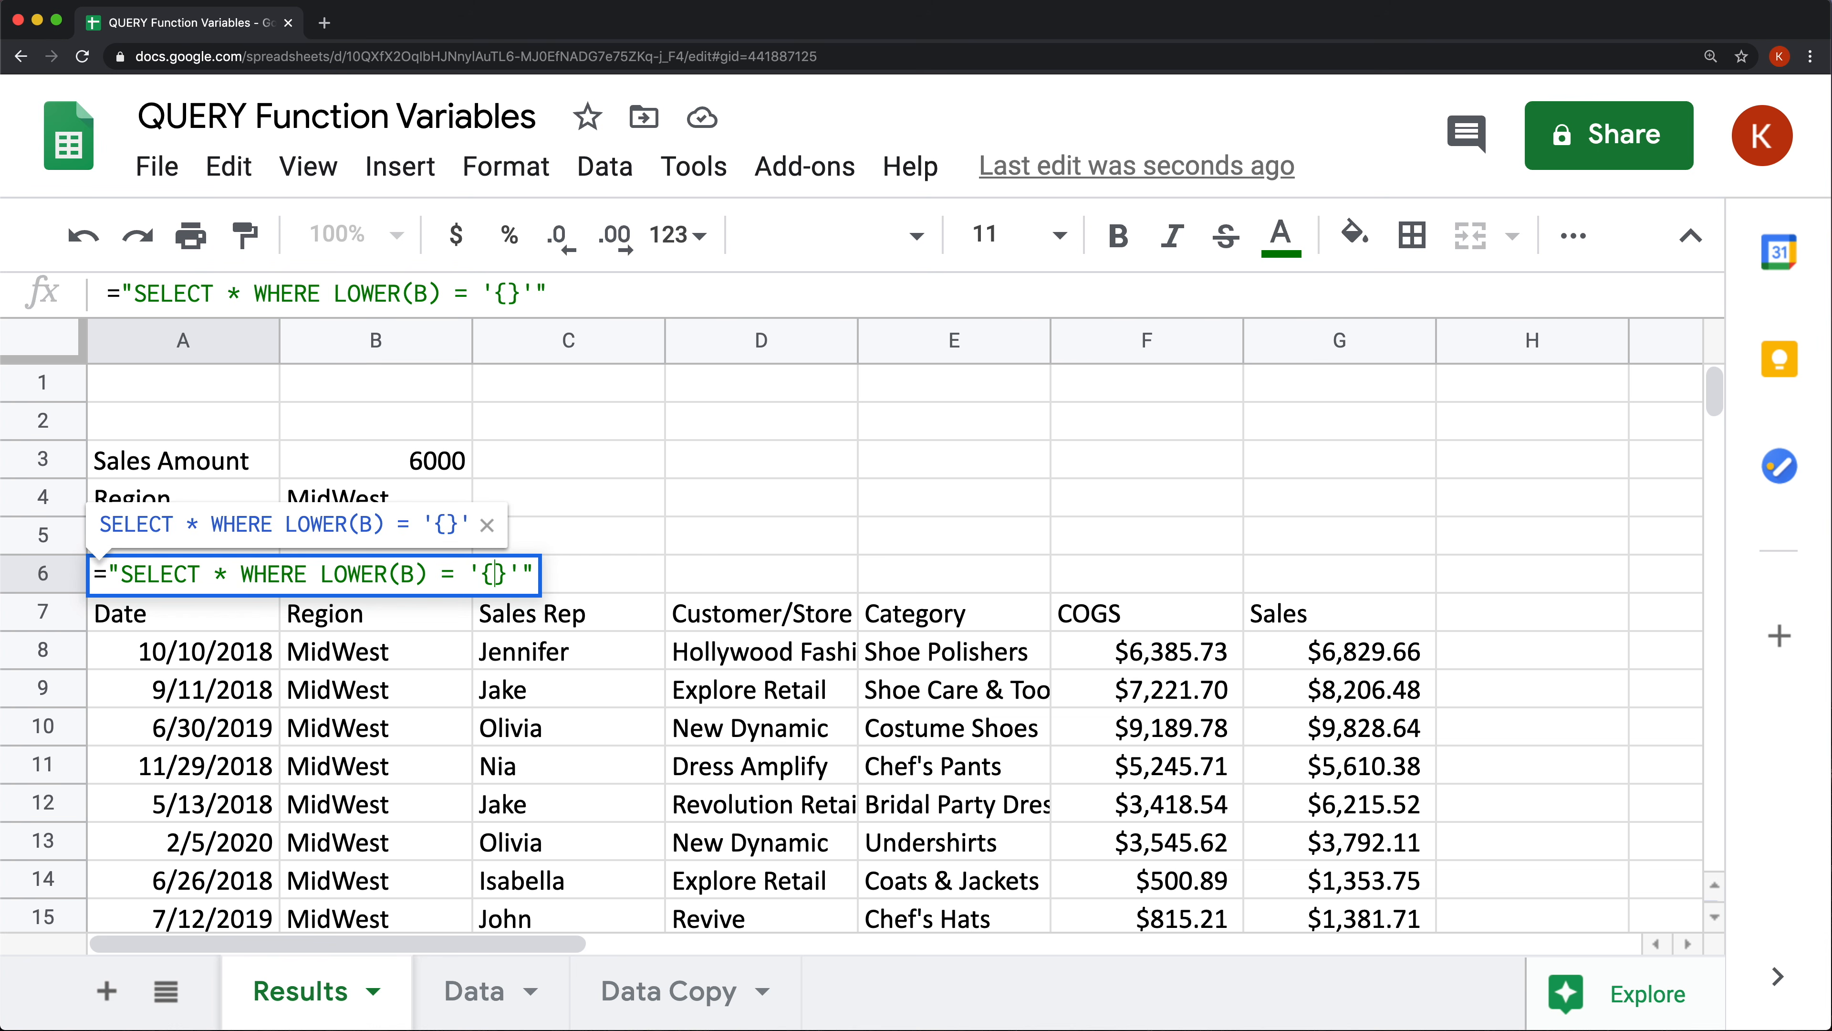
type("region")
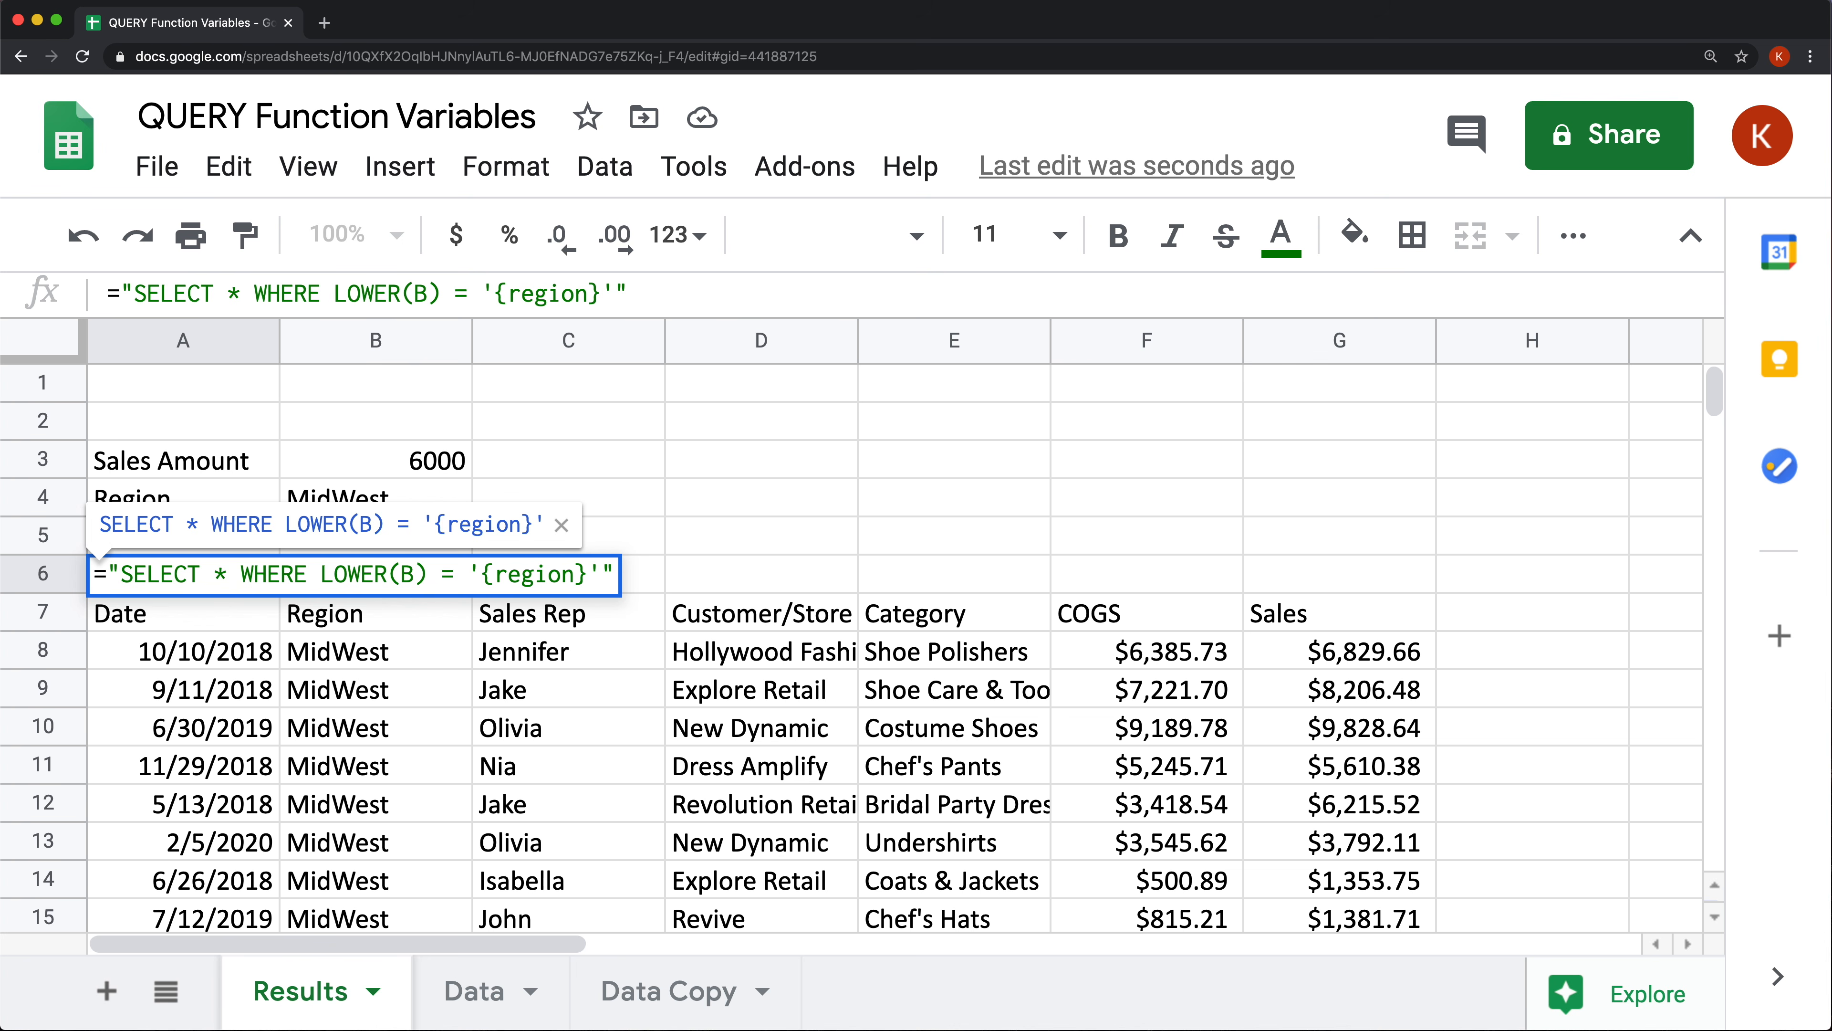
key("Return")
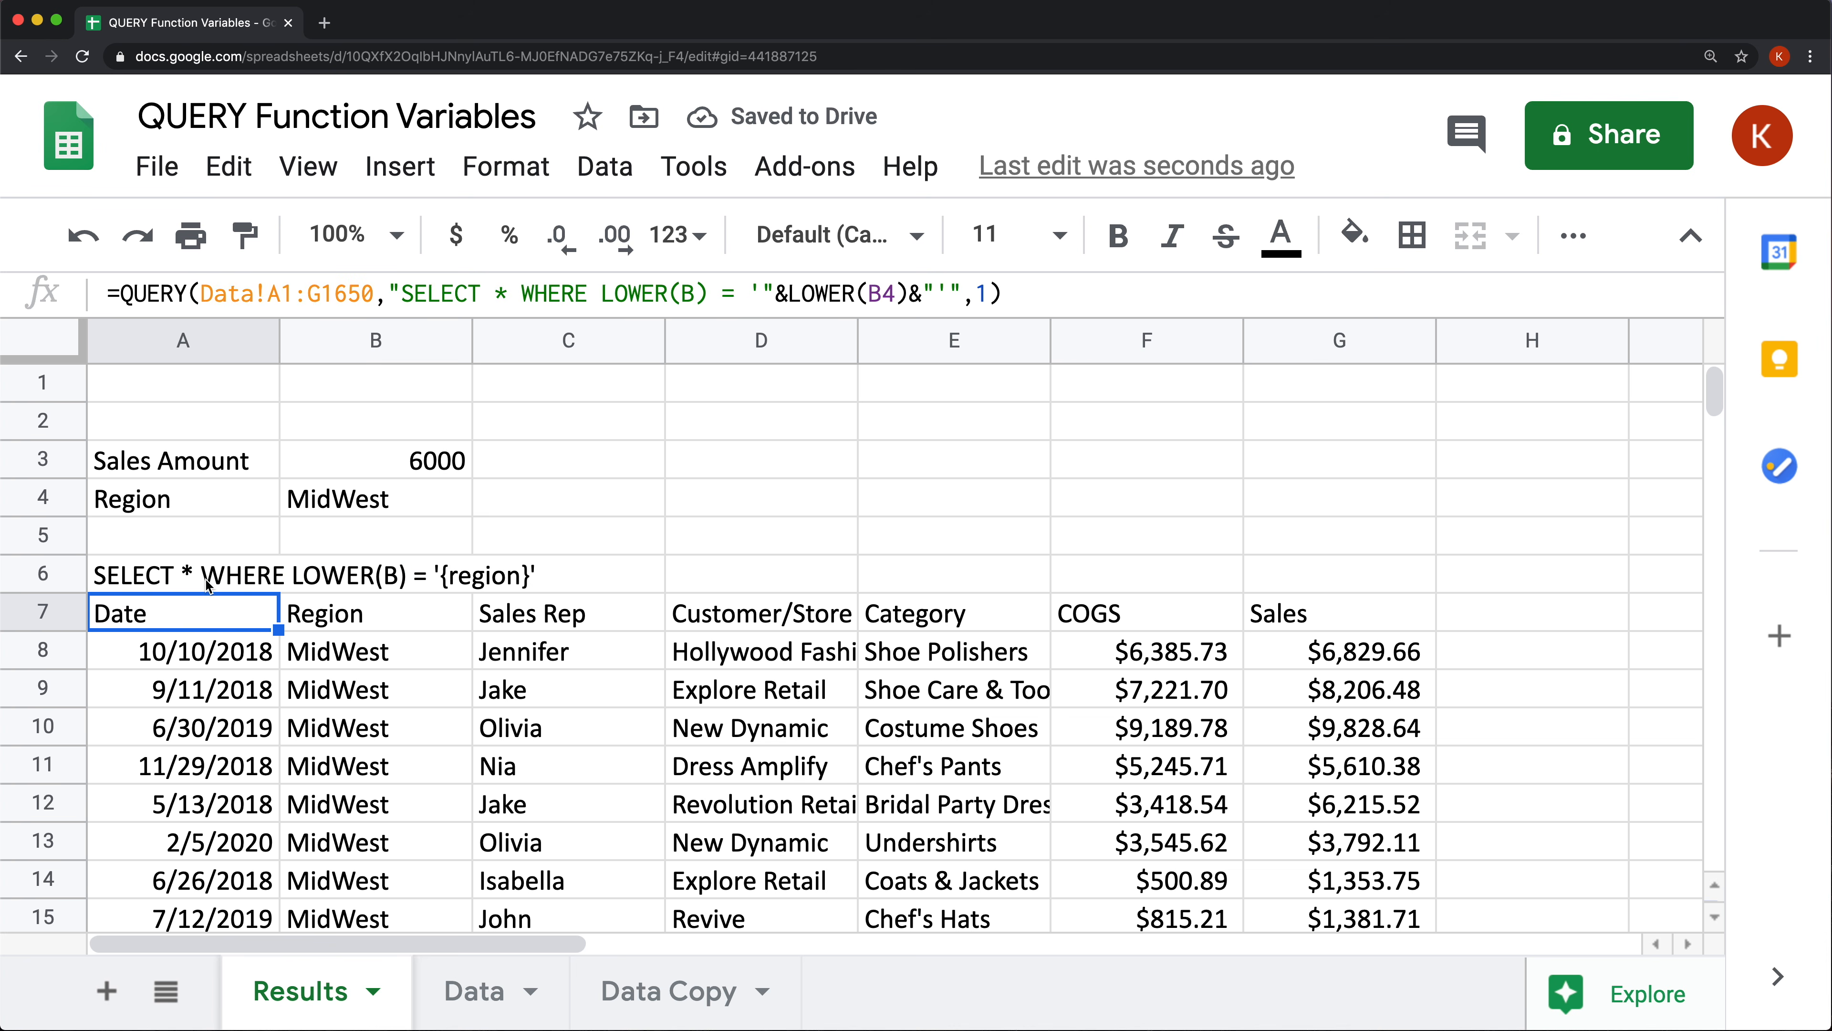
Insert the SUBSTITUTE function before A6's SELECT text so that the quoted string is its text to search.
double_click(206, 581)
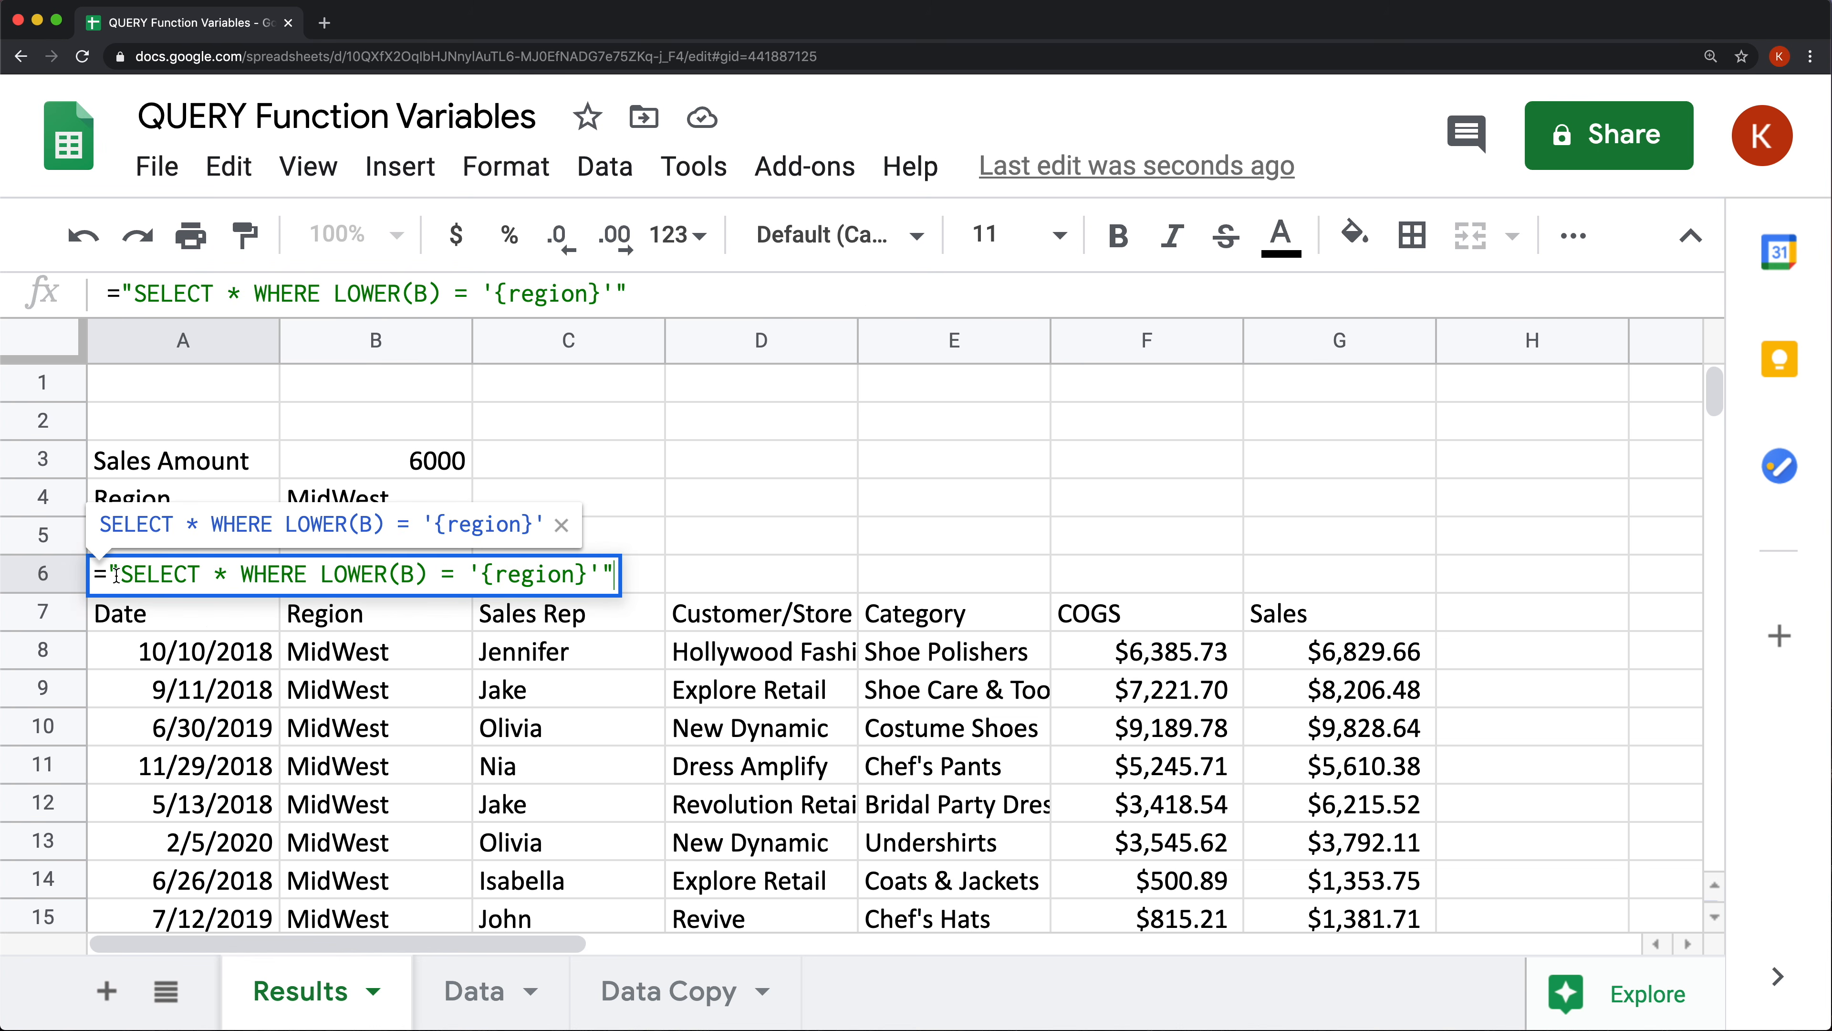
left_click(116, 575)
type("SUB")
key("Up")
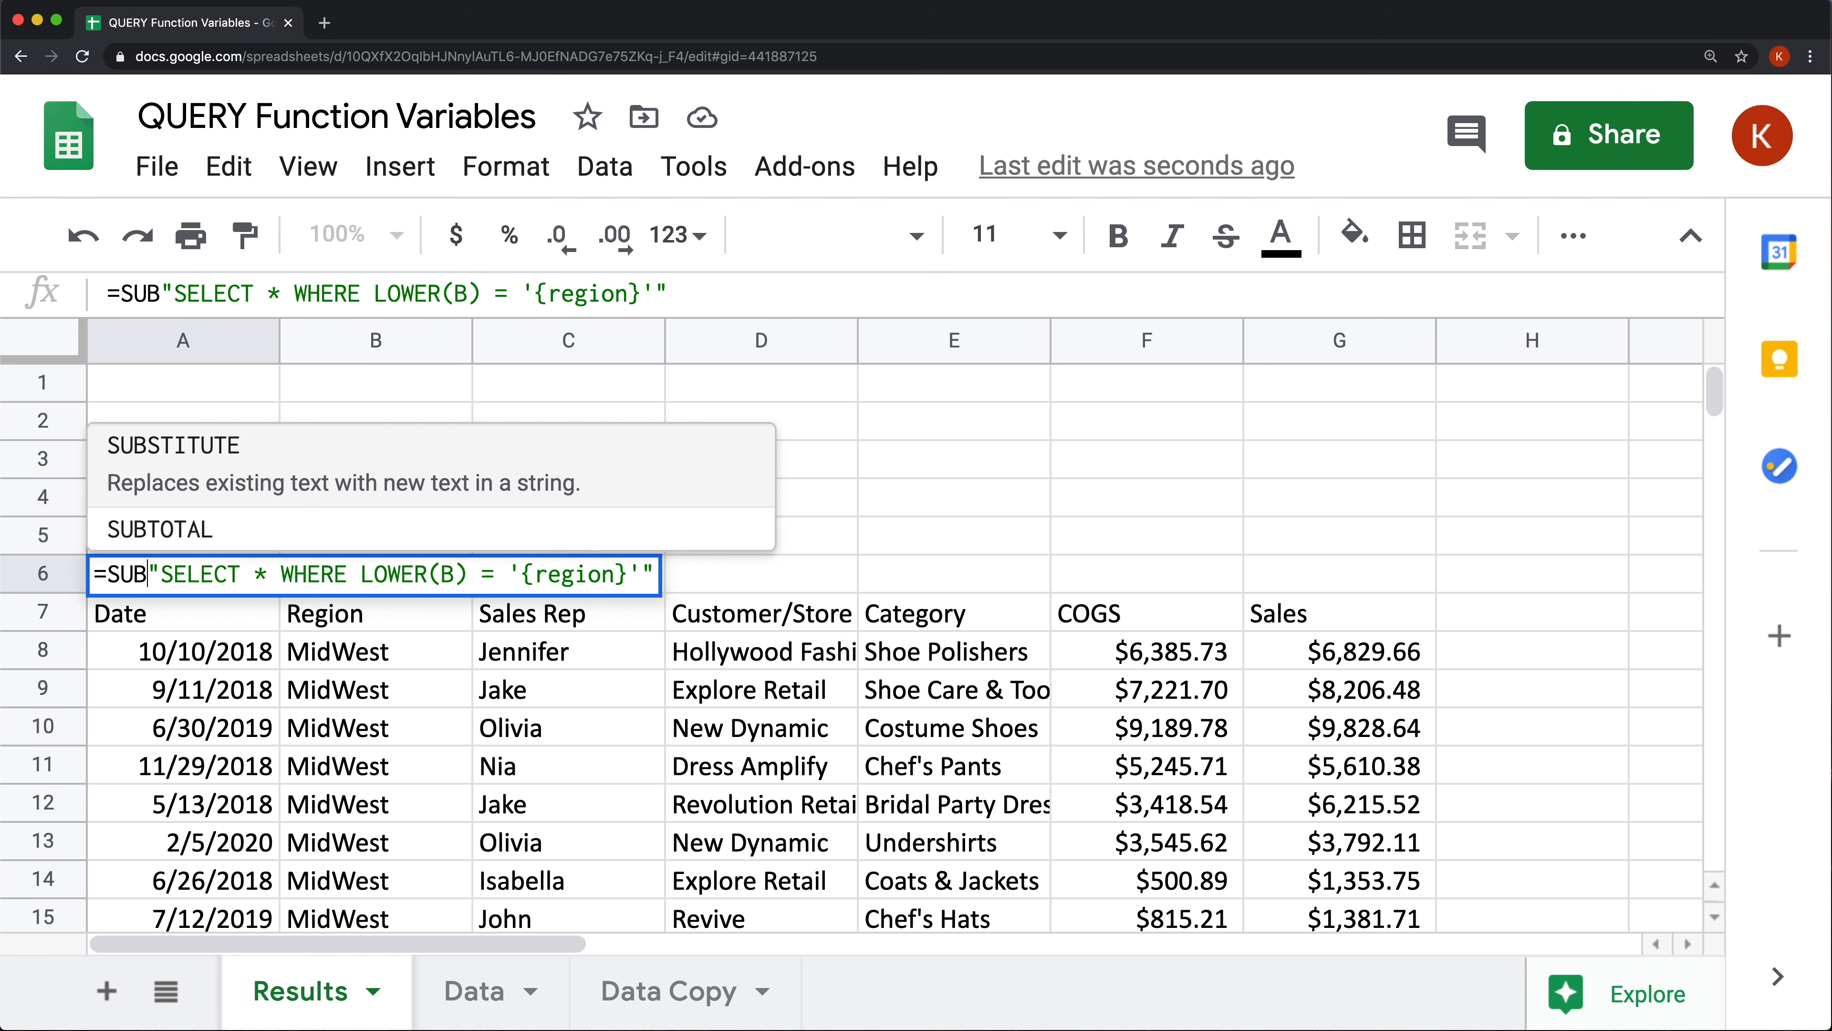
key("Tab")
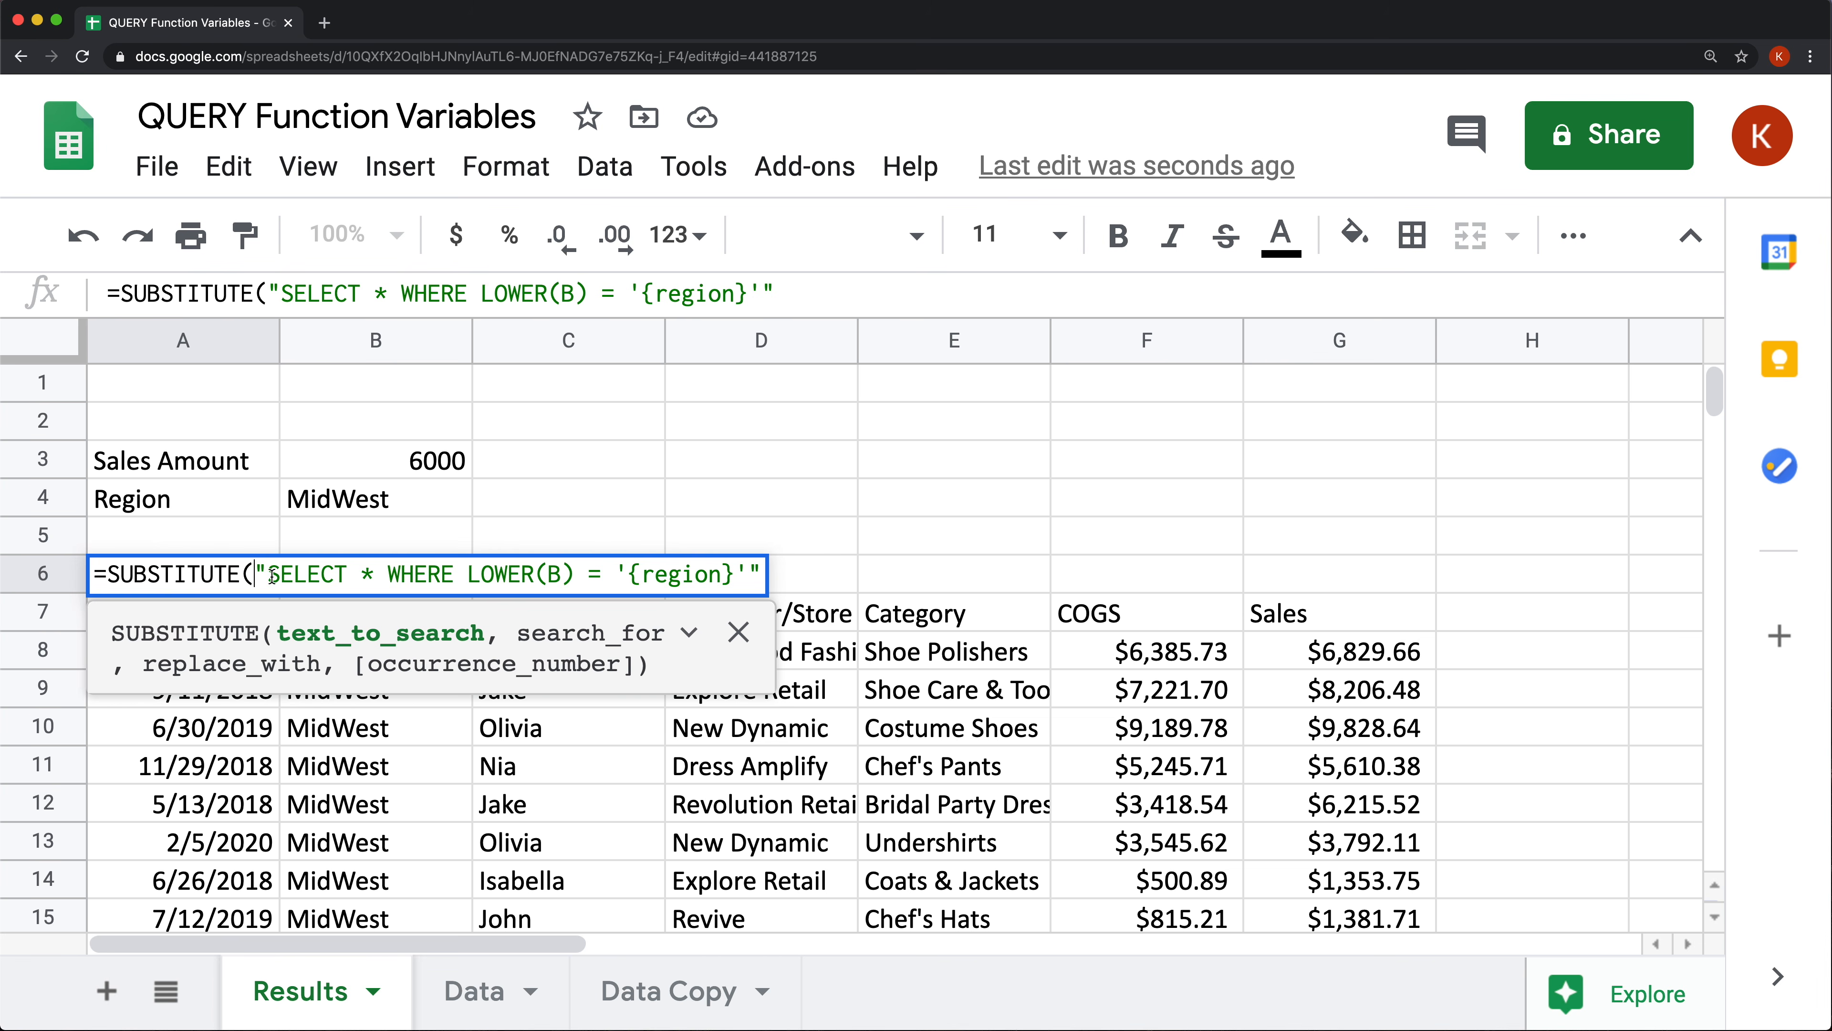
left_click_drag(254, 574, 765, 576)
left_click(765, 576)
Complete A6's SUBSTITUTE formula with "{region}" as the search text and cell B4 as the replacement.
type(",")
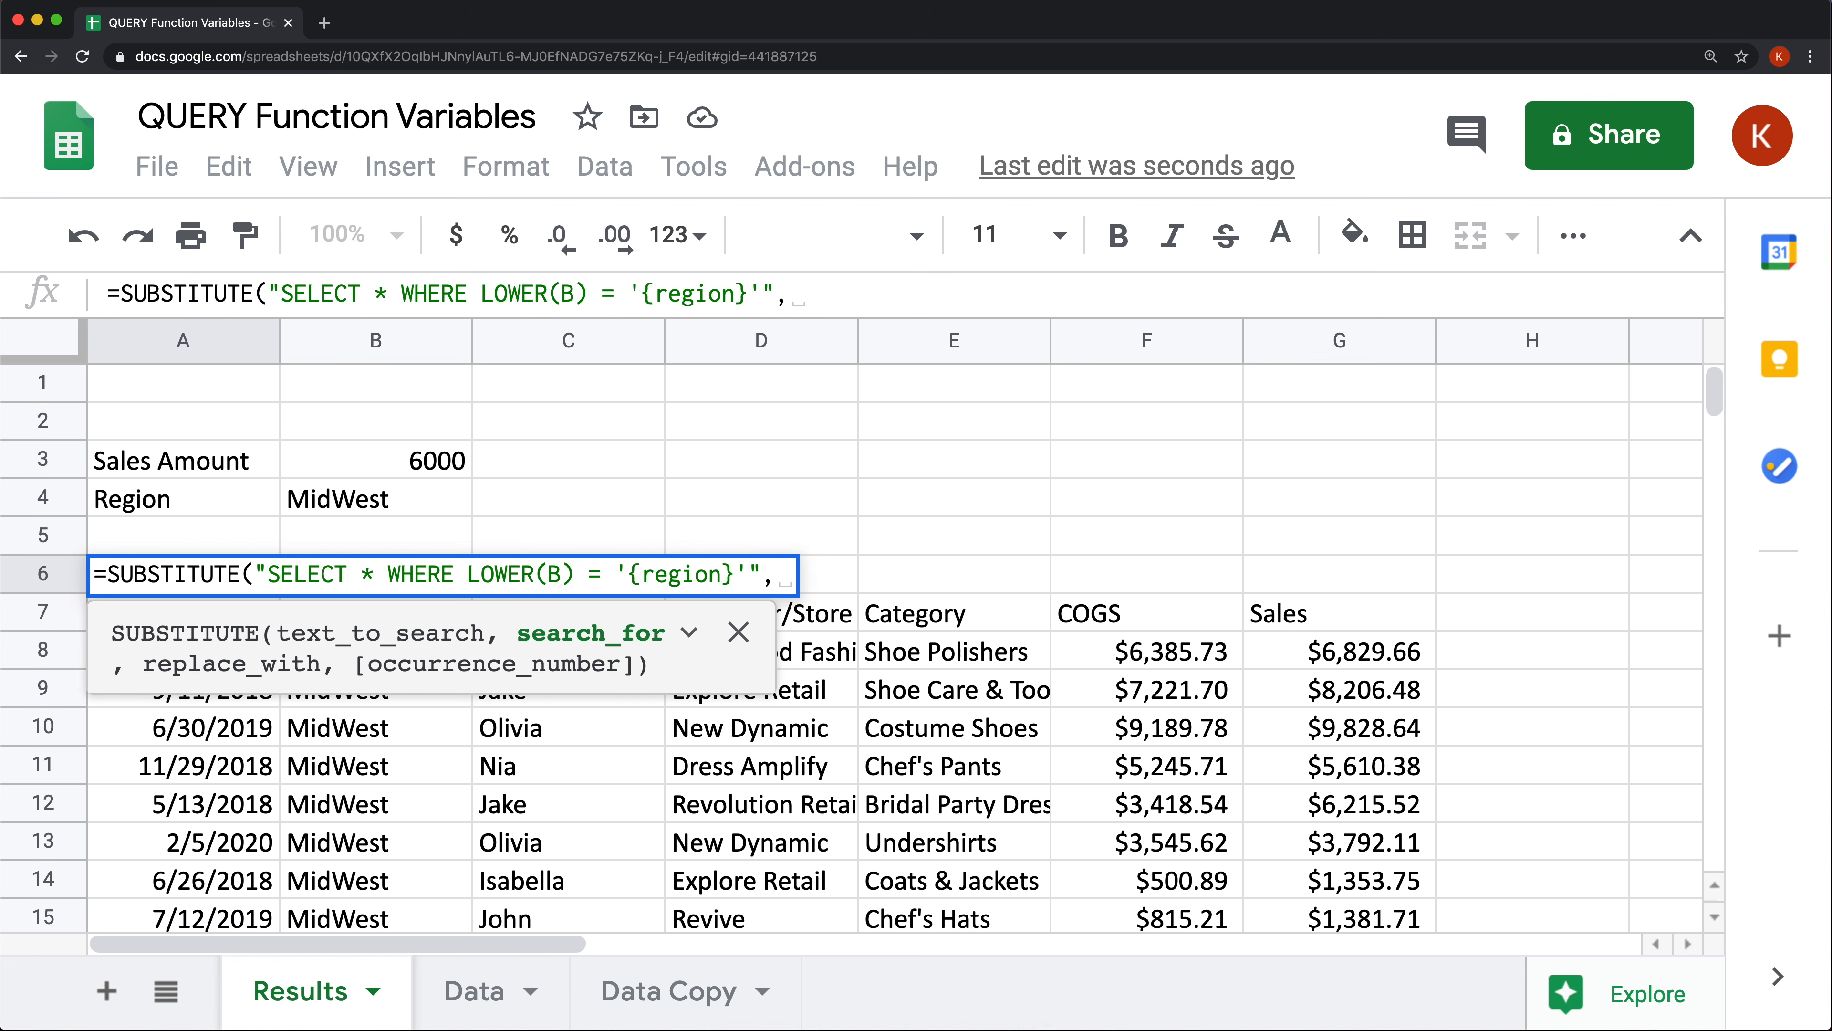
key("BackSpace")
type("\"")
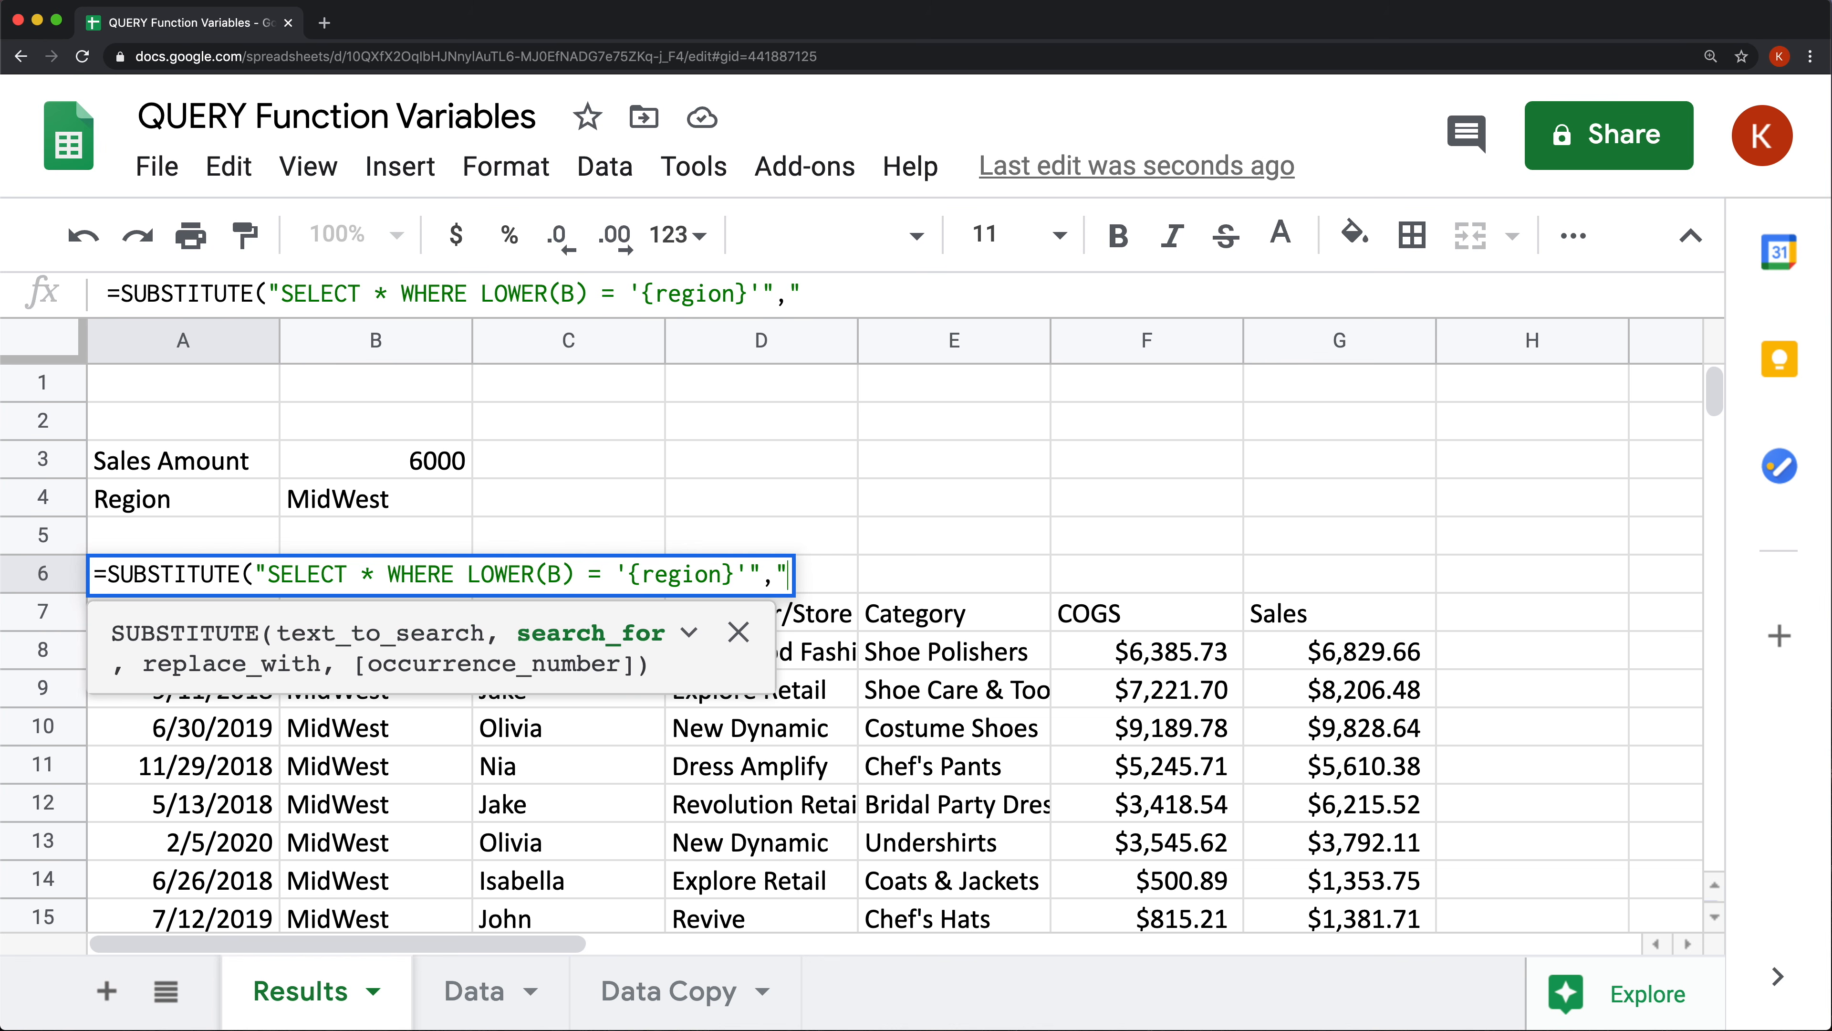
type("{region")
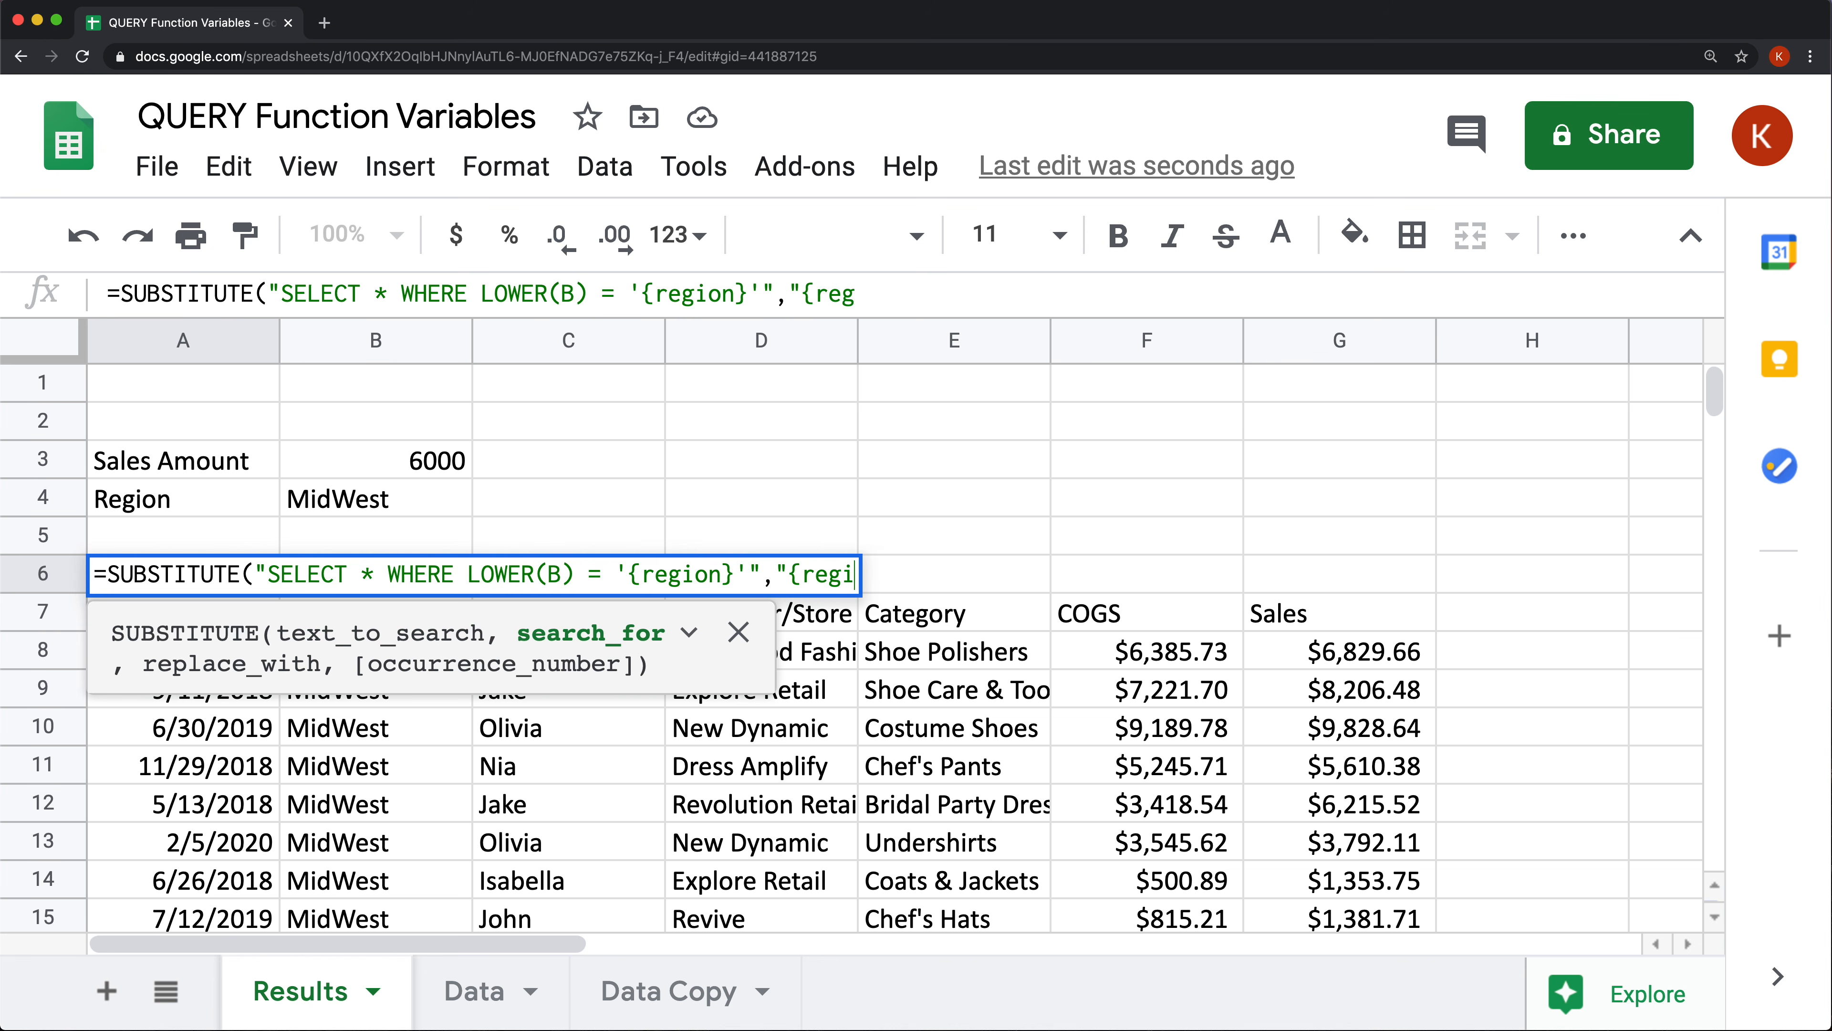
type("}\"")
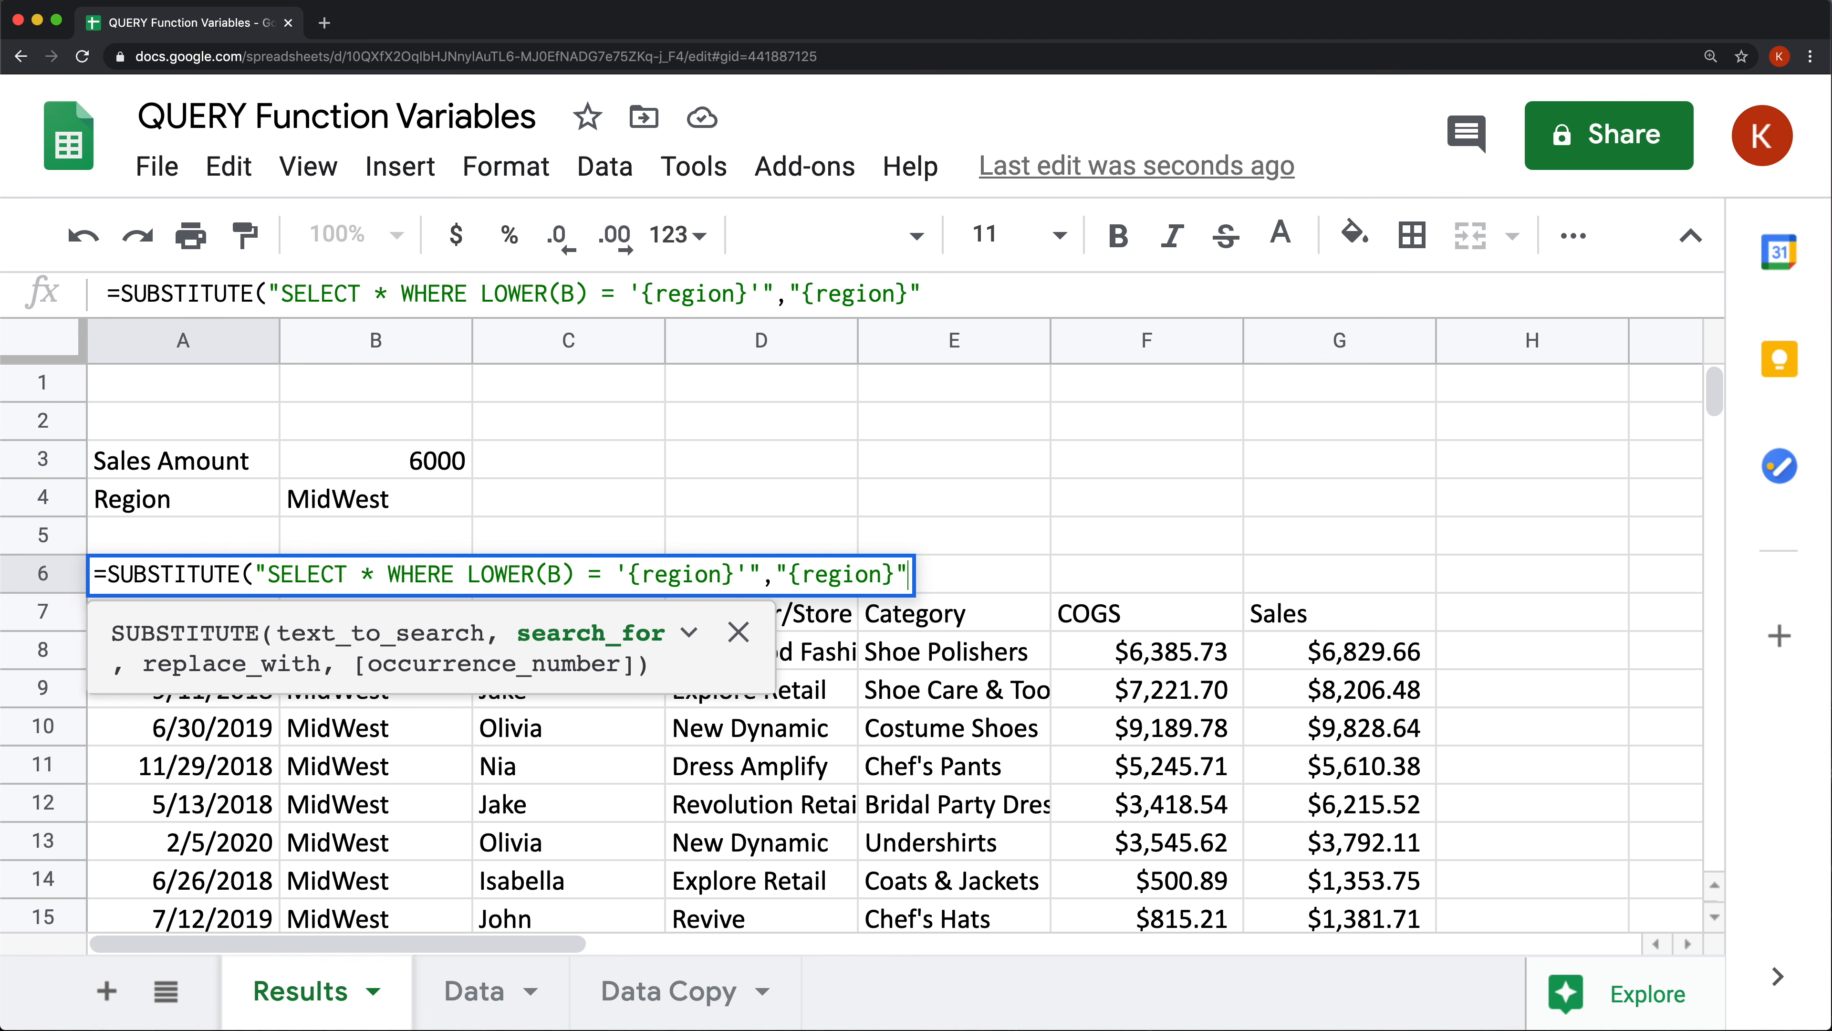
type(",")
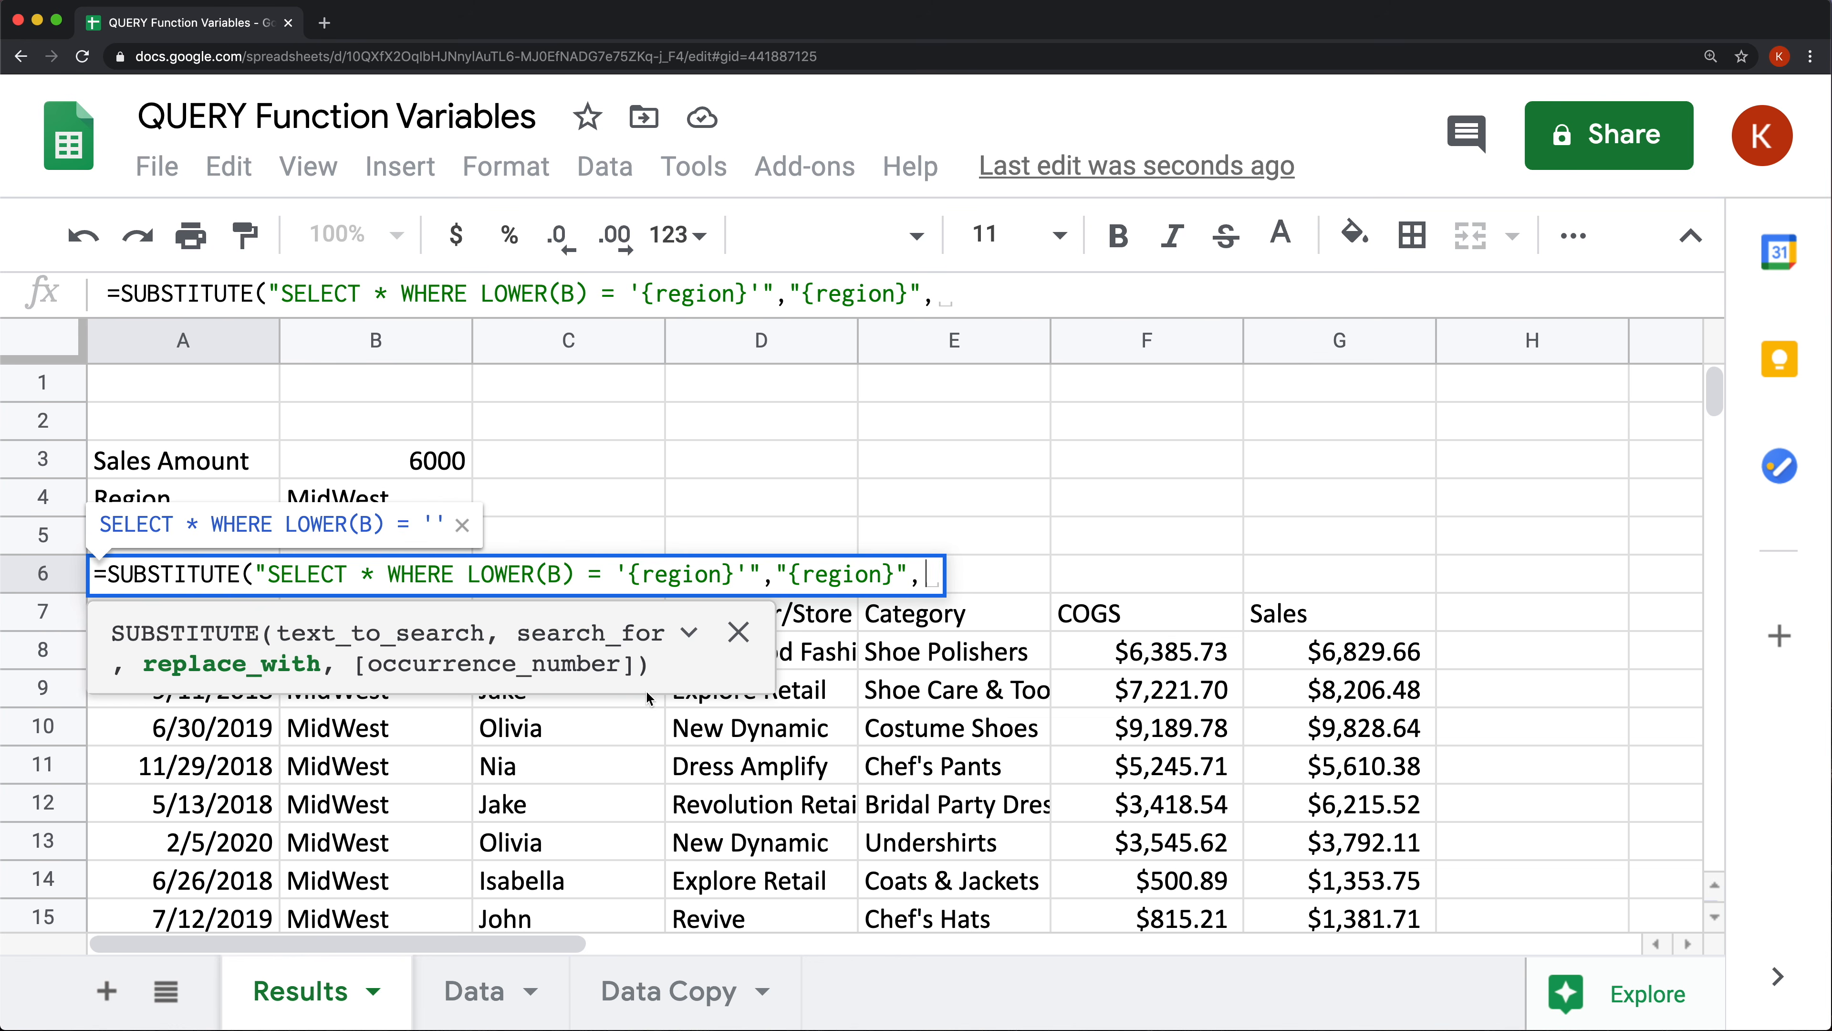
left_click(390, 500)
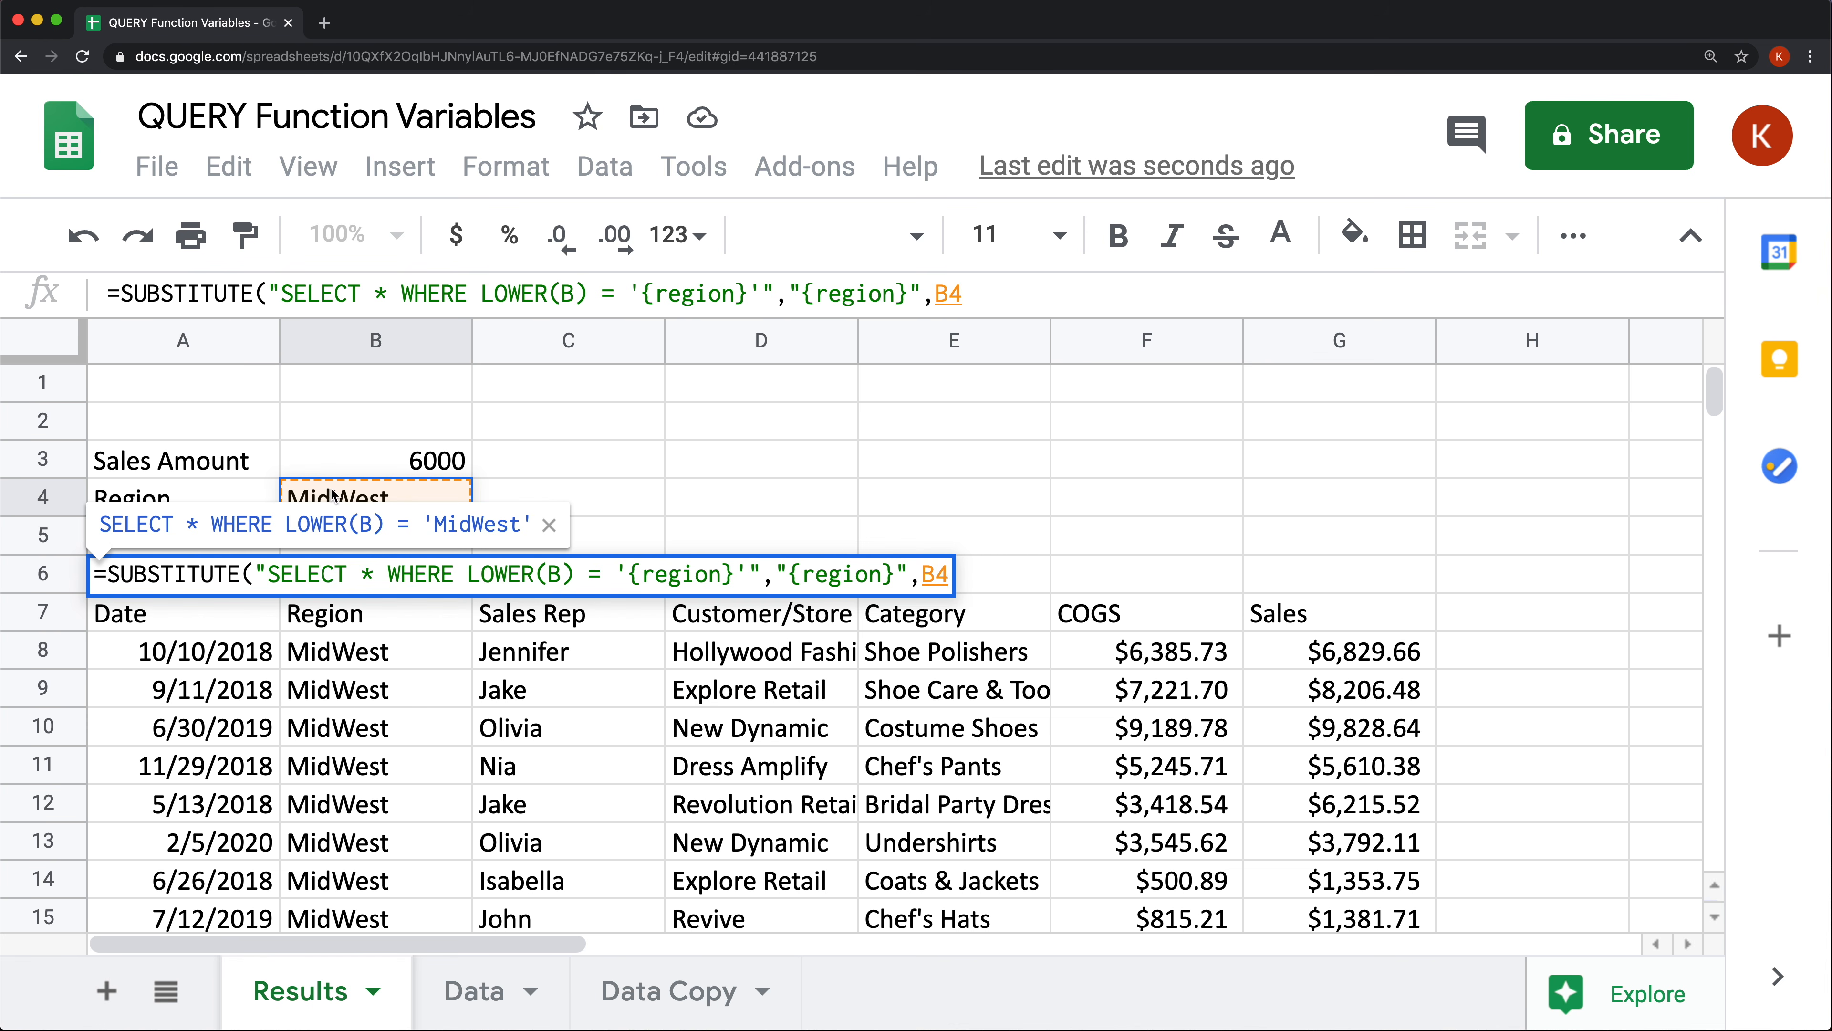
type(")")
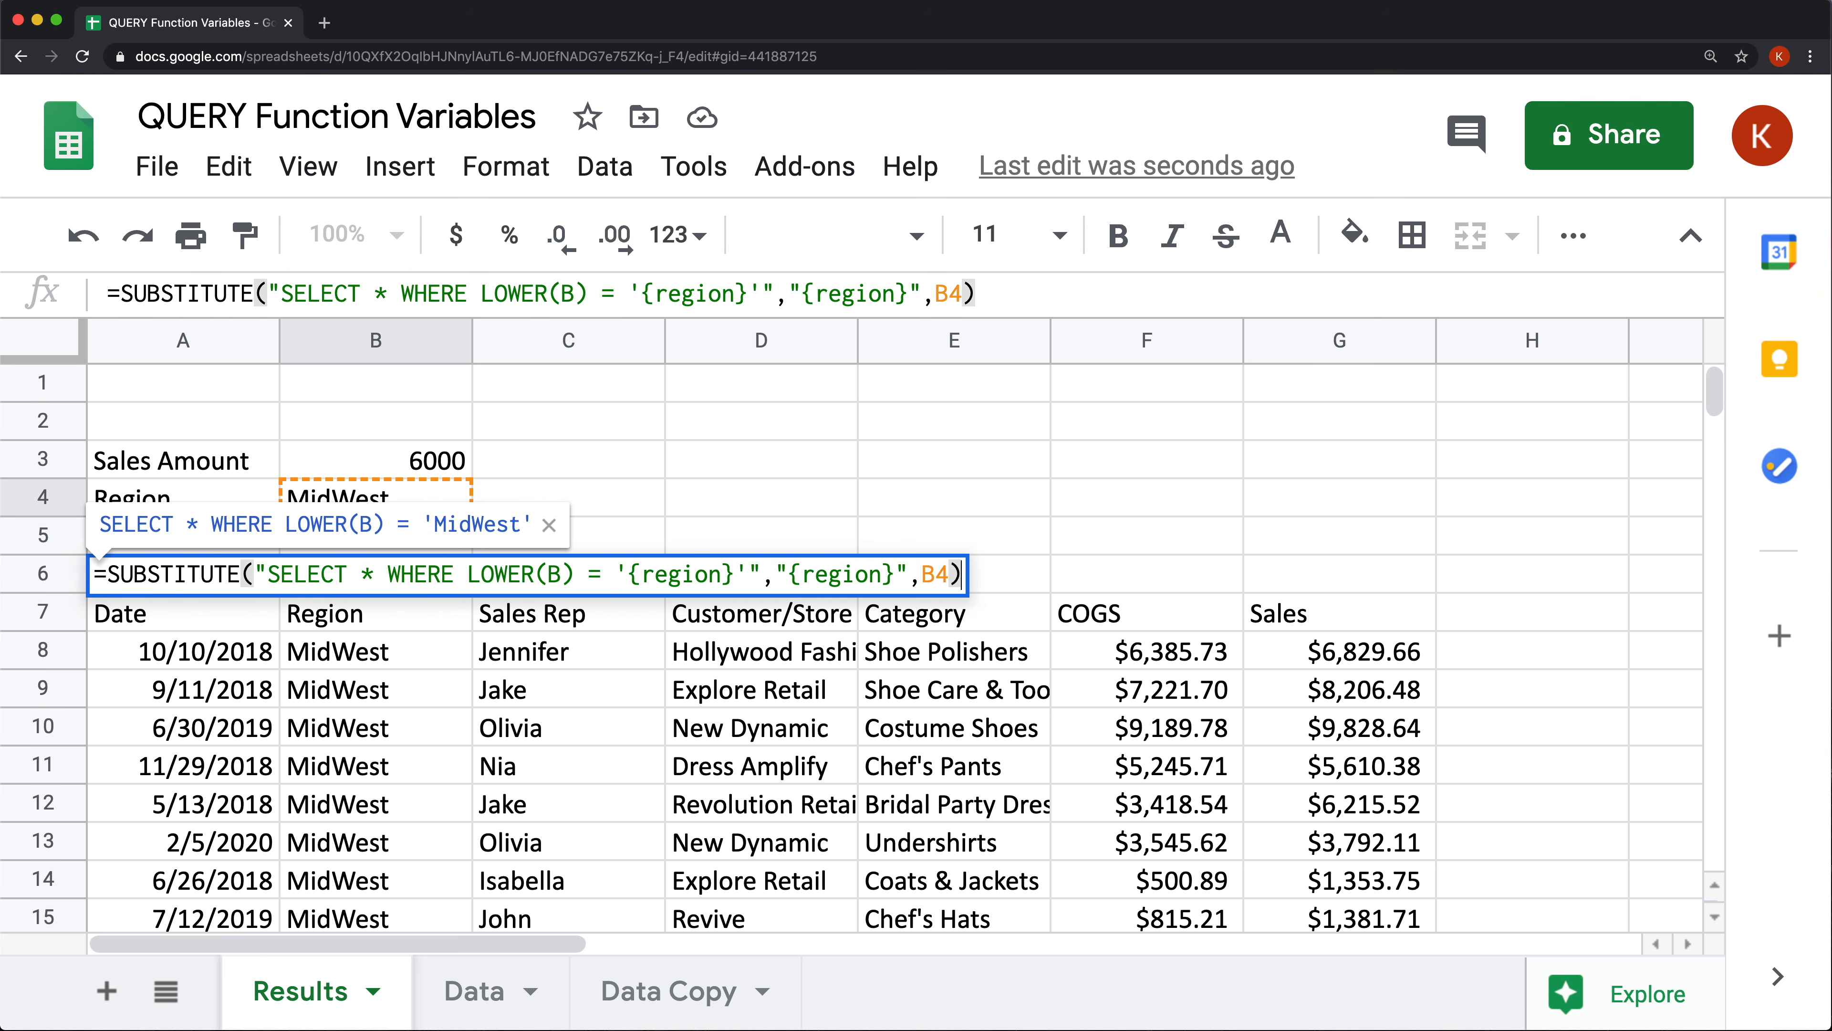
key("Return")
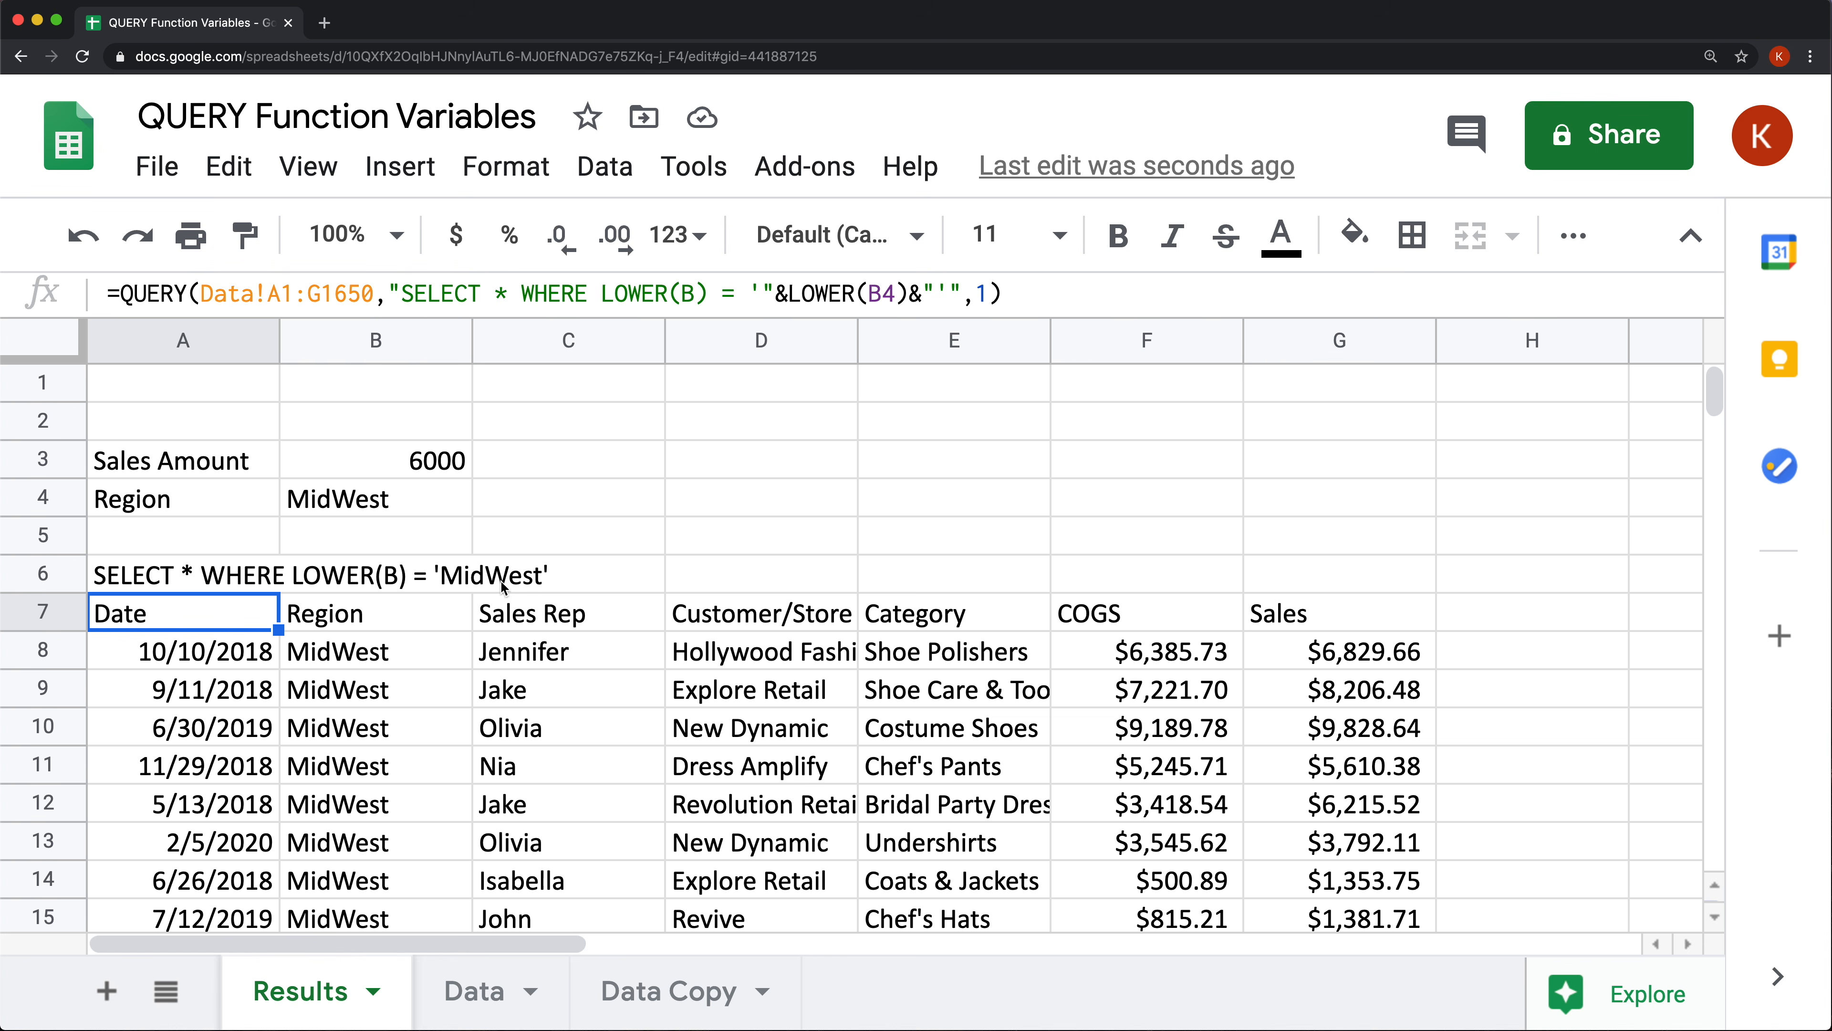
Wrap the B4 replacement argument of A6's SUBSTITUTE formula in LOWER().
left_click(203, 574)
double_click(203, 574)
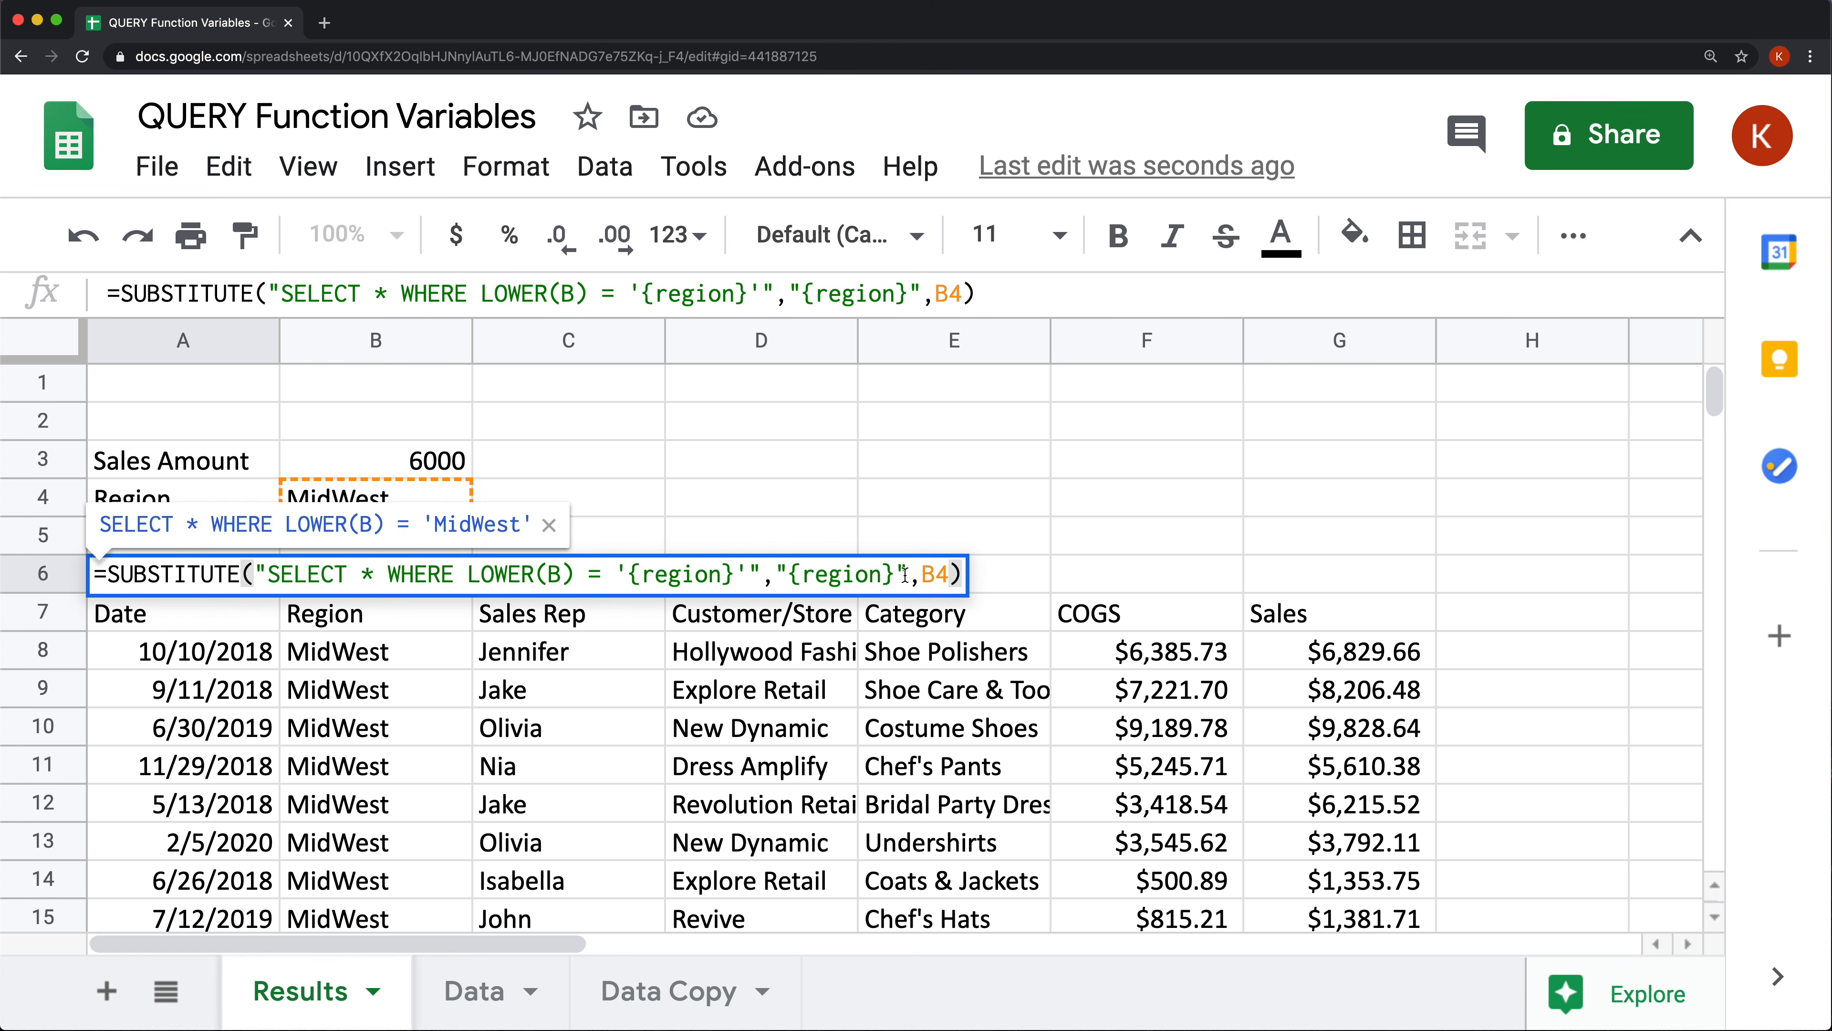
double_click(937, 574)
left_click(936, 579)
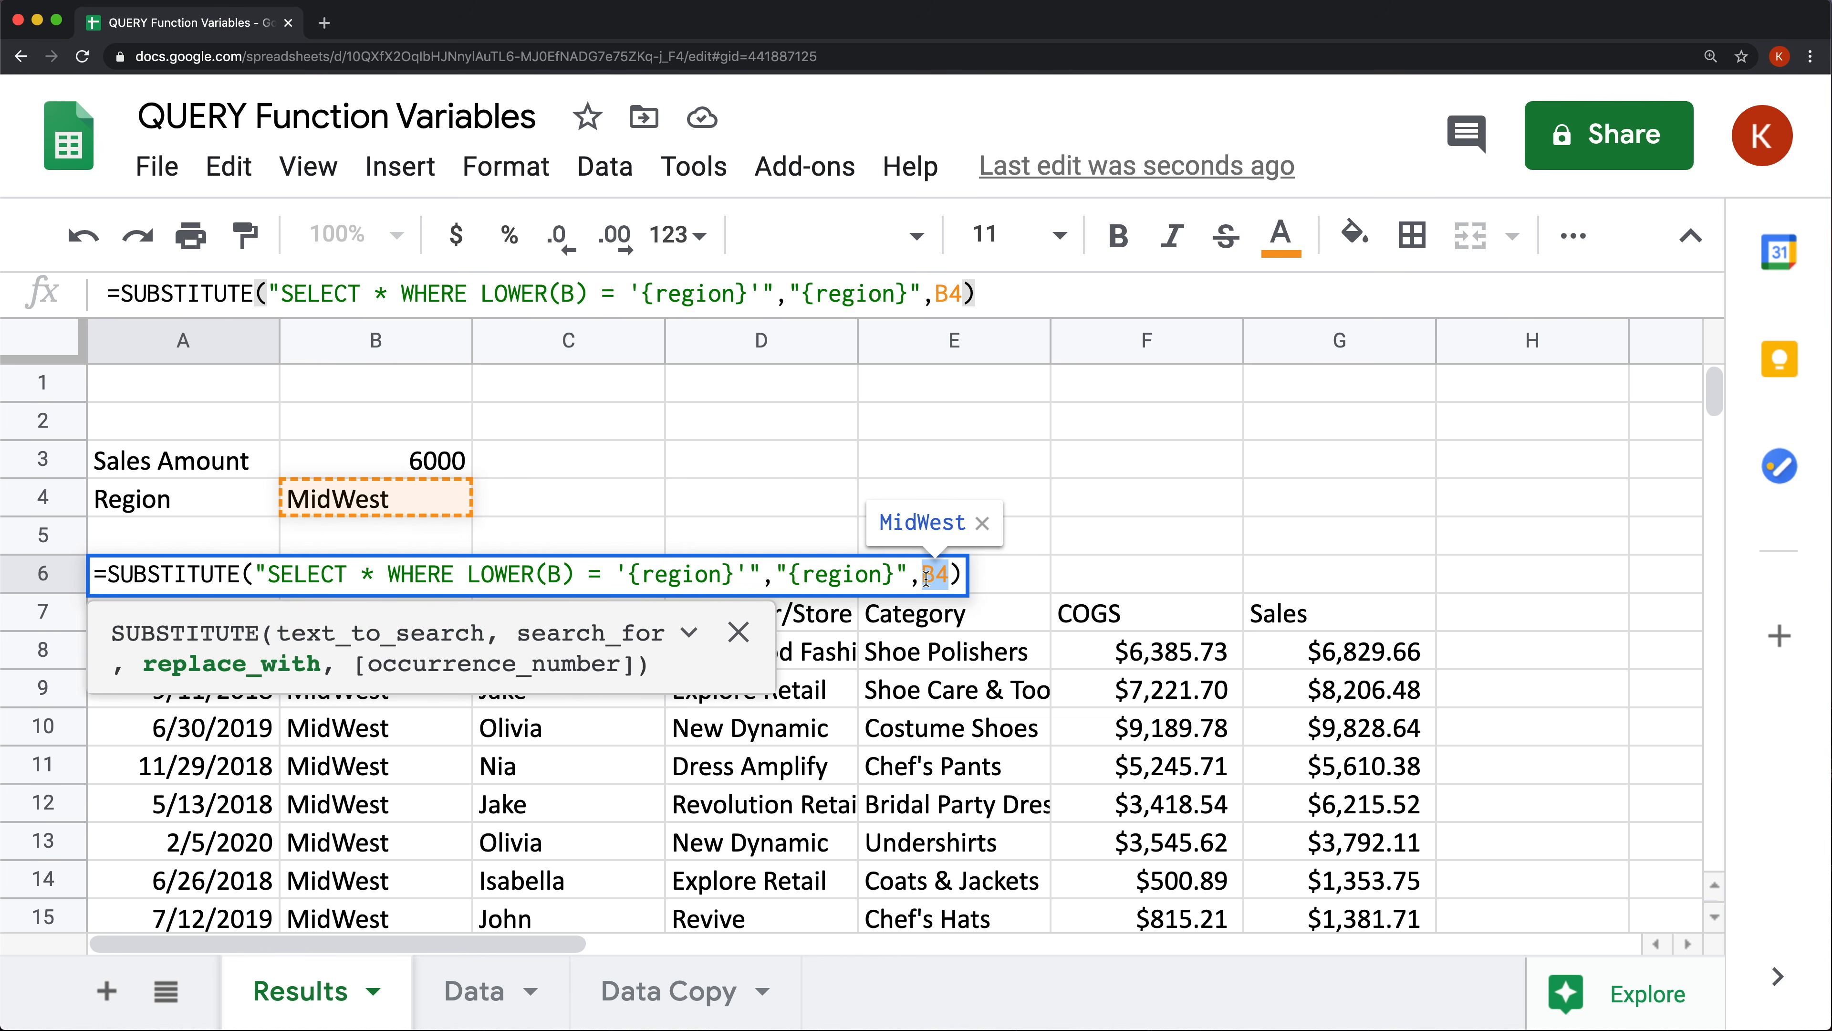
type("LOWER(")
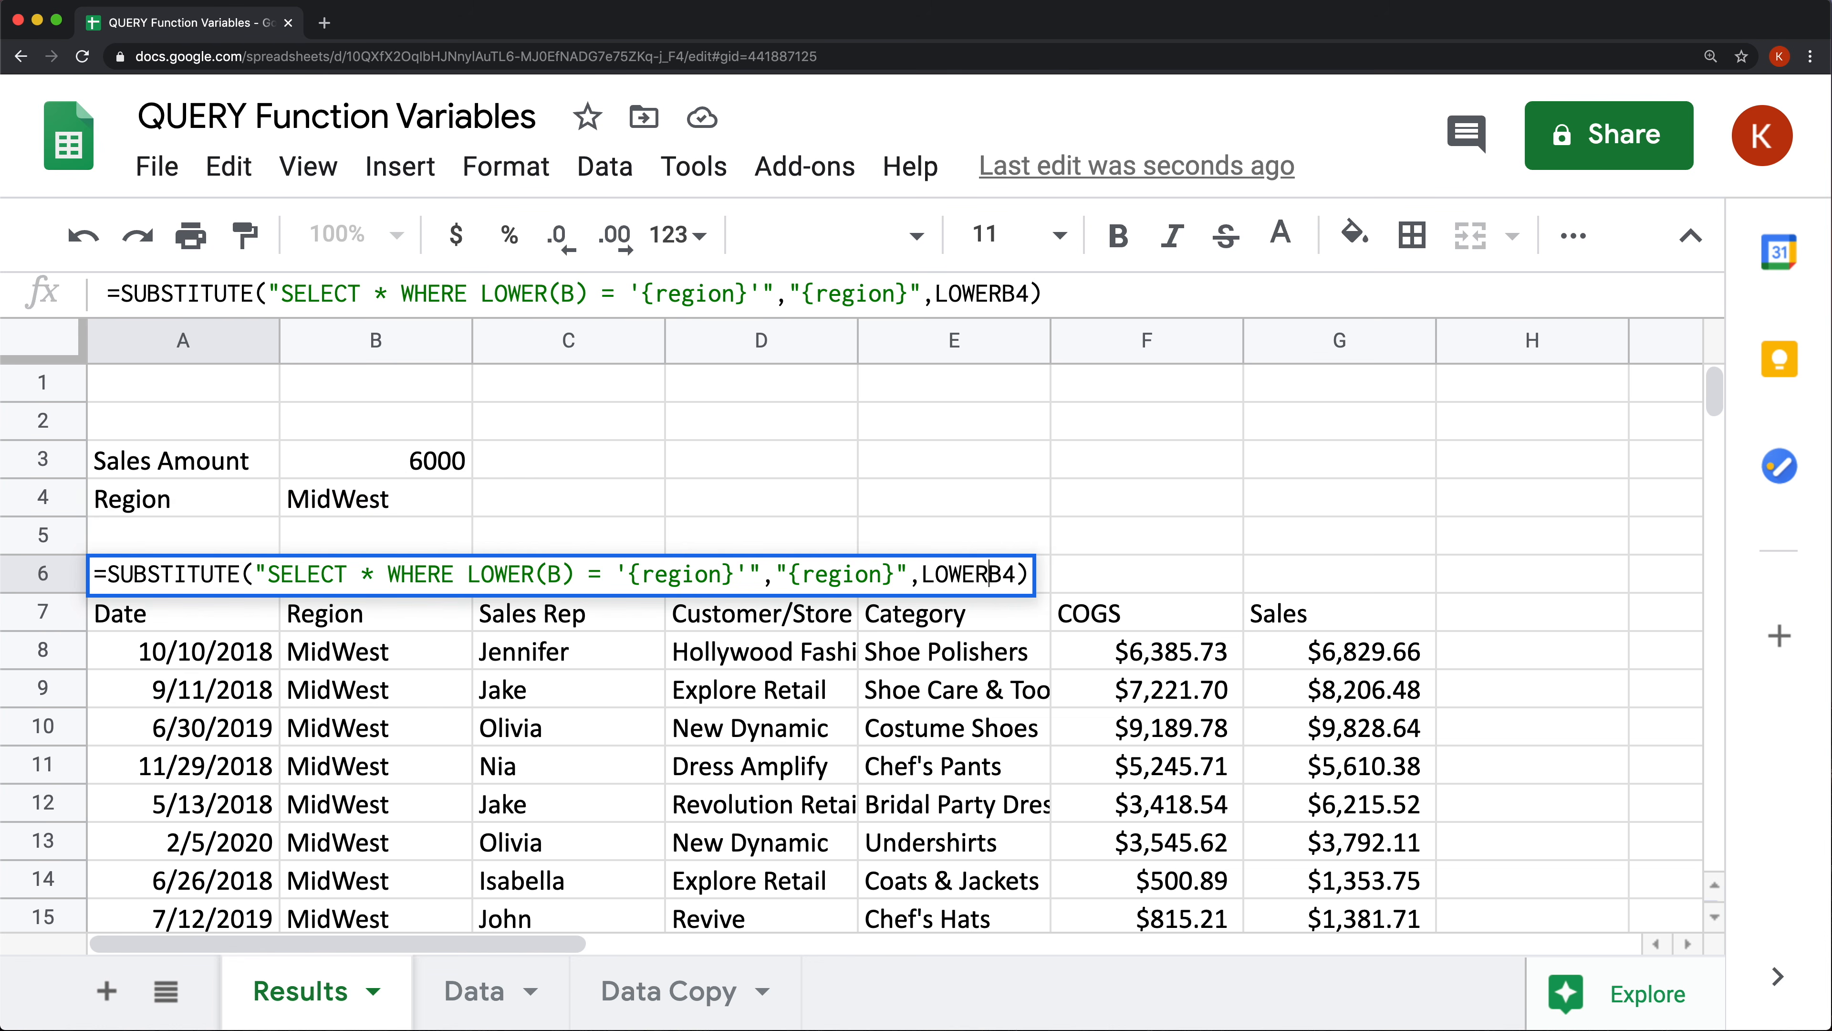
key("Right")
key("Right")
type(")")
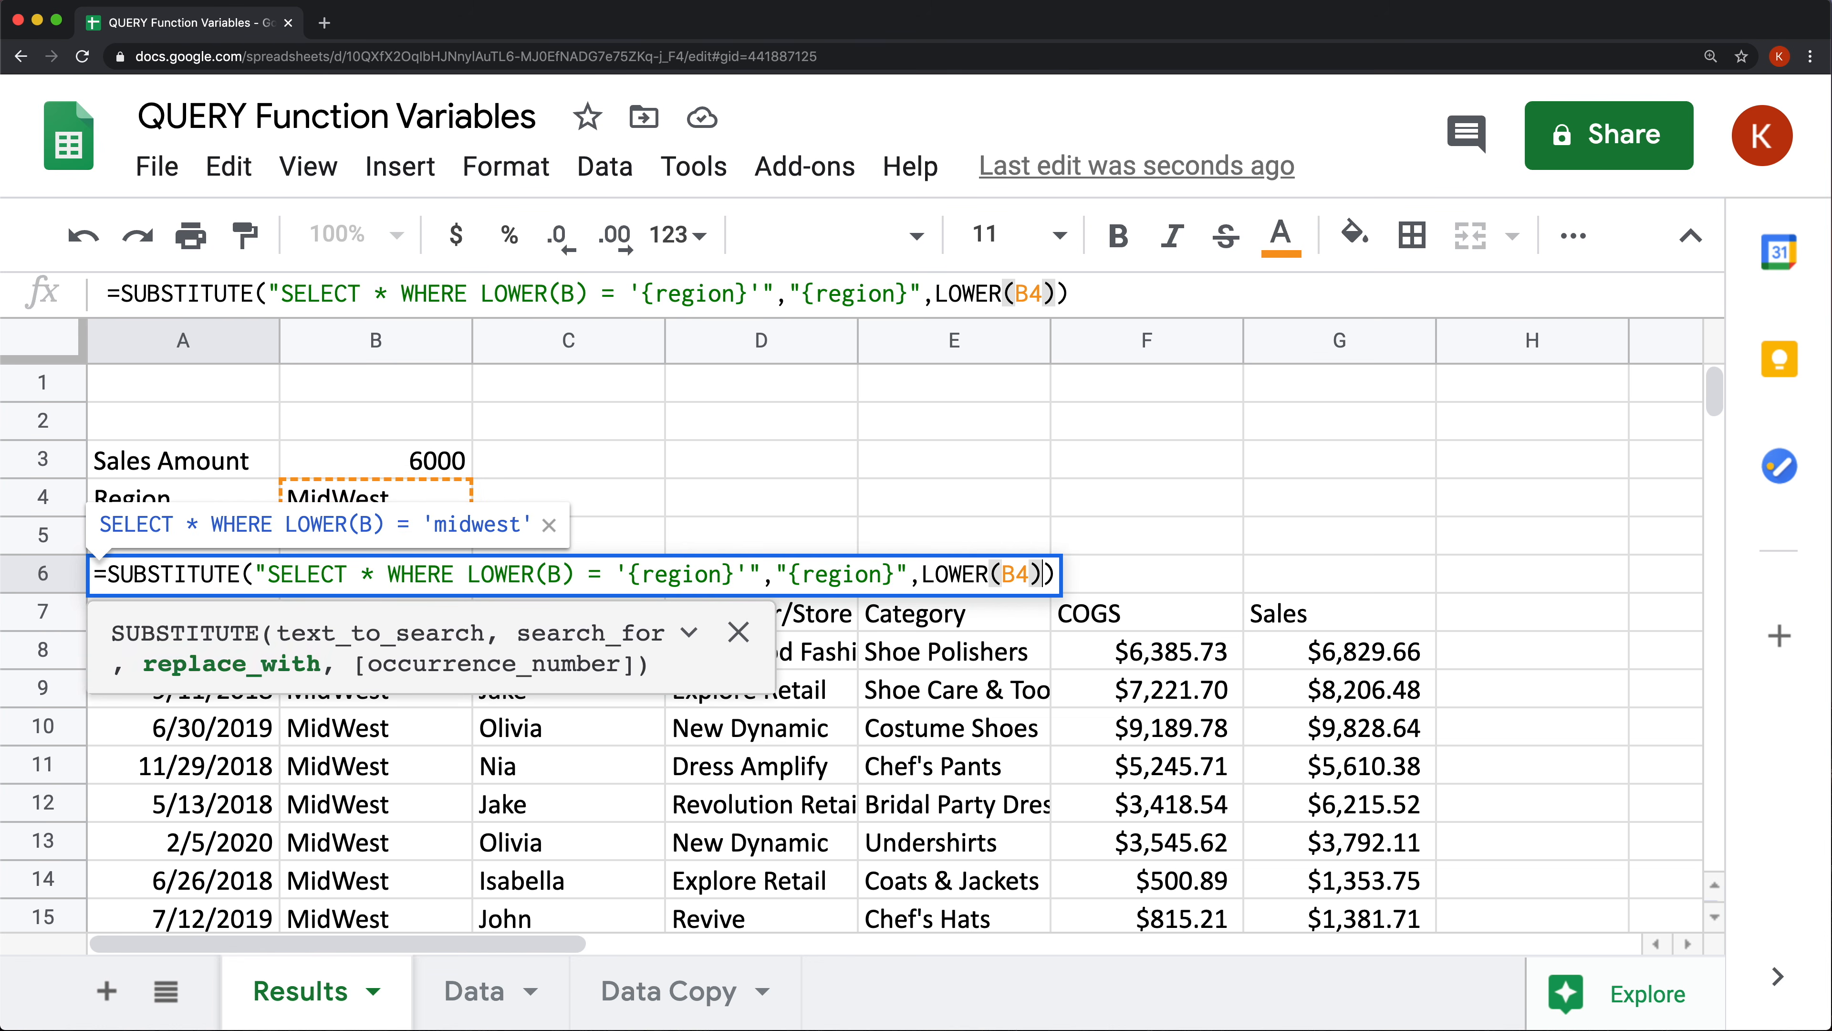
key("Return")
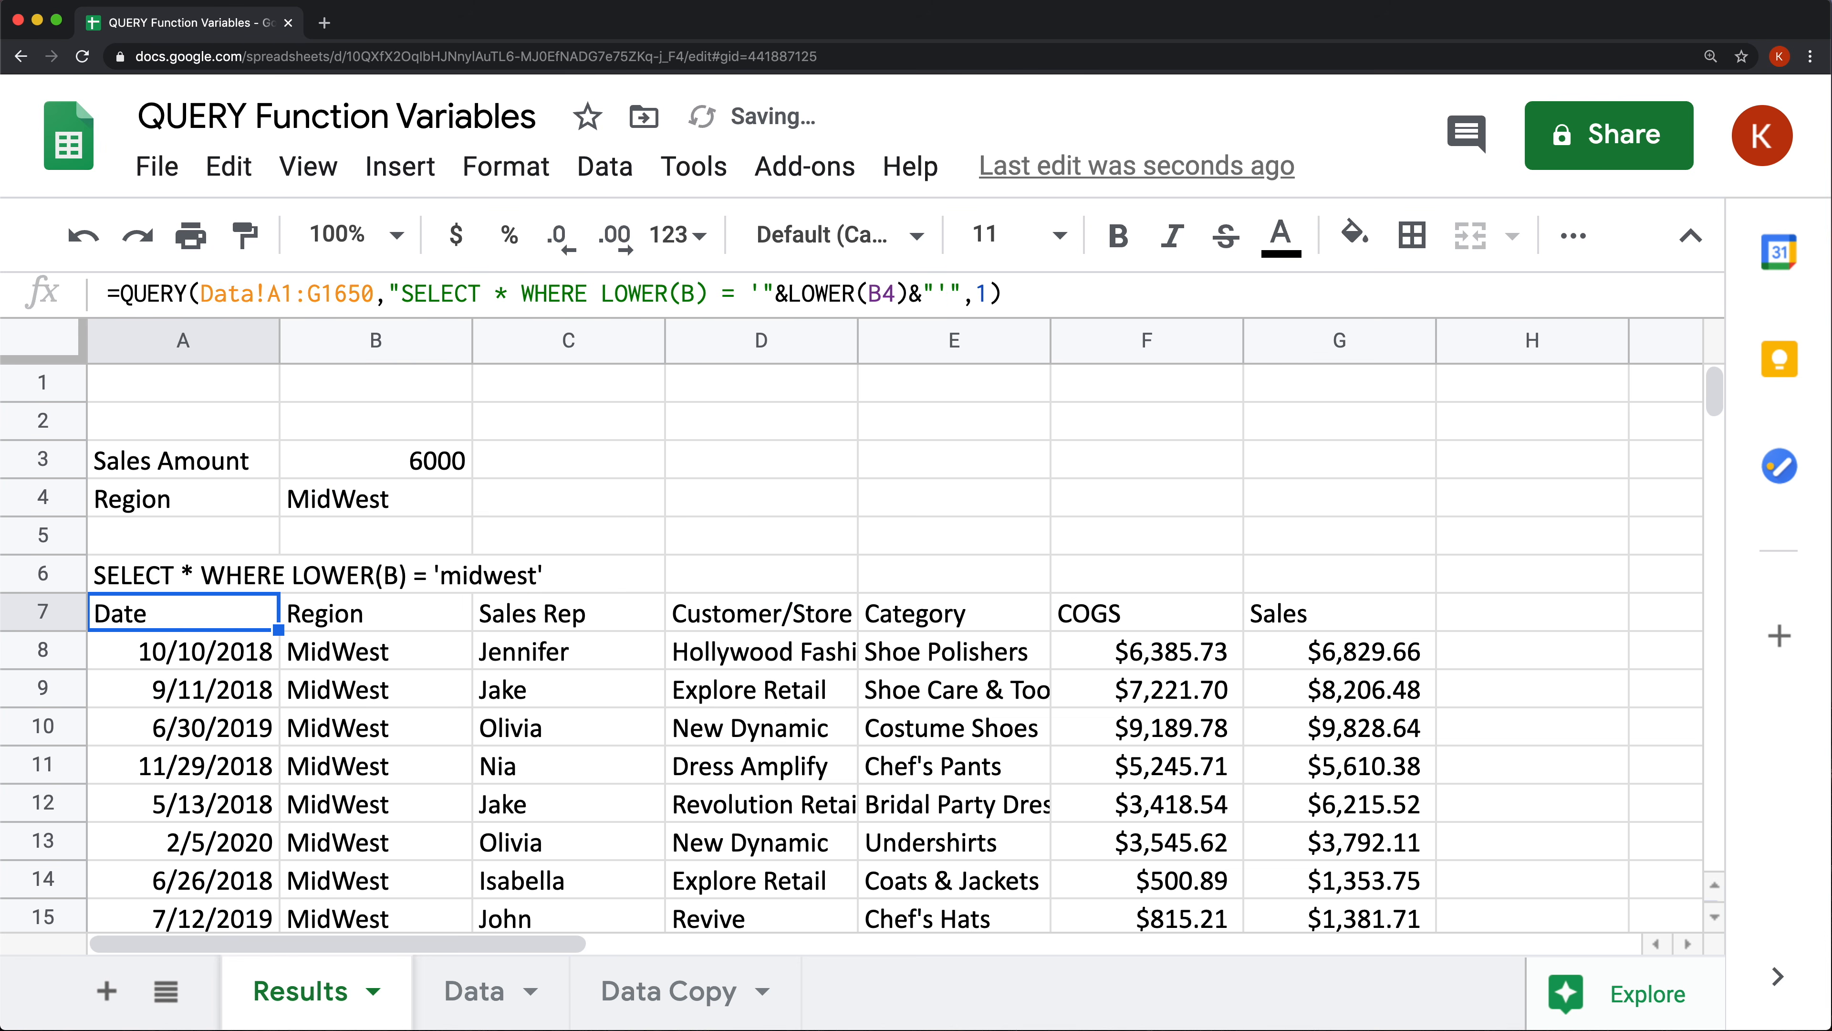
Replace the query argument of A7's QUERY formula with a copy of A6's SUBSTITUTE expression, and clear A6.
left_click(211, 578)
key("Return")
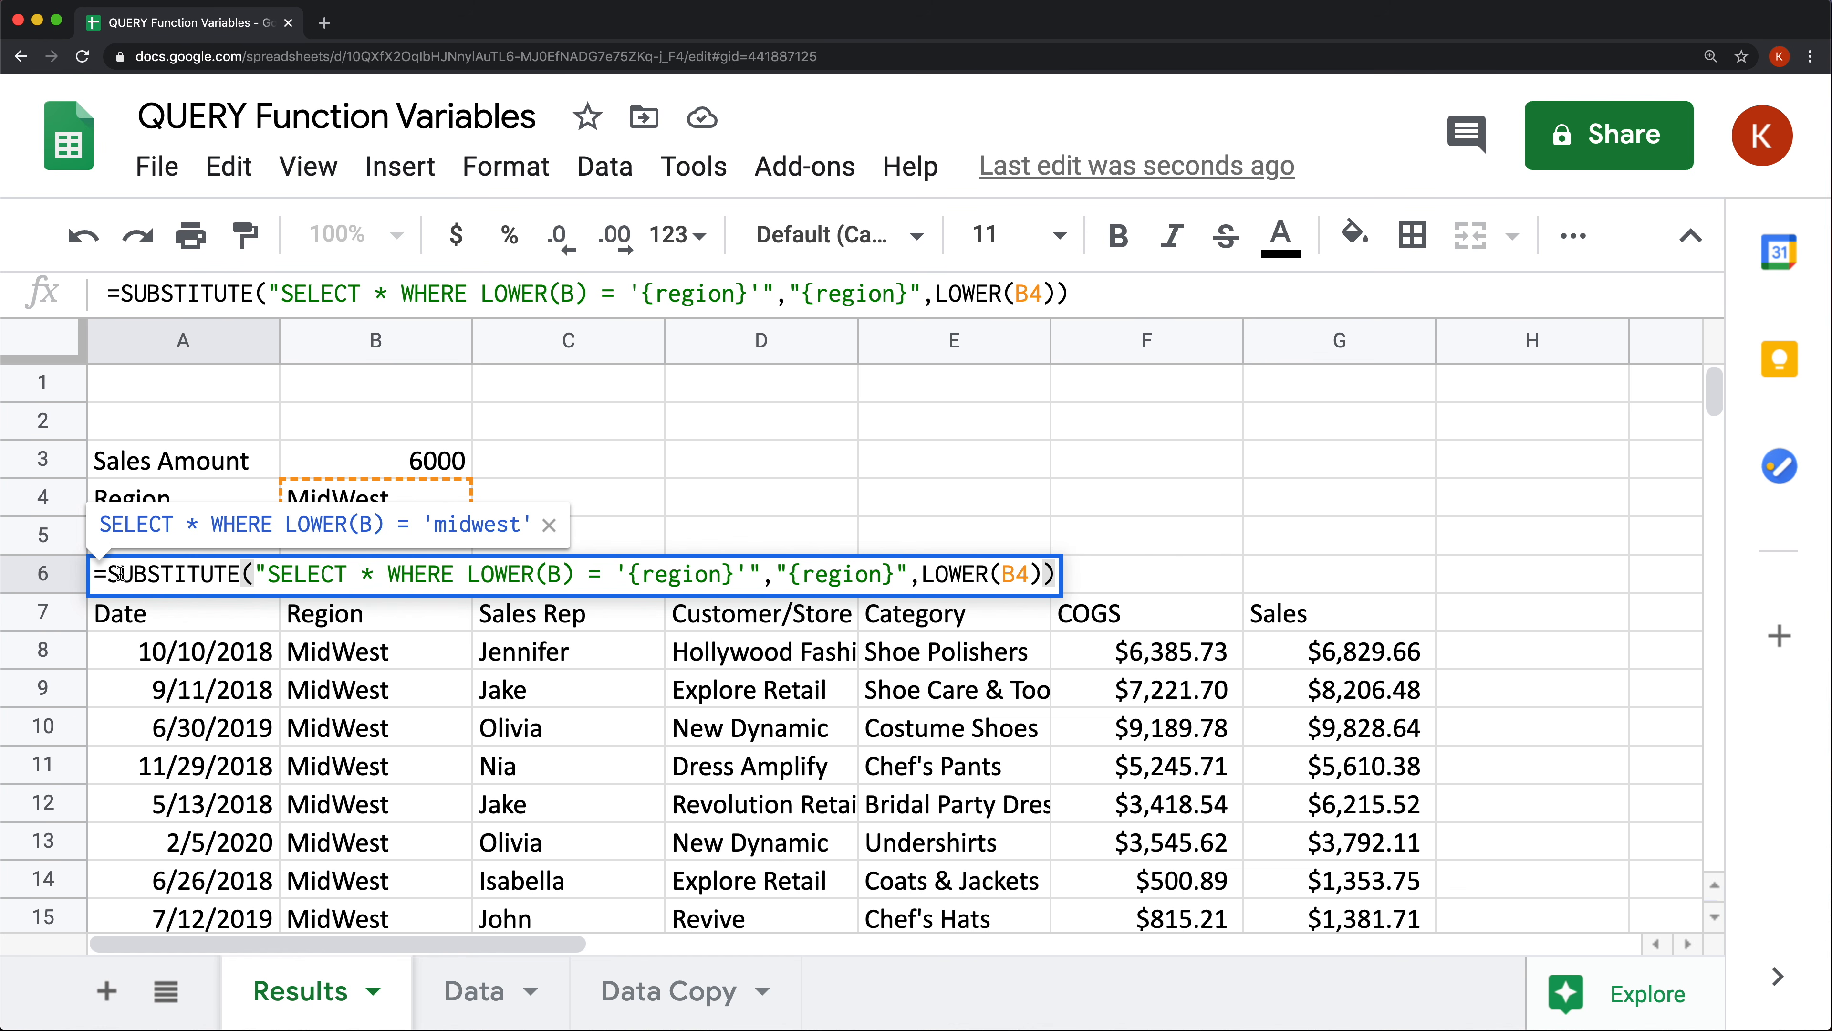
left_click_drag(110, 575, 1129, 575)
key("ctrl+c")
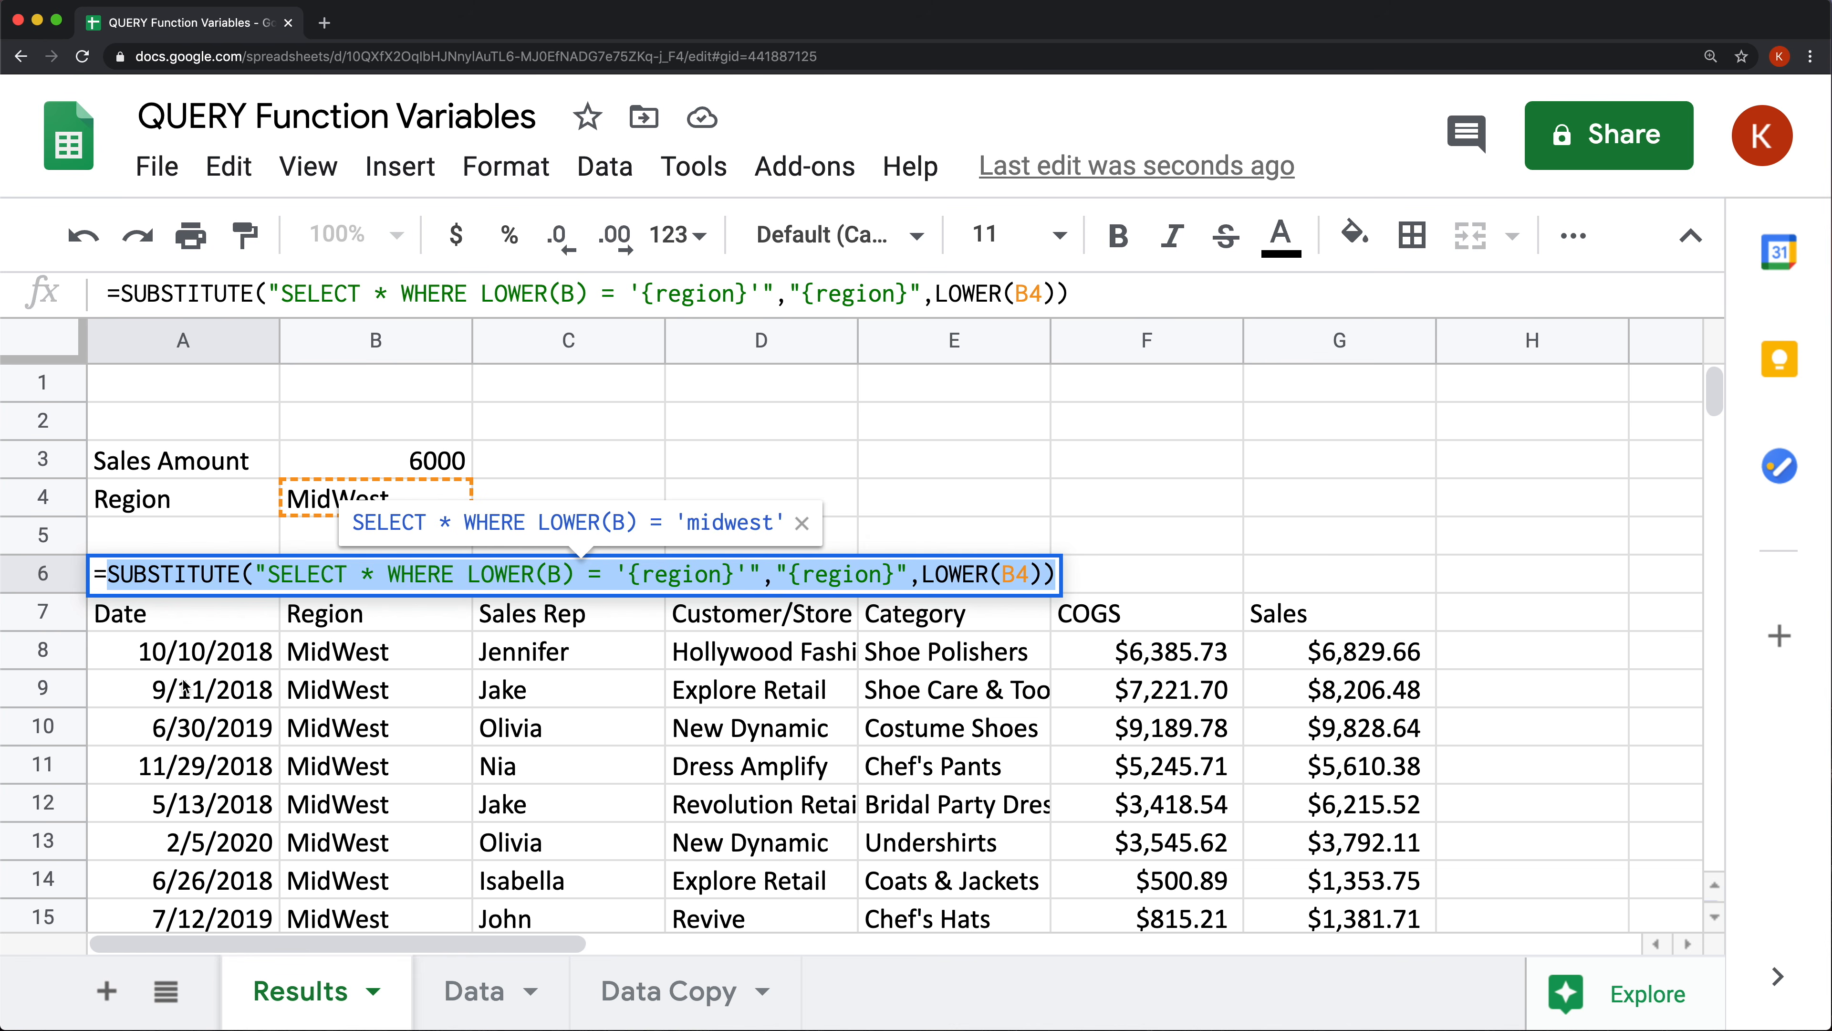
key("Escape")
double_click(203, 614)
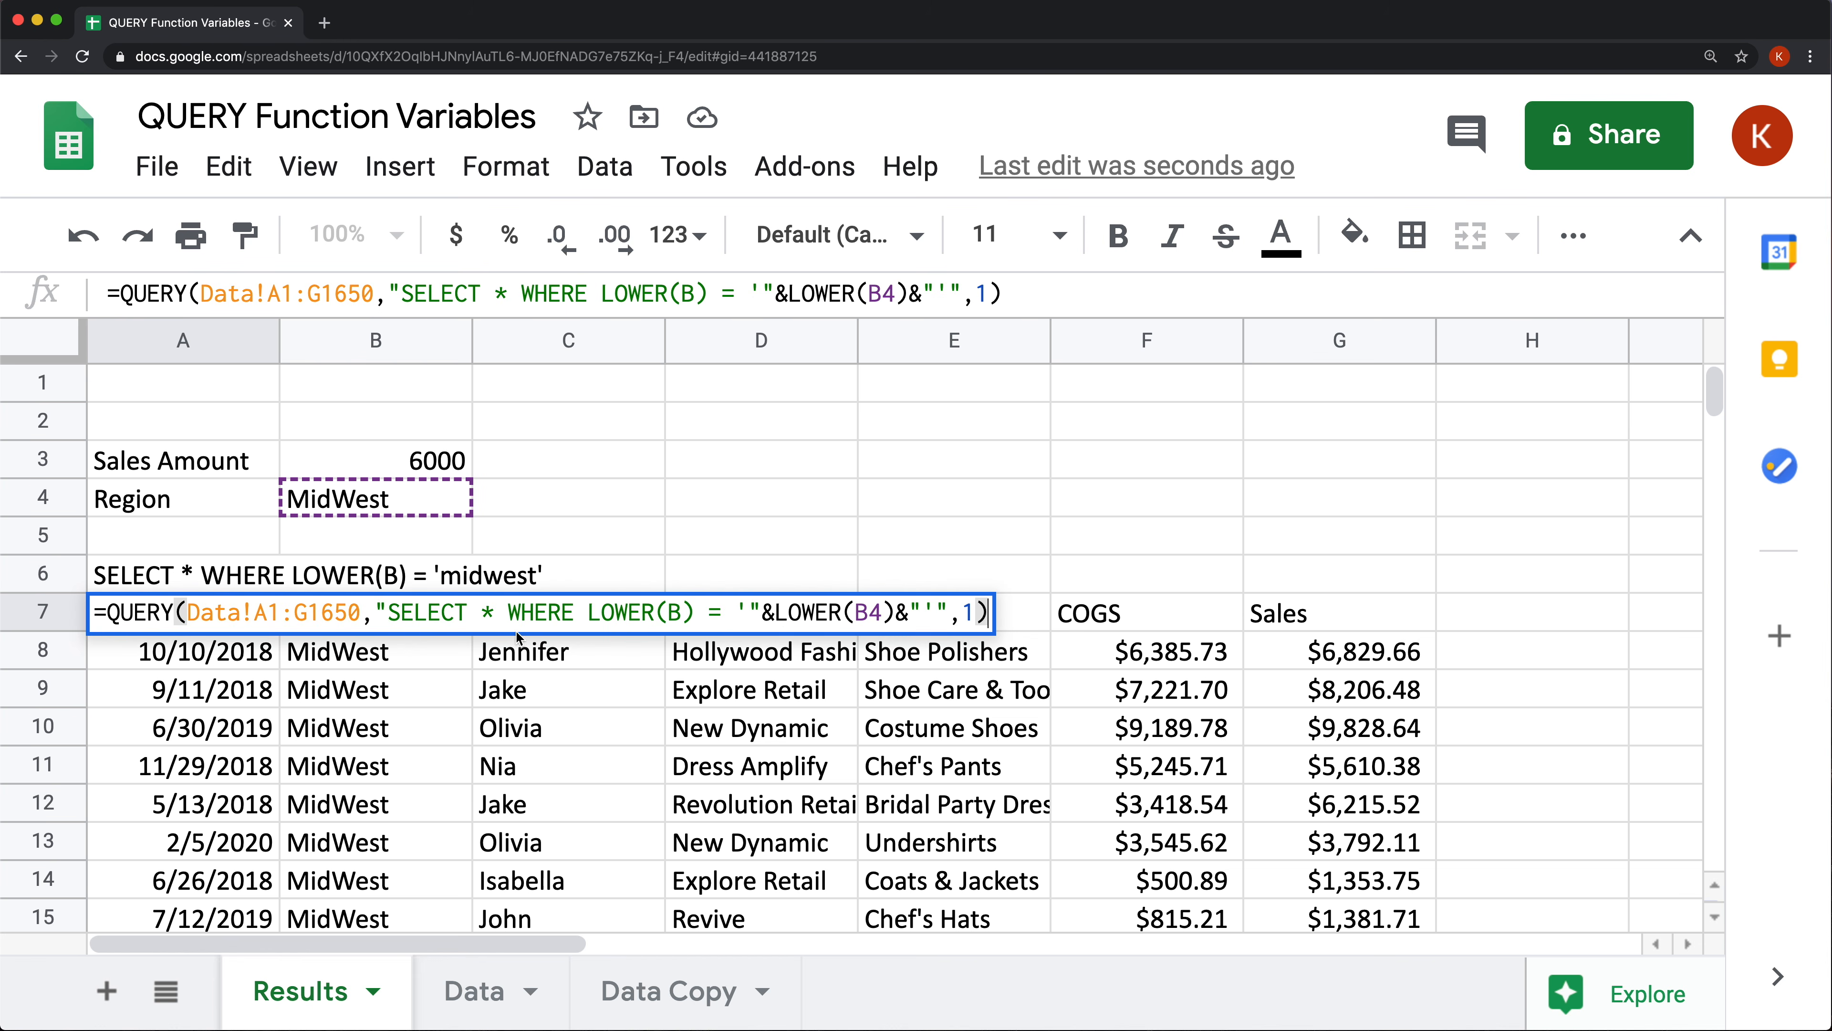
left_click_drag(374, 614, 951, 617)
key("BackSpace")
key("ctrl+v")
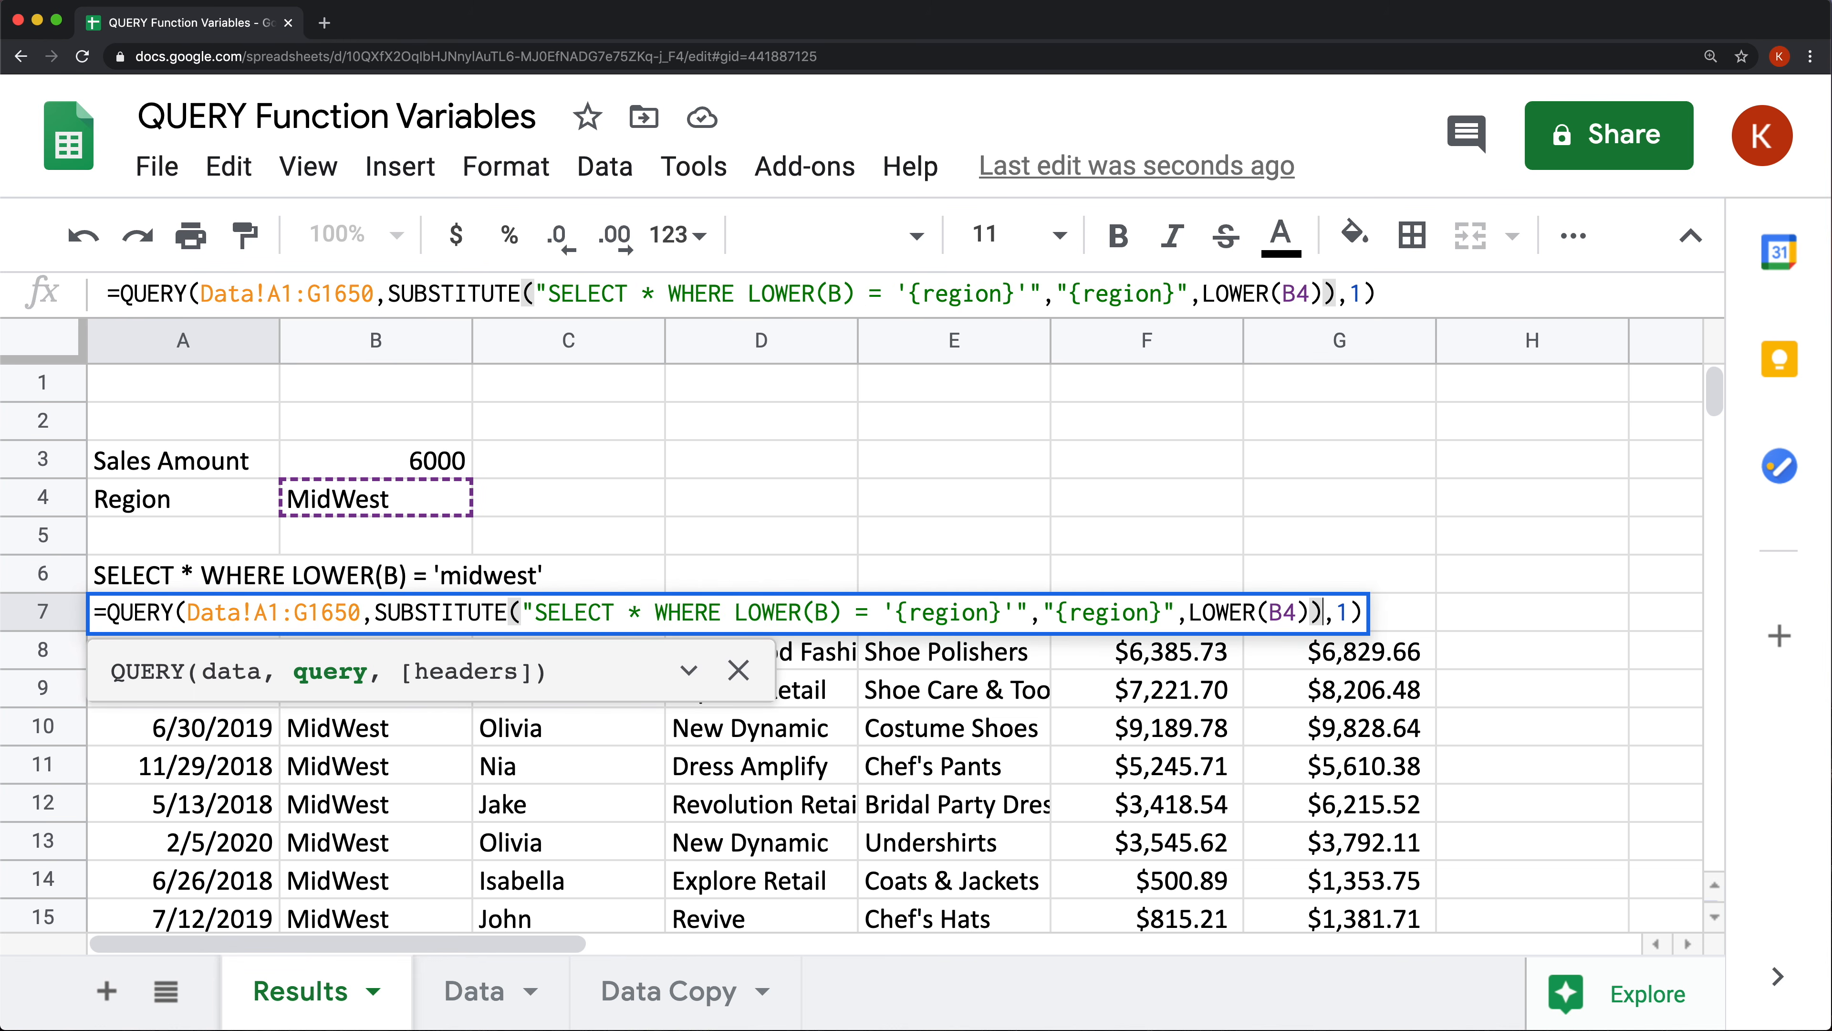
key("Return")
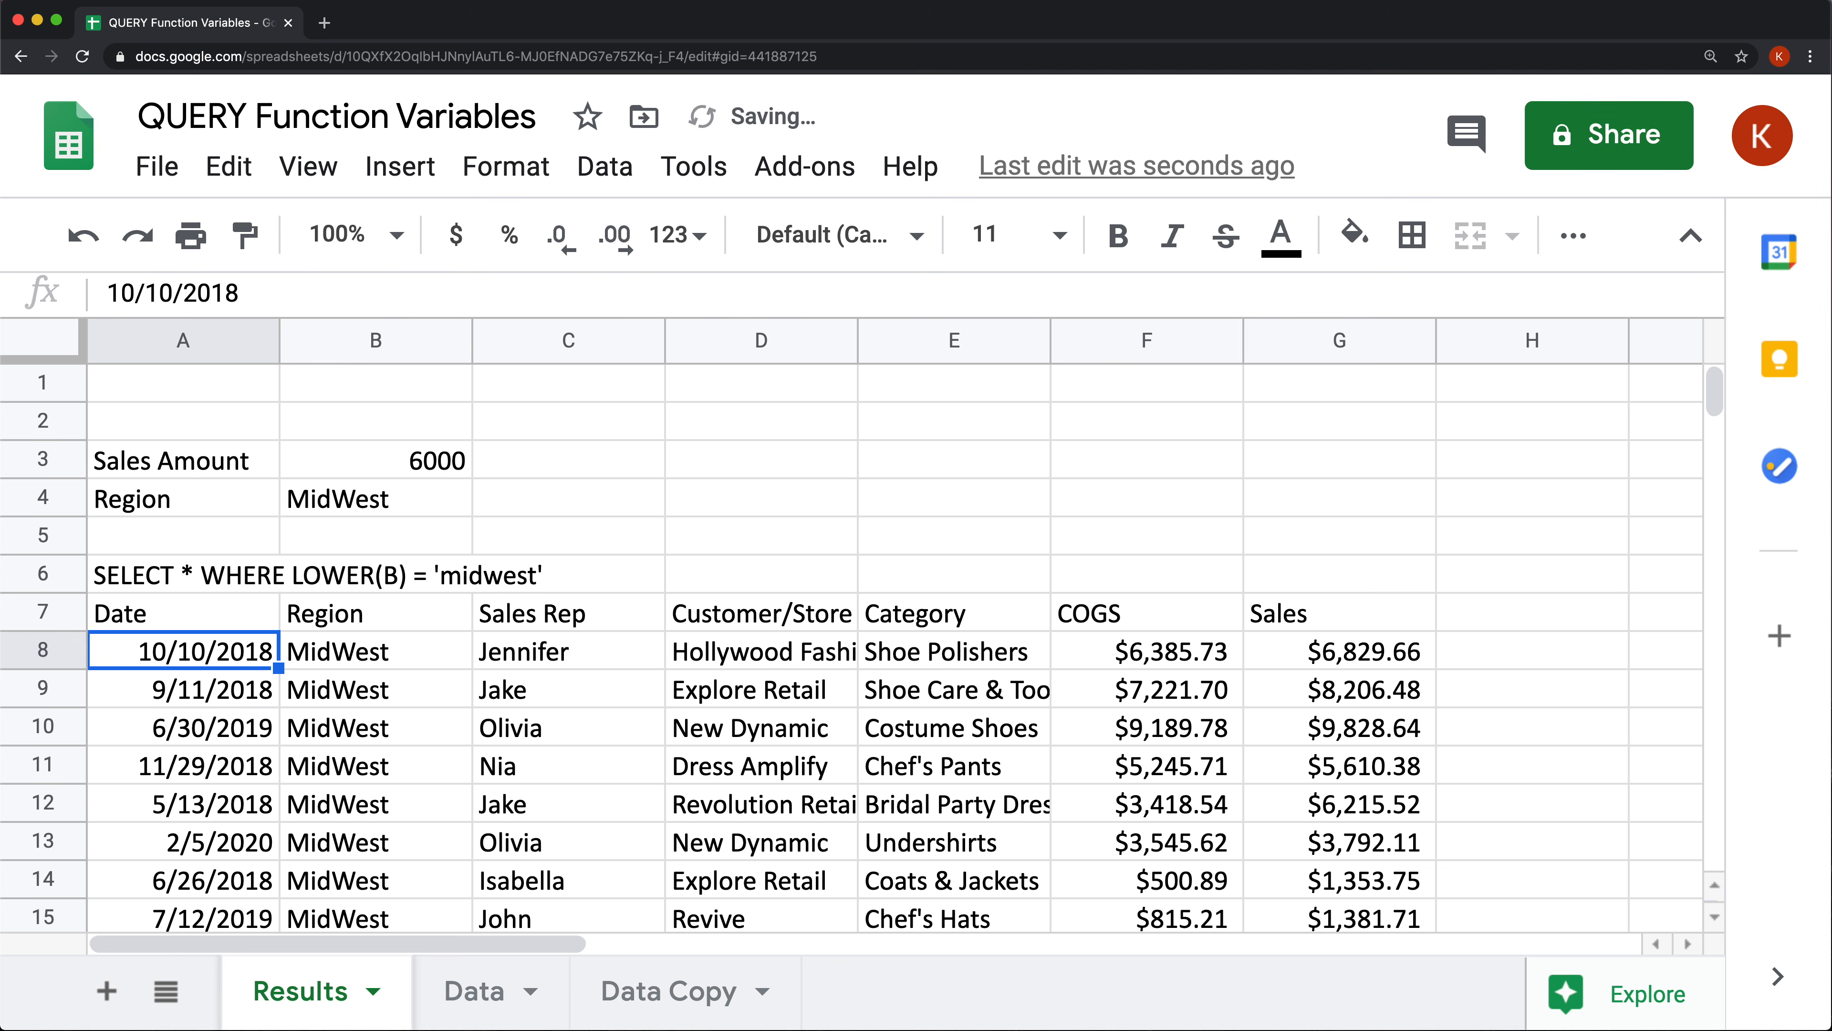
left_click(241, 583)
key("Delete")
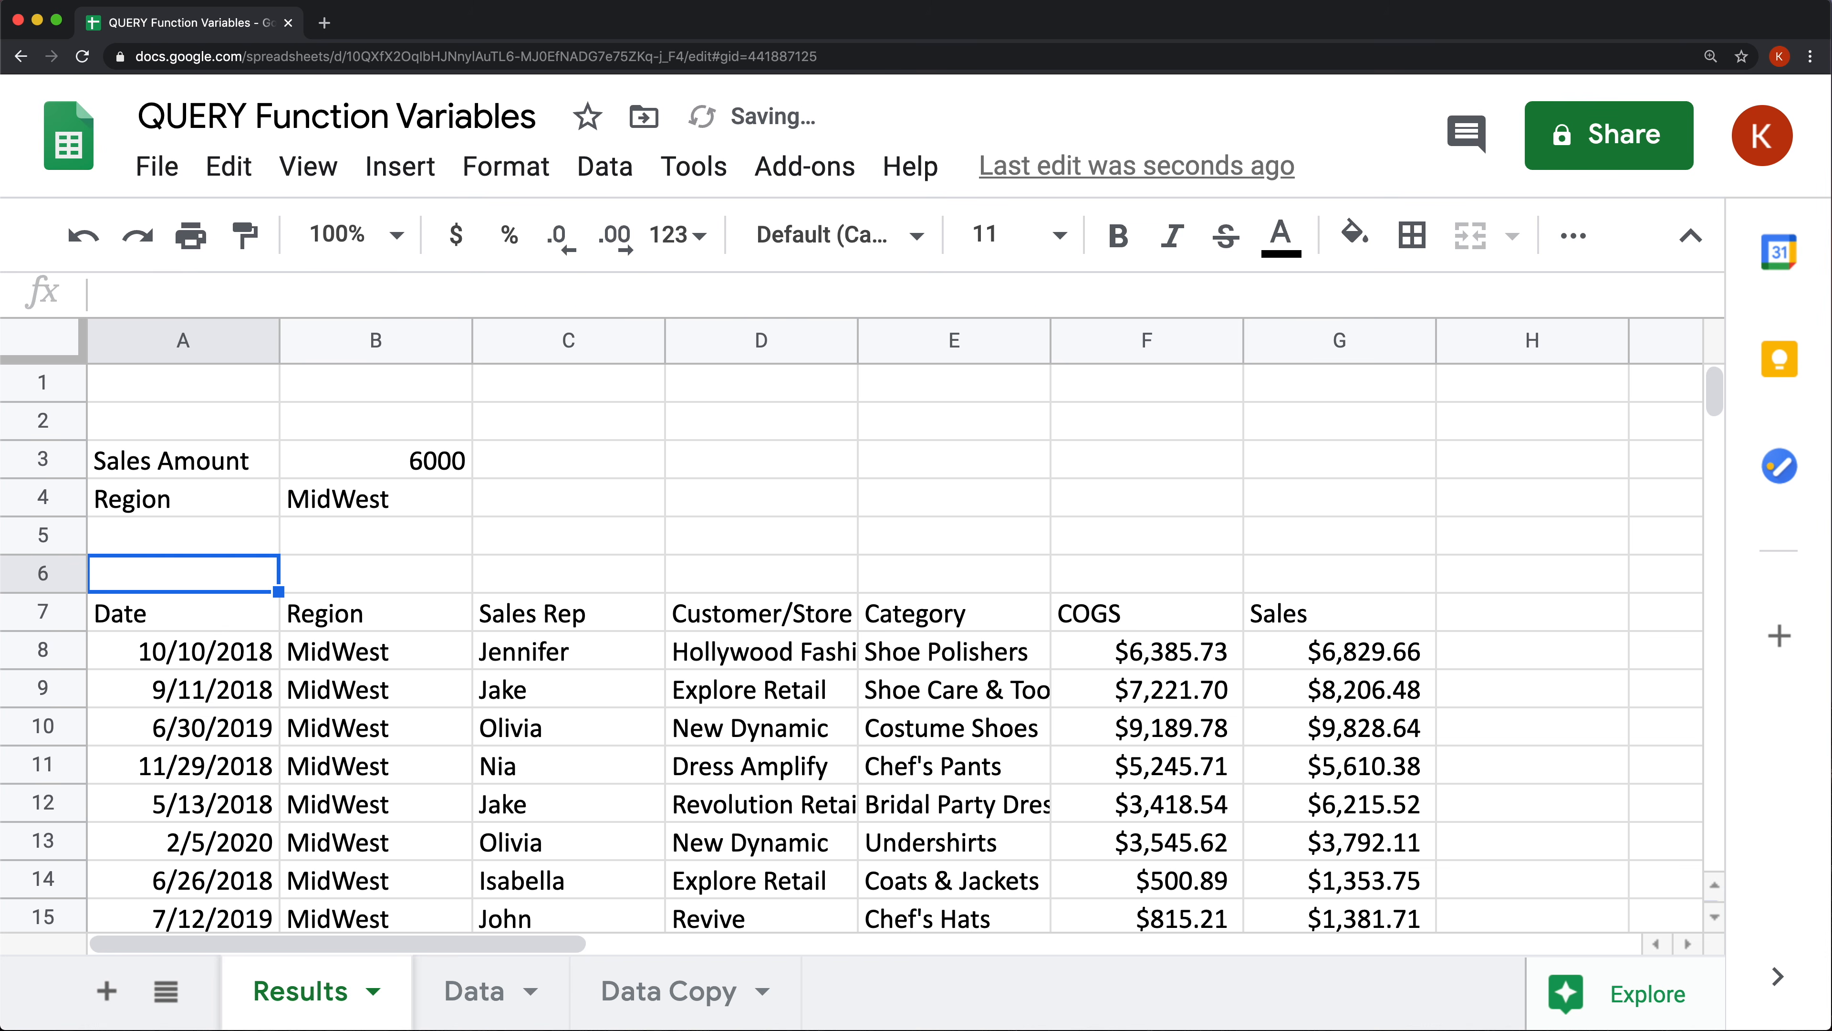
Try southeast as the Region value in B4.
key("Up")
key("Up")
key("Right")
type("southeast")
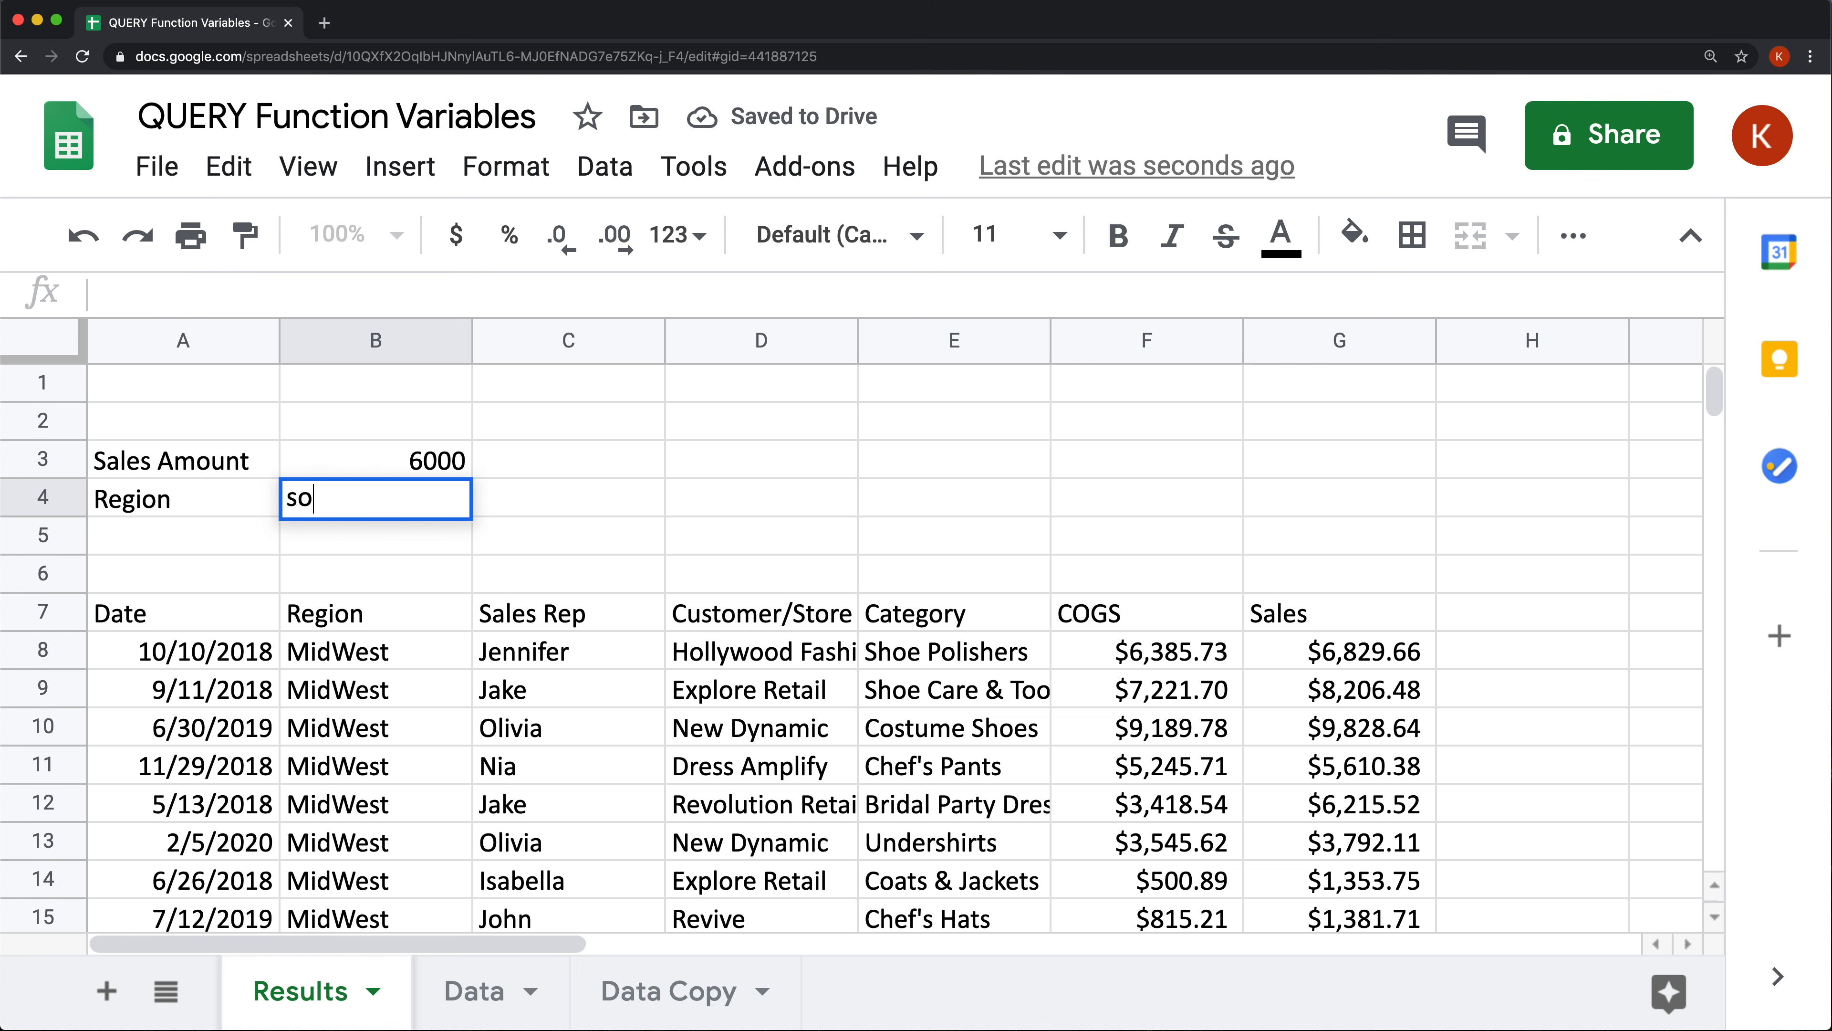
key("Return")
Set the Region value in B4 to south.
key("Up")
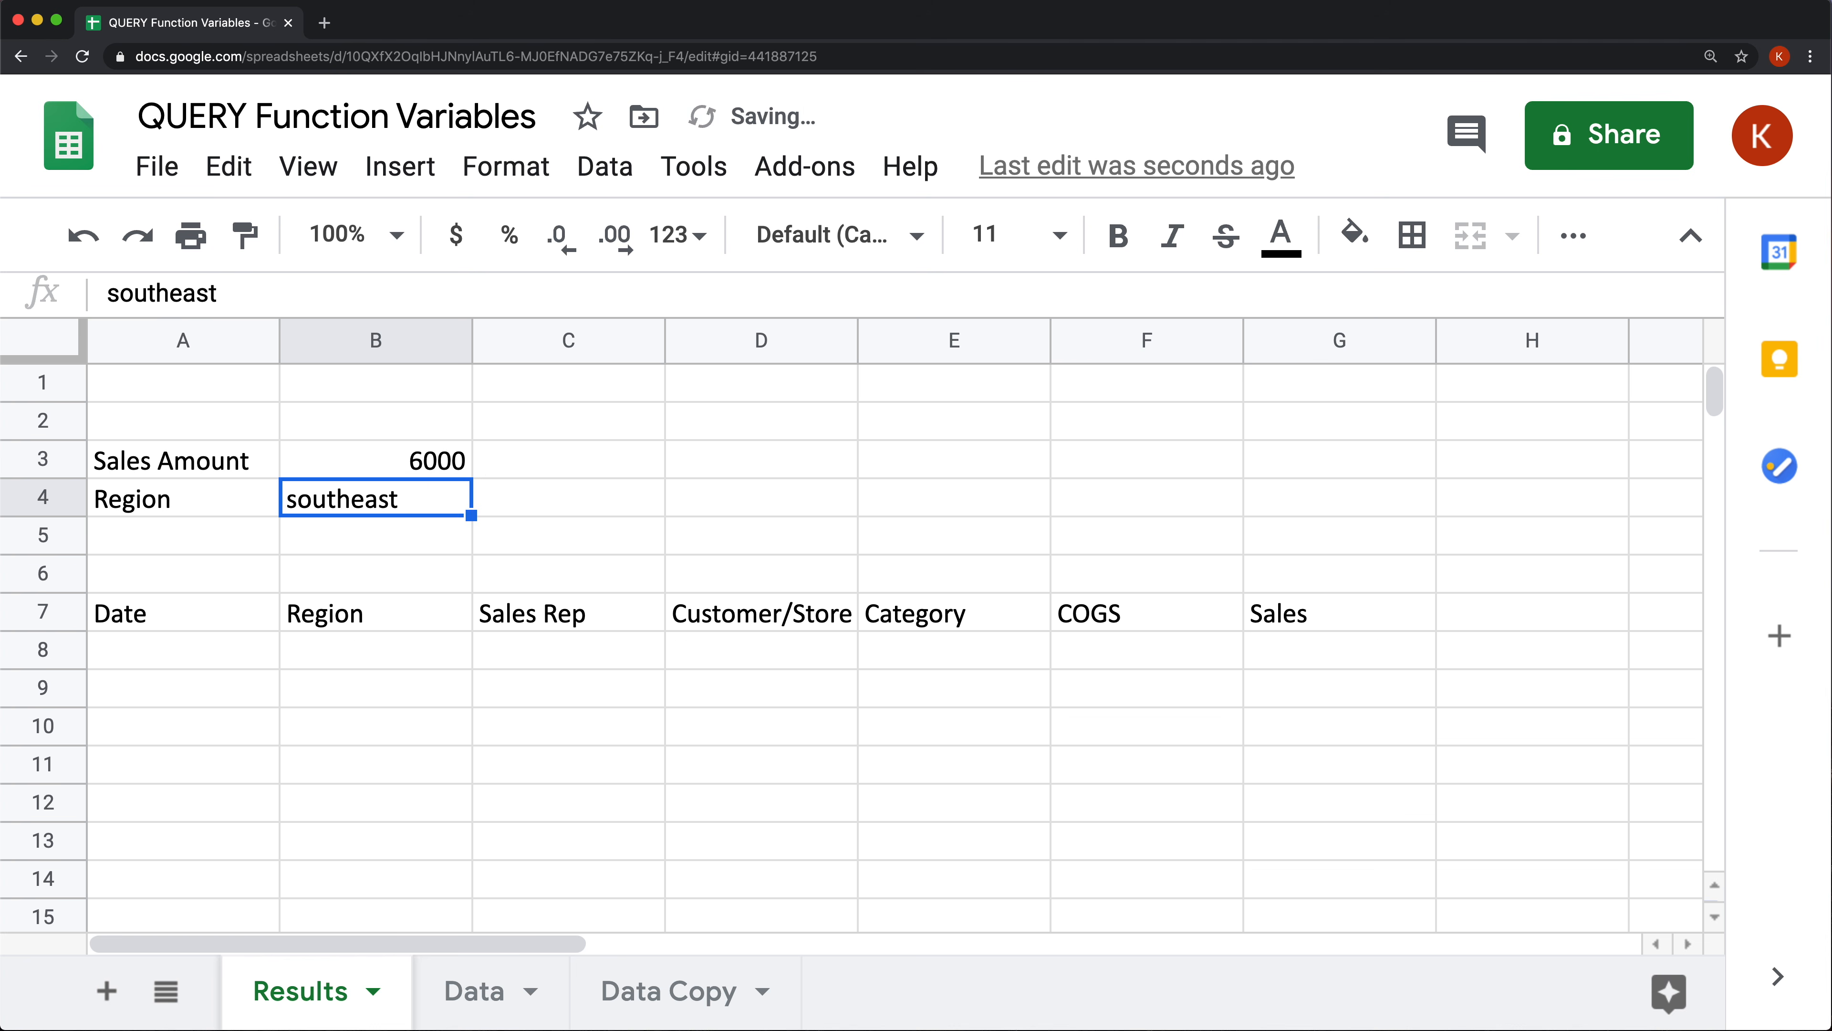
type("south")
key("Return")
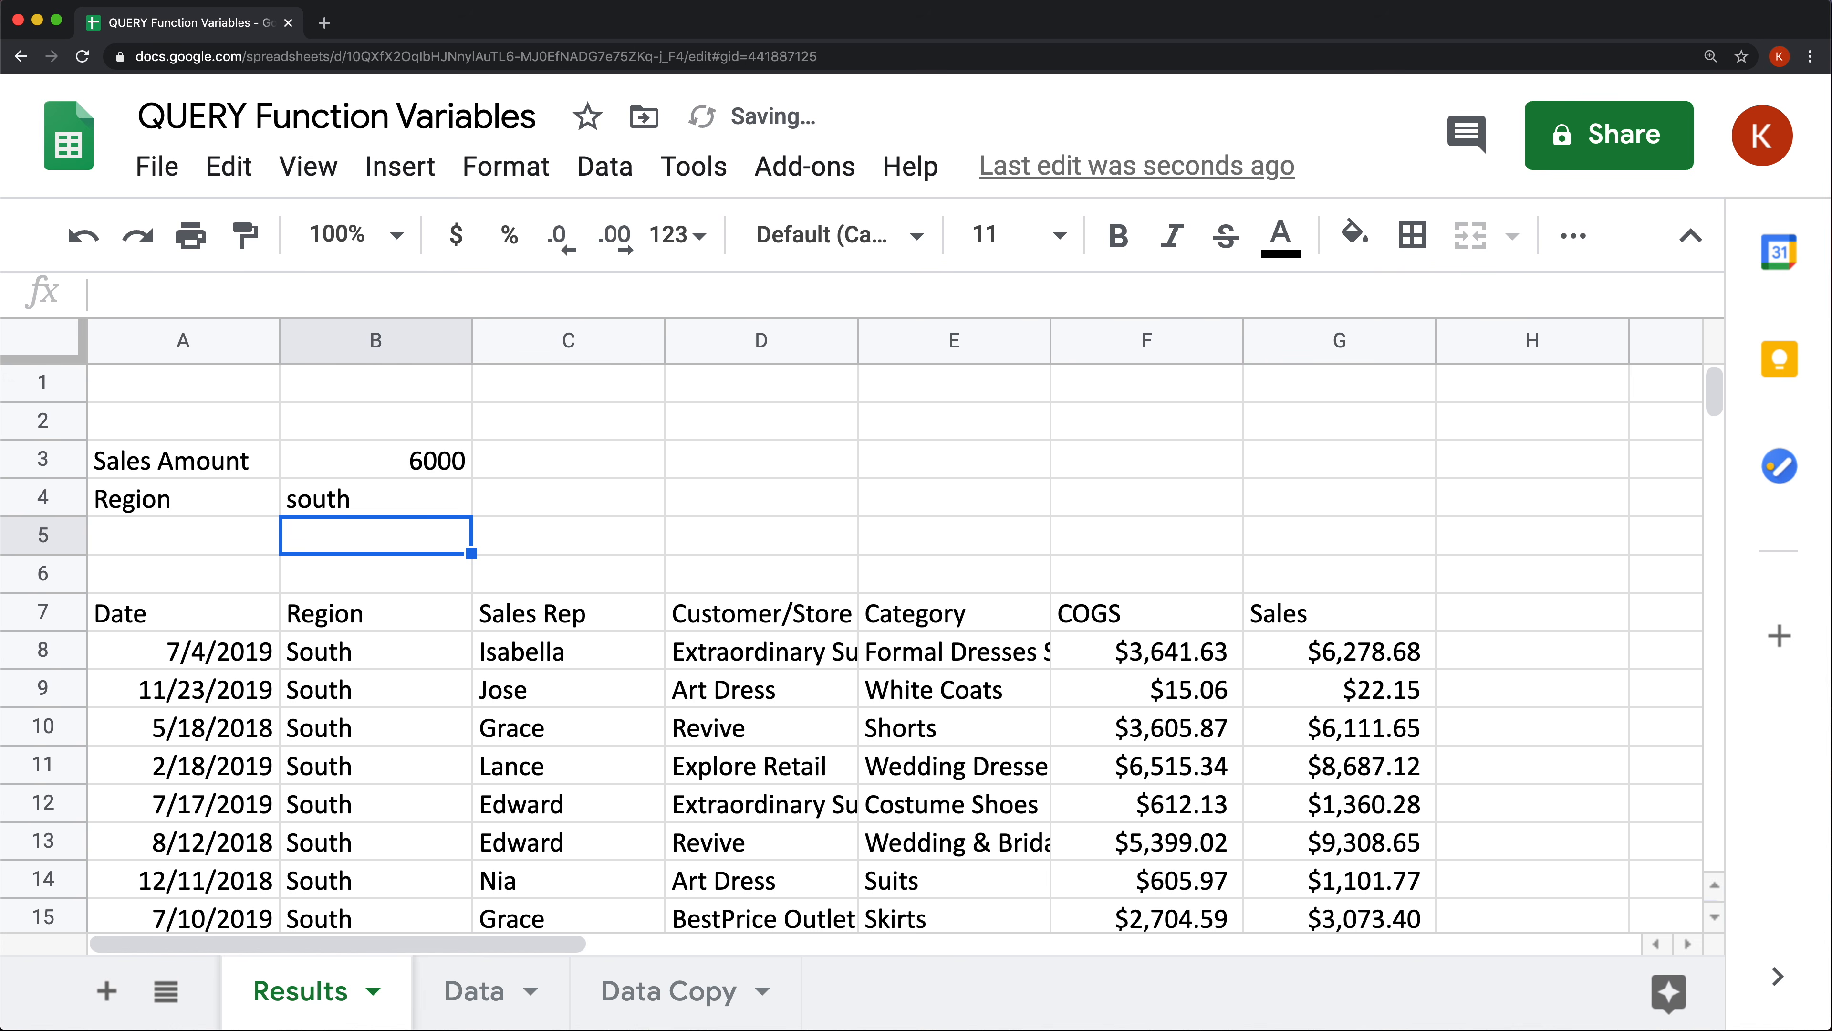
Try west as the Region value in B4.
left_click(316, 505)
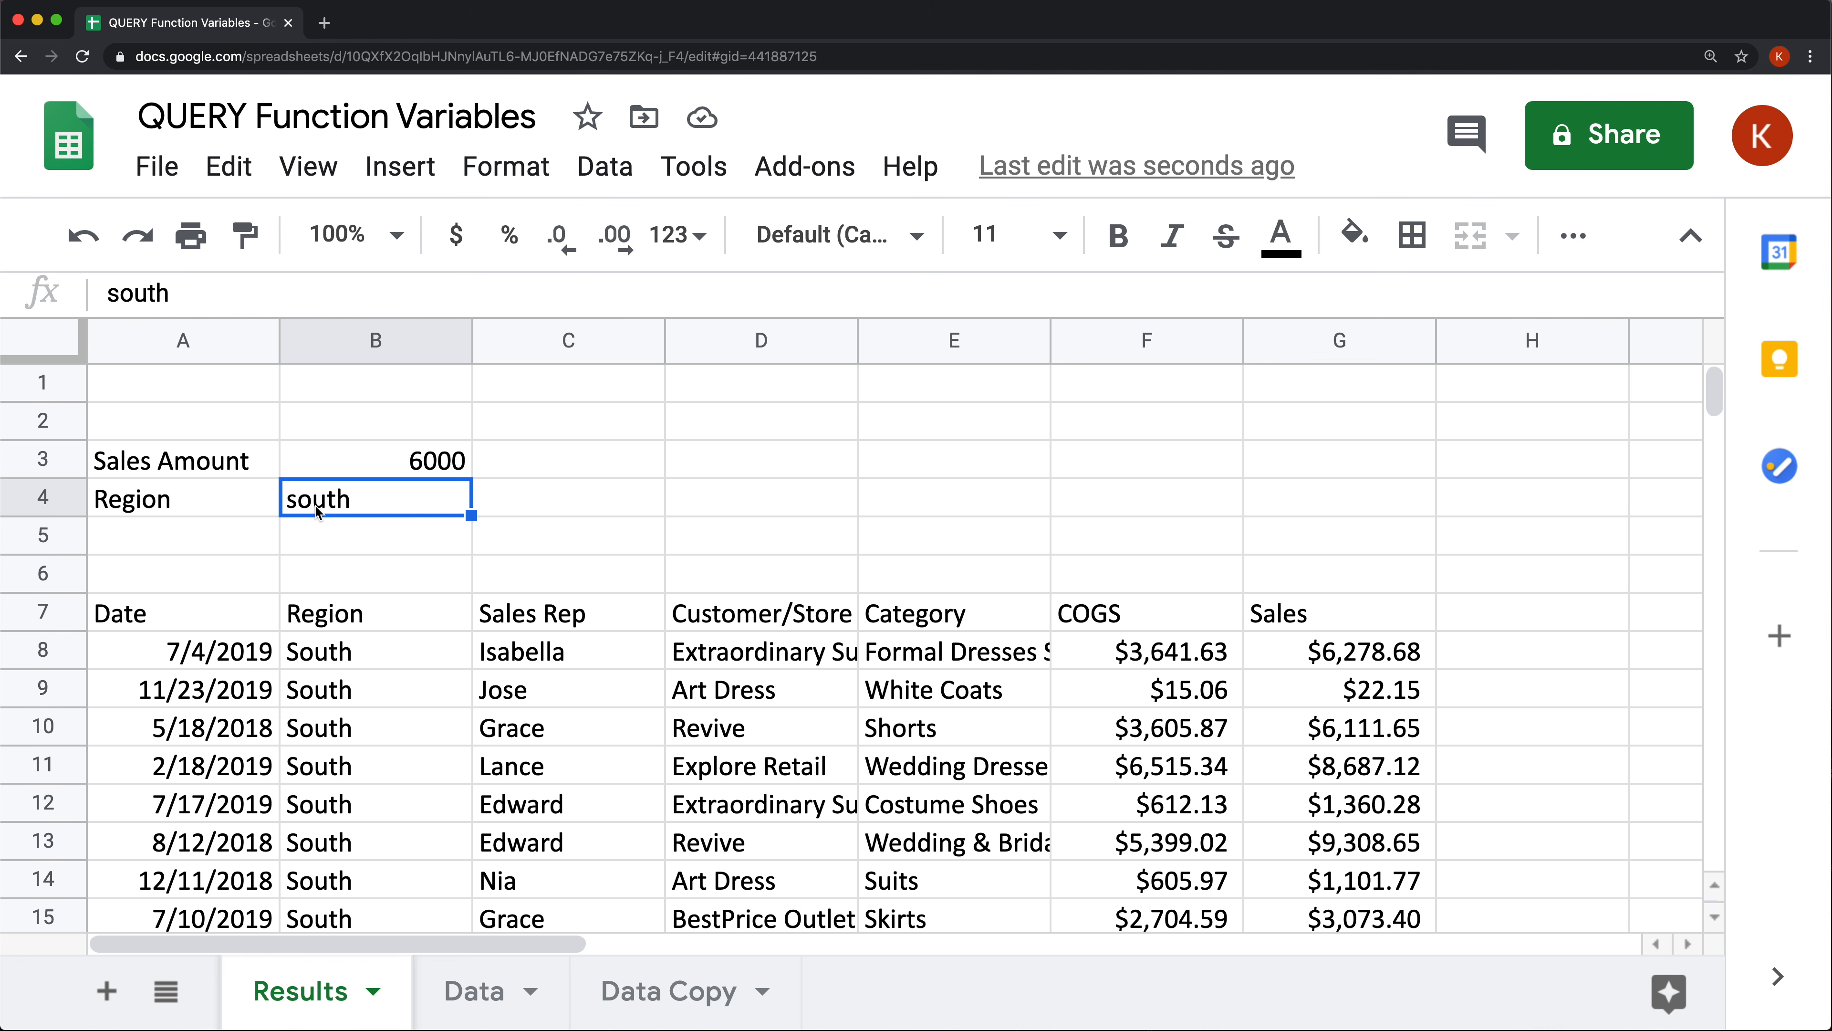
type("west")
key("Return")
Set the Region value in B4 to midwest.
key("Up")
type("midwest")
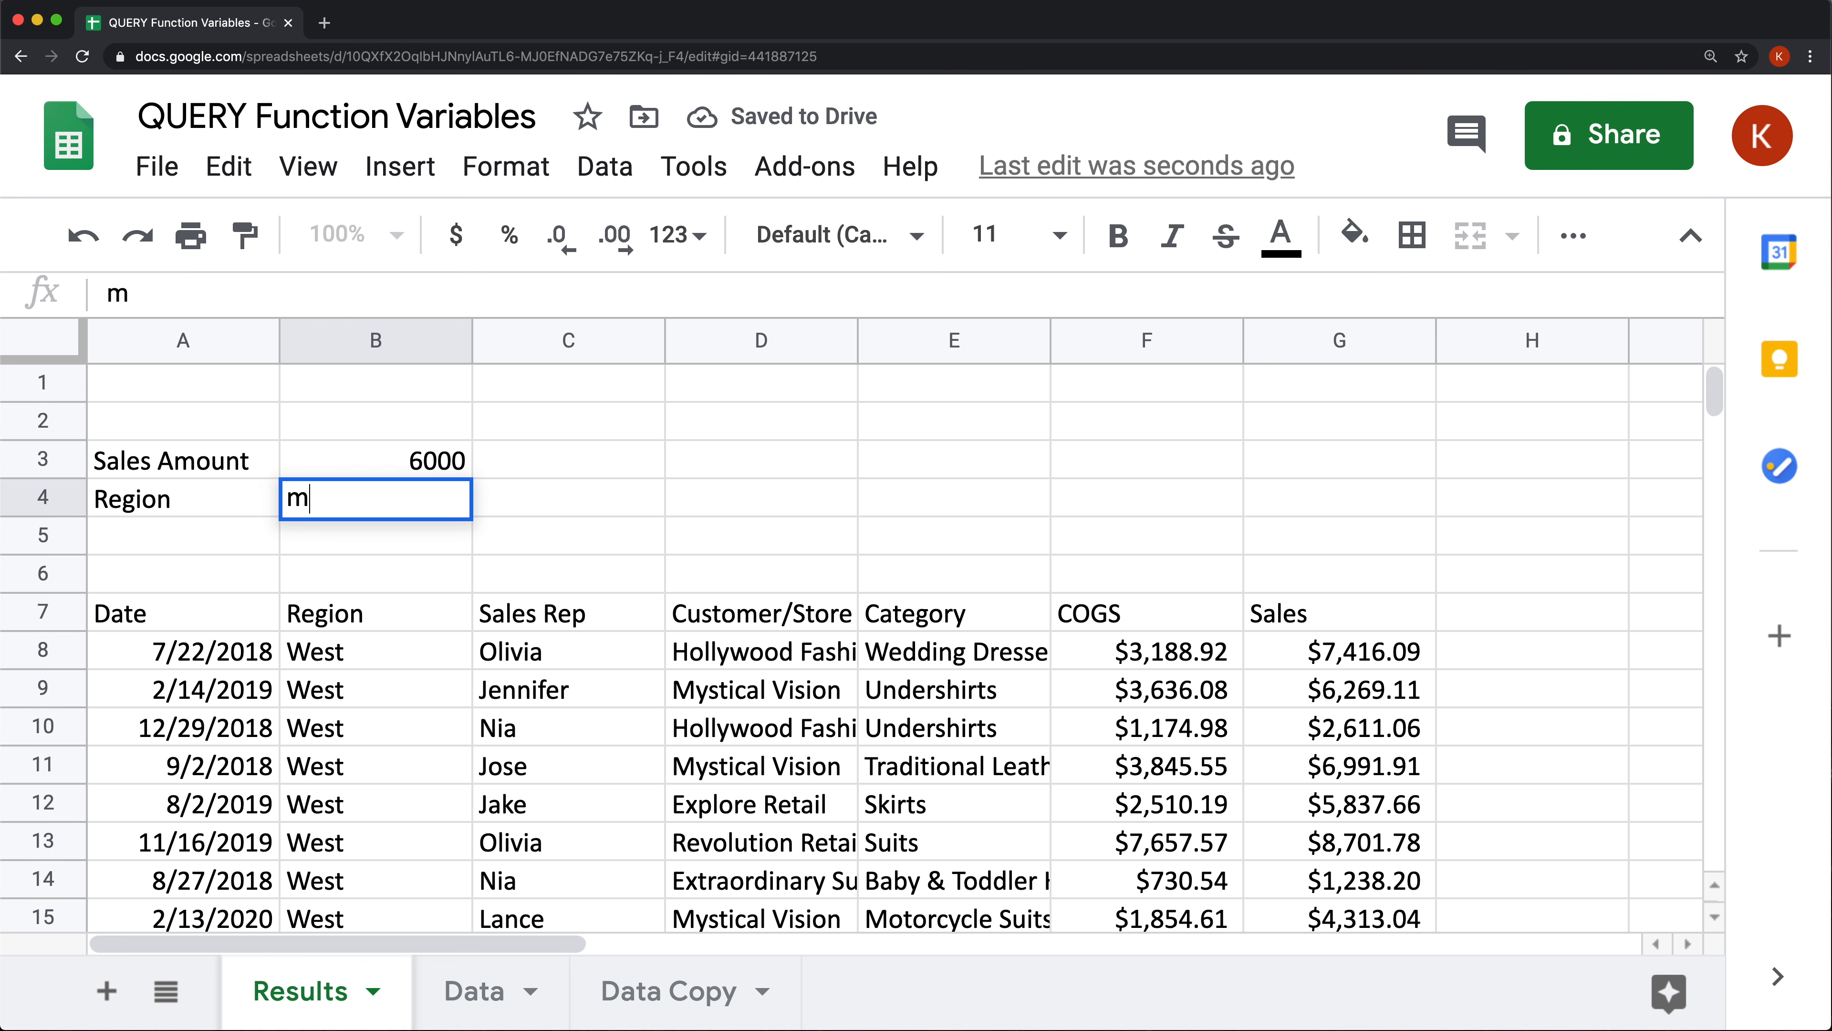
key("Return")
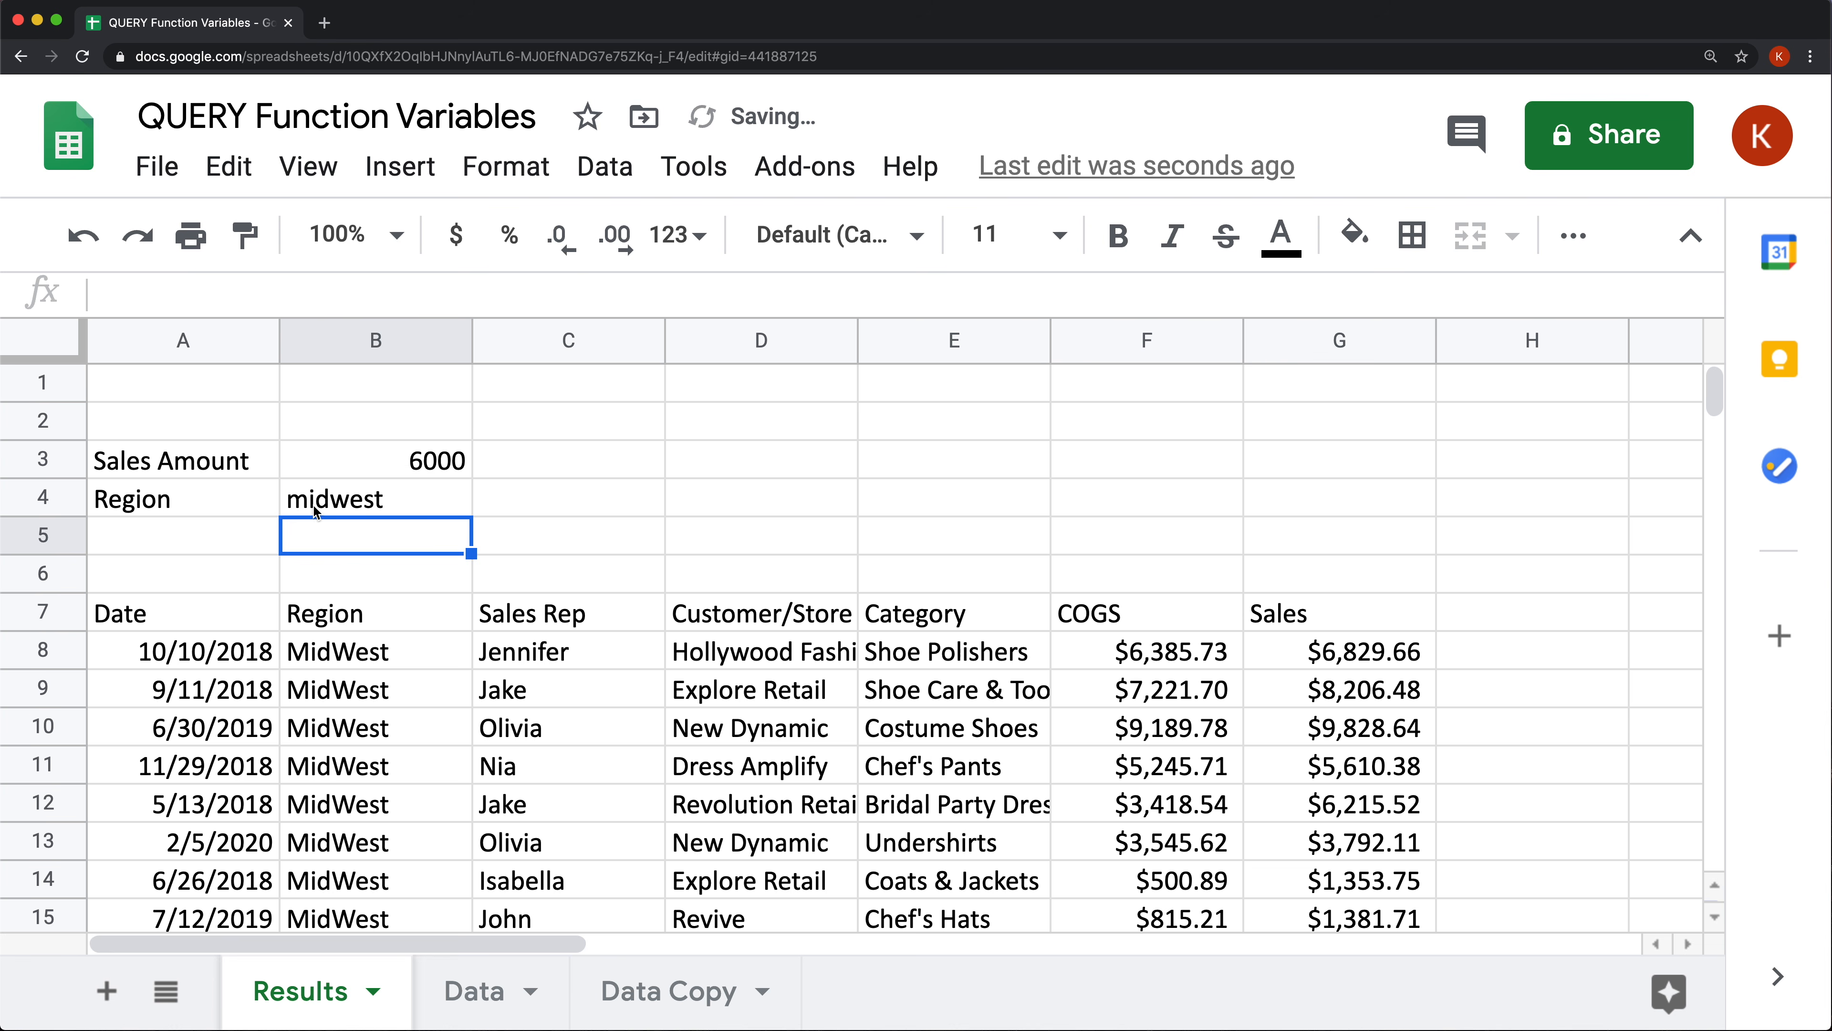
Add the condition AND G > 6000 after '{region}' in the query string of A7's formula.
double_click(184, 605)
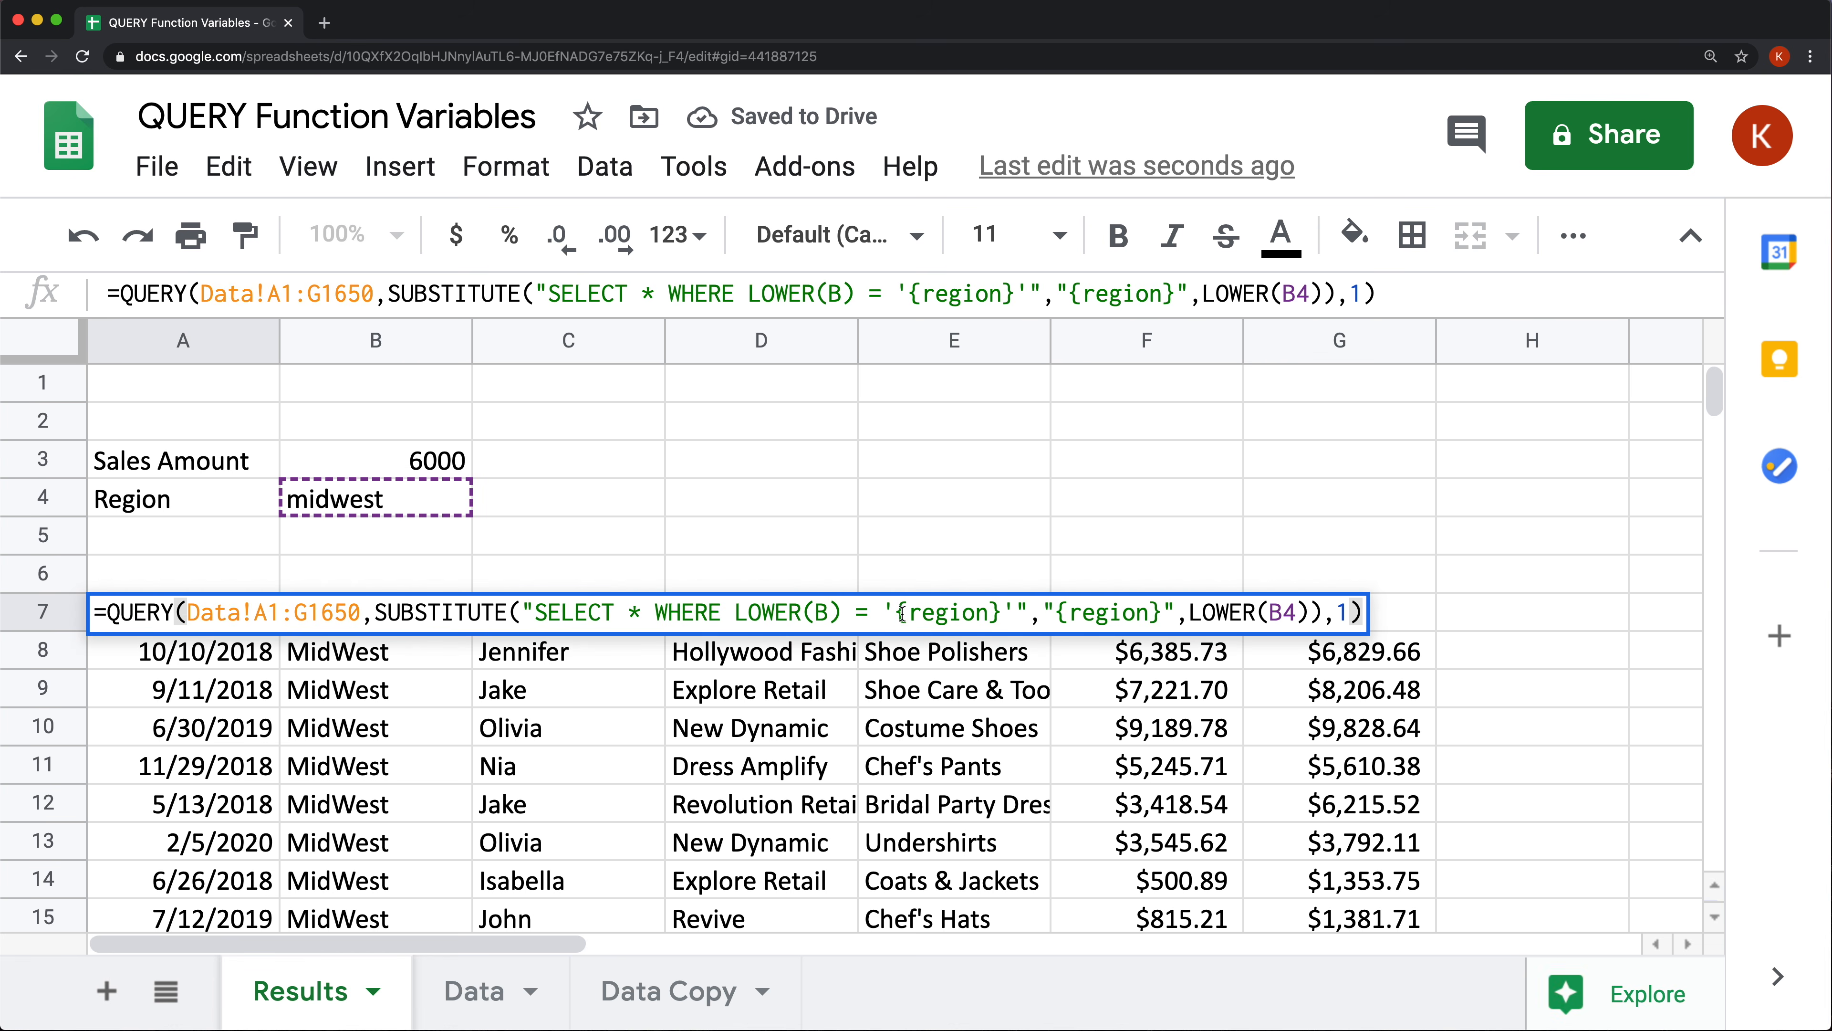
left_click_drag(896, 613, 1009, 614)
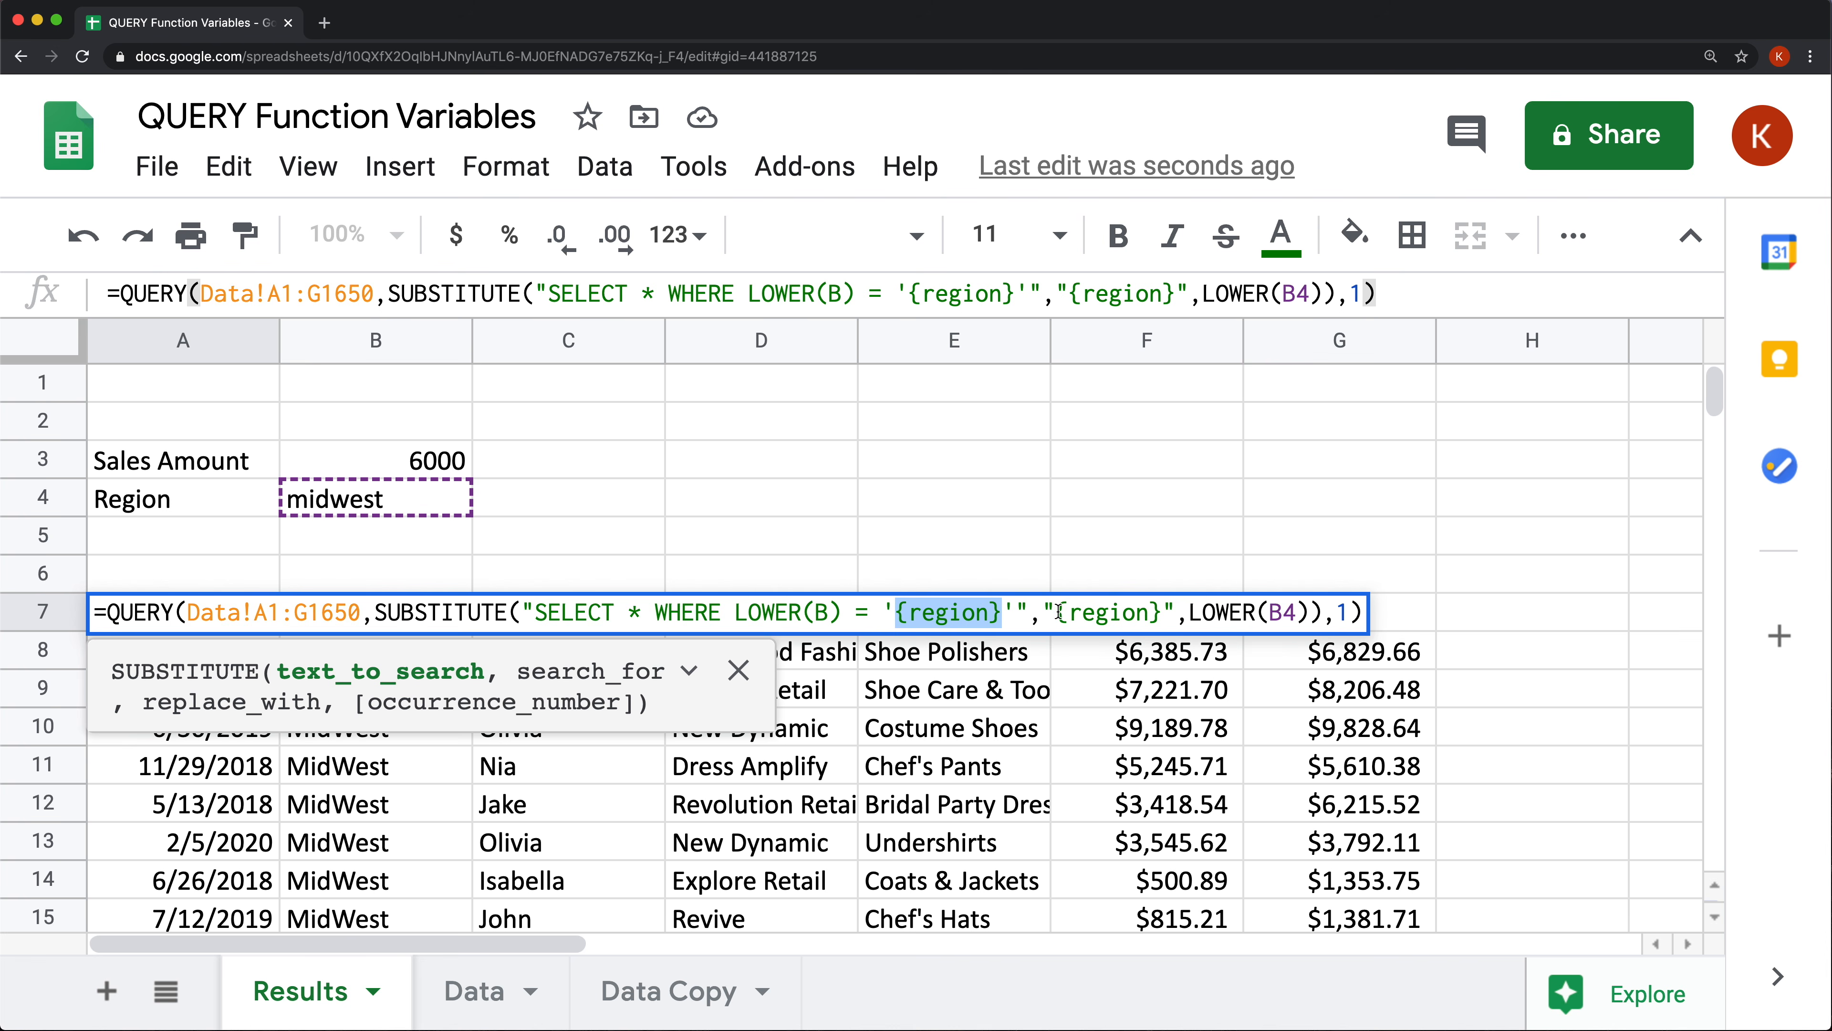
left_click_drag(1044, 613, 1180, 614)
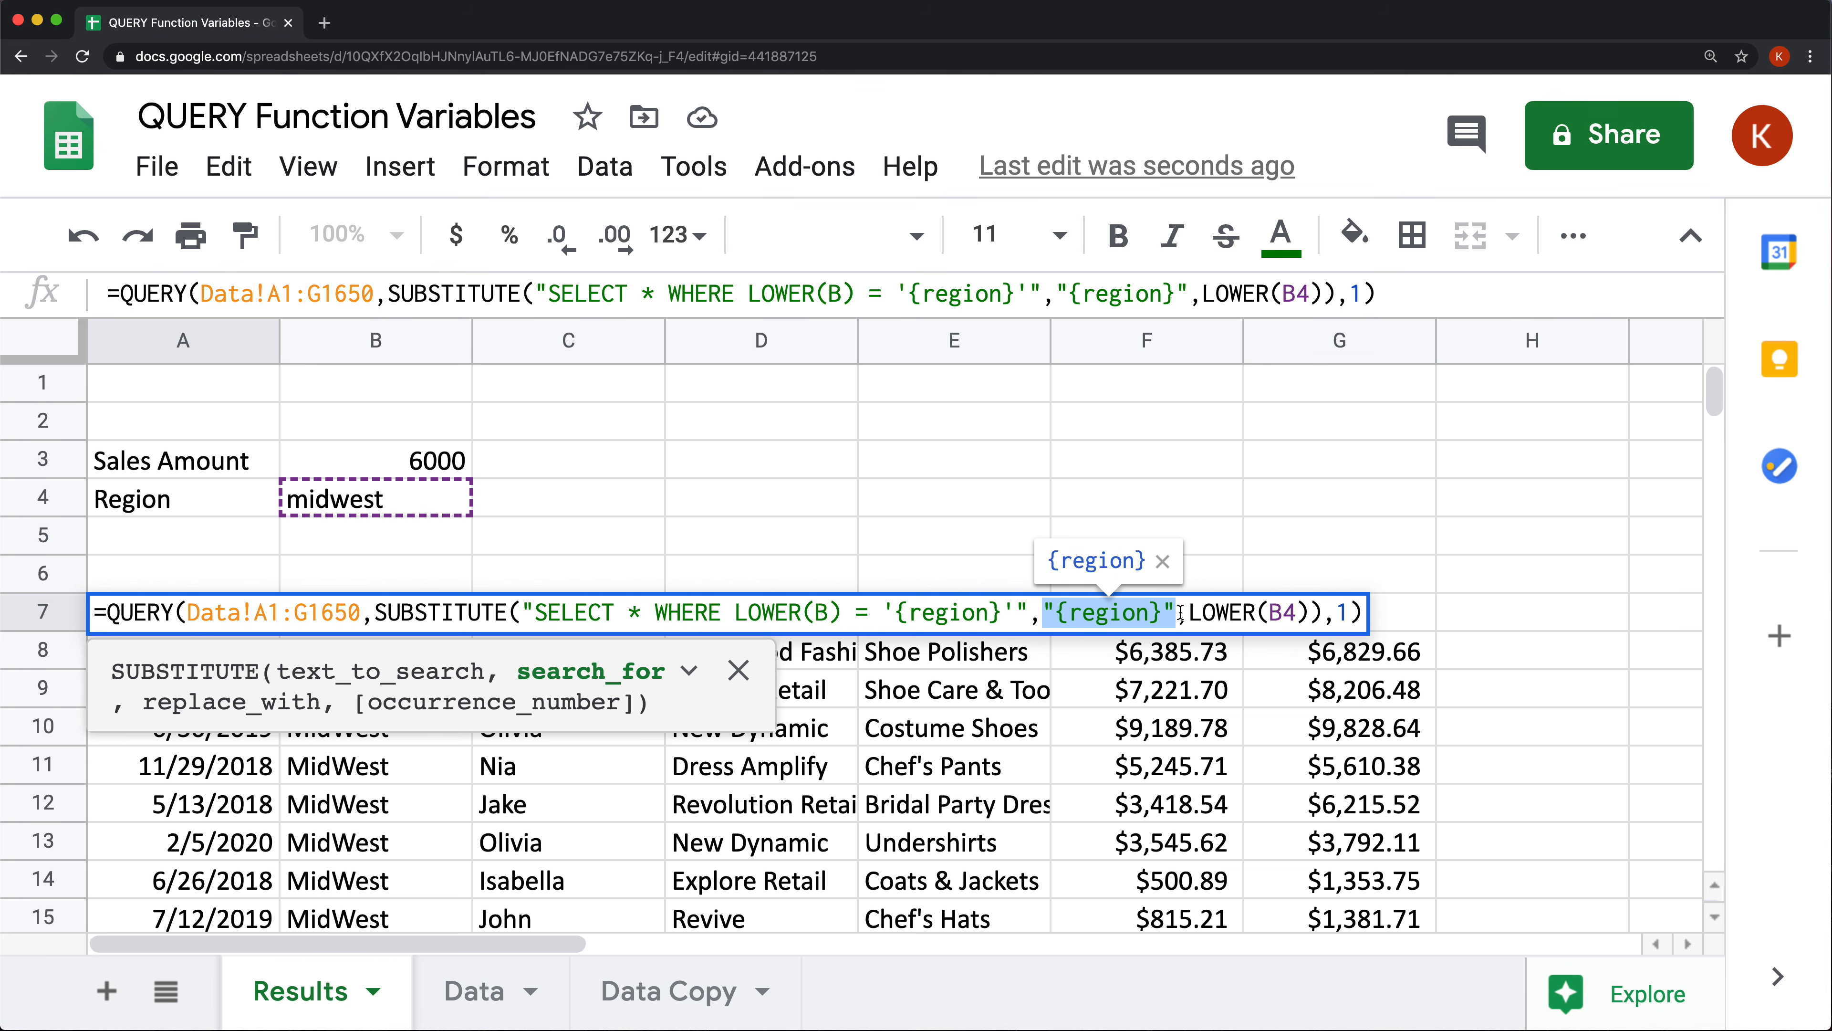
left_click(1018, 612)
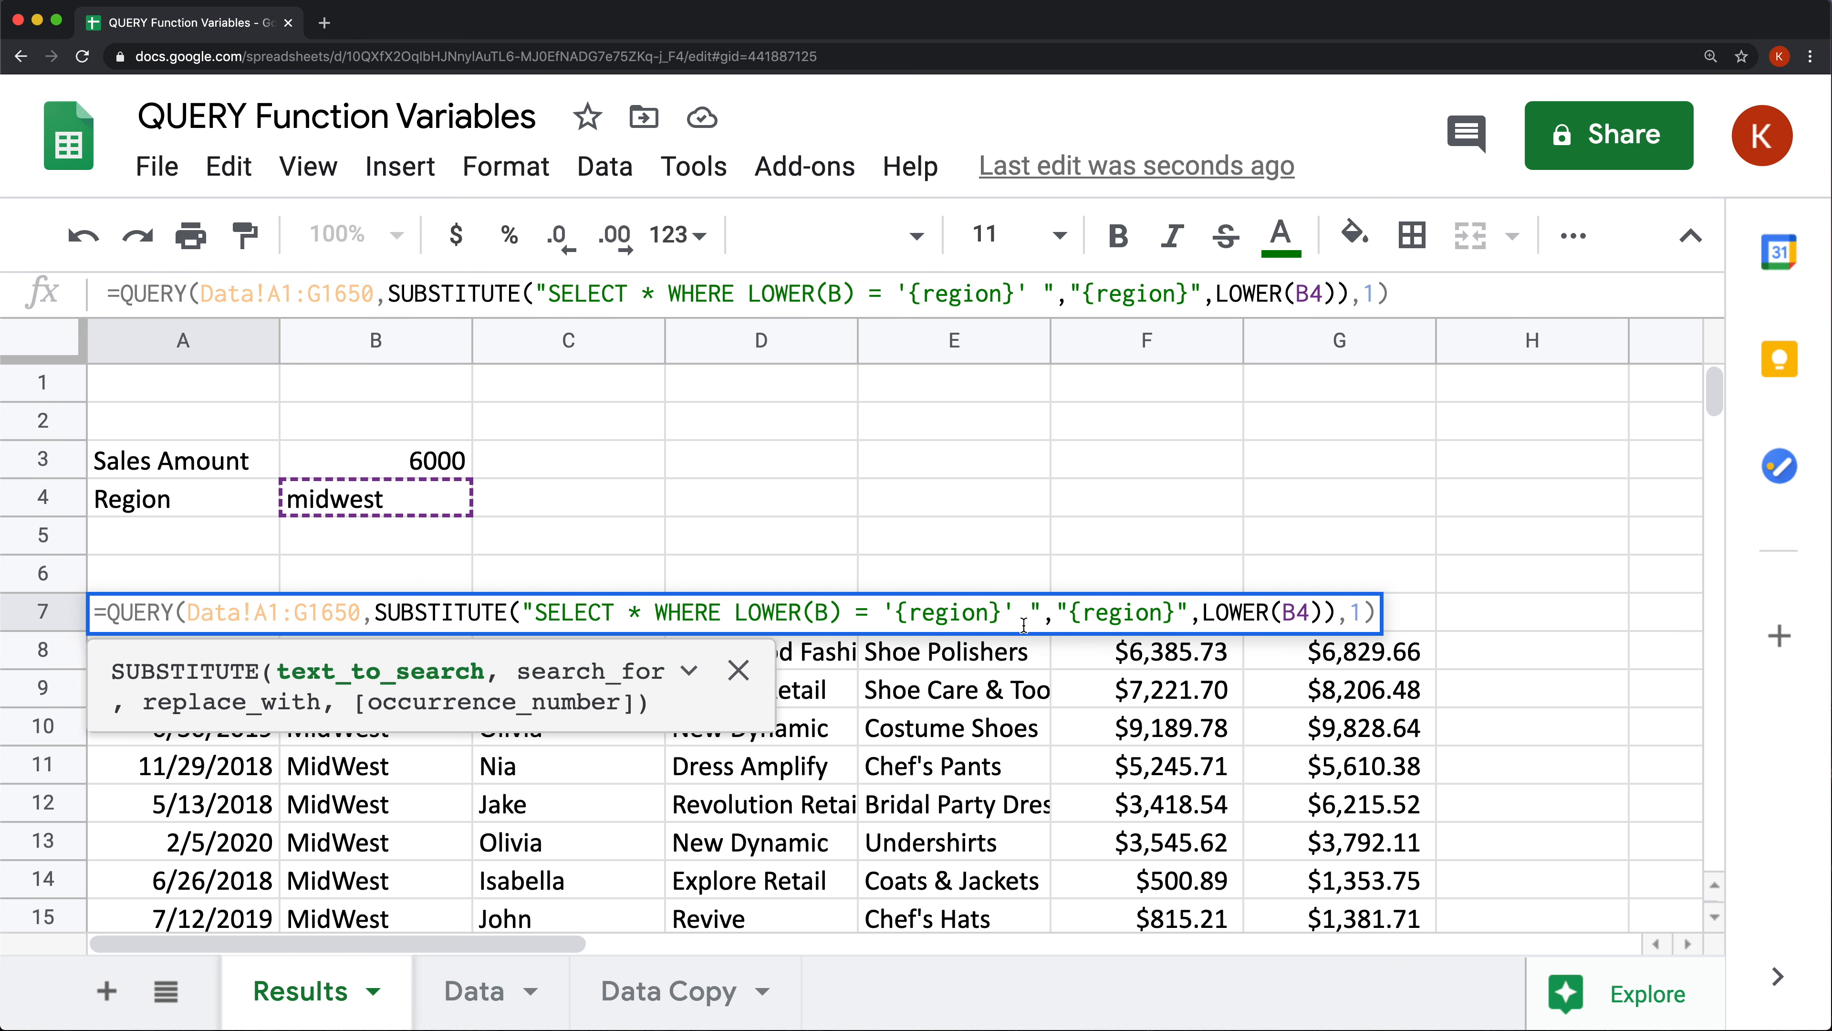
type("AND ")
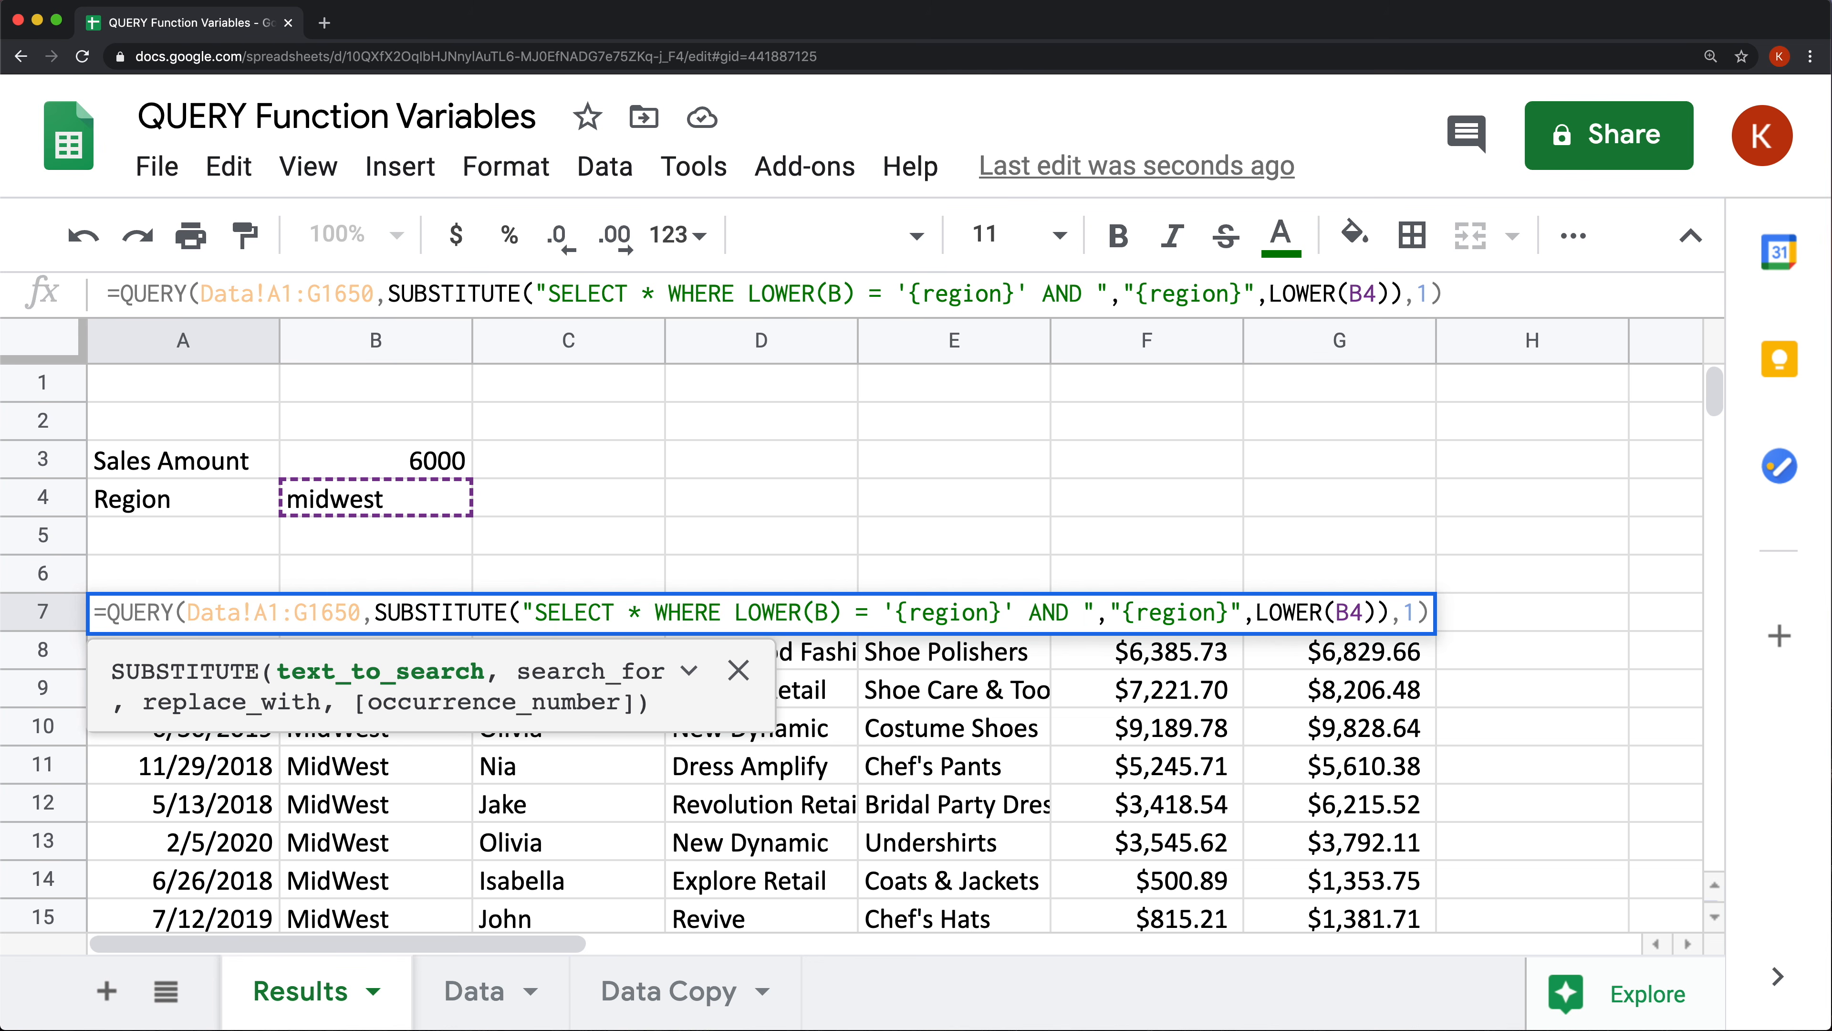
type("G ")
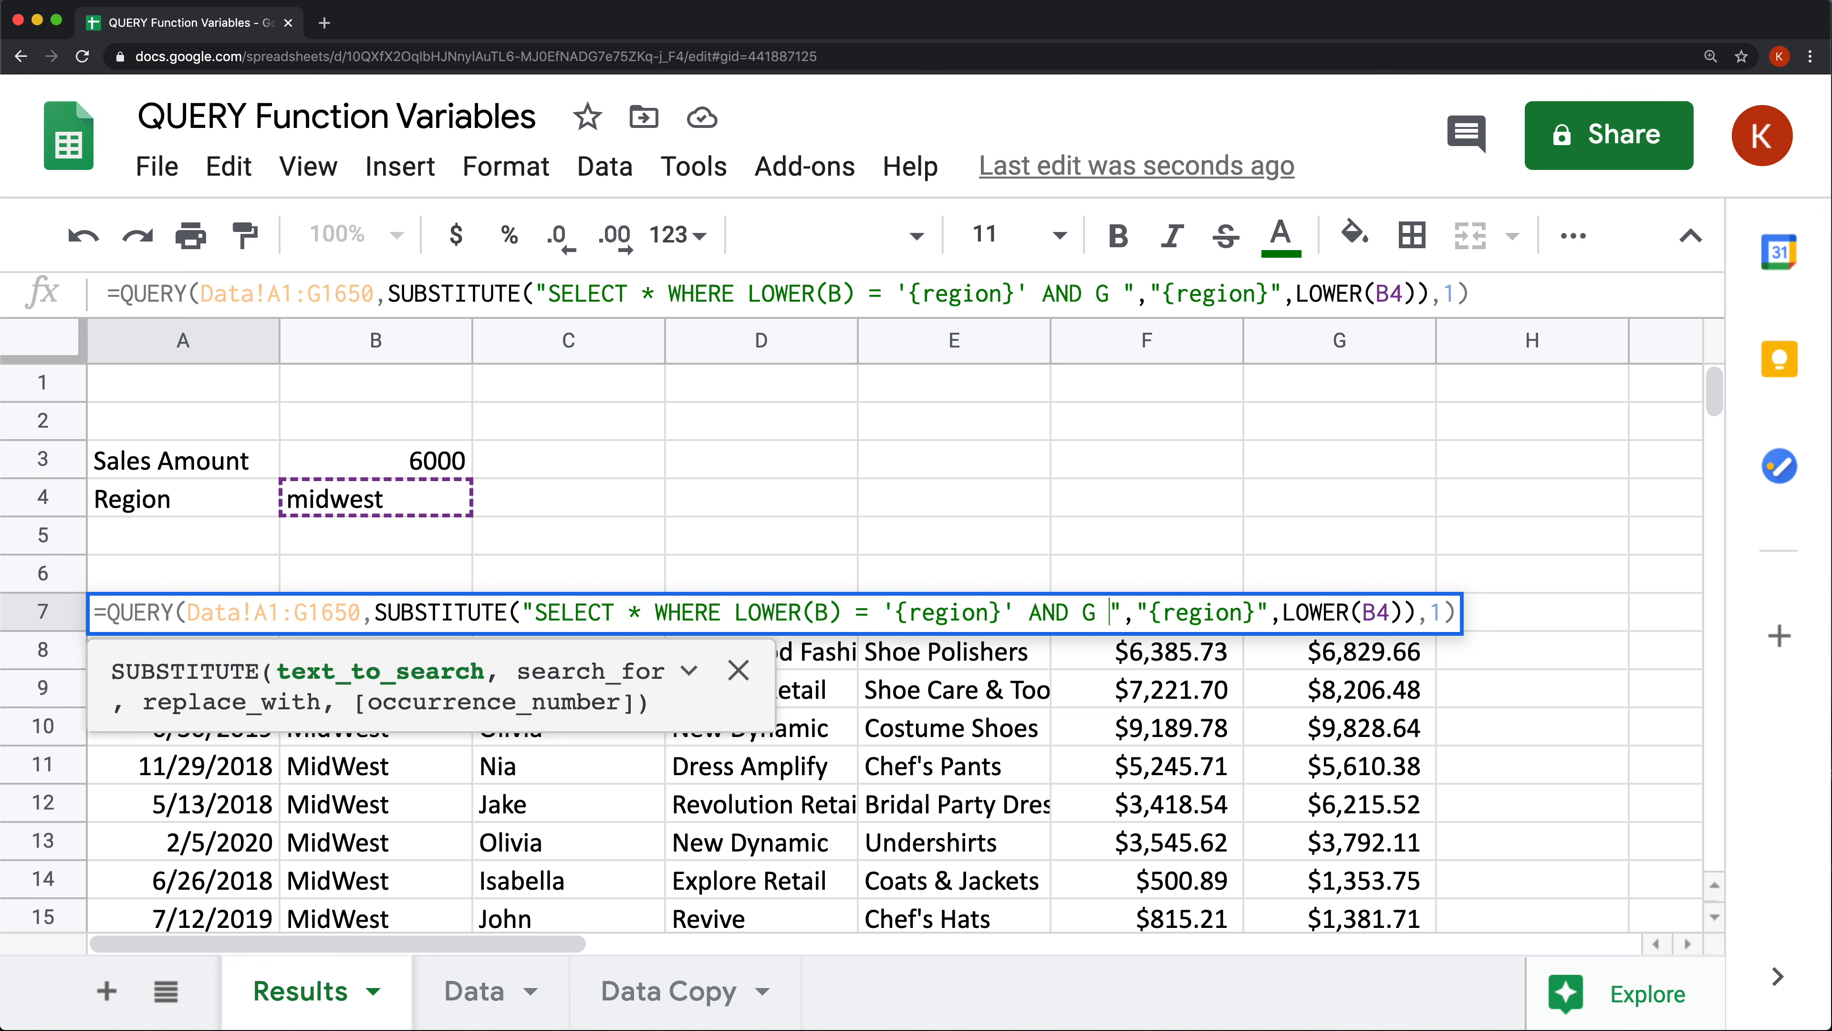
type("> ")
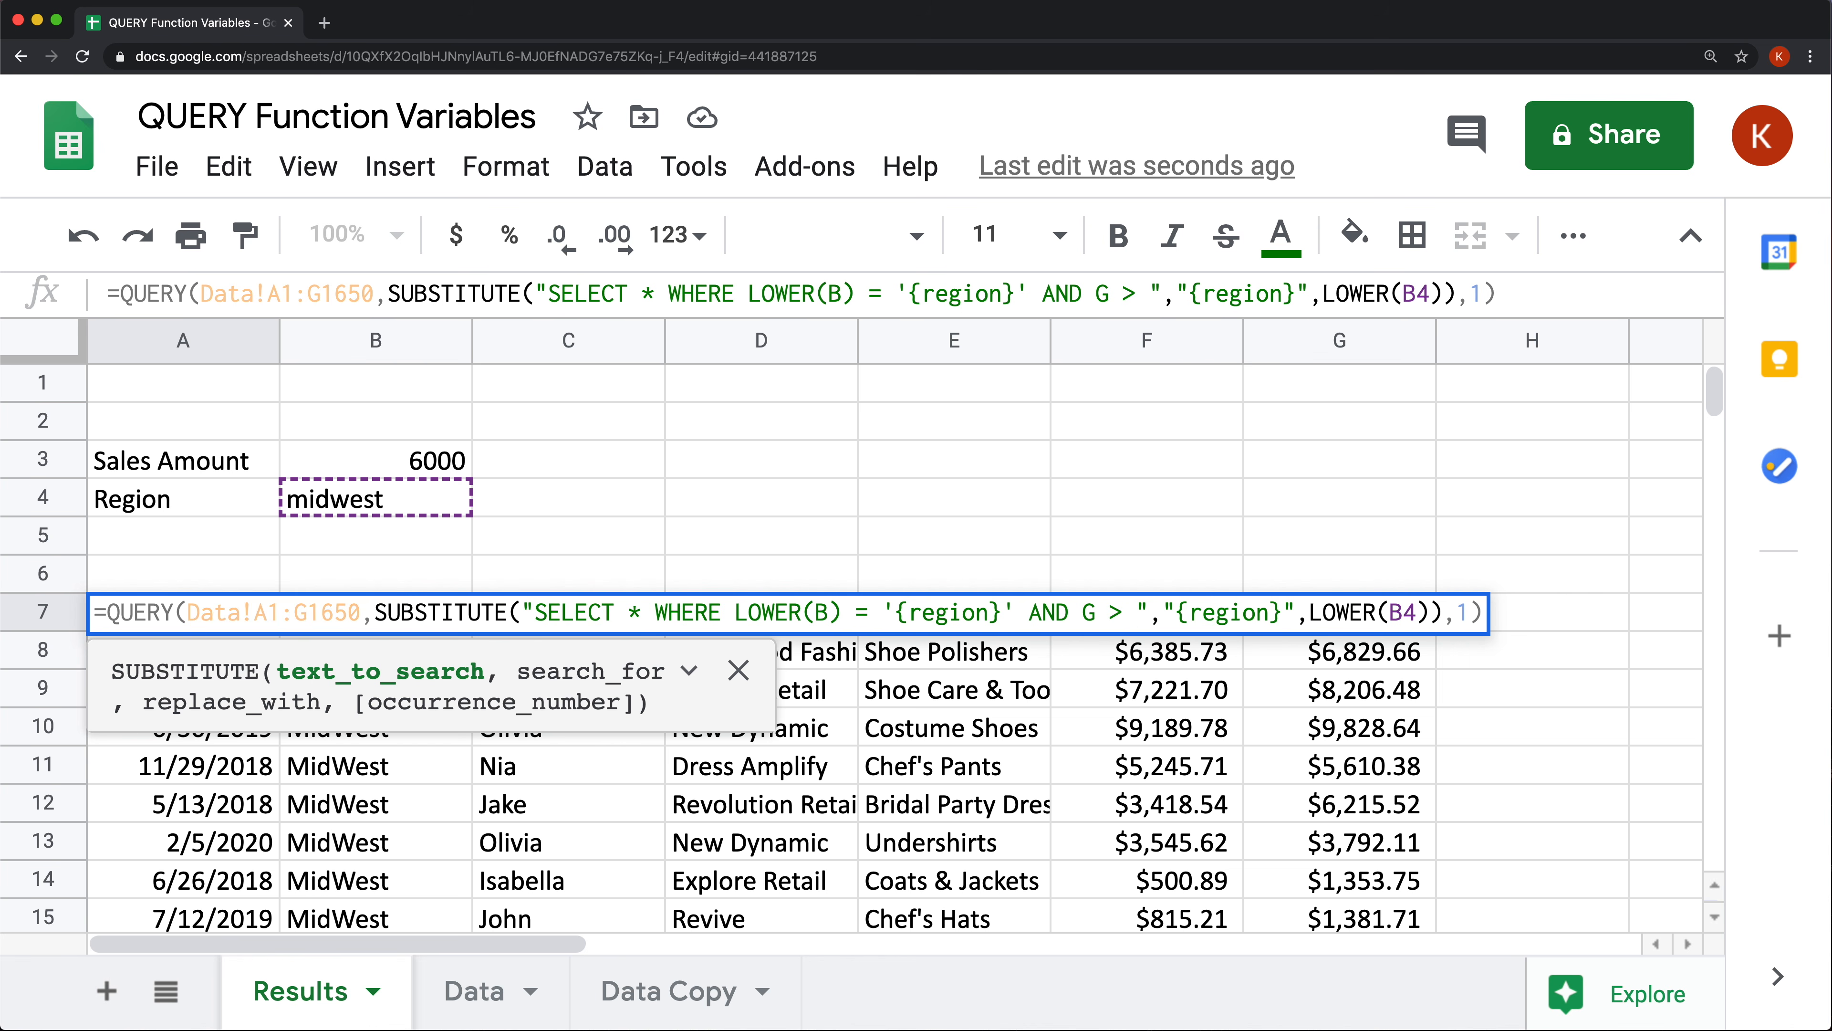
type("6000")
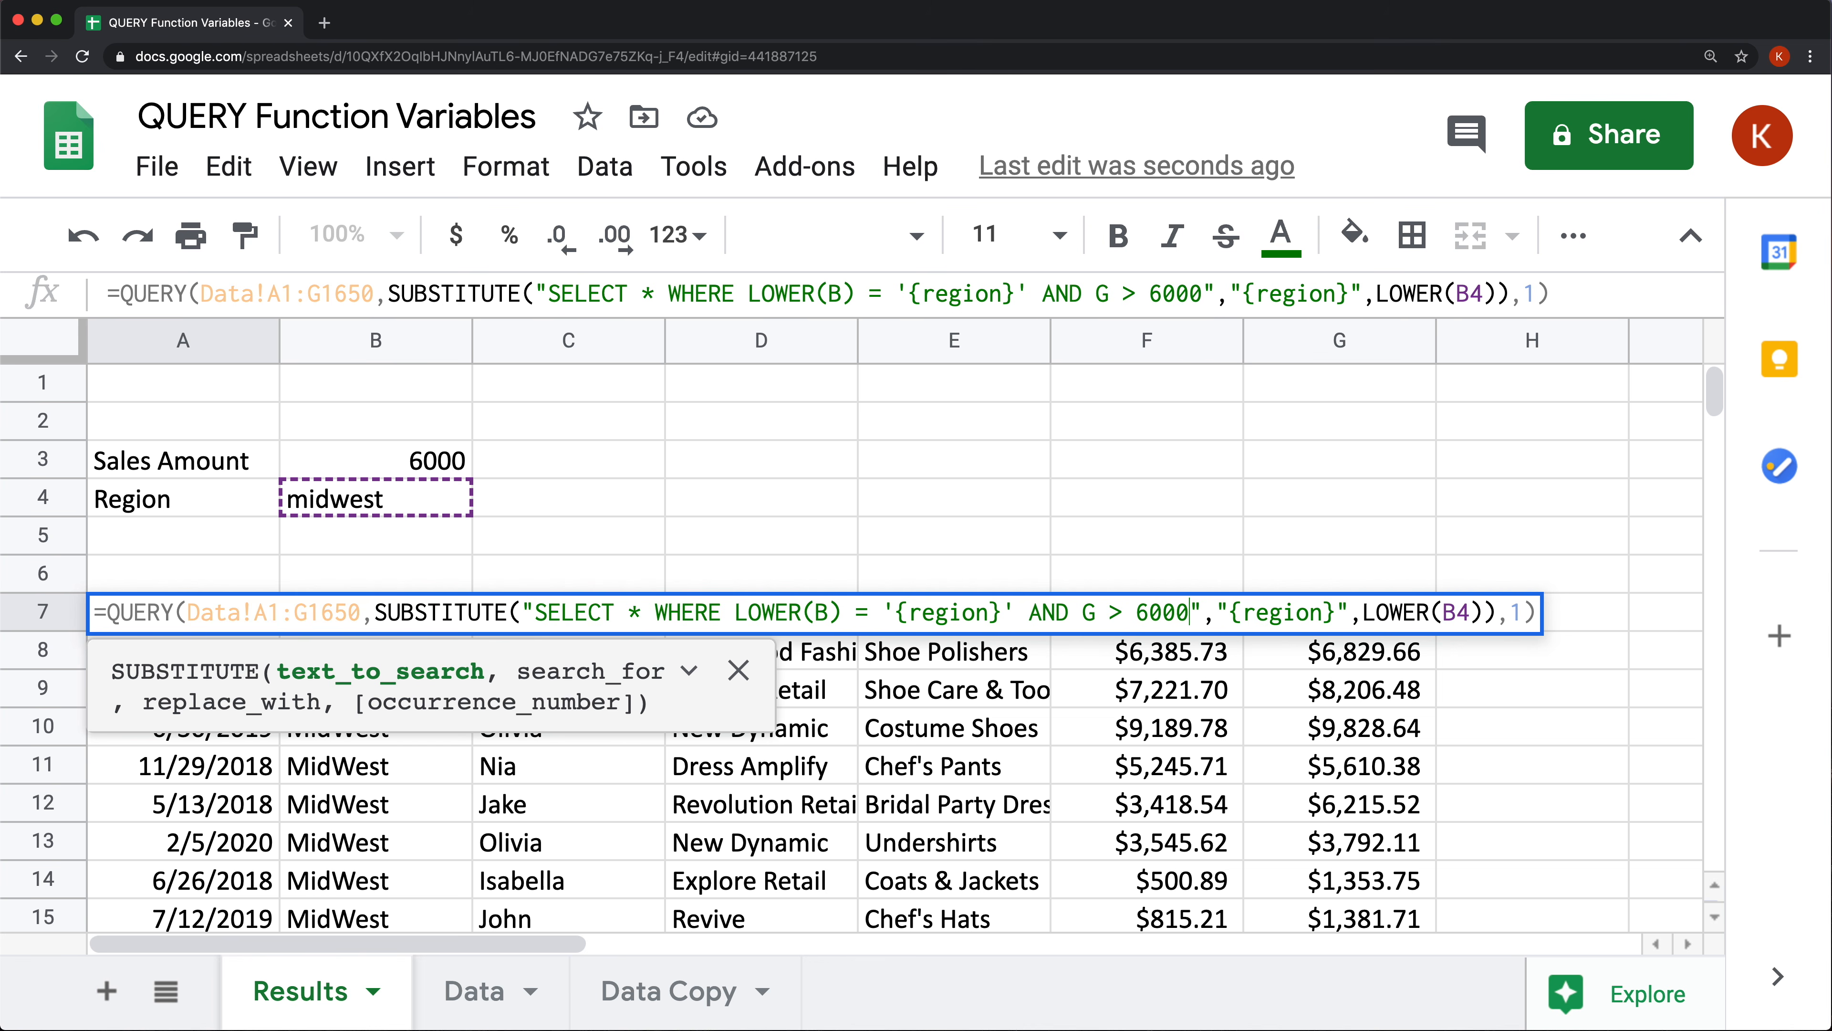
key("Return")
Replace the hardcoded 6000 in A7's query string with the placeholder {amount}.
left_click(380, 442)
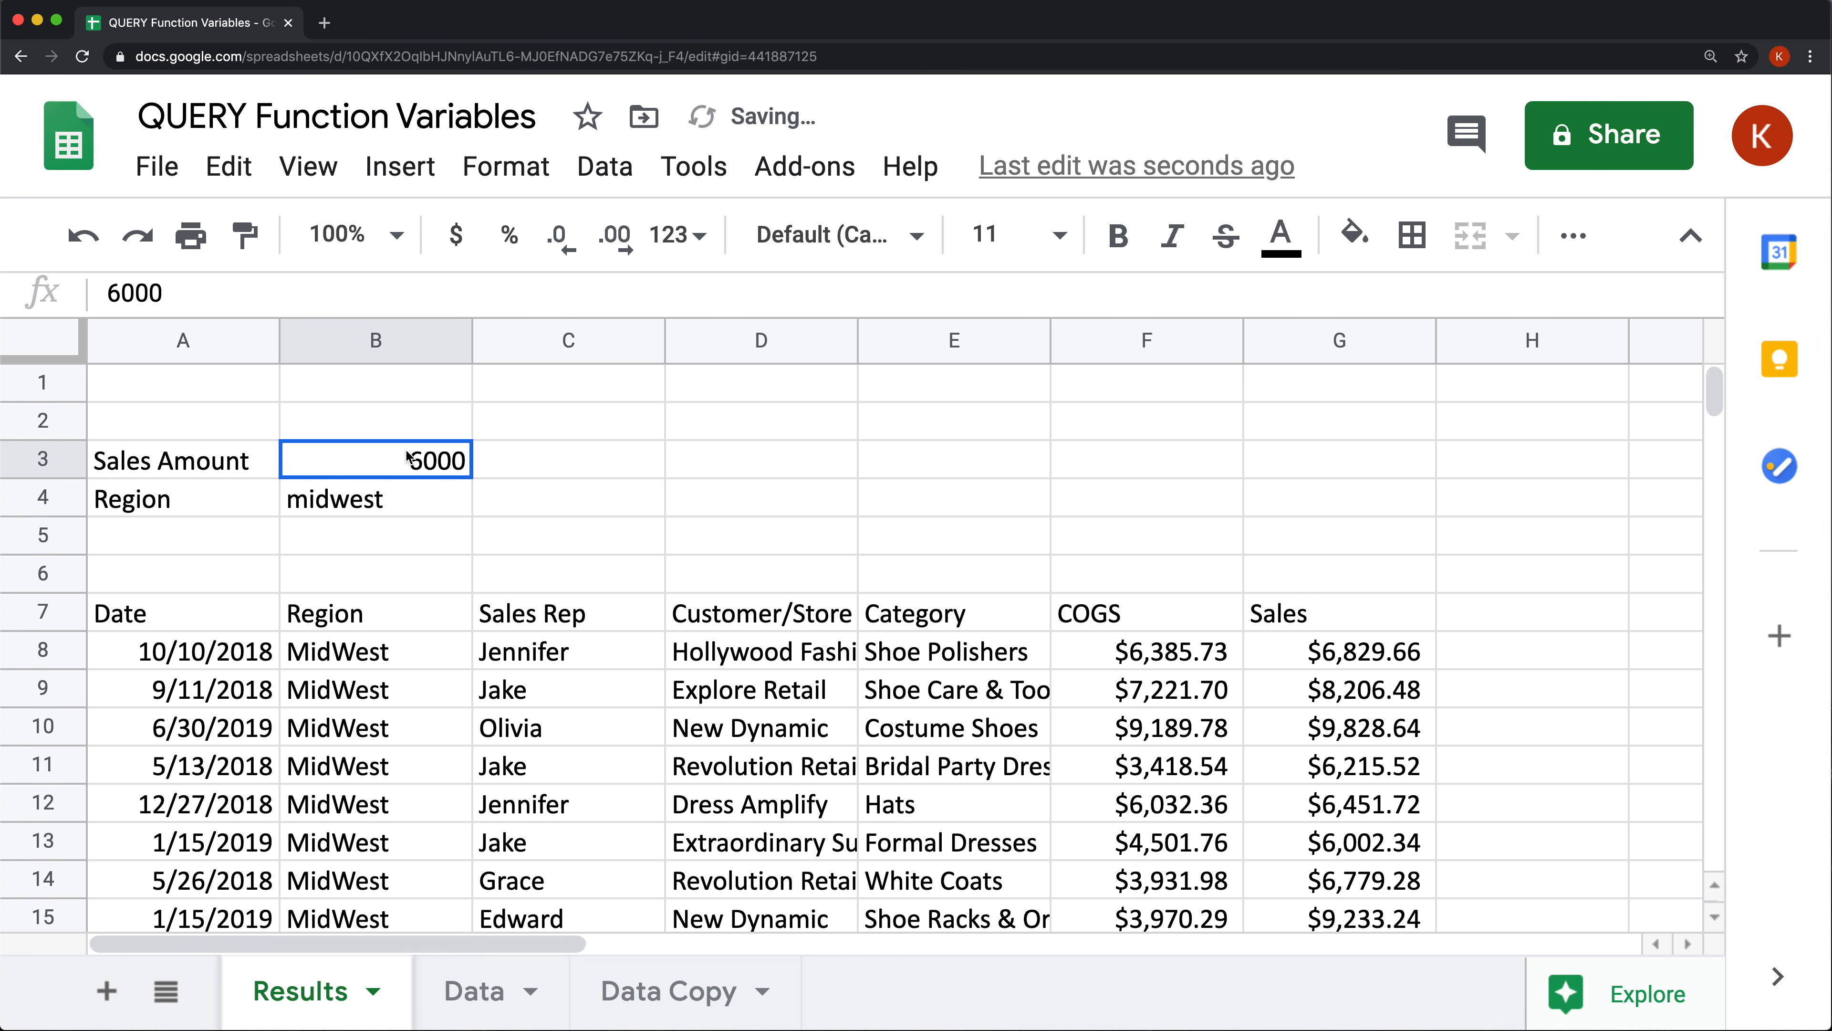
double_click(166, 609)
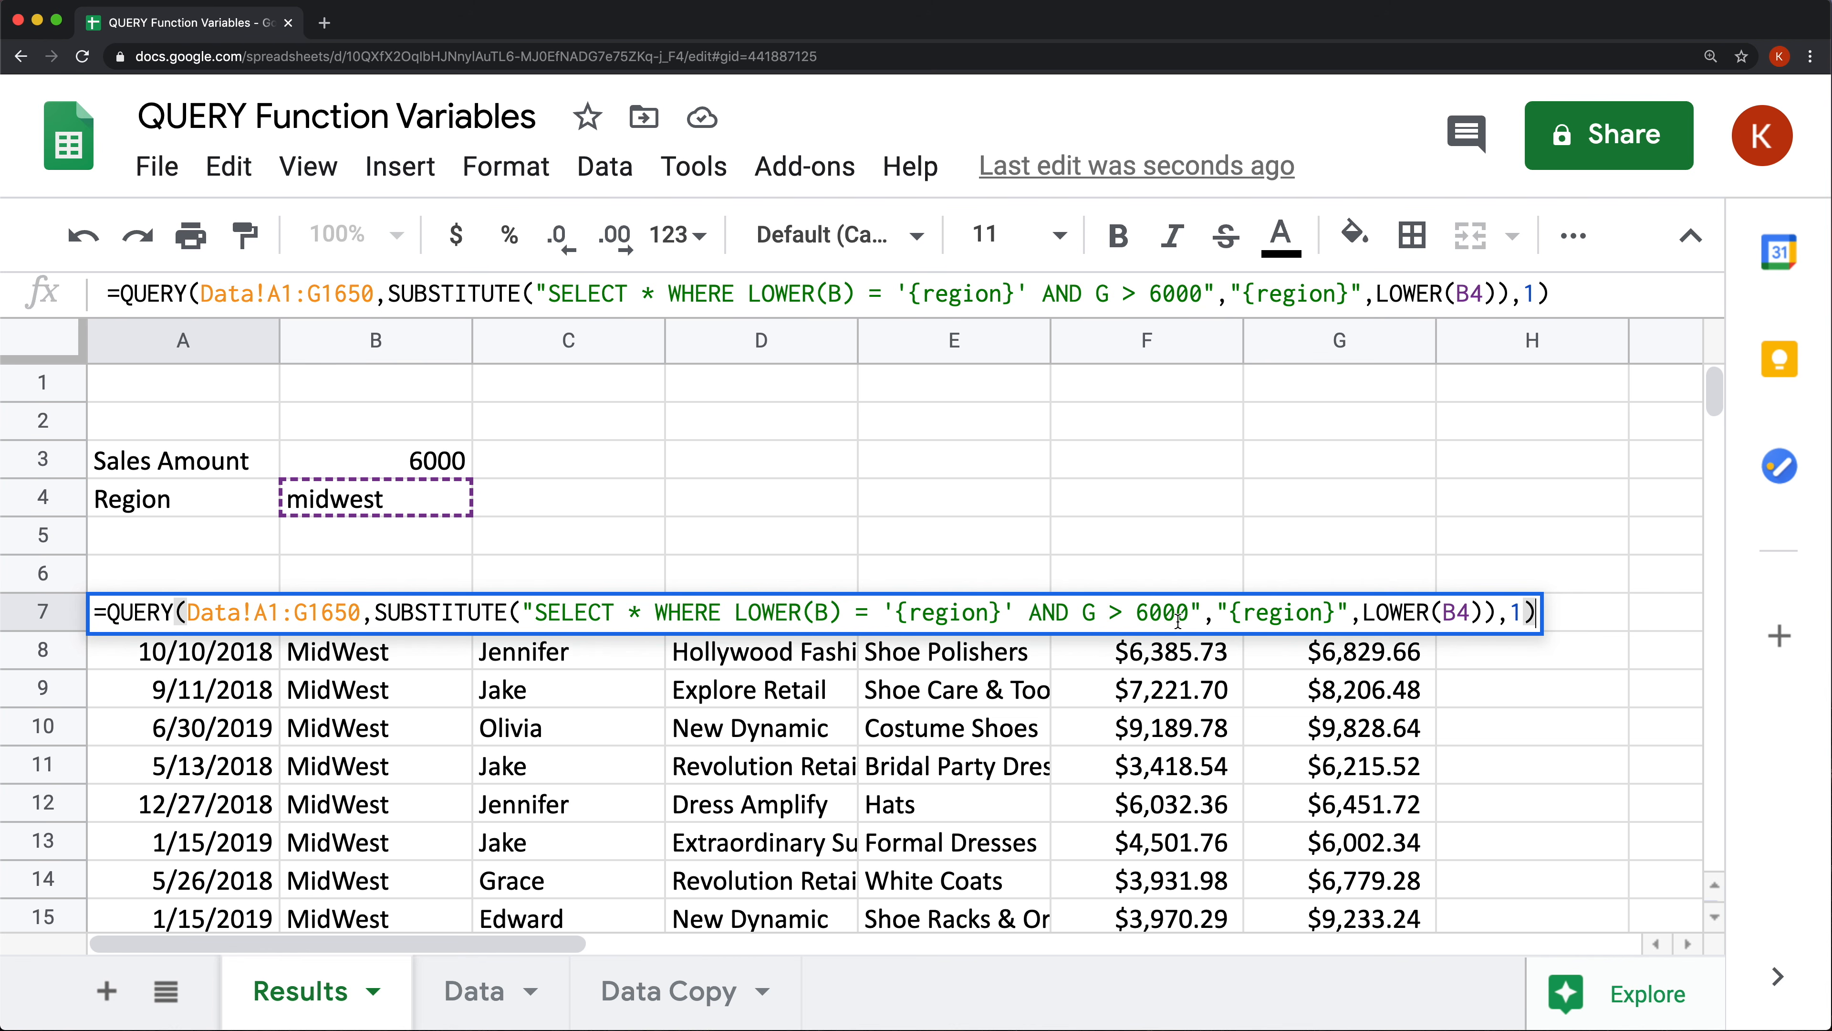
left_click_drag(1139, 612, 1191, 612)
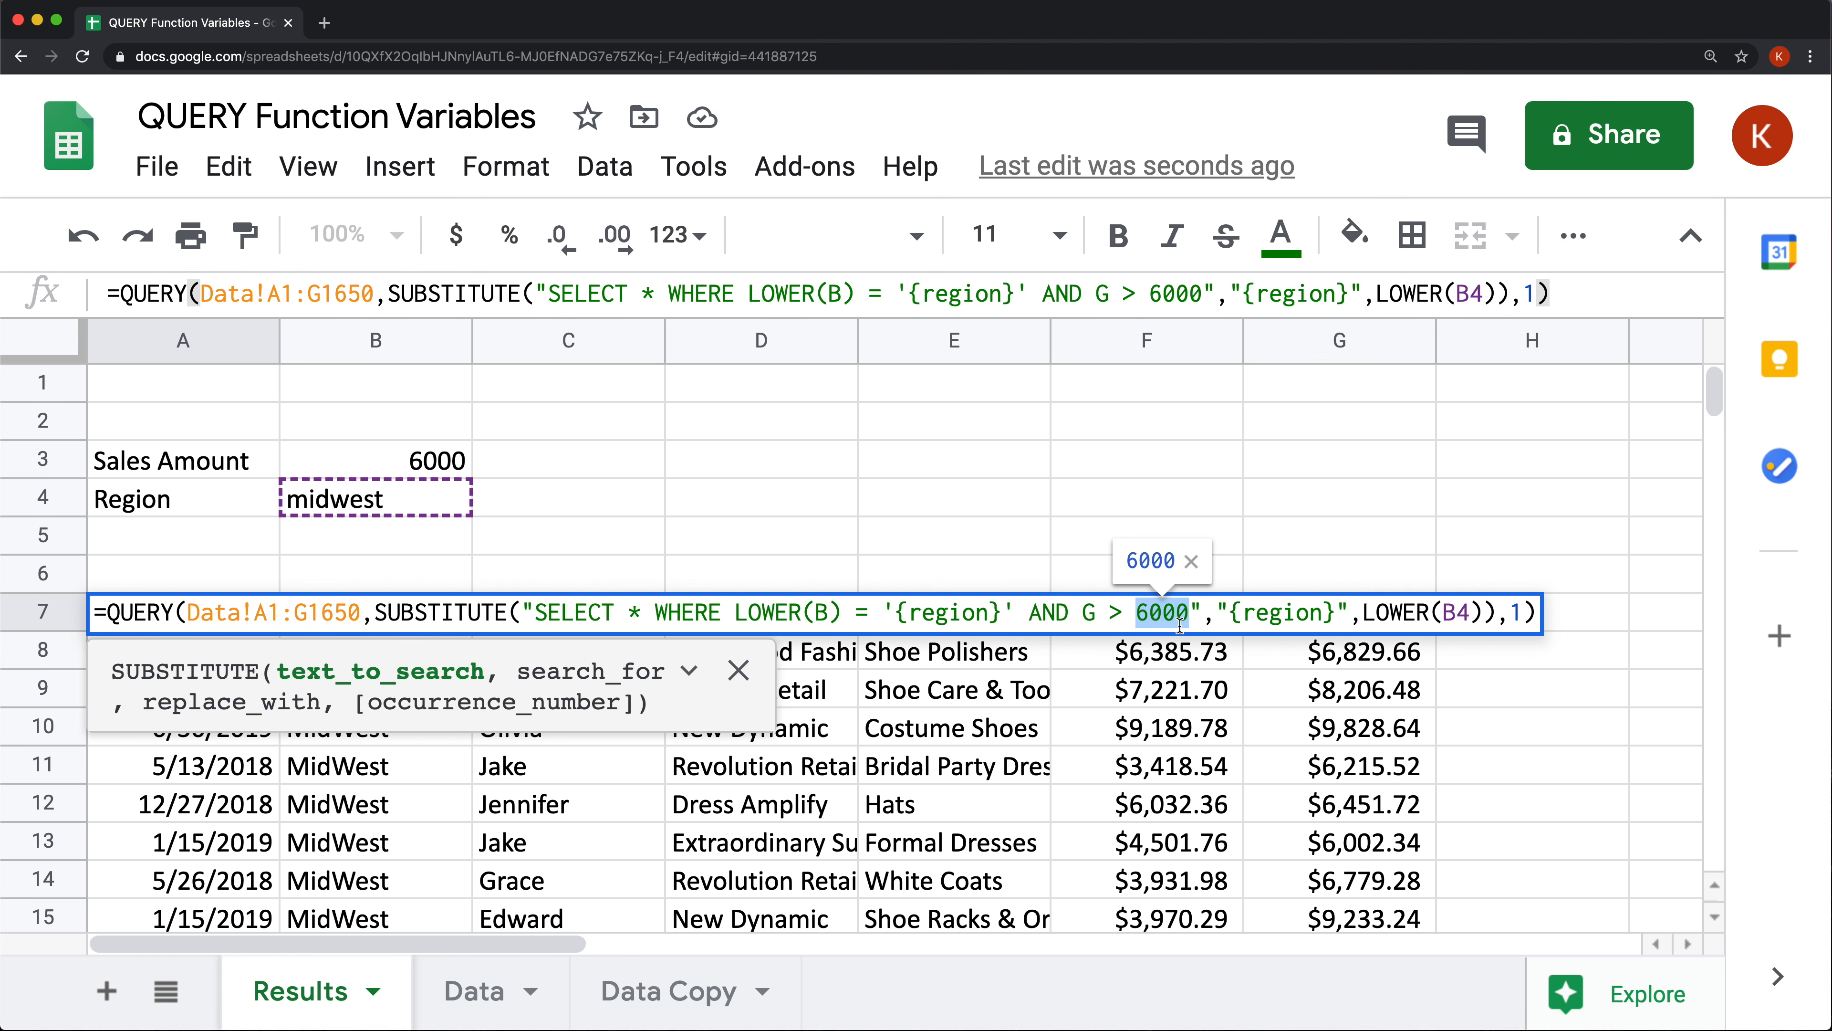
left_click(1180, 619)
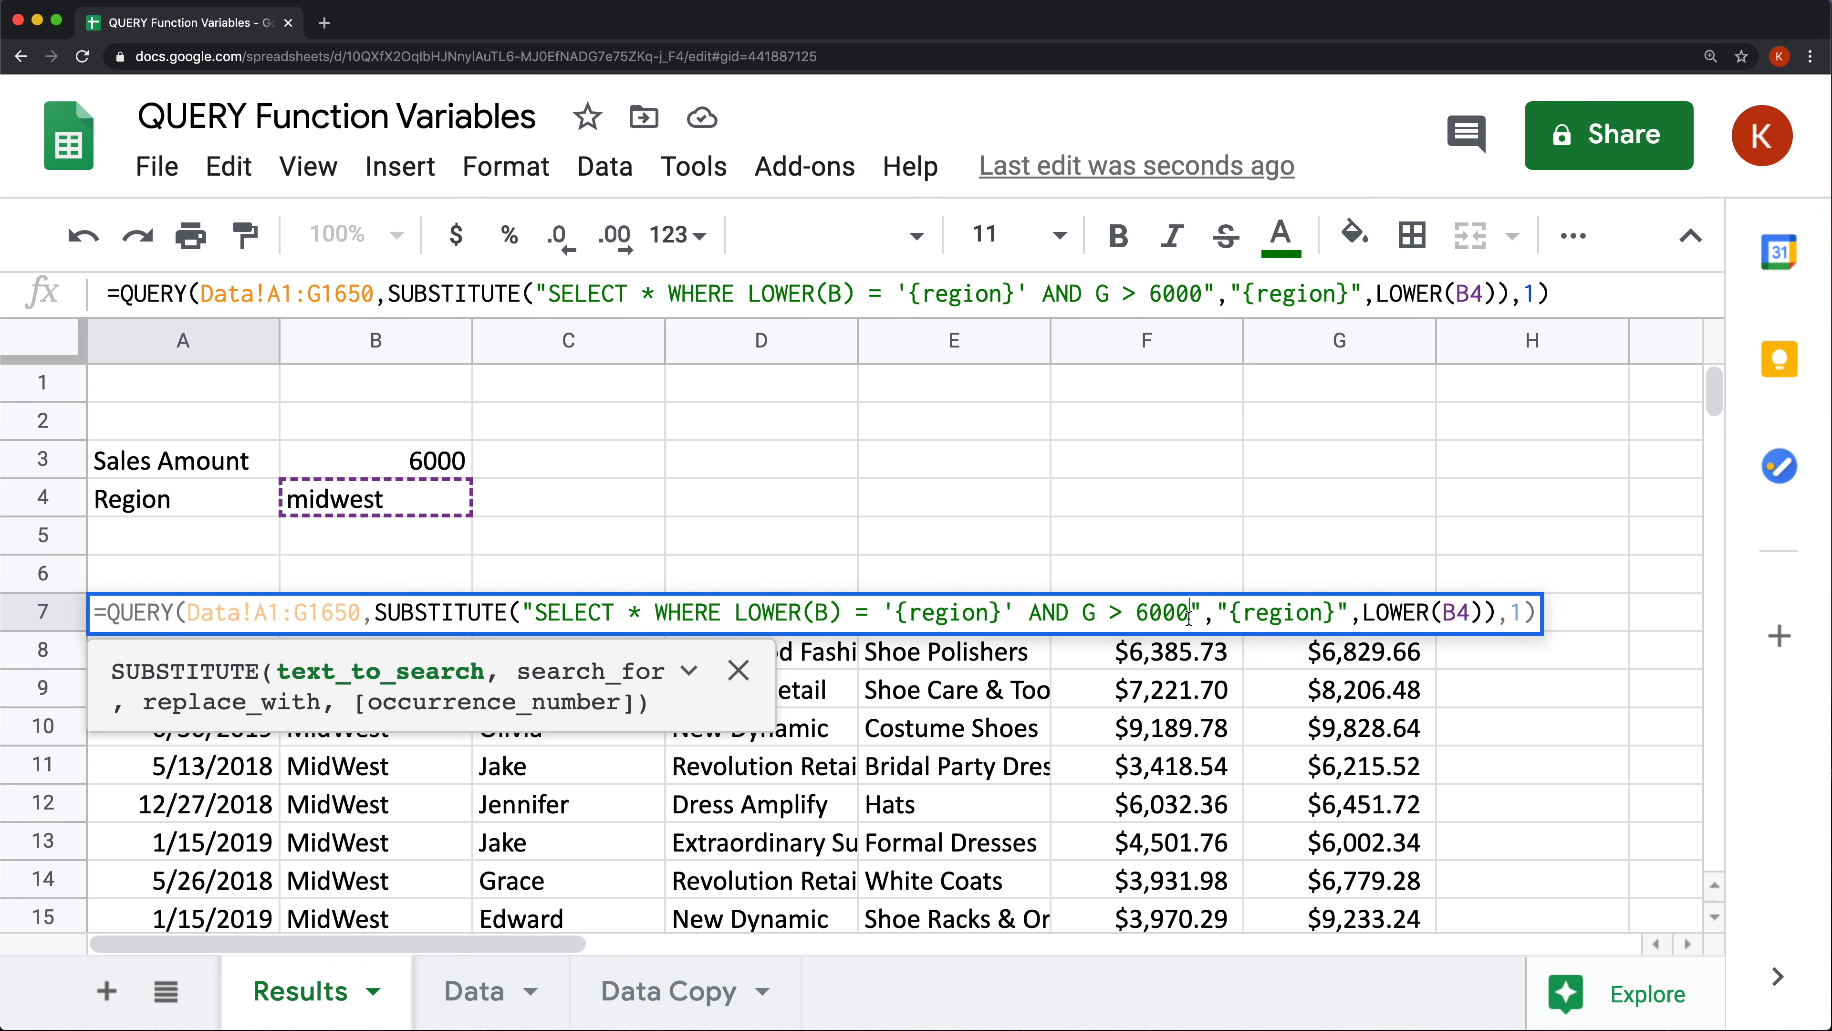
left_click_drag(1183, 615, 1132, 615)
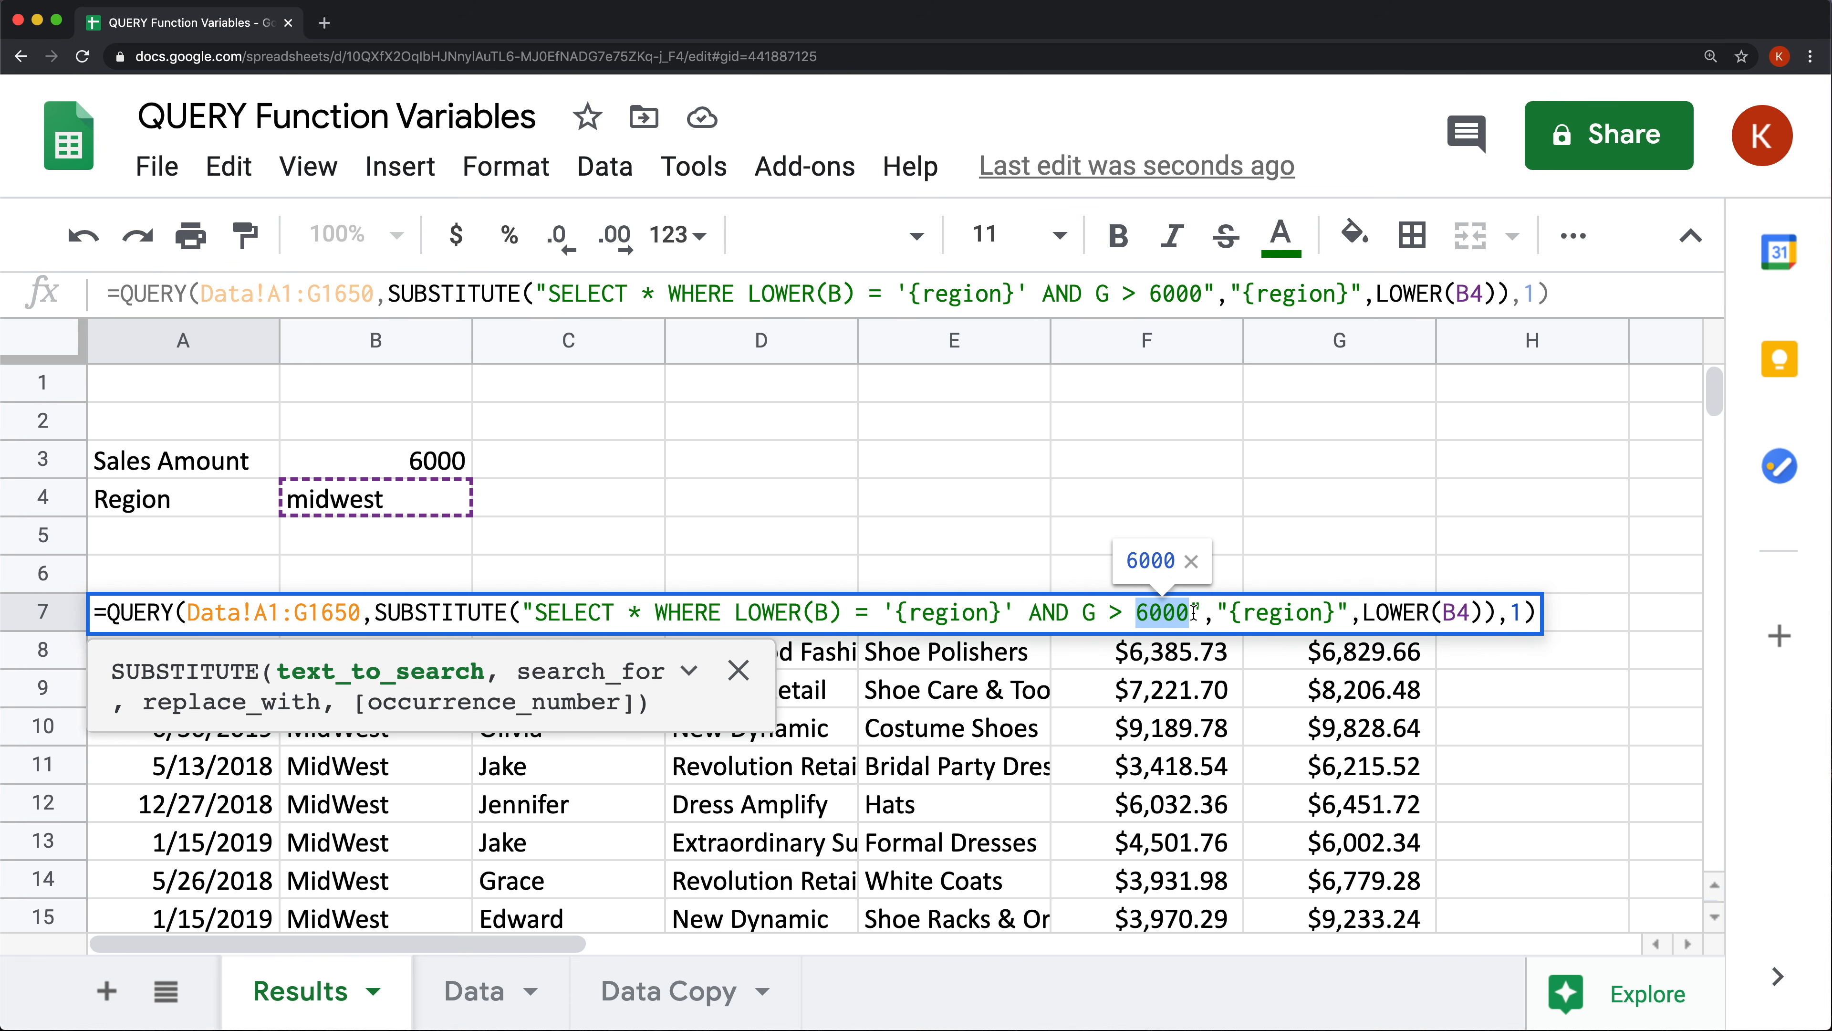
type("{}")
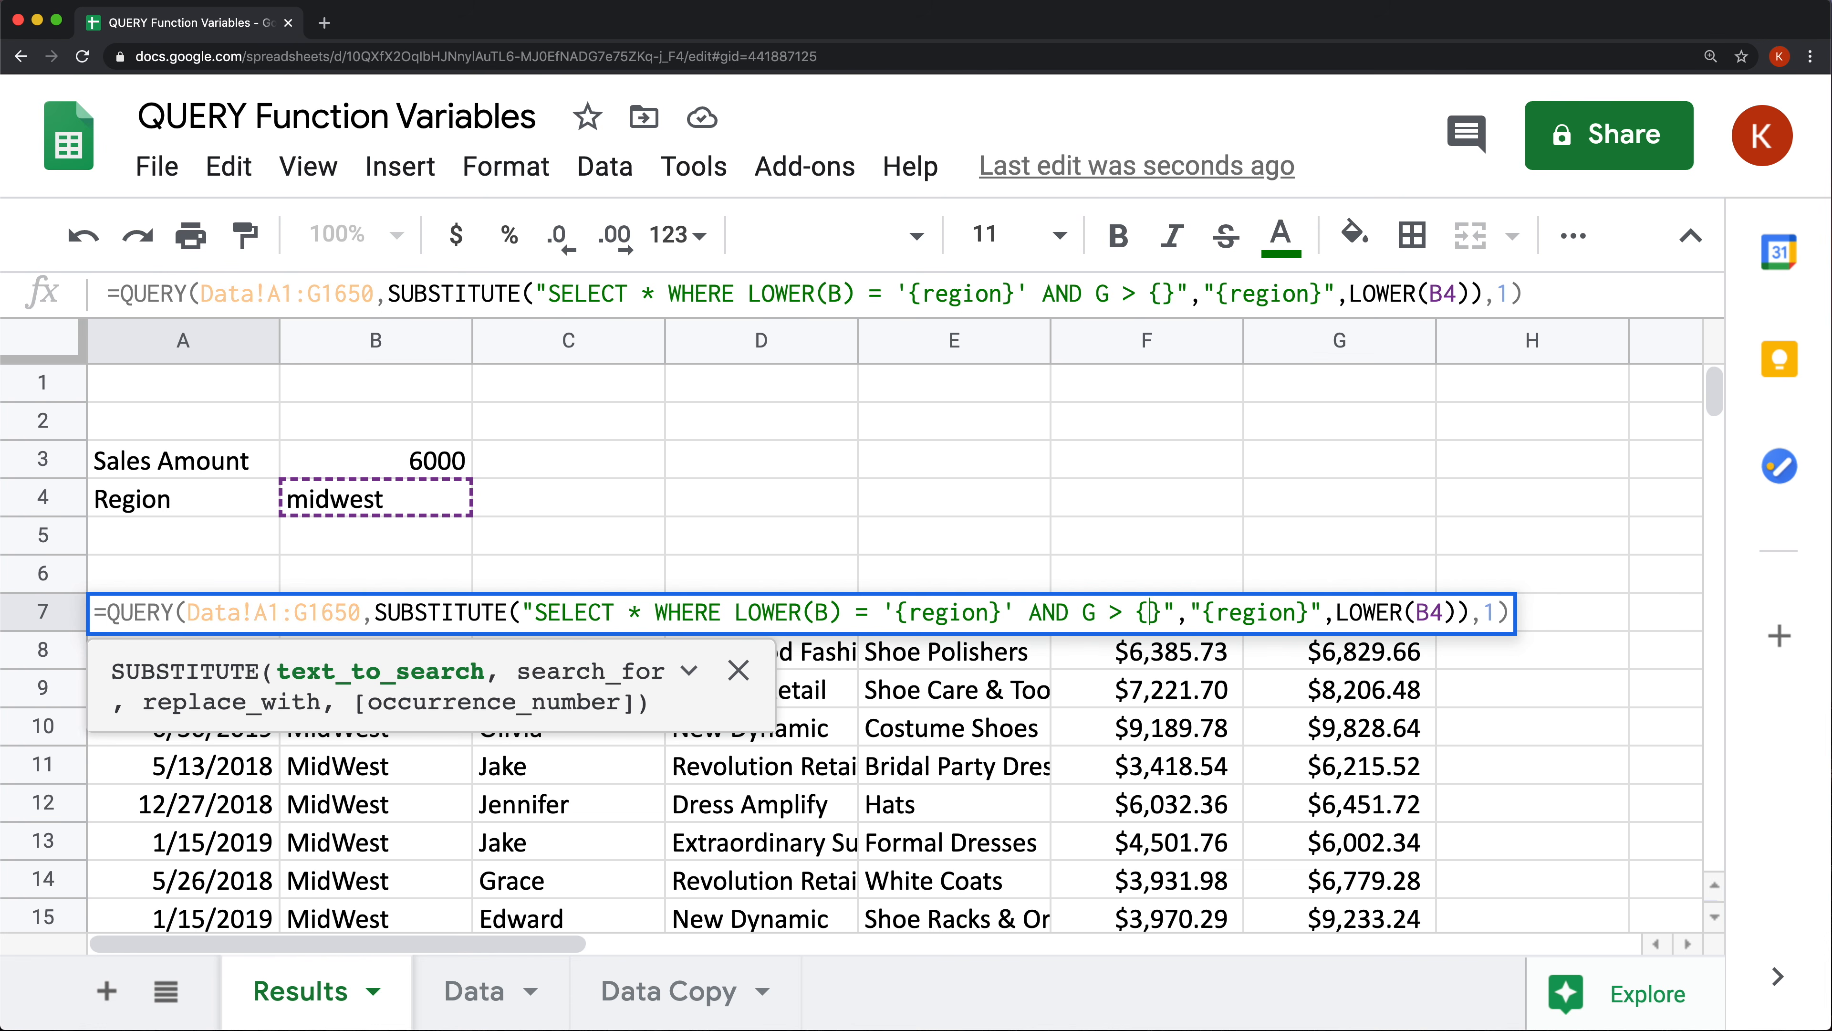
type("amount")
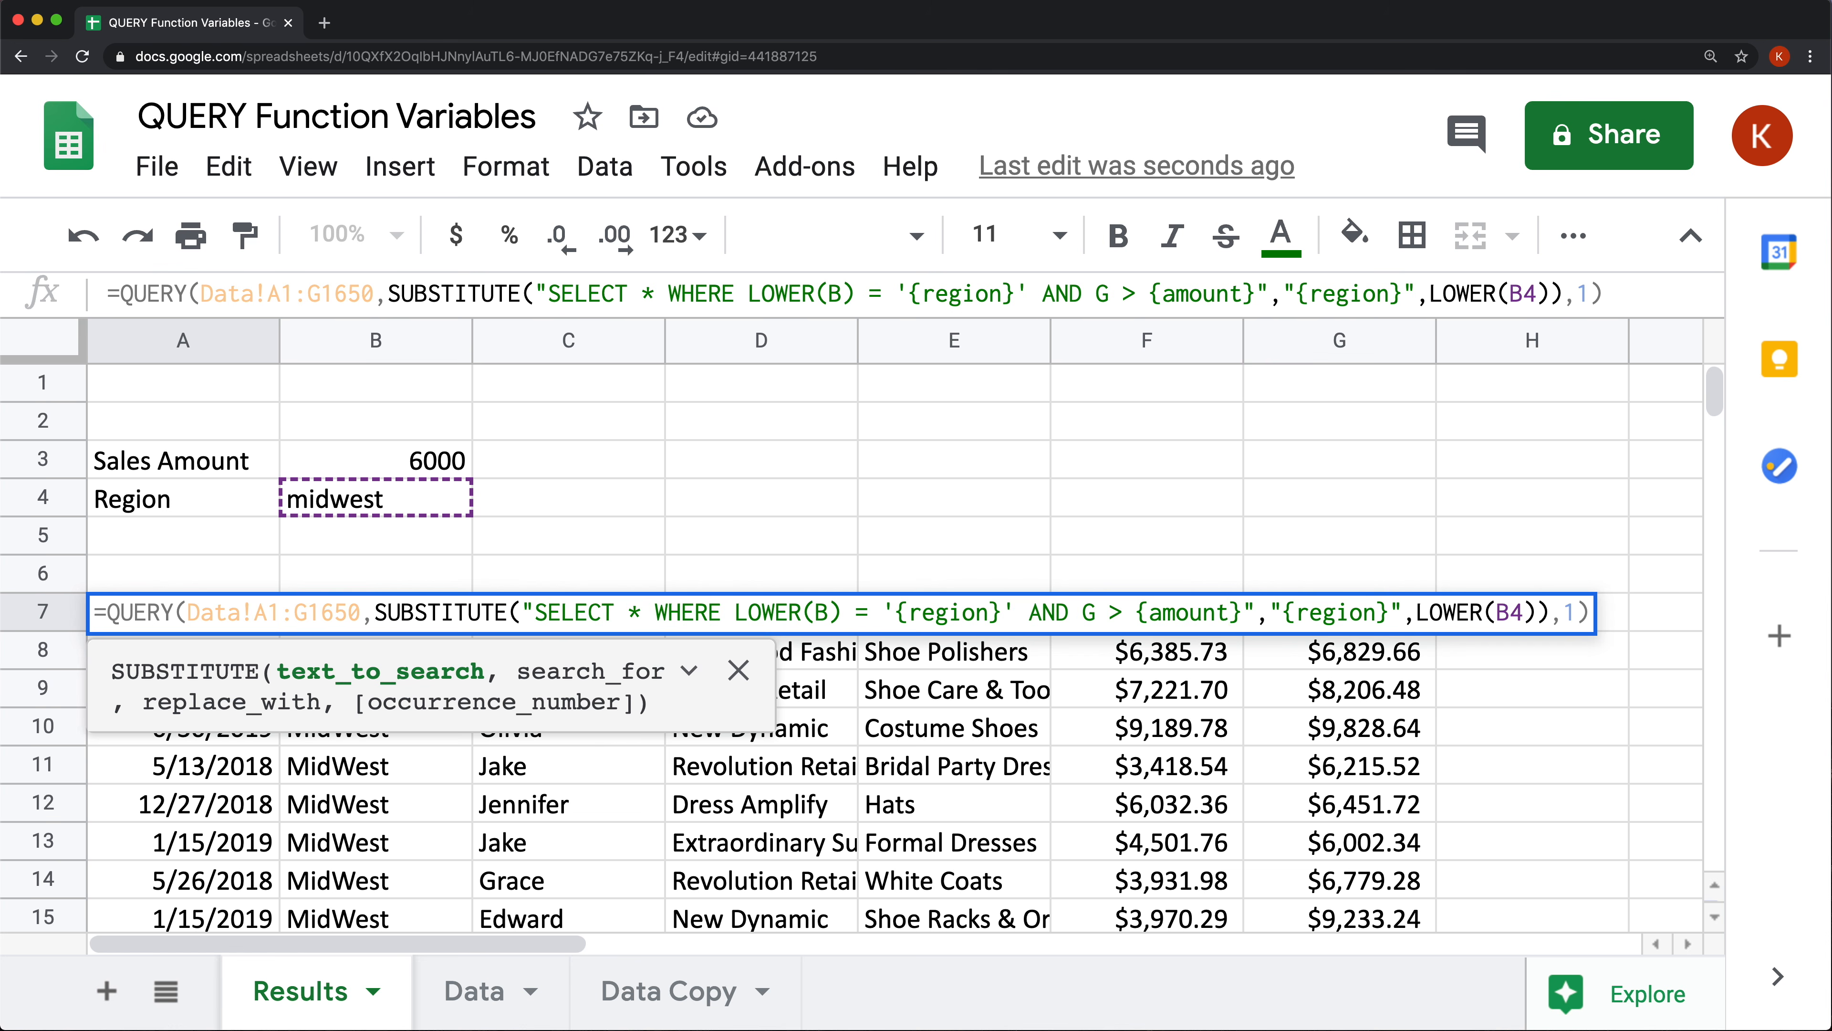
key("Return")
Copy the whole SUBSTITUTE expression from the query argument of A7's formula.
left_click(195, 611)
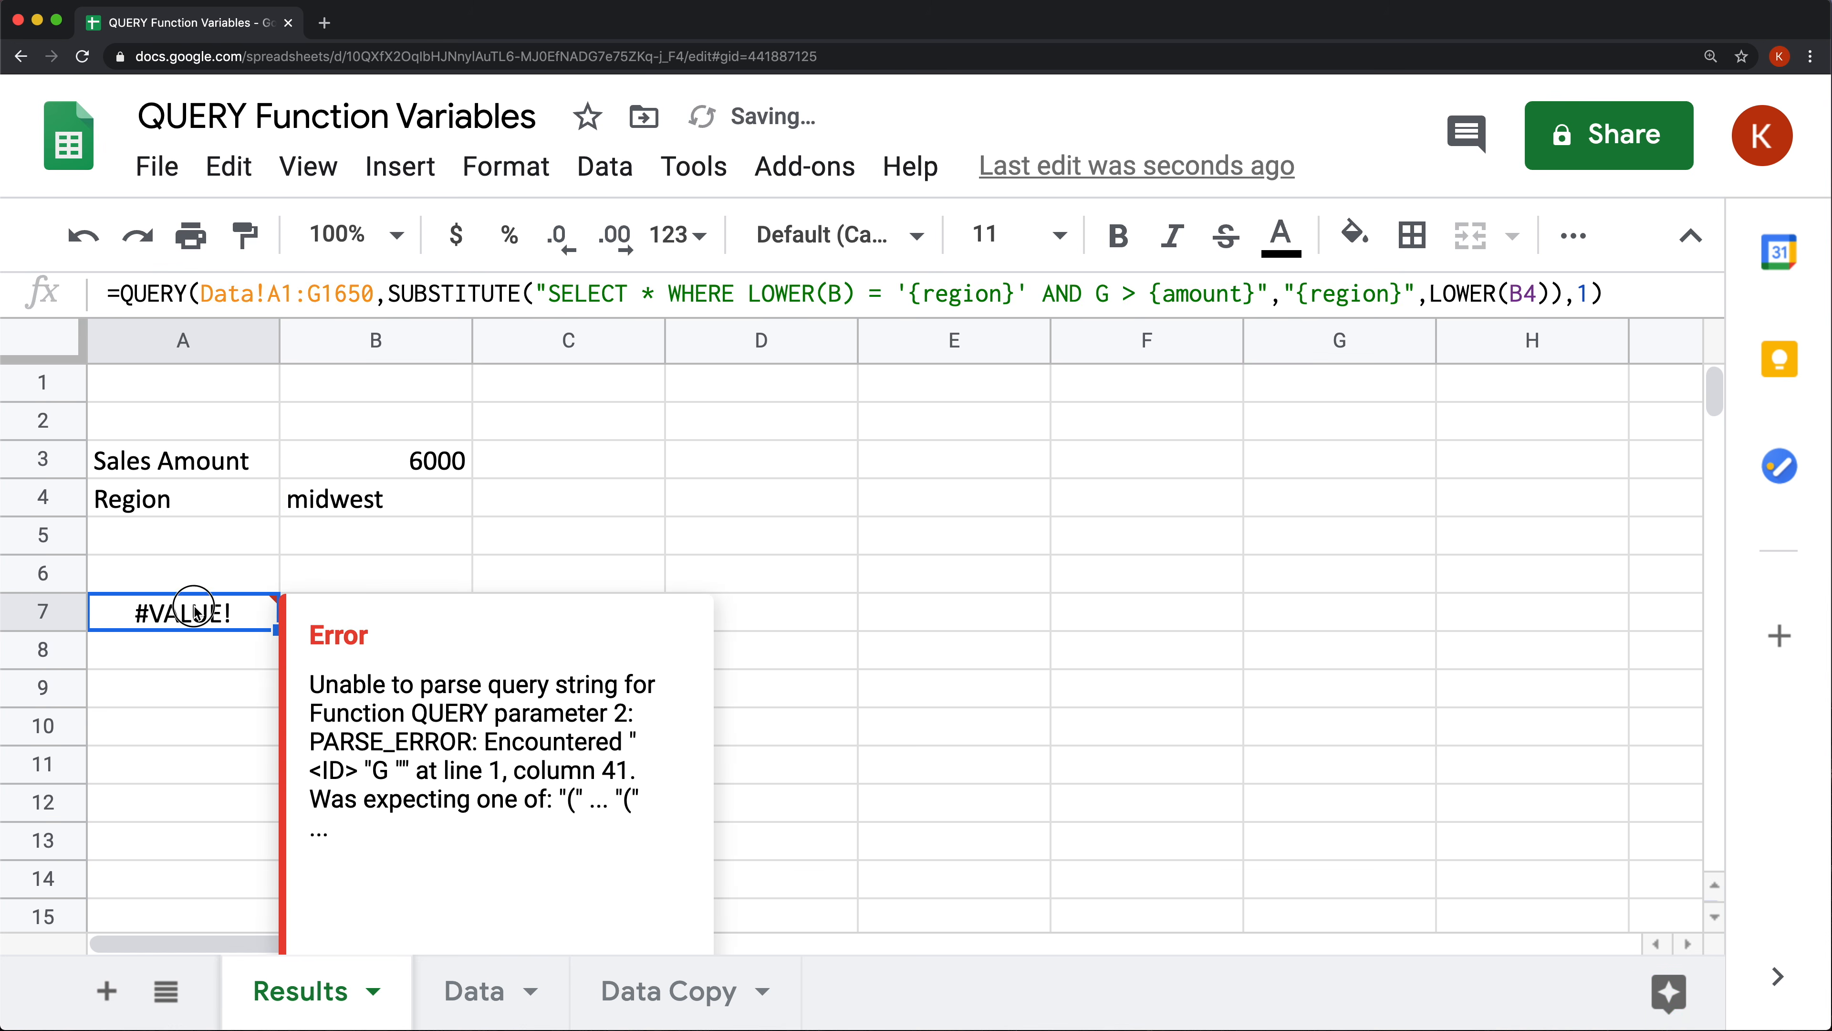
double_click(195, 611)
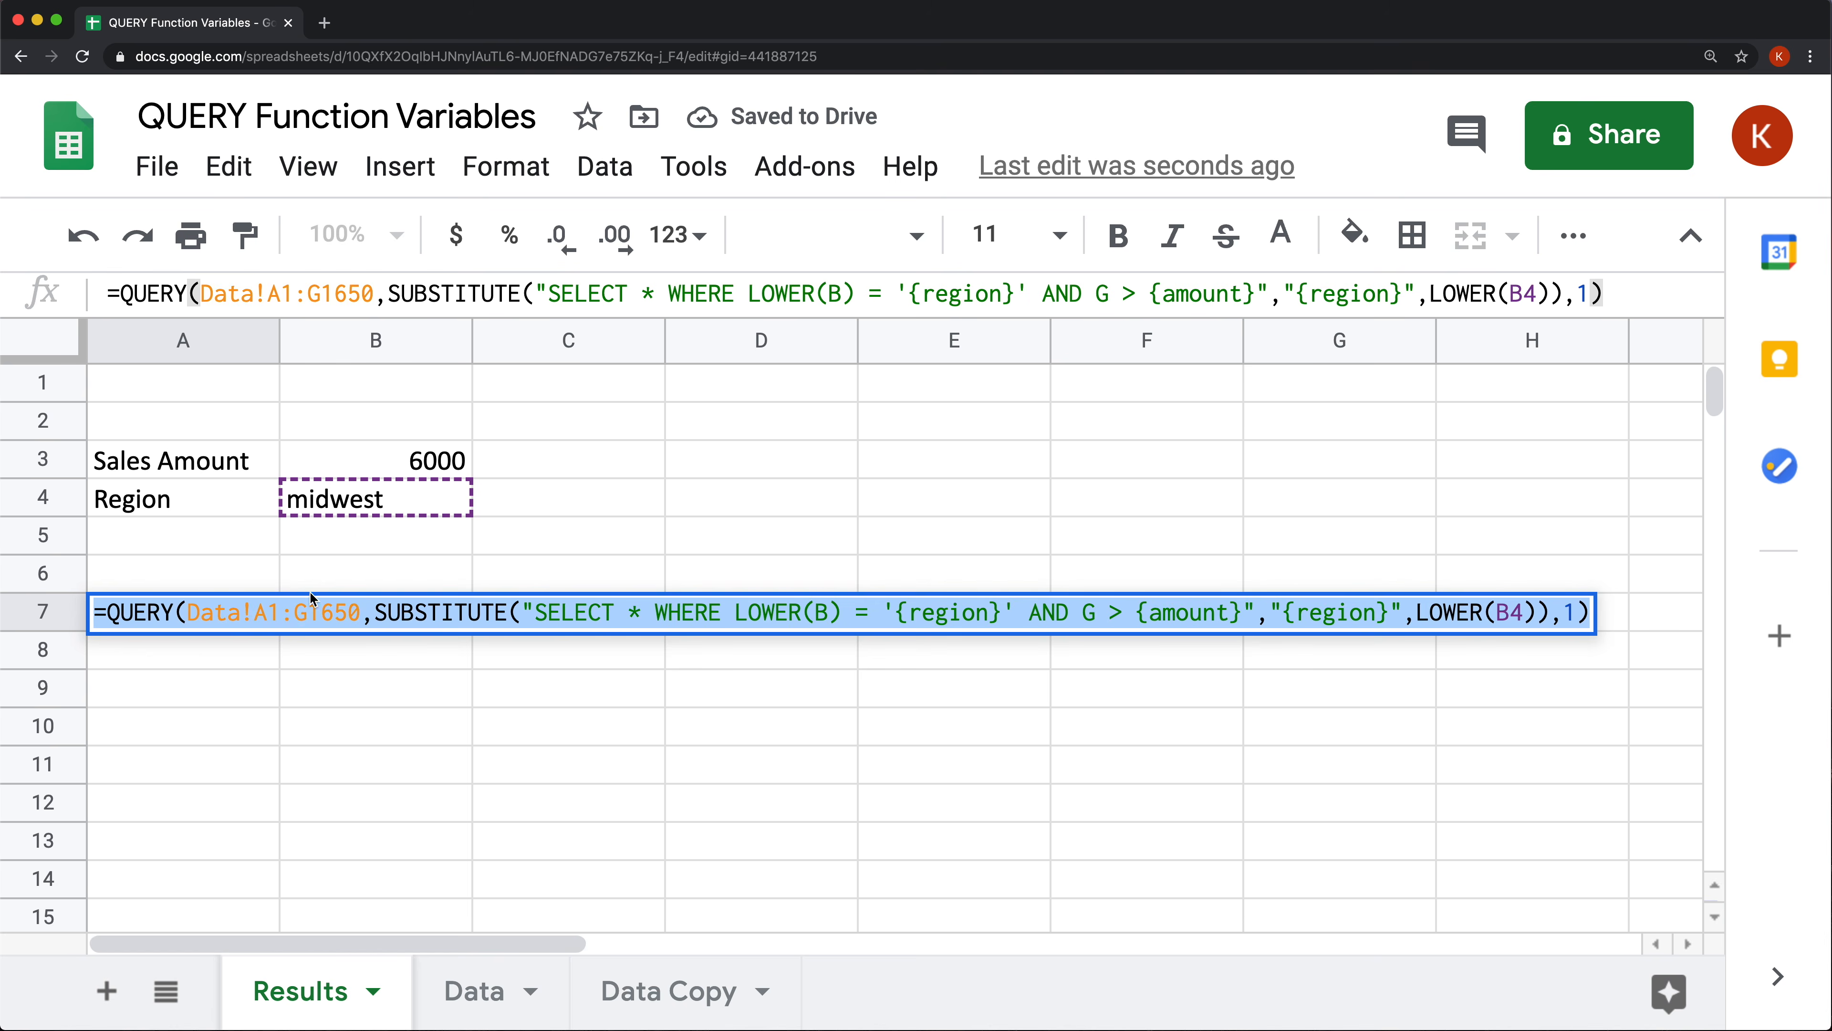
left_click(552, 606)
left_click(374, 612)
key("shift+Home")
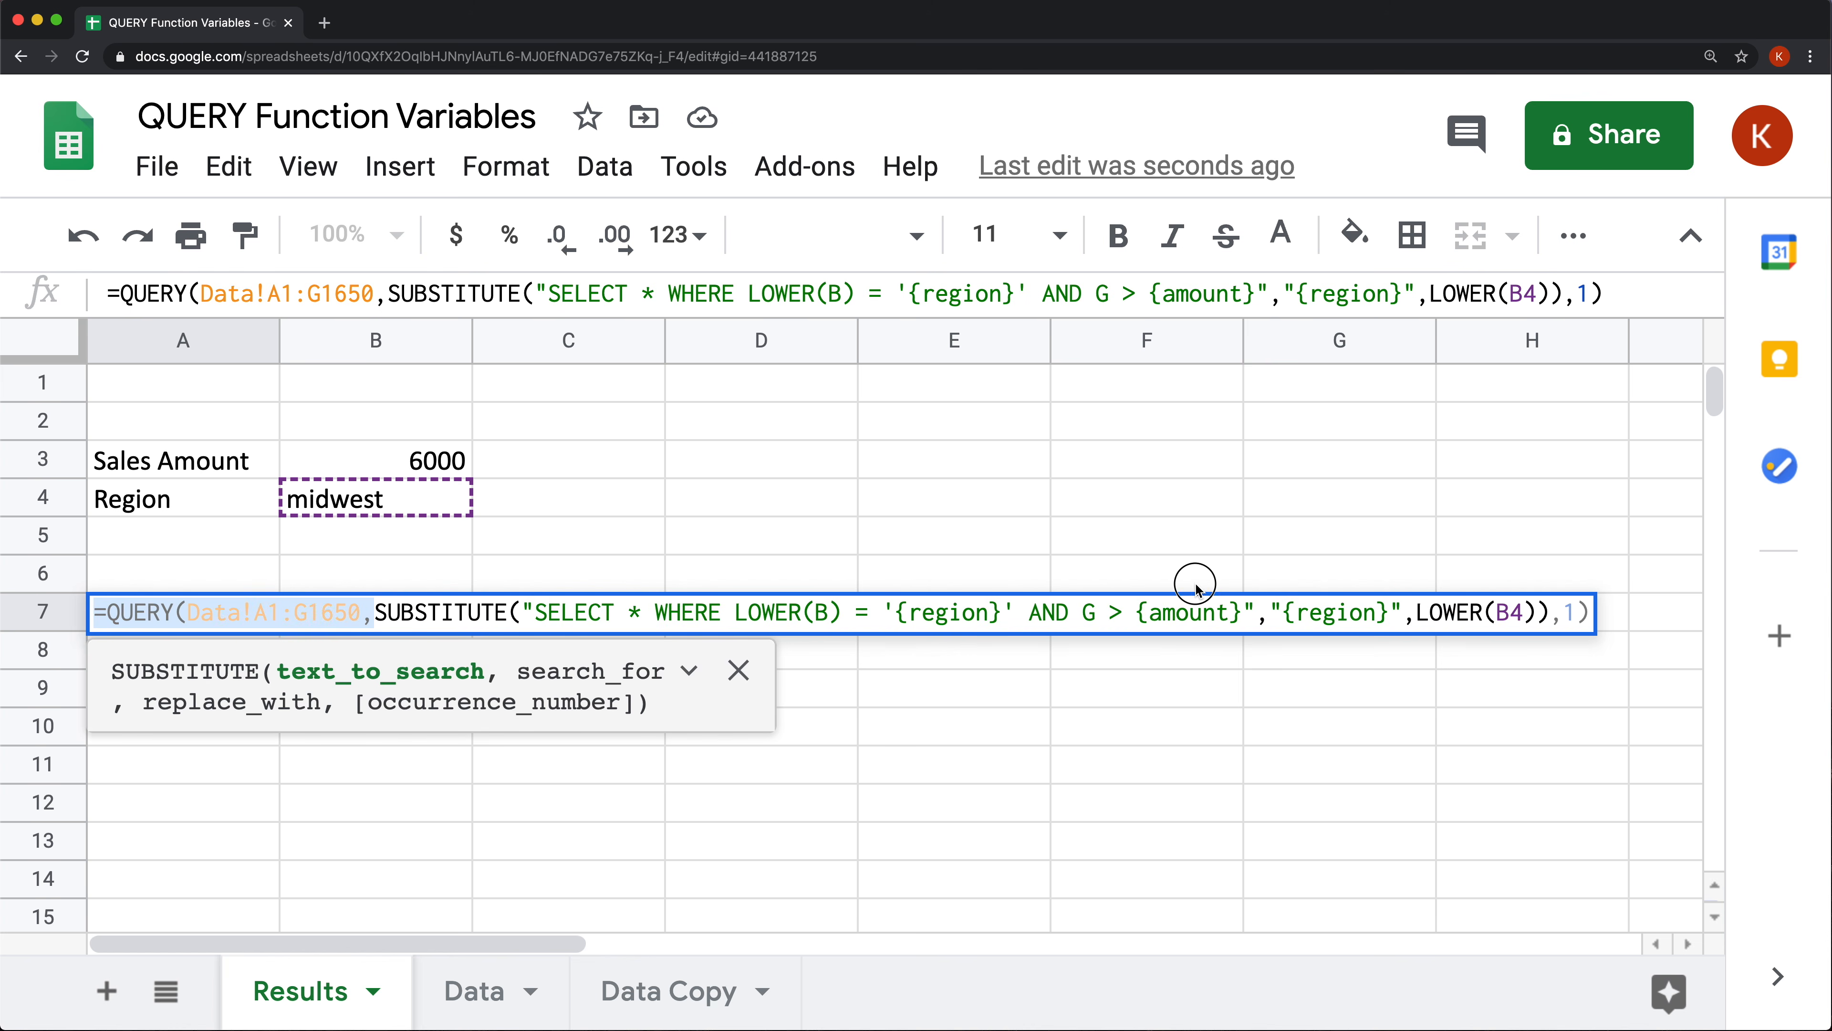
left_click(1405, 608, "shift")
left_click(1542, 619, "shift")
key("ctrl+c")
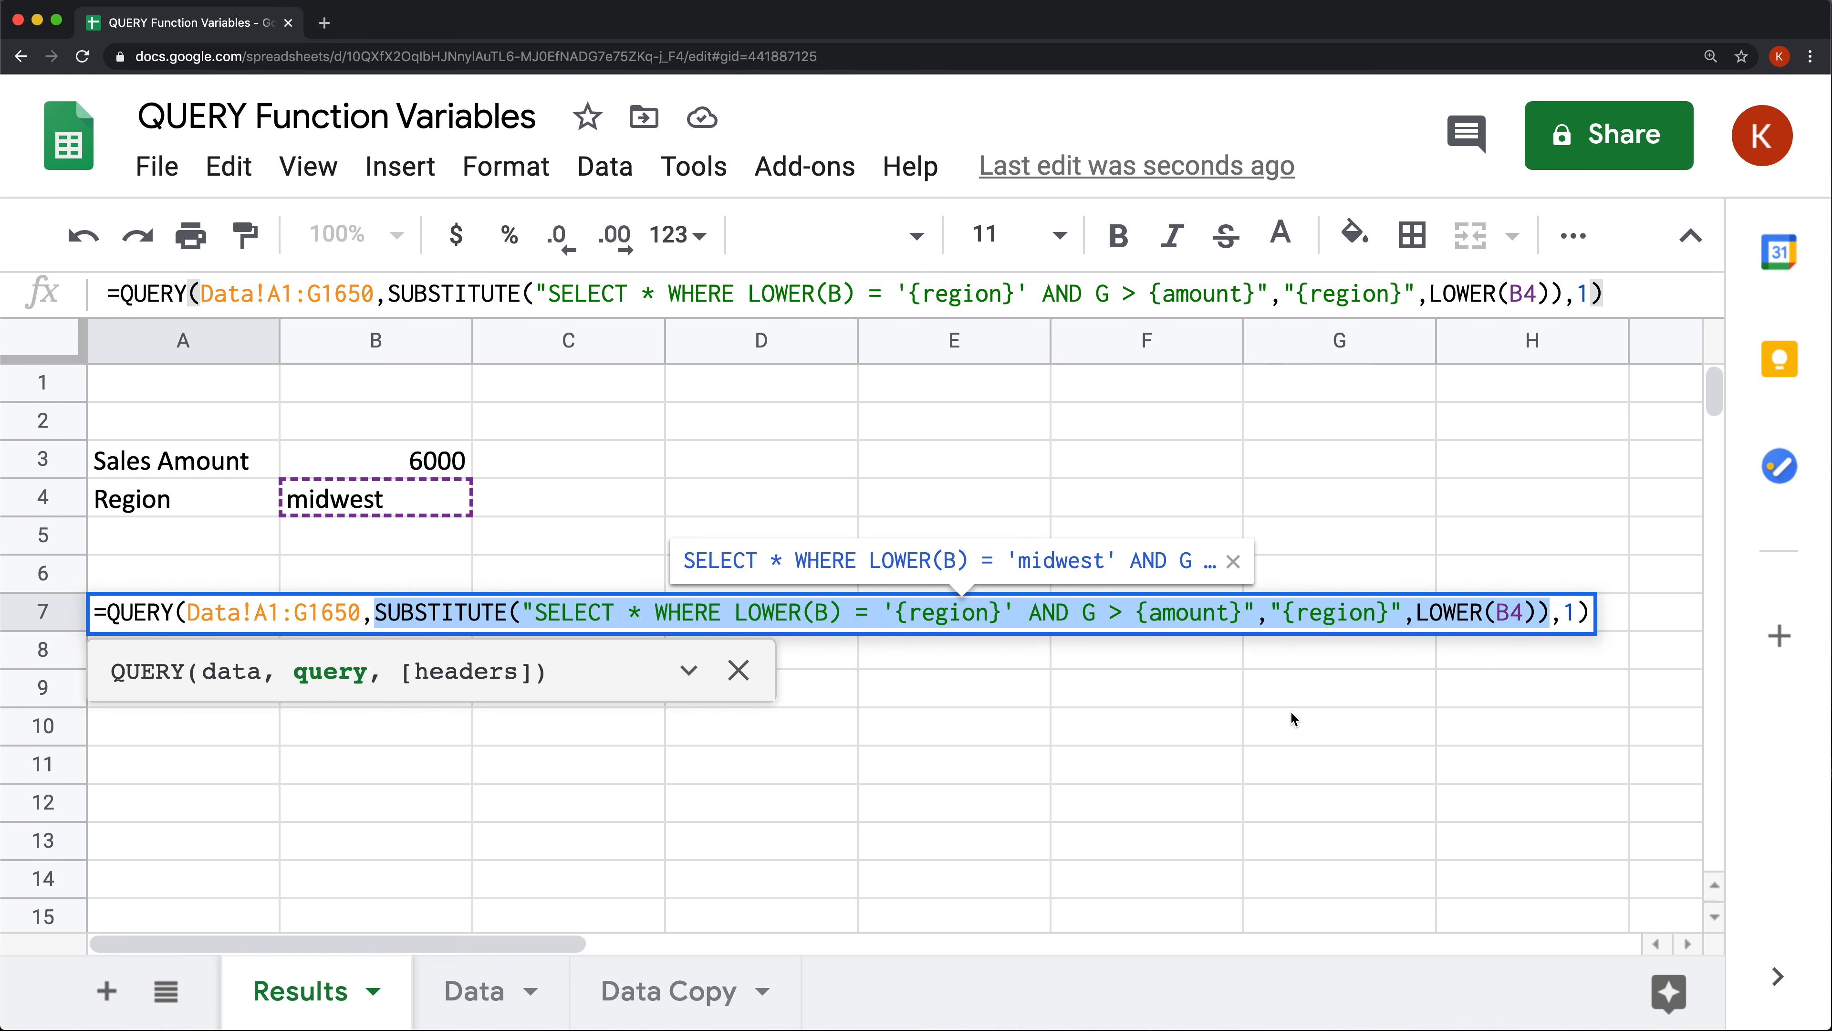
key("Return")
Enter the copied SUBSTITUTE expression as a formula of its own in A6.
left_click(159, 574)
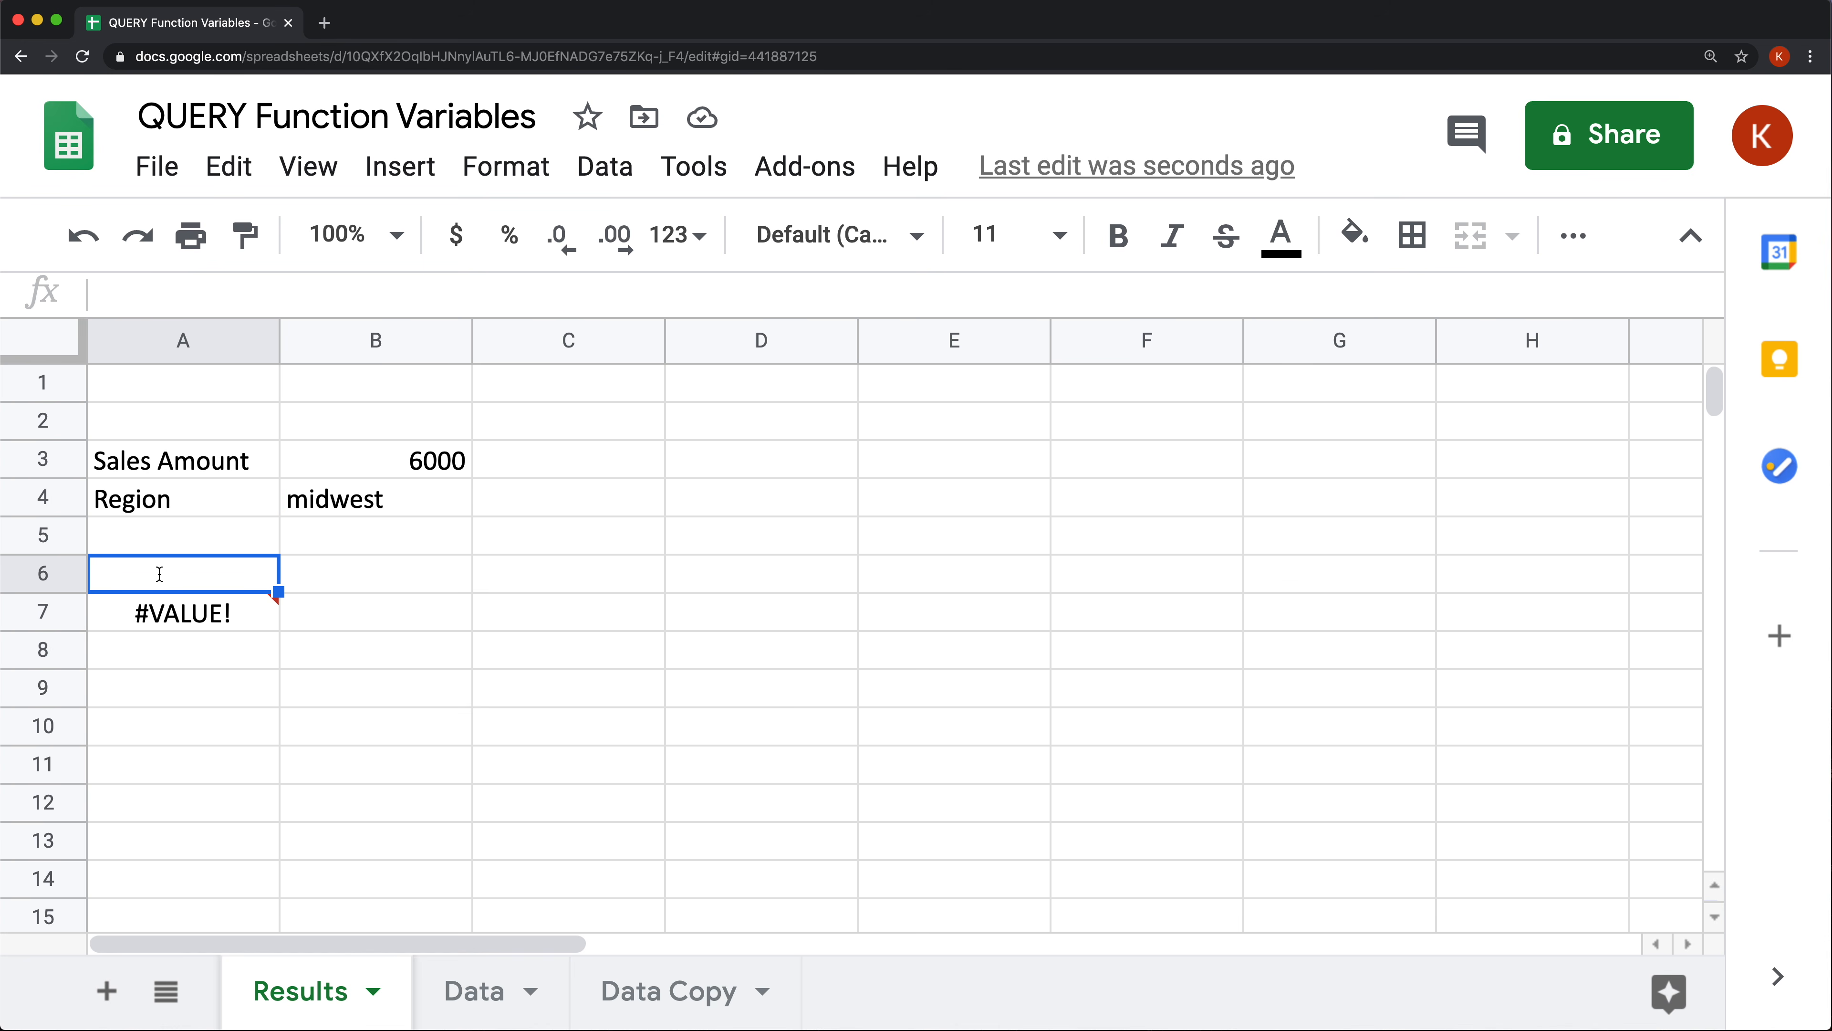
double_click(159, 574)
type("=")
key("ctrl+v")
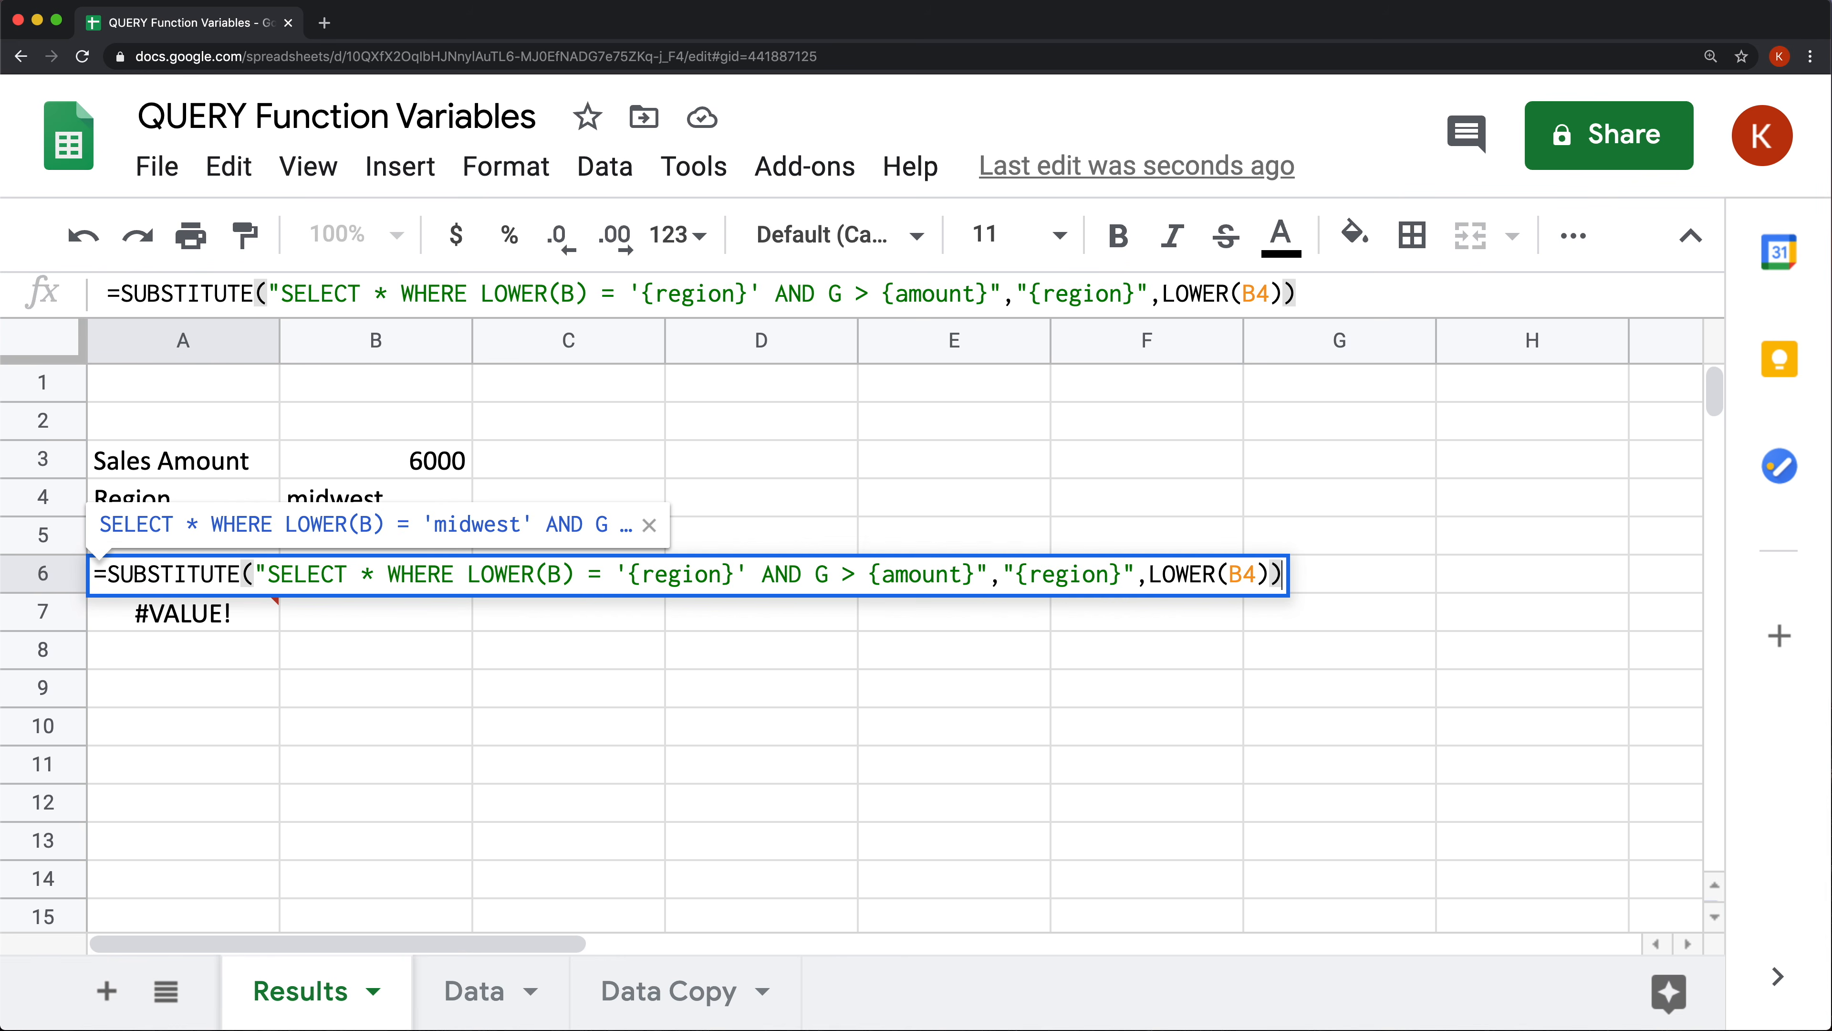
key("Return")
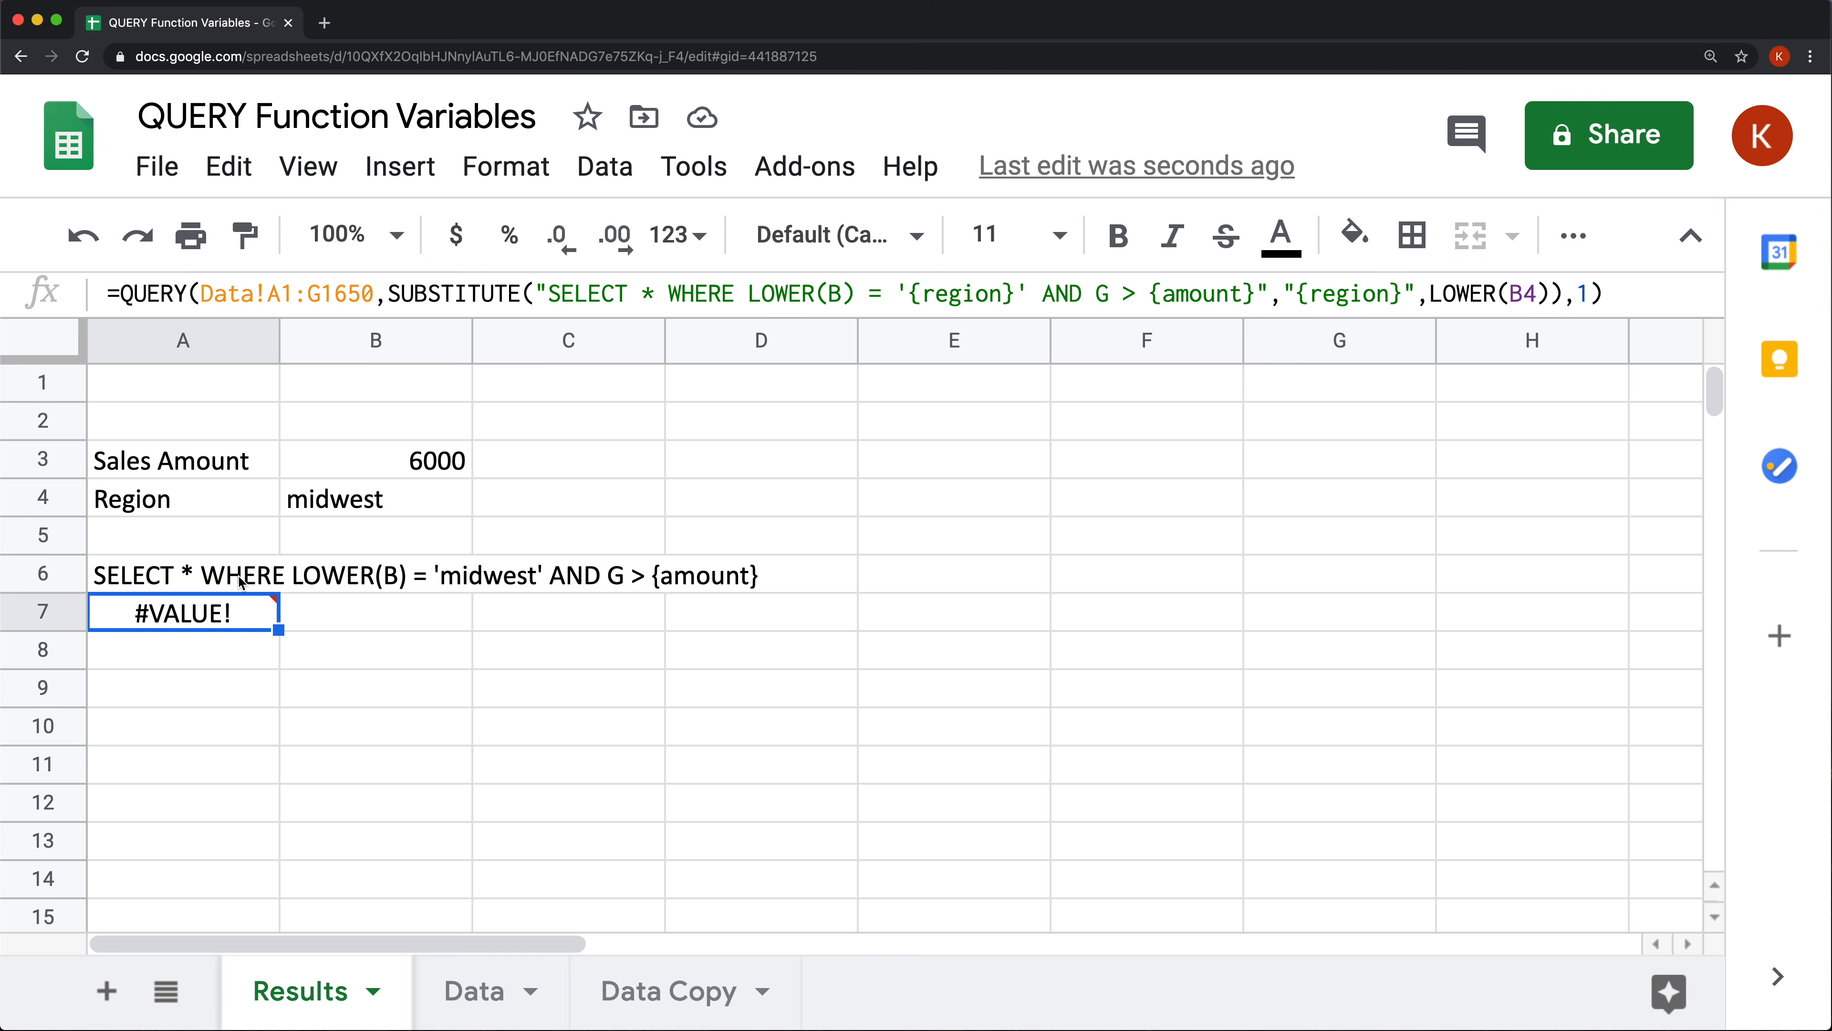
Open an outer SUBSTITUTE( around the existing SUBSTITUTE expression in A6.
left_click(164, 585)
double_click(163, 582)
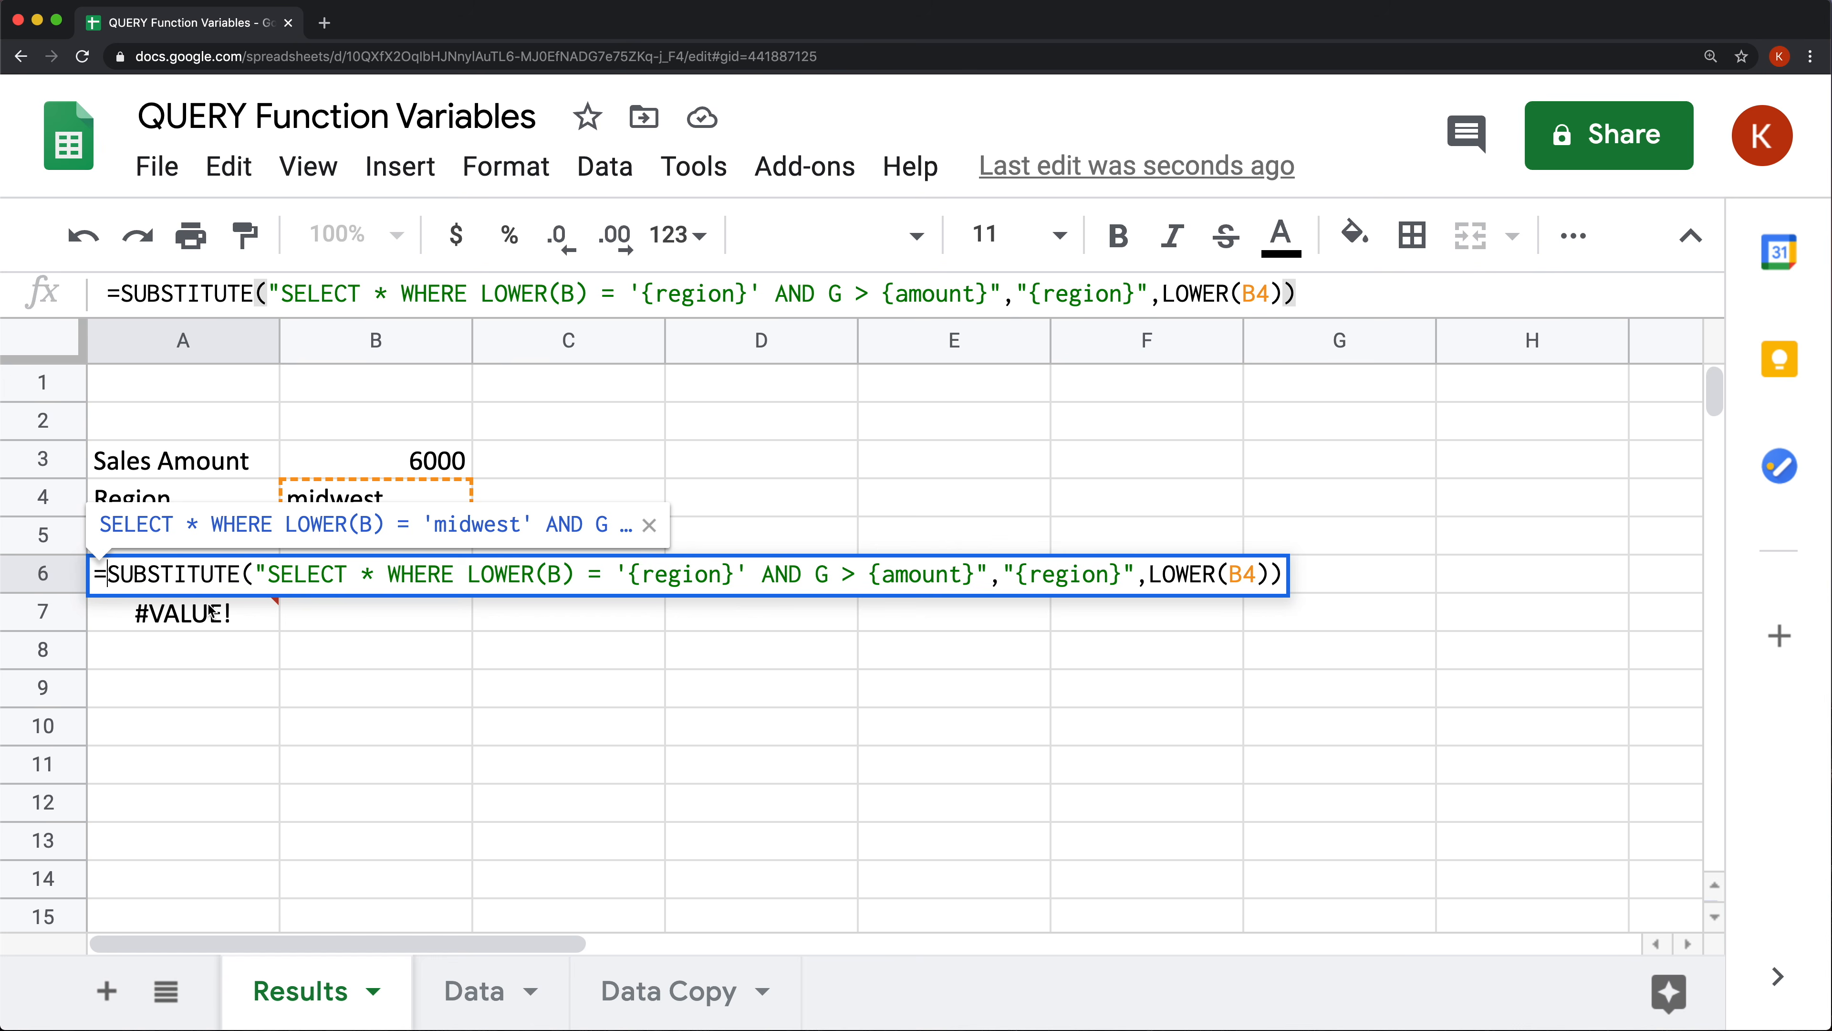
mouse_move(211, 612)
type("SUB")
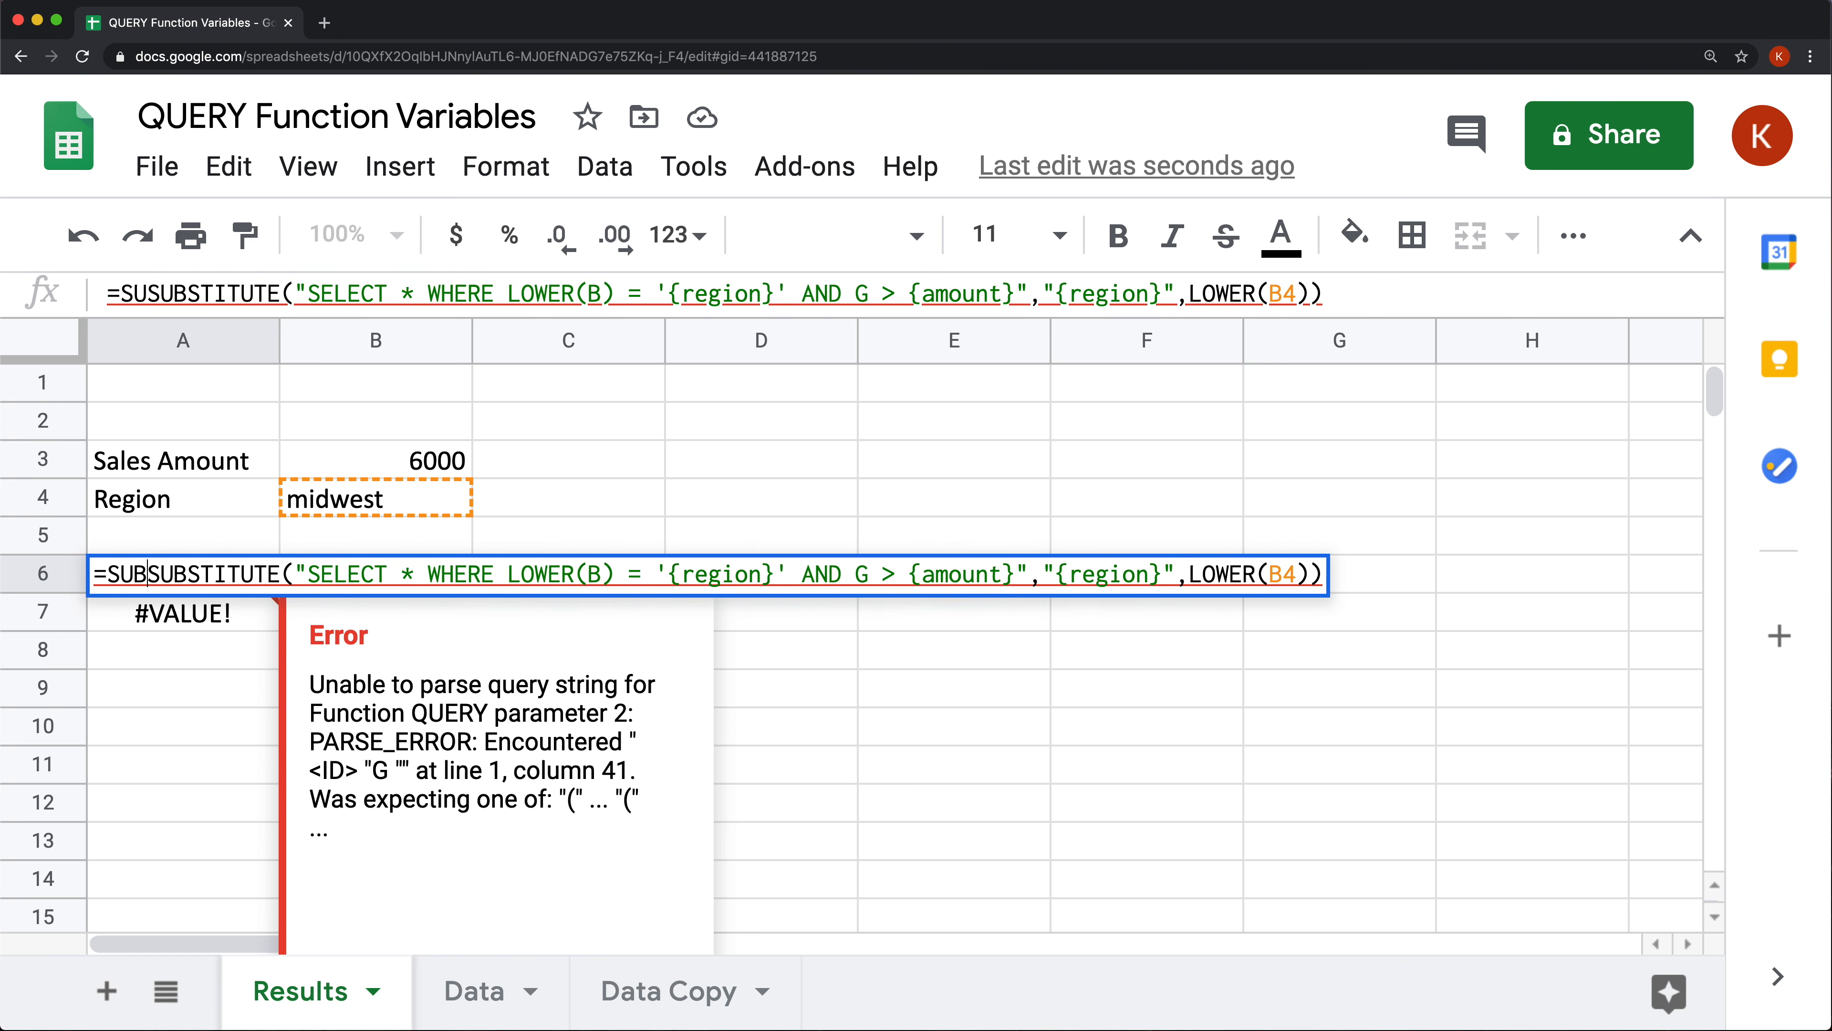
key("Left")
type("STITUTE(")
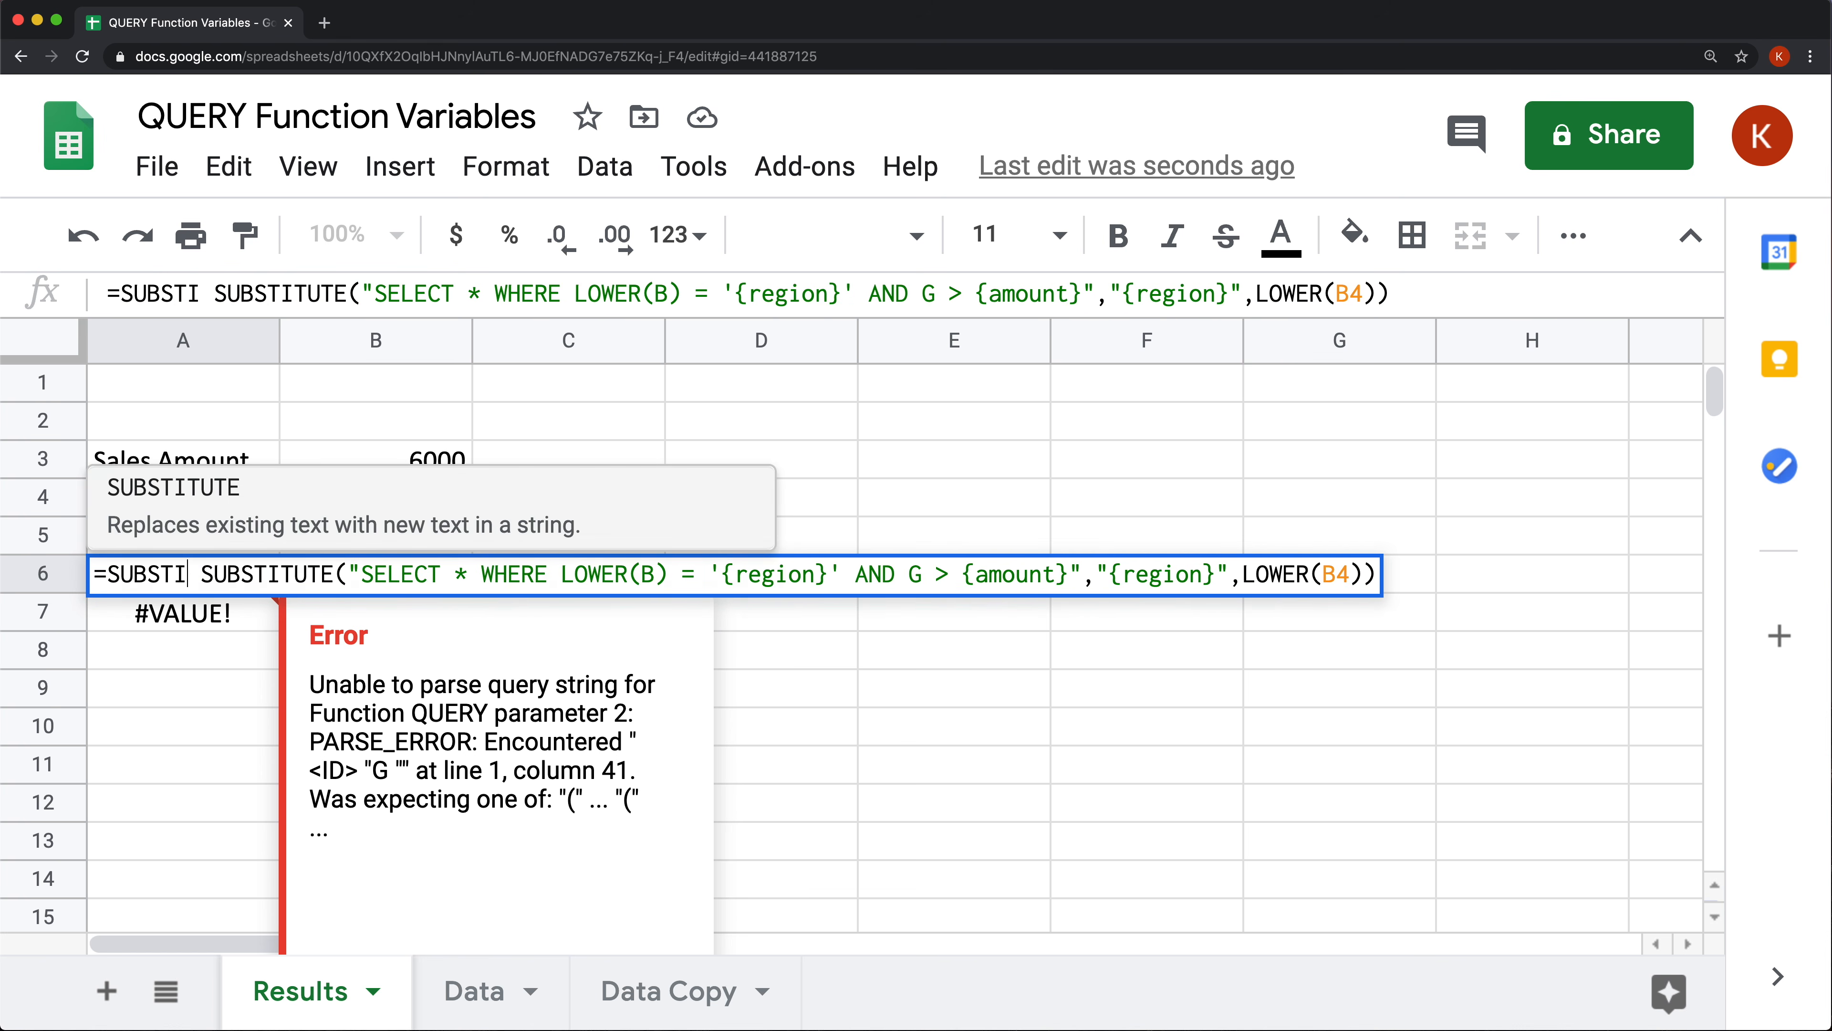
key("Tab")
key("Right")
key("BackSpace")
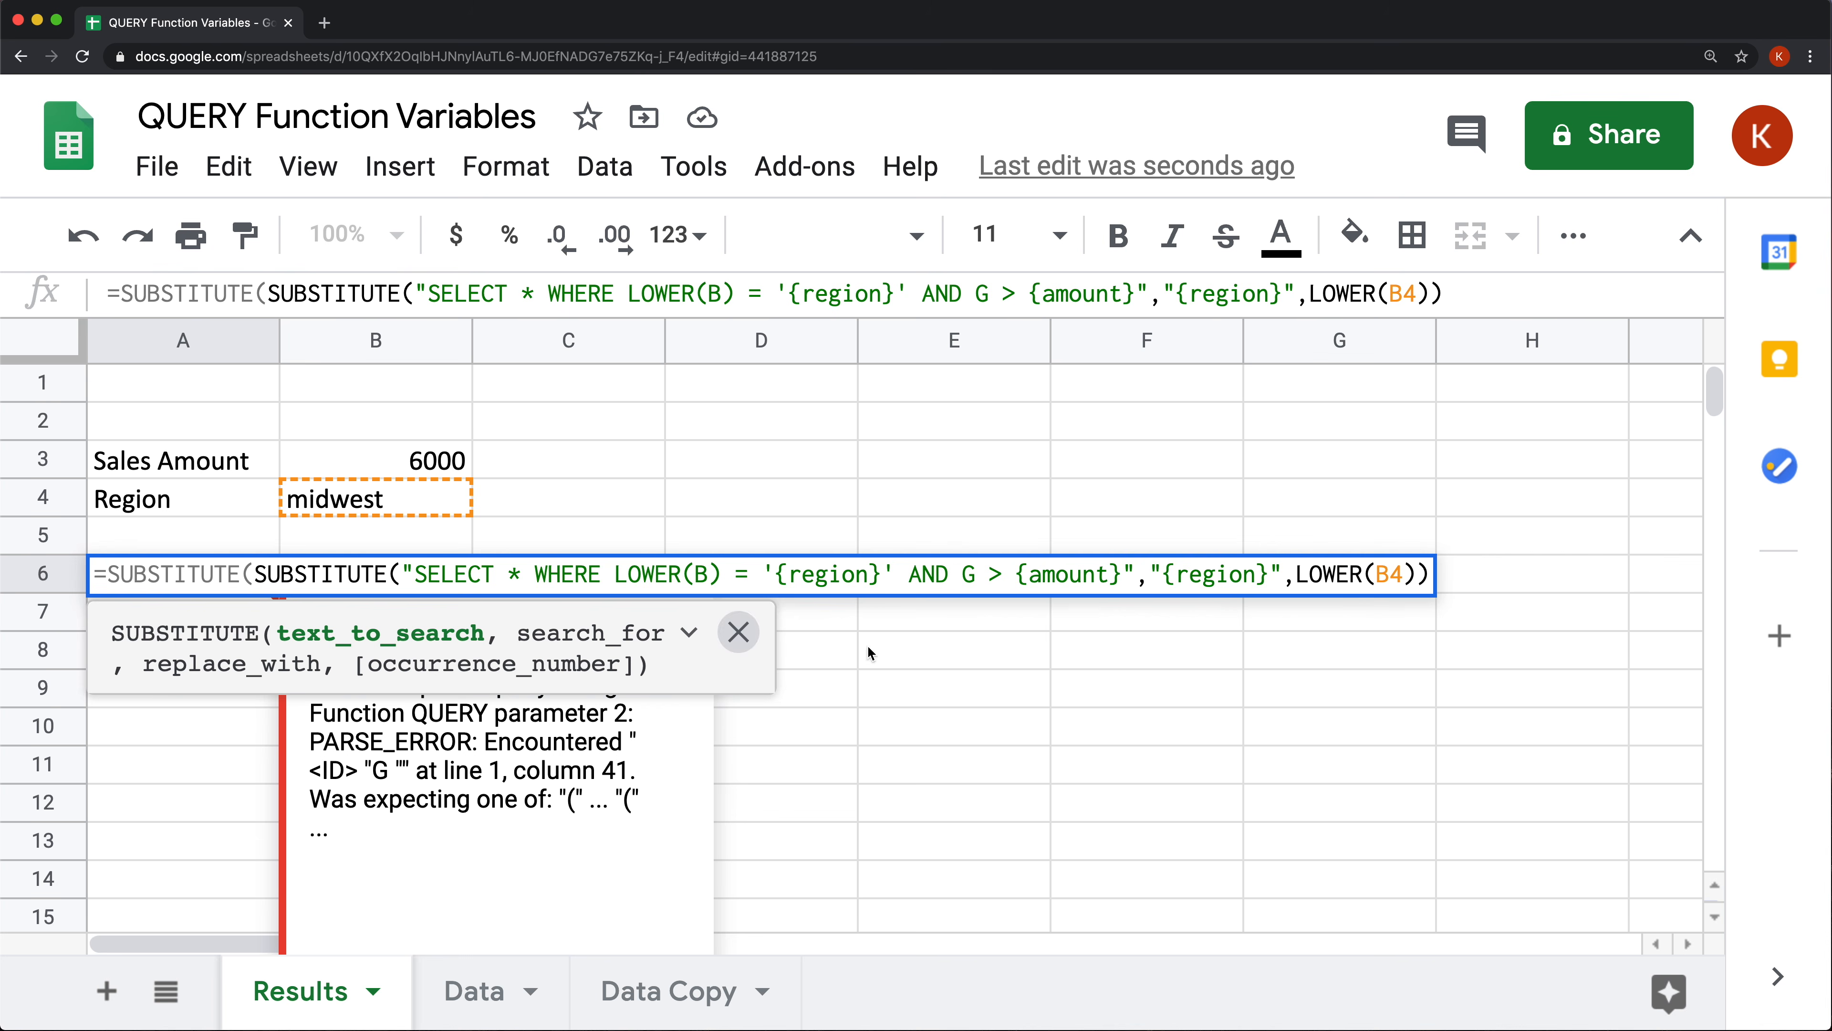
Complete the outer SUBSTITUTE in A6 so that "{amount}" is replaced with the value of B3.
left_click(1431, 583)
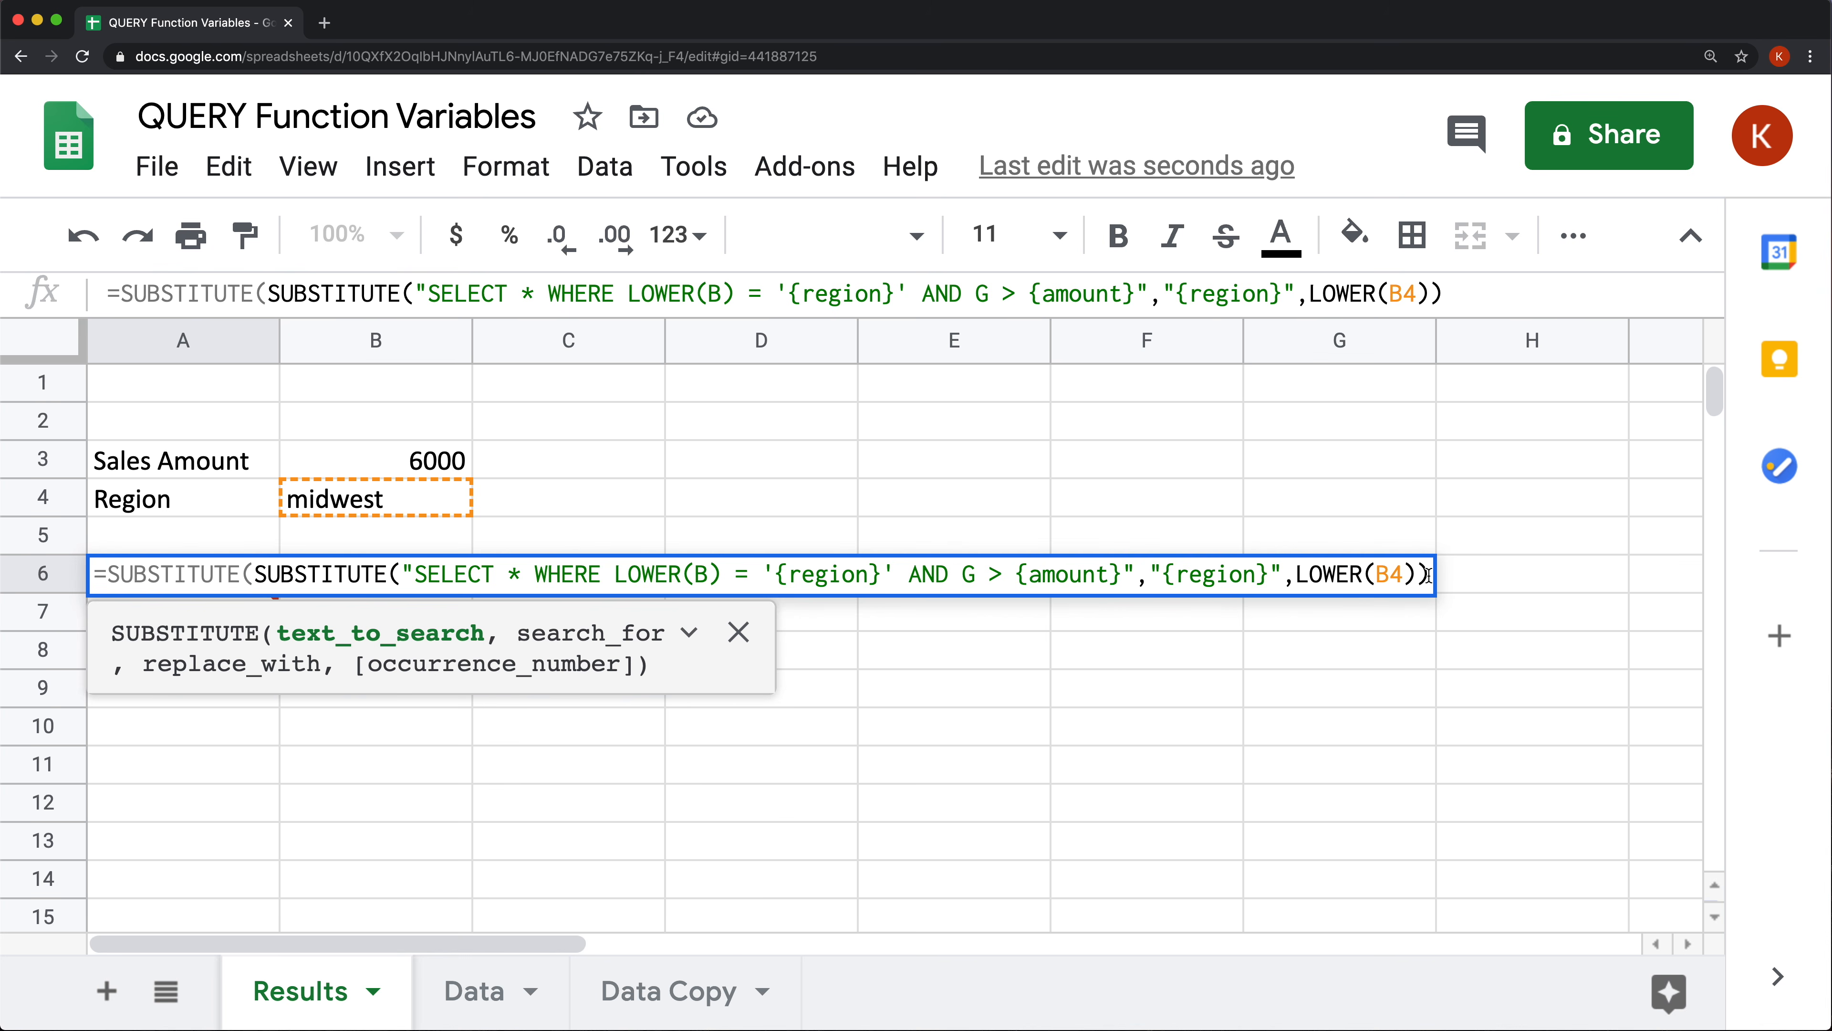
type(",")
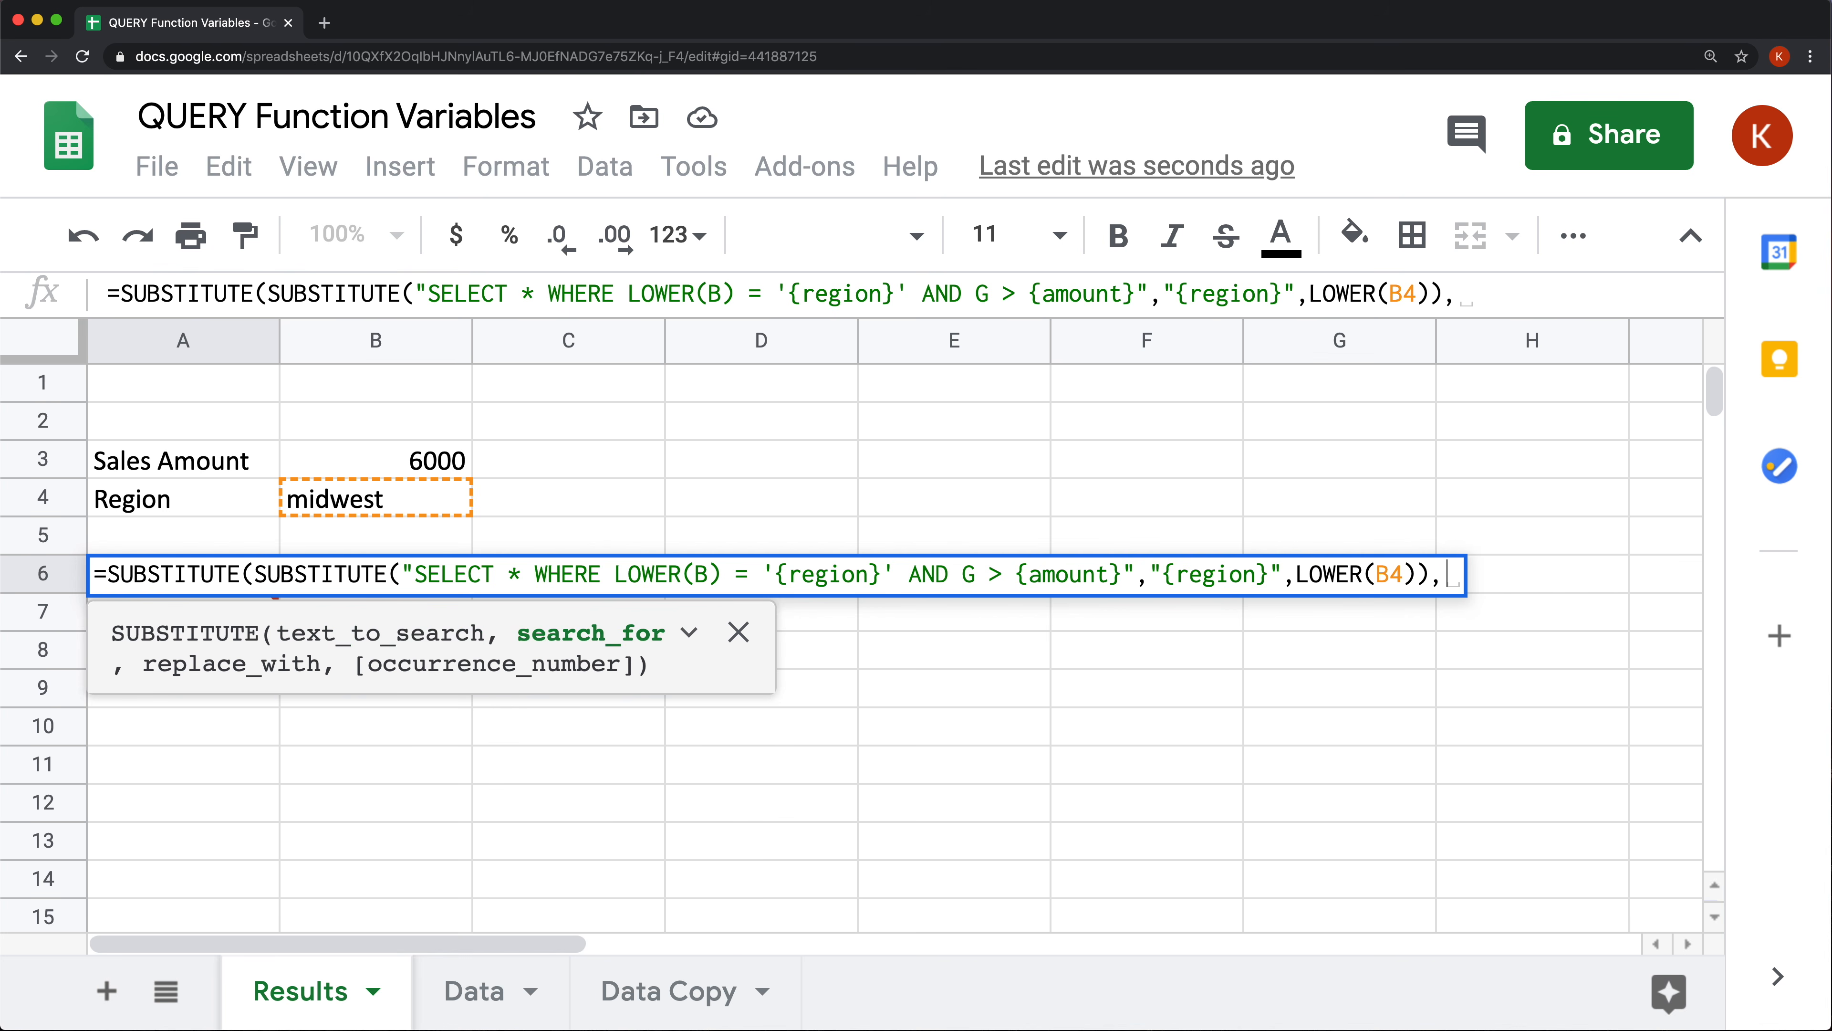
key("BackSpace")
type("\"")
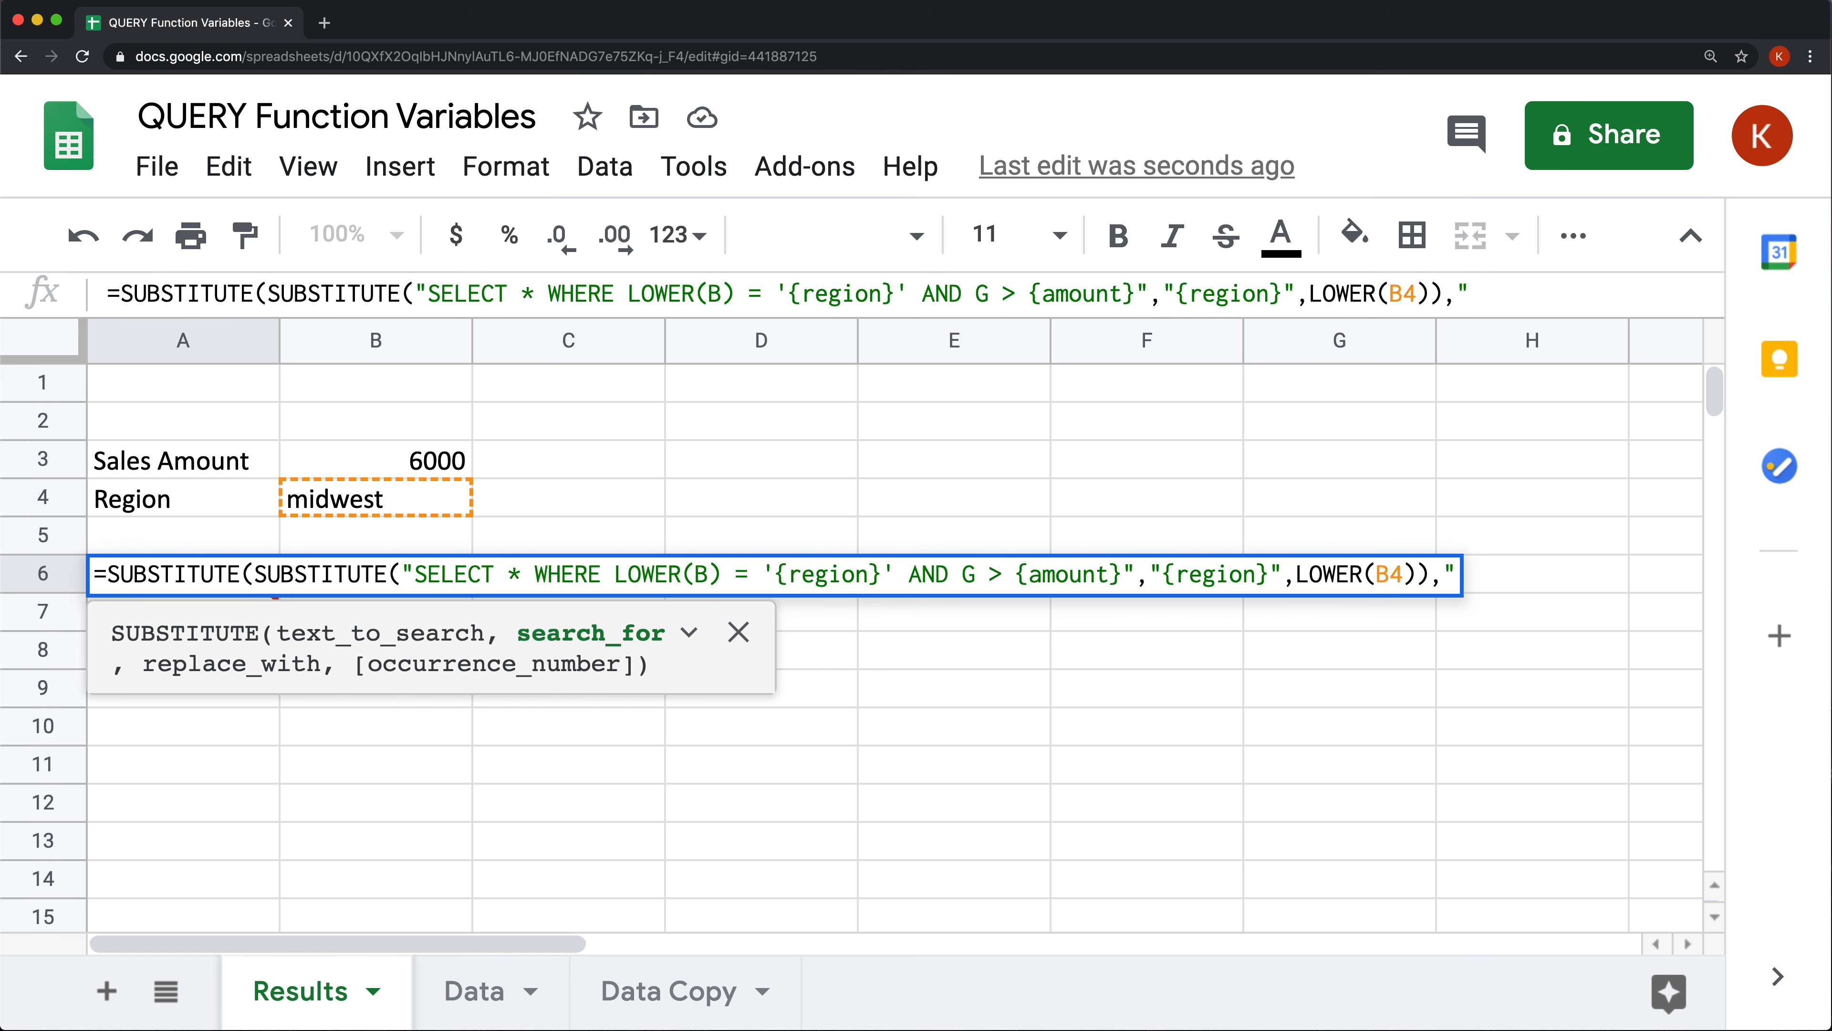
type("{amount}\",")
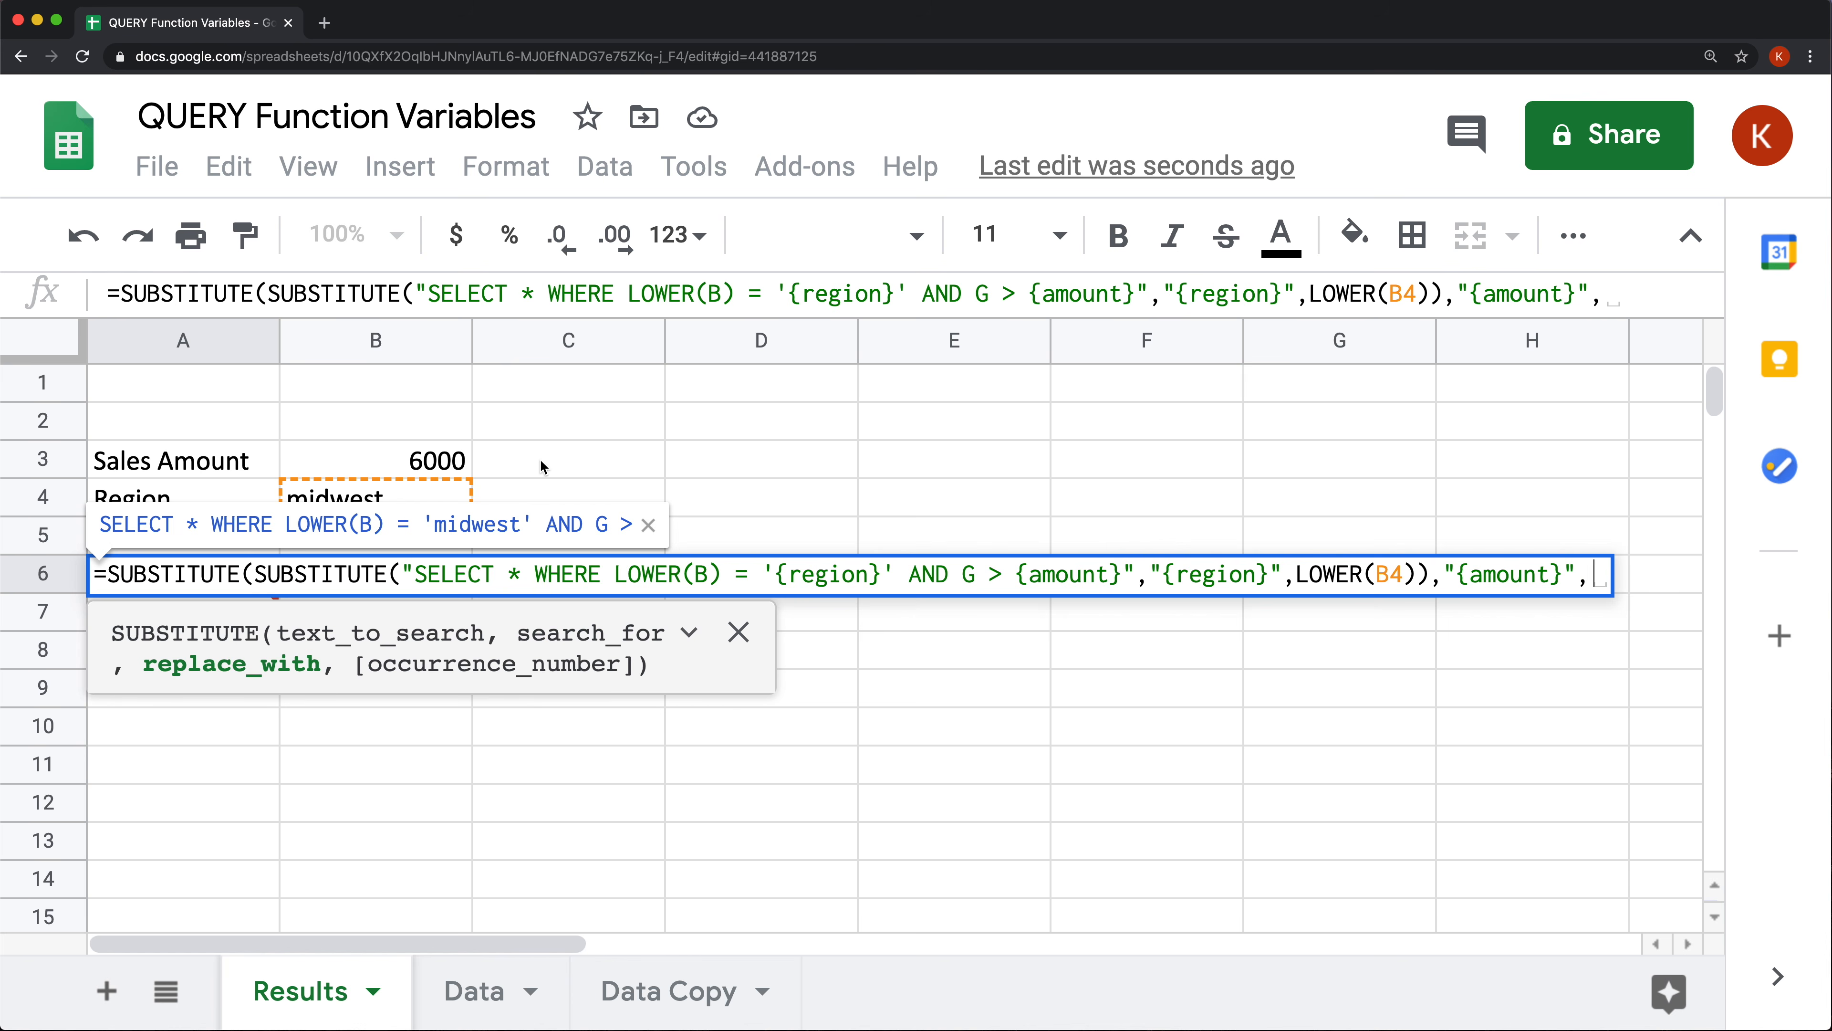
left_click(421, 460)
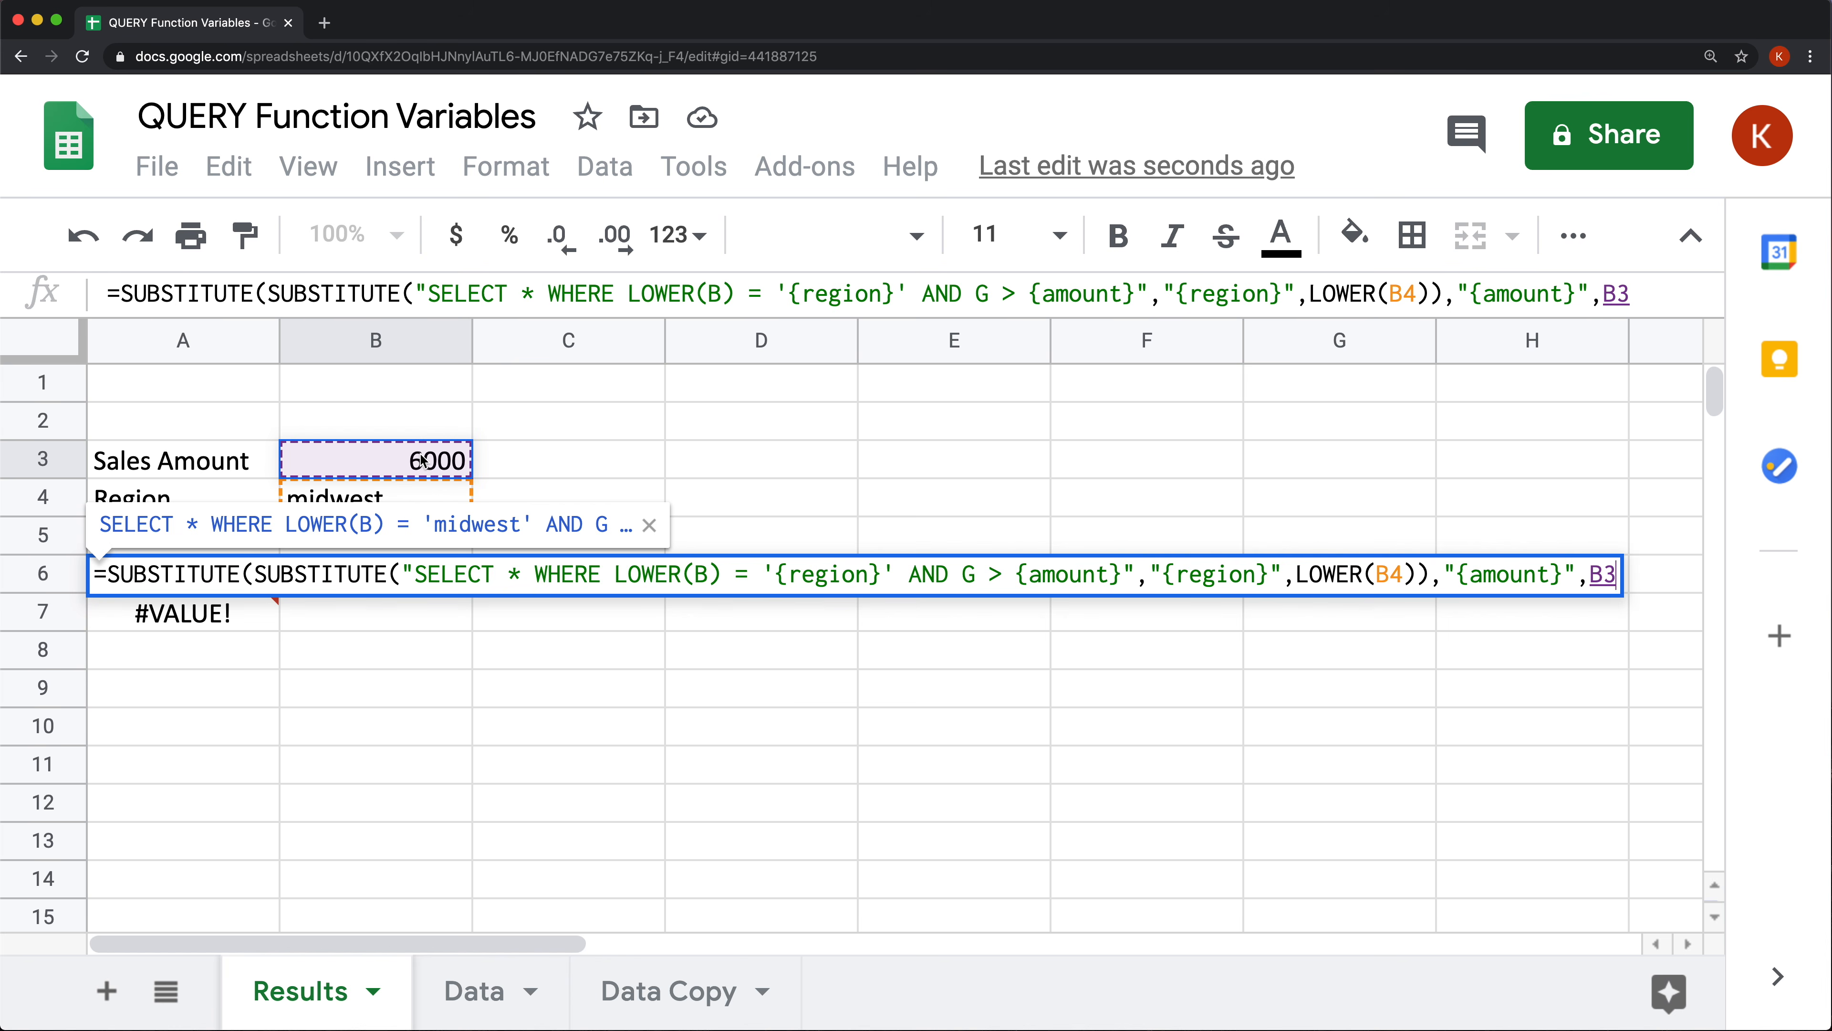
type(")")
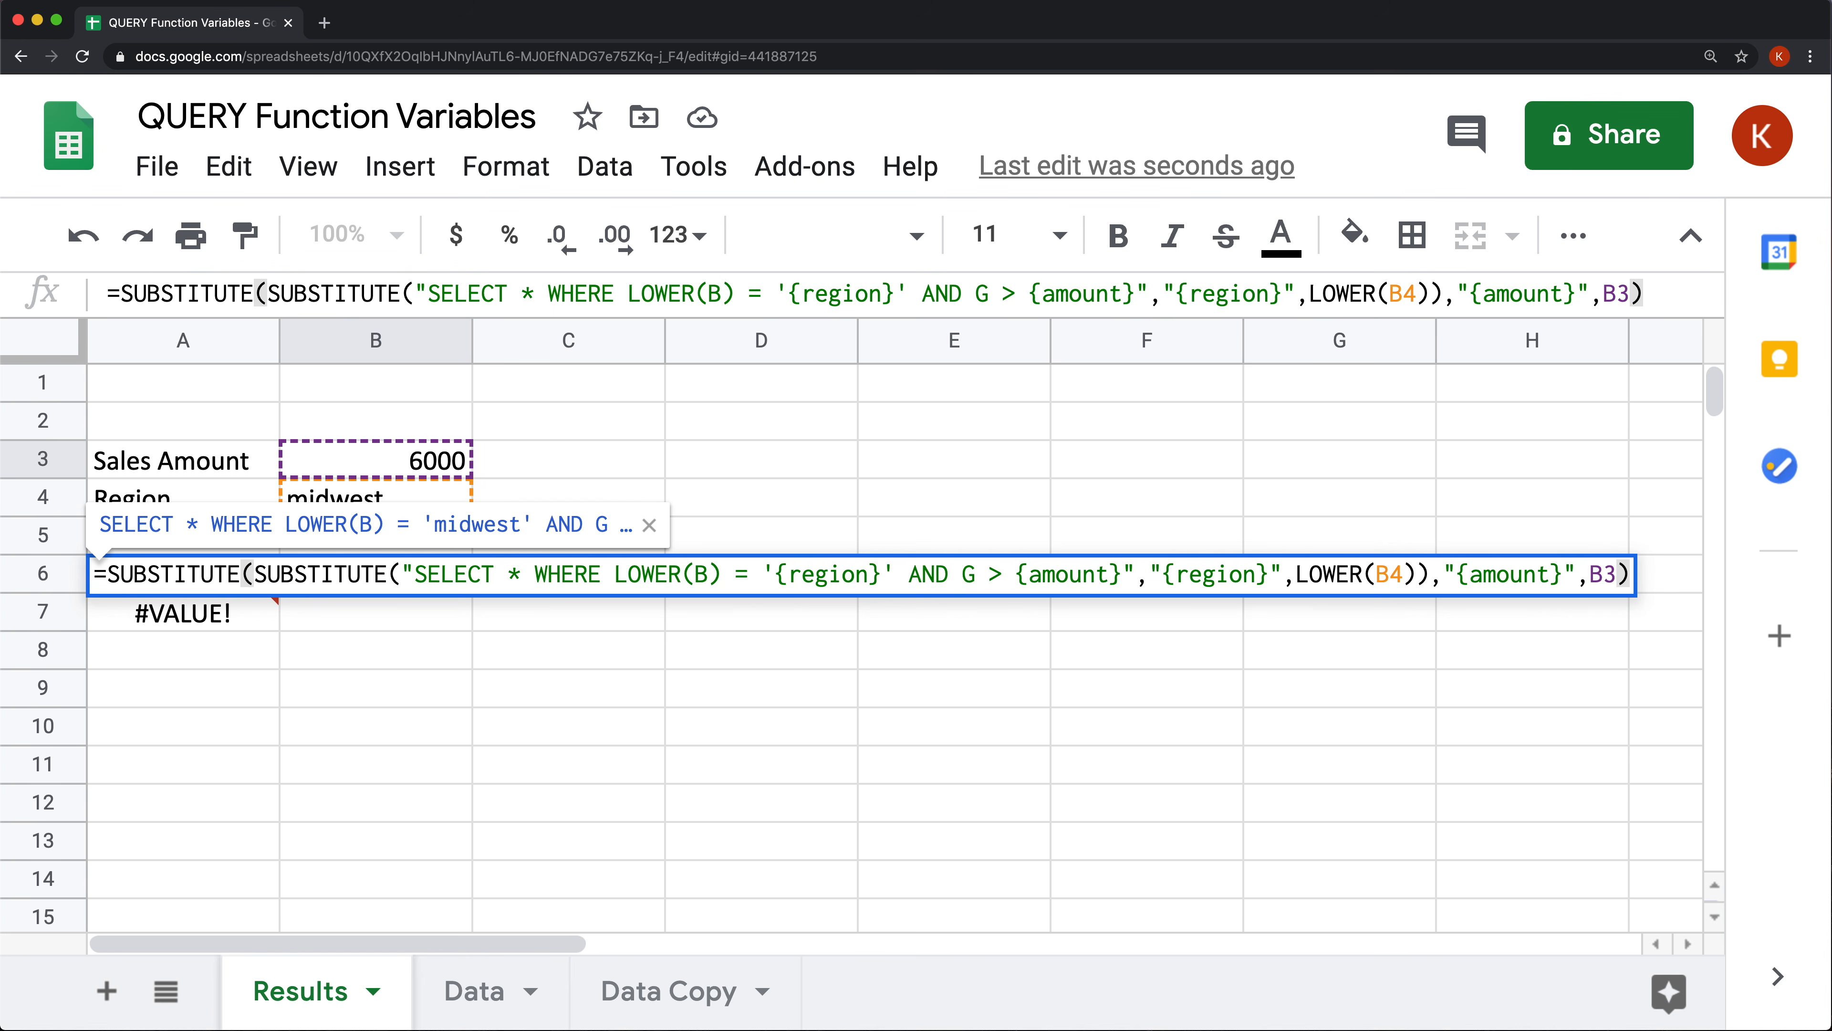
key("Return")
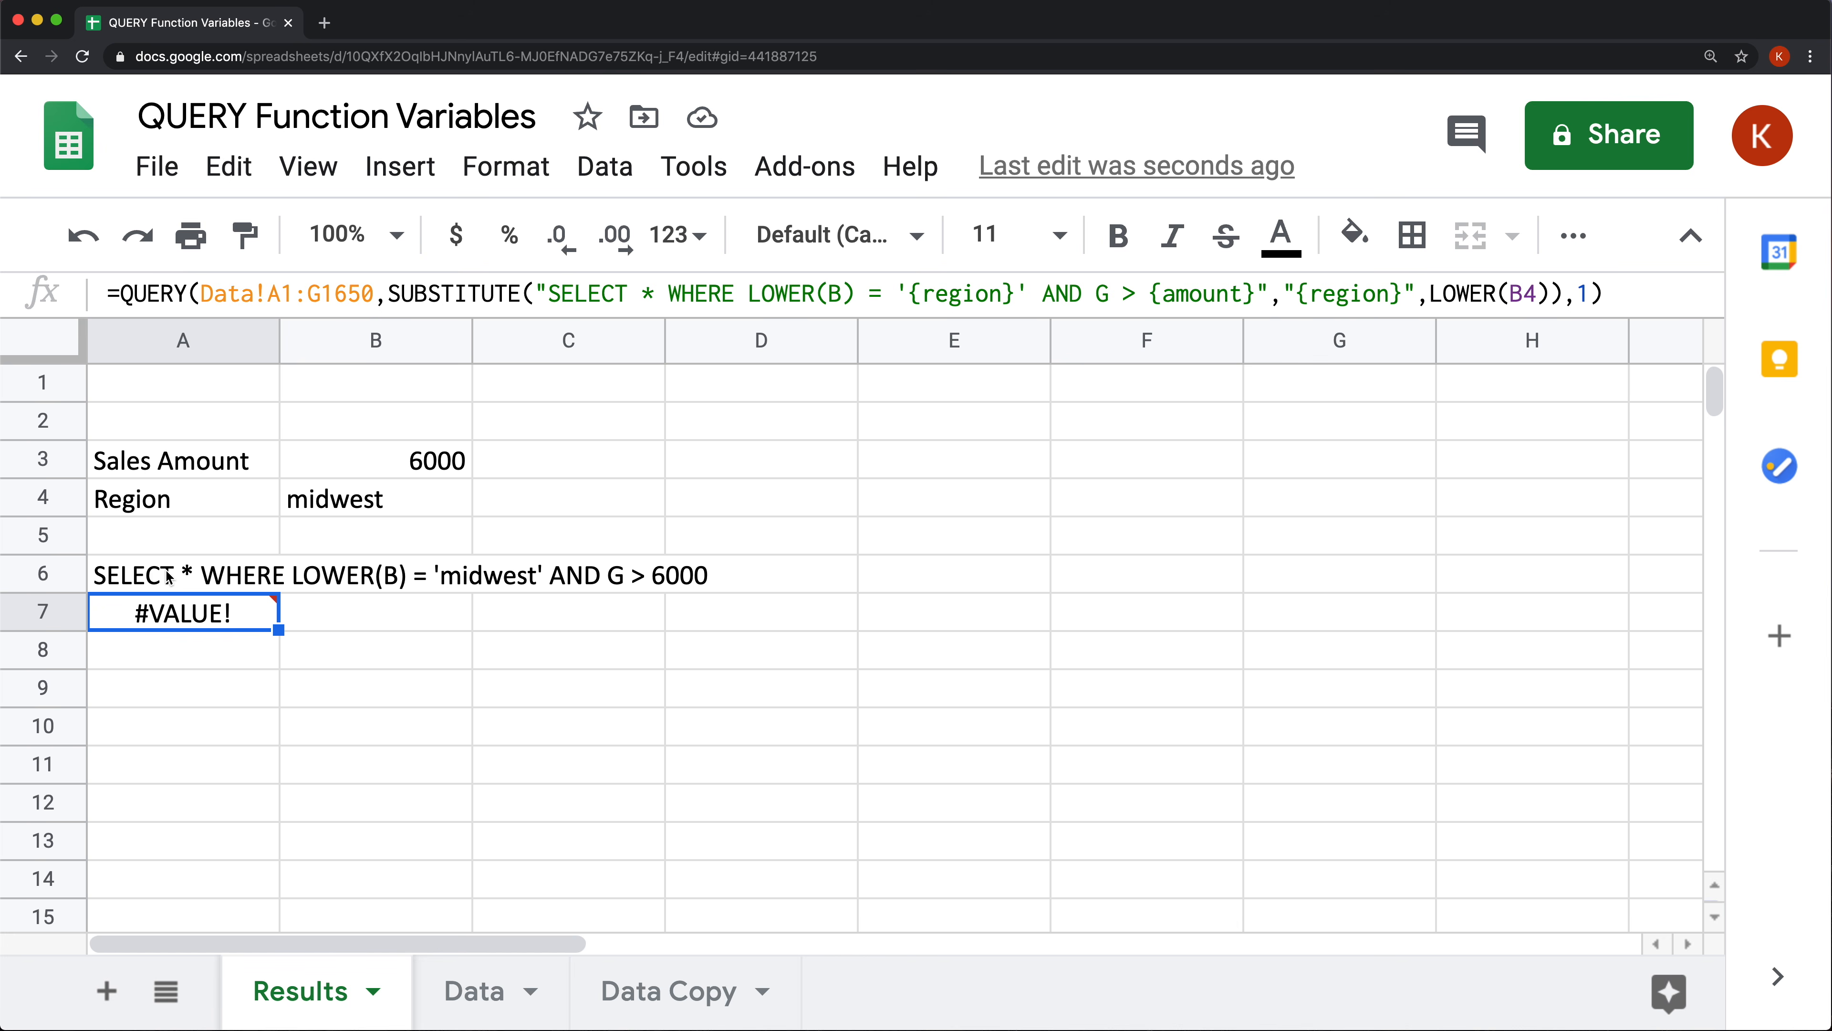
Copy the whole nested SUBSTITUTE expression, without the equals sign, from A6's formula.
left_click(168, 576)
double_click(148, 574)
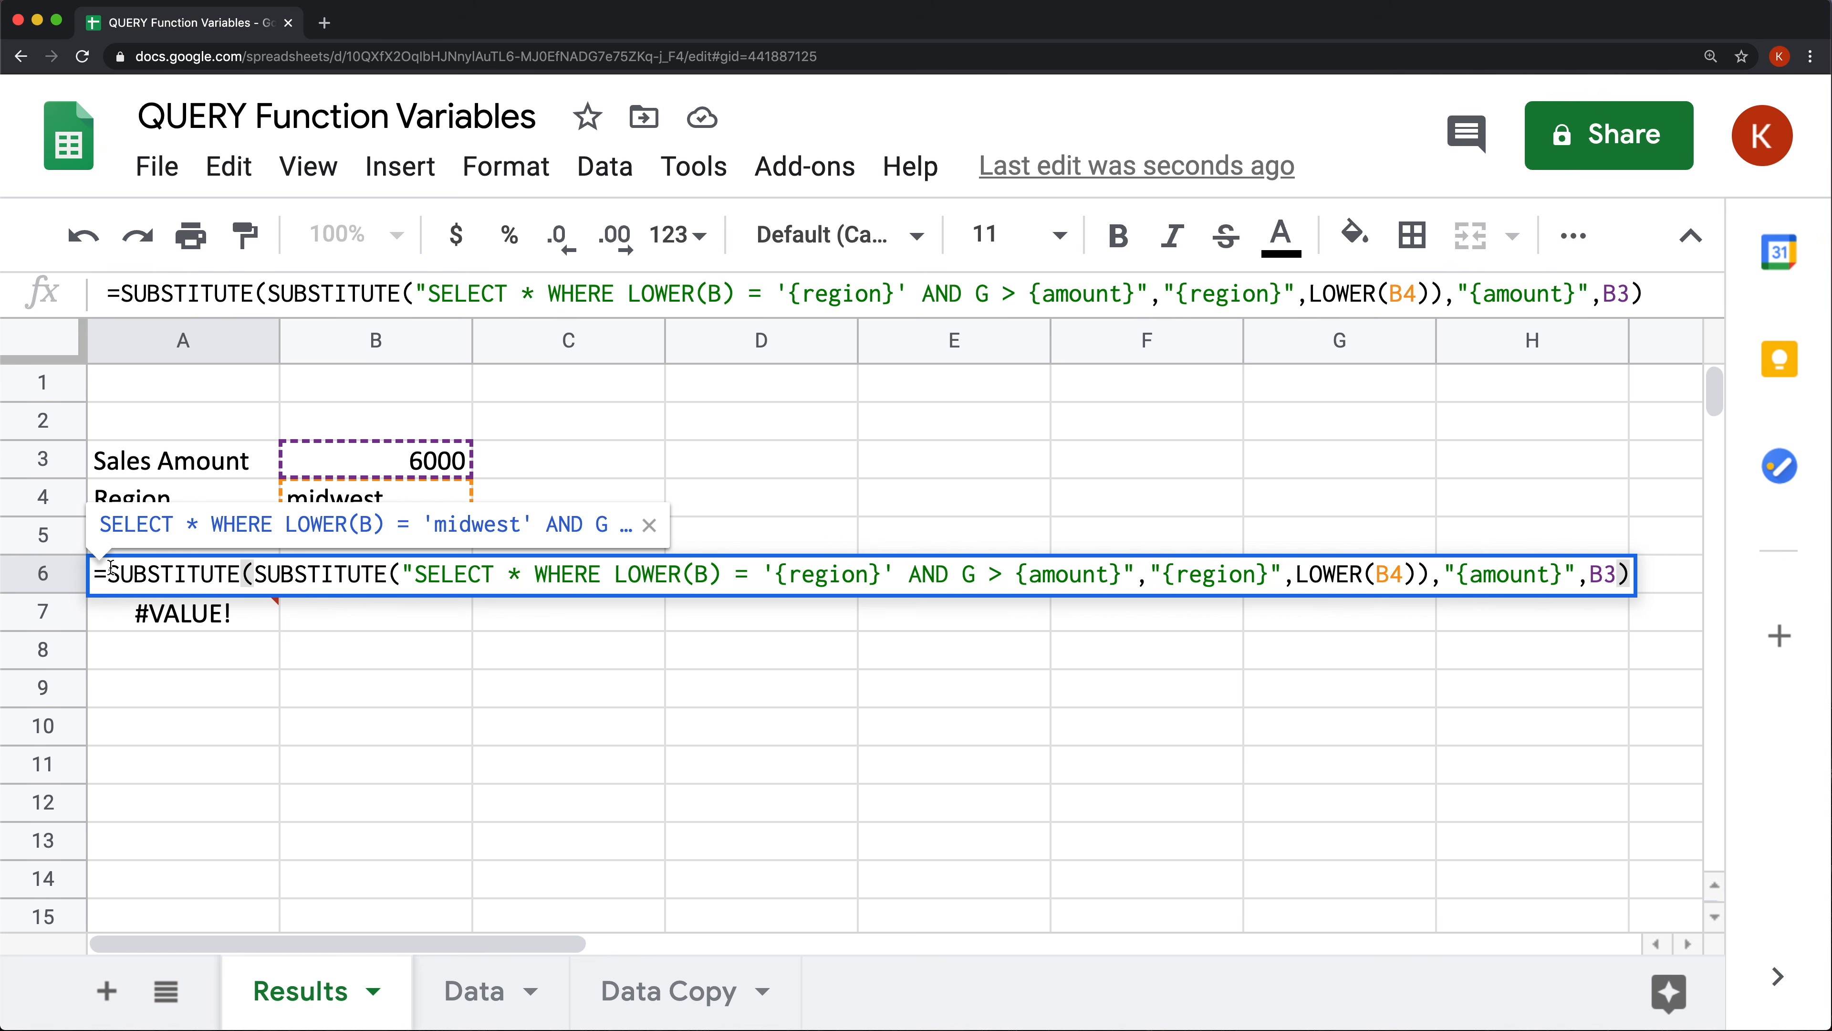
left_click_drag(111, 571, 1738, 592)
key("cmd+c")
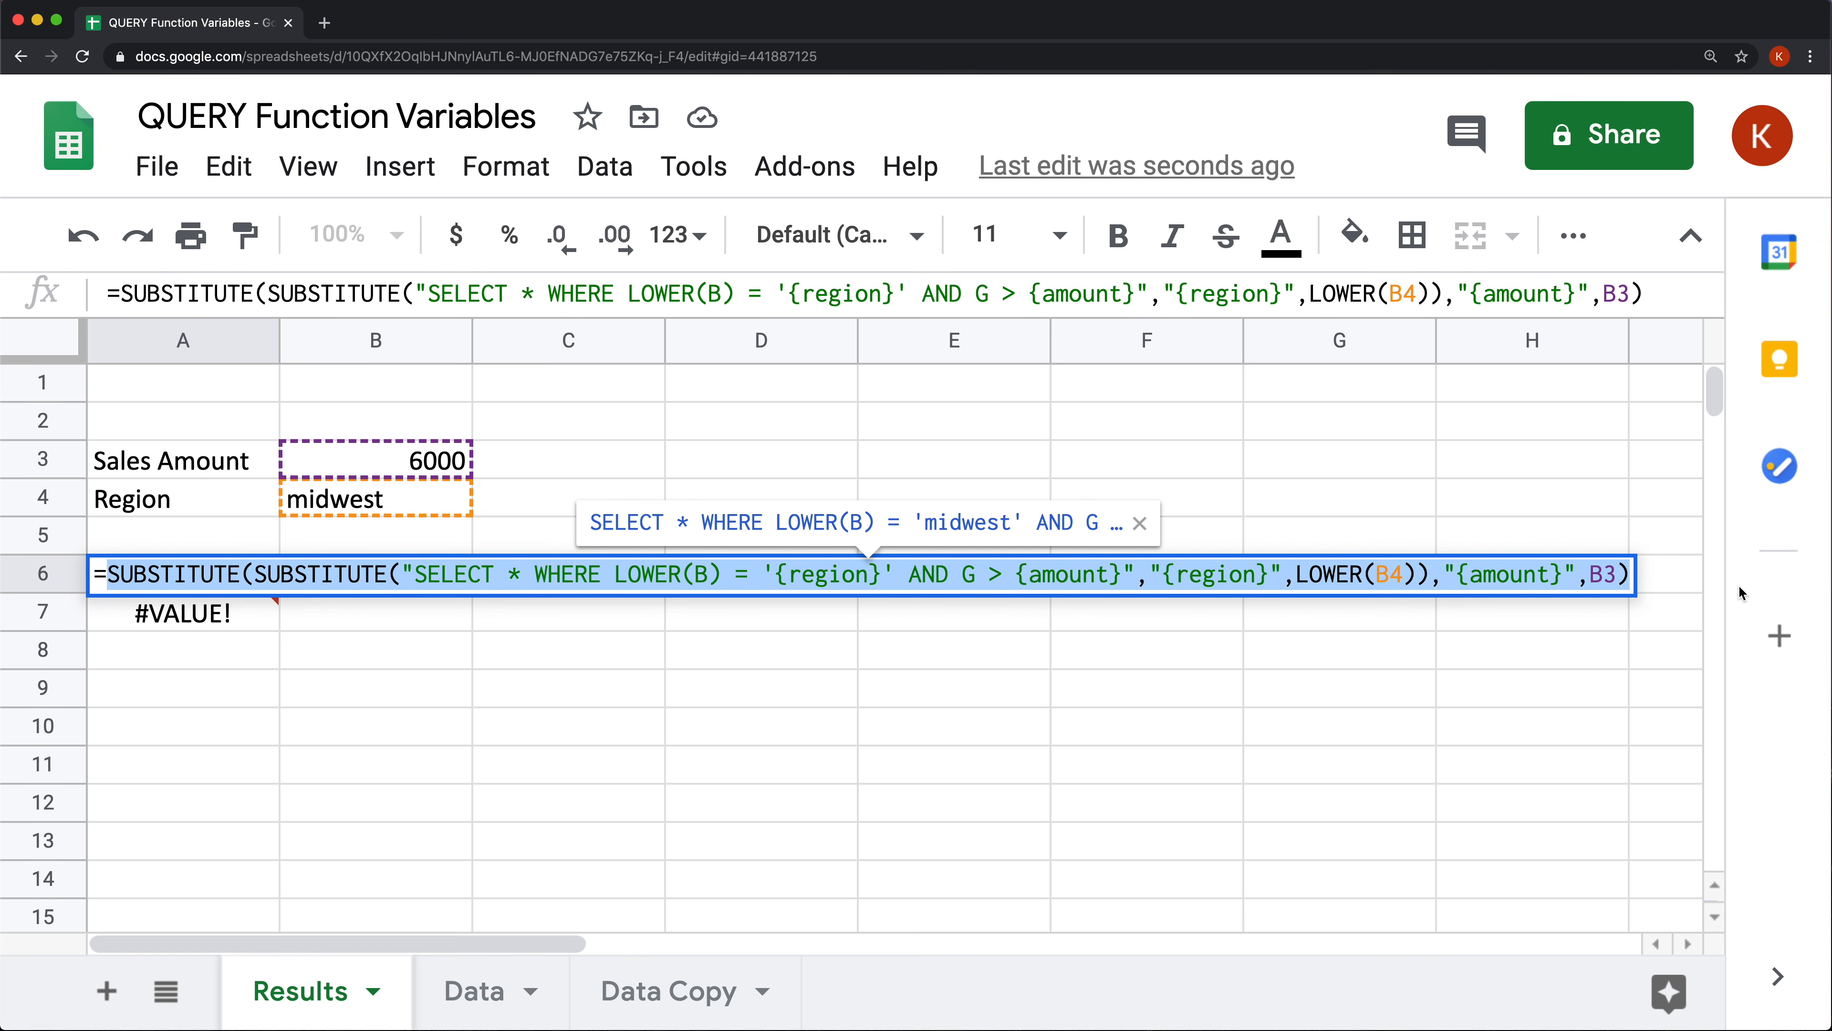
key("Escape")
Replace the single SUBSTITUTE query argument in A7's QUERY formula with the copied nested SUBSTITUTE expression.
left_click(159, 612)
double_click(157, 612)
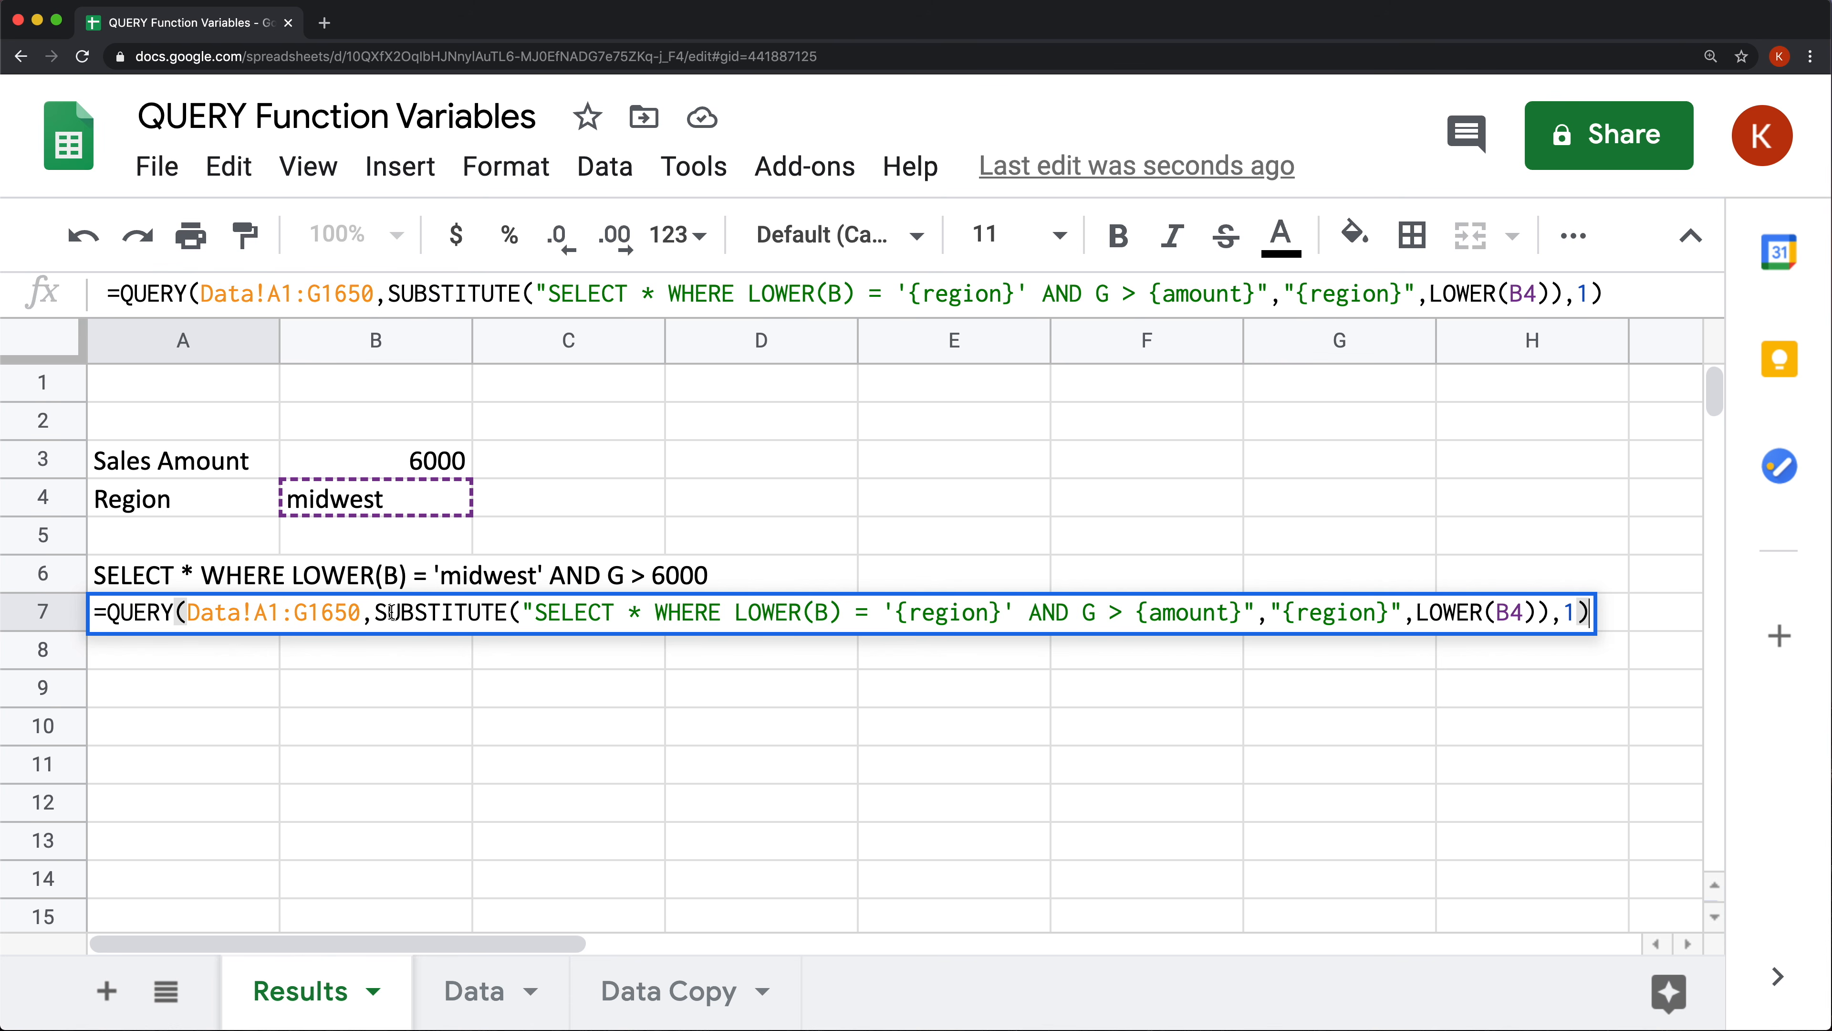
left_click_drag(375, 612, 1549, 610)
key("BackSpace")
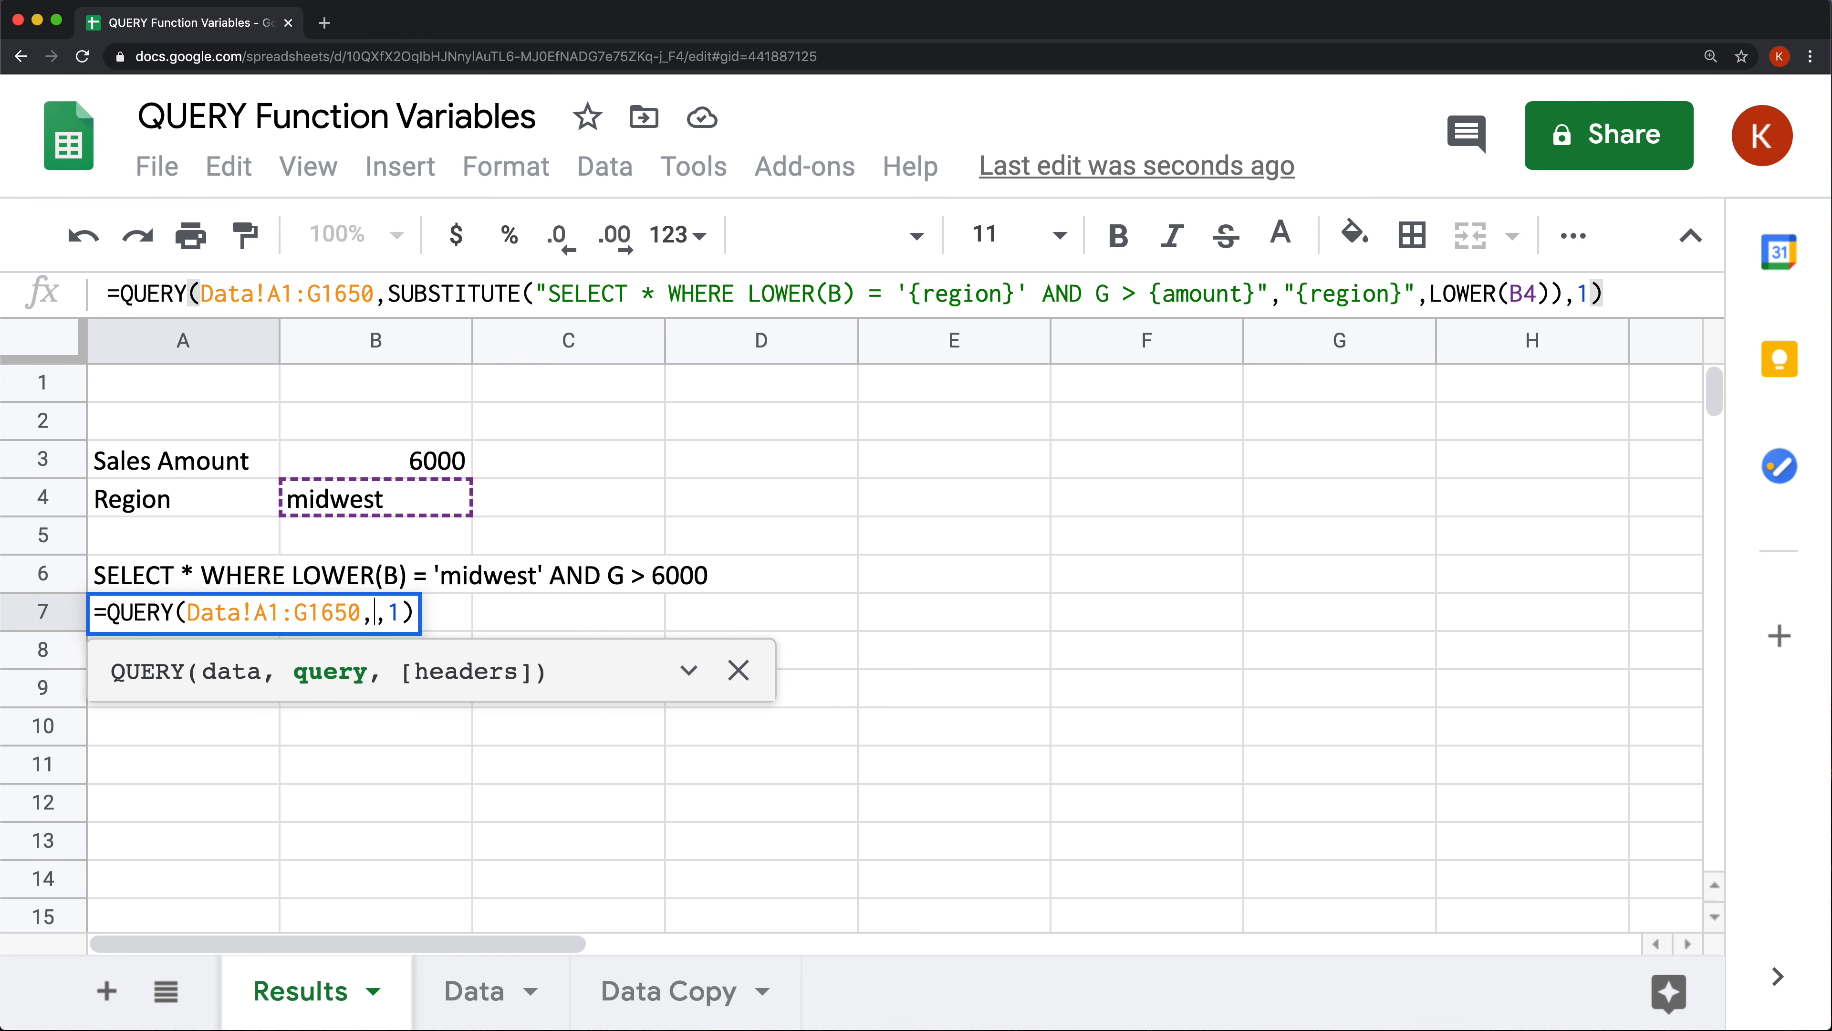
key("cmd+v")
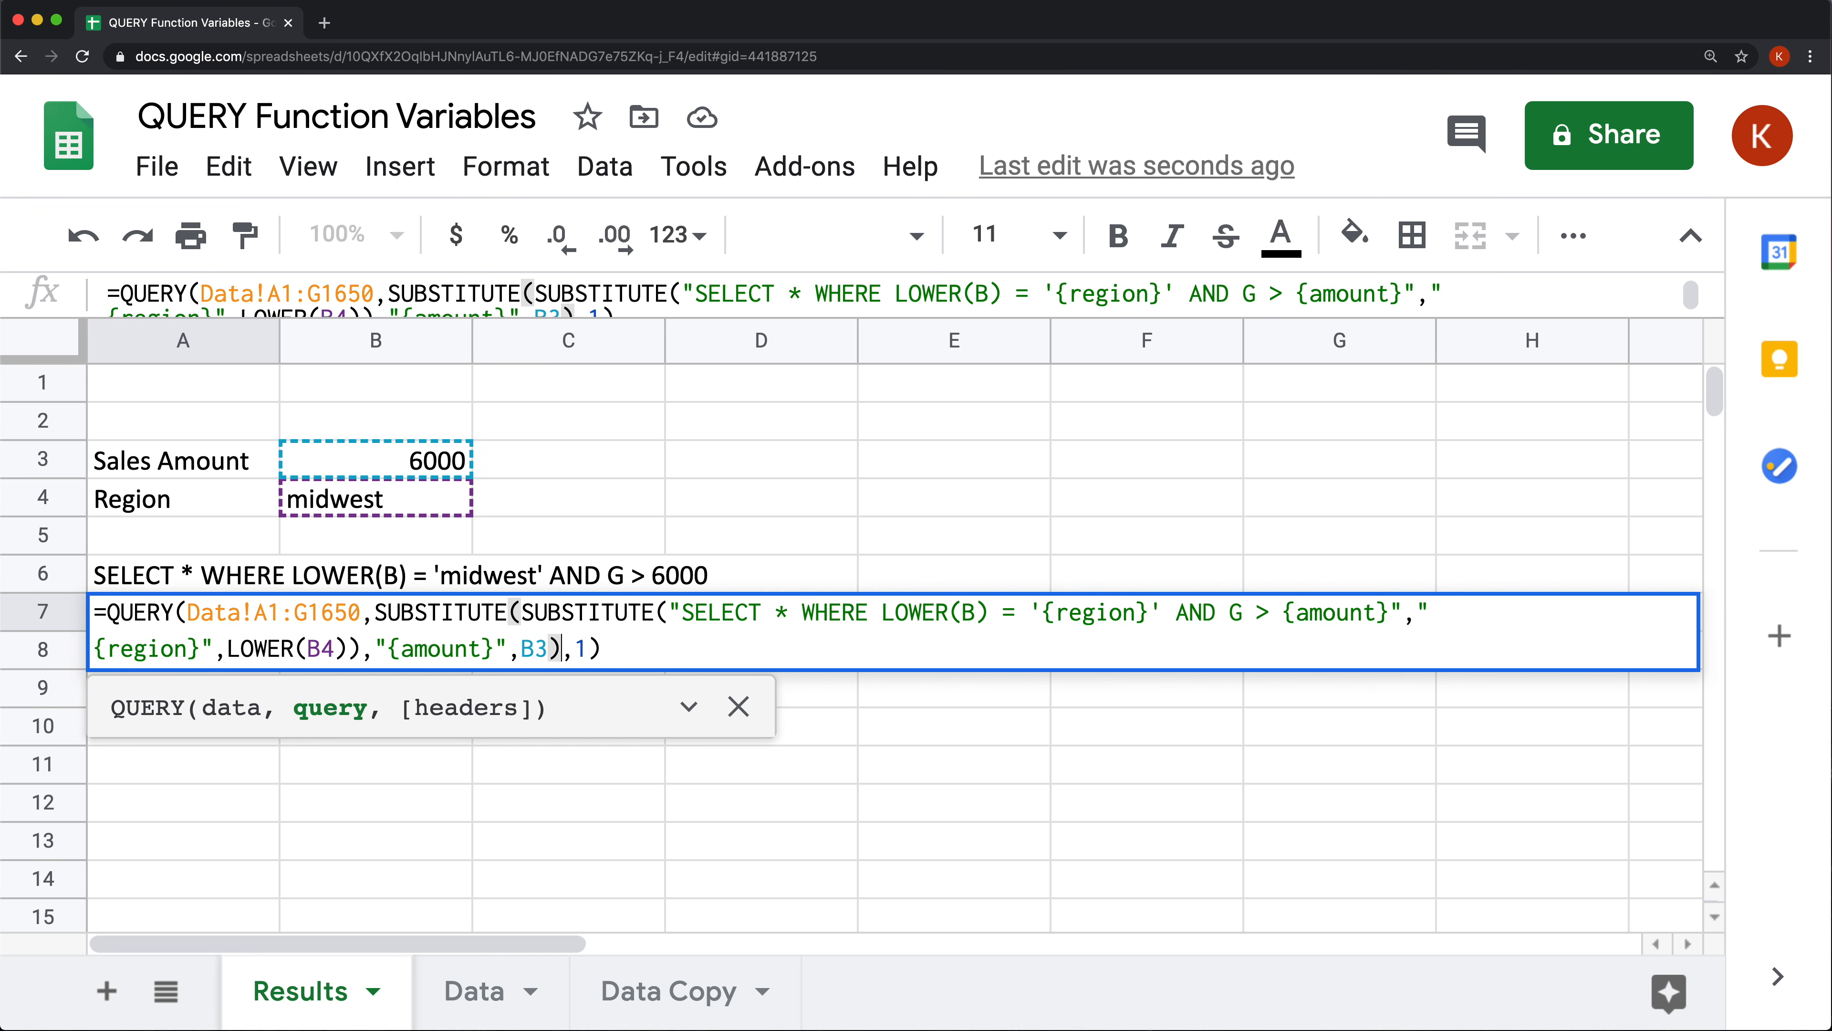
key("Return")
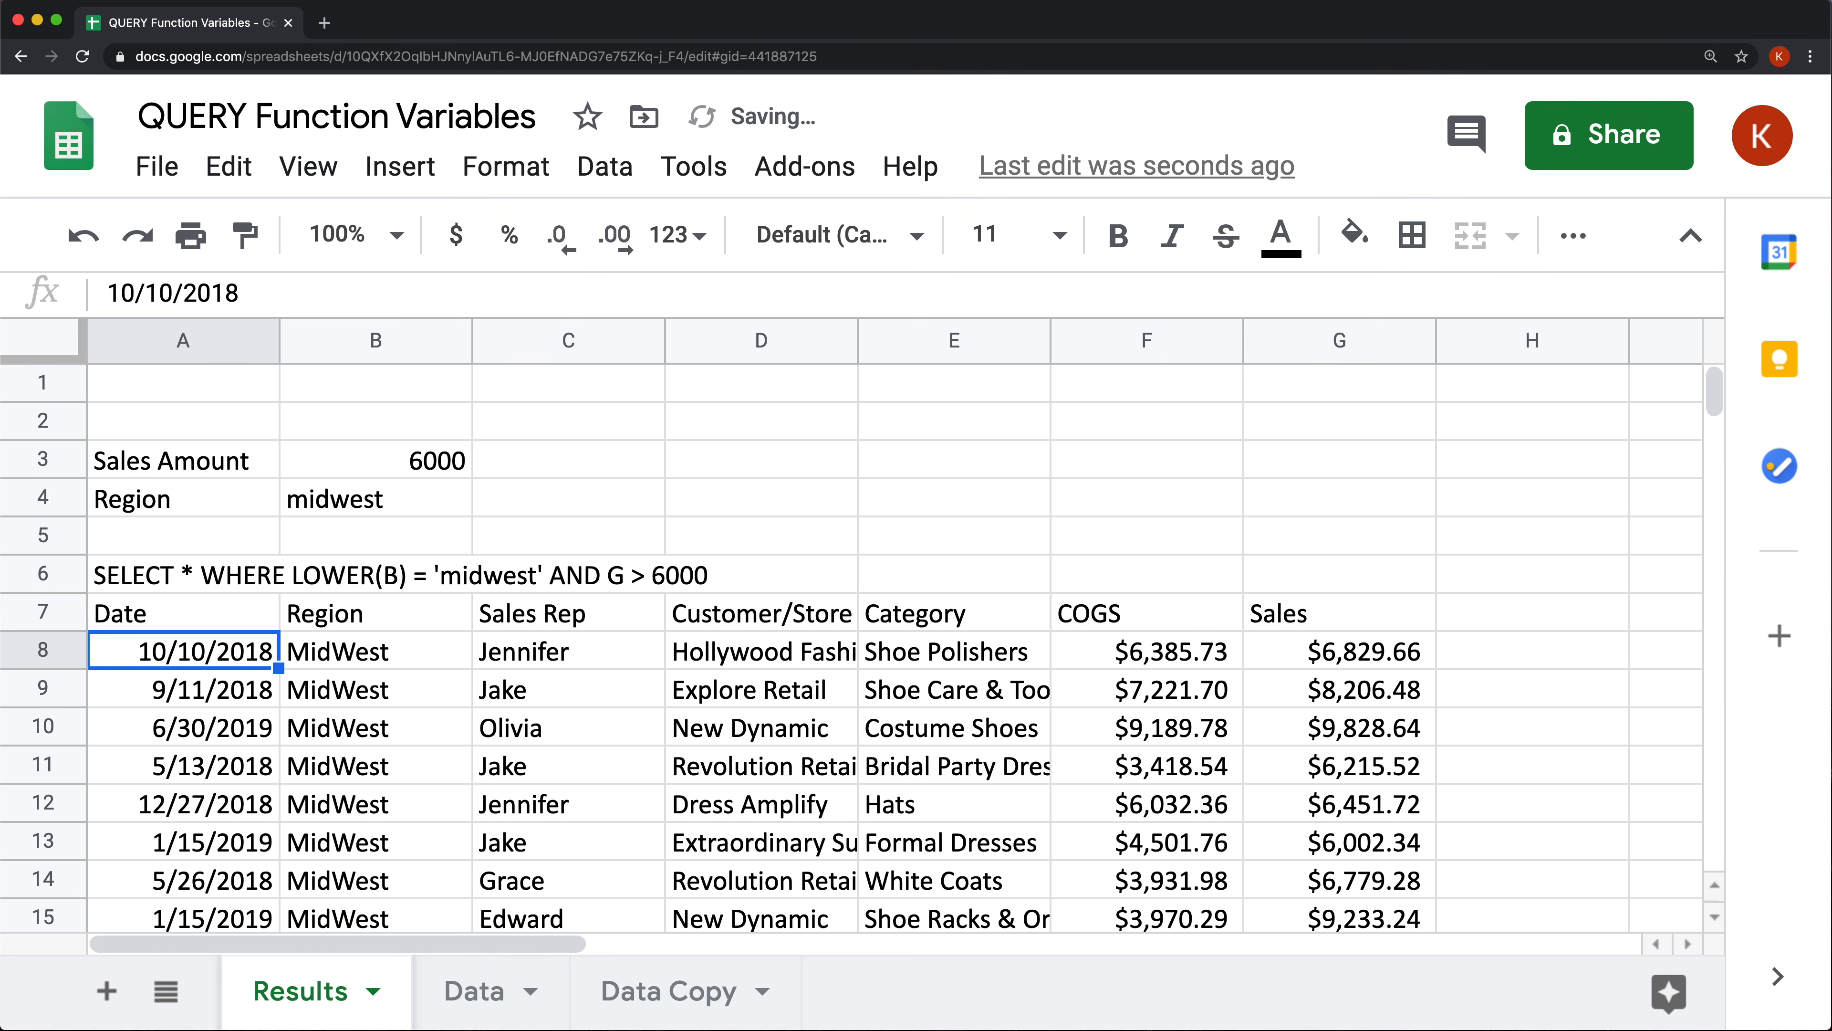
Clear the helper SUBSTITUTE formula from A6.
left_click(154, 578)
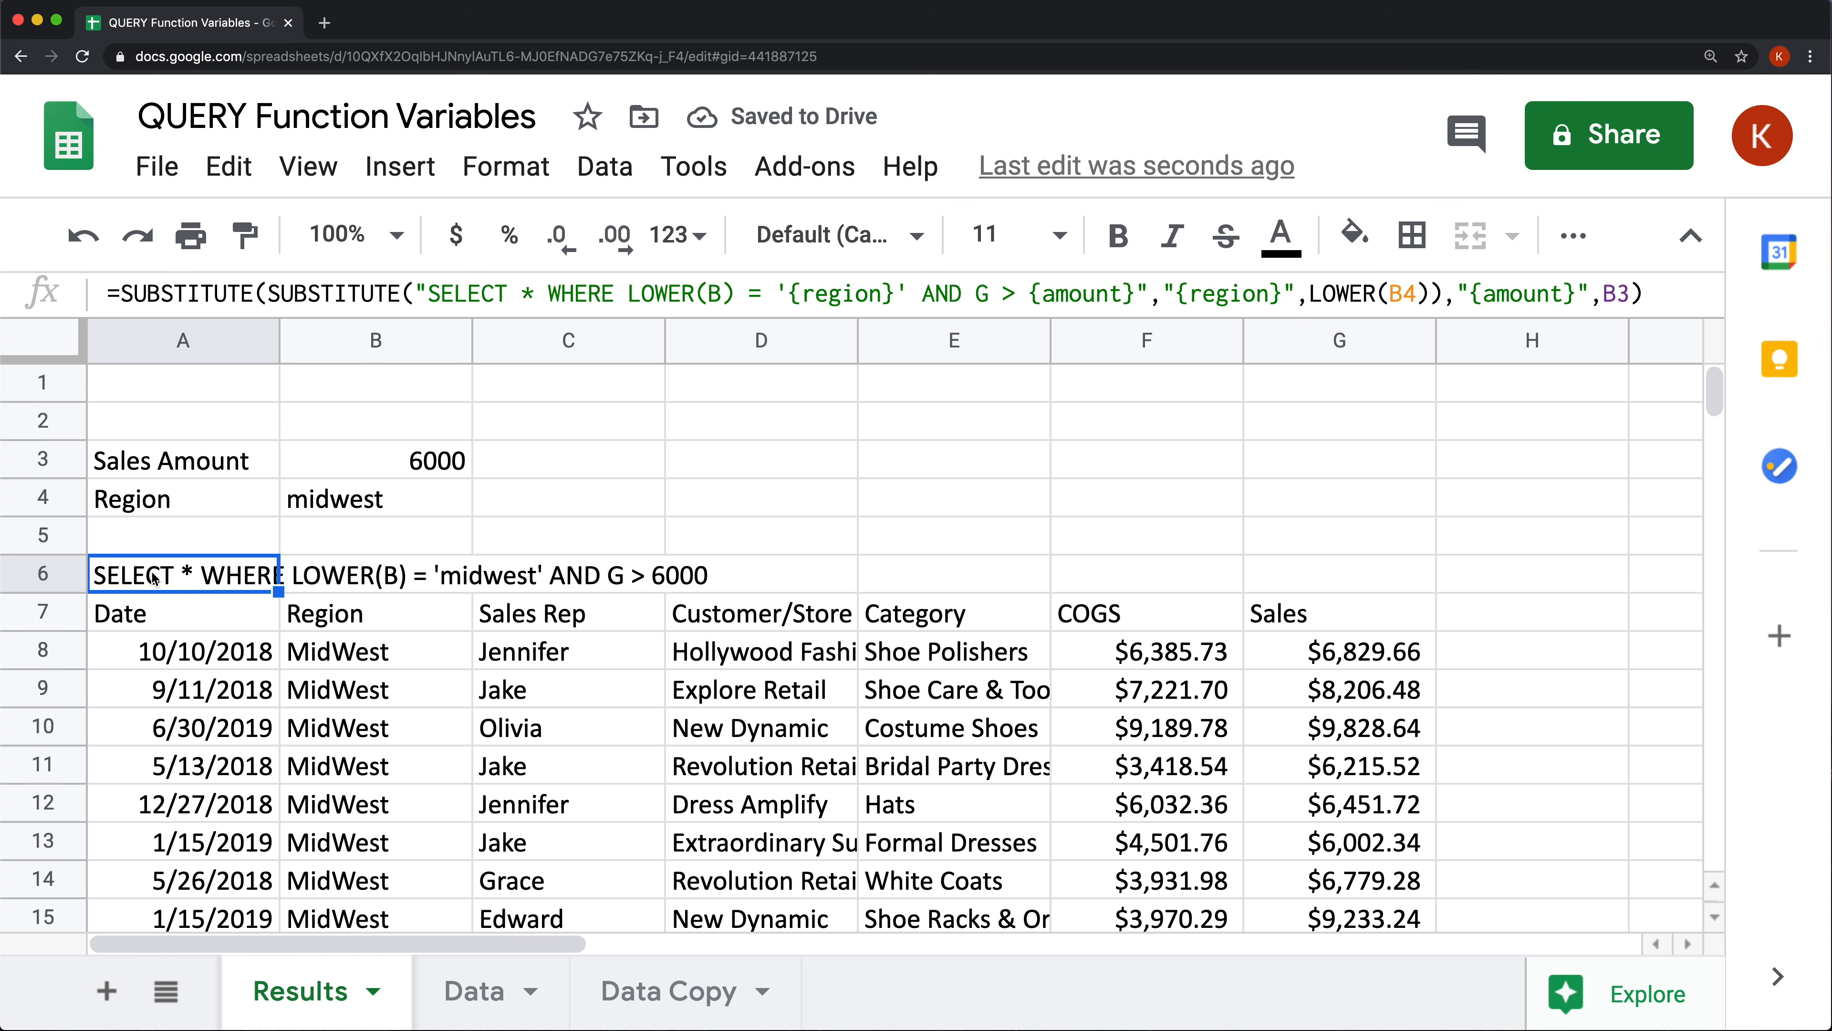
key("Delete")
Set the region variable in B4 to MidWest.
key("Up")
key("Up")
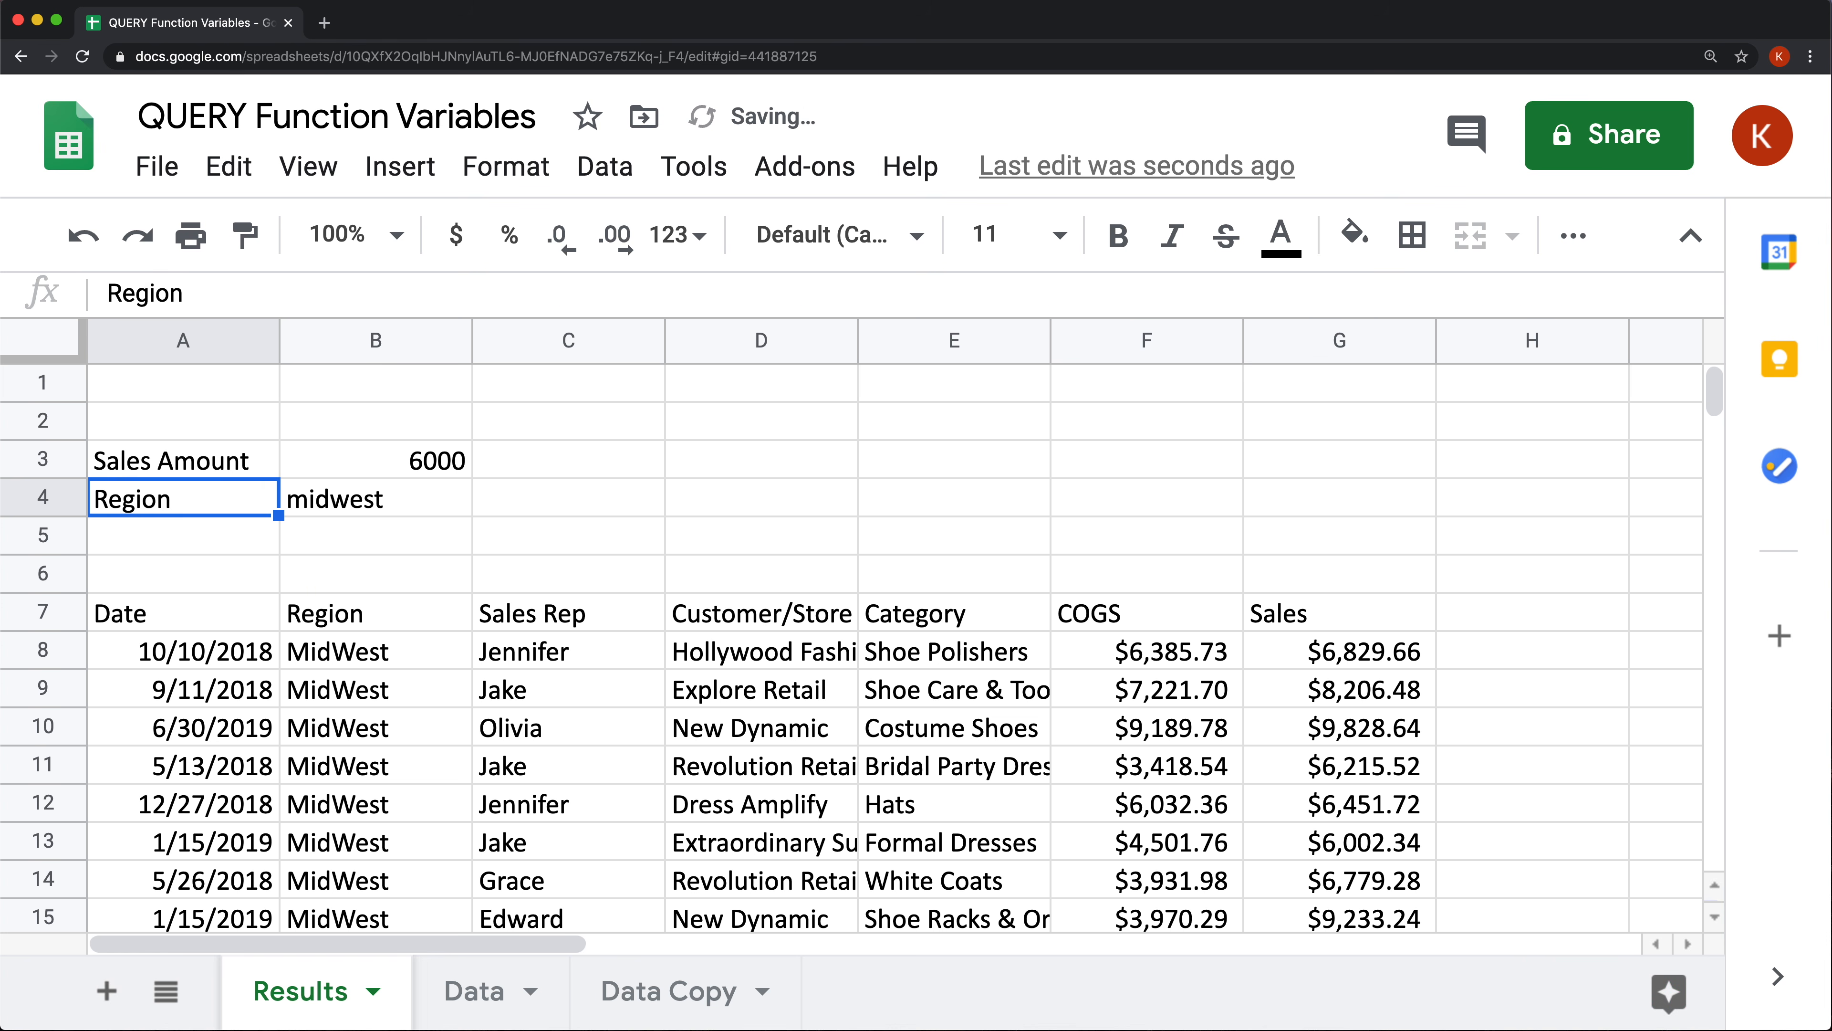
key("Right")
type("Mi")
type("w")
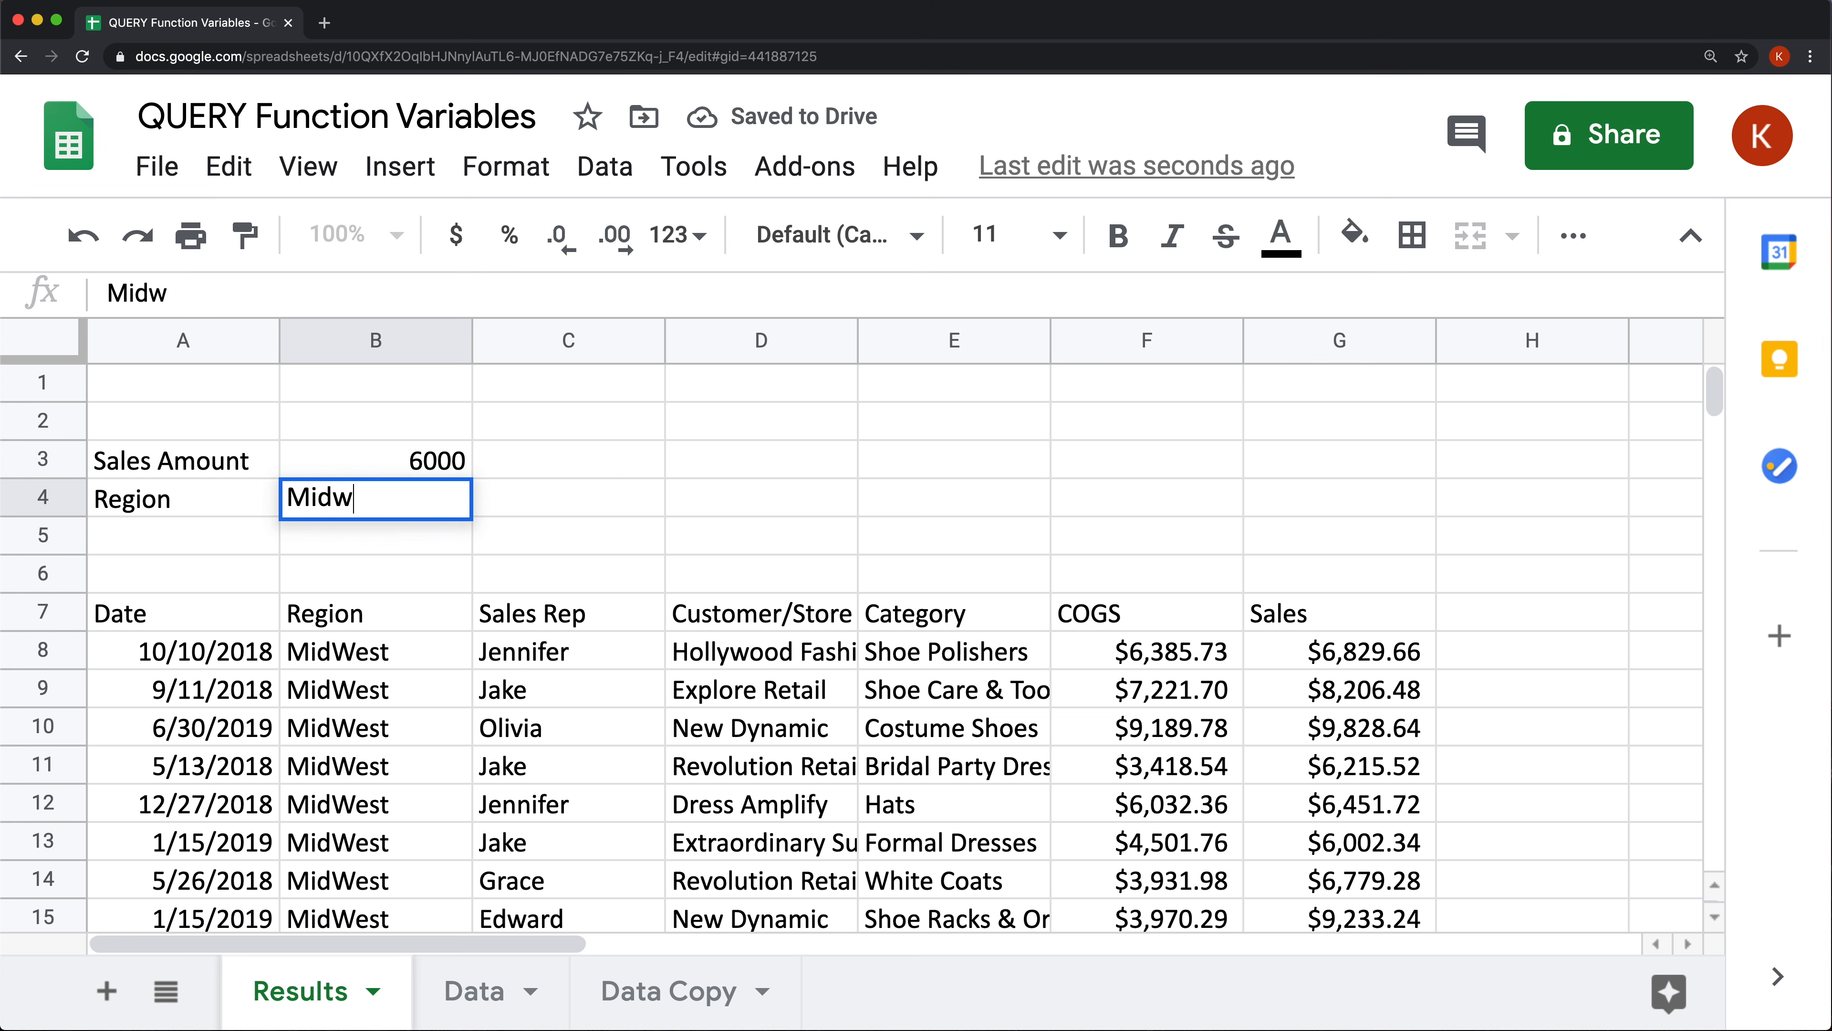
key("BackSpace")
type("West")
key("Return")
Set the sales amount in B3 to 9000 and the region in B4 to west.
key("Up")
key("Up")
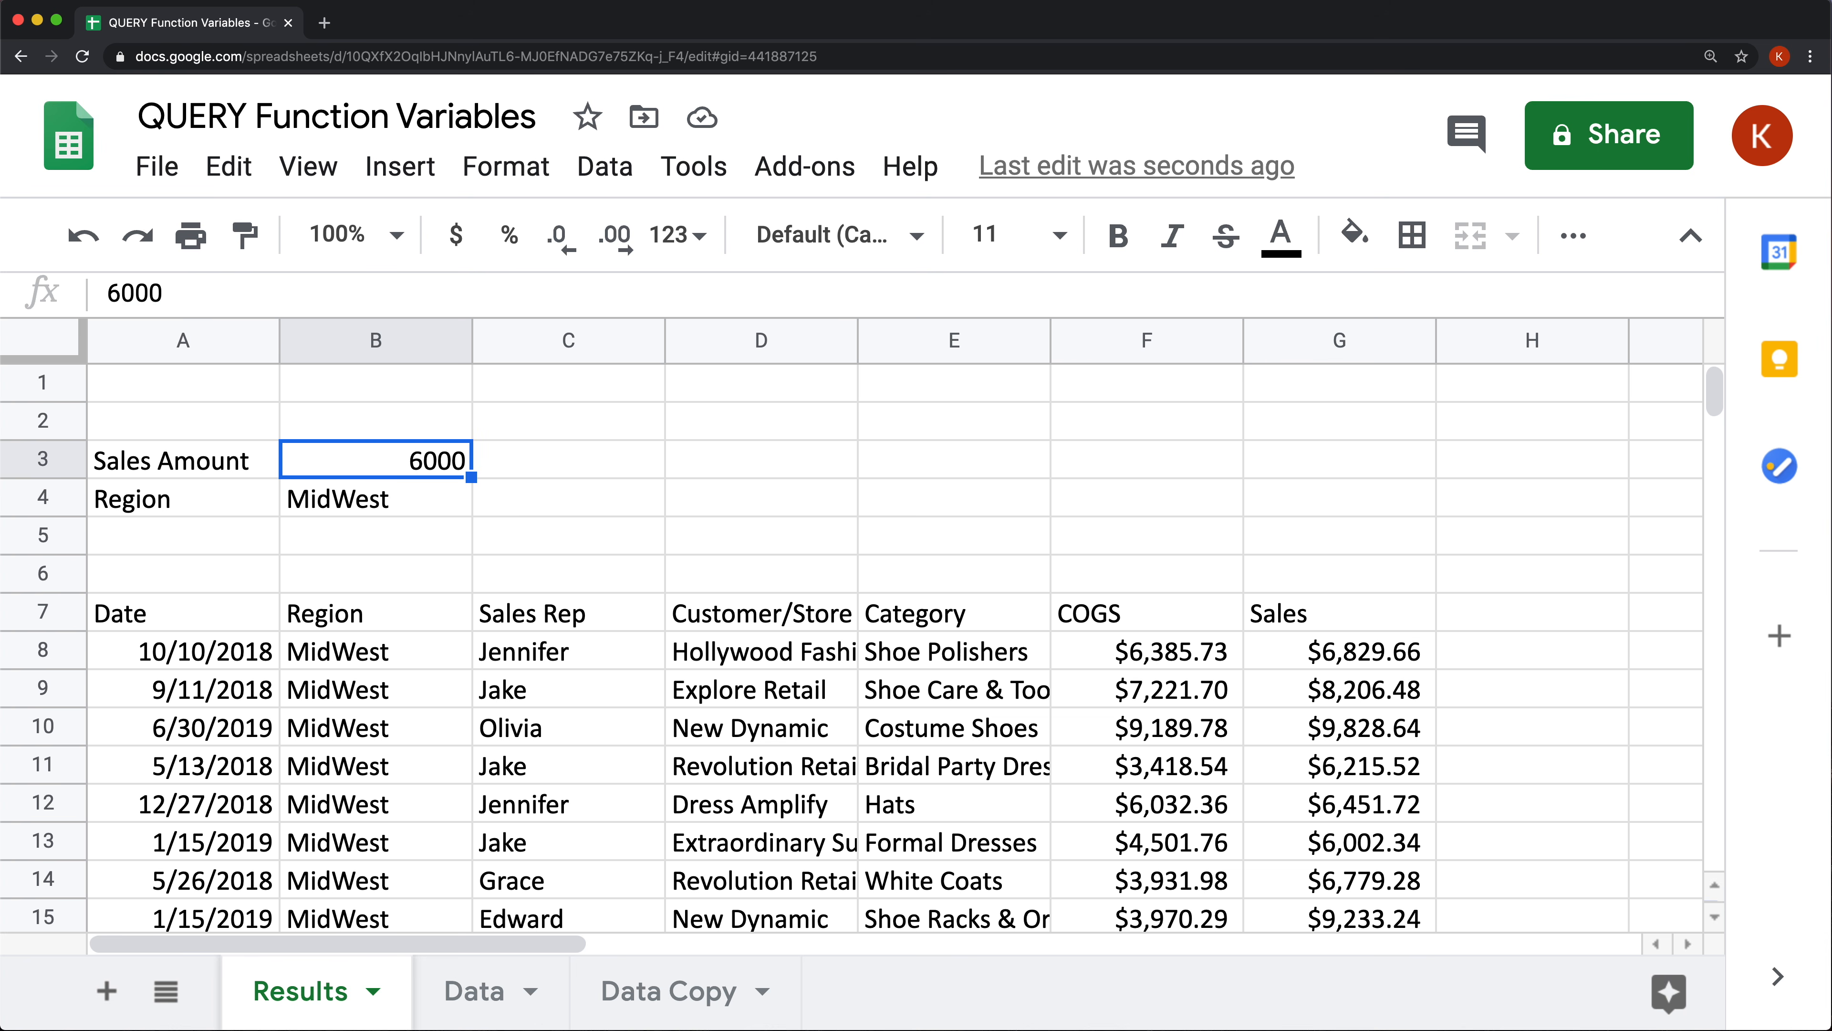
type("9000")
key("Return")
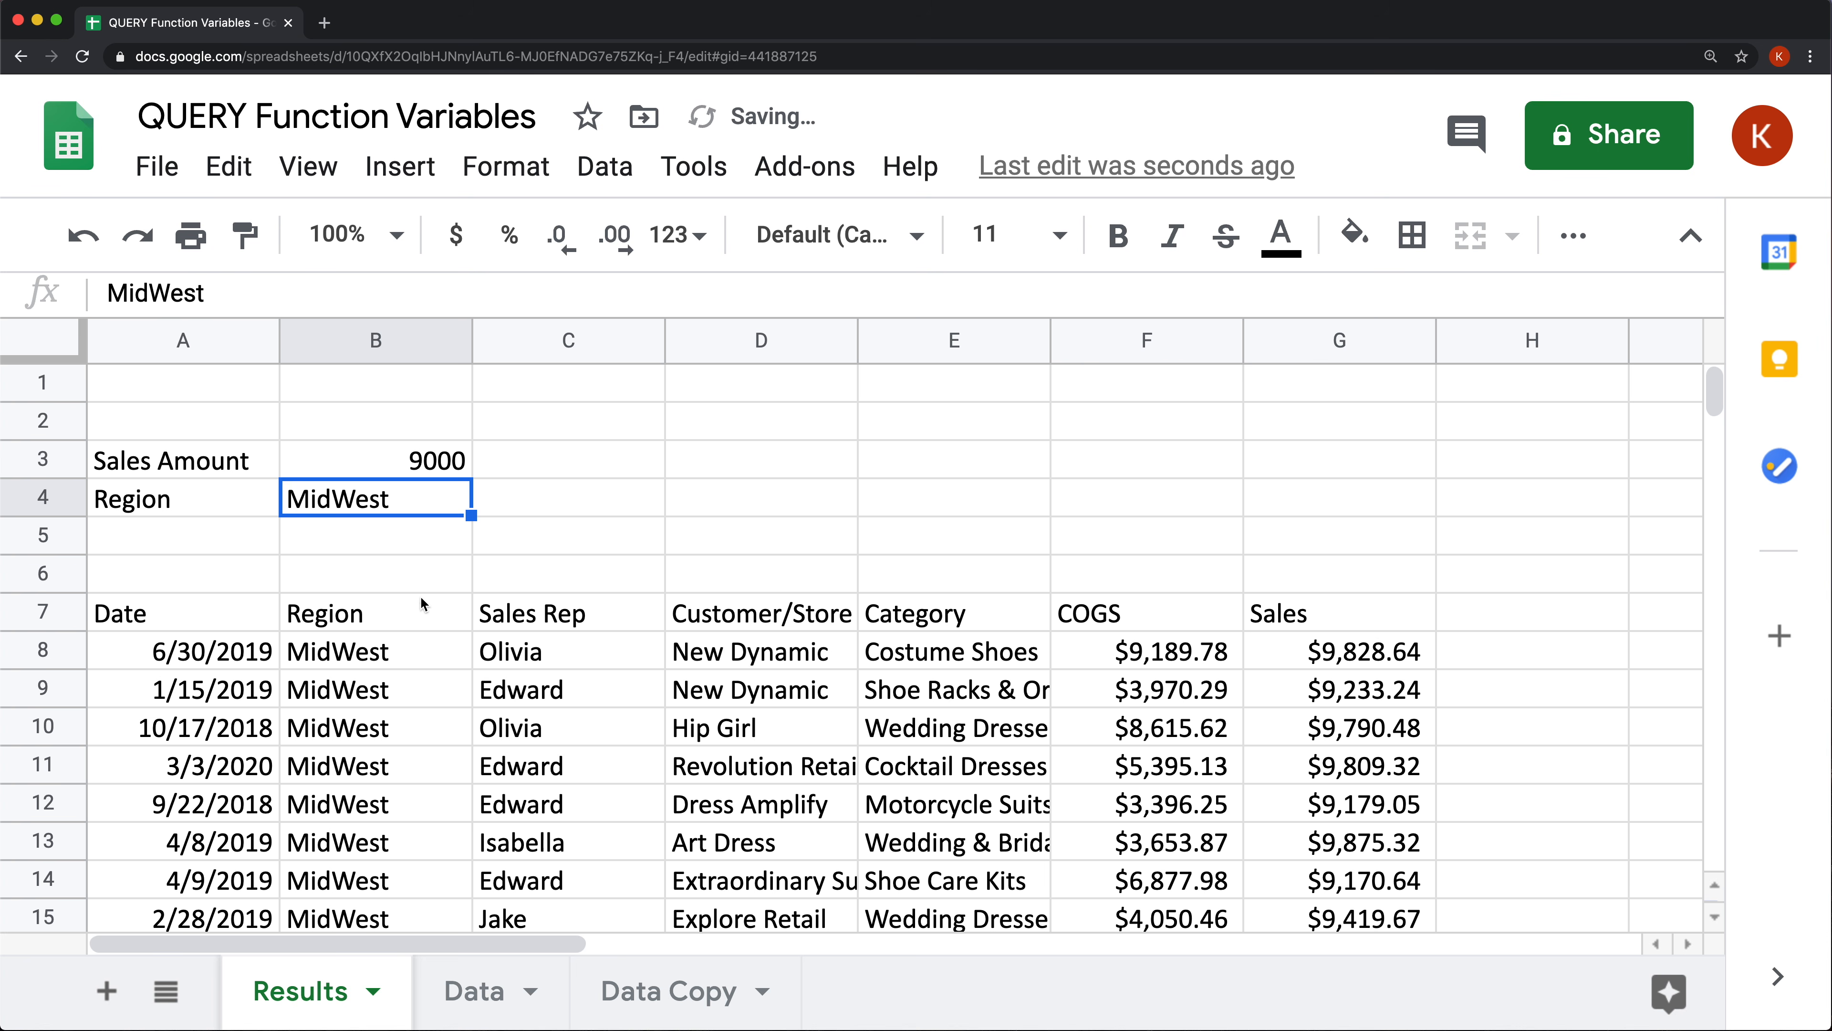
type("west")
key("Return")
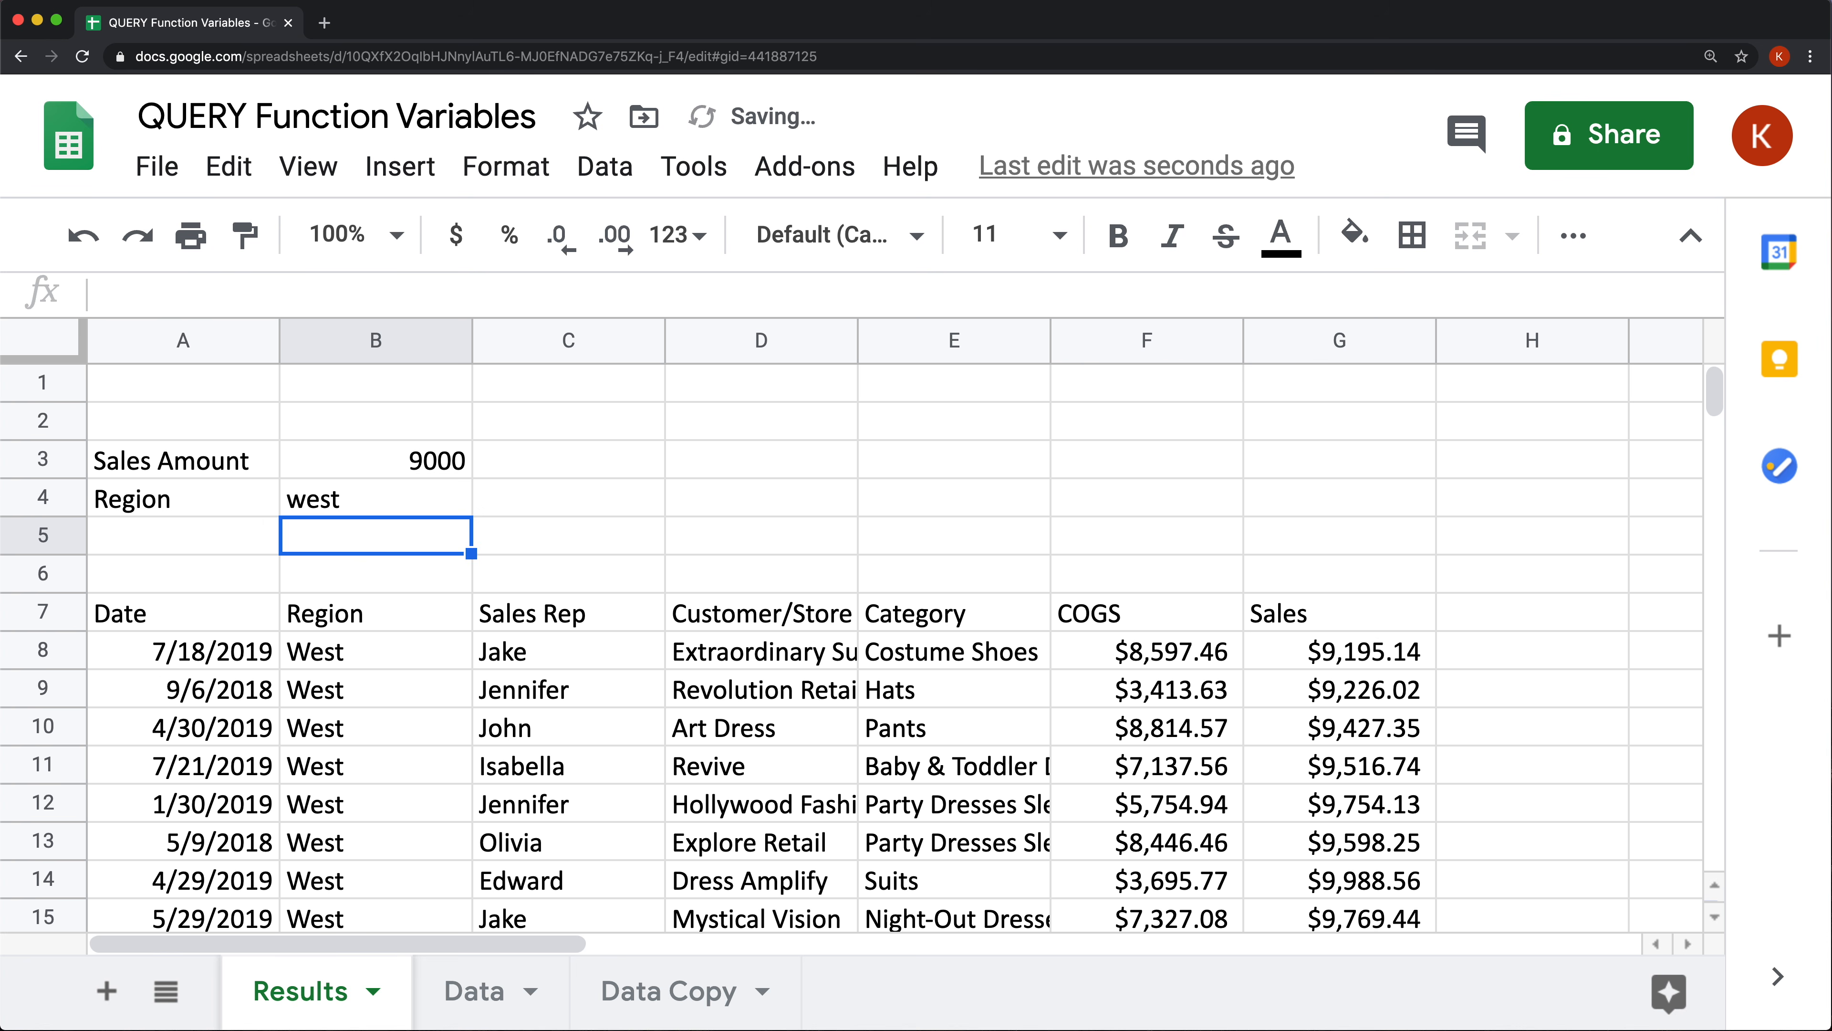
left_click_drag(349, 451, 365, 501)
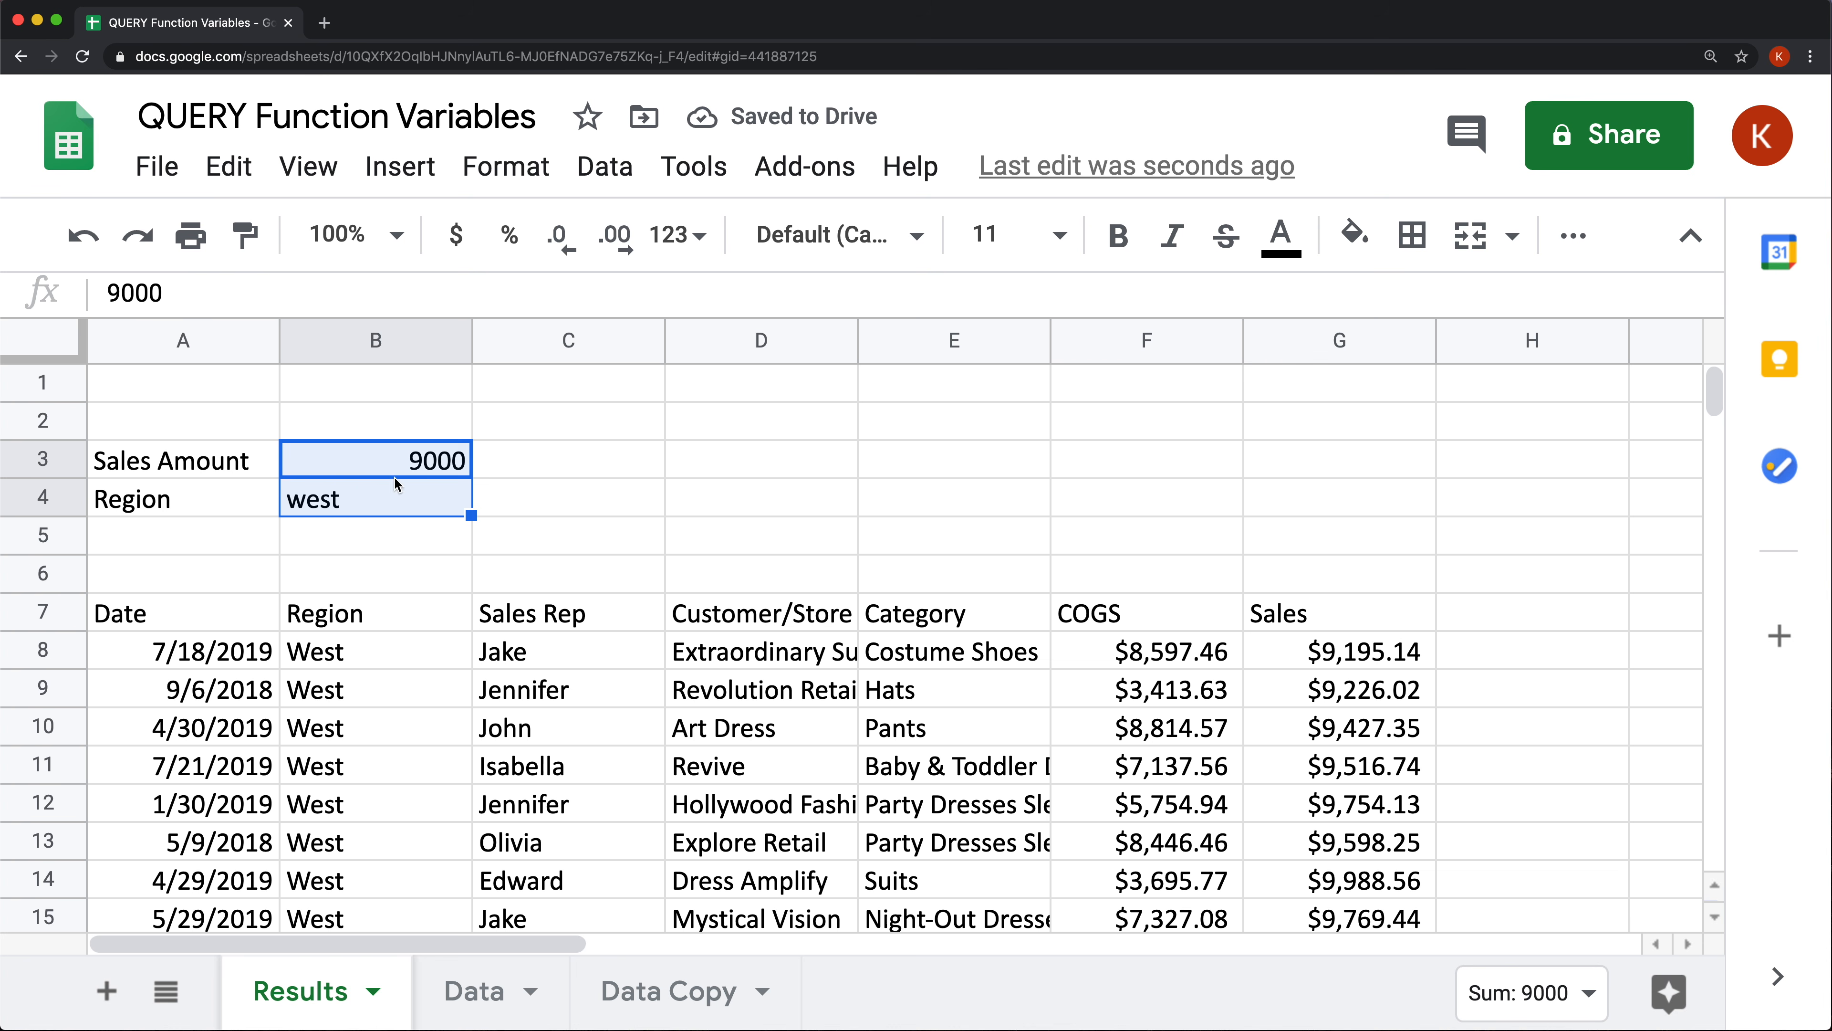
double_click(166, 613)
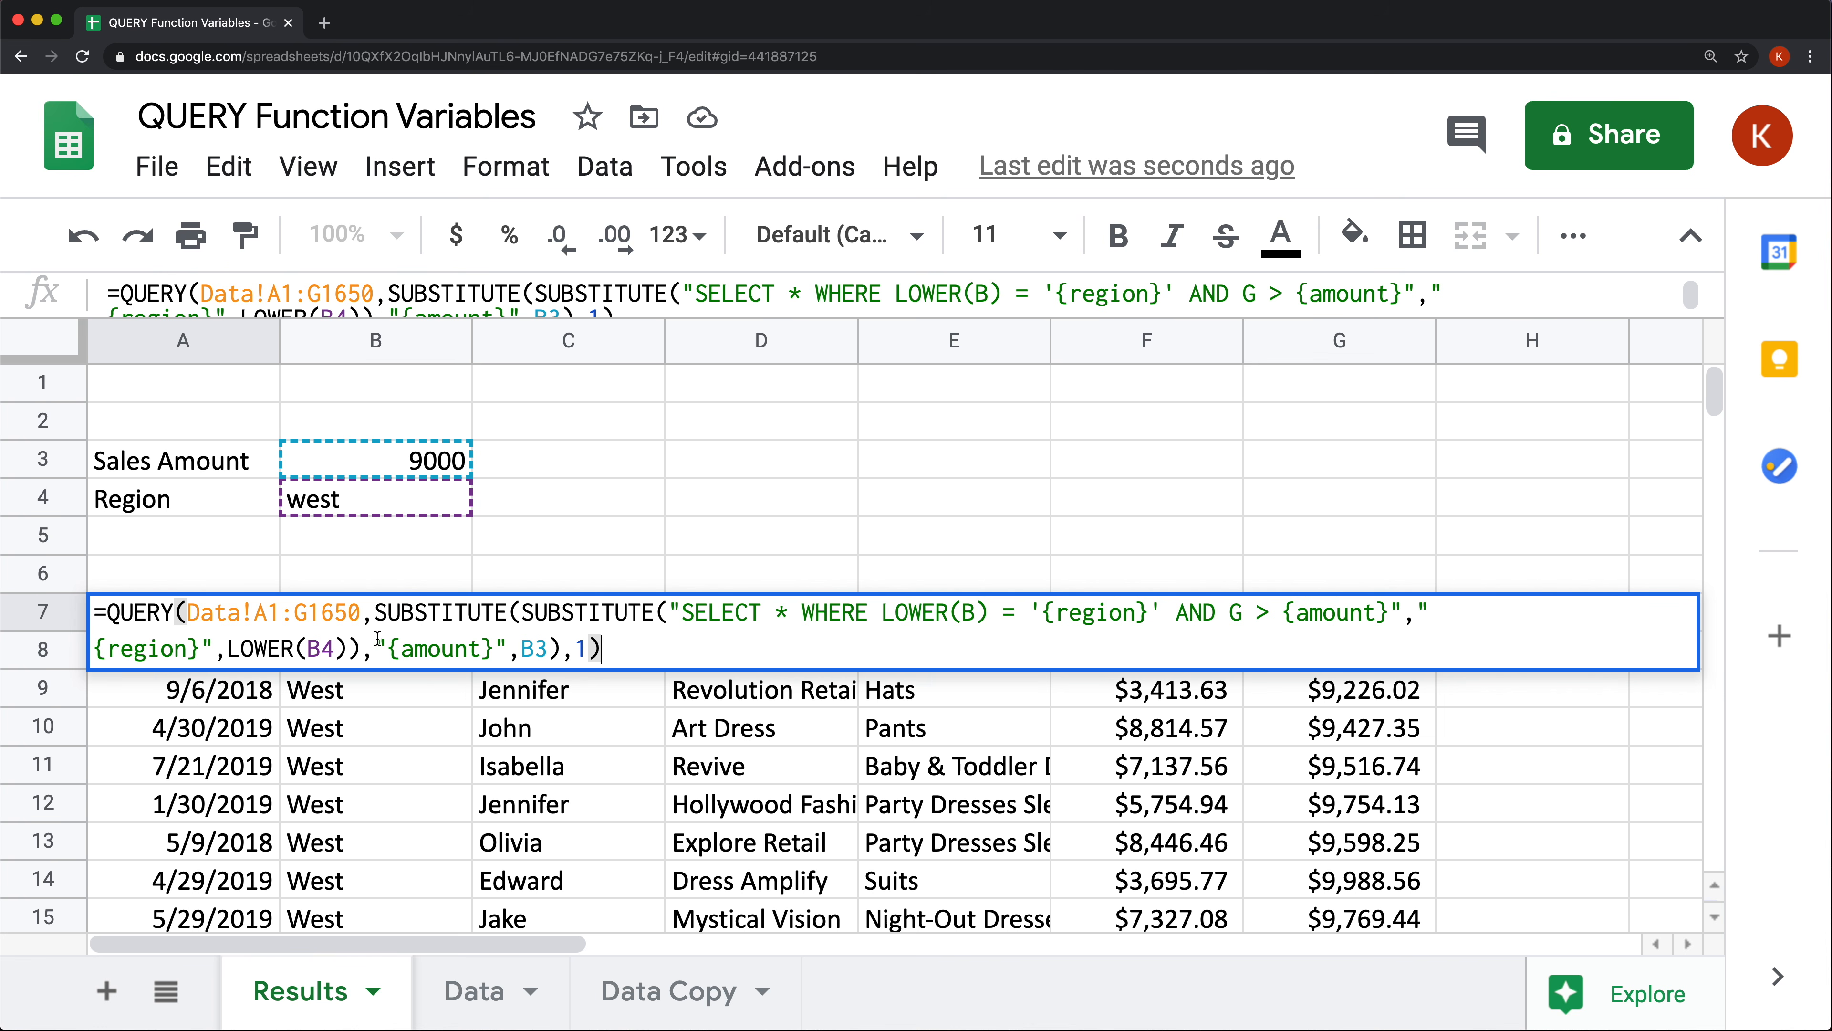
left_click_drag(375, 612, 363, 640)
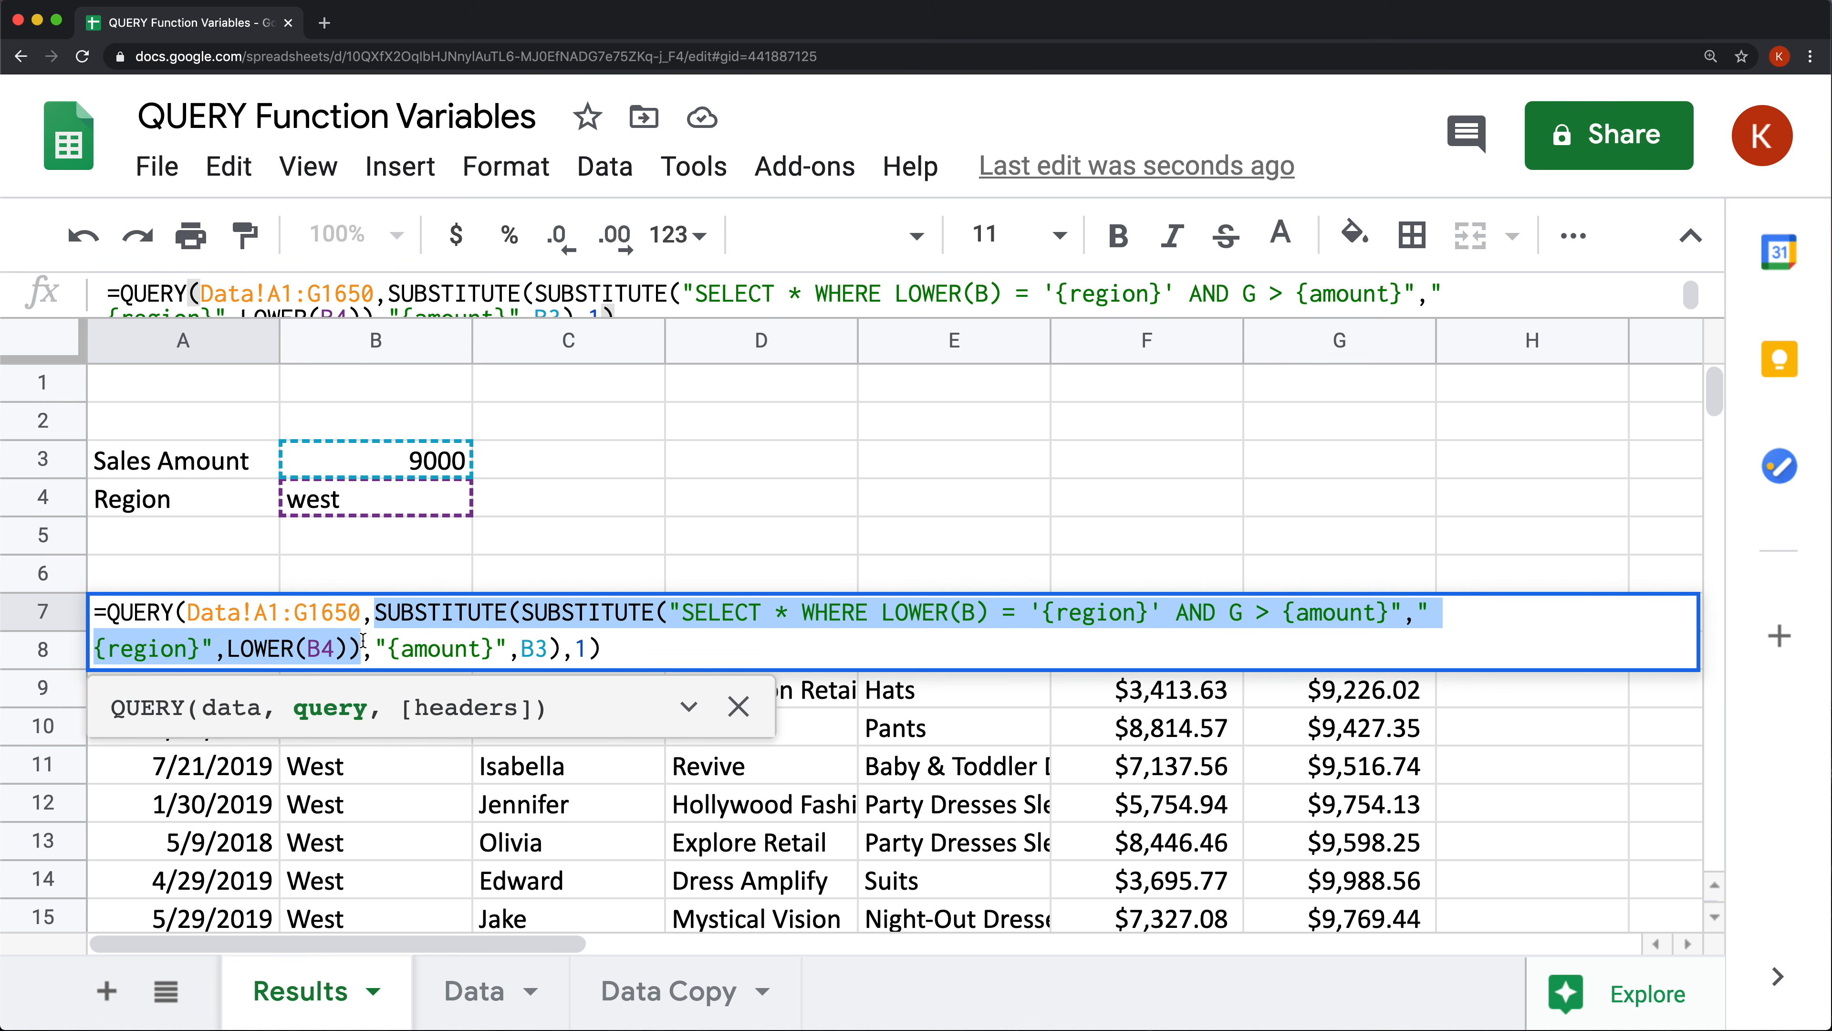
type("`")
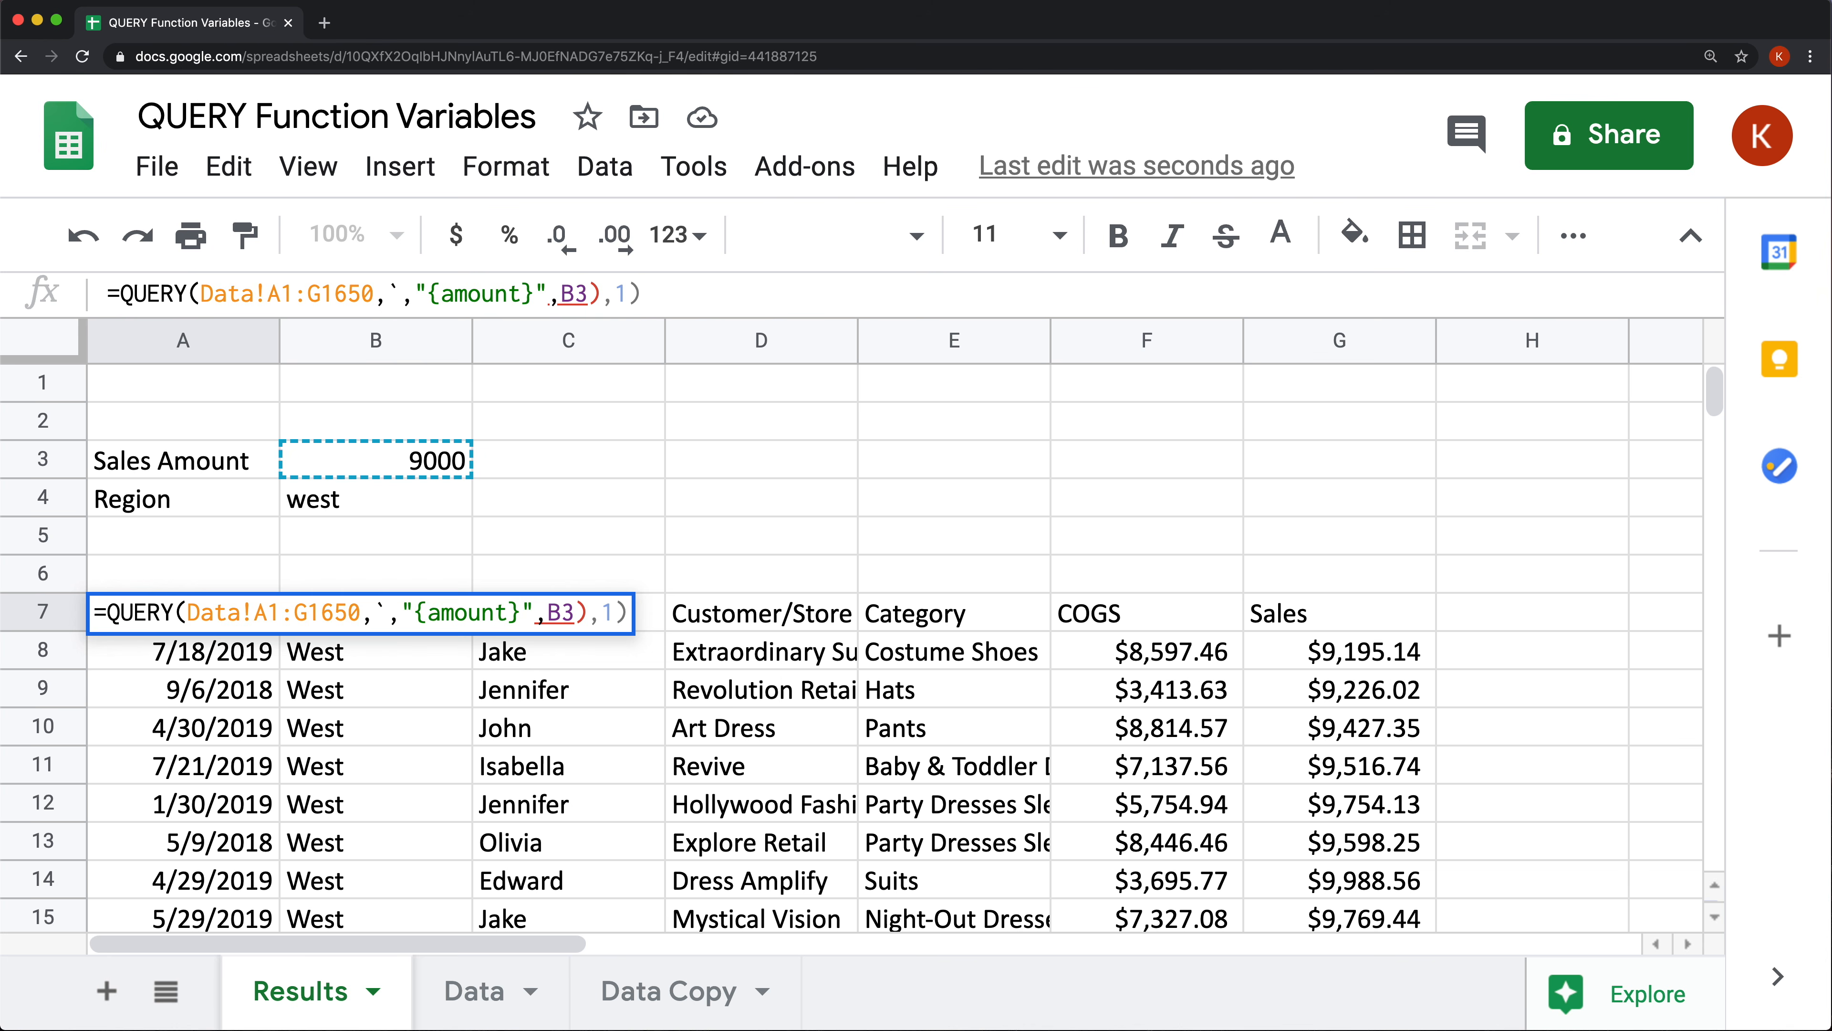
key("Escape")
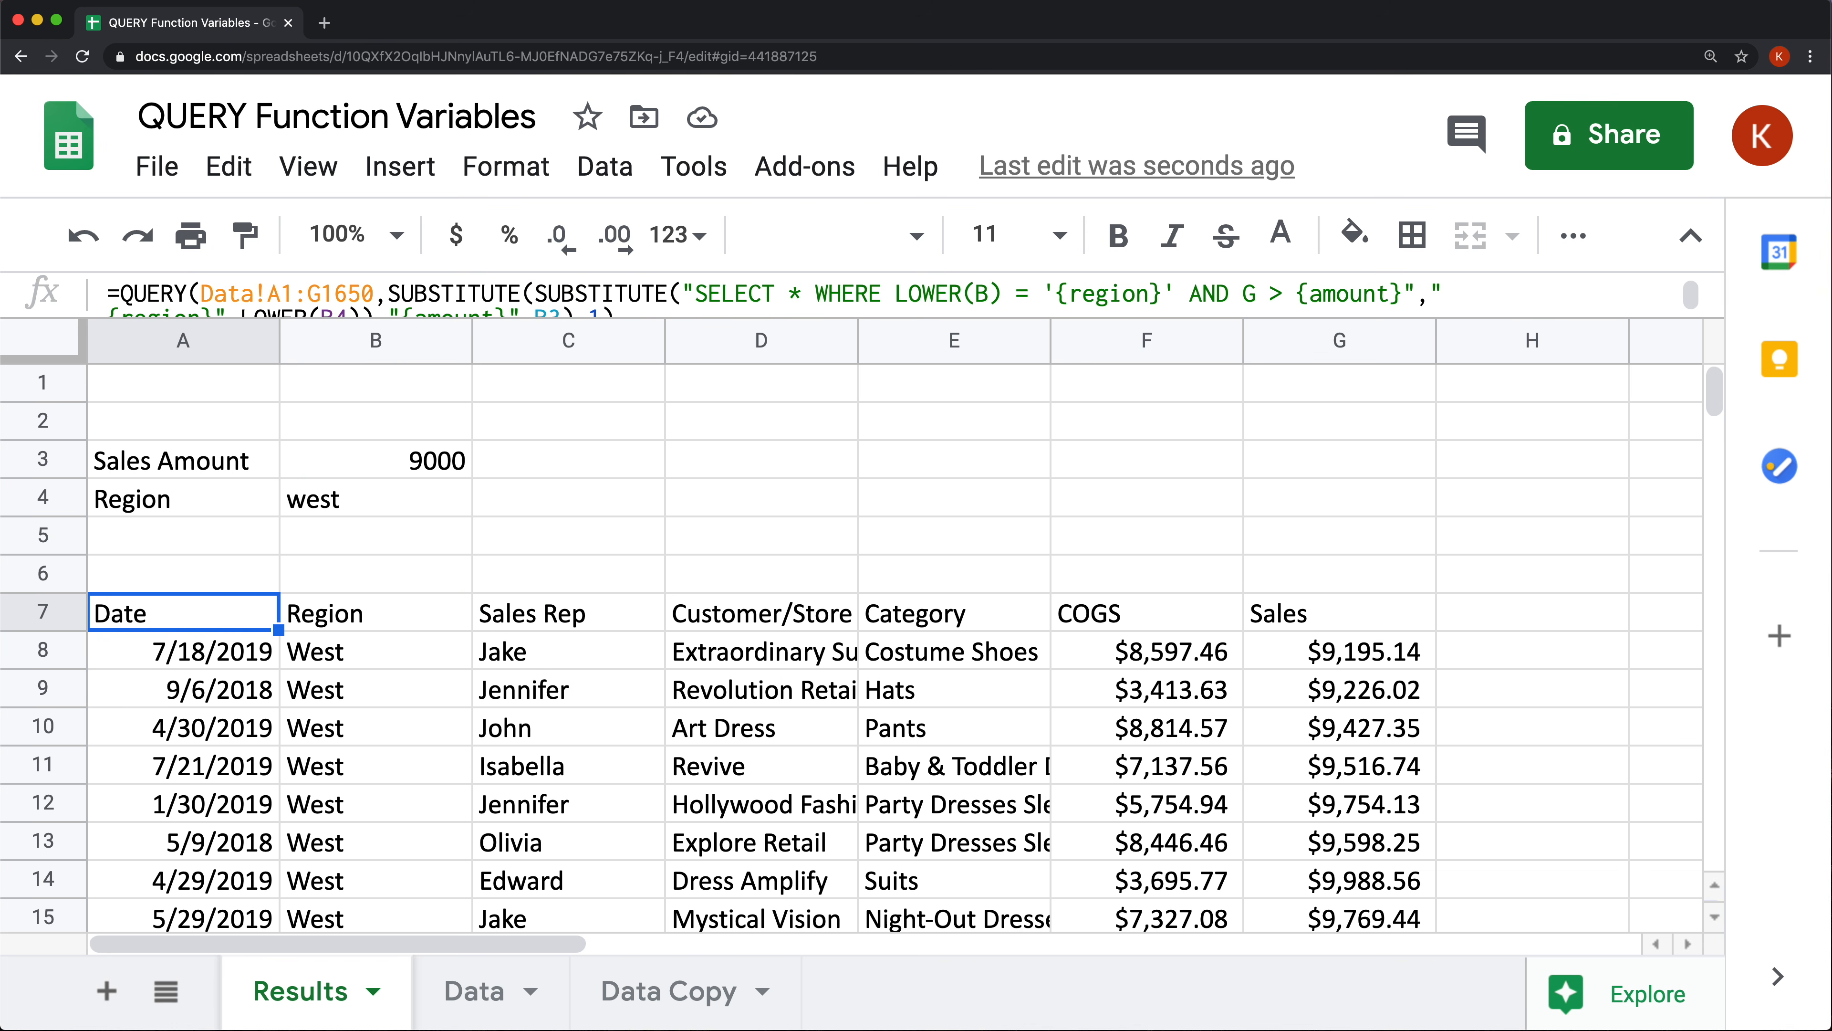
Start a CONCATENATE formula in the empty cell A6 above the query results.
key("Up")
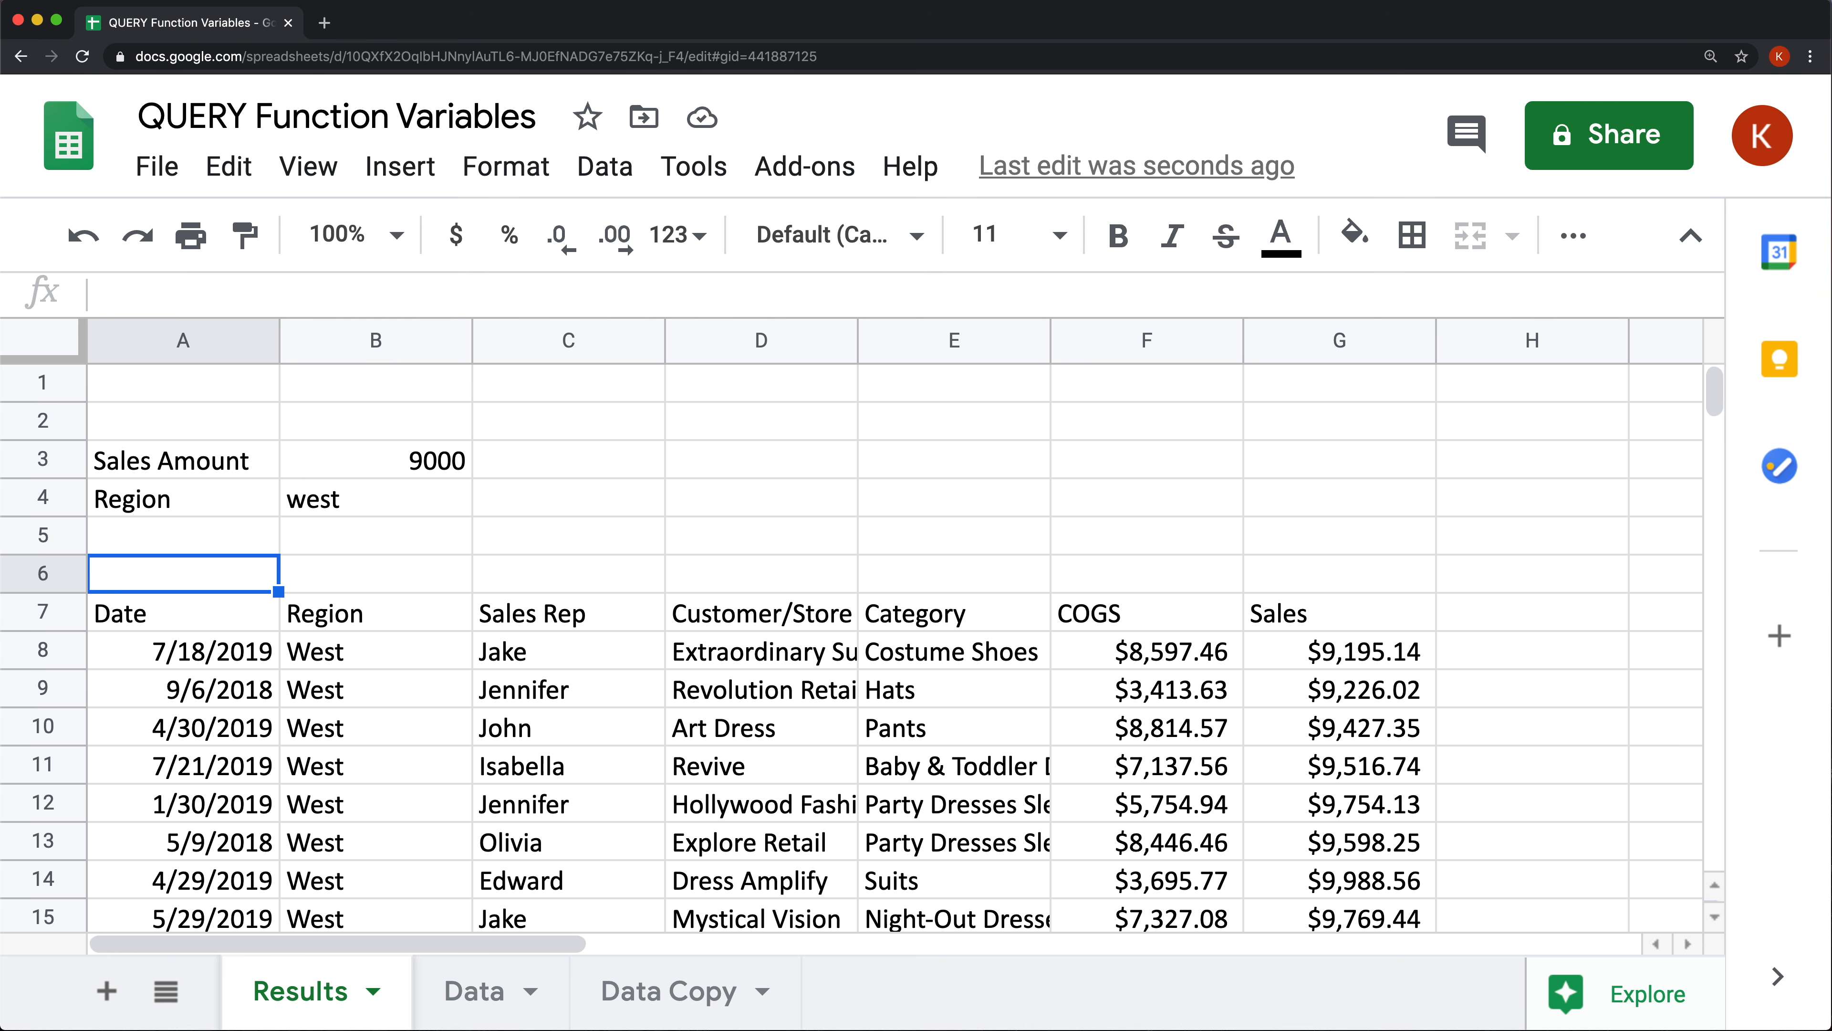
type("=CON")
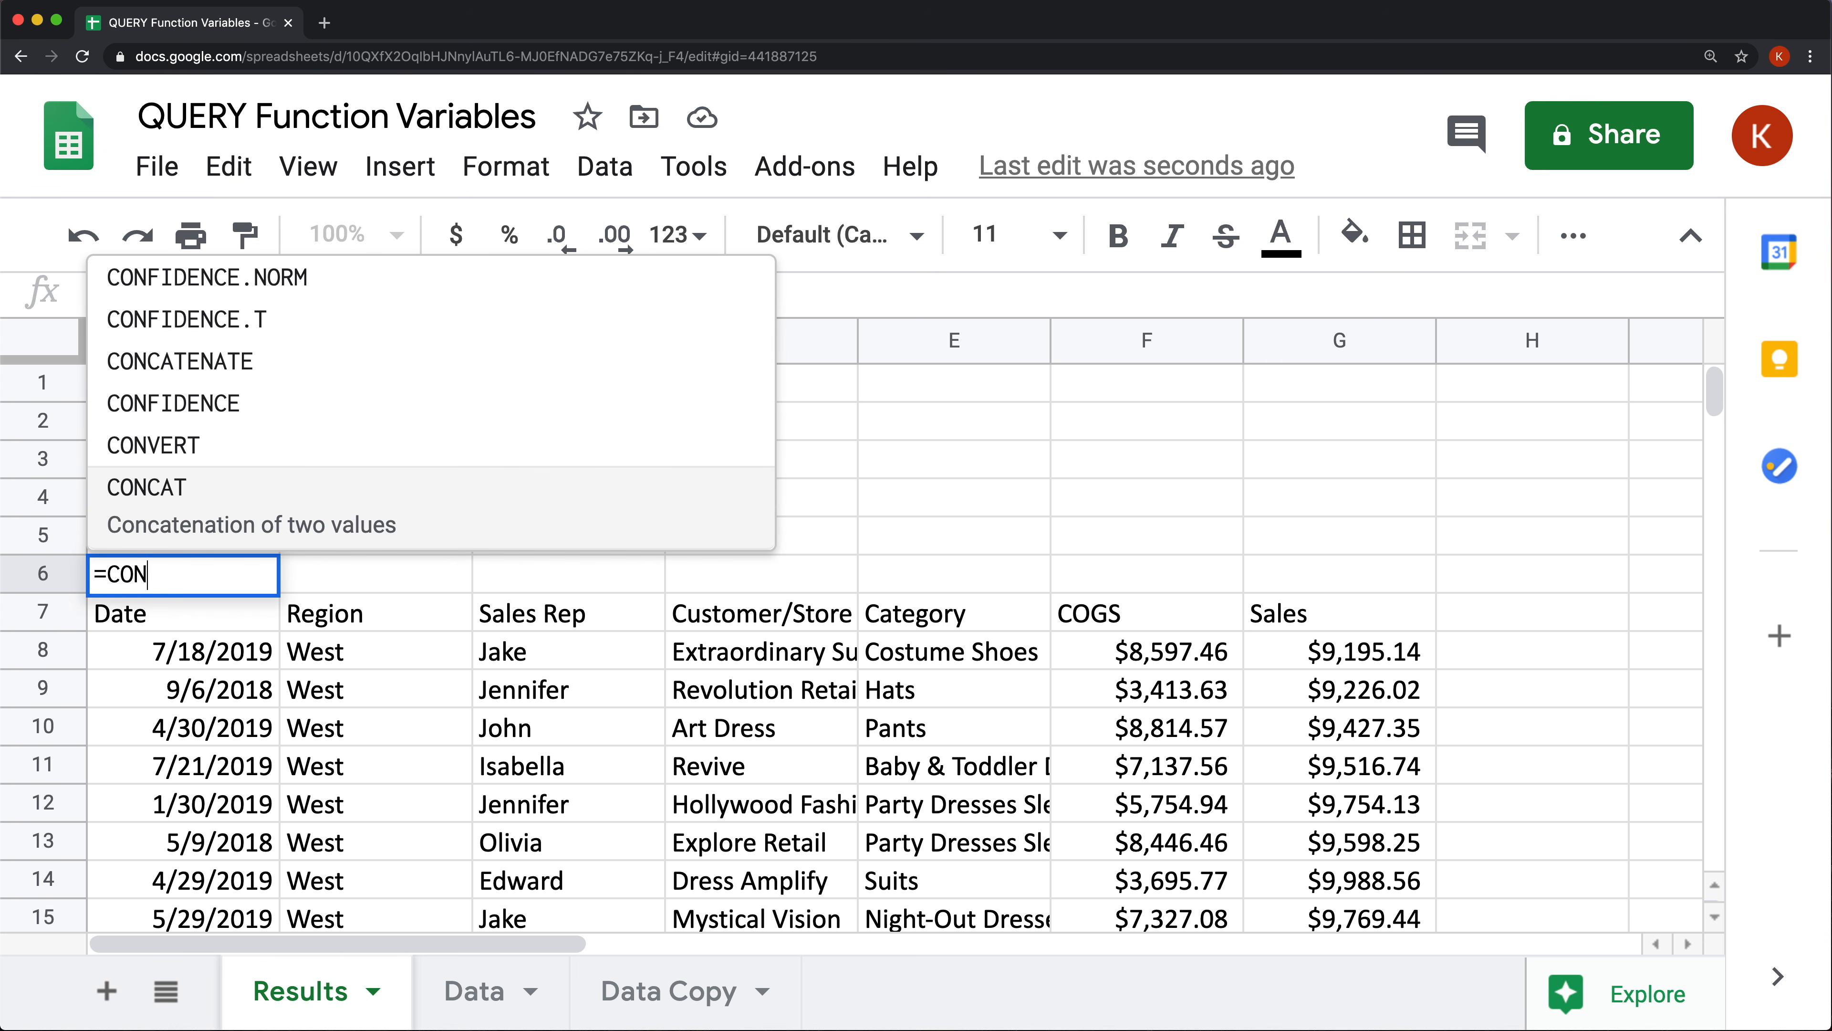
key("Up")
key("Up")
key("Up")
key("Tab")
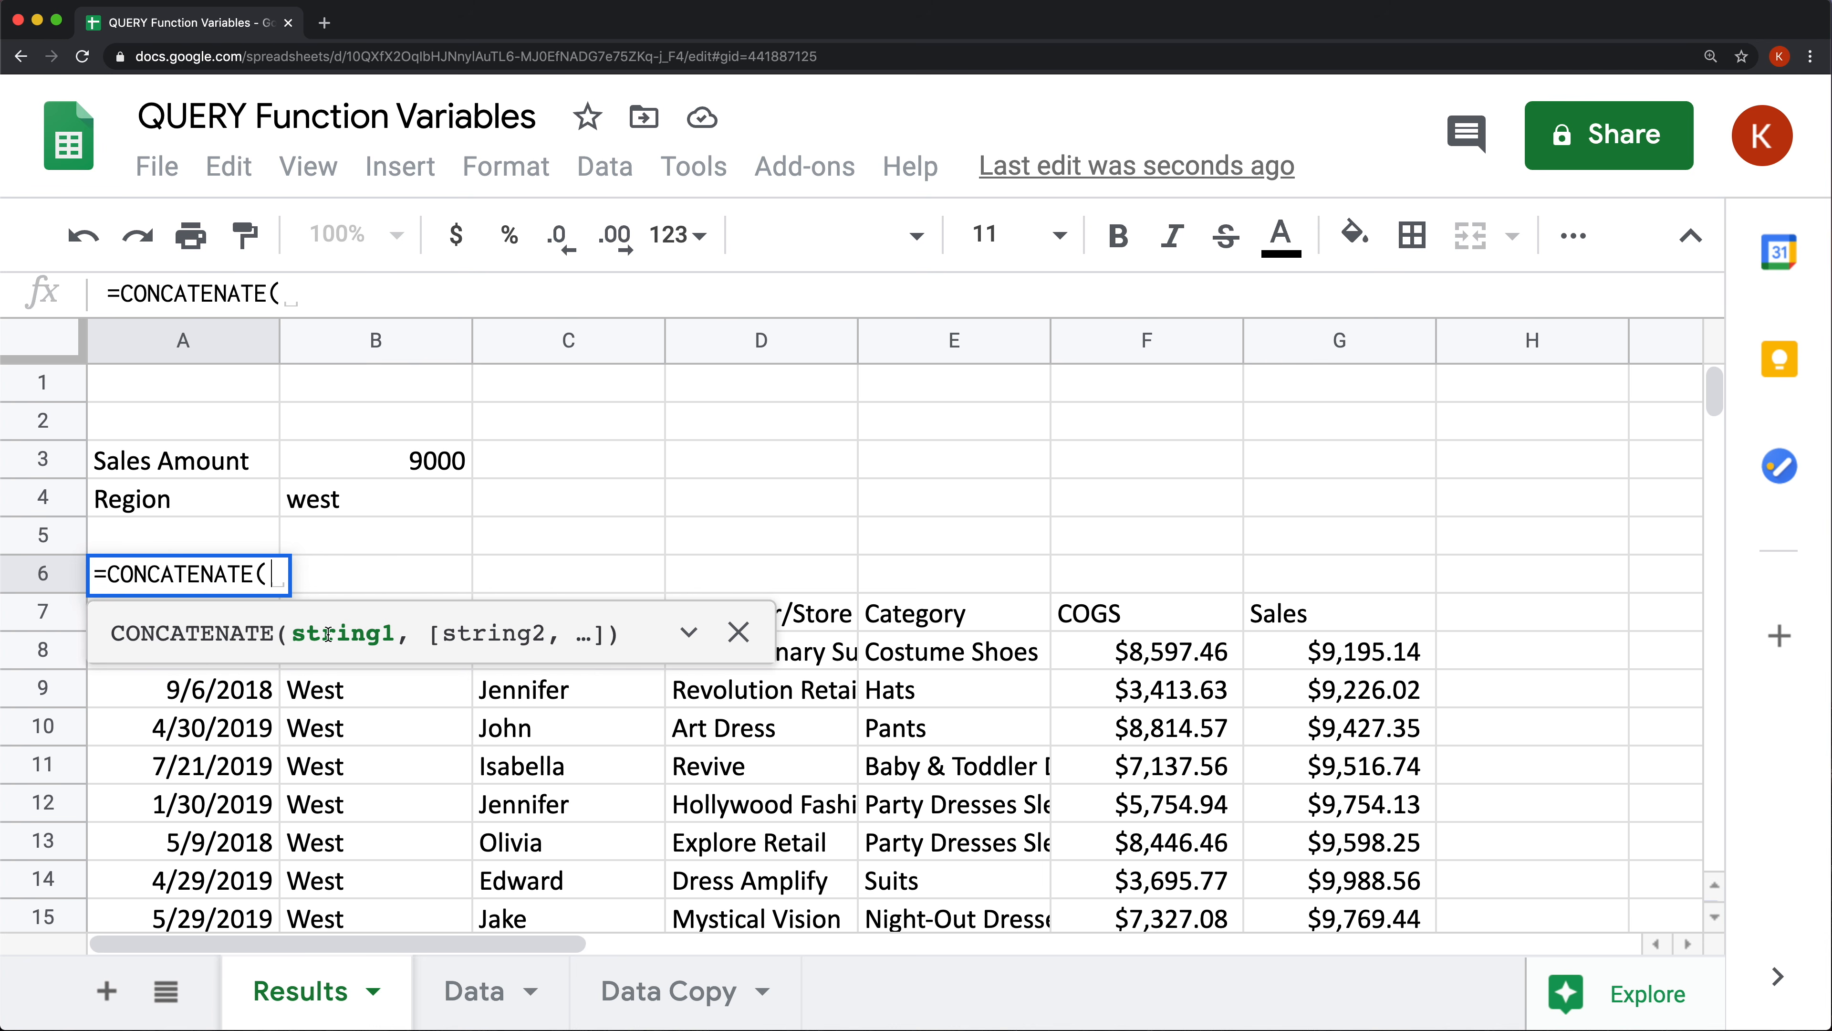
Enter "SELECT * WHERE LOWER(B) = '" as the first string of A6's CONCATENATE formula, followed by a comma for the next argument.
type("\"")
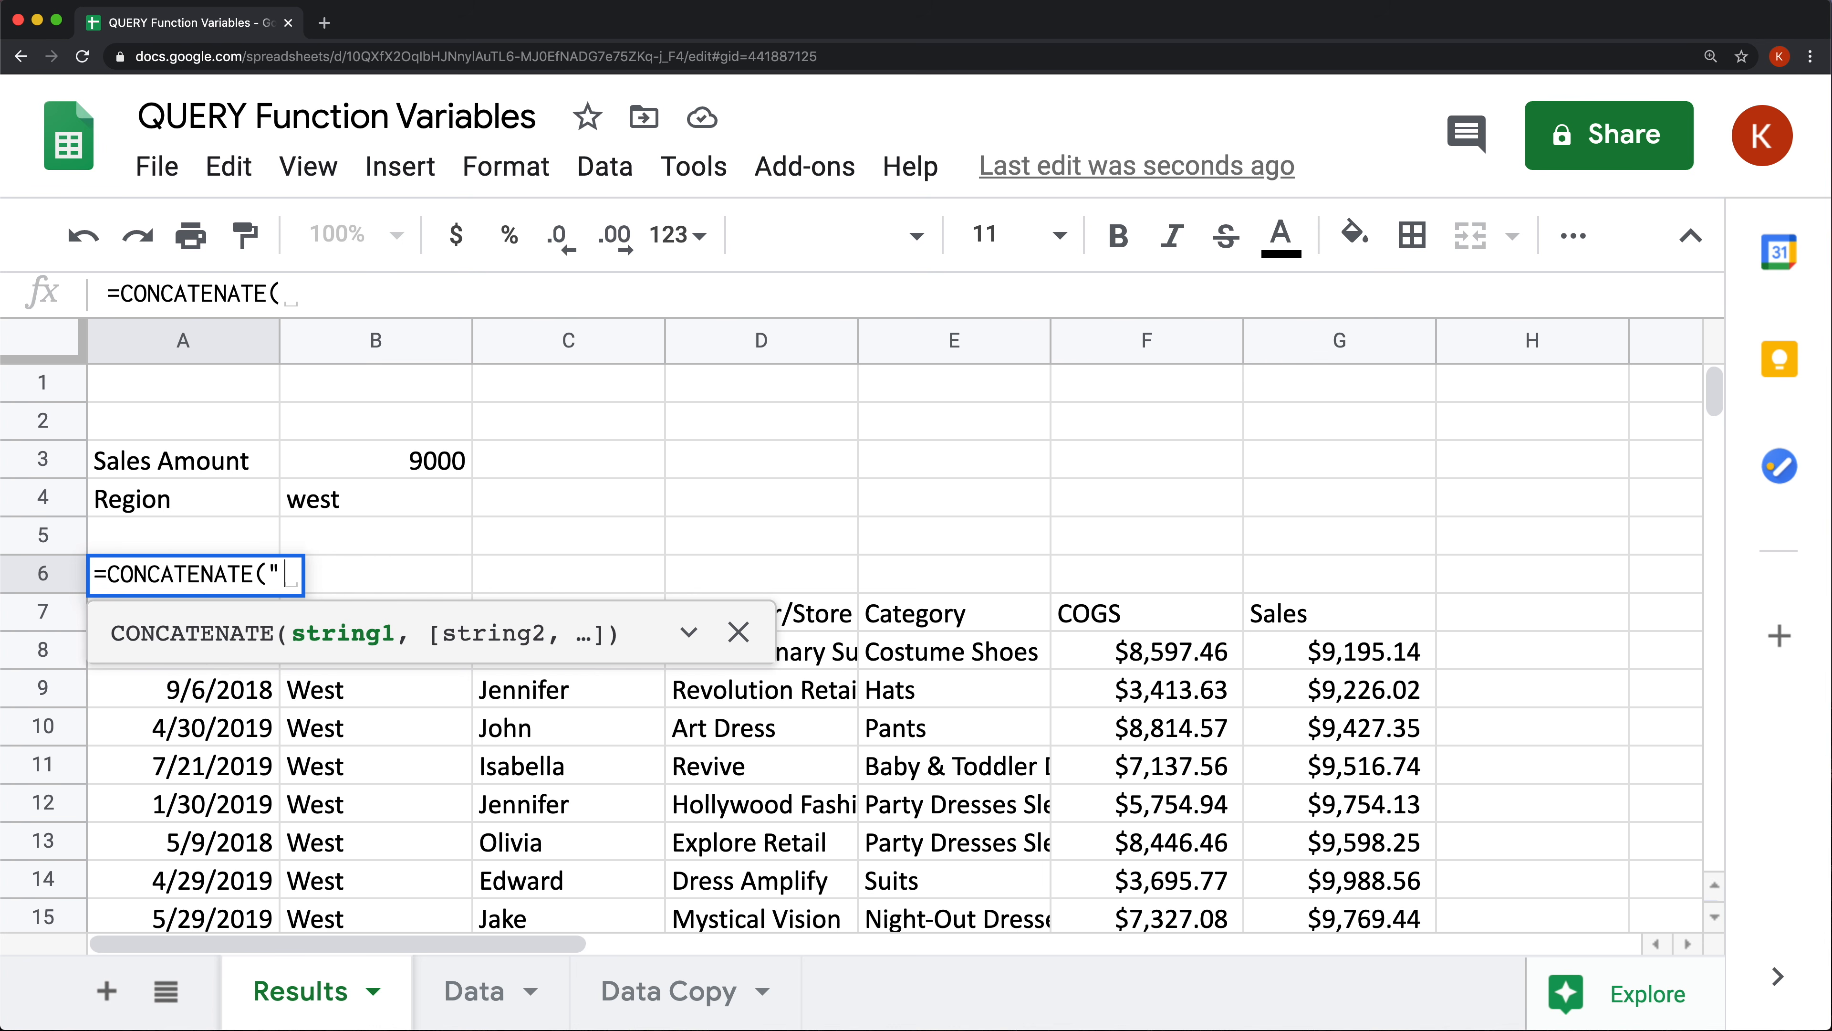
type("SELECT ")
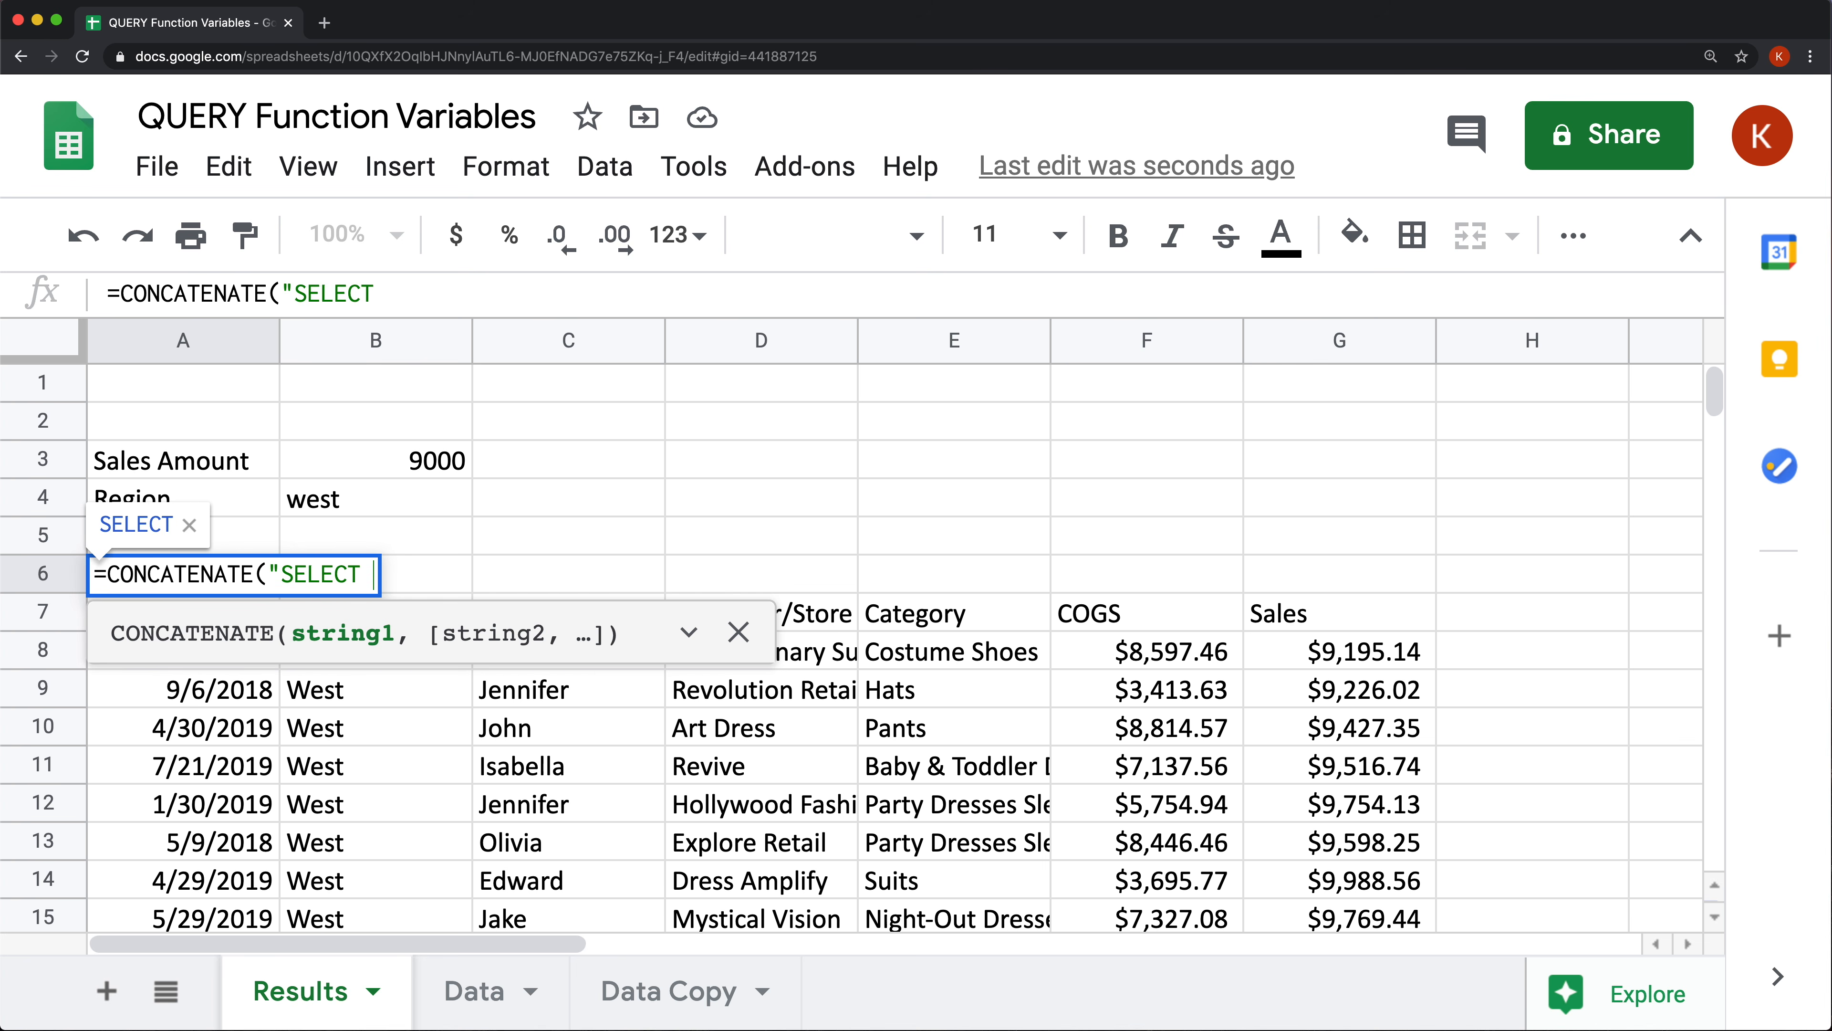
type("* ")
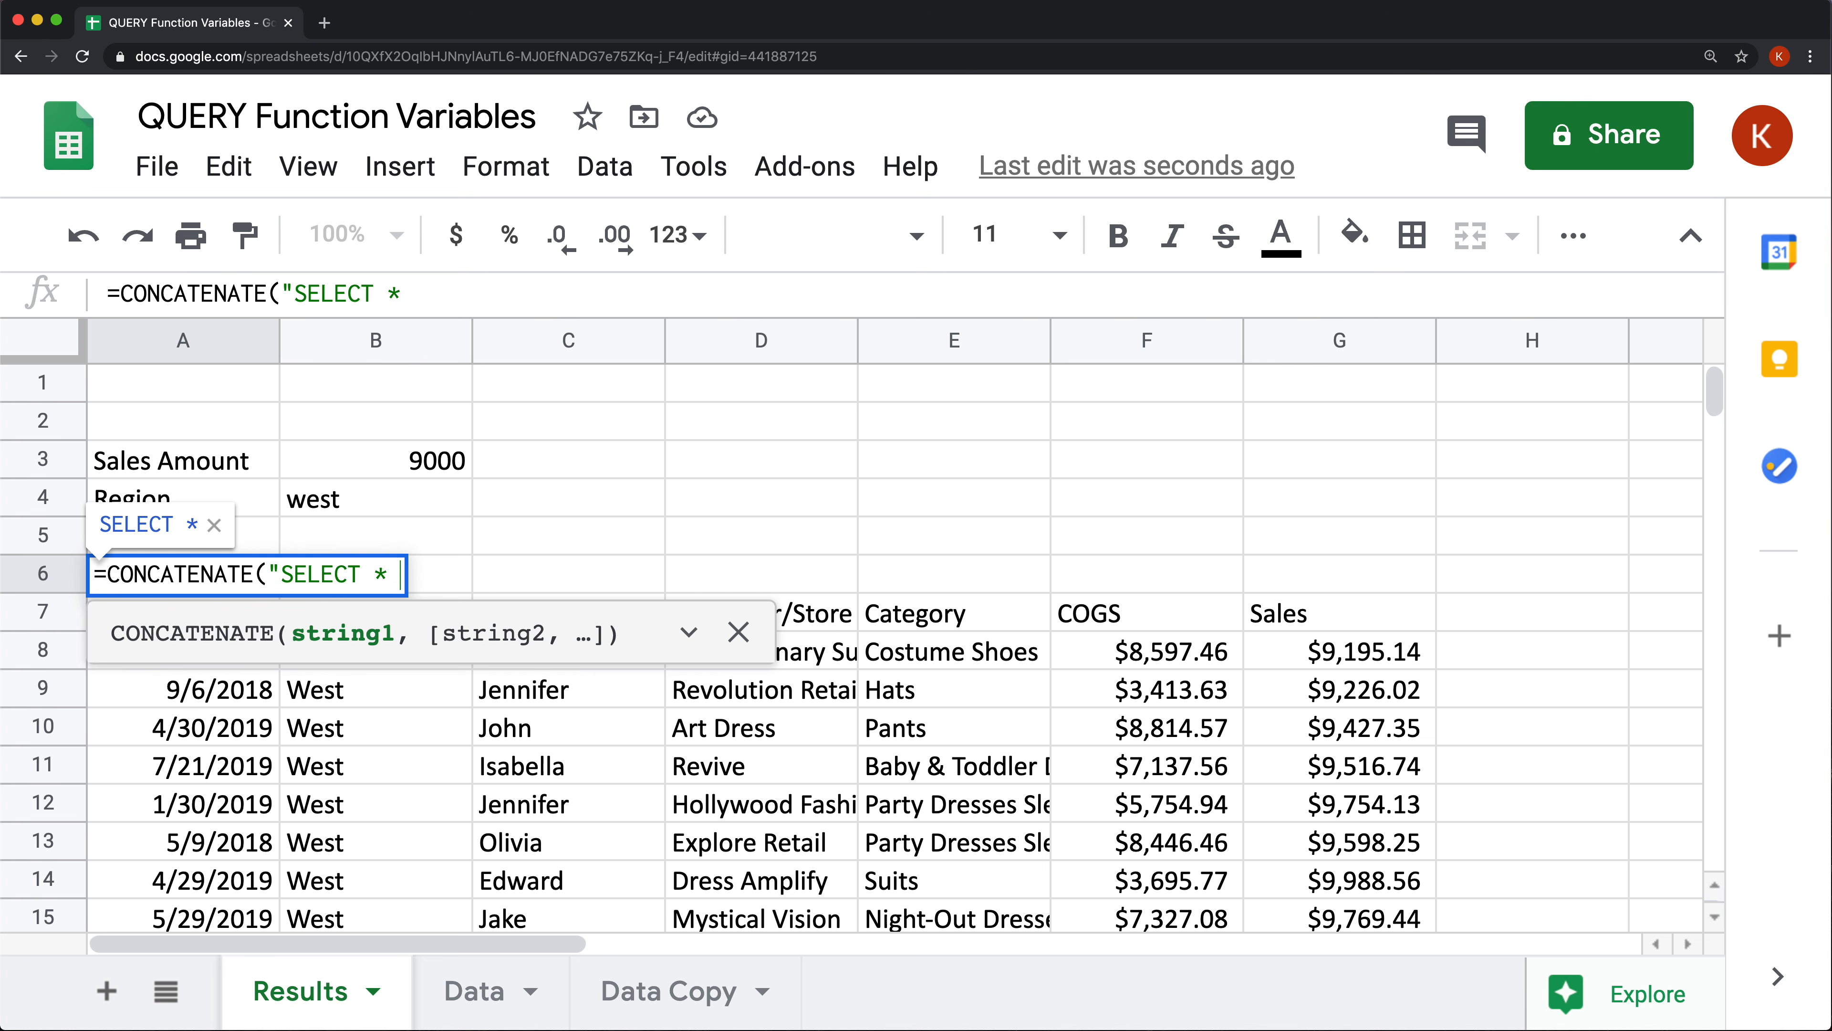
type("EHRTR")
key("BackSpace")
key("BackSpace")
key("BackSpace")
key("BackSpace")
key("BackSpace")
type("WHERE ")
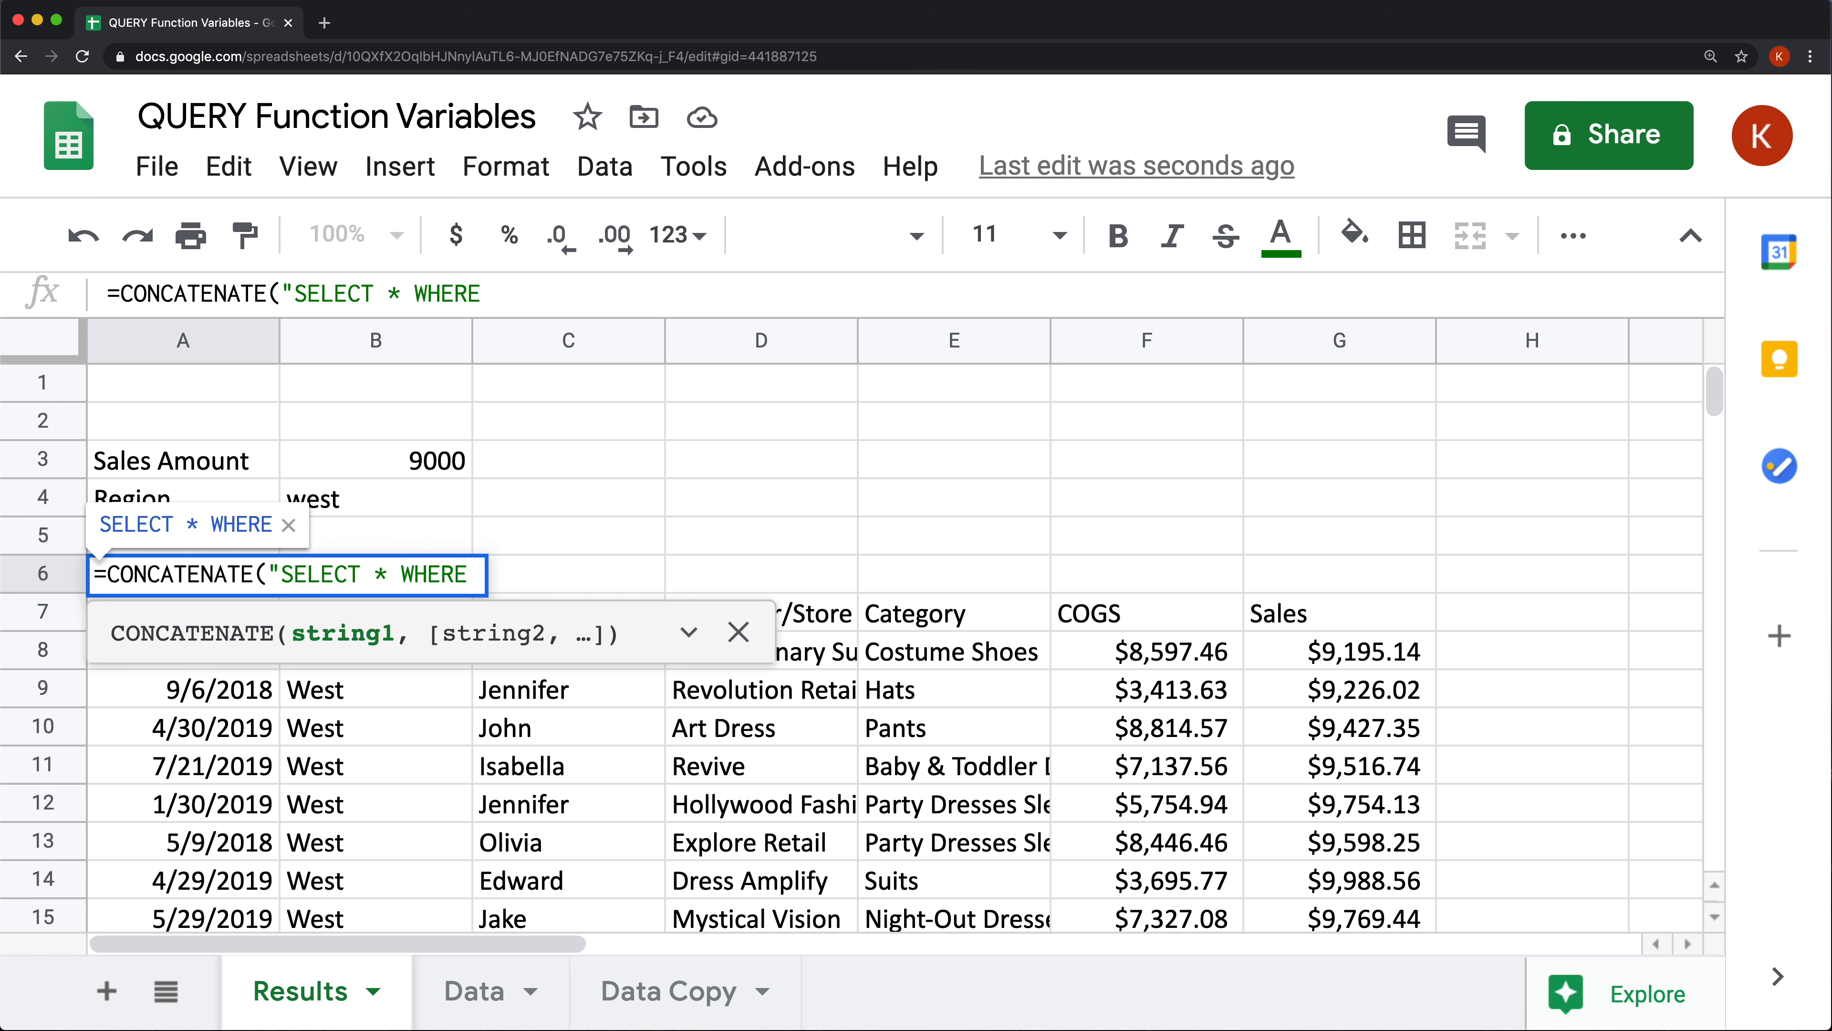
type("LOWER(")
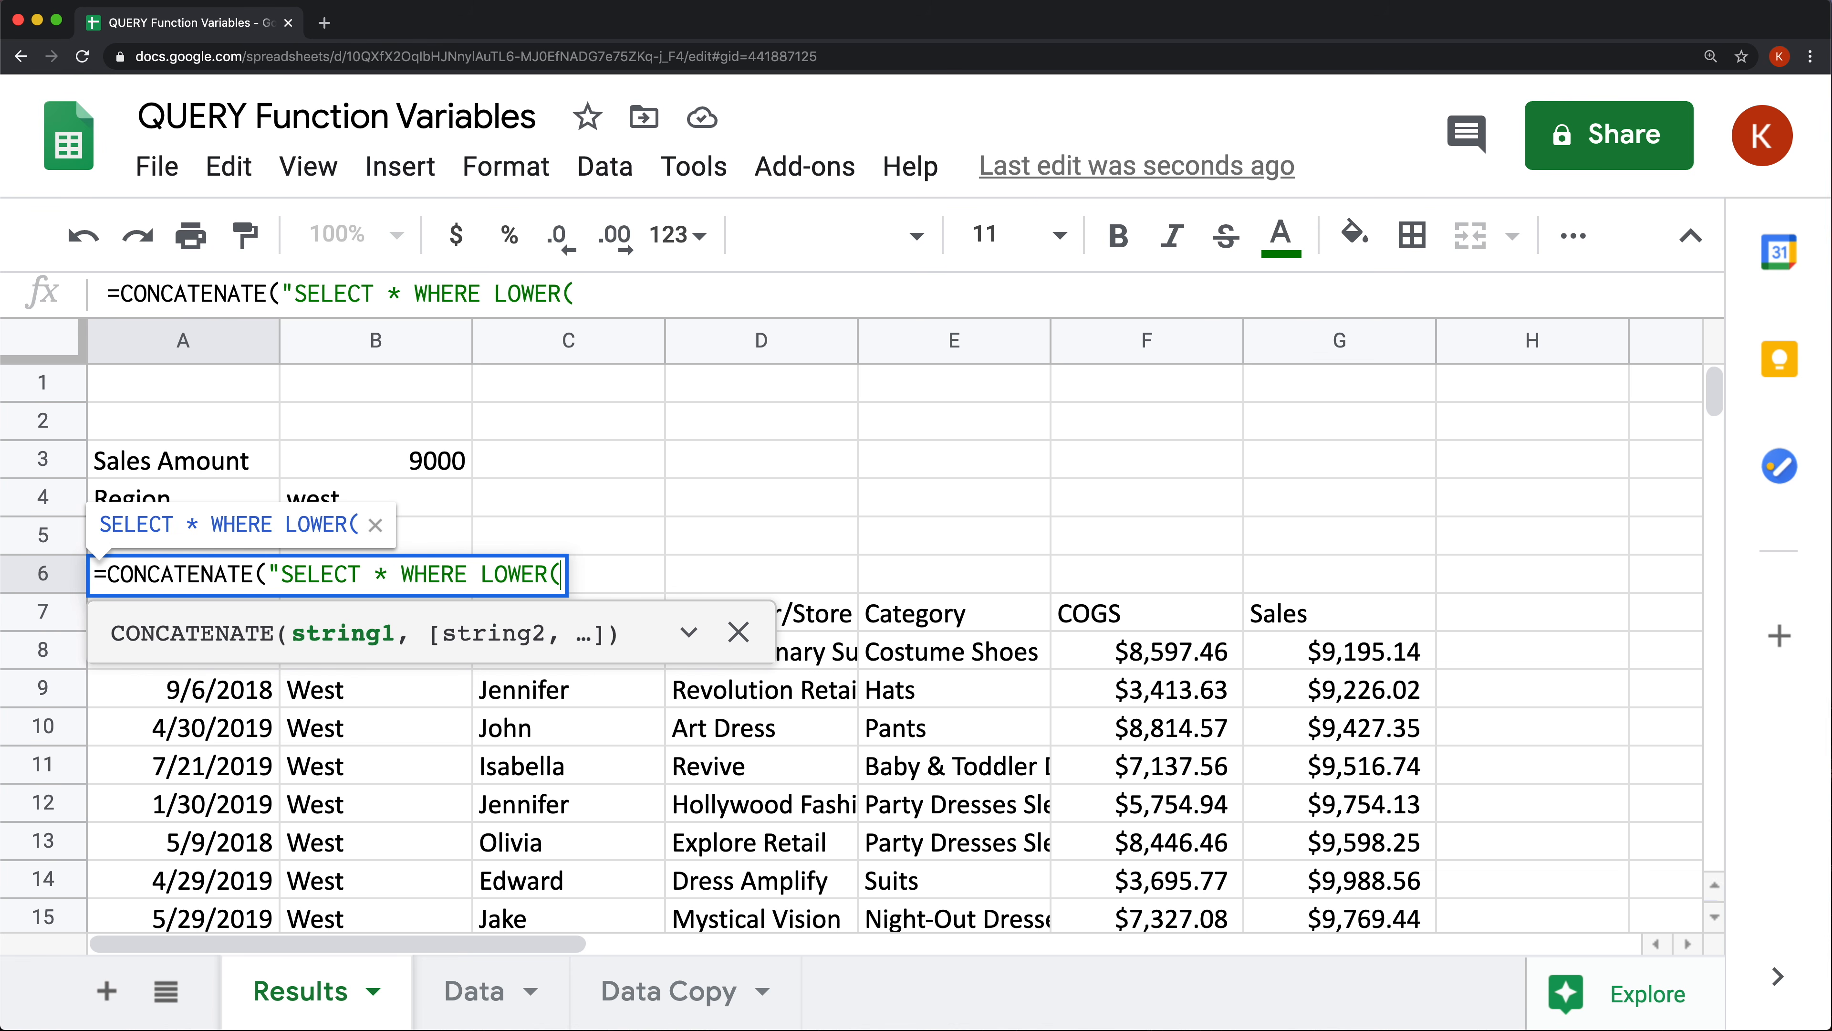
type("B) =")
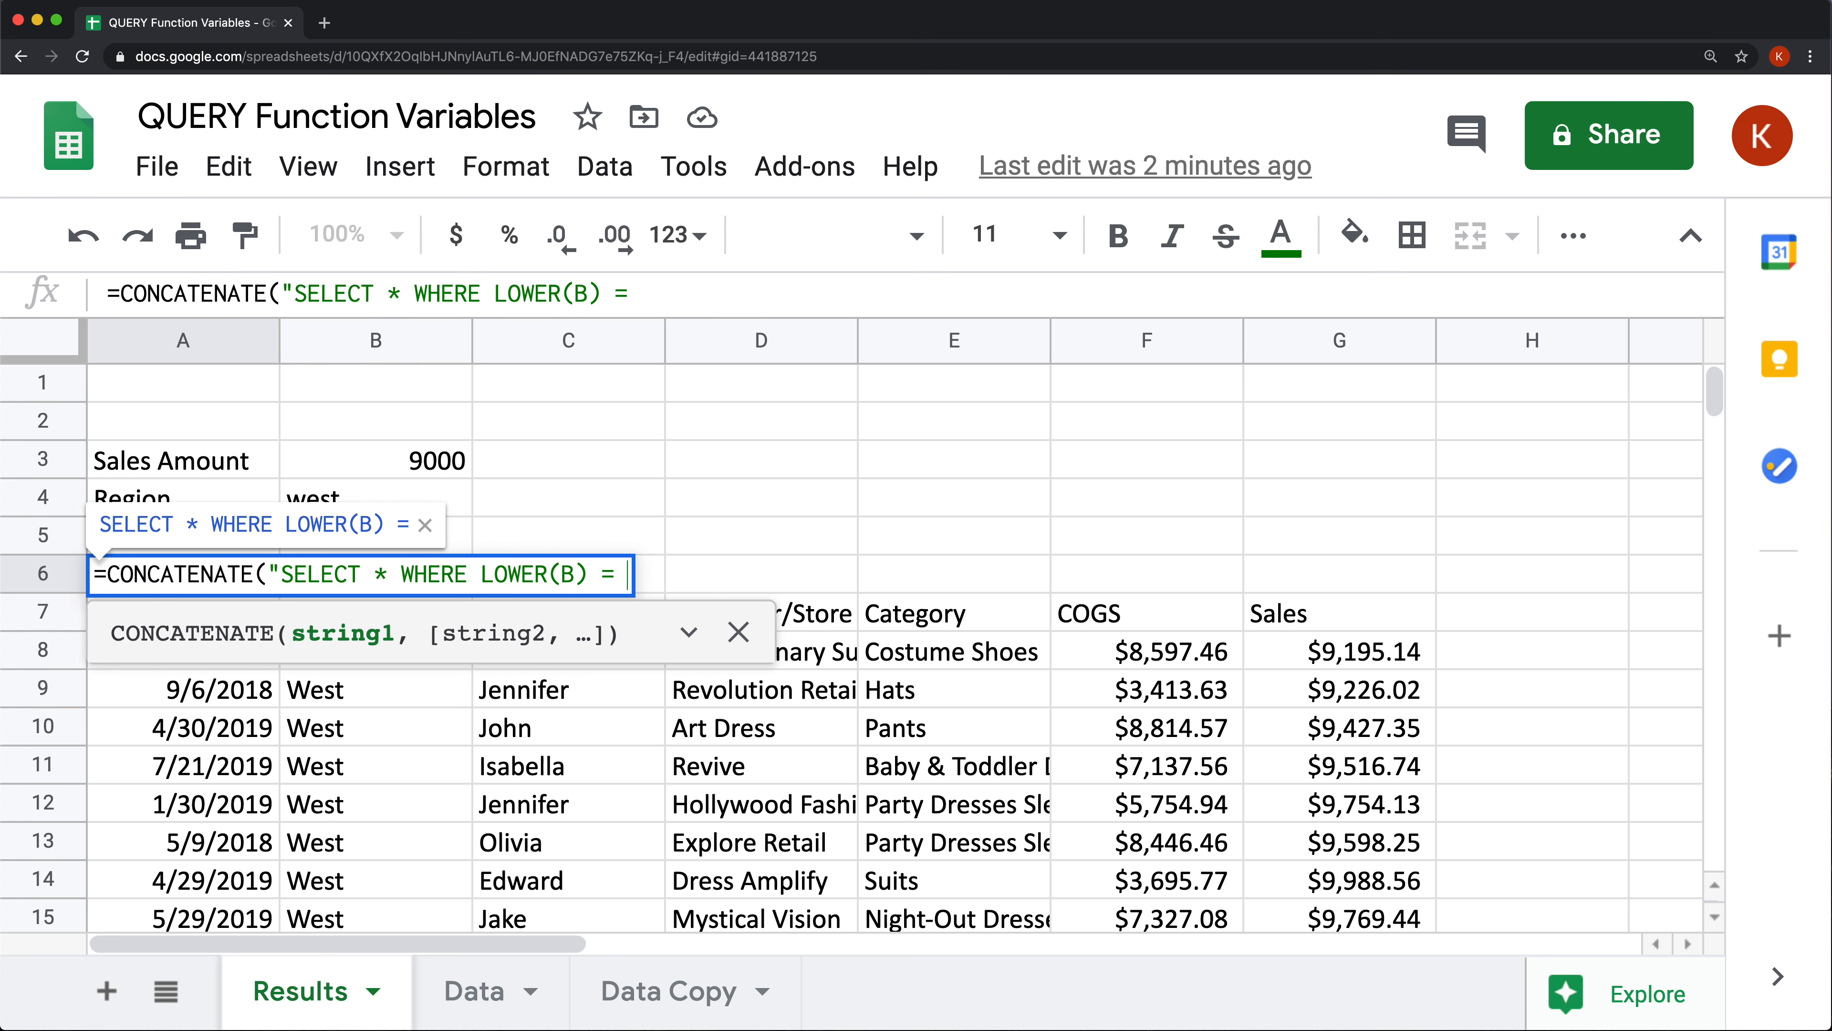
type("'")
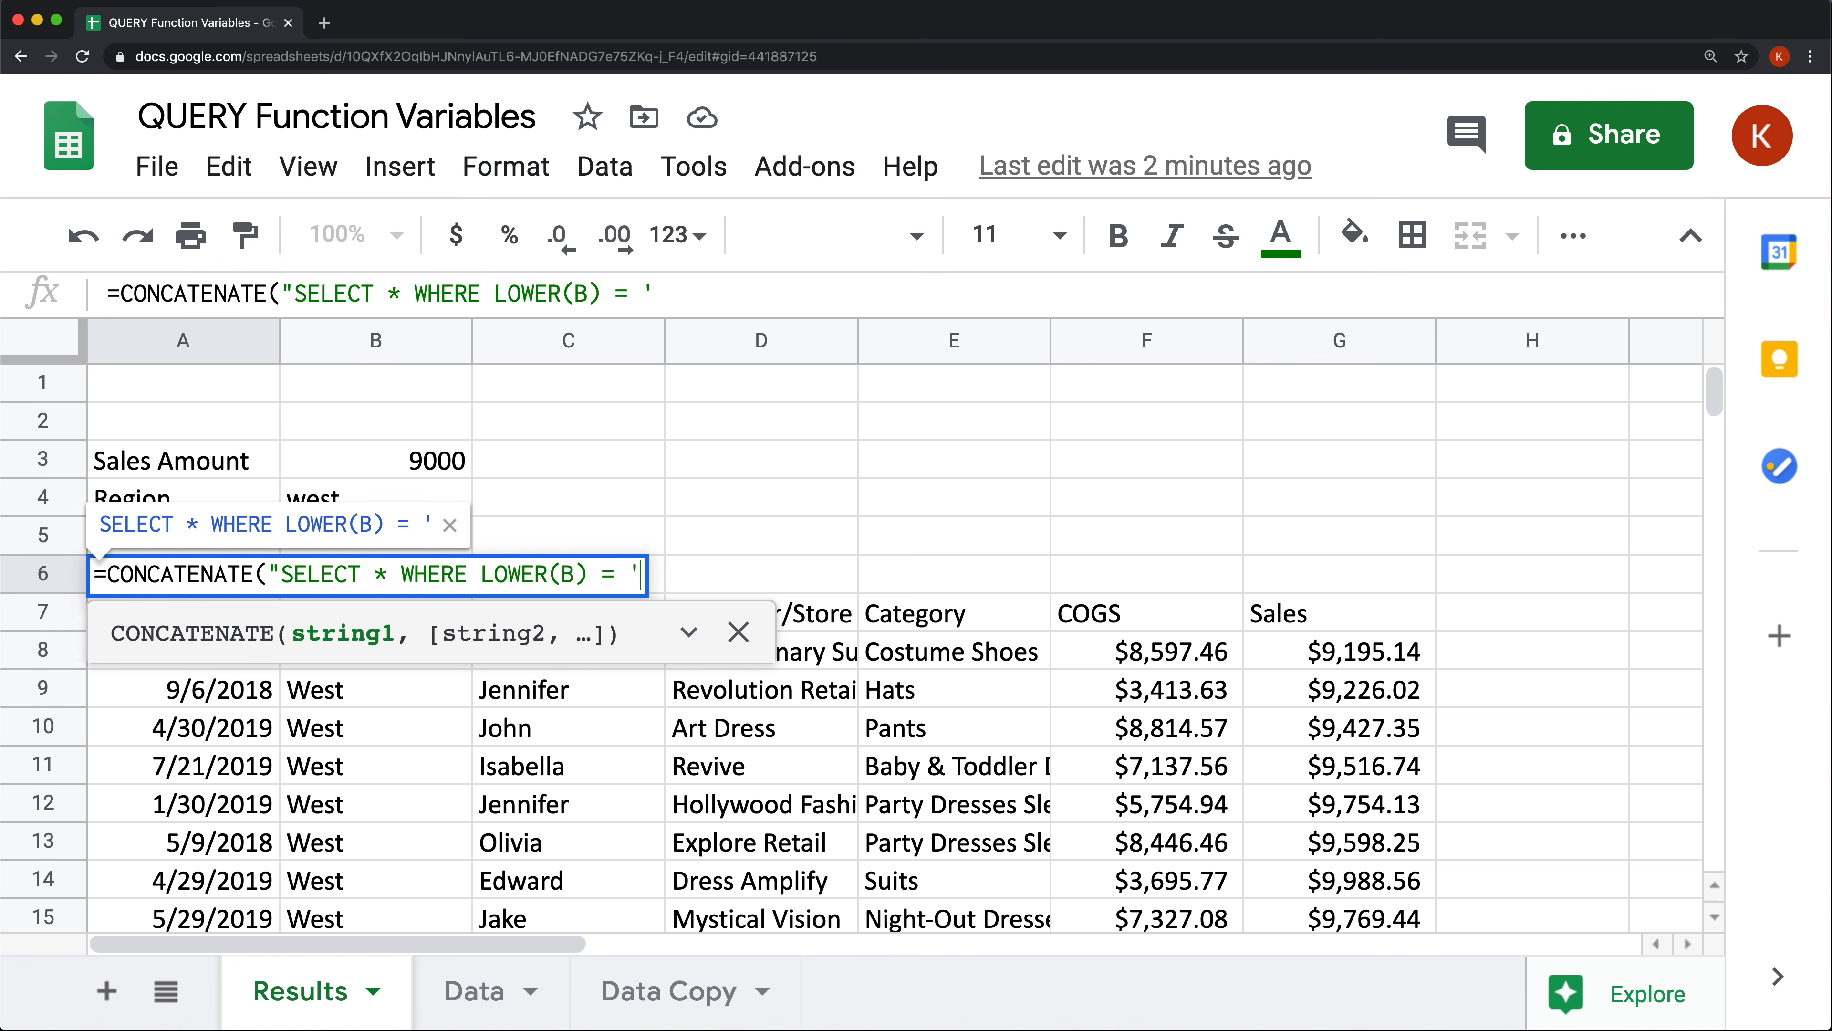
type("\"")
type(",")
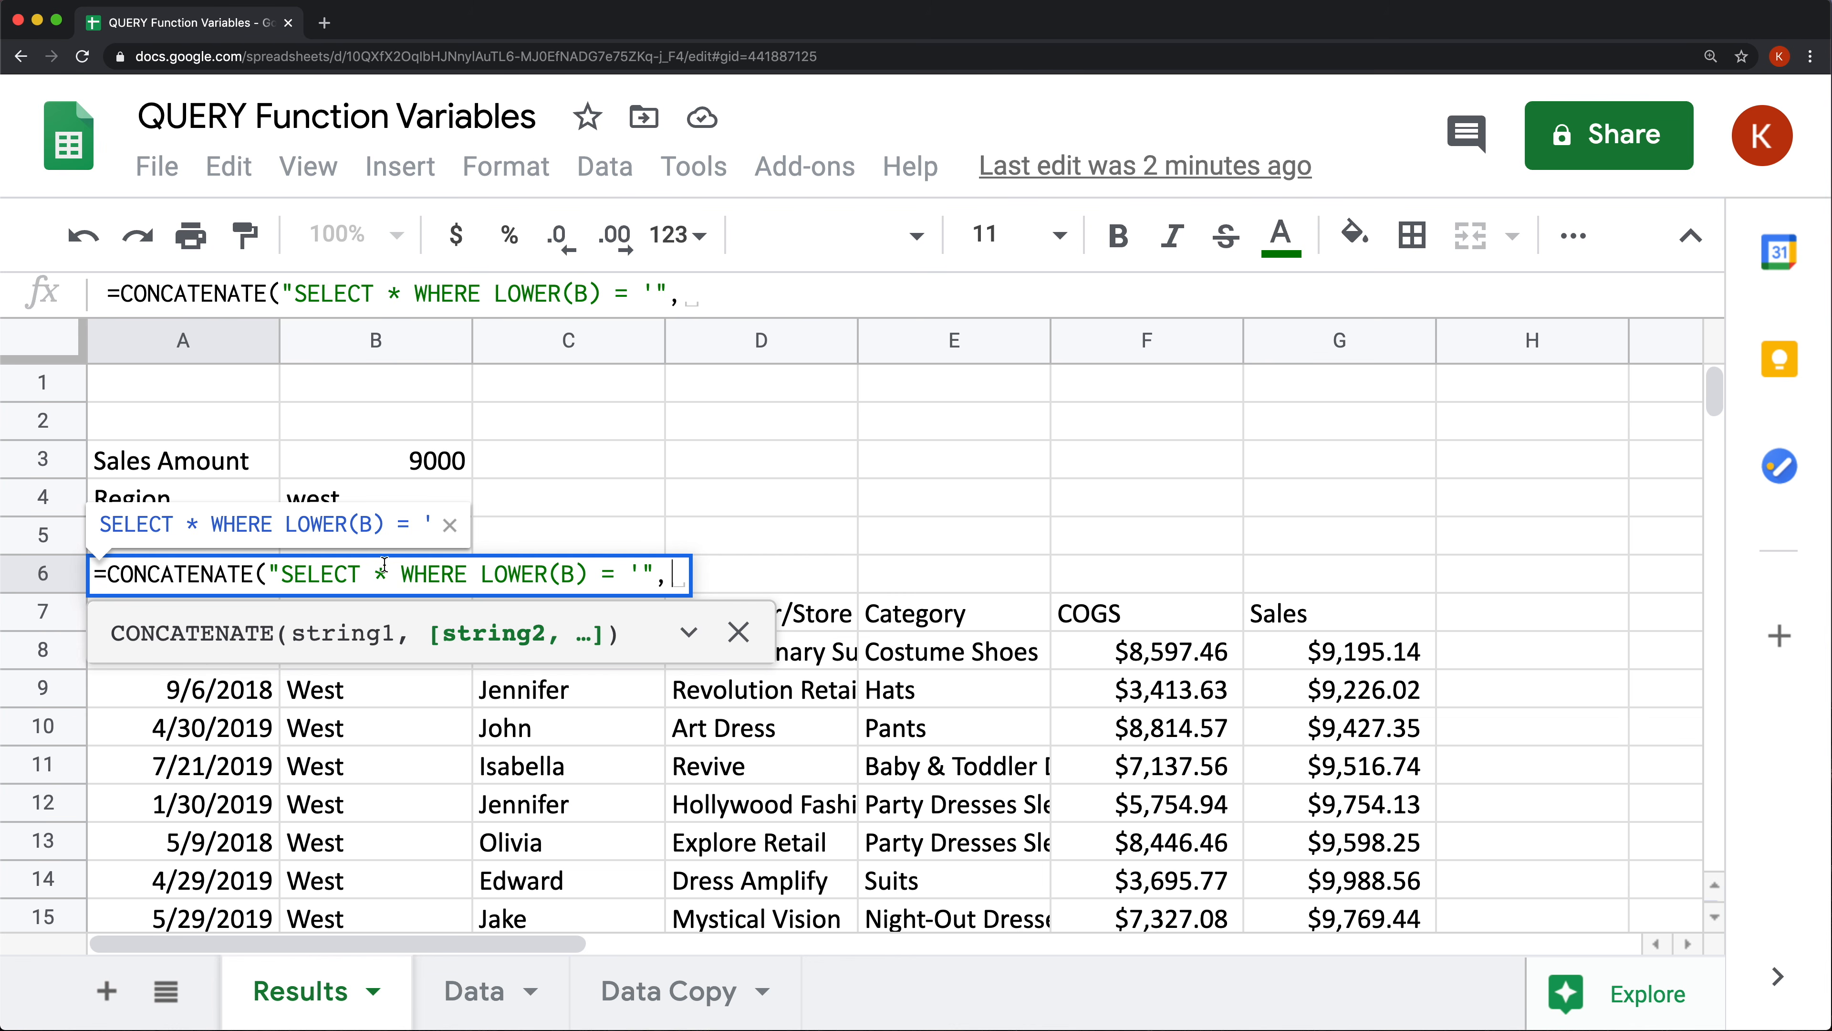
Add LOWER(B4) as the second argument of A6's CONCATENATE formula, followed by a comma.
key("BackSpace")
type("LOWE")
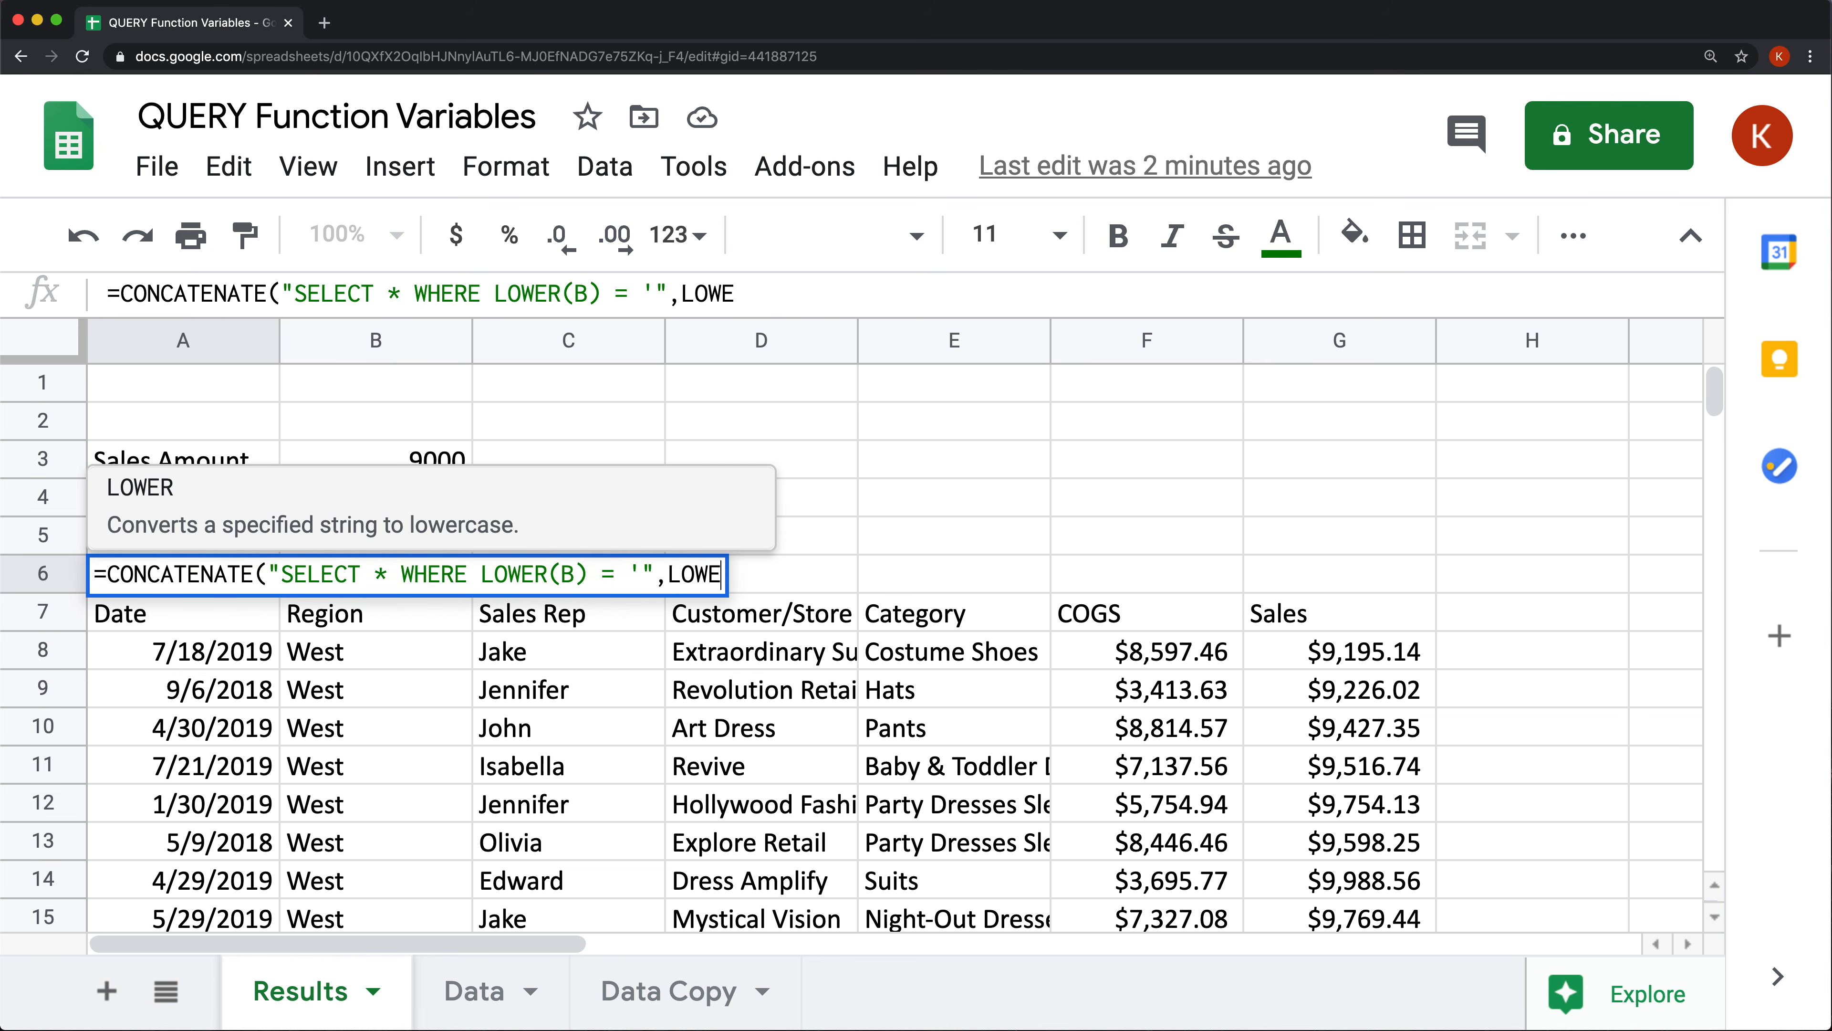
type("R(")
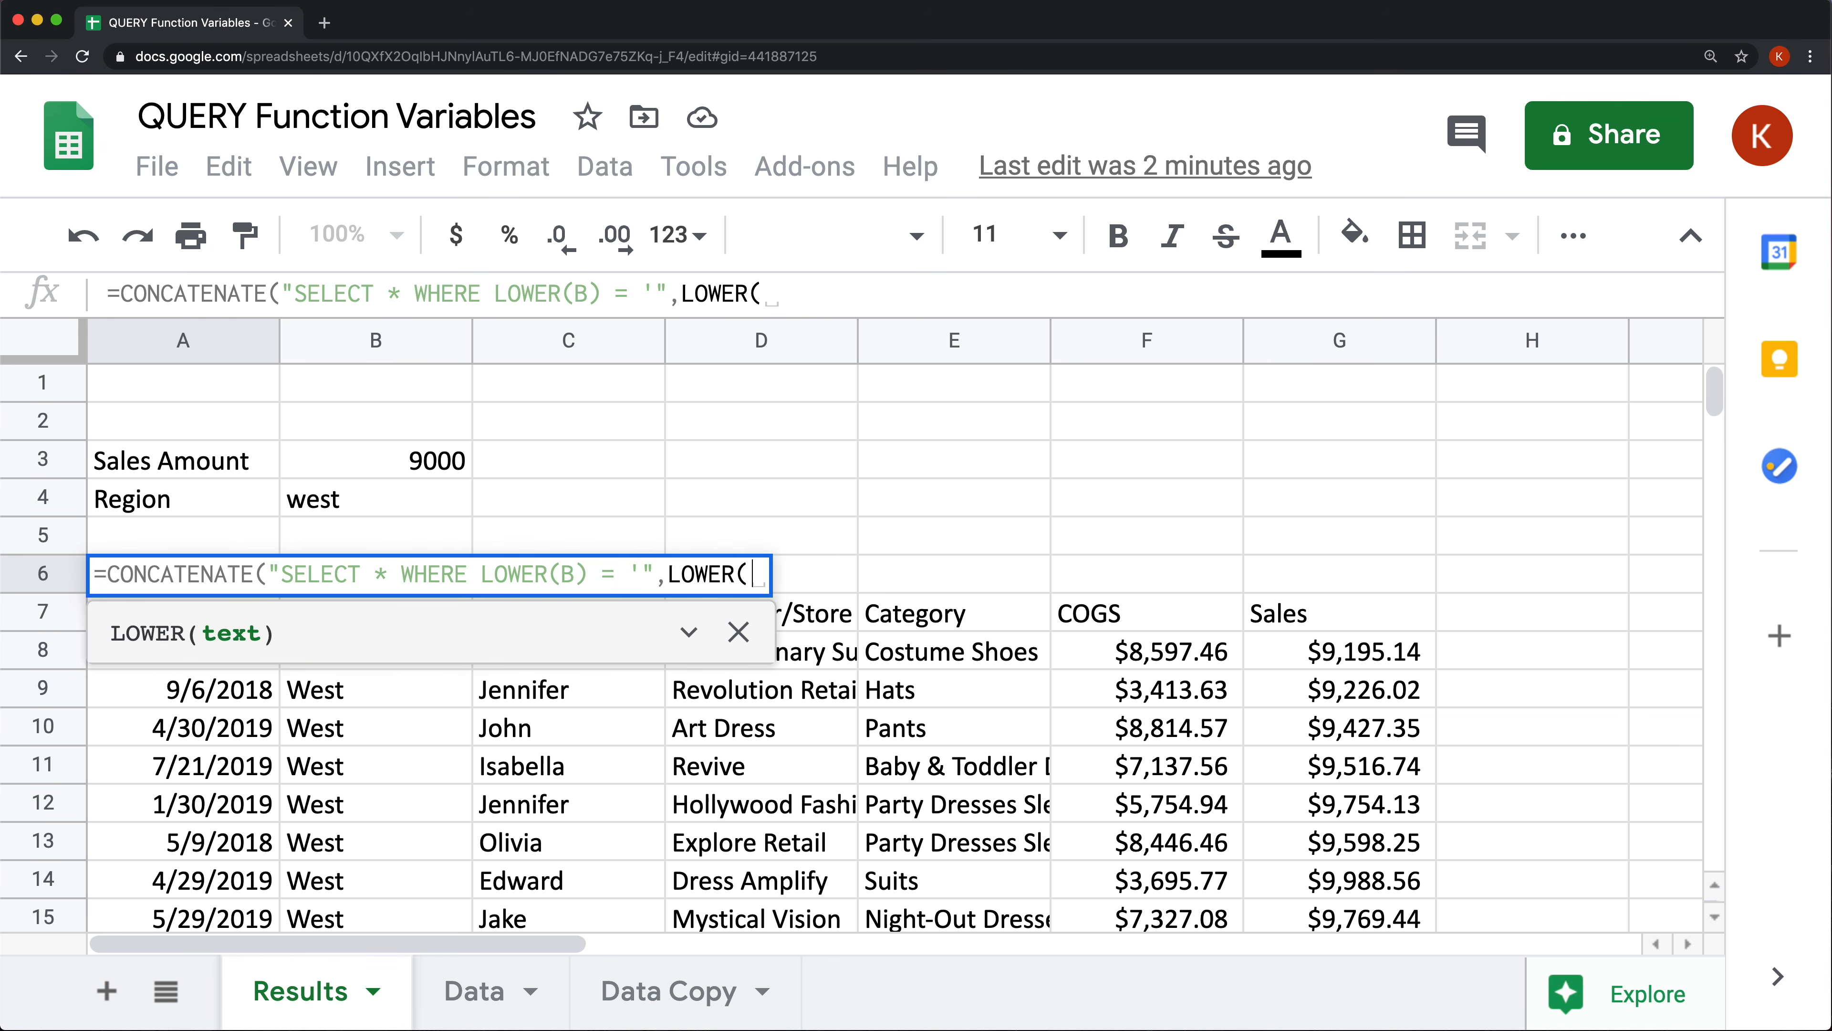
left_click(328, 498)
type(")")
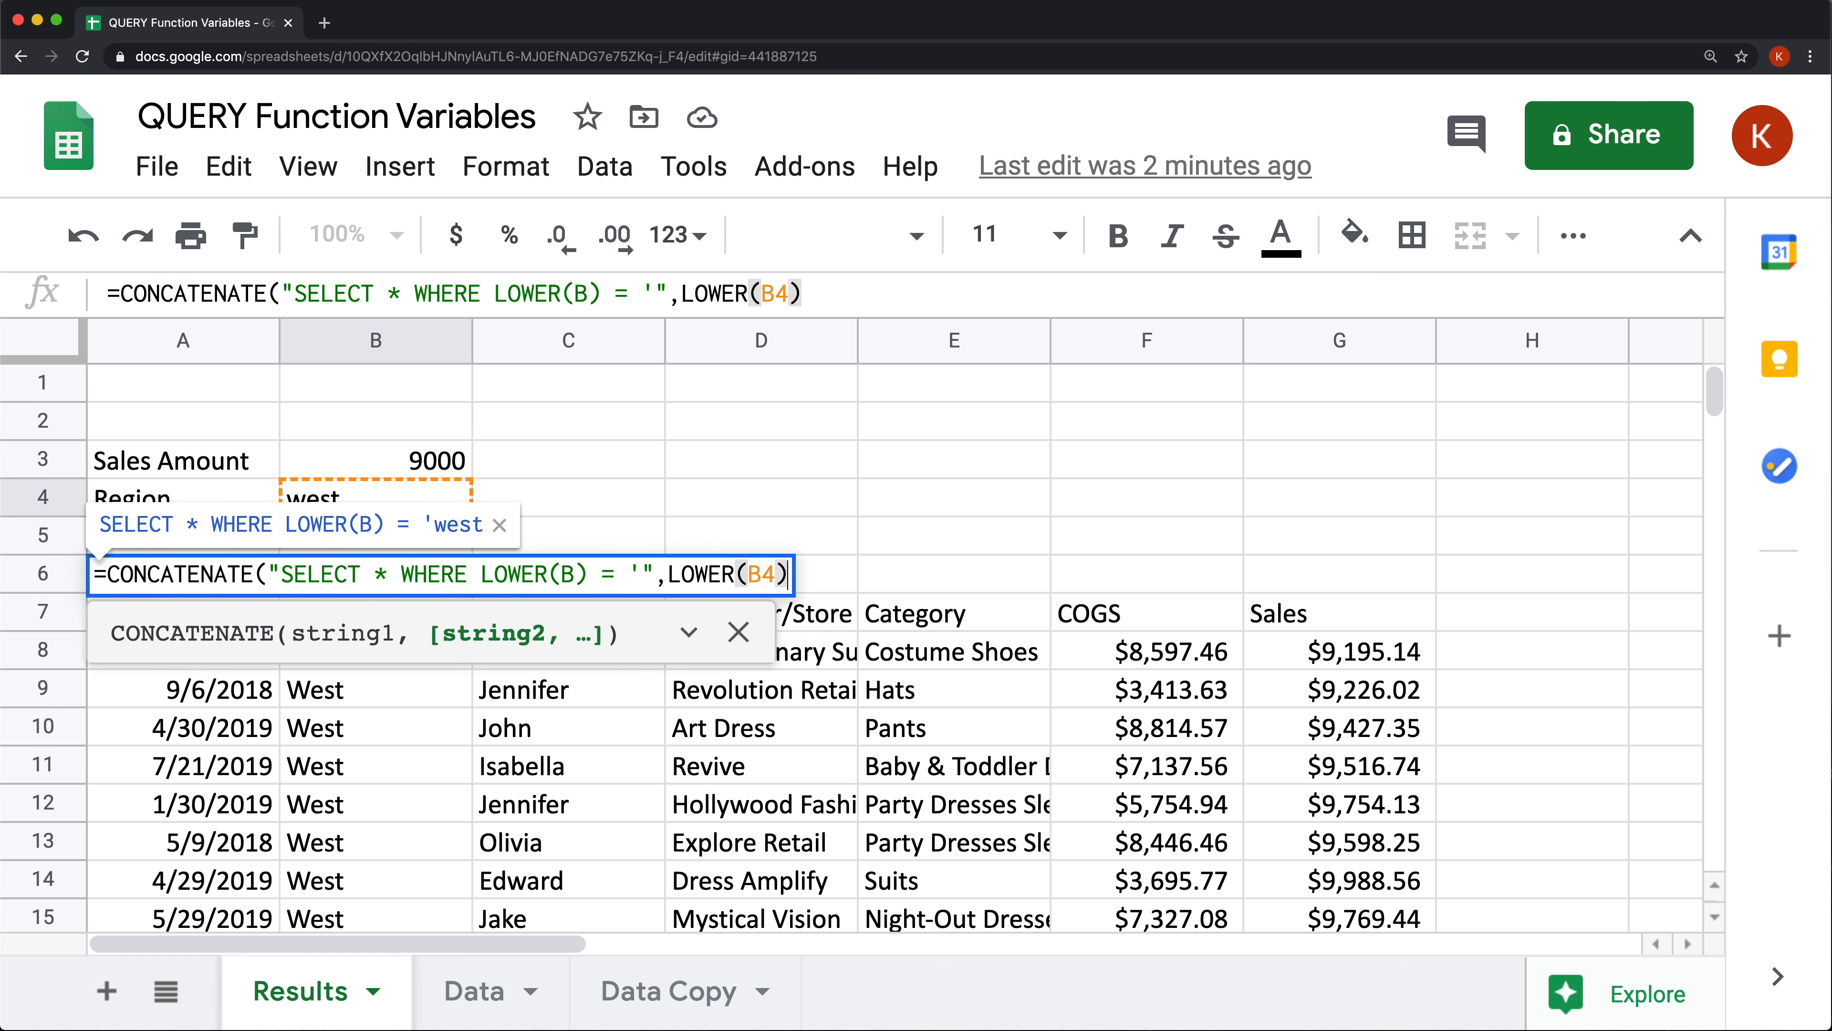
type(", ")
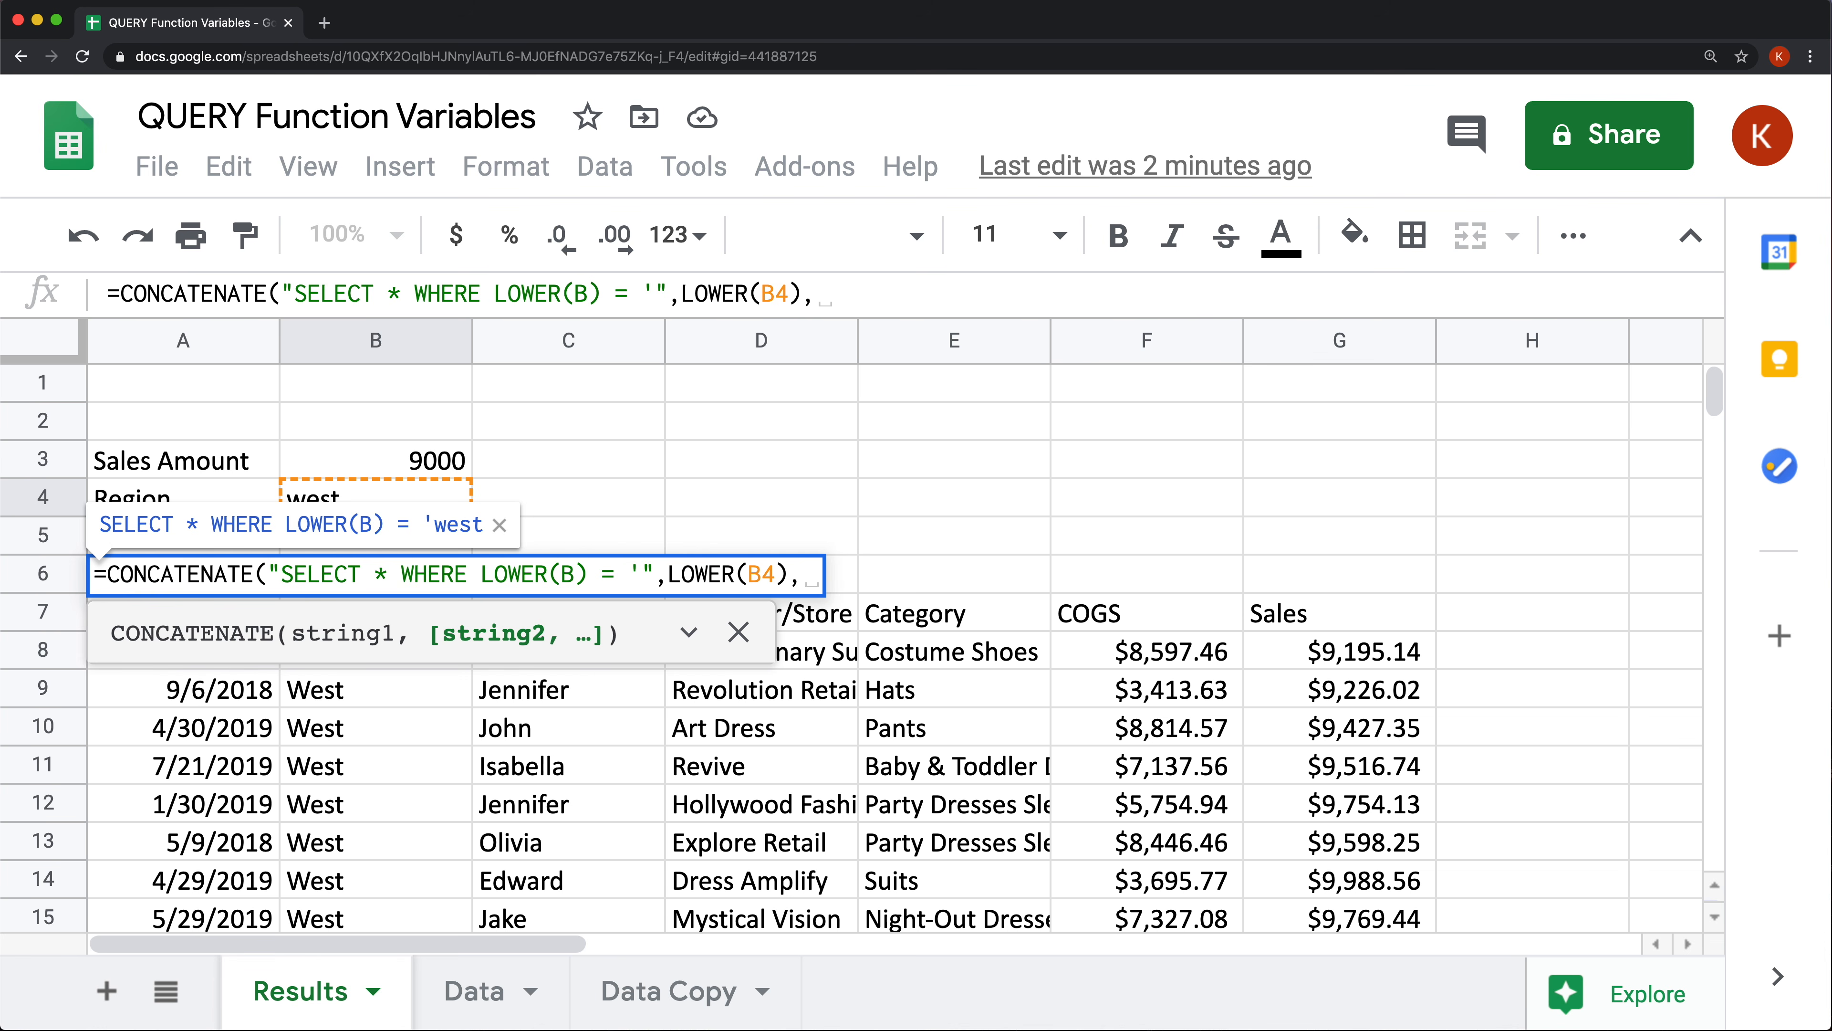
Add the string "' AND G > " as the third argument of the CONCATENATE formula, followed by a comma.
type("\"")
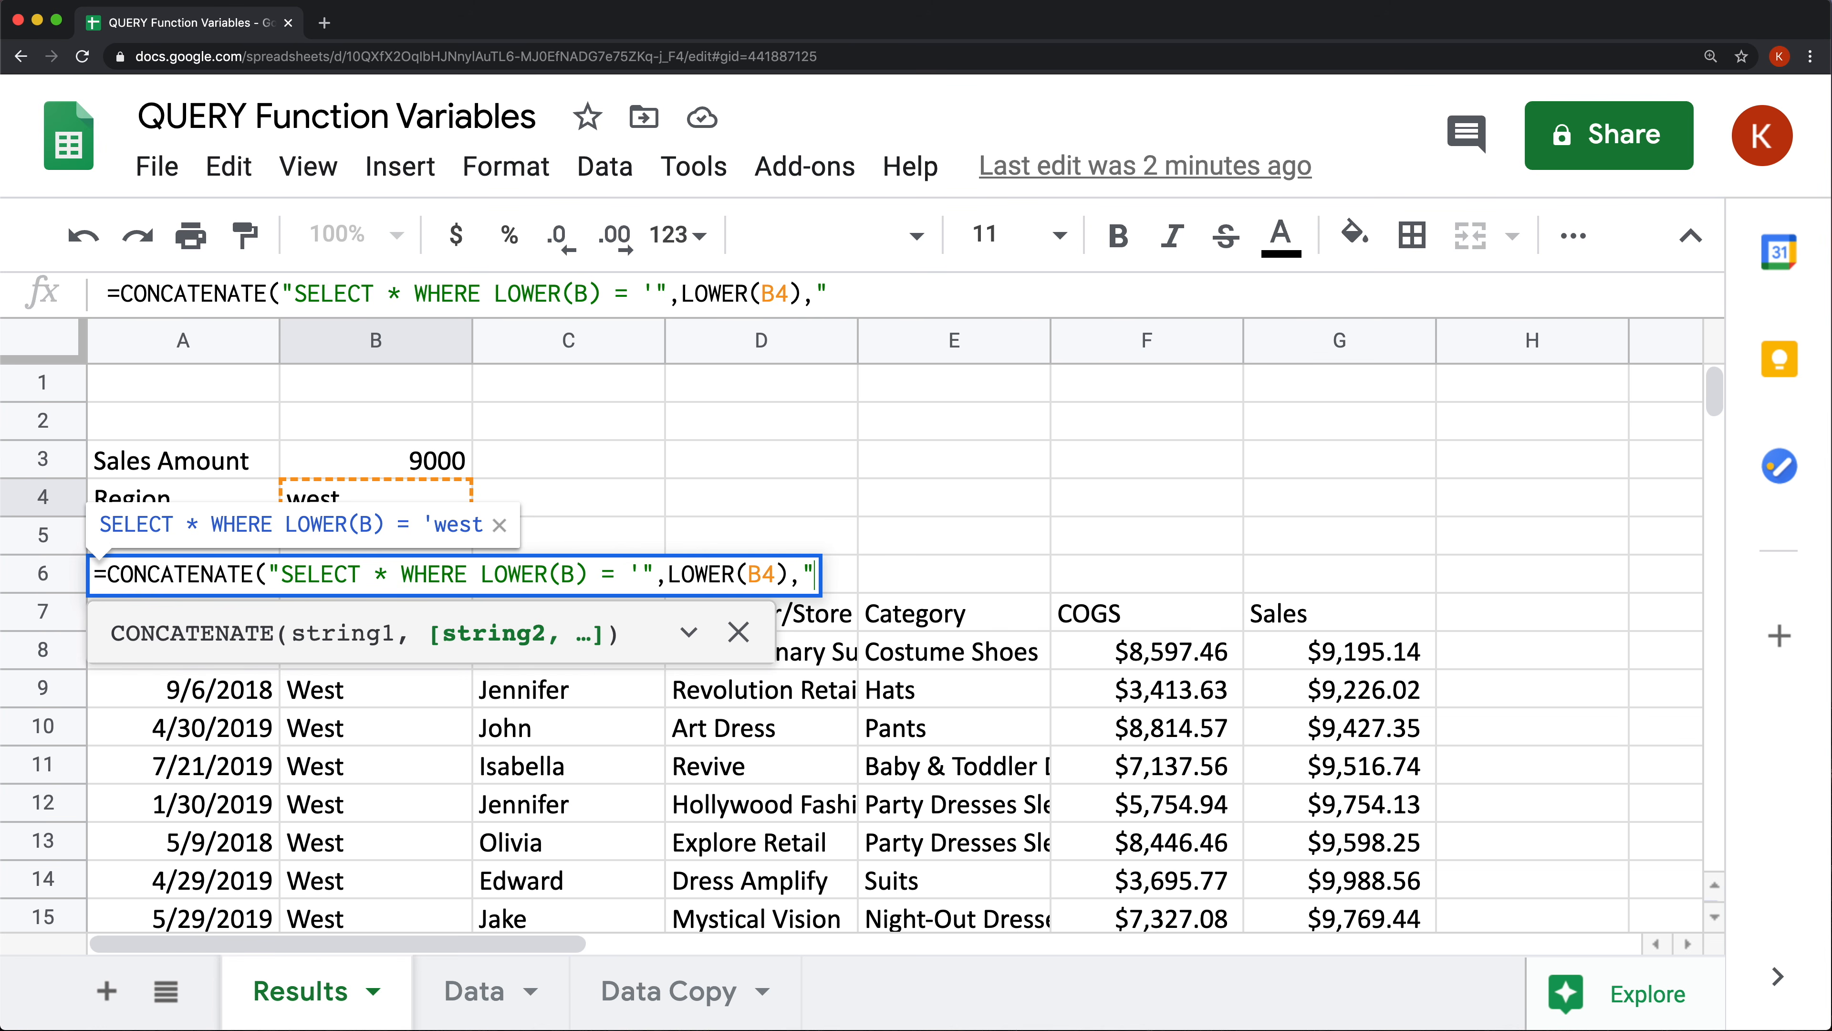
type("'")
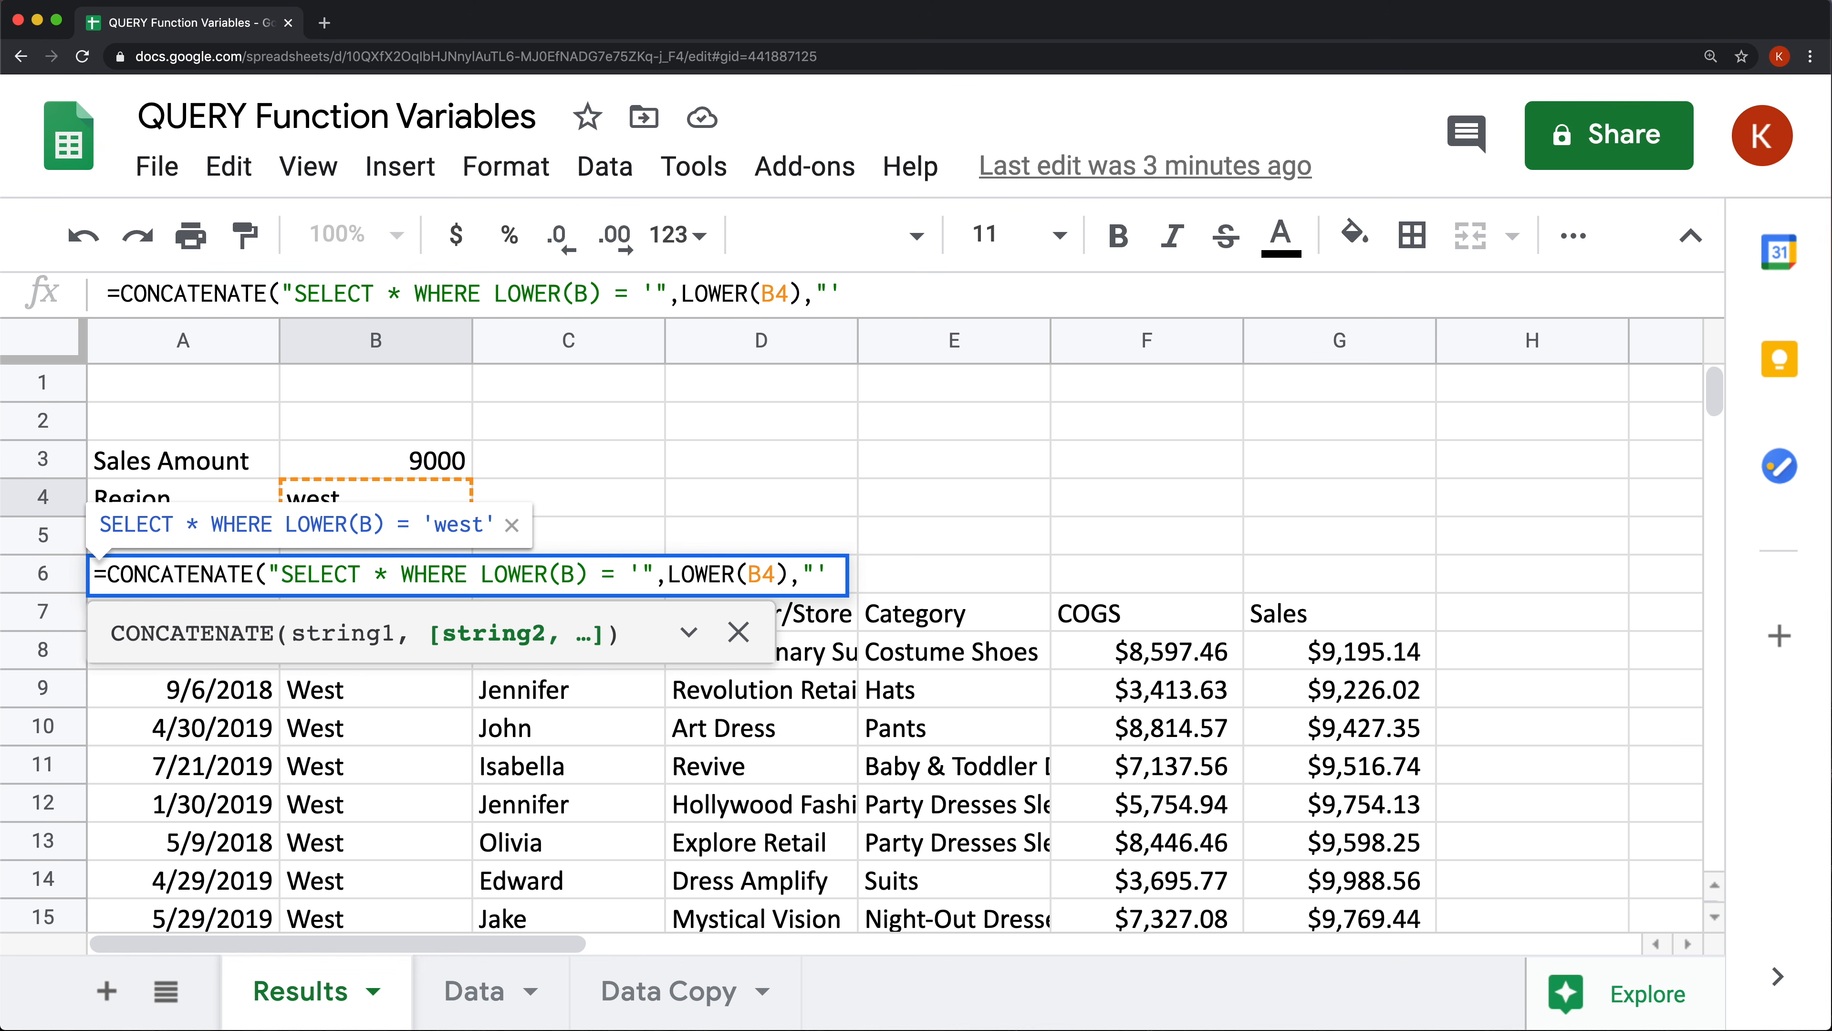
type("AND ")
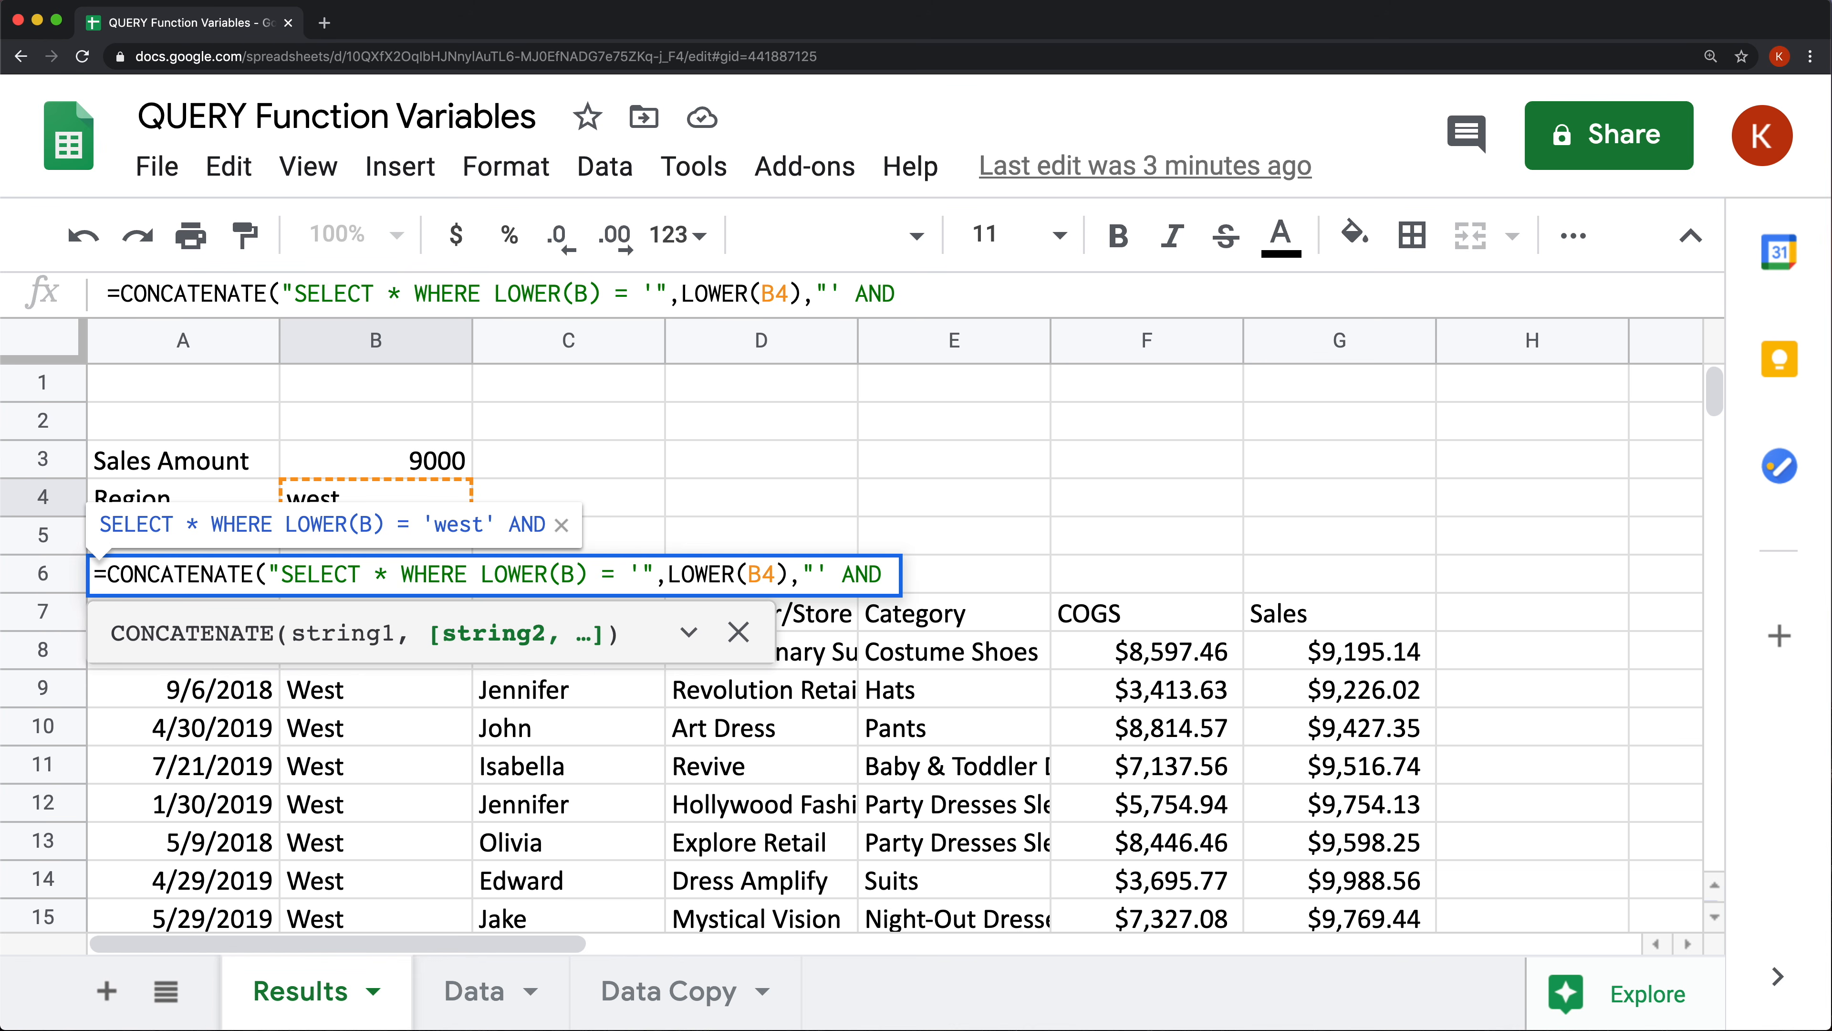
type("G ")
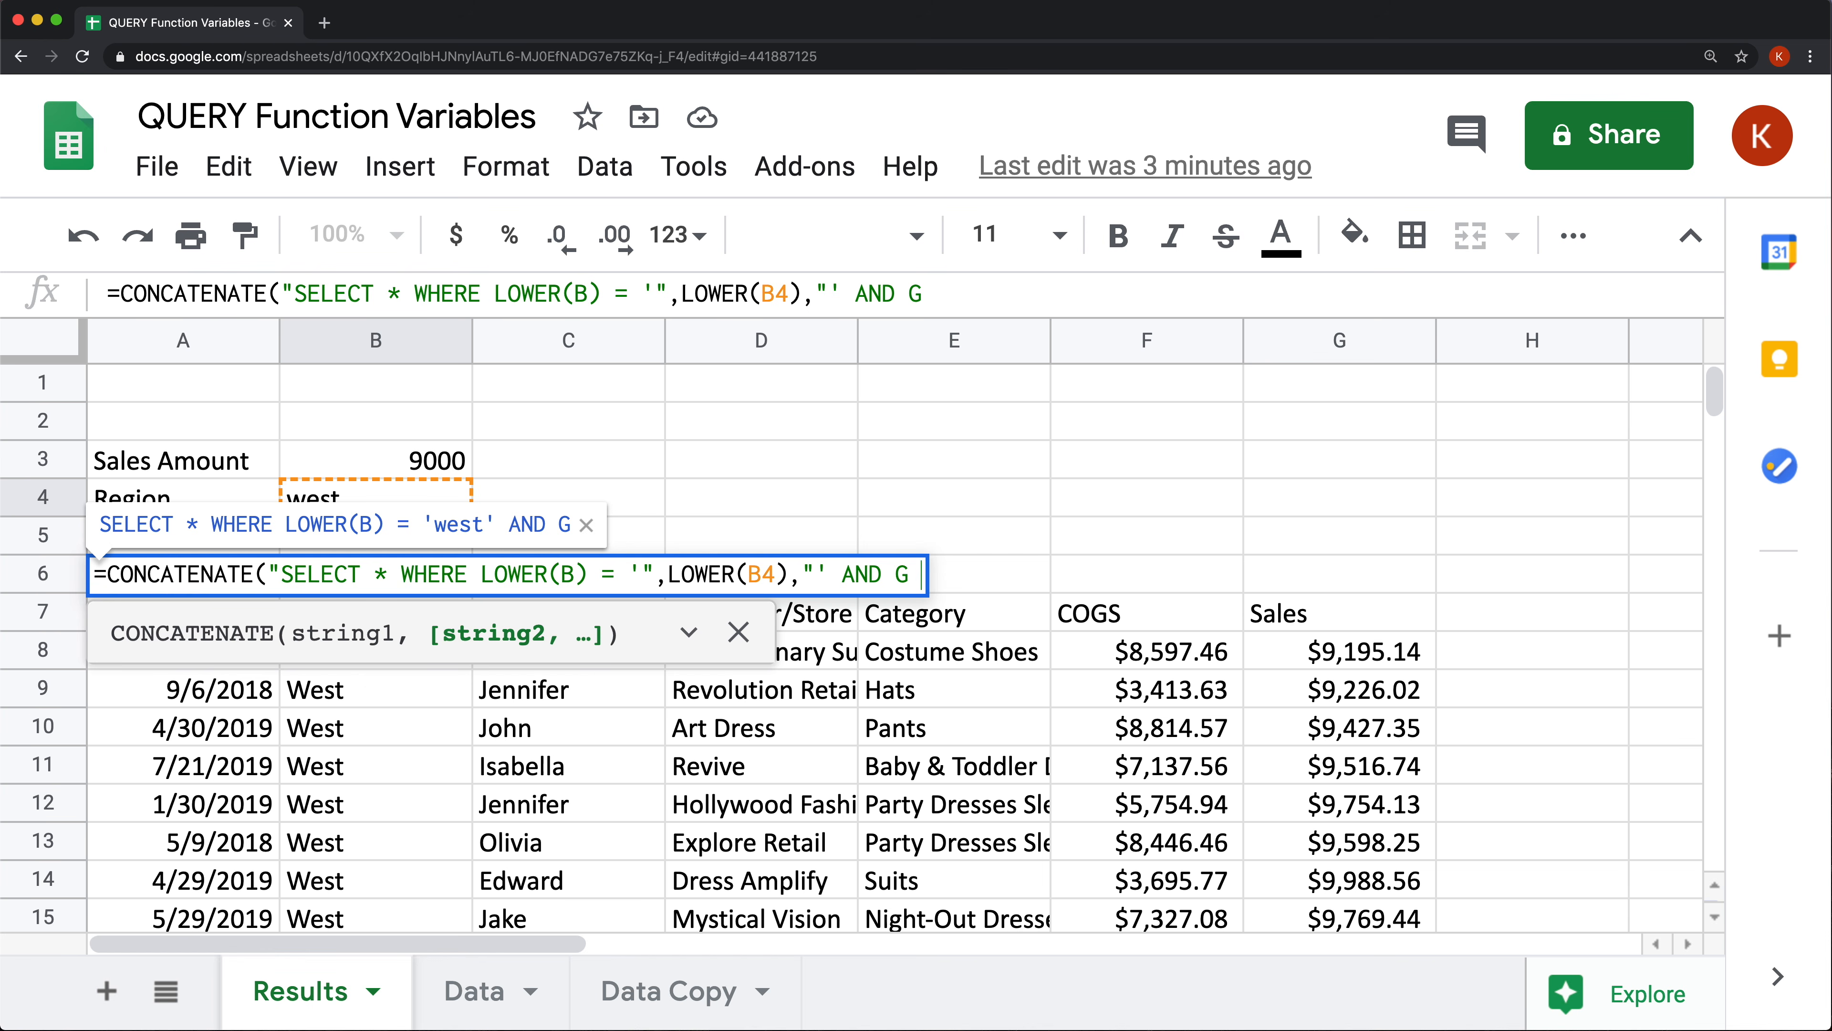
type("> ")
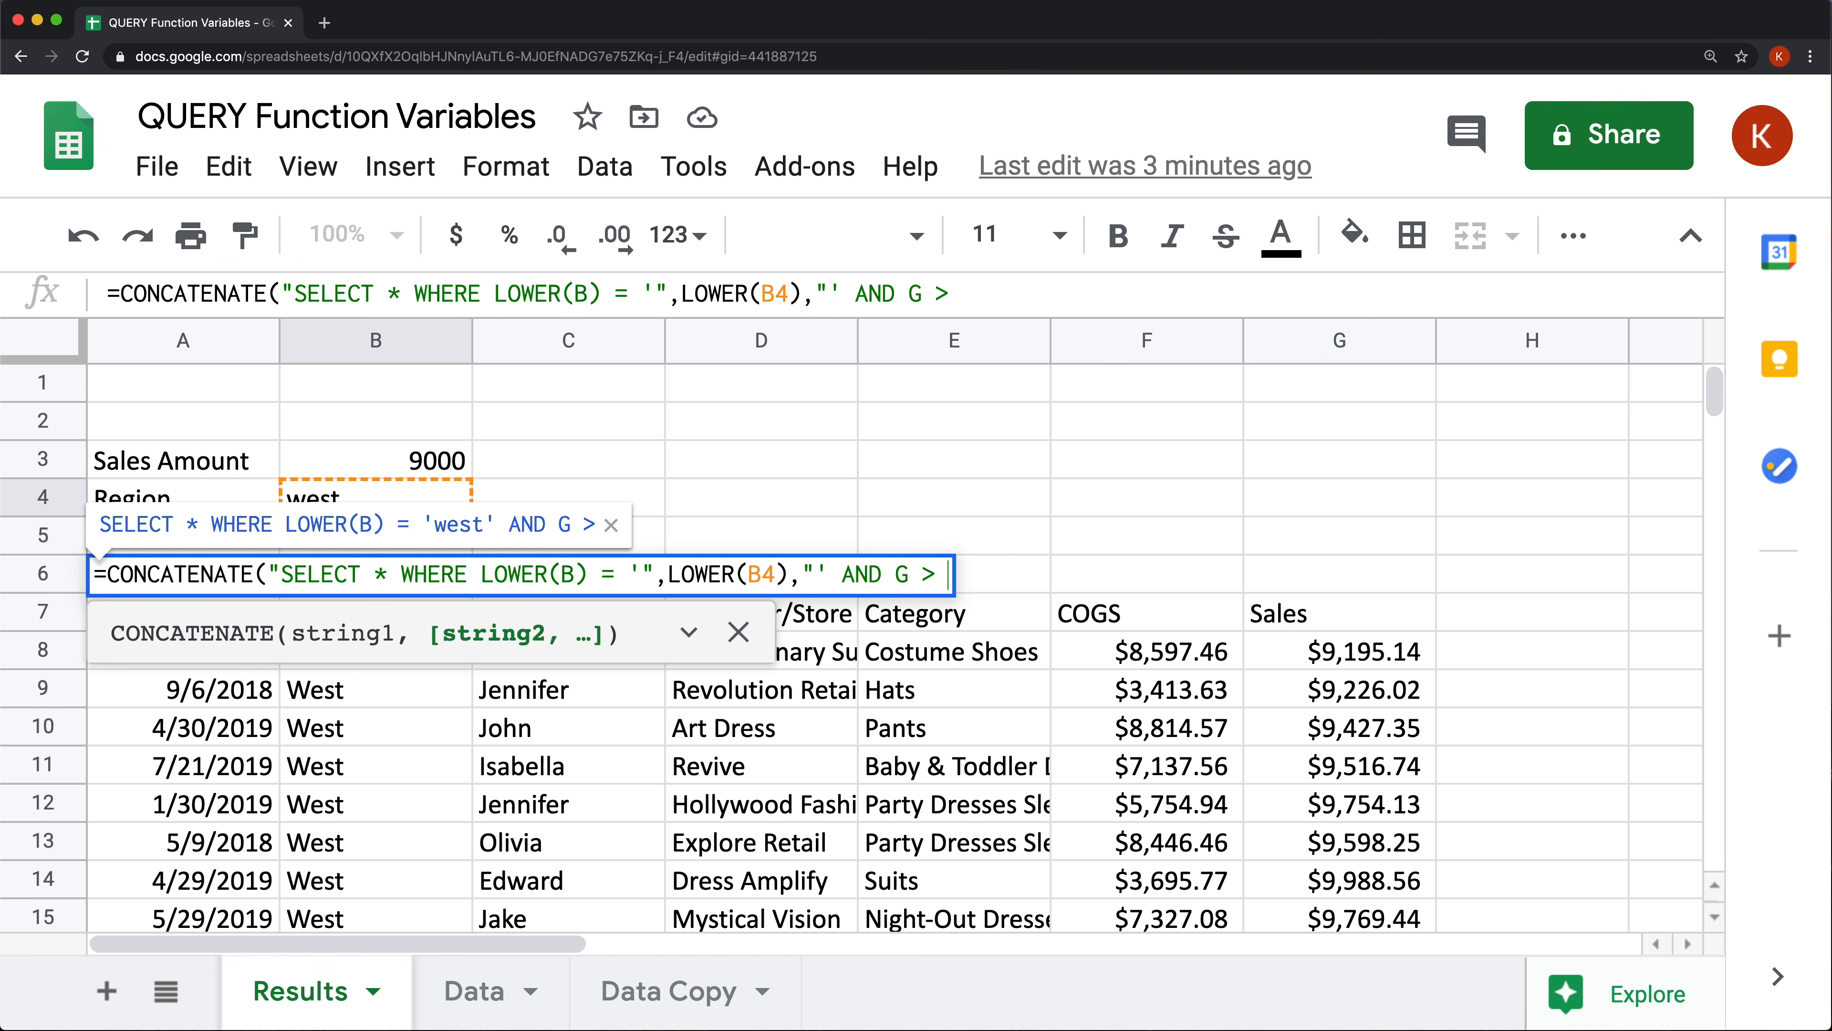
type("\",")
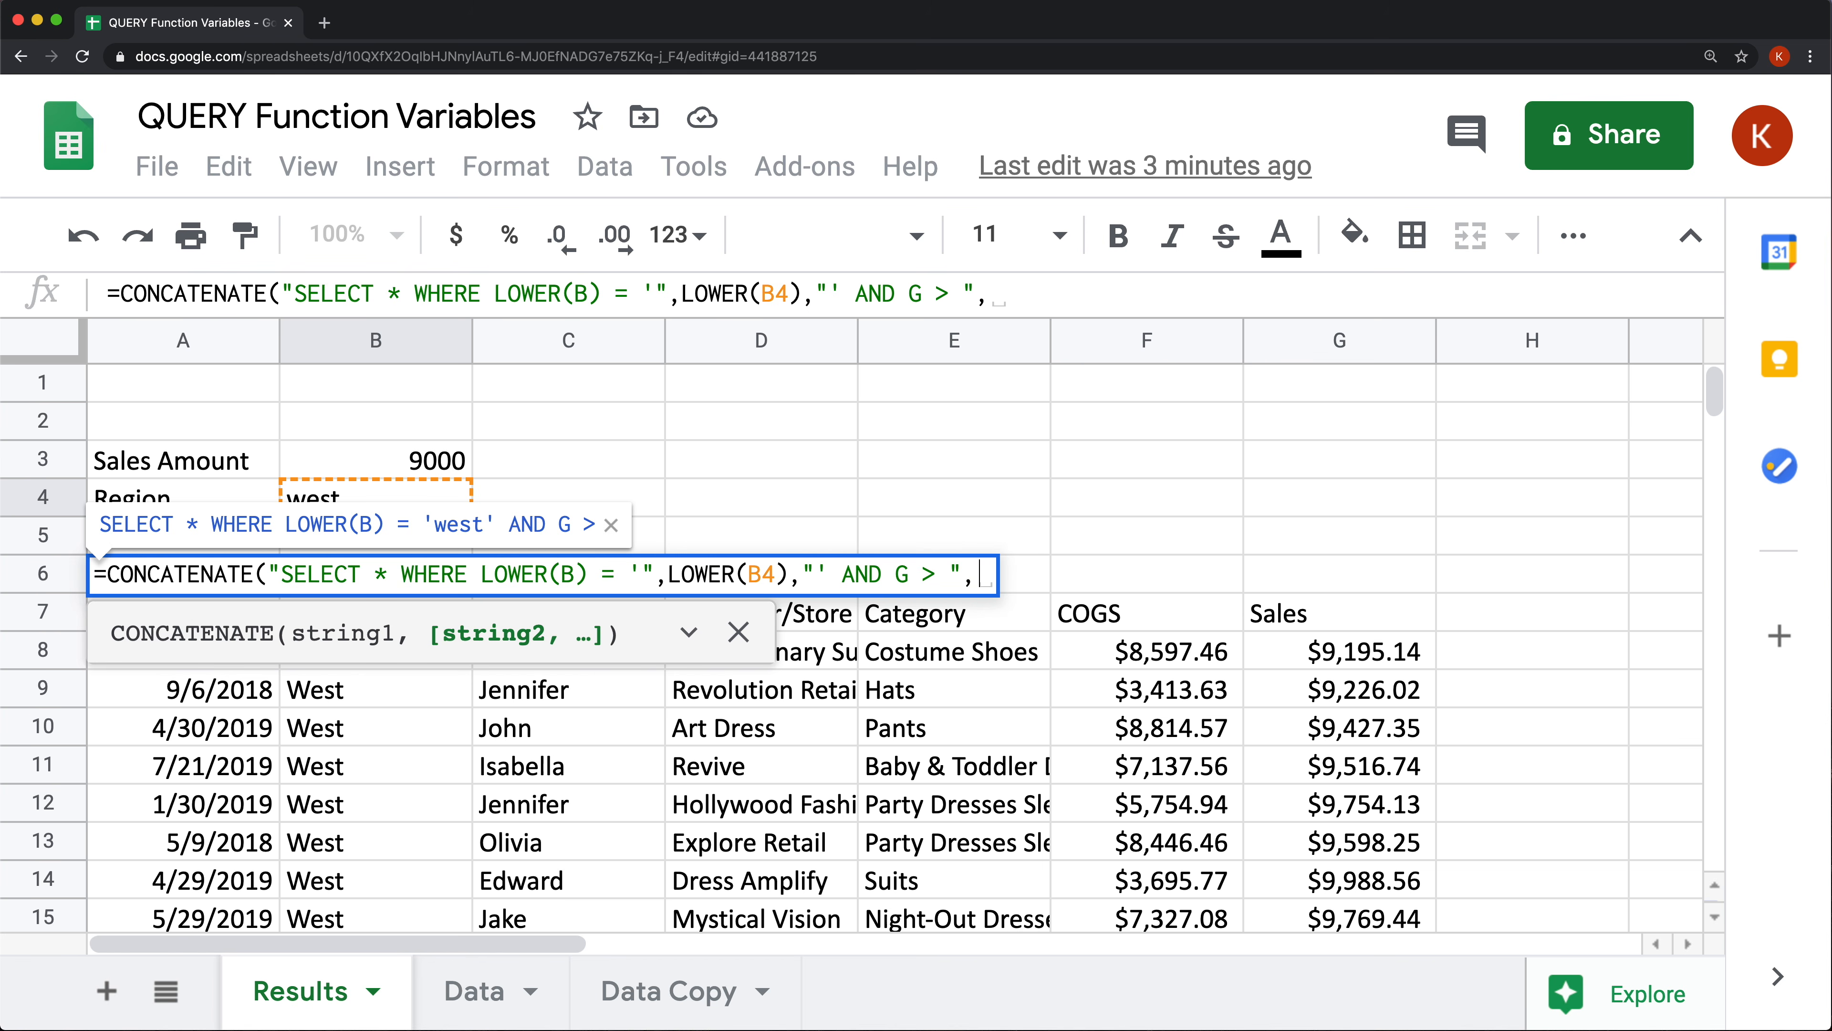
Reference the sales amount in B3 as the last CONCATENATE argument and complete the formula in A6.
left_click(393, 455)
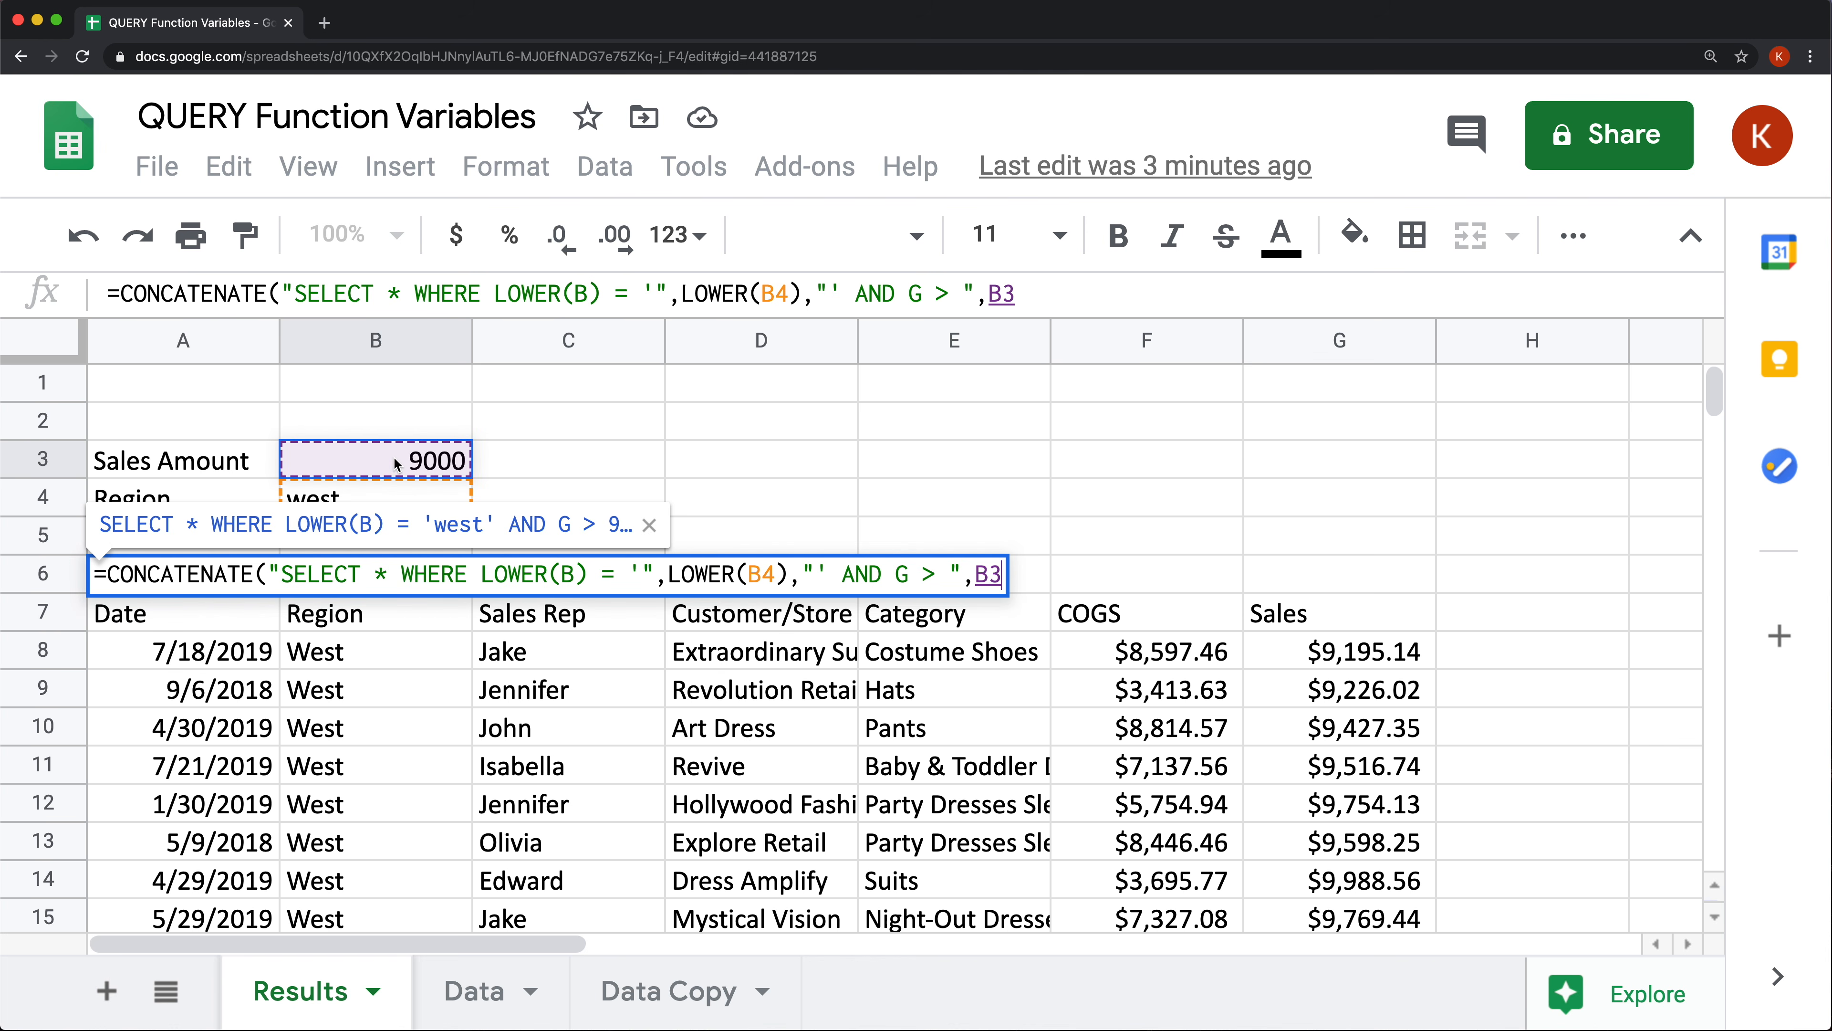
type(")")
key("Return")
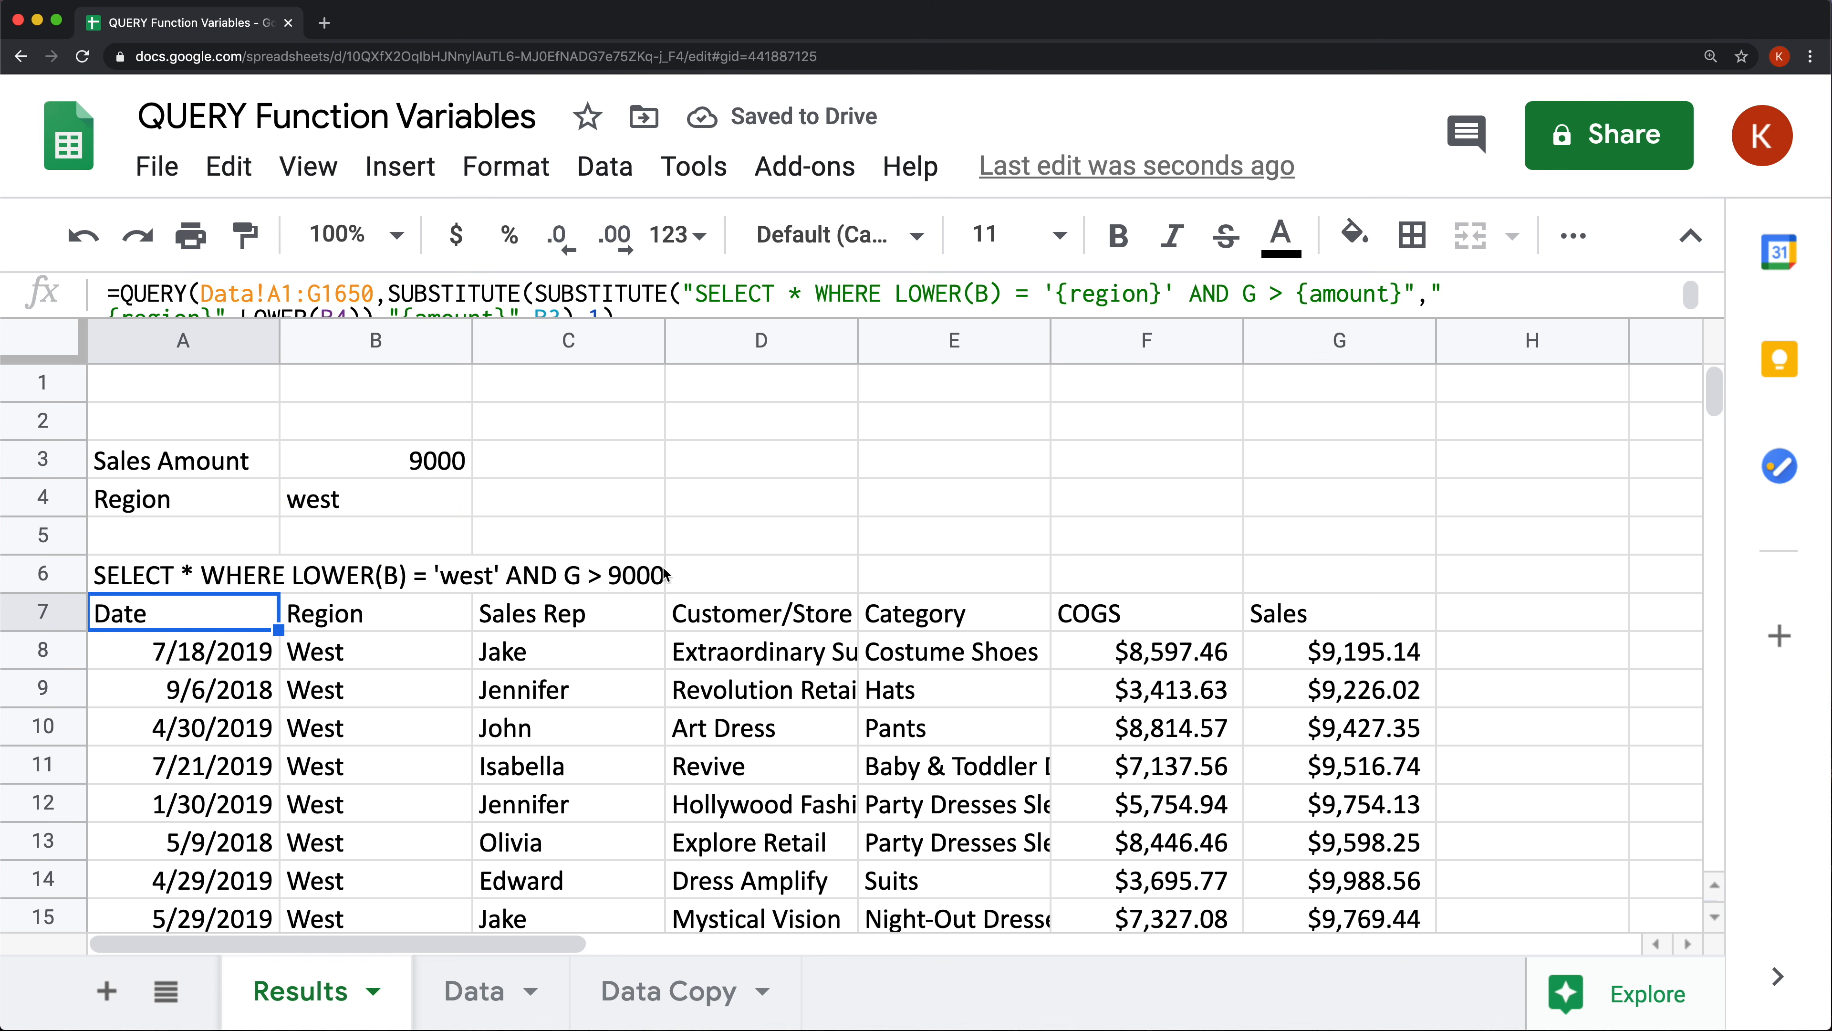
Copy the CONCATENATE expression from A6 without its equals sign, leaving the cell's formula as it is.
left_click(167, 577)
double_click(110, 574)
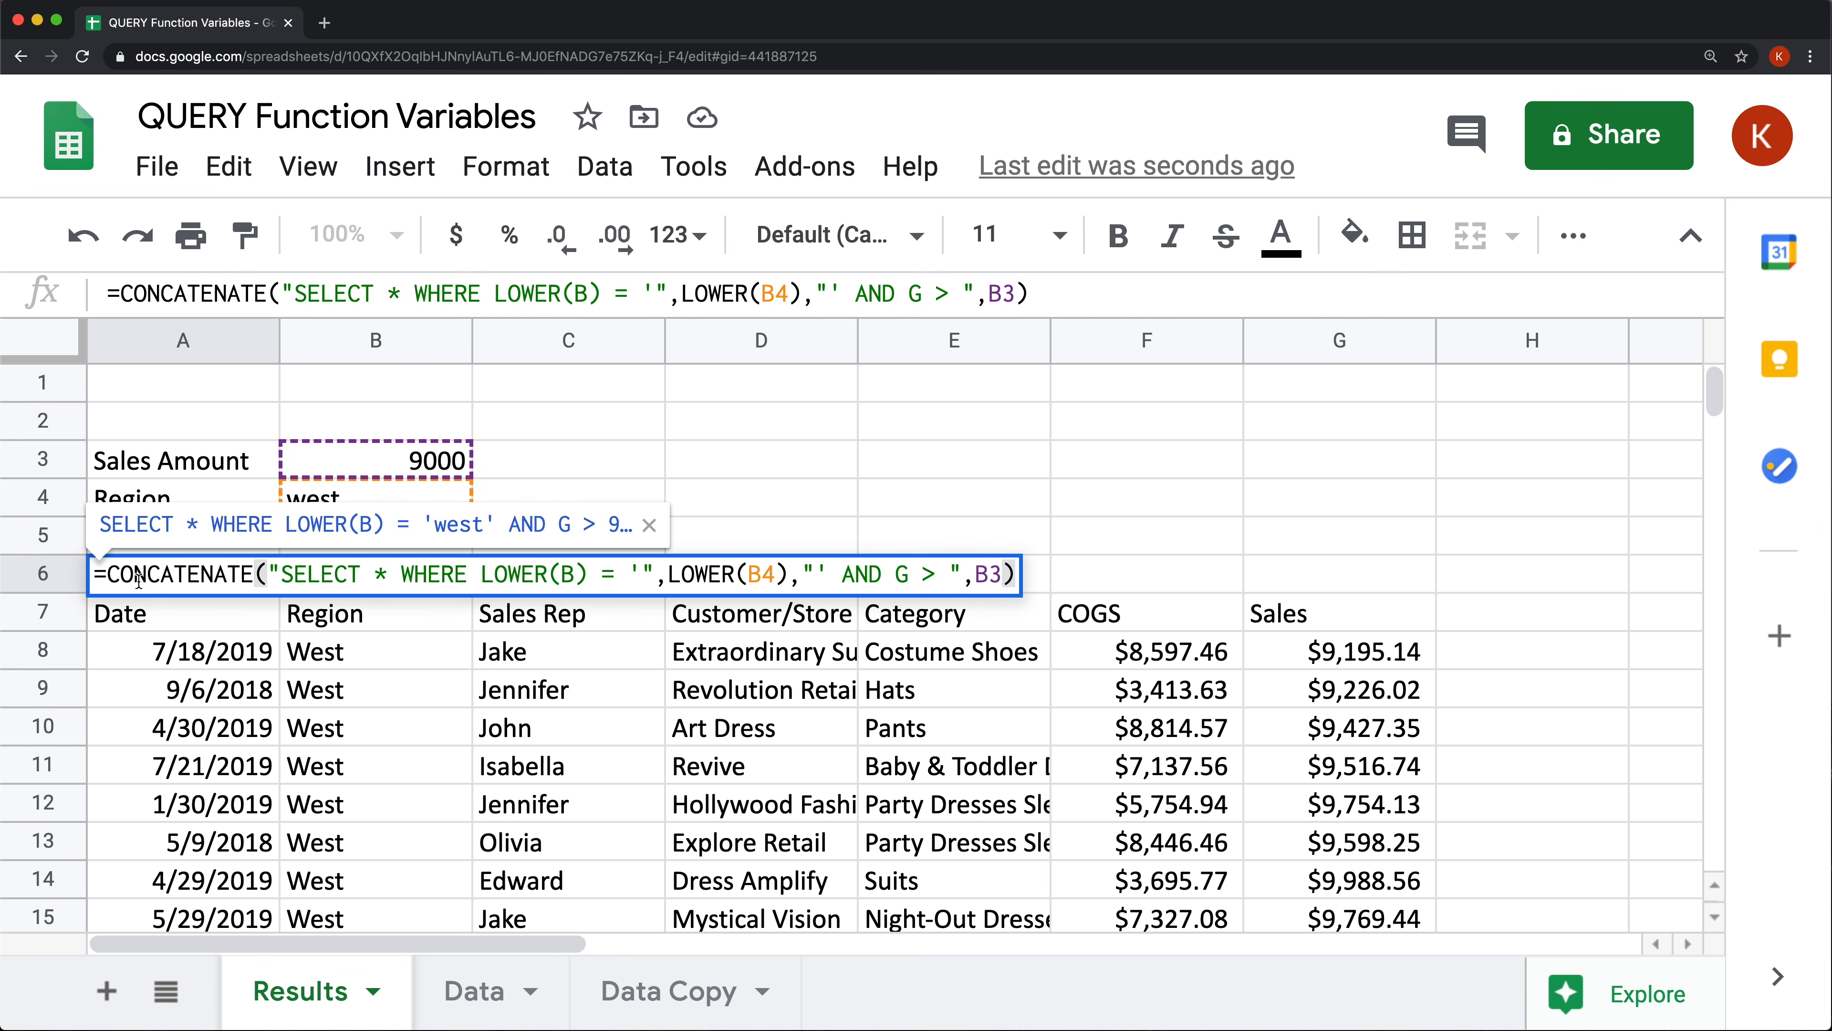
left_click_drag(110, 574, 1154, 583)
key("super+c")
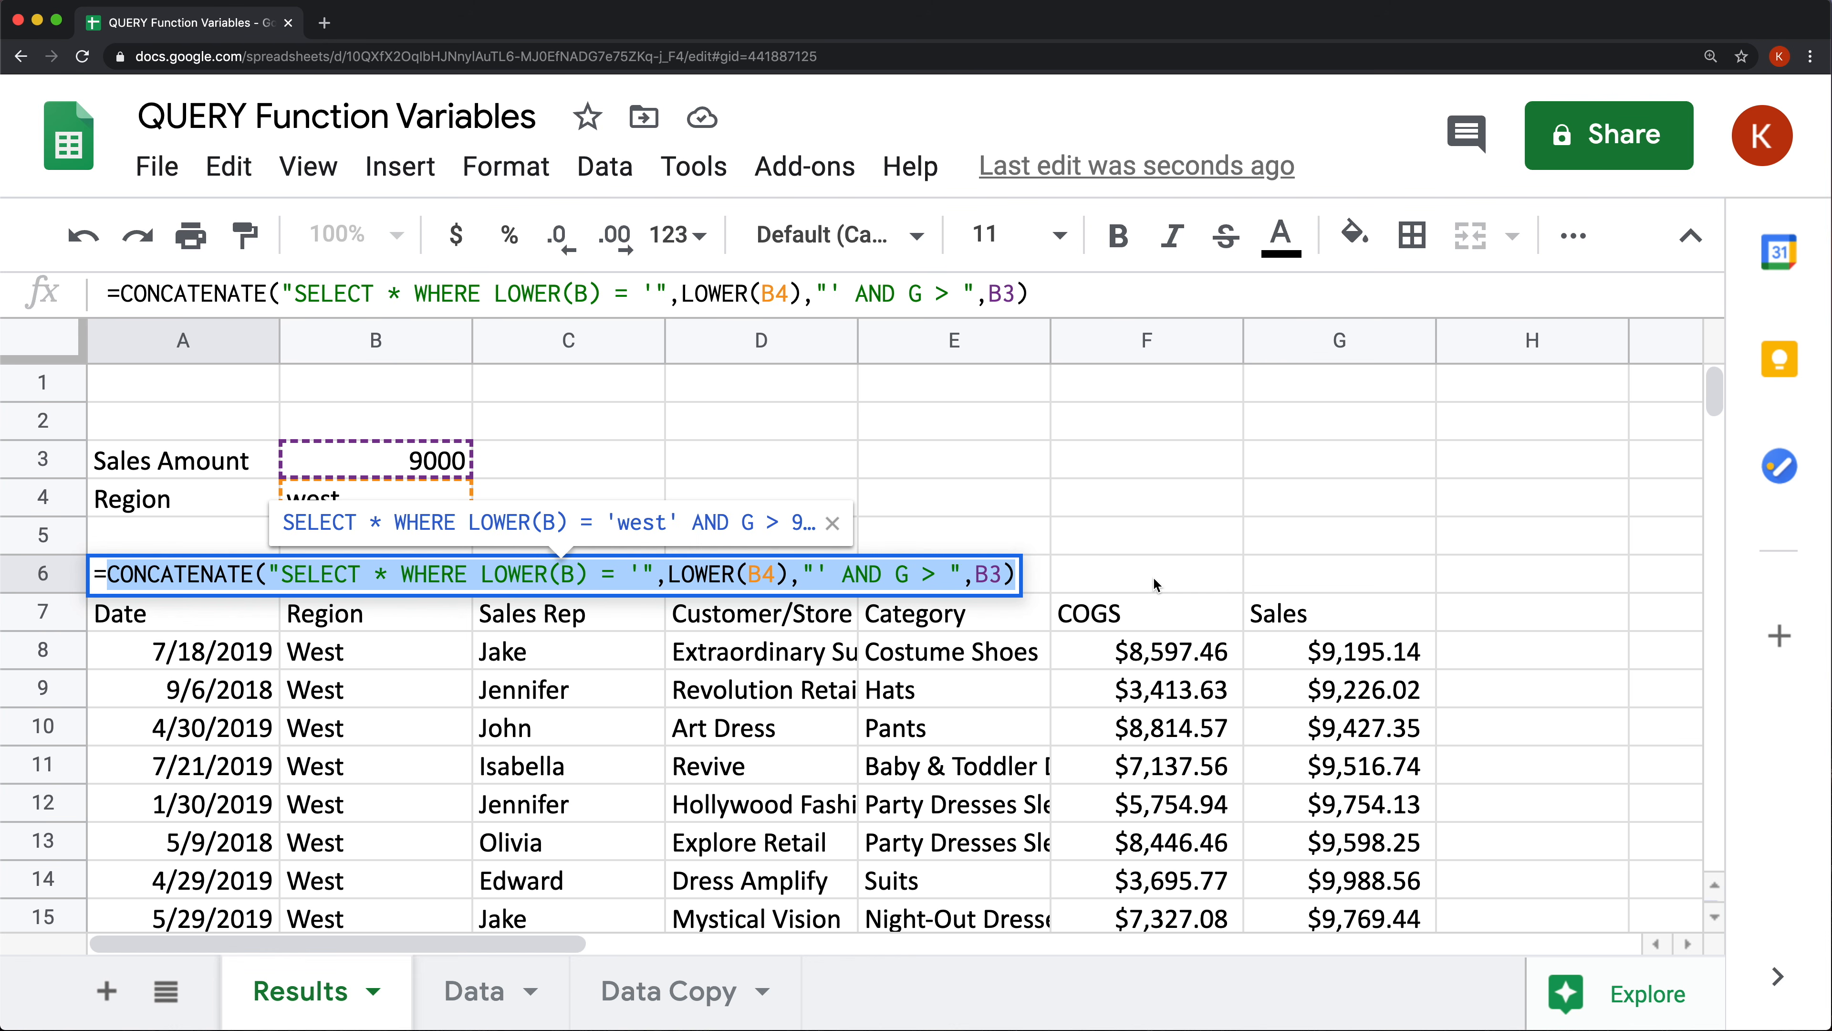
key("Escape")
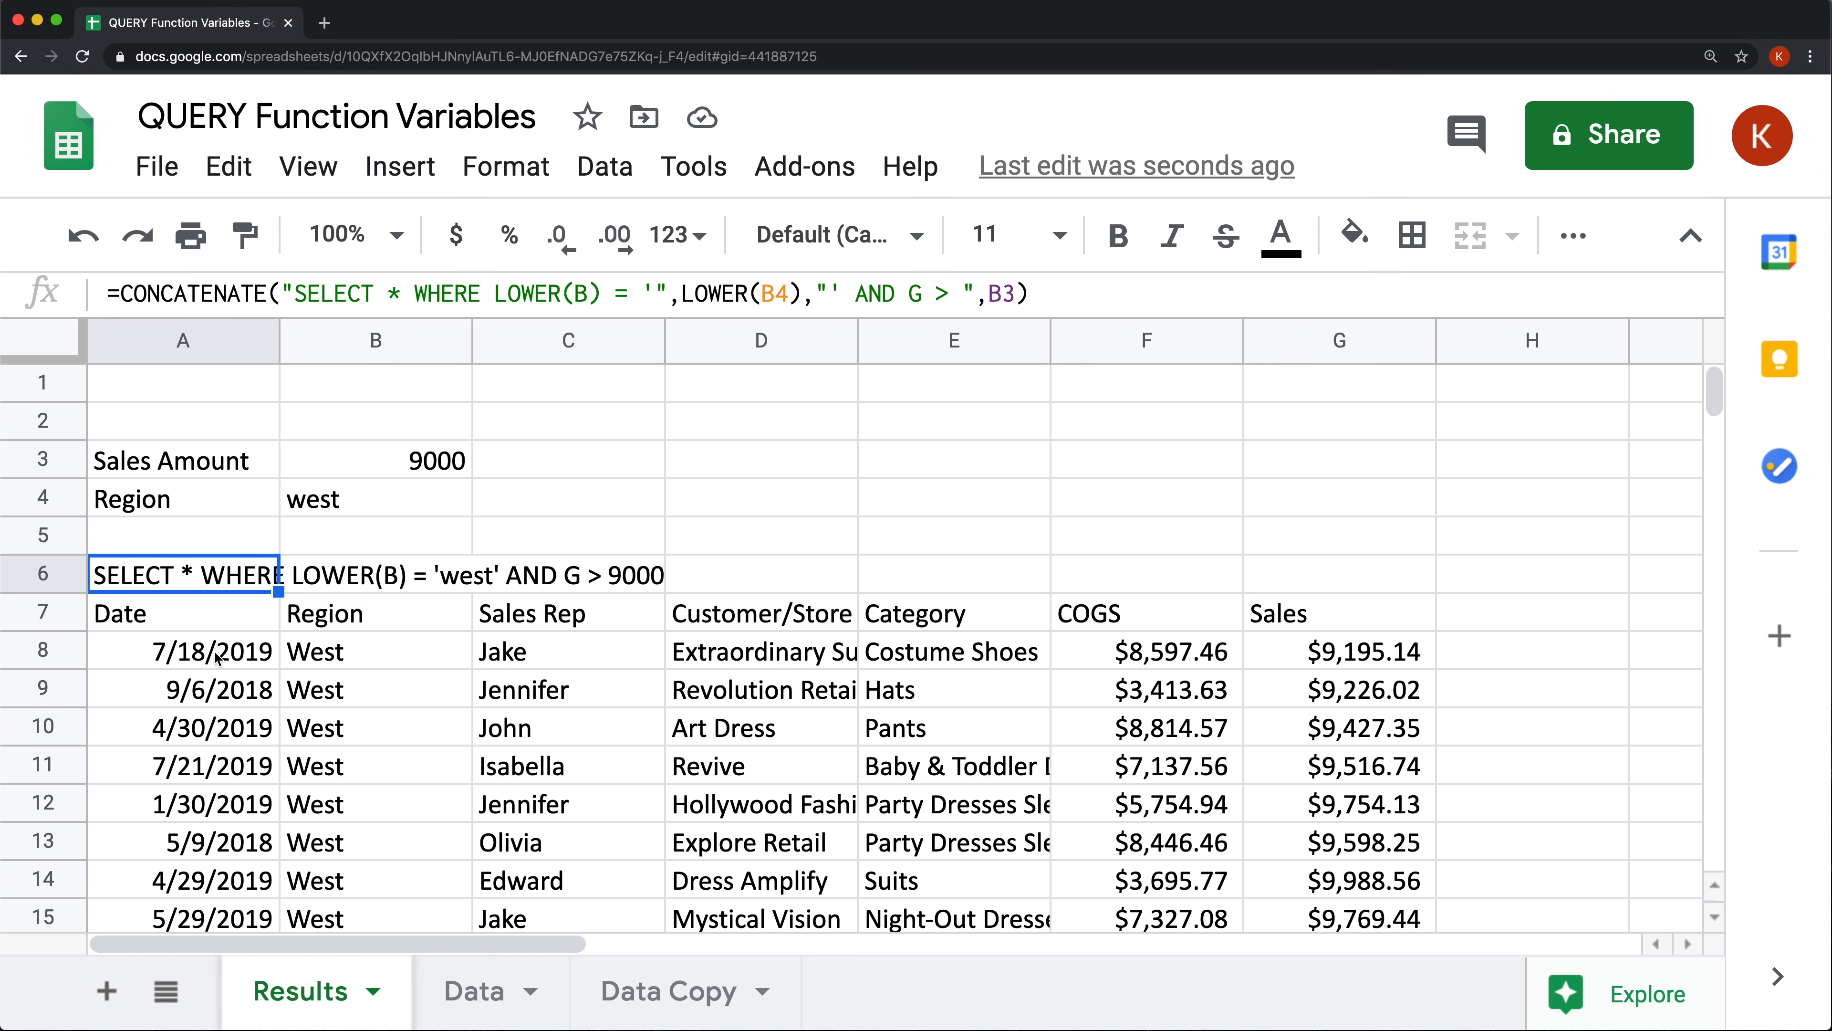
Replace the nested SUBSTITUTE expression in A7's QUERY formula with the copied CONCATENATE expression.
left_click(210, 624)
double_click(210, 624)
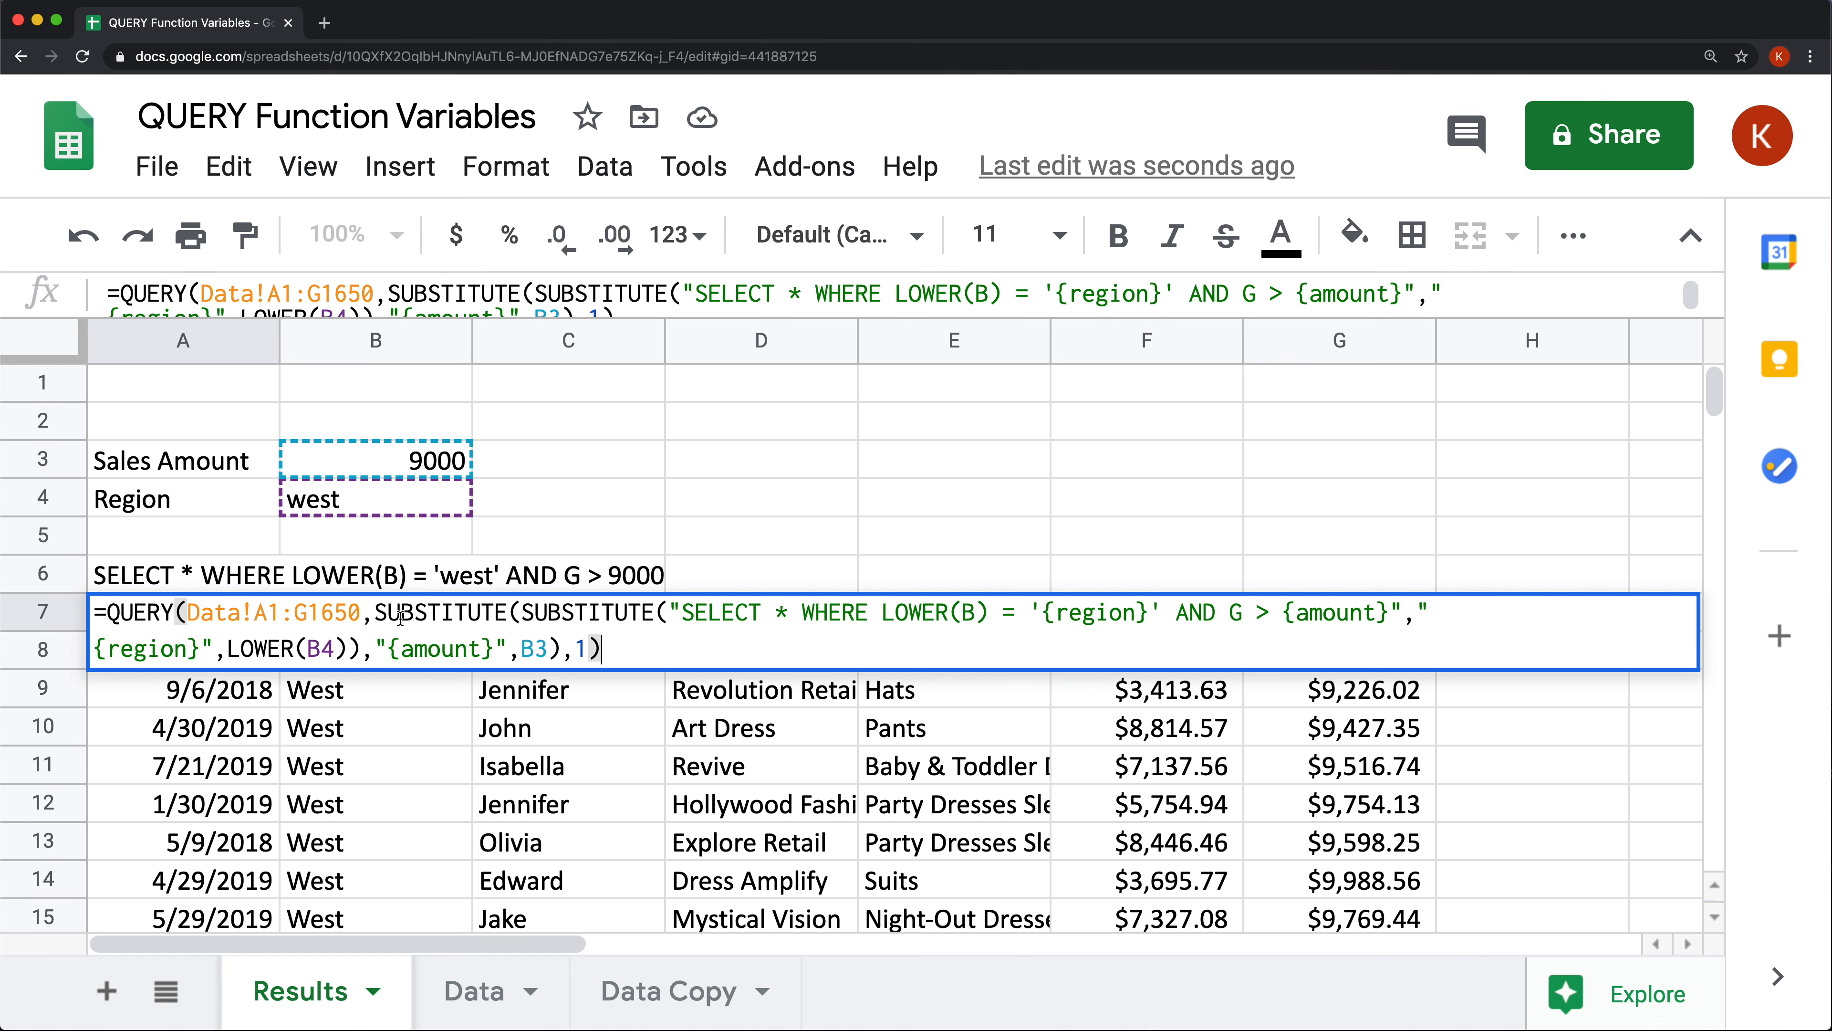
left_click_drag(373, 613, 569, 652)
key("BackSpace")
key("super+v")
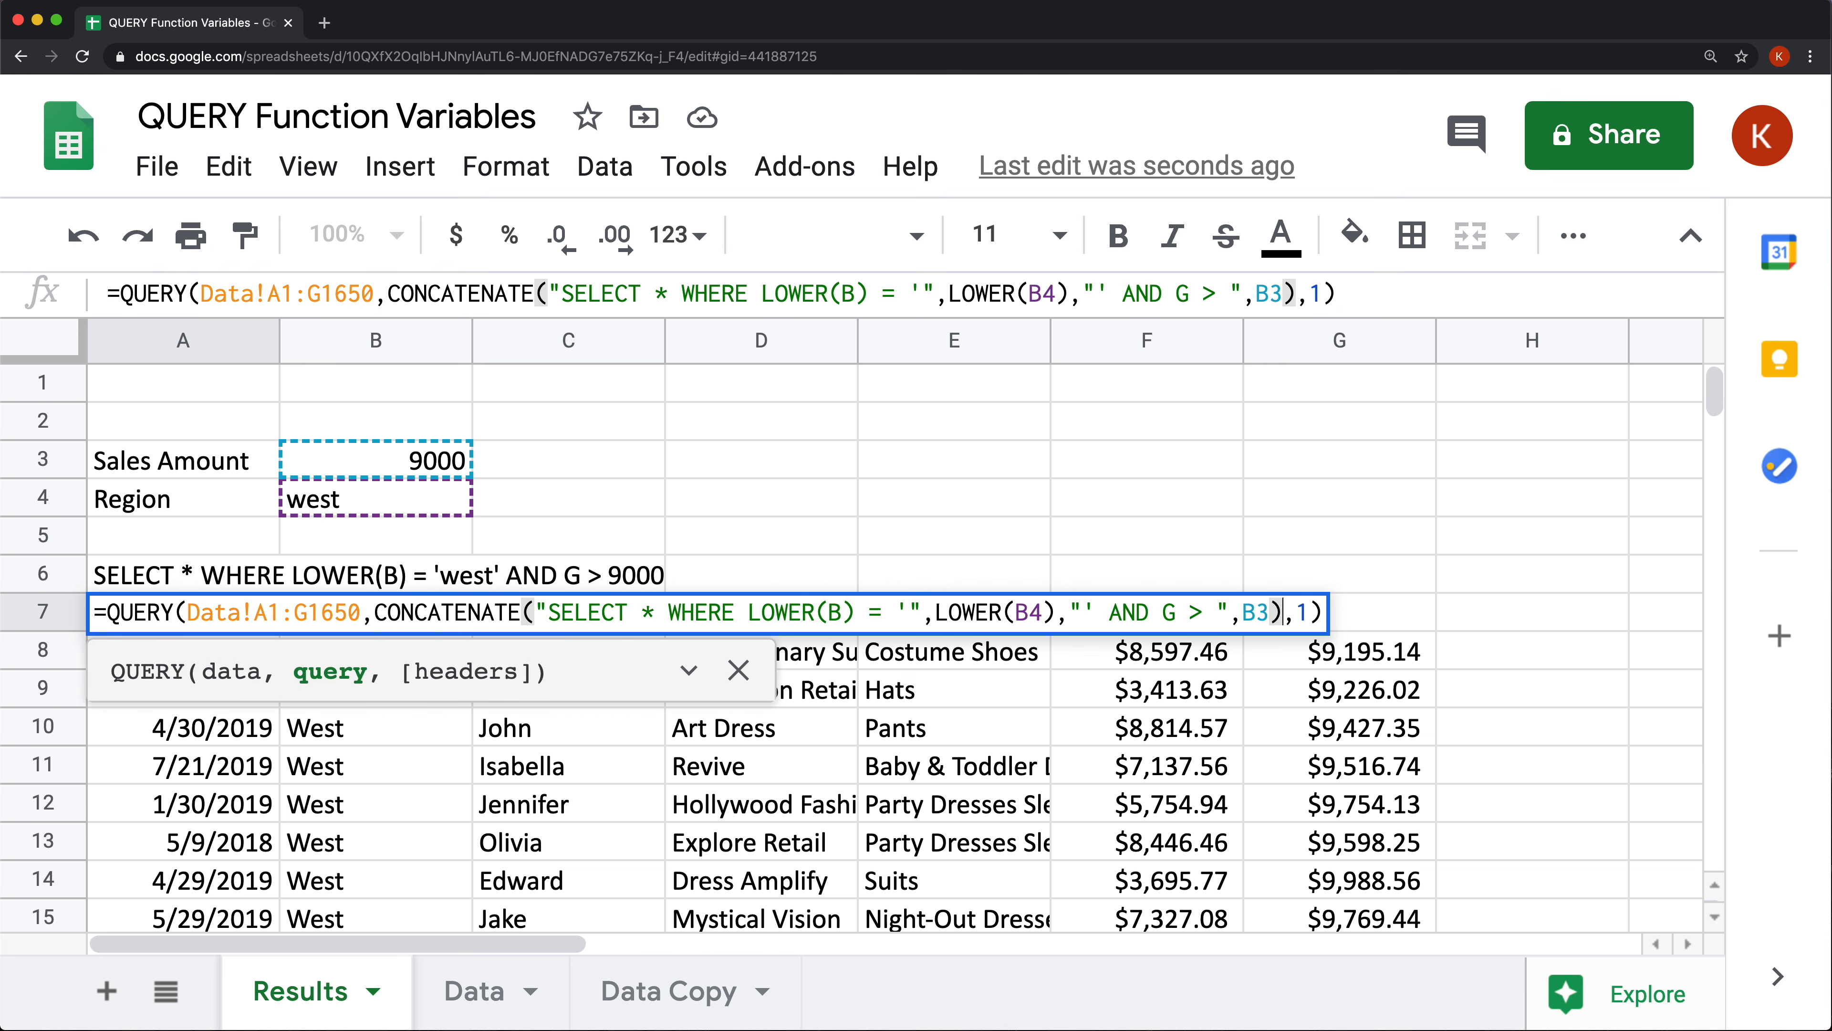
key("Return")
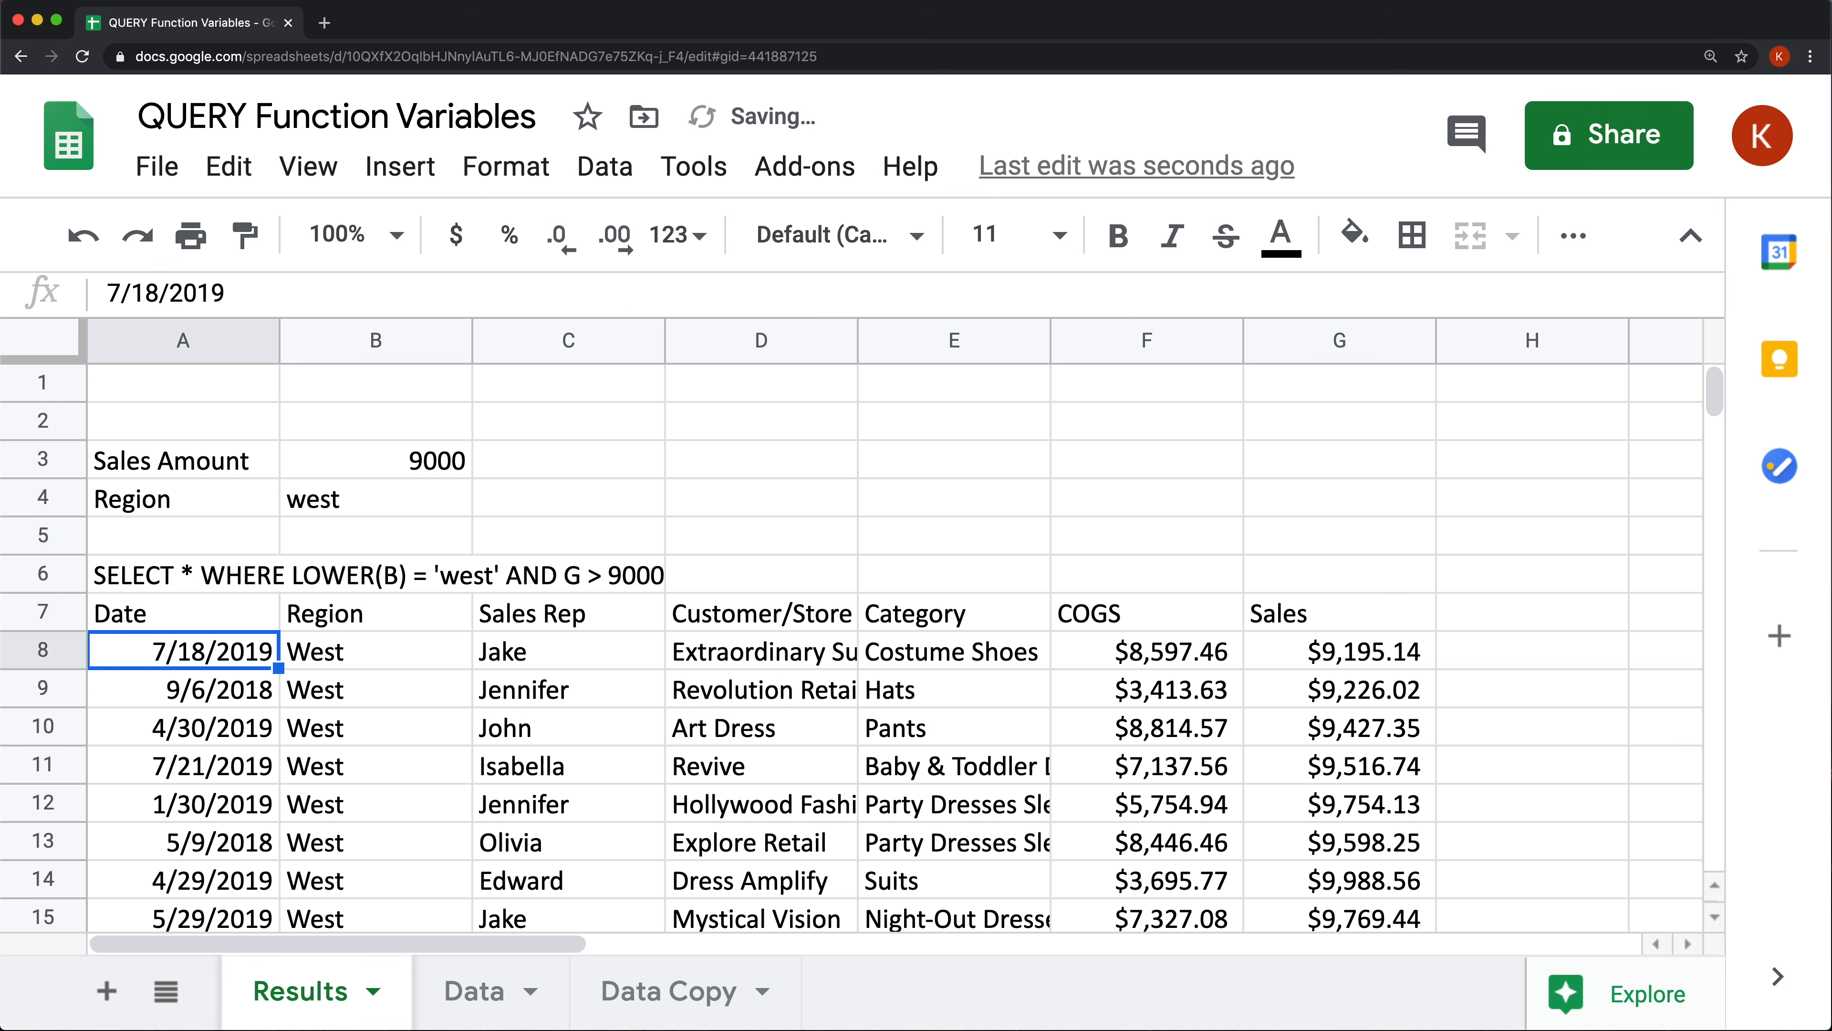
Clear the helper CONCATENATE formula from A6.
key("Up")
key("Up")
key("Delete")
Change the region variable in B4 to MidWest.
key("Up")
key("Up")
key("Right")
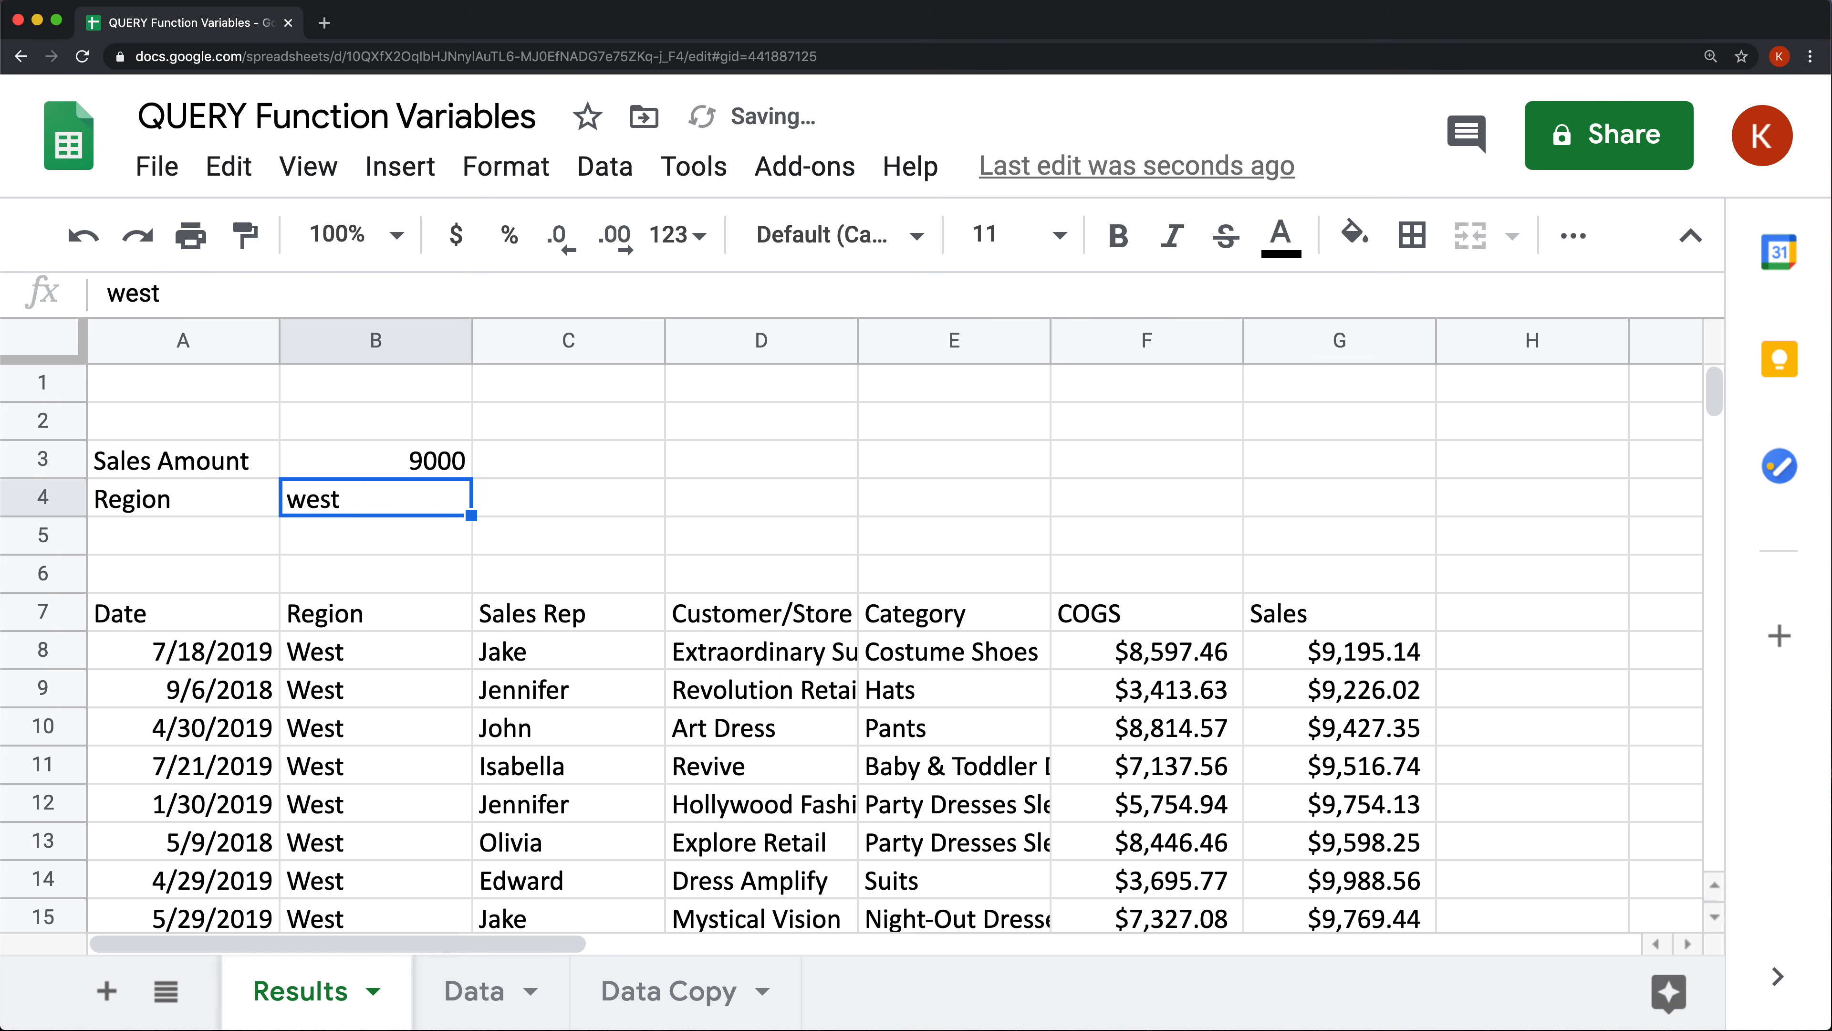
type("MidWest")
key("Return")
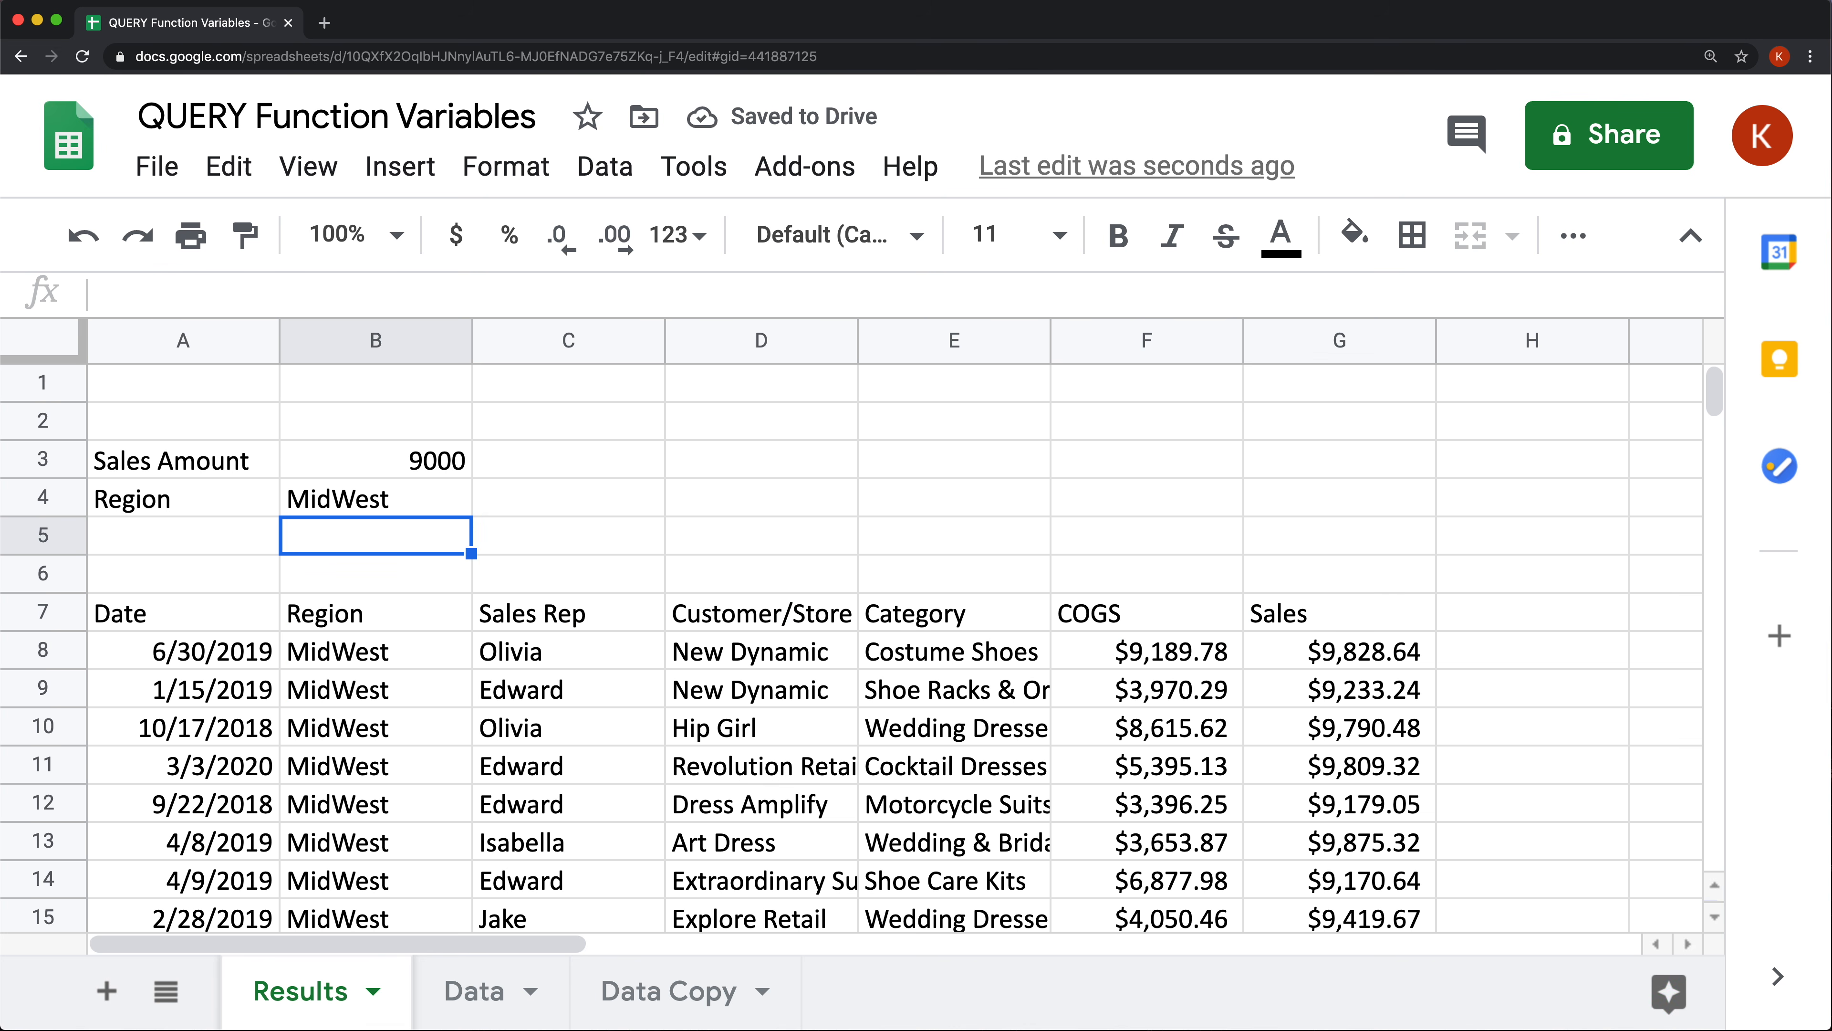
Set the sales amount in B3 to 9500.
key("Up")
key("Up")
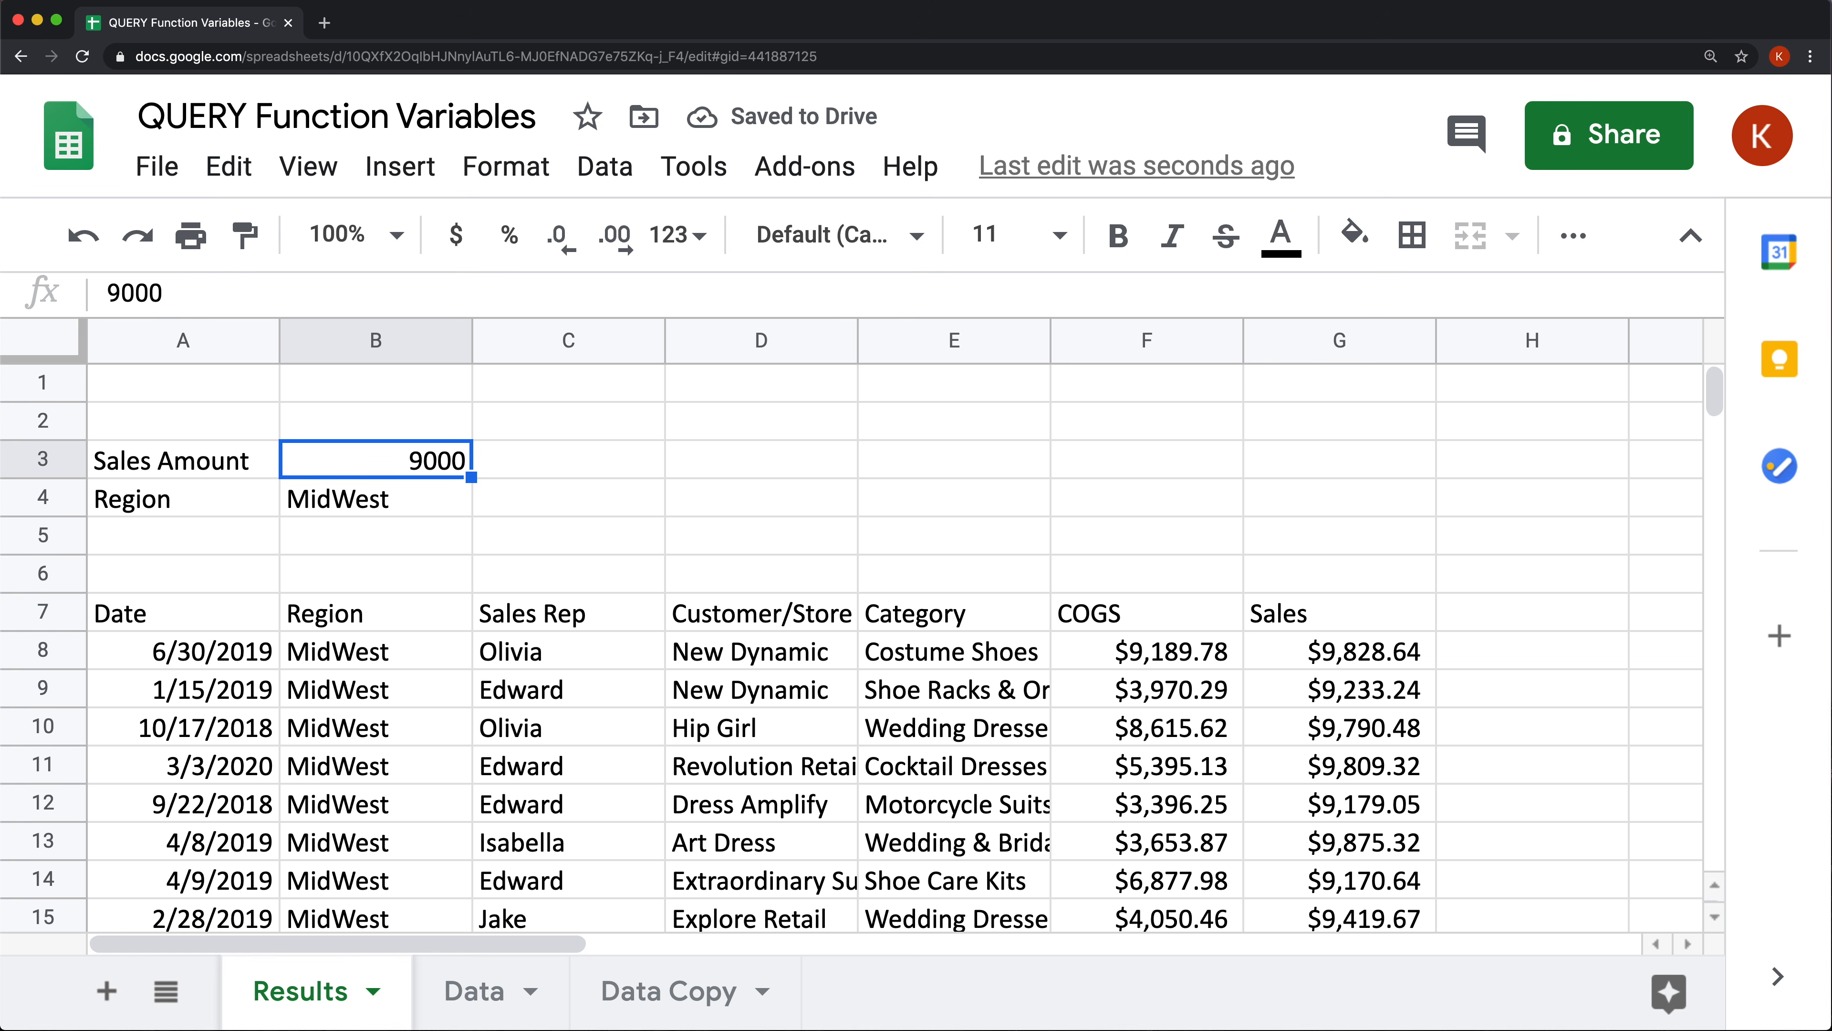
type("9500")
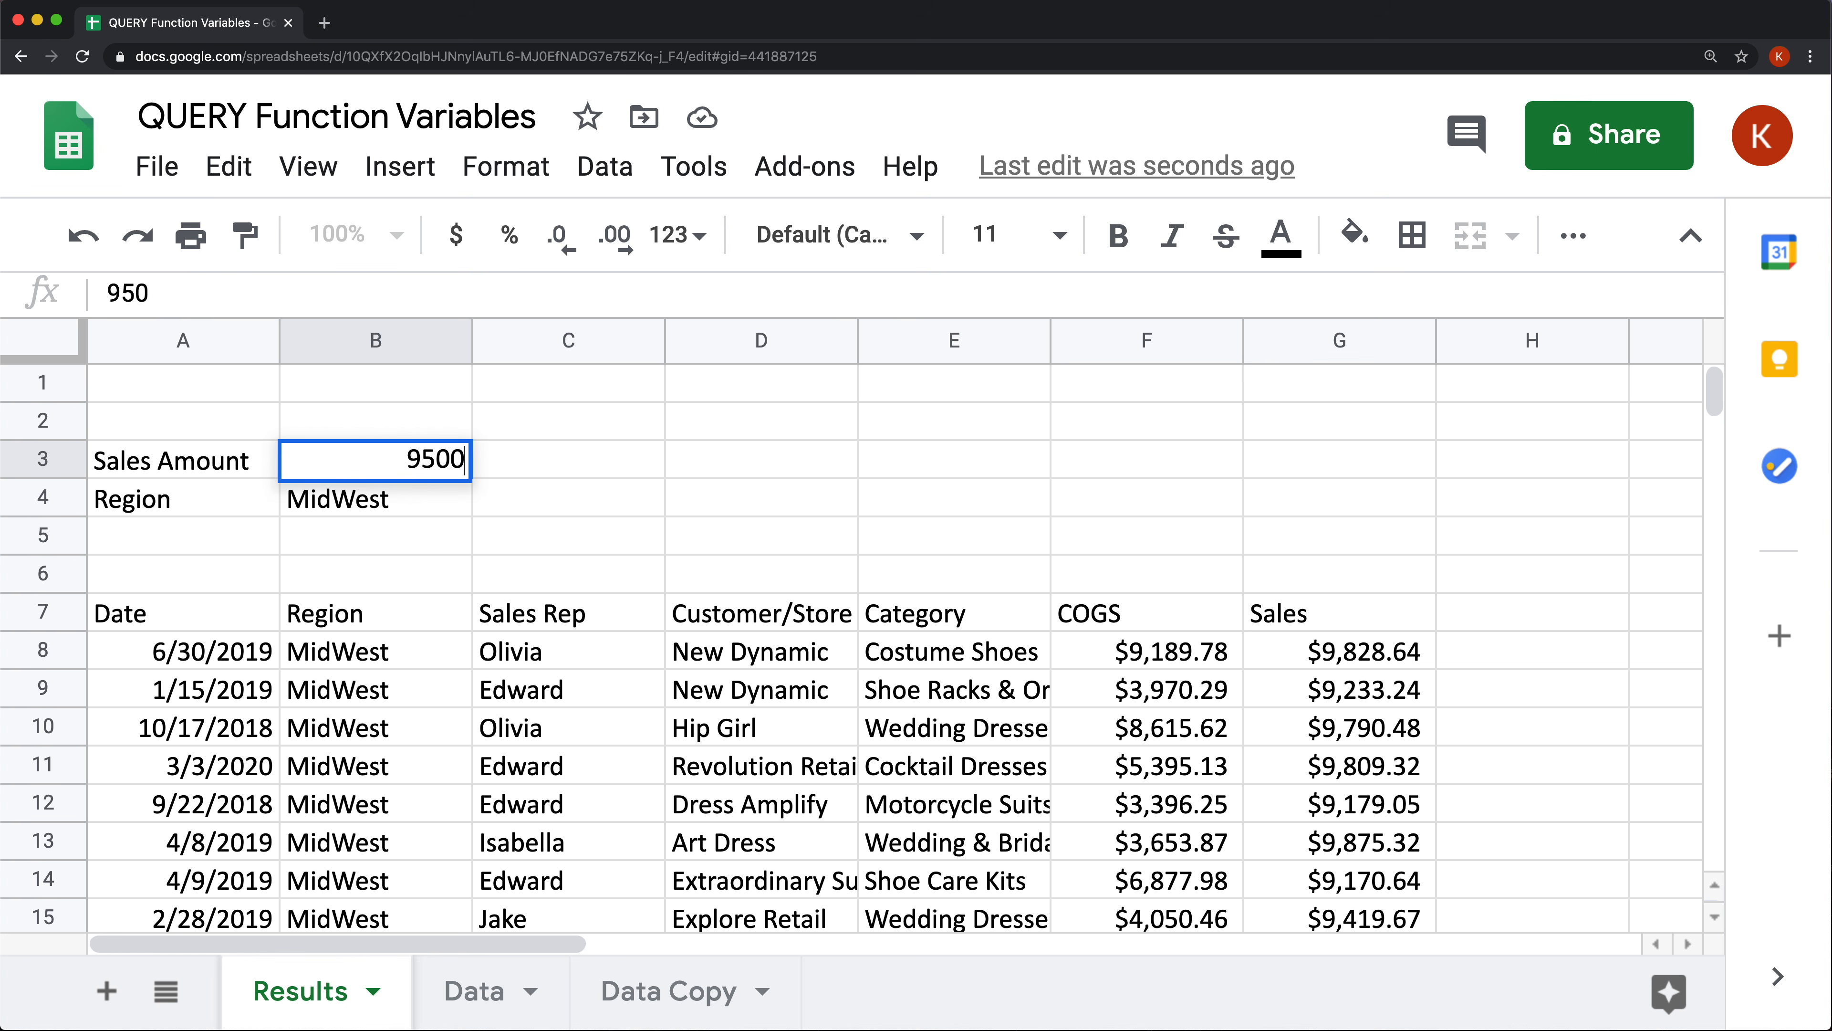
key("Return")
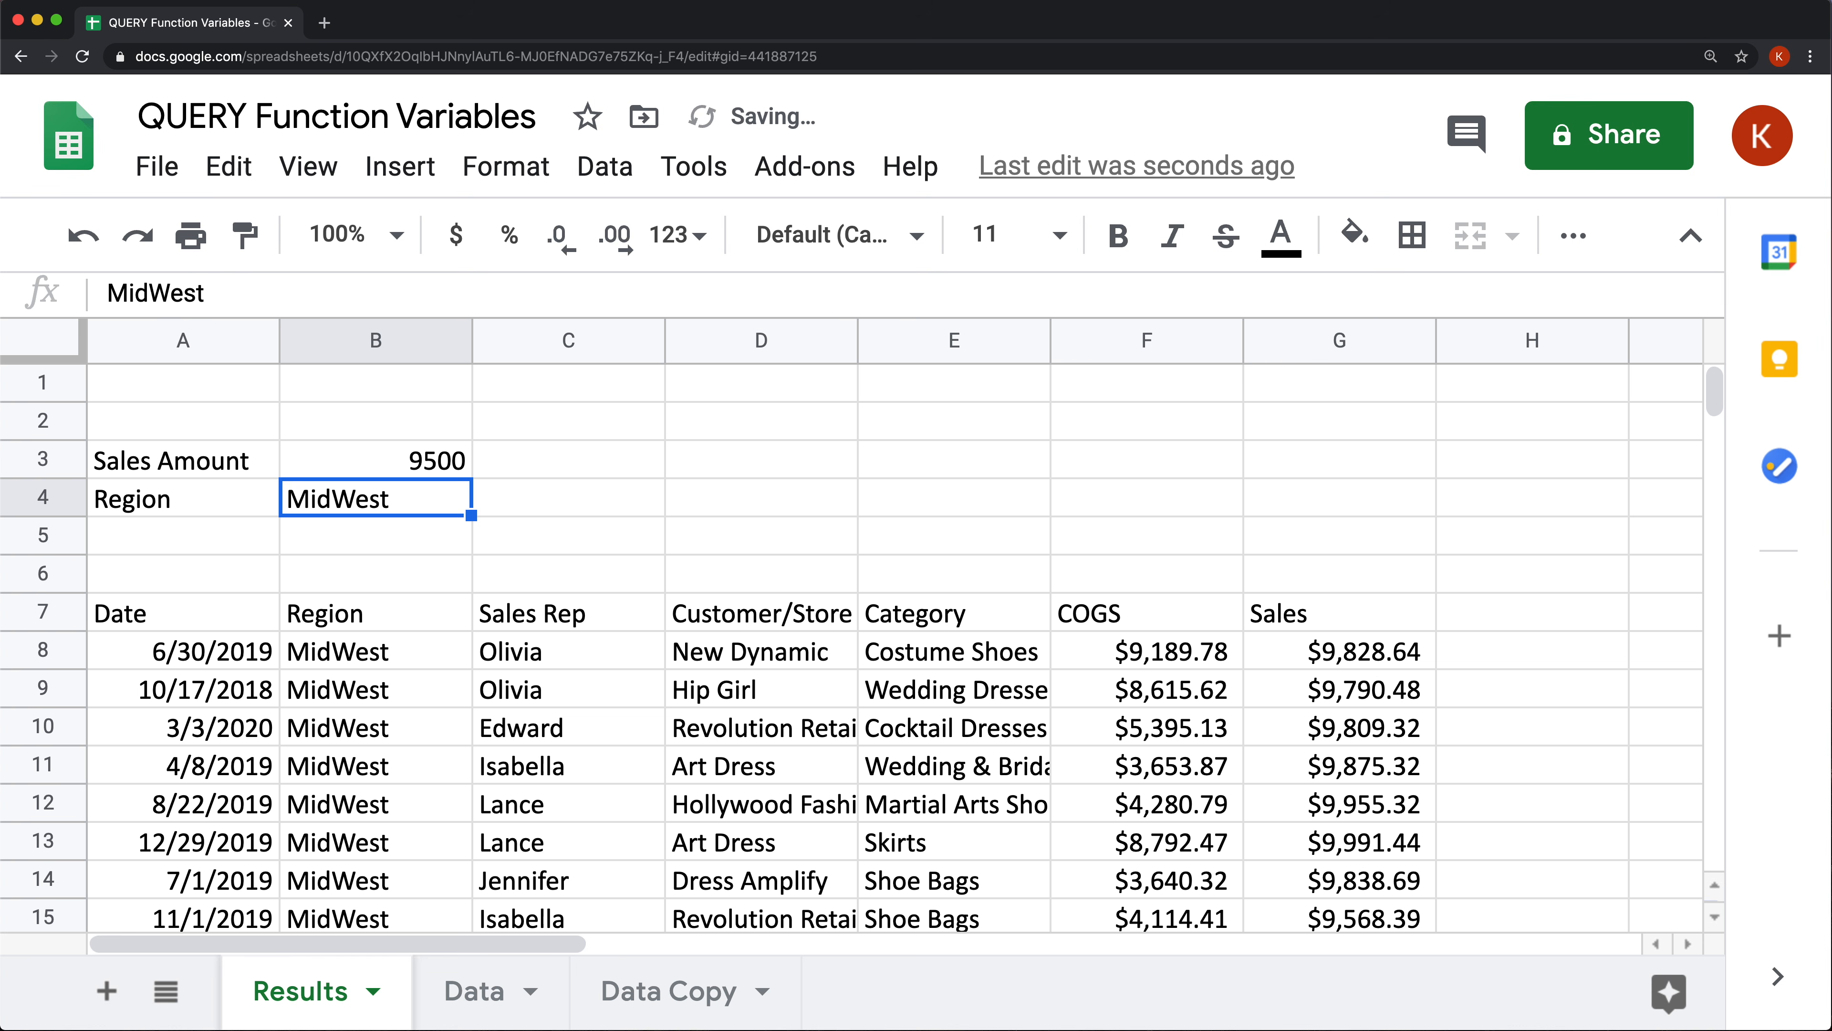
Set the sales amount in B3 to 2000.
key("Up")
type("2000")
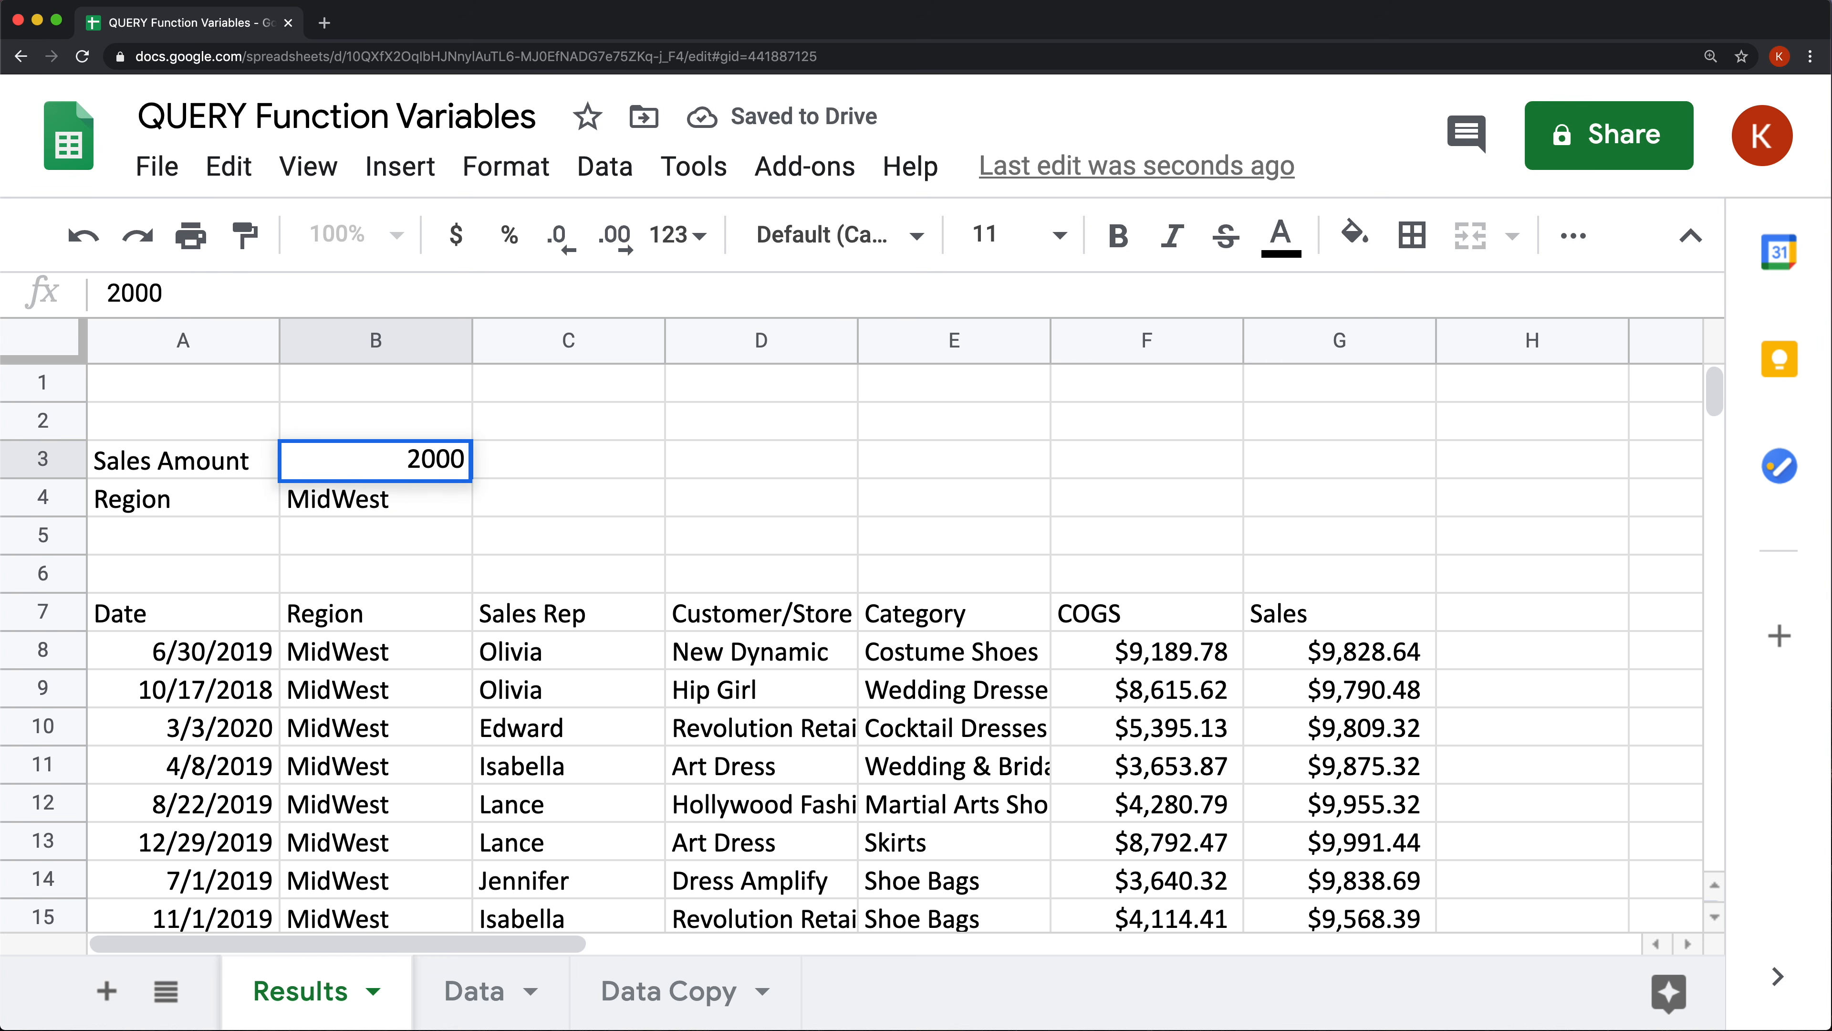
key("Return")
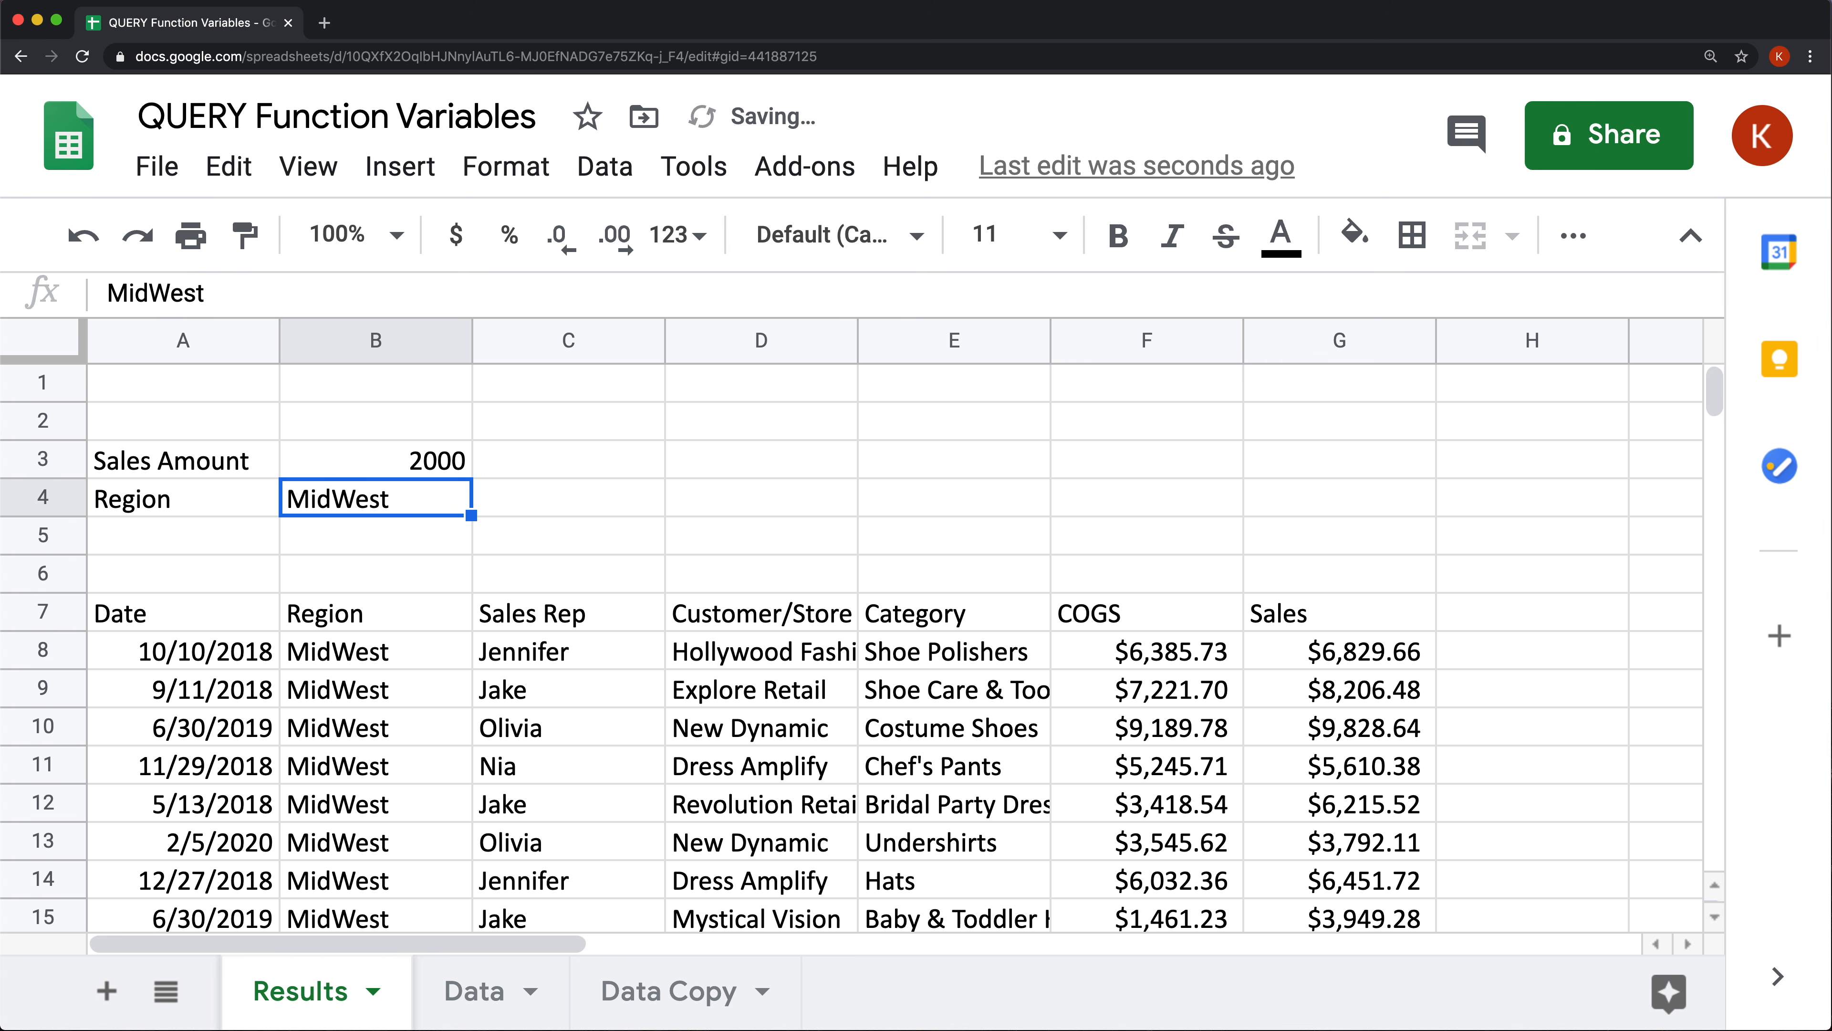
Open the QUERY formula in A7 to examine its CONCATENATE argument.
double_click(149, 614)
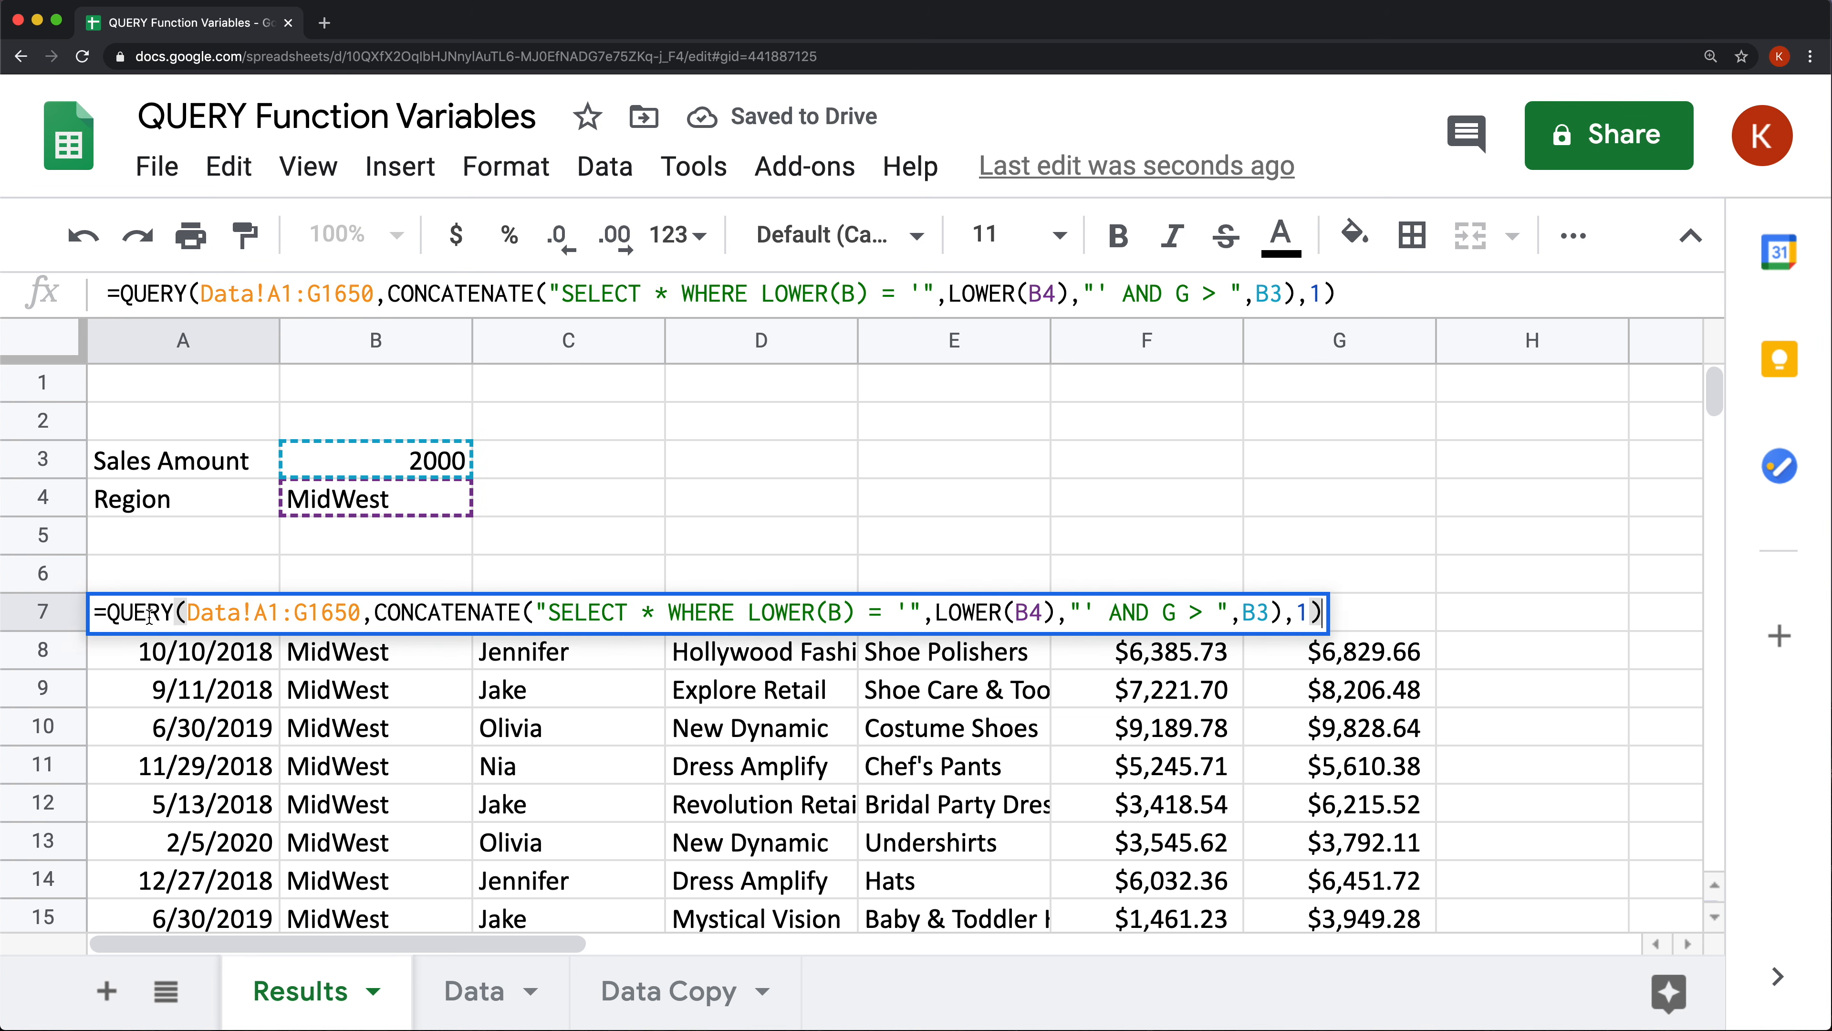